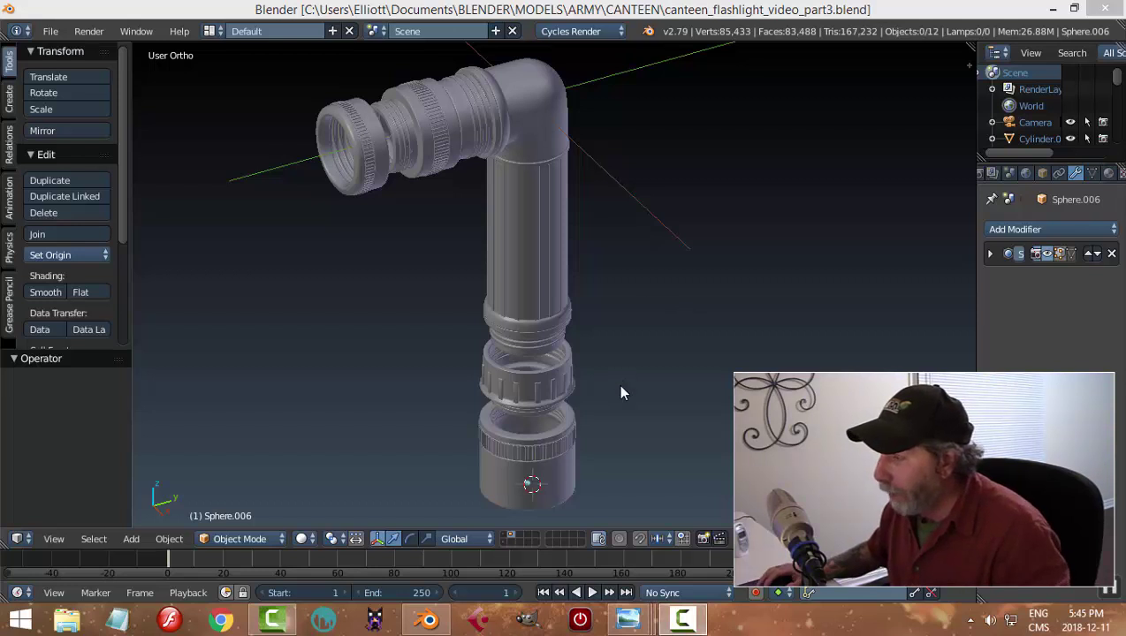
# Delete the raised grip ribs around the middle threaded collar of the flashlight.
pyautogui.scroll(3, 696, 421)
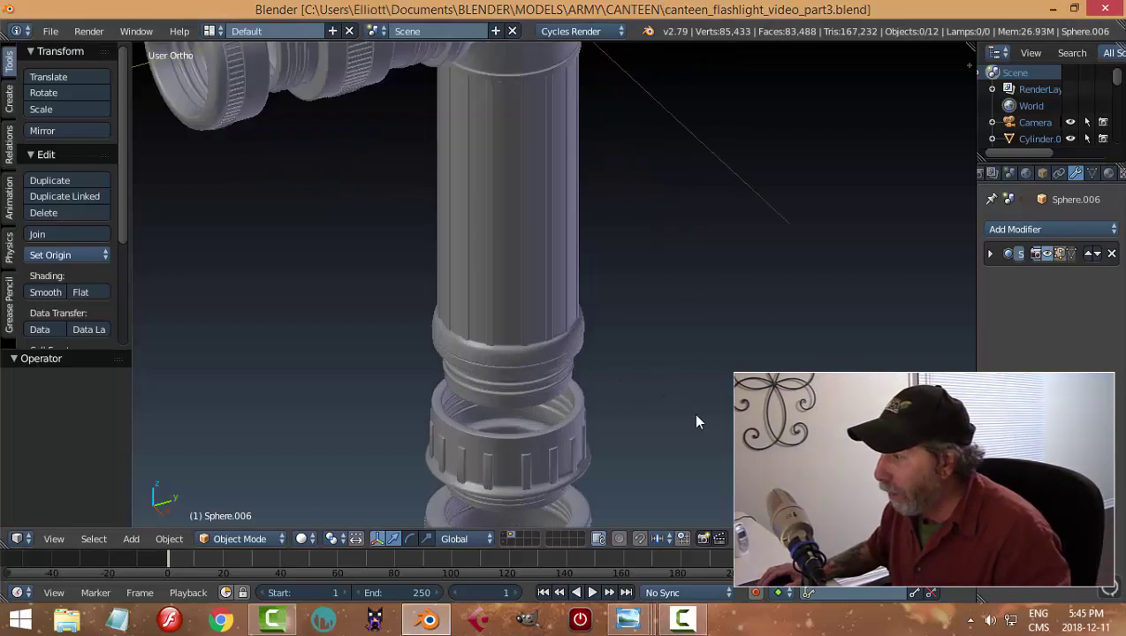
pyautogui.keyDown('shift'); pyautogui.moveTo(687, 395); pyautogui.dragTo(678, 334, button='middle'); pyautogui.keyUp('shift')
pyautogui.scroll(3, 677, 333)
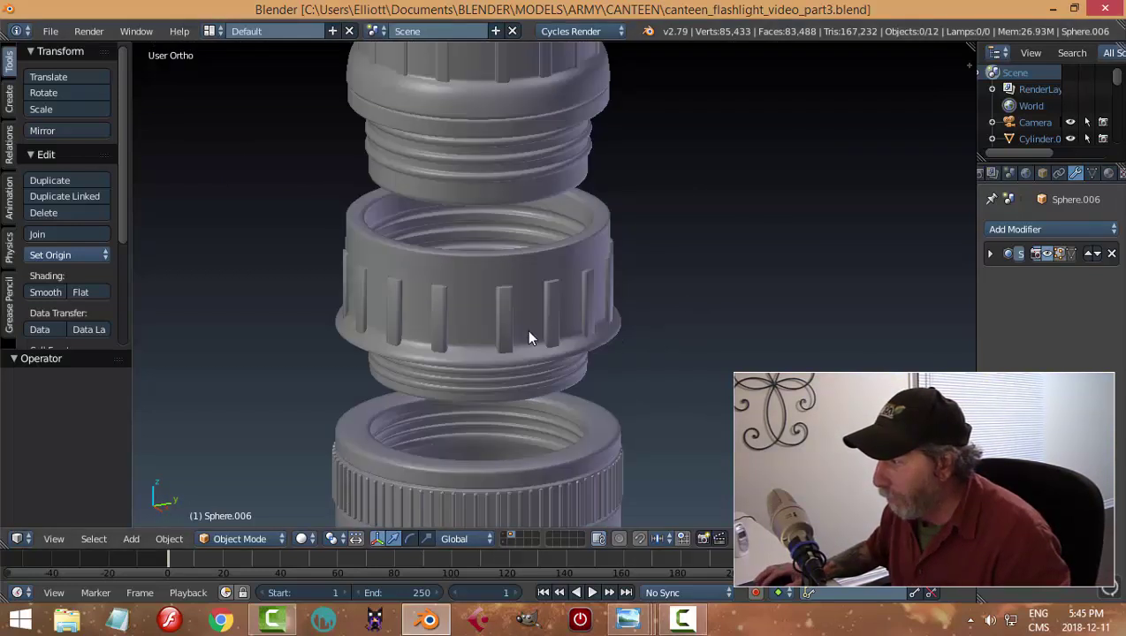
pyautogui.rightClick(502, 316)
pyautogui.press('x')
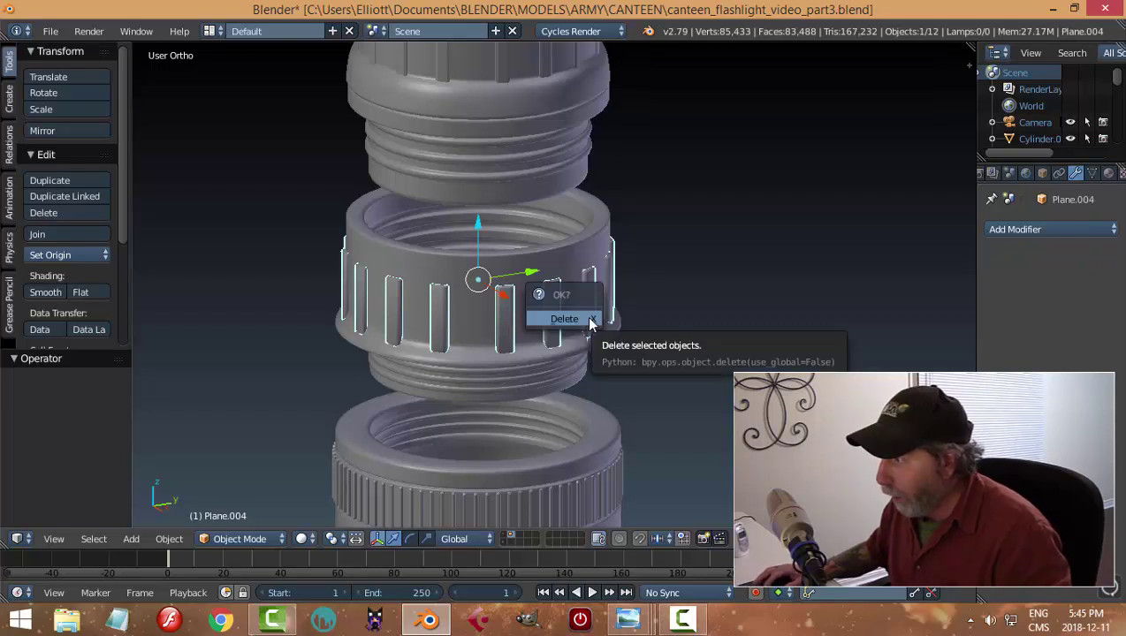
pyautogui.click(589, 324)
# Duplicate the collar's upper outer edge loop in place and separate the copy into its own object.
pyautogui.rightClick(555, 277)
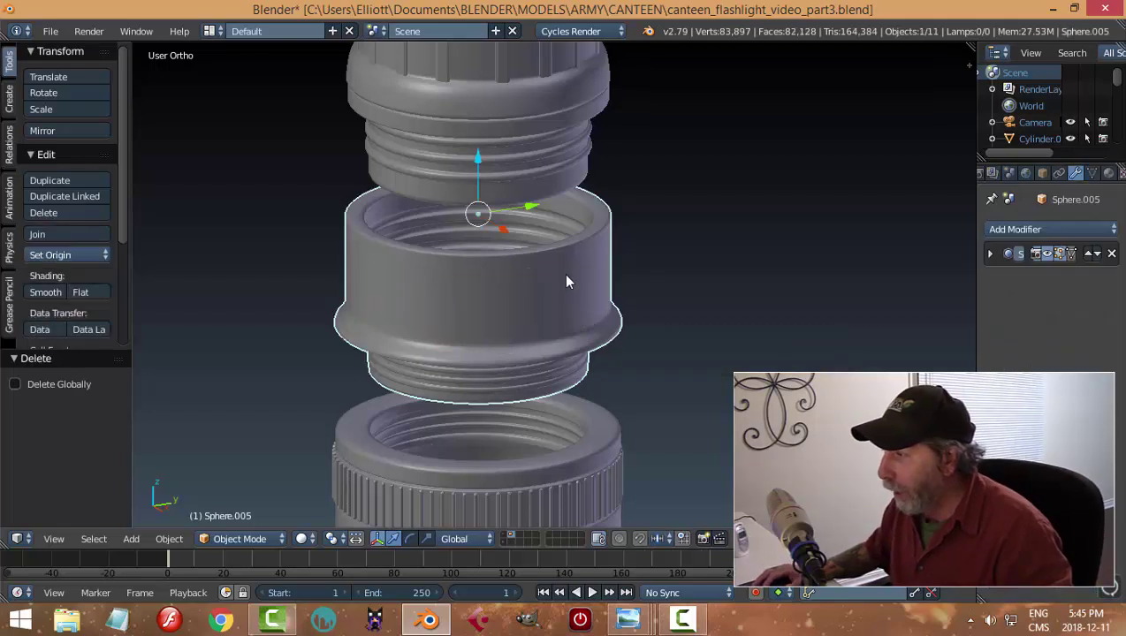
pyautogui.press('Tab')
pyautogui.click(639, 264)
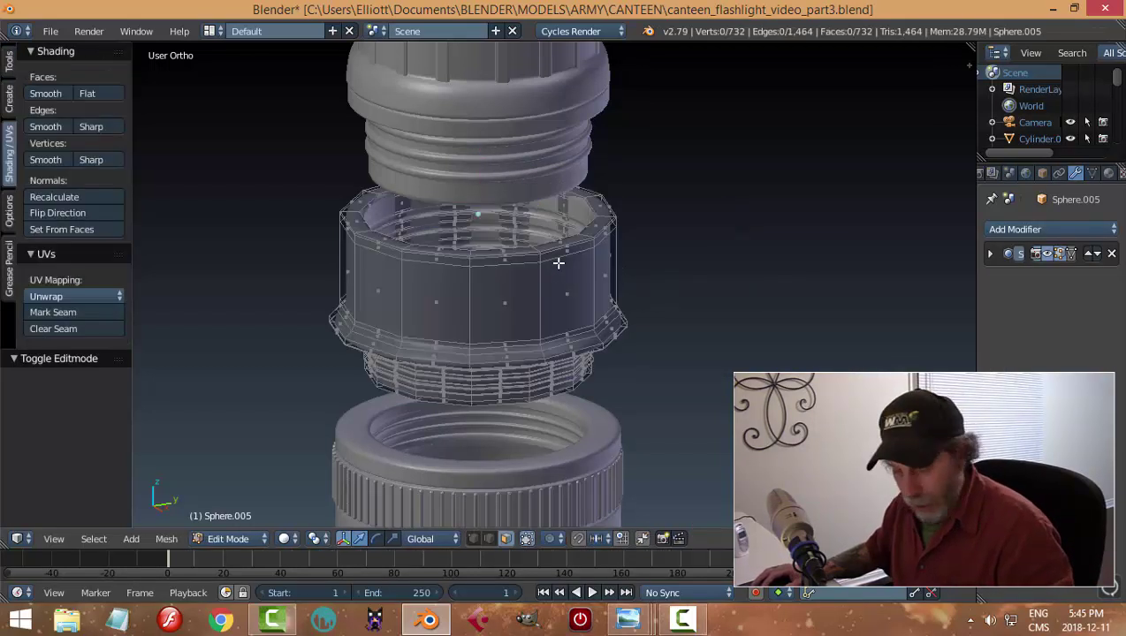
pyautogui.hotkey('ctrl', 'Tab')
pyautogui.click(557, 276)
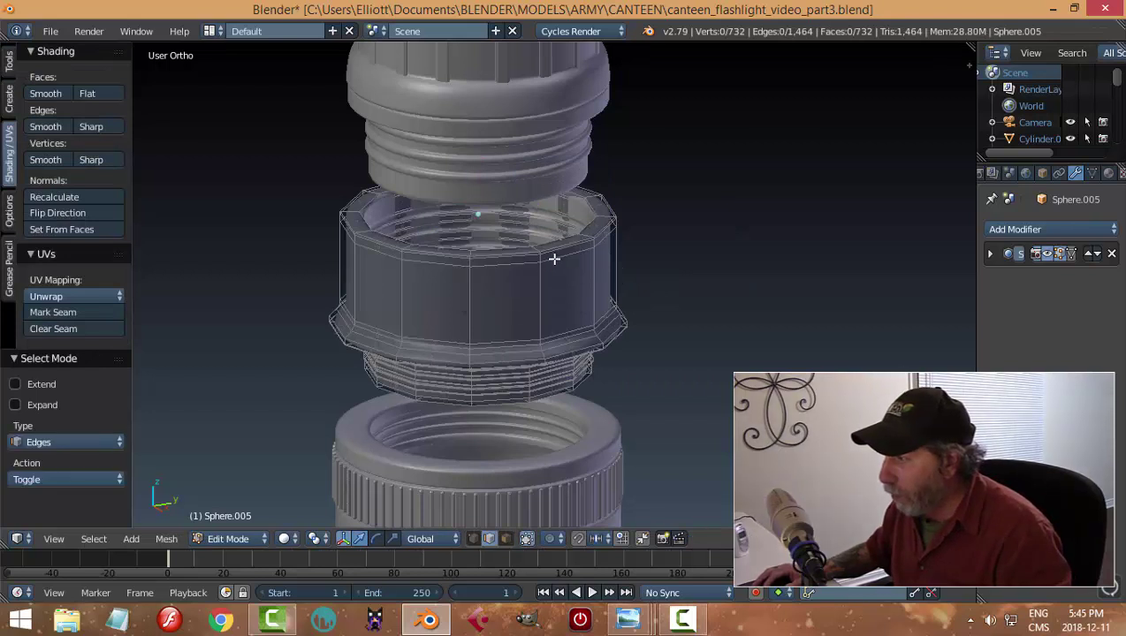
pyautogui.keyDown('alt'); pyautogui.rightClick(554, 258); pyautogui.keyUp('alt')
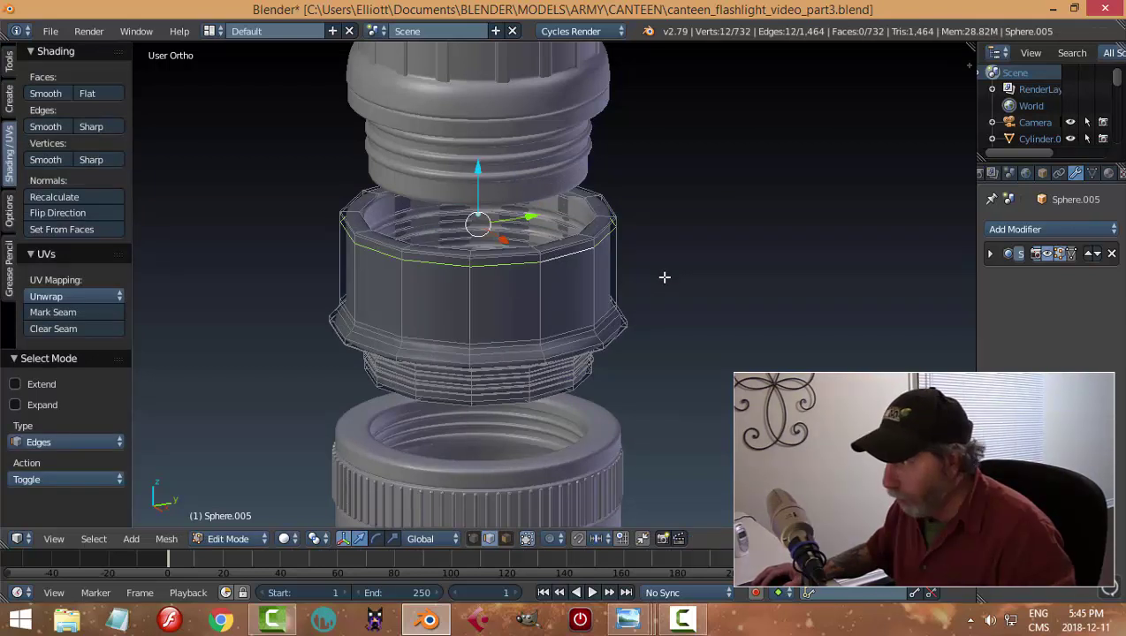
pyautogui.hotkey('shift', 'd')
pyautogui.rightClick(664, 277)
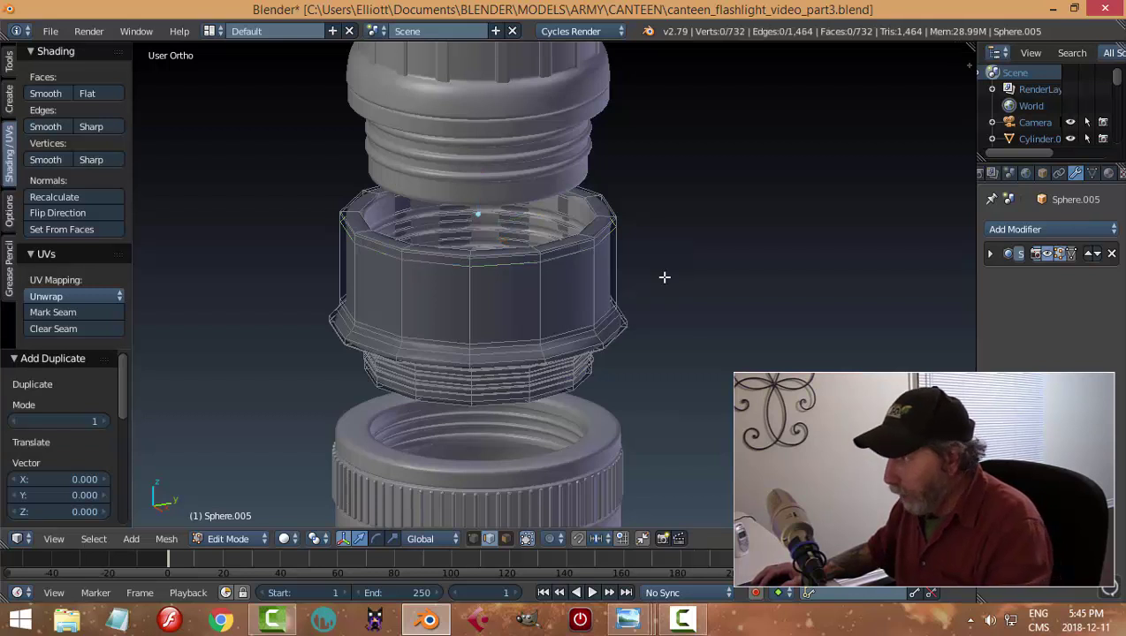
pyautogui.press('Tab')
pyautogui.click(556, 267)
# Set the separated edge loop's origin to its geometry and snap the 3D cursor to it.
pyautogui.rightClick(555, 264)
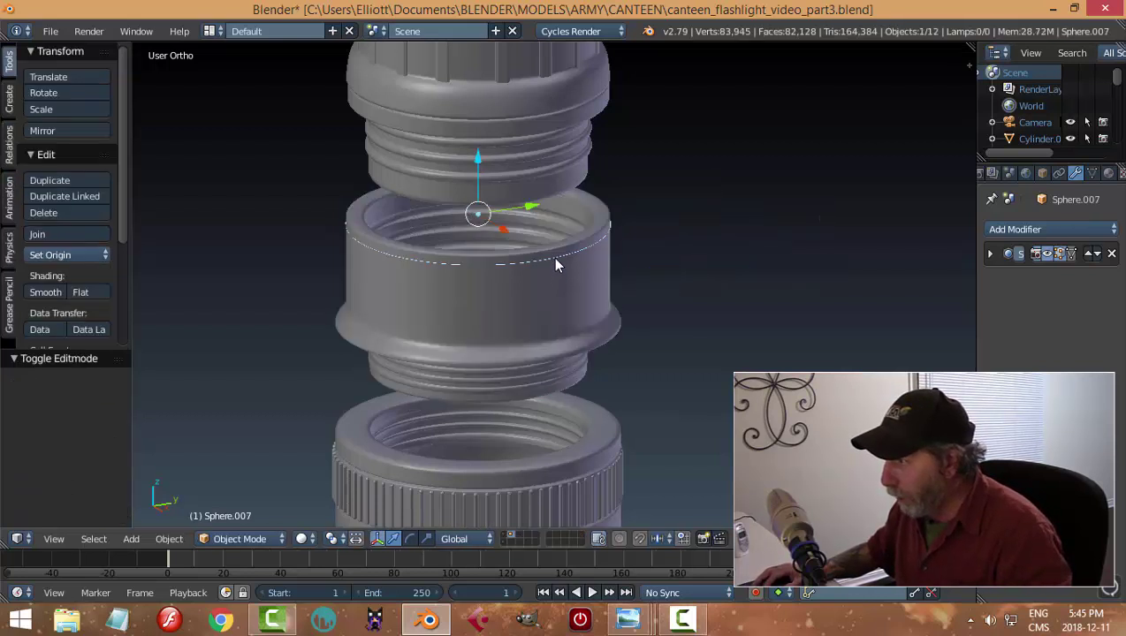
pyautogui.click(69, 254)
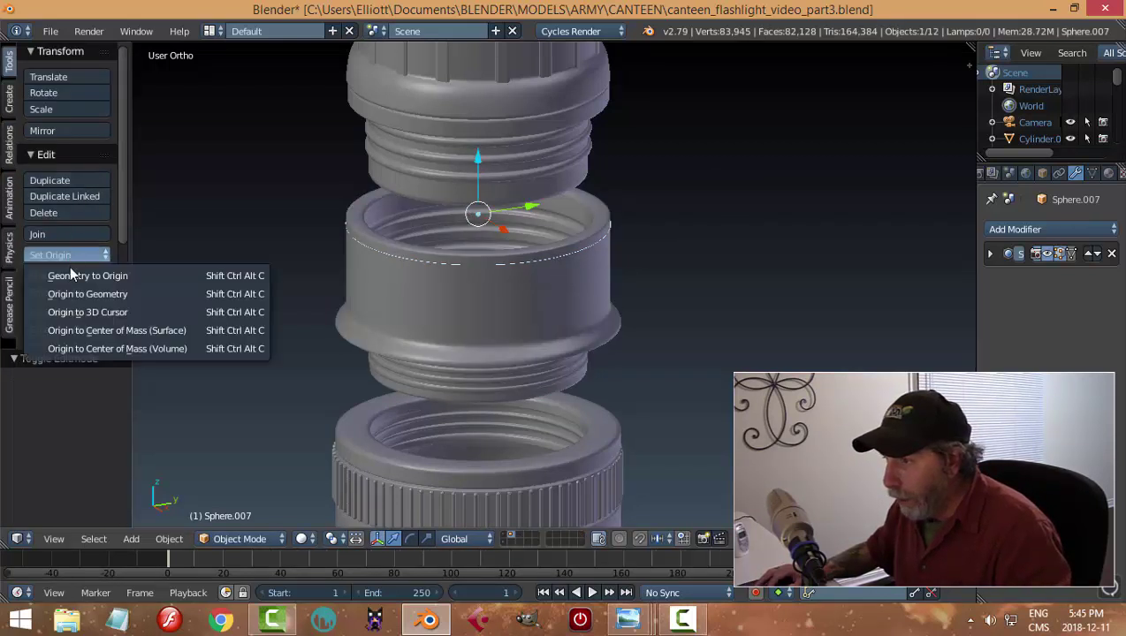
pyautogui.click(73, 288)
pyautogui.hotkey('shift', 's')
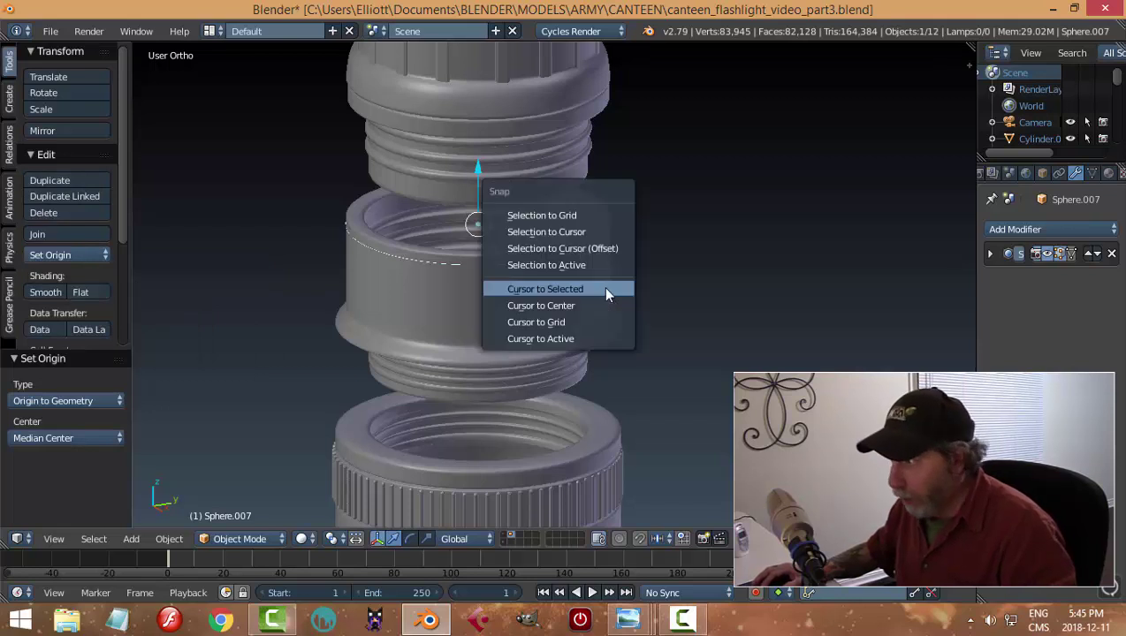
pyautogui.click(605, 289)
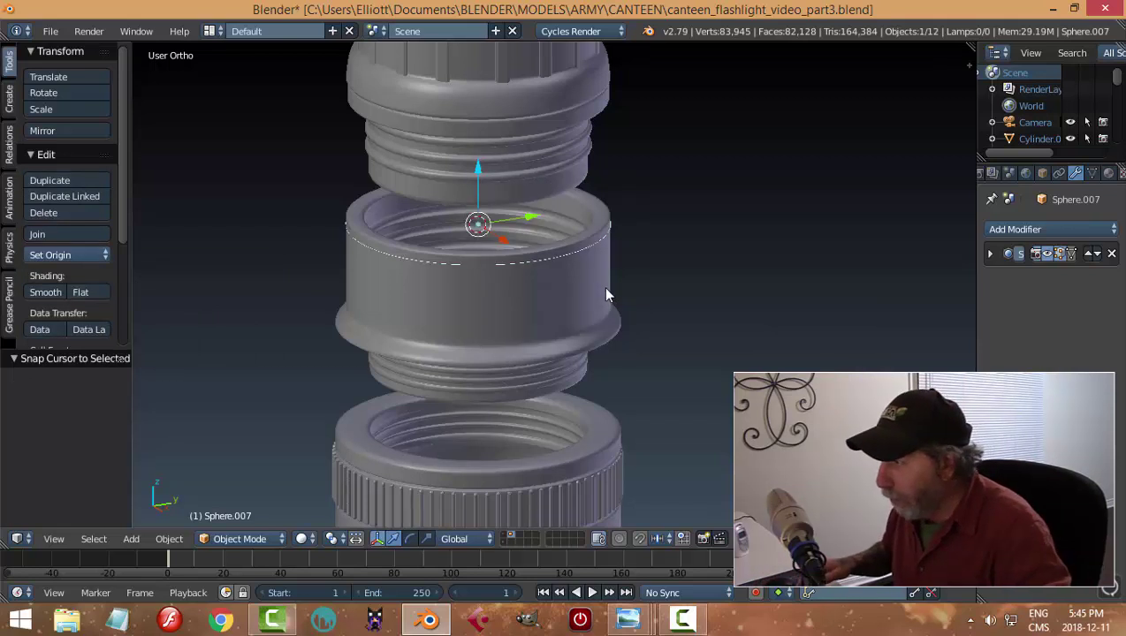
# Turn on the on-screen display of pressed keys and mouse input in the 3D view.
pyautogui.press('n')
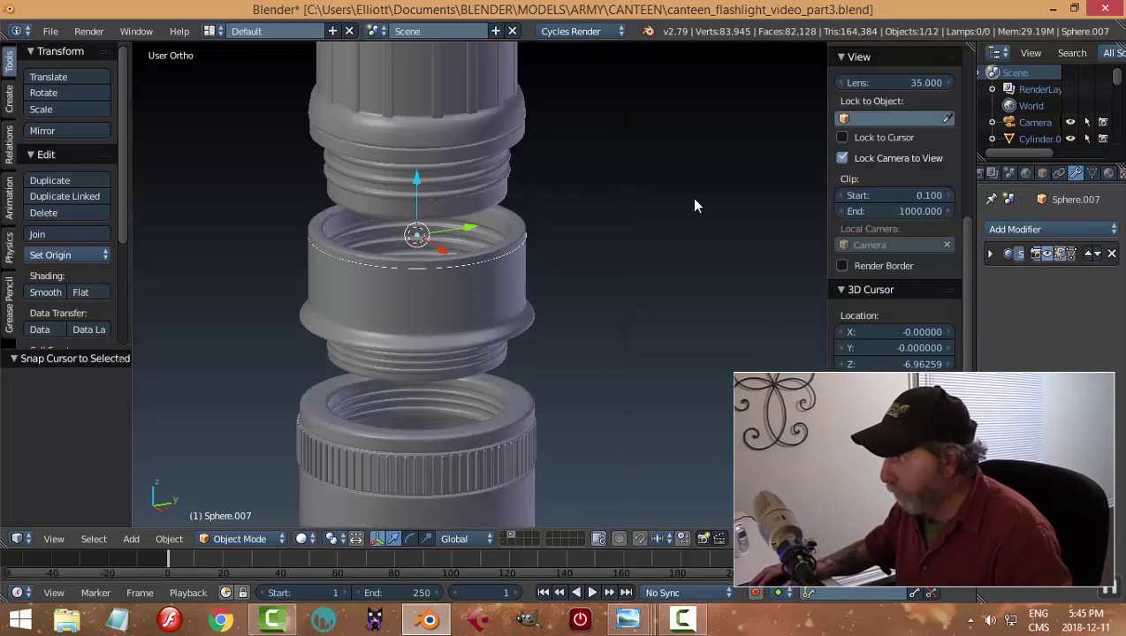
pyautogui.scroll(-6, 781, 282)
pyautogui.scroll(4, 765, 281)
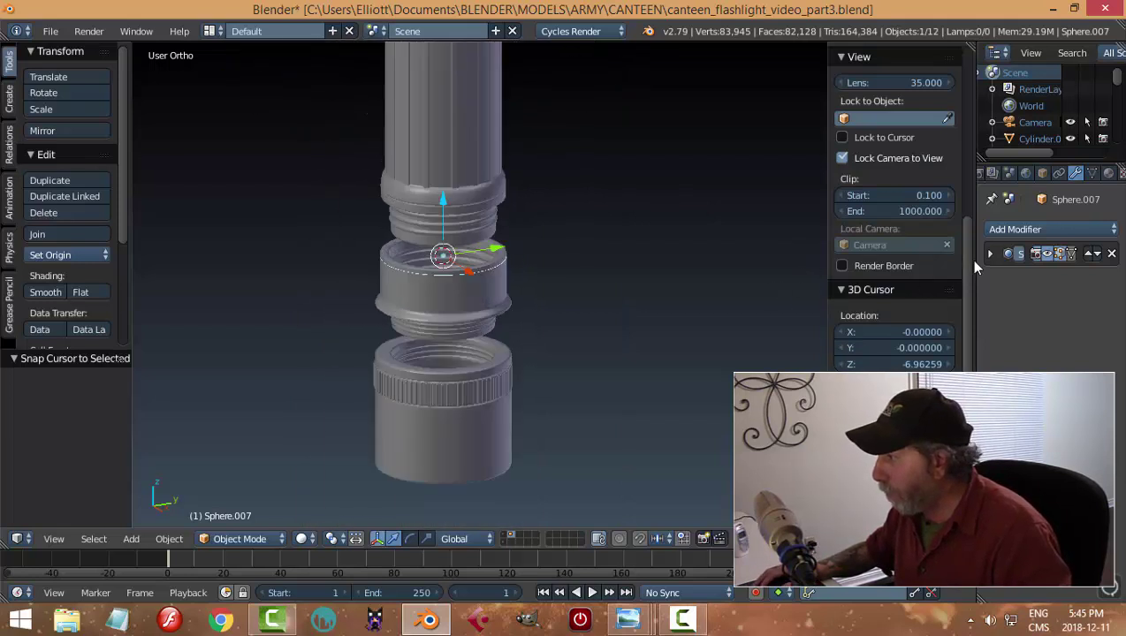
pyautogui.scroll(-6, 965, 259)
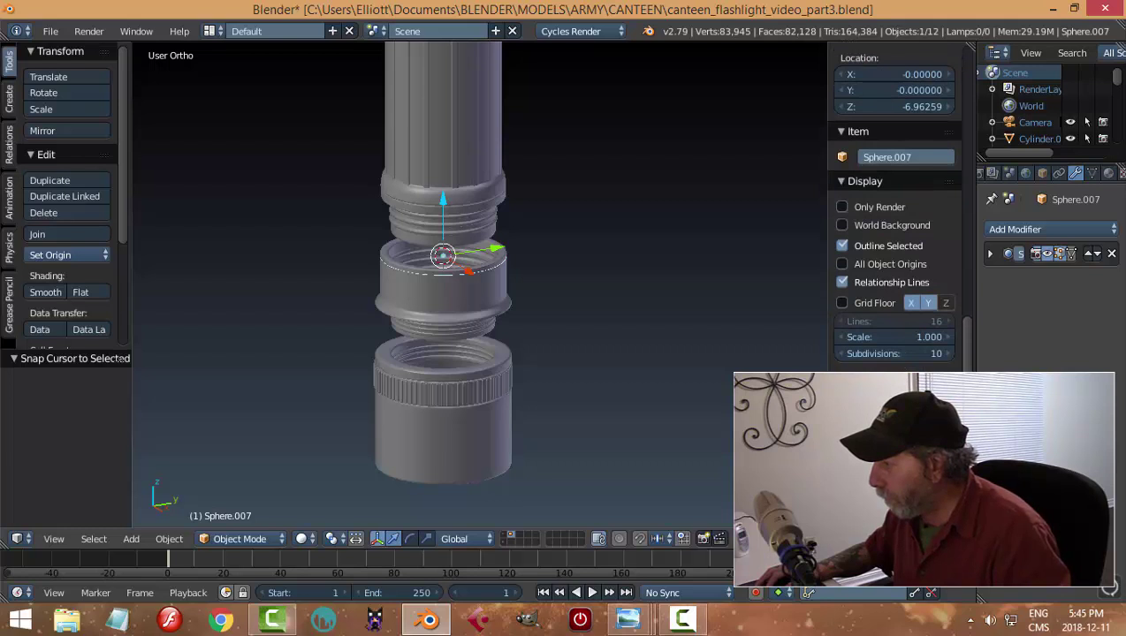
pyautogui.scroll(-2, 896, 206)
pyautogui.click(121, 354)
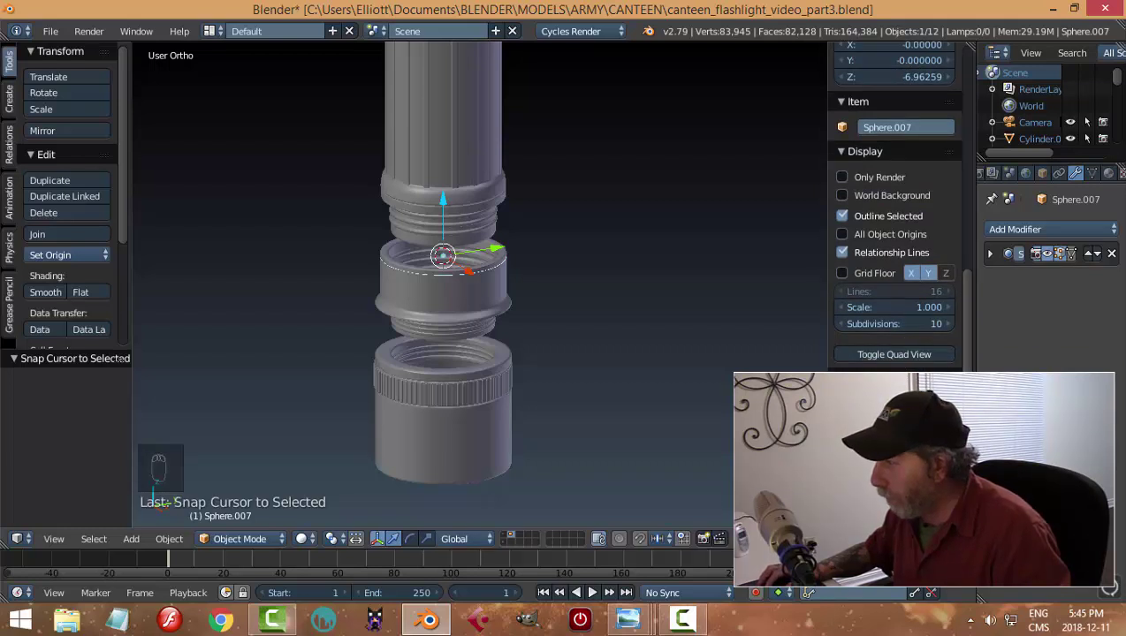
pyautogui.press('n')
pyautogui.scroll(2, 717, 356)
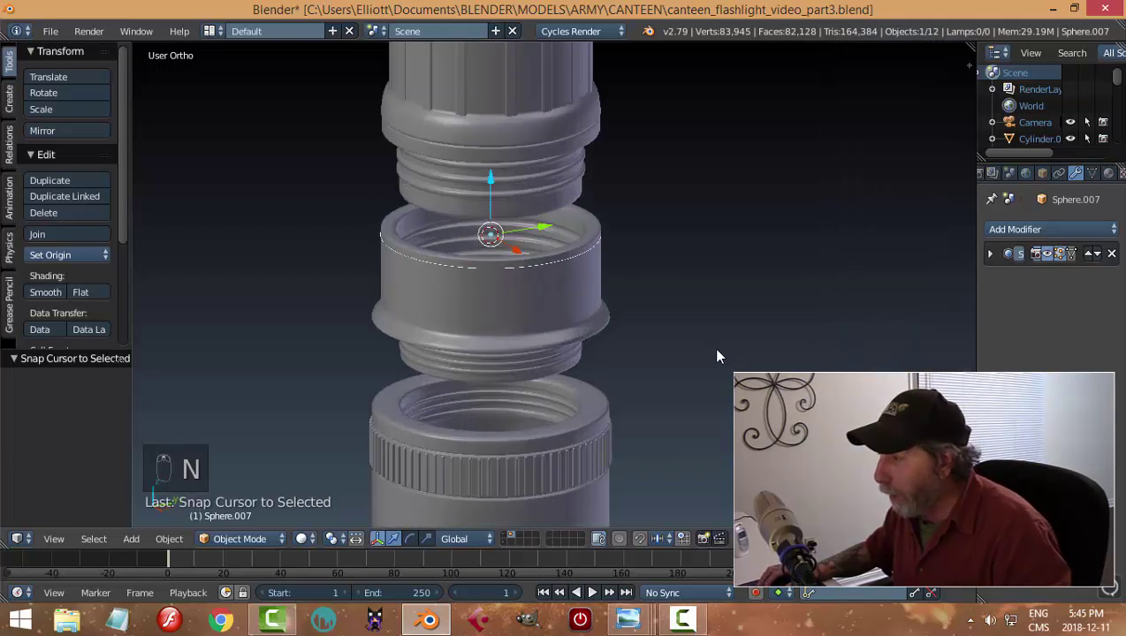
# Convert the separated edge loop from mesh to a curve and rename the object as curve.
pyautogui.hotkey('alt', 'c')
pyautogui.click(555, 272)
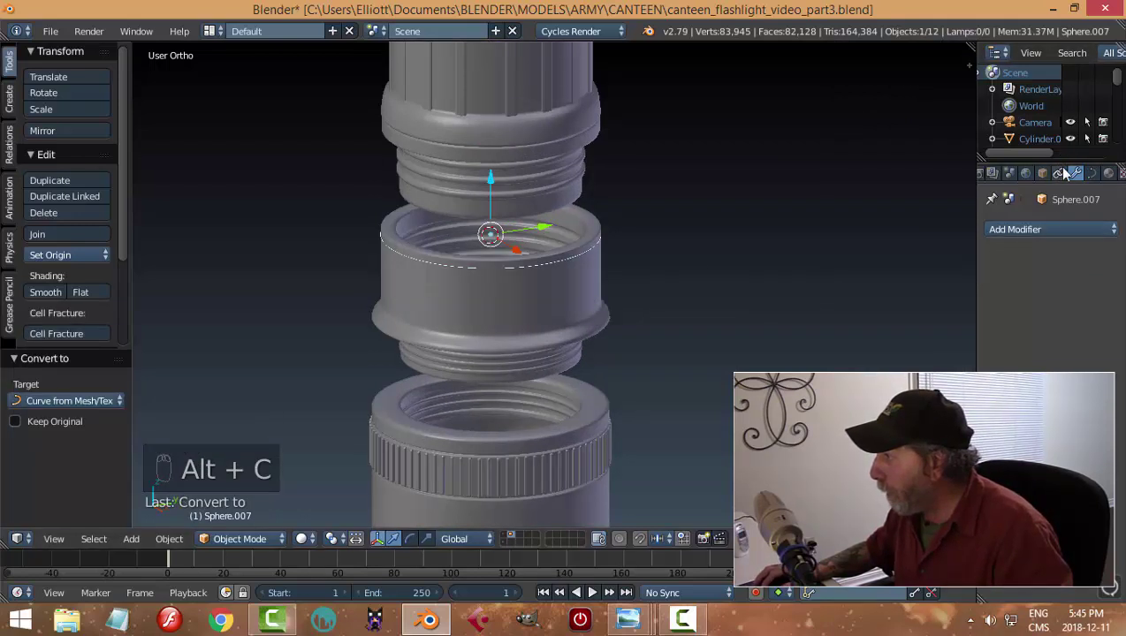
pyautogui.moveTo(1060, 160); pyautogui.dragTo(1078, 364)
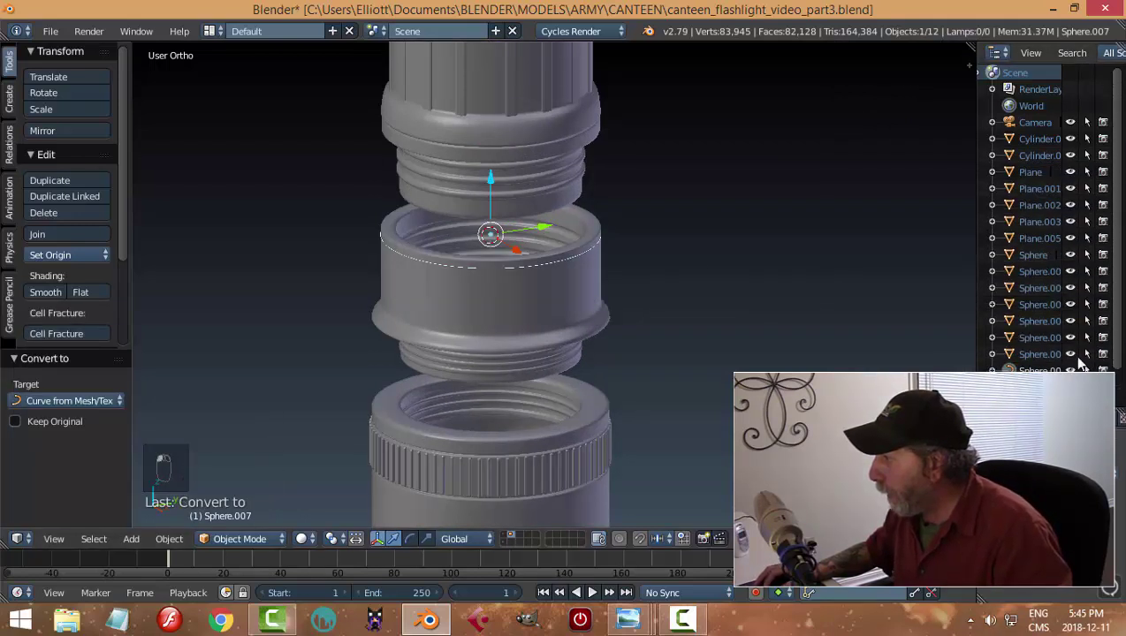
pyautogui.scroll(-1, 1071, 345)
pyautogui.doubleClick(1044, 351)
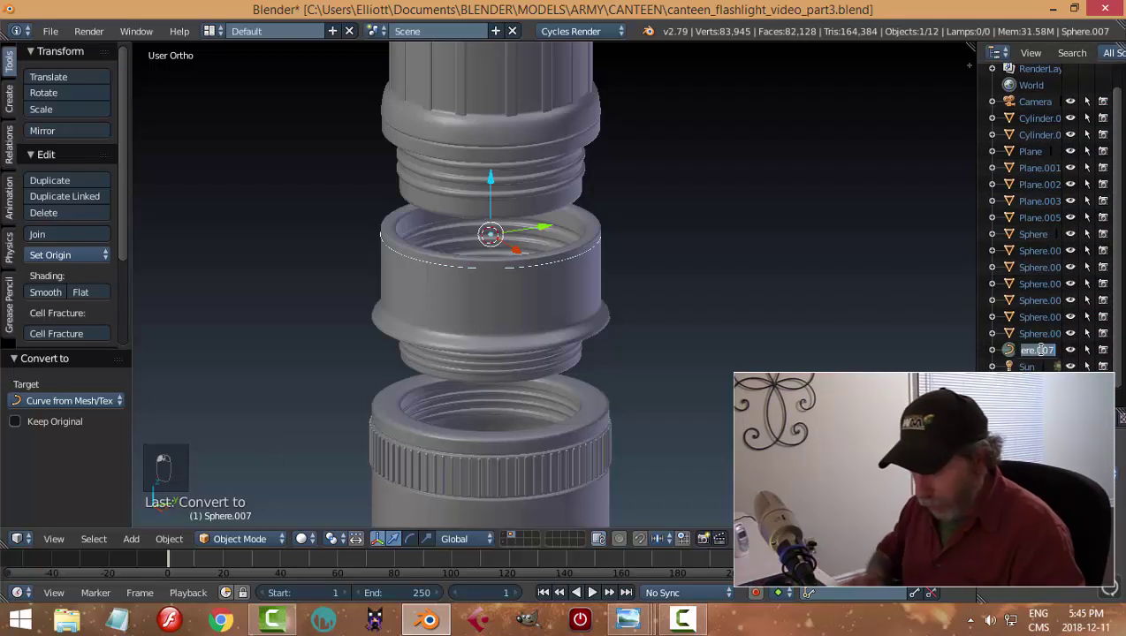
pyautogui.write('curve')
pyautogui.press('Return')
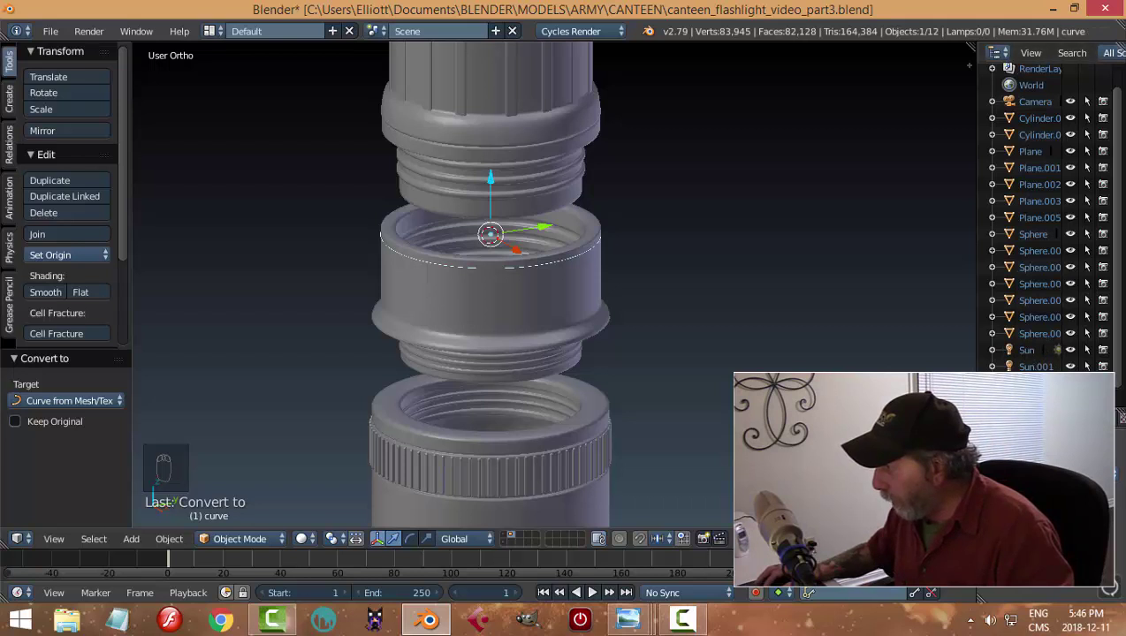
pyautogui.moveTo(1065, 408); pyautogui.dragTo(1066, 215)
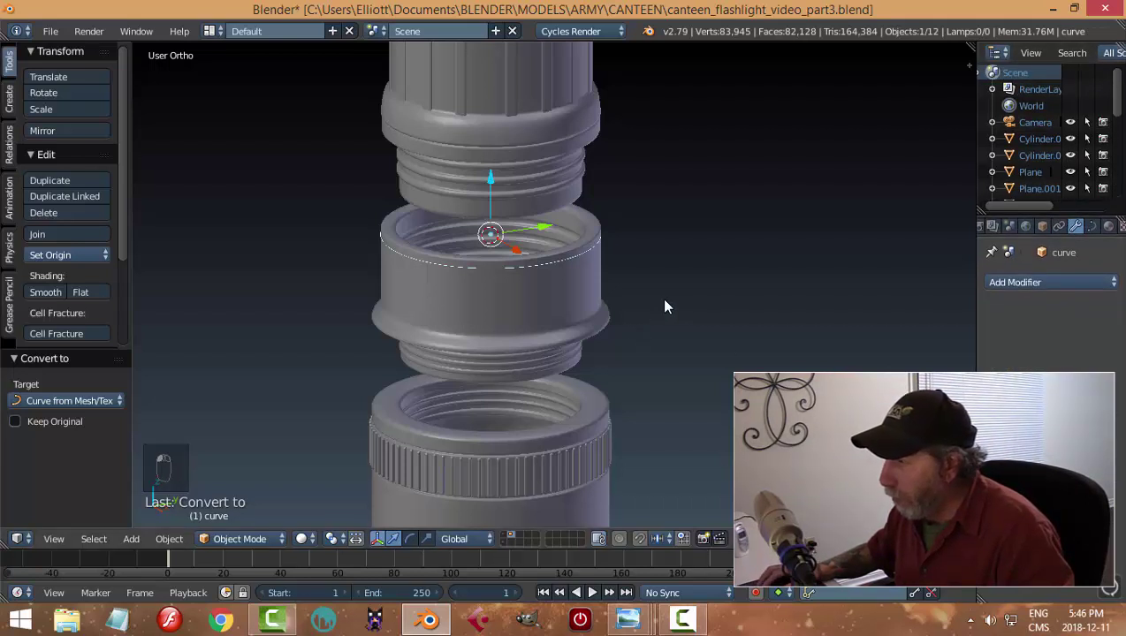
# Add a UV sphere with 12 segments and 6 rings, and move it about 2.225 along X to sit beside the collar.
pyautogui.hotkey('shift', 'a')
pyautogui.moveTo(719, 330)
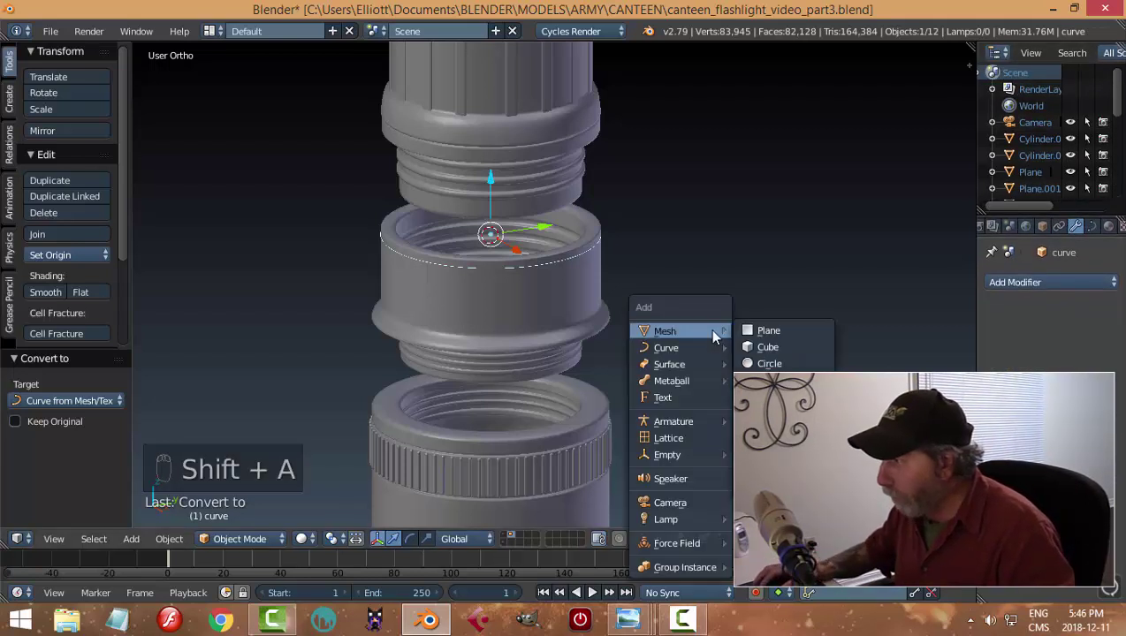
pyautogui.click(777, 380)
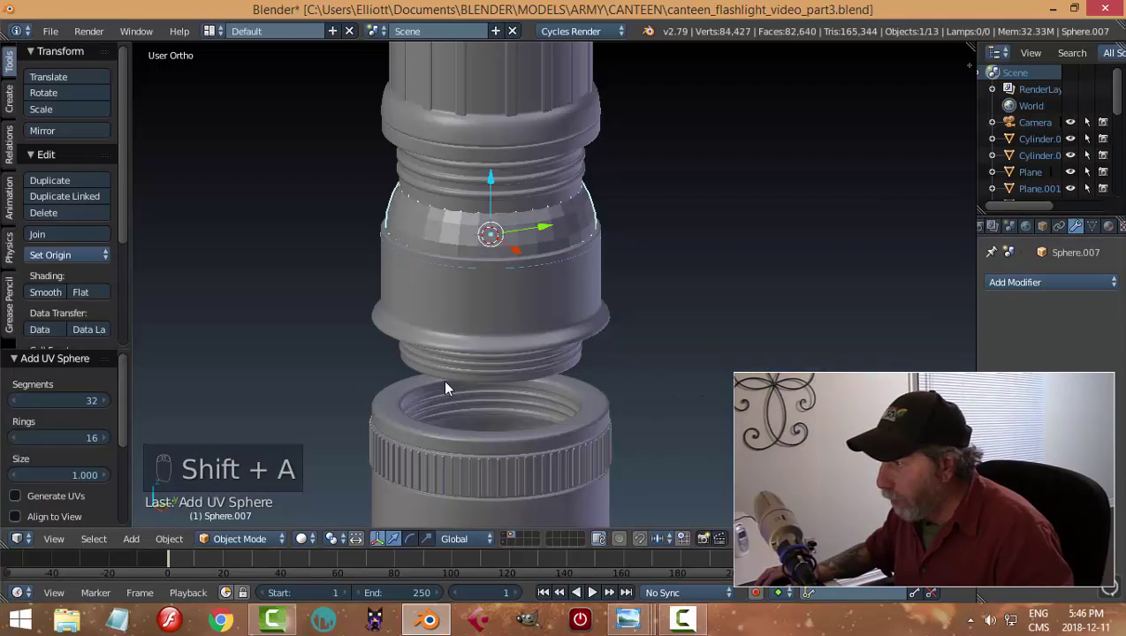
pyautogui.click(86, 400)
pyautogui.write('1')
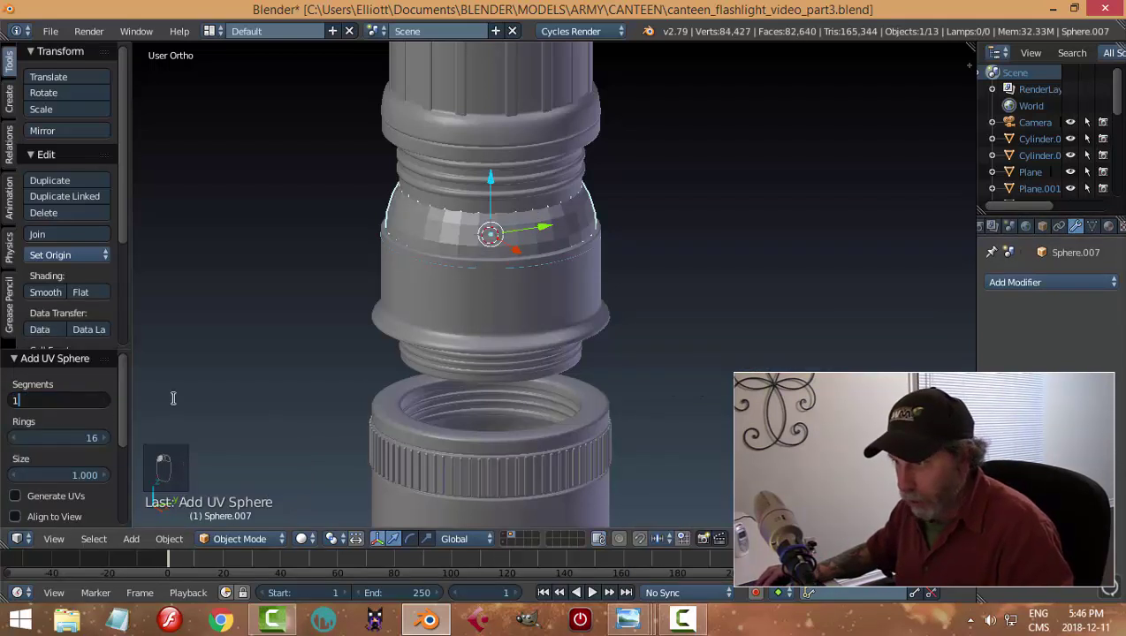
pyautogui.write('2')
pyautogui.press('Tab')
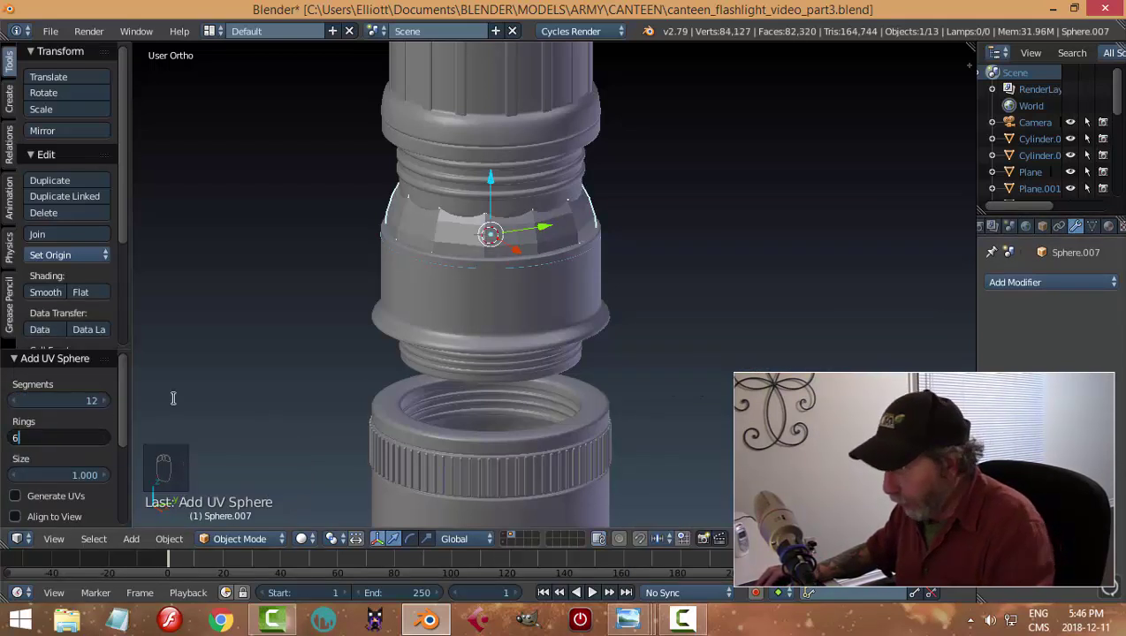
pyautogui.press('Return')
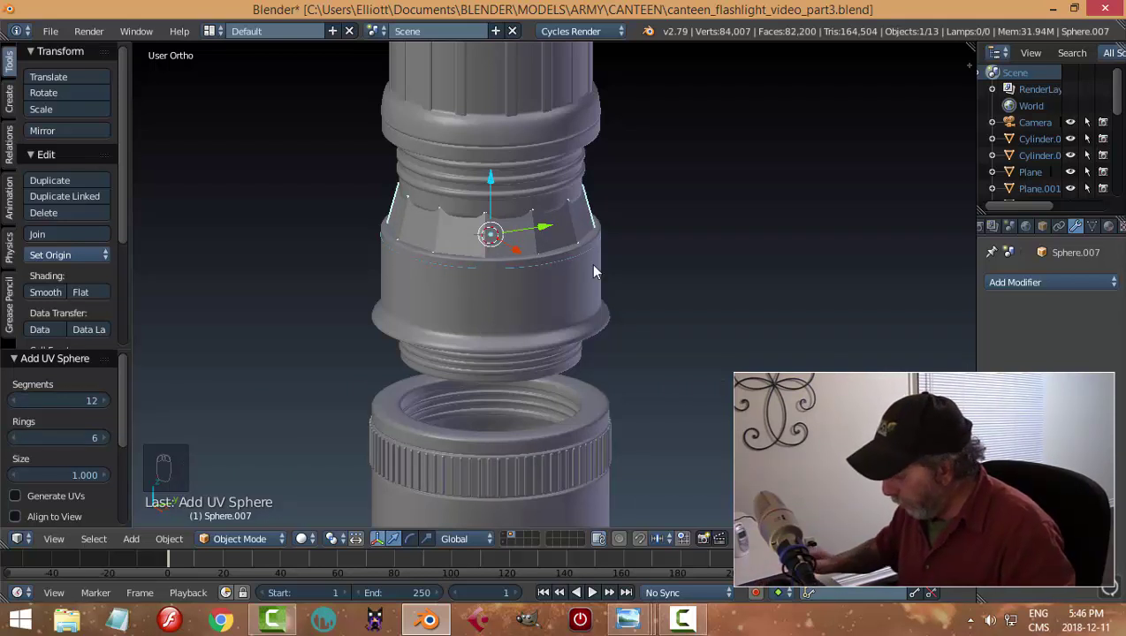
pyautogui.press('KP_1')
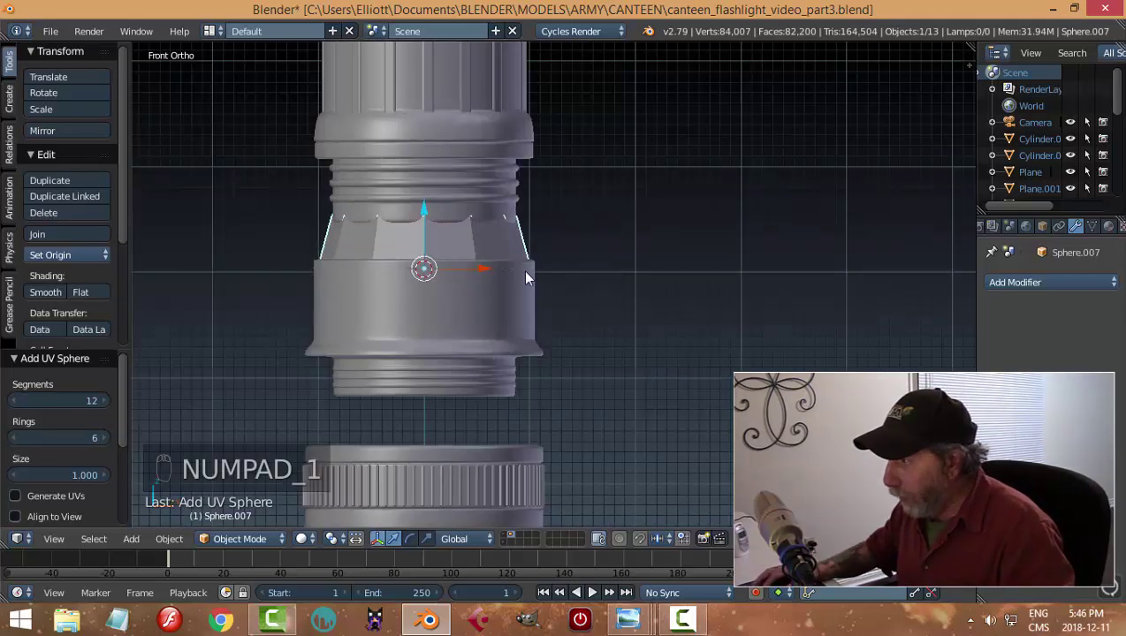
pyautogui.moveTo(493, 271); pyautogui.dragTo(717, 296)
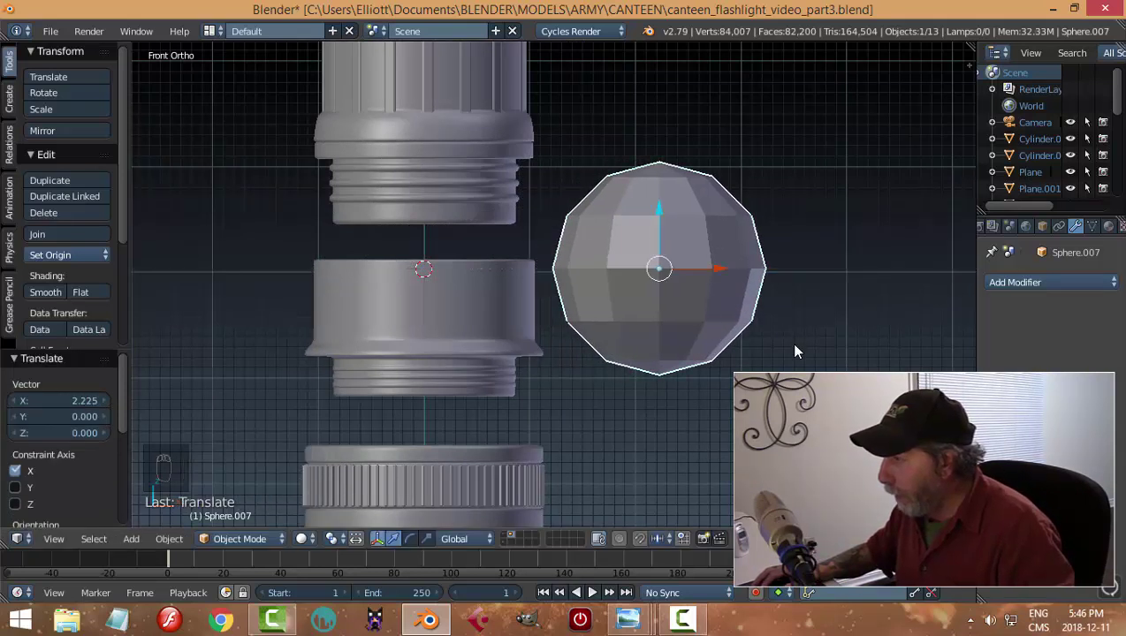
# Delete the vertices of the sphere half facing the collar, working in wireframe from the front view.
pyautogui.press('Tab')
pyautogui.click(892, 349)
pyautogui.press('z')
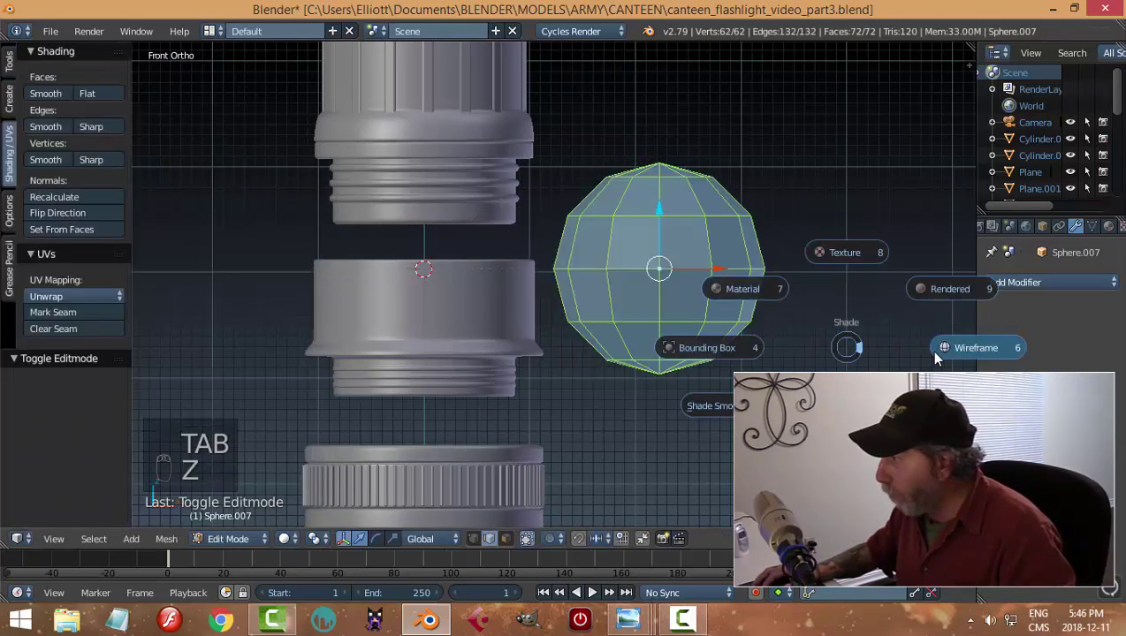
pyautogui.press('a')
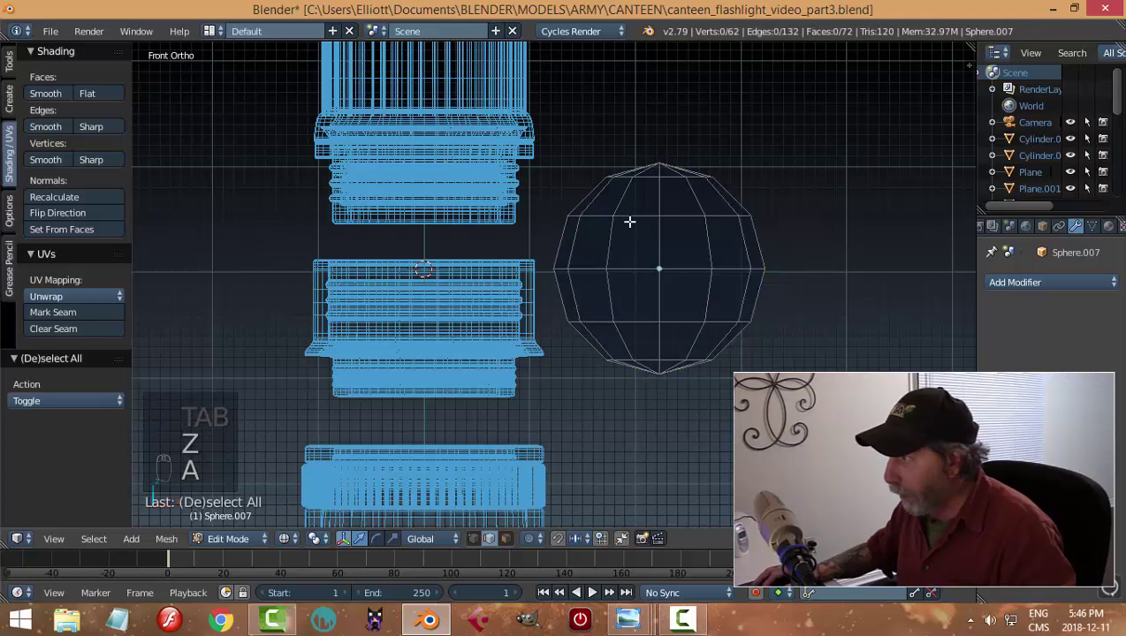
pyautogui.hotkey('ctrl', 'Tab')
pyautogui.click(672, 252)
pyautogui.press('b')
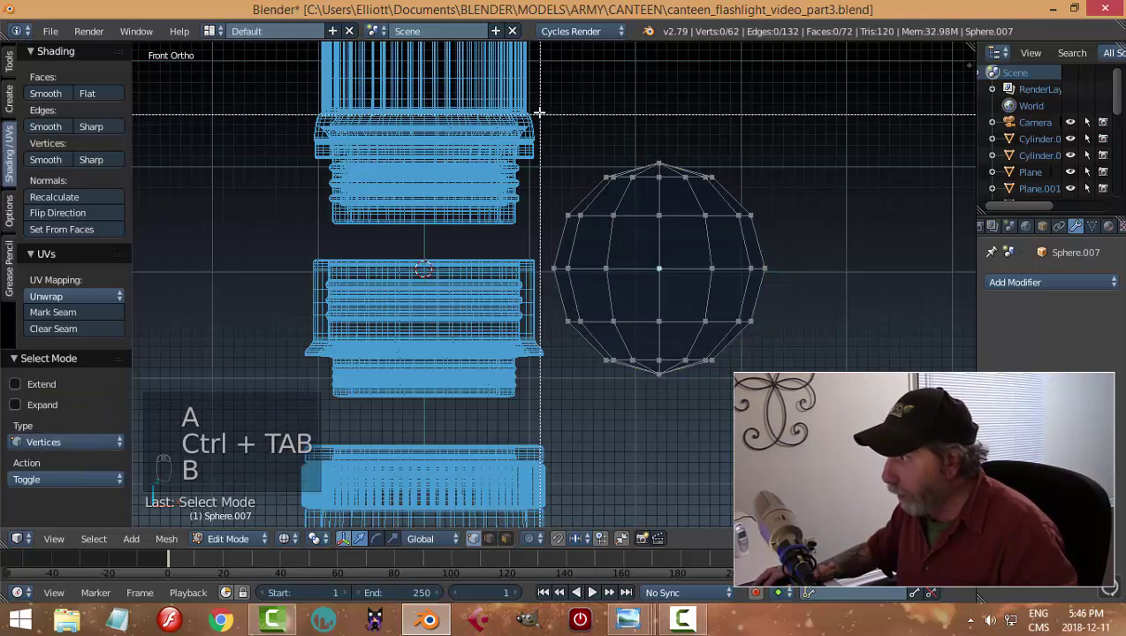
pyautogui.moveTo(538, 111); pyautogui.dragTo(648, 434)
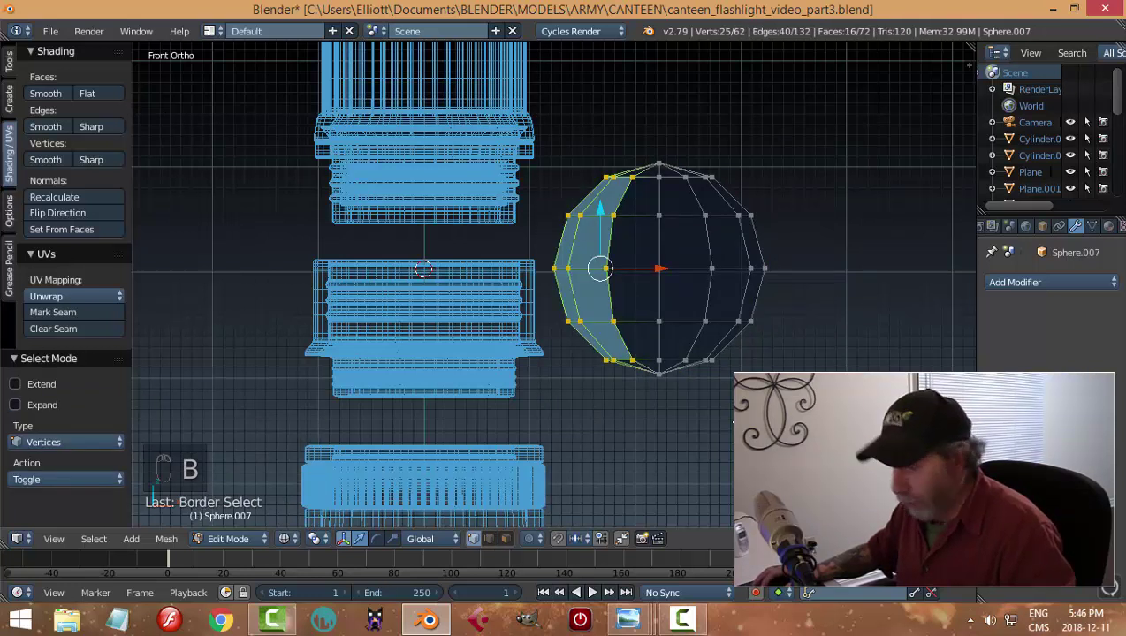
pyautogui.press('x')
pyautogui.click(698, 389)
# Delete the lower vertices of the half sphere, keeping everything from its middle row upward.
pyautogui.press('b')
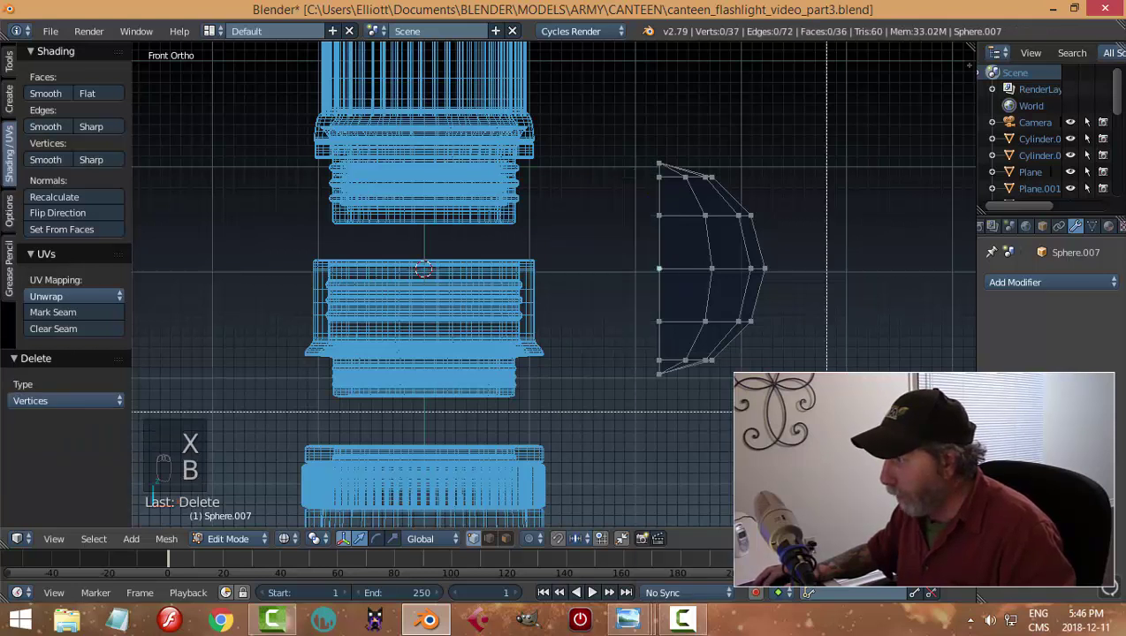
pyautogui.moveTo(826, 412); pyautogui.dragTo(617, 274)
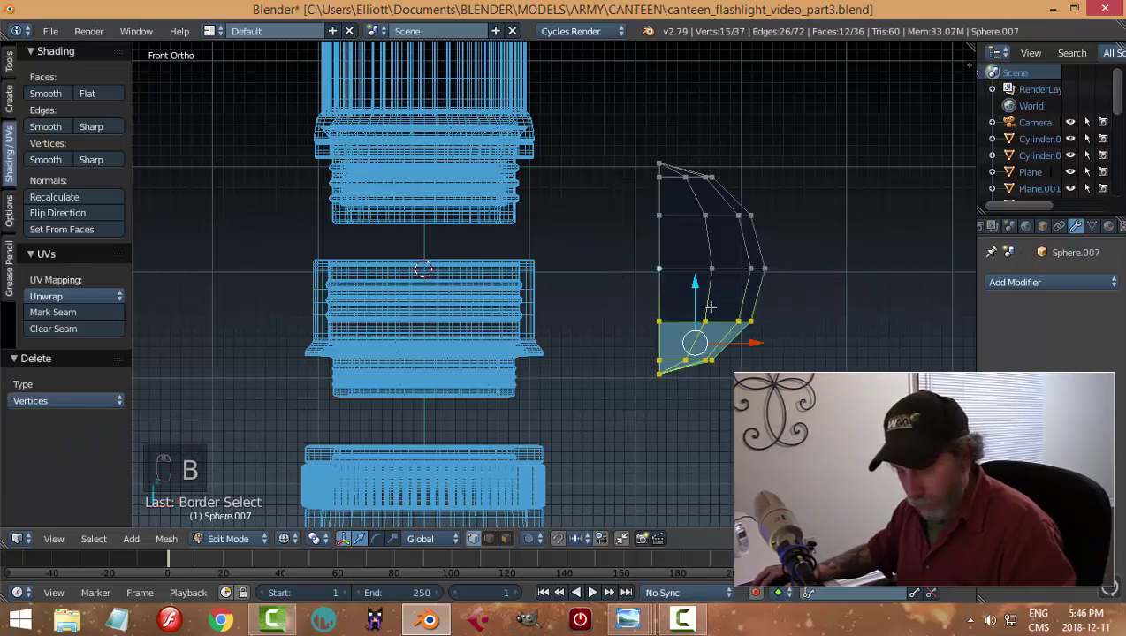
pyautogui.press('x')
pyautogui.click(707, 304)
# Extrude the open bottom edge of the quarter sphere straight down into a long rib, and return to solid shading.
pyautogui.press('b')
pyautogui.moveTo(813, 303); pyautogui.dragTo(616, 253)
pyautogui.press('e')
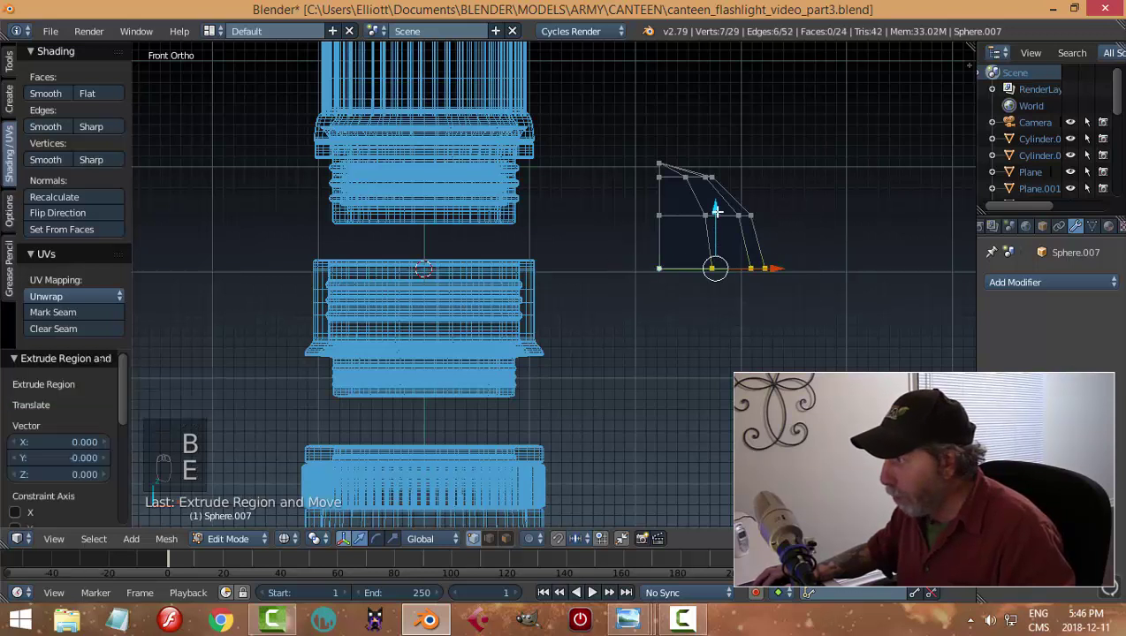
pyautogui.click(713, 410)
pyautogui.press('a')
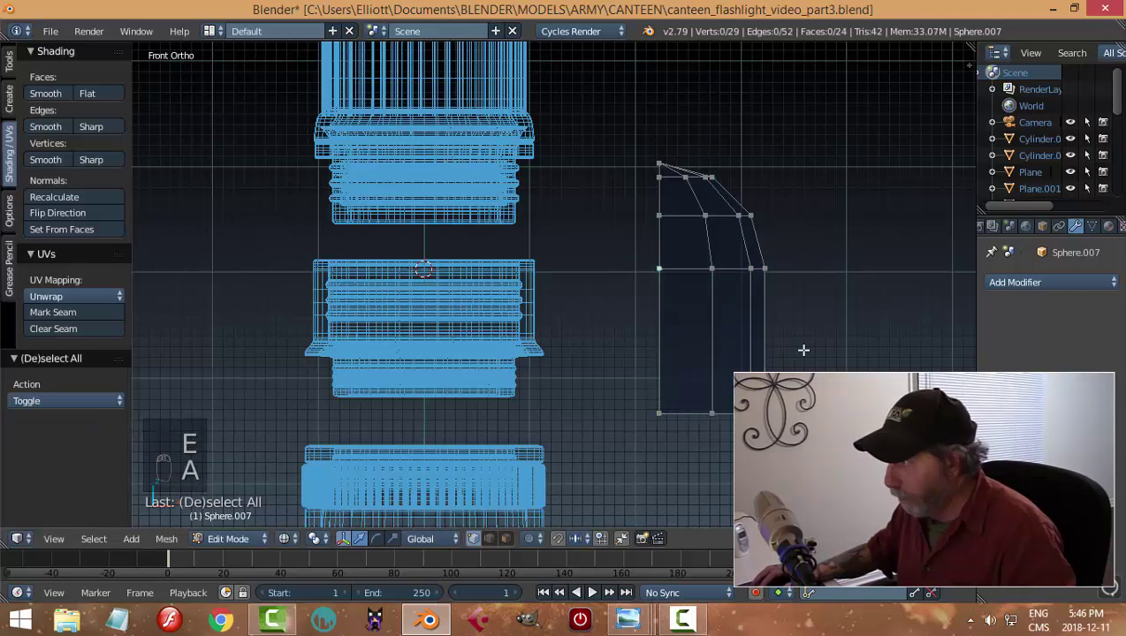
pyautogui.press('z')
pyautogui.click(800, 422)
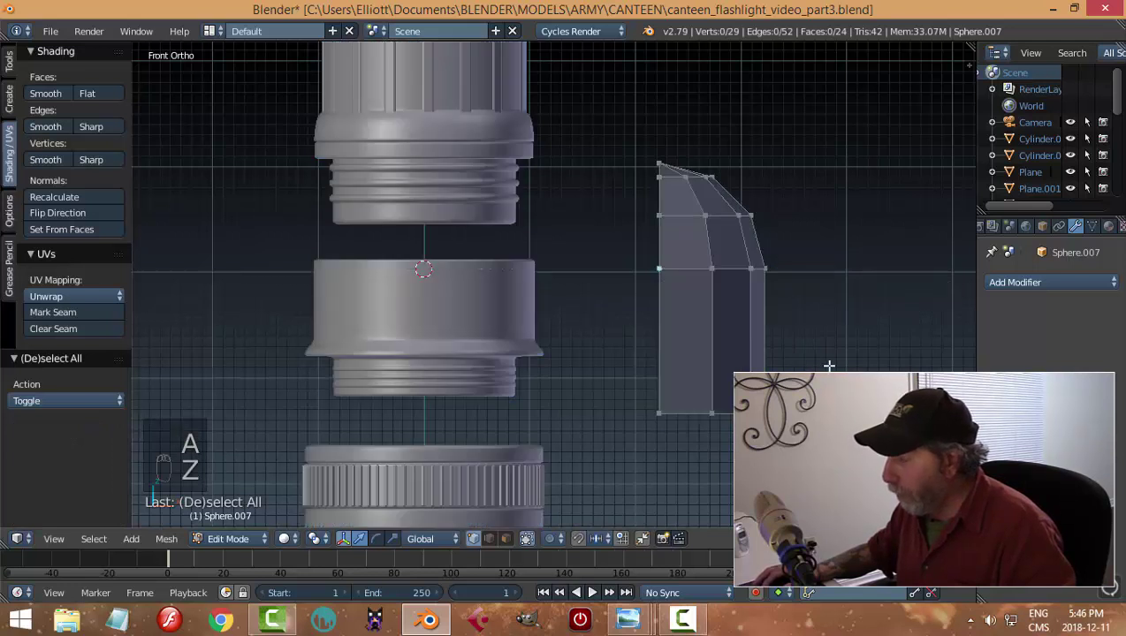
# Scale the entire rib mesh down uniformly to about 0.165.
pyautogui.press('a')
pyautogui.moveTo(843, 345); pyautogui.dragTo(849, 342, button='middle')
pyautogui.press('s')
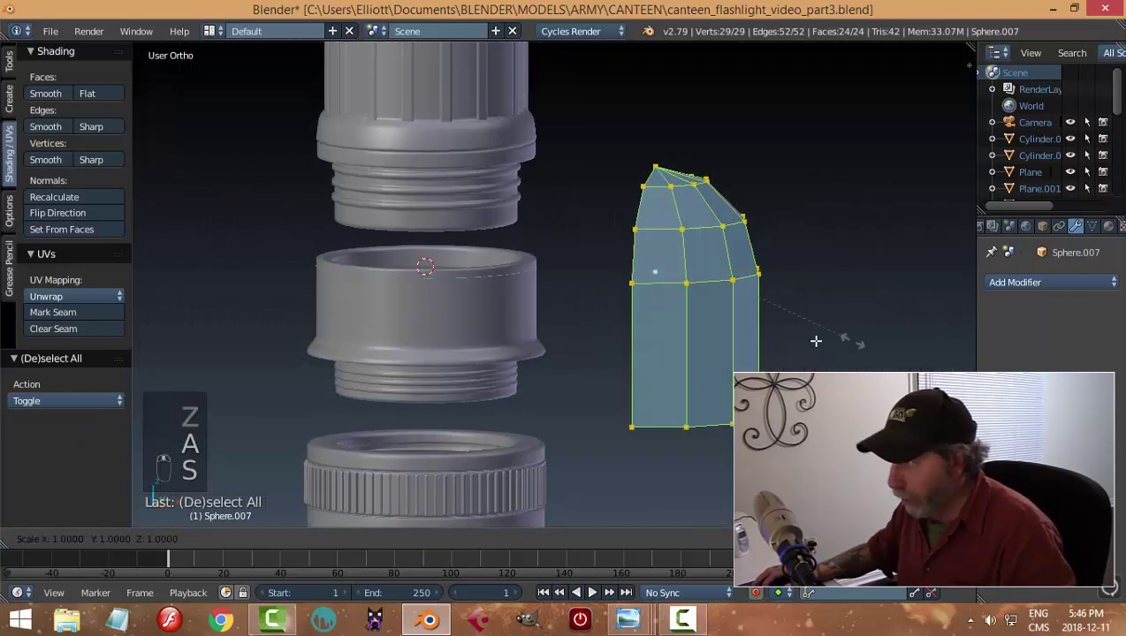
pyautogui.click(712, 293)
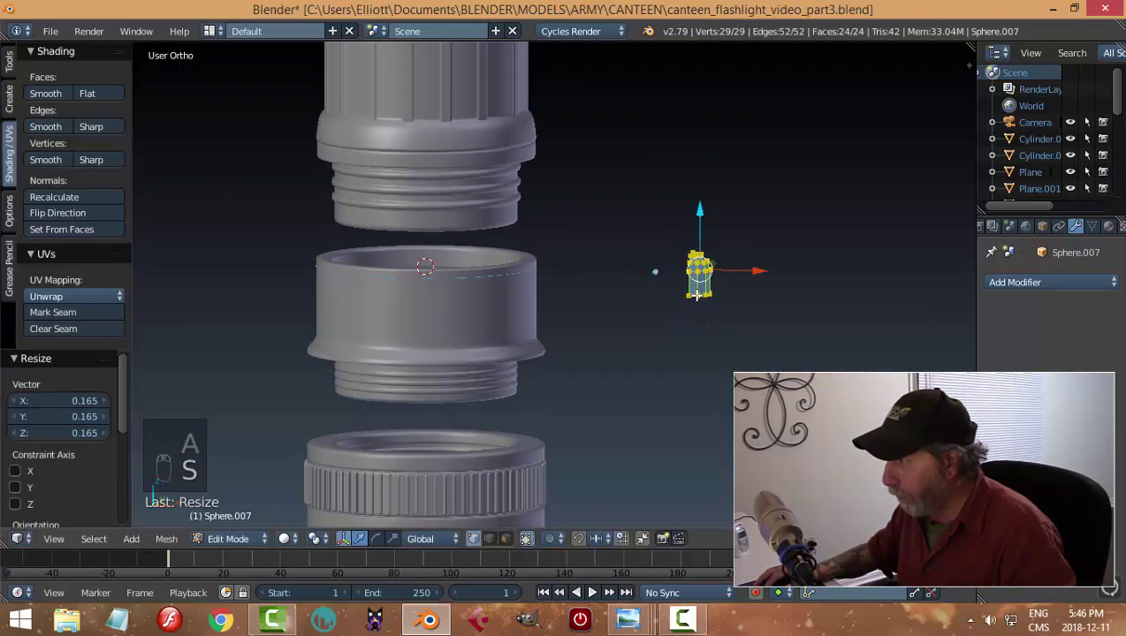
# Move the rib along X against the collar's outer wall and lower it about 0.18 along Z in the front view.
pyautogui.press('KP_1')
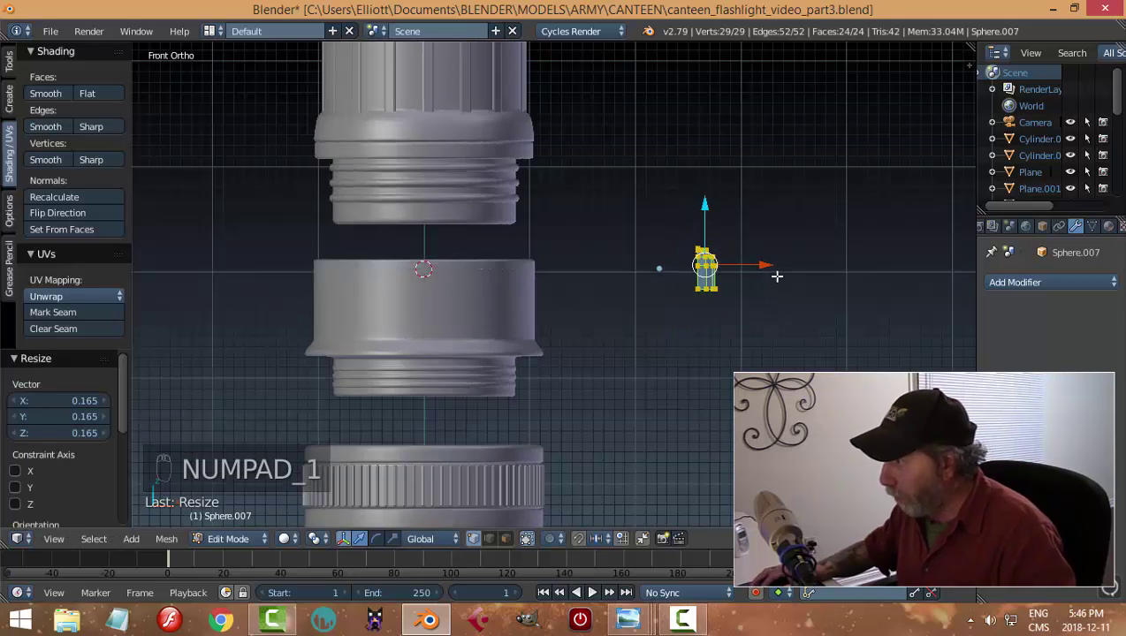
pyautogui.press('g')
pyautogui.press('x')
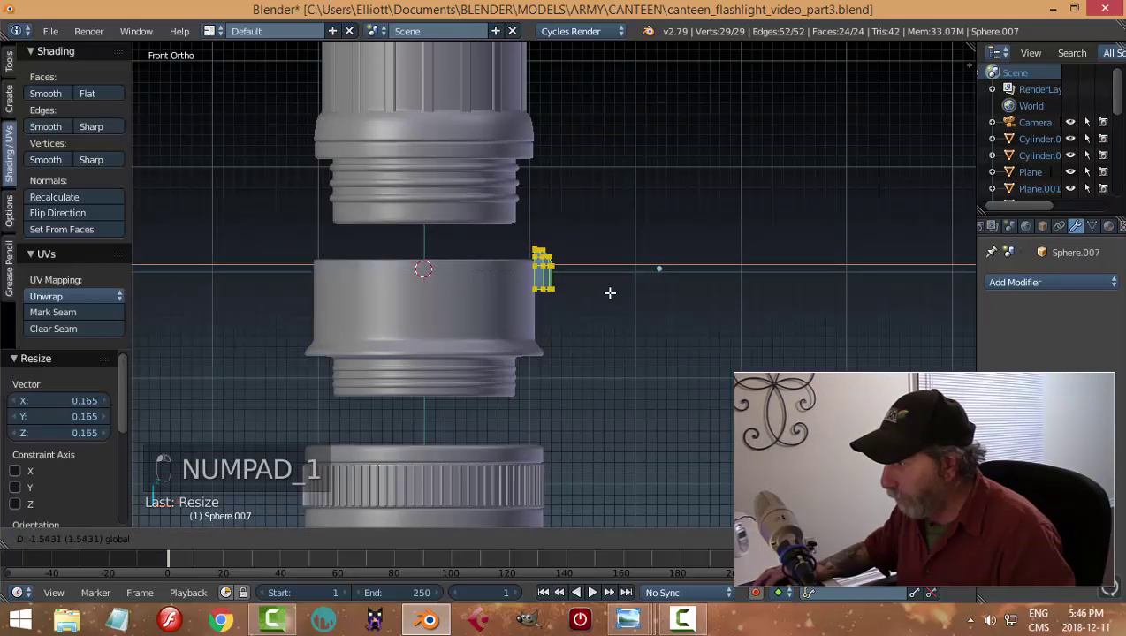
pyautogui.moveTo(609, 292); pyautogui.dragTo(610, 293)
pyautogui.moveTo(548, 212); pyautogui.dragTo(548, 231)
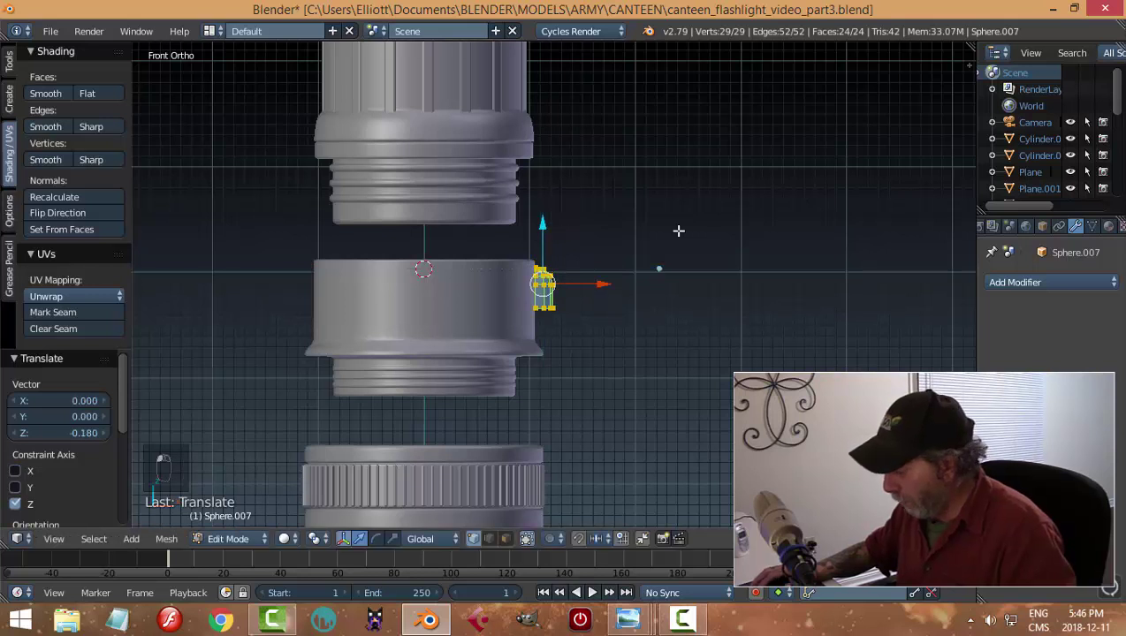
# Lengthen the rib by moving its bottom row of vertices down about 0.25 along Z, working in wireframe from the right view.
pyautogui.press('KP_3')
pyautogui.scroll(2, 623, 313)
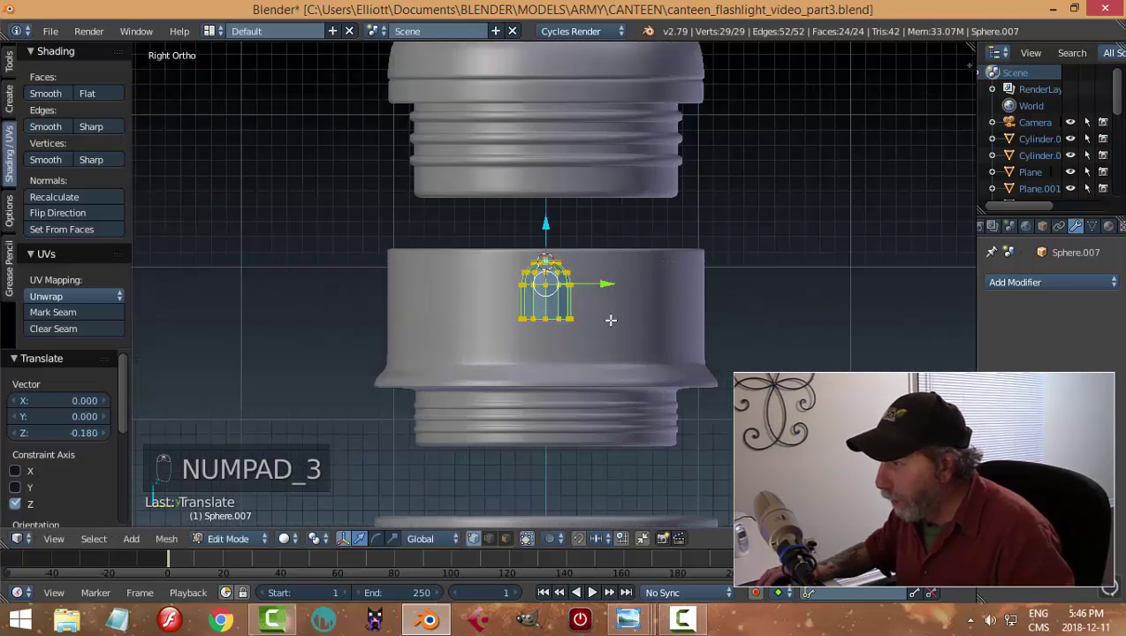
pyautogui.press('a')
pyautogui.press('a')
pyautogui.press('b')
pyautogui.press('a')
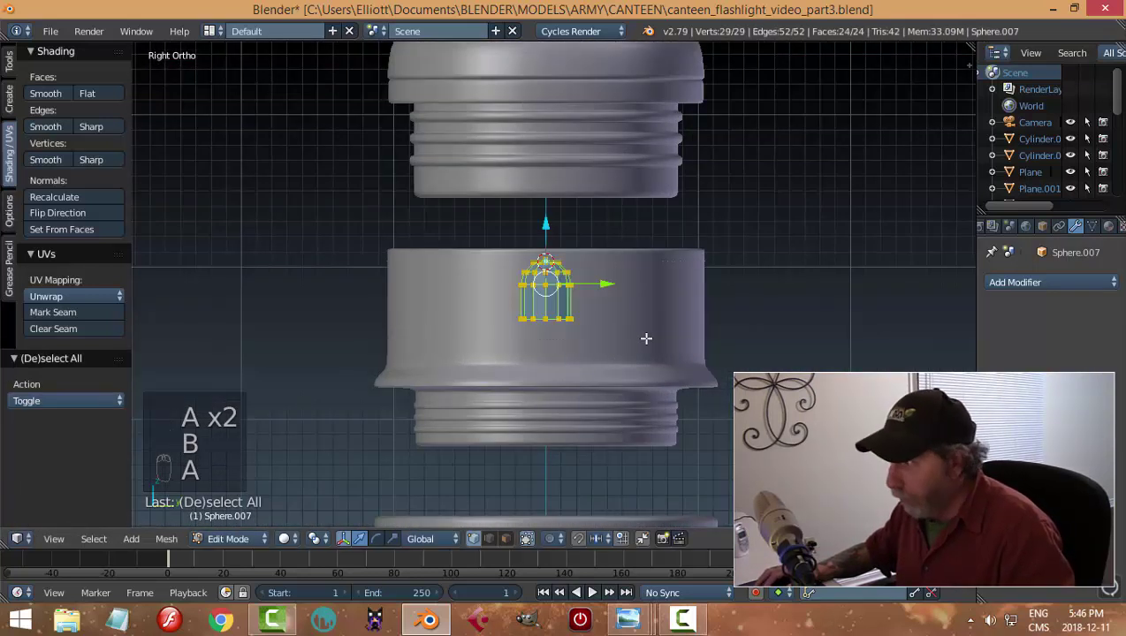
pyautogui.press('a')
pyautogui.press('z')
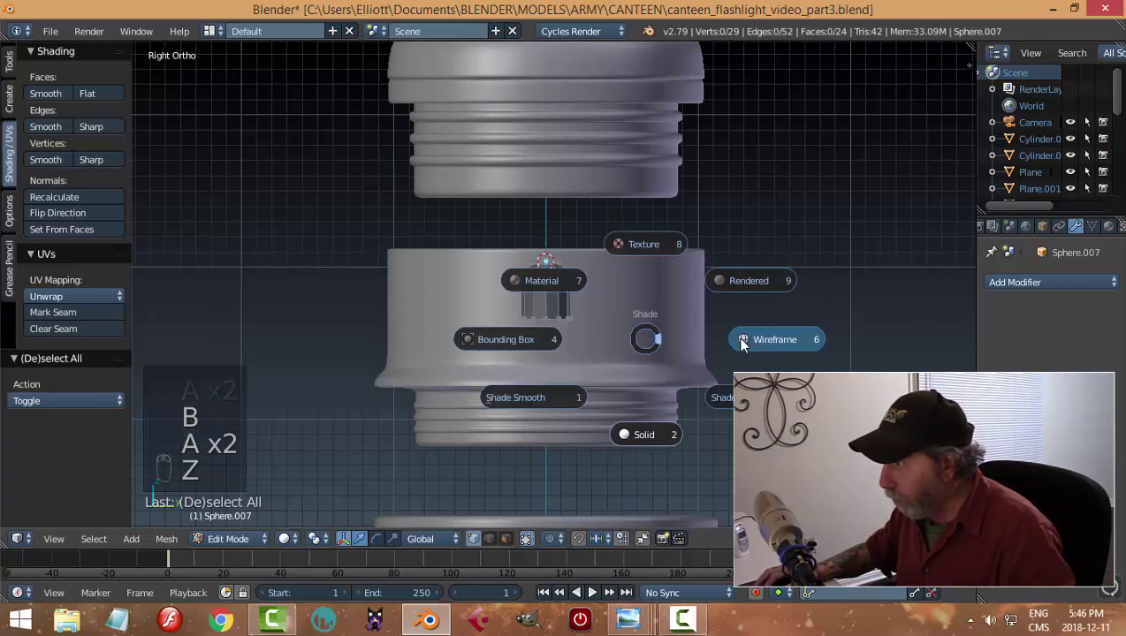
pyautogui.press('b')
pyautogui.moveTo(515, 307); pyautogui.dragTo(617, 329)
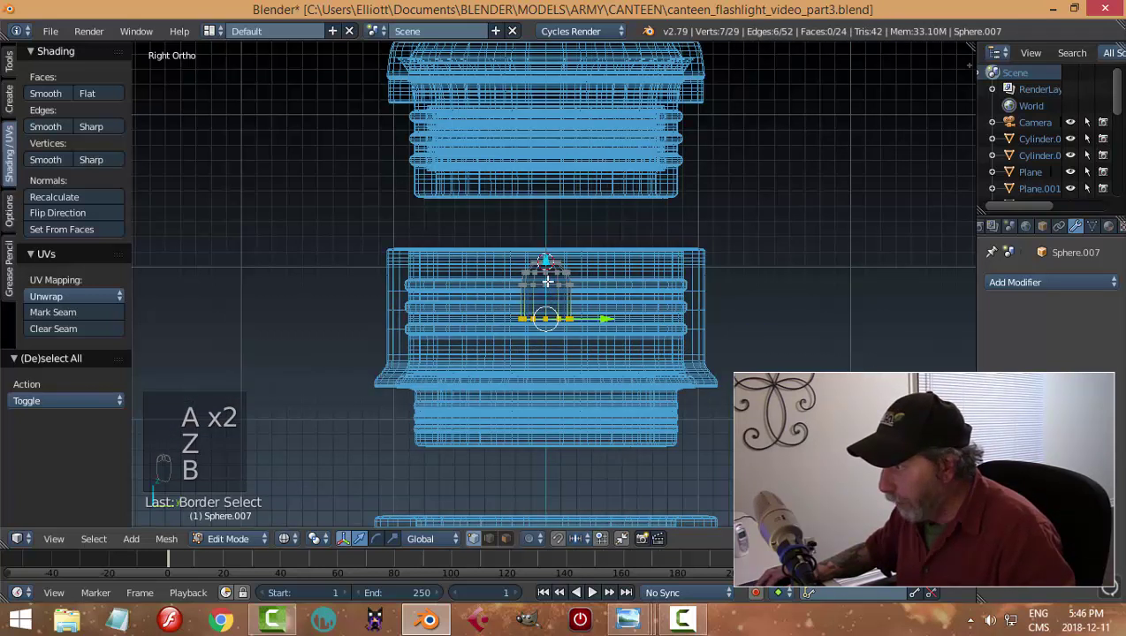
pyautogui.moveTo(546, 263); pyautogui.dragTo(611, 304)
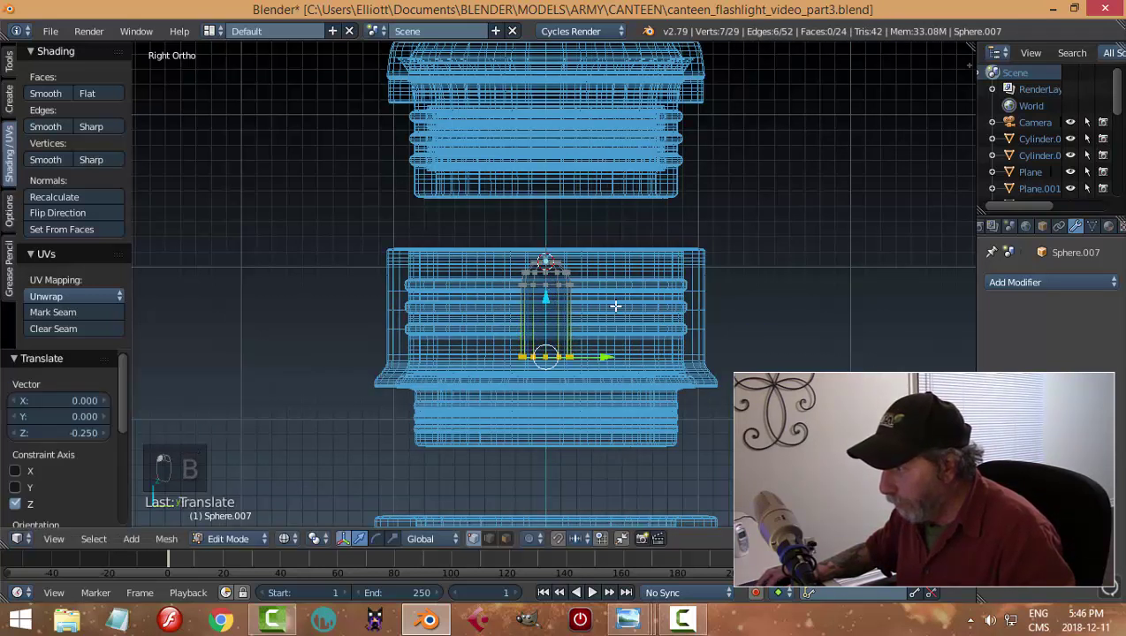
# Move the whole rib slightly down and scale it uniformly to about 0.722.
pyautogui.press('a')
pyautogui.press('a')
pyautogui.press('a')
pyautogui.moveTo(549, 242); pyautogui.dragTo(550, 251)
pyautogui.press('s')
pyautogui.click(614, 301)
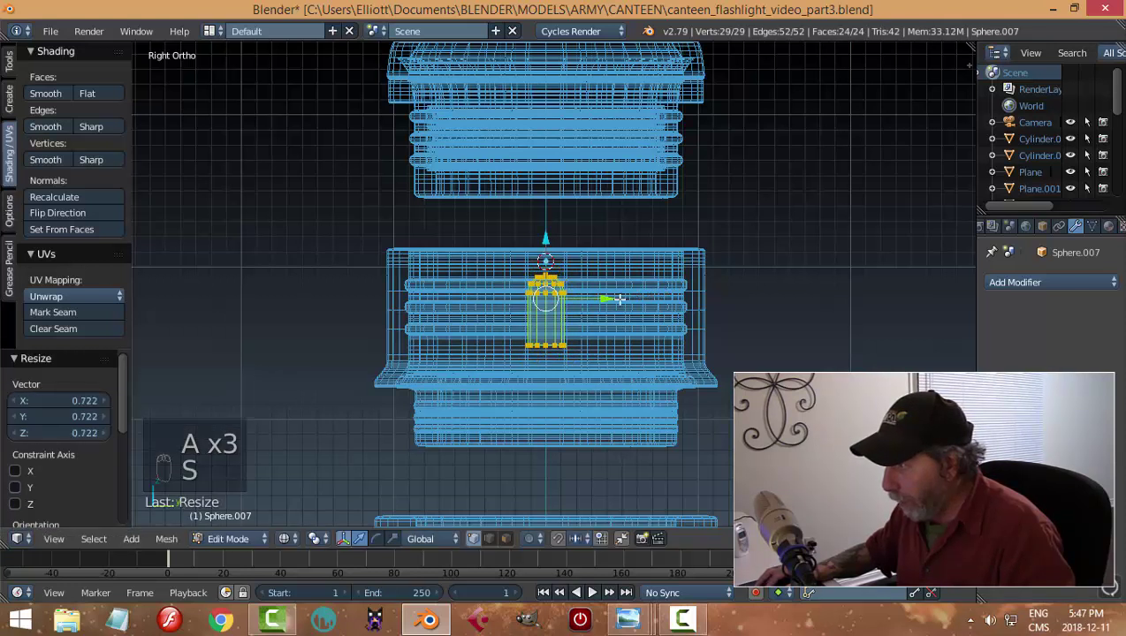
# Lower the rib's bottom vertices about 0.125 along Z, and fine-tune them in solid shading to meet the collar's flange.
pyautogui.press('a')
pyautogui.press('b')
pyautogui.moveTo(588, 363); pyautogui.dragTo(500, 336)
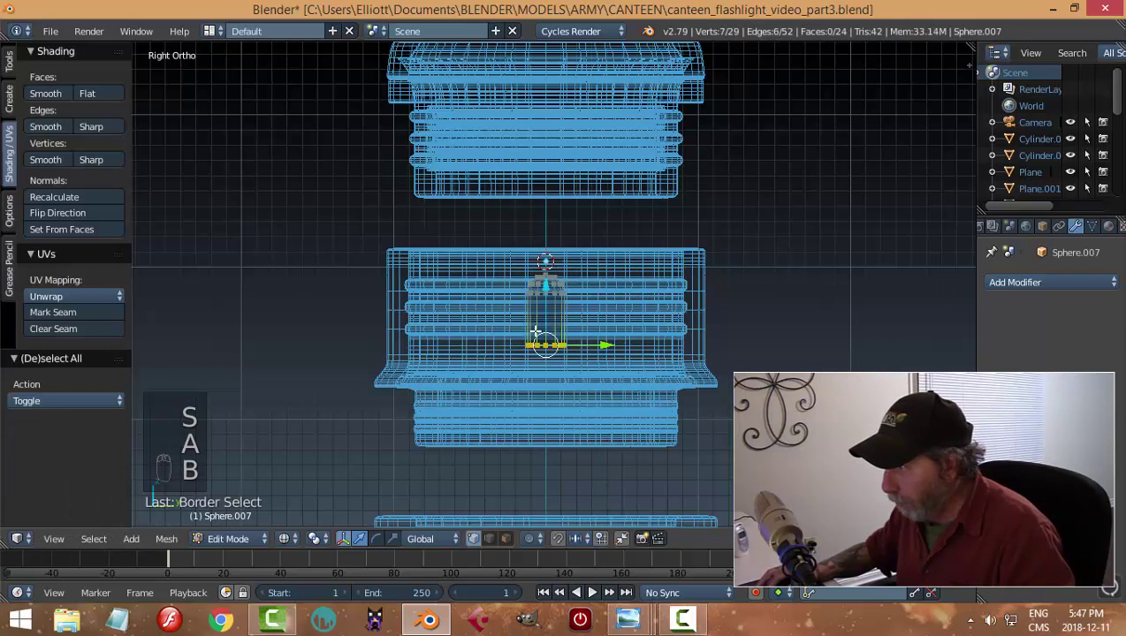
pyautogui.moveTo(547, 295); pyautogui.dragTo(549, 308)
pyautogui.click(550, 312)
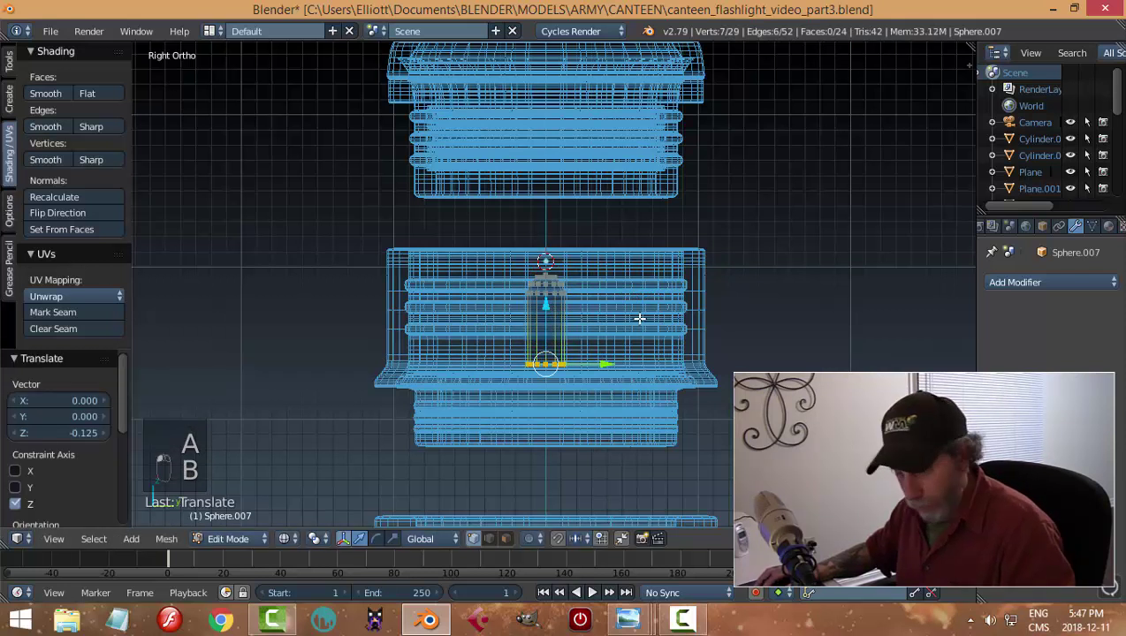
pyautogui.press('z')
pyautogui.click(643, 395)
pyautogui.moveTo(643, 395)
pyautogui.mouseDown(button='middle')
pyautogui.moveTo(638, 350)
pyautogui.moveTo(592, 338)
pyautogui.mouseUp(button='middle')
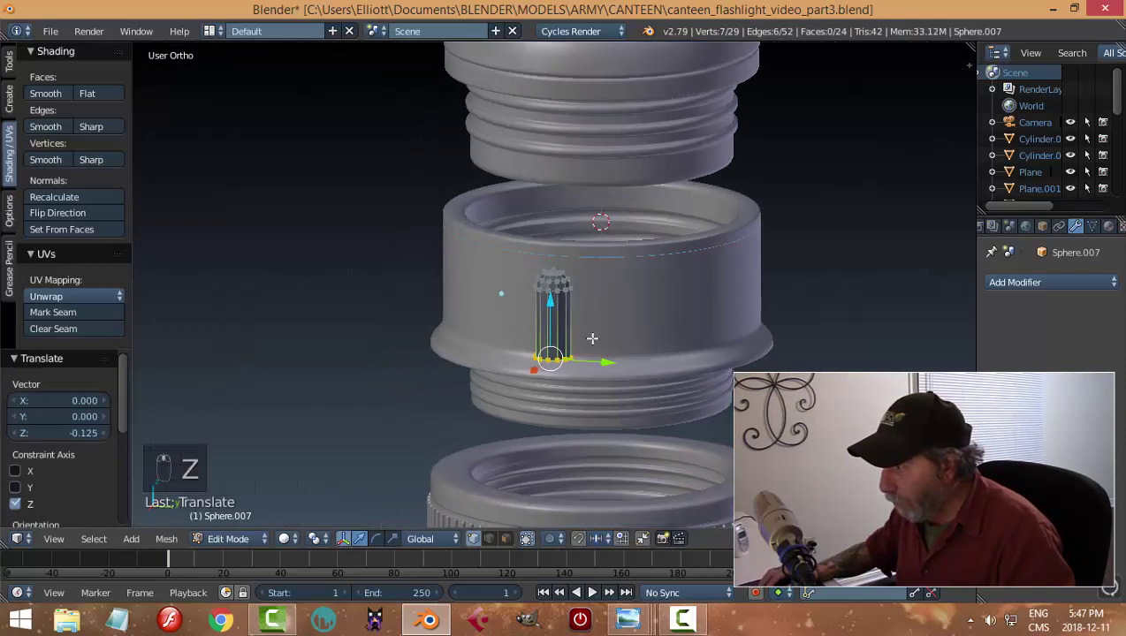
pyautogui.moveTo(559, 311); pyautogui.dragTo(558, 308)
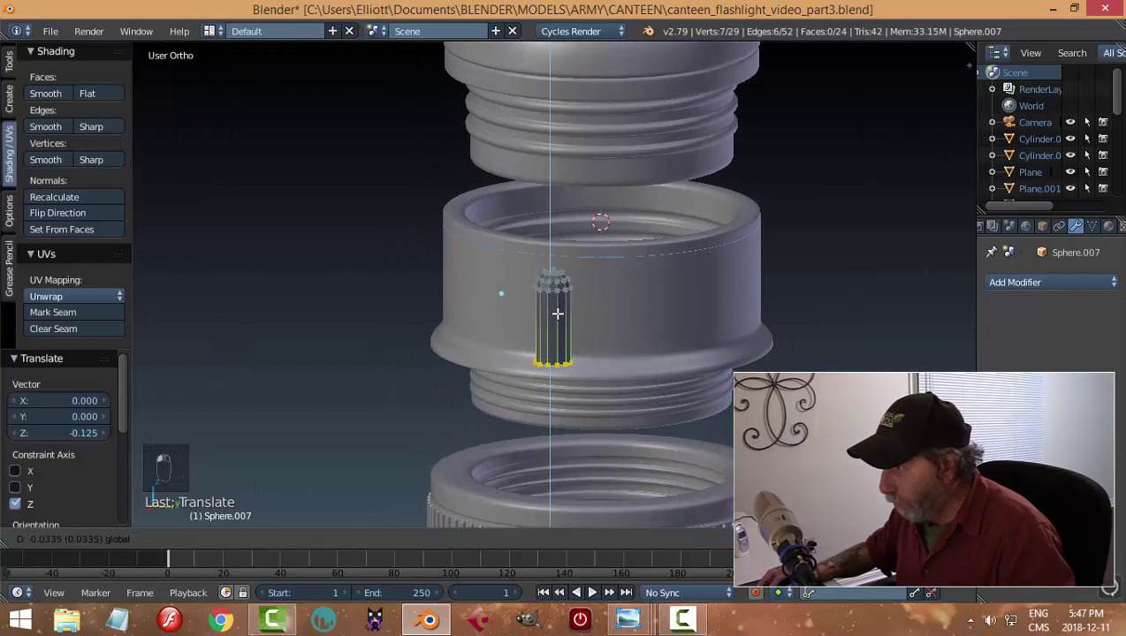
pyautogui.click(558, 311)
# Move the whole rib about 0.044 toward the collar along X and flatten it to about 0.702 on that axis.
pyautogui.press('a')
pyautogui.press('a')
pyautogui.press('a')
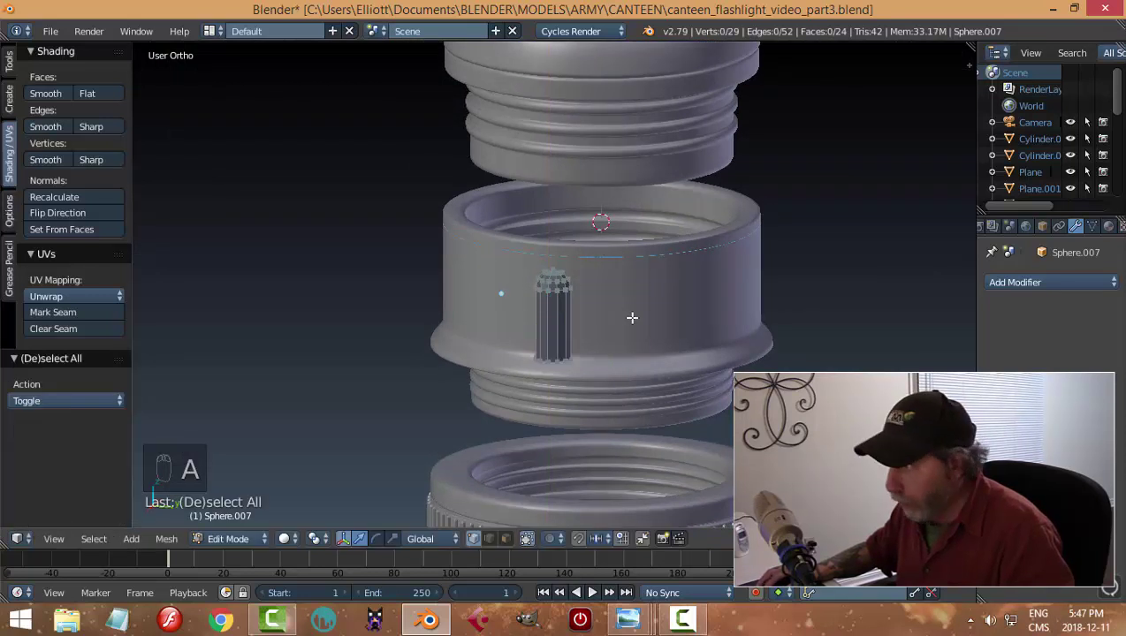
pyautogui.press('KP_3')
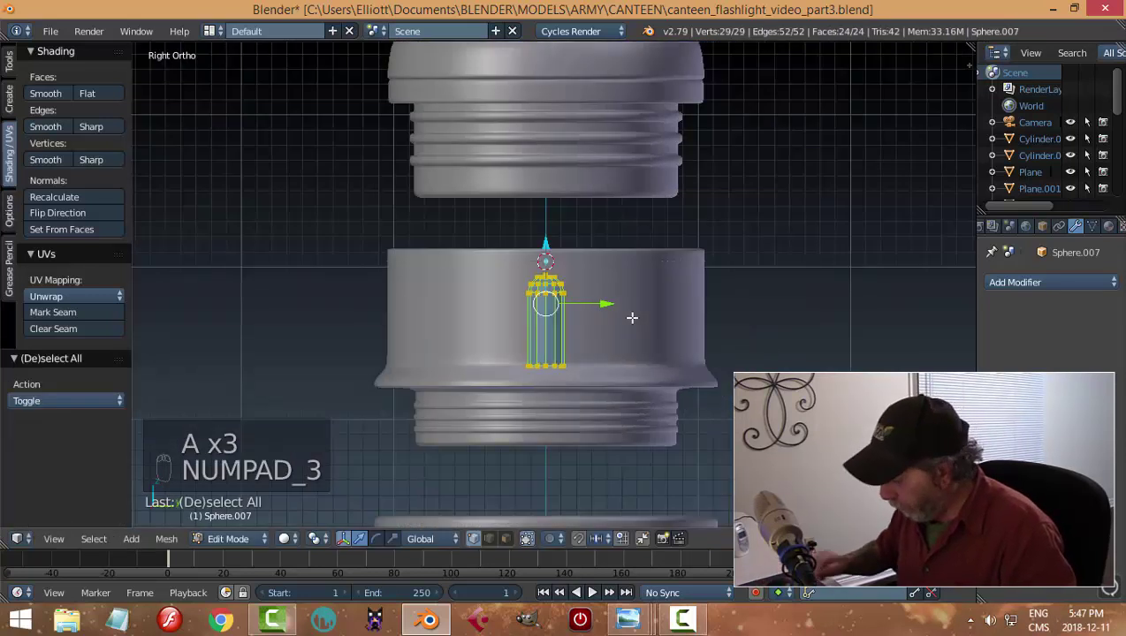
pyautogui.press('KP_1')
pyautogui.moveTo(595, 303); pyautogui.dragTo(585, 301)
pyautogui.press('s')
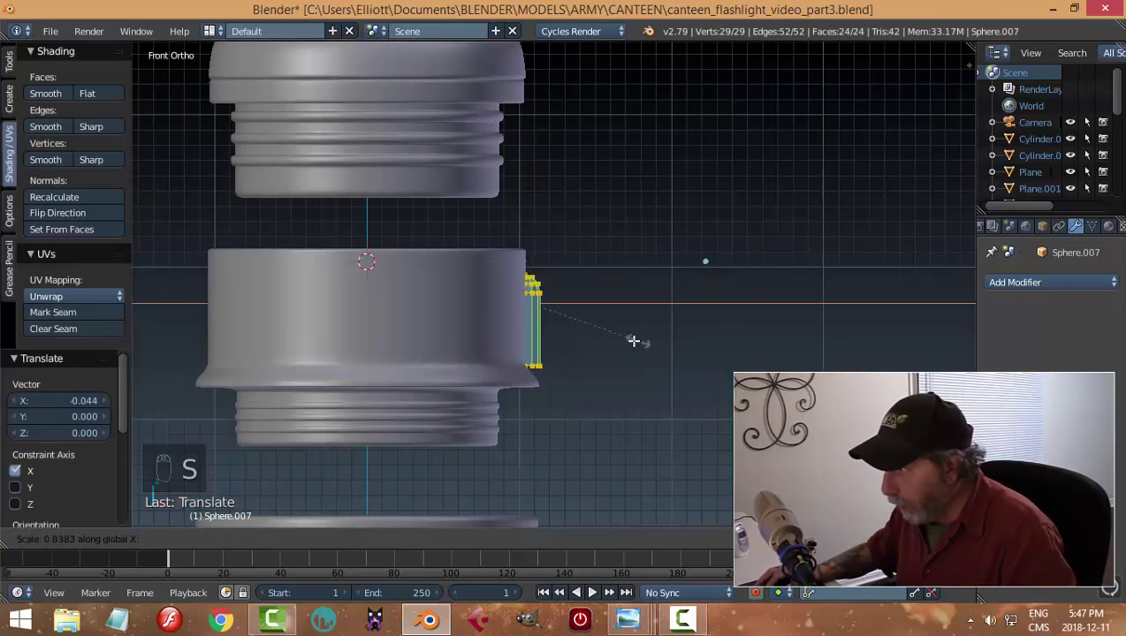
pyautogui.click(617, 339)
# Push the rib about 0.015 further into the collar along X and lower it about 0.038 along Z.
pyautogui.moveTo(669, 334); pyautogui.dragTo(609, 356, button='middle')
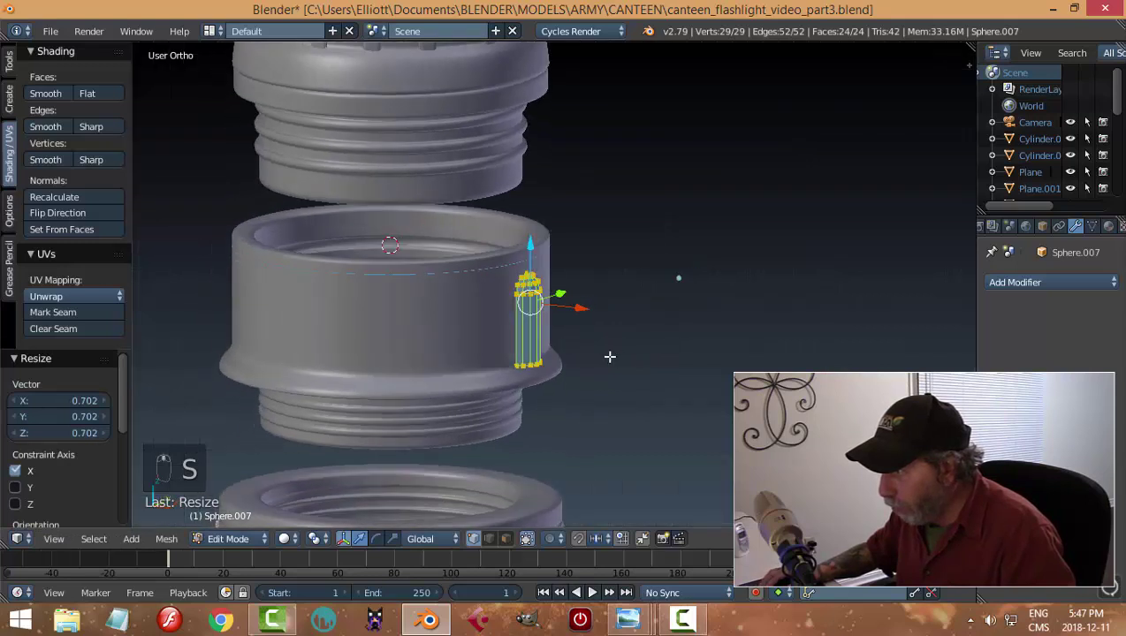
pyautogui.press('g')
pyautogui.press('x')
pyautogui.click(576, 313)
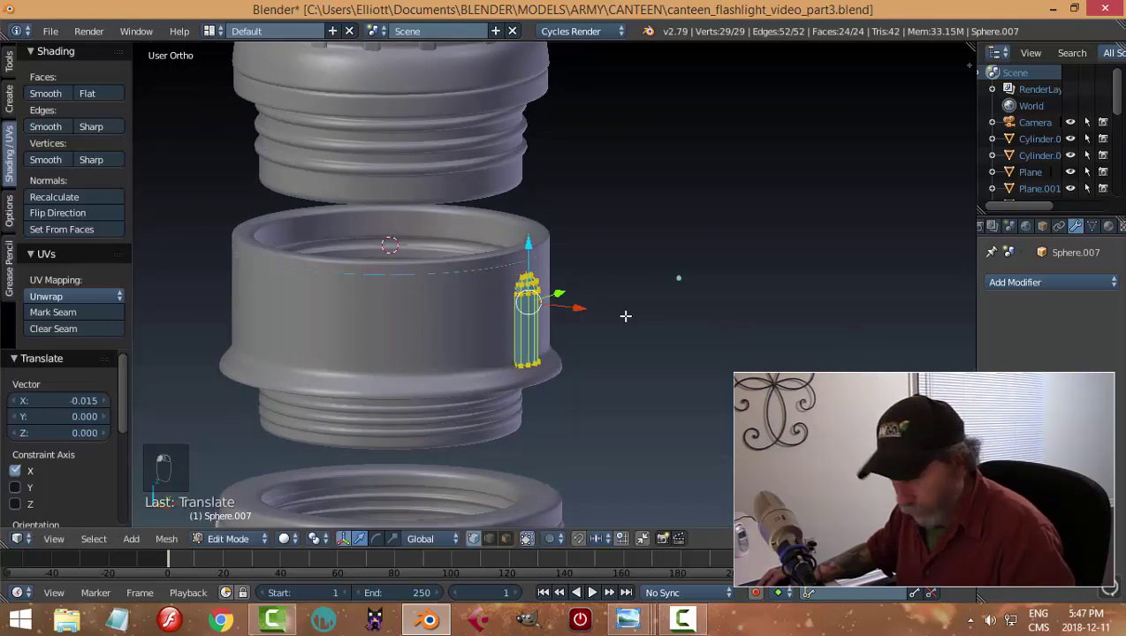
pyautogui.press('a')
pyautogui.keyDown('ctrl'); pyautogui.scroll(-5, 600, 327); pyautogui.keyUp('ctrl')
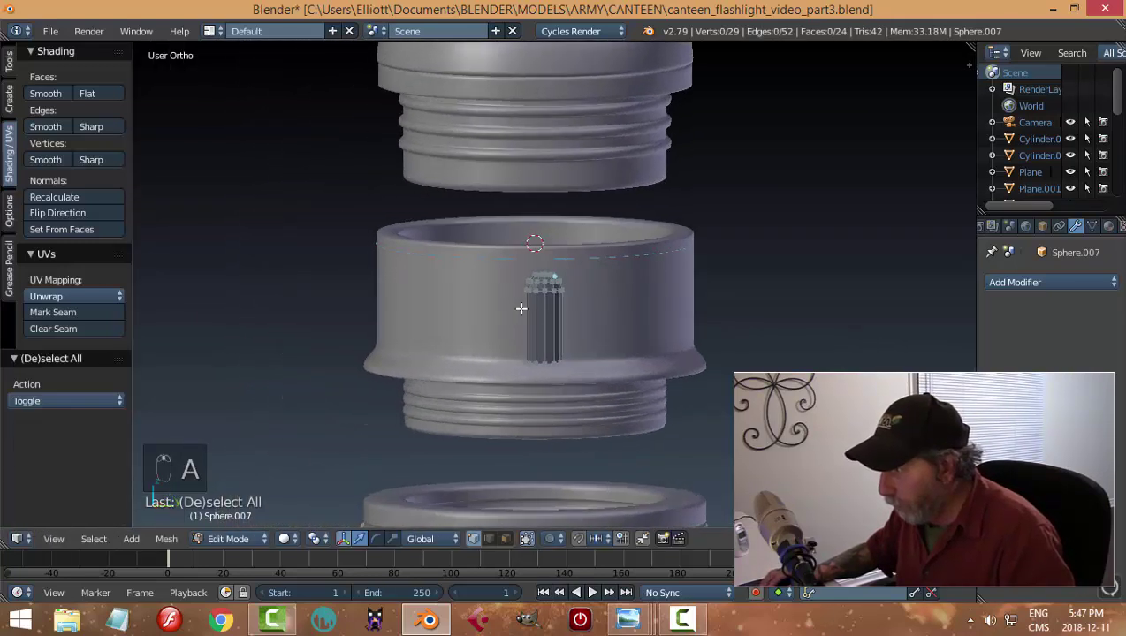
pyautogui.press('a')
pyautogui.scroll(2, 585, 308)
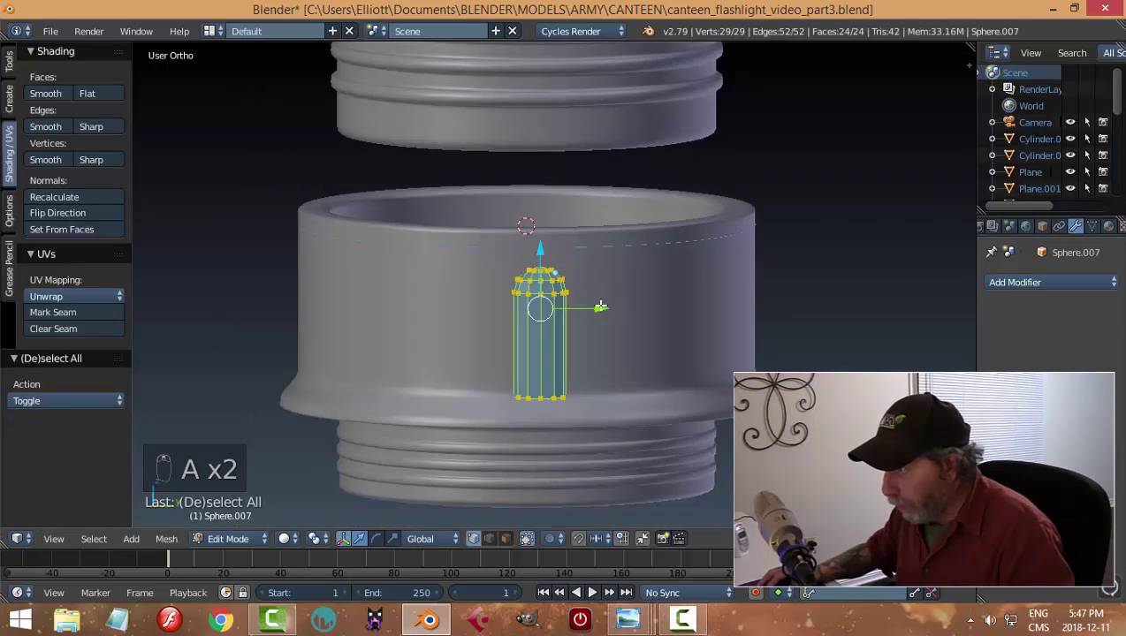
pyautogui.moveTo(542, 257); pyautogui.dragTo(543, 260)
pyautogui.moveTo(654, 316); pyautogui.dragTo(575, 346, button='middle')
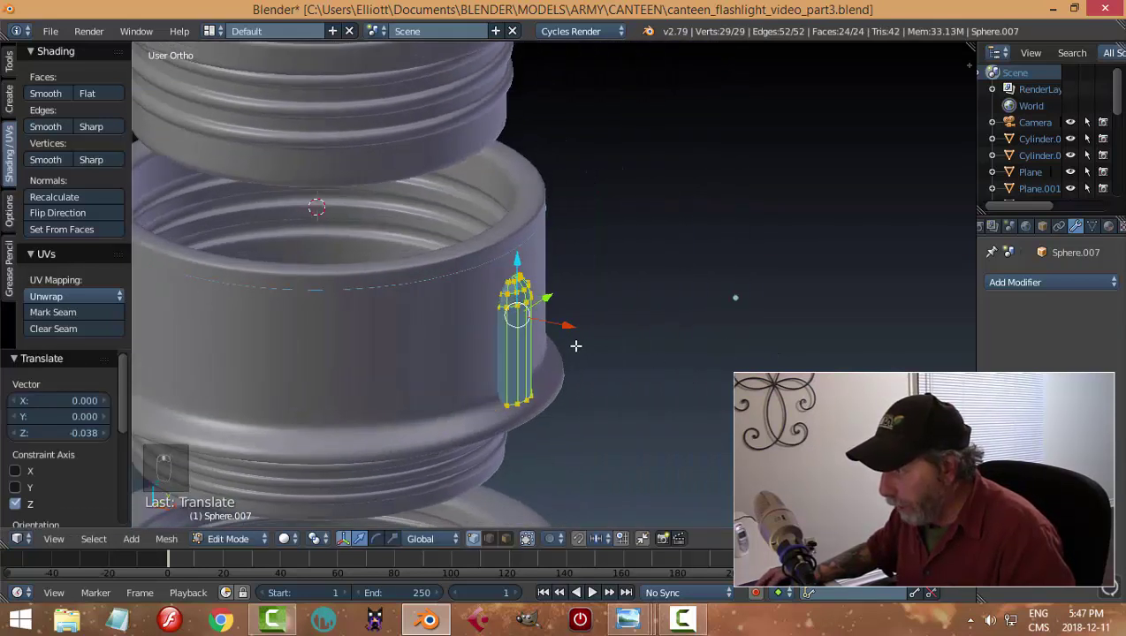
# Scale the rib along X, nudge it closer into the collar wall, and return to Object Mode.
pyautogui.press('s')
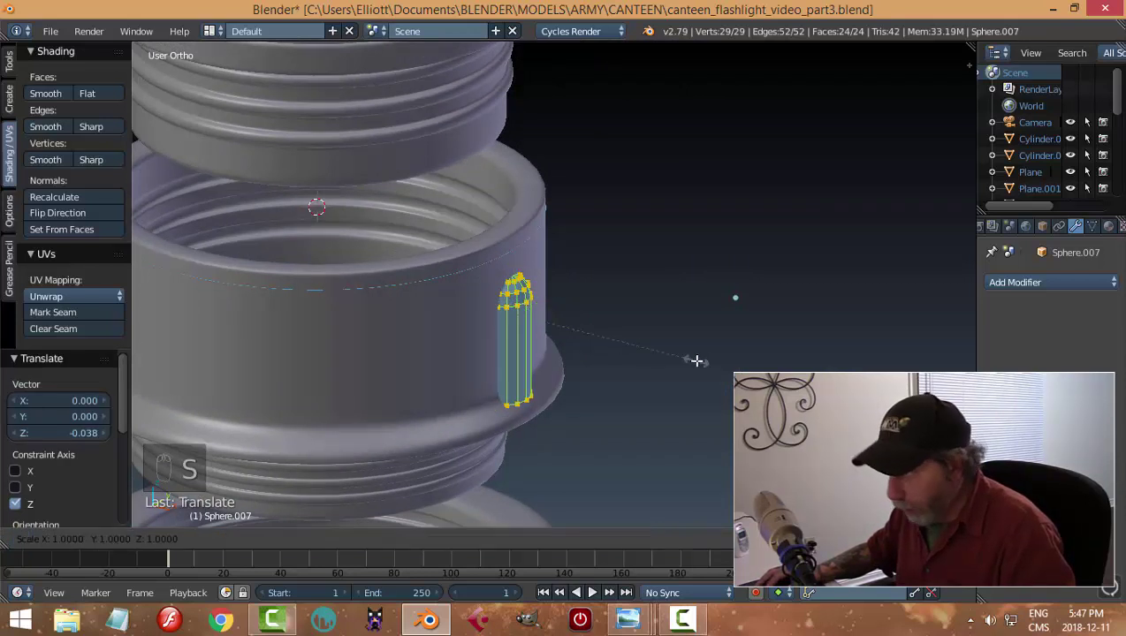
pyautogui.press('x')
pyautogui.click(650, 356)
pyautogui.moveTo(572, 327); pyautogui.dragTo(567, 327)
pyautogui.press('a')
pyautogui.moveTo(654, 327); pyautogui.dragTo(650, 342, button='middle')
pyautogui.press('Tab')
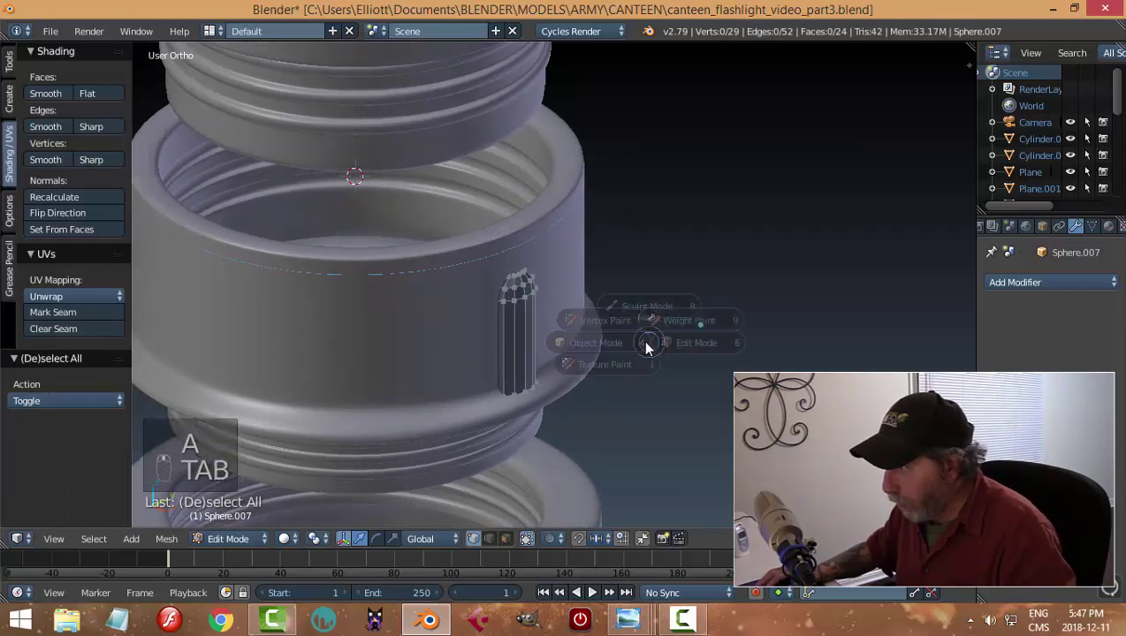
# Add a Subdivision Surface modifier to the rib and apply smooth shading.
pyautogui.scroll(-4, 645, 336)
pyautogui.moveTo(583, 307); pyautogui.dragTo(611, 308, button='middle')
pyautogui.scroll(2, 651, 349)
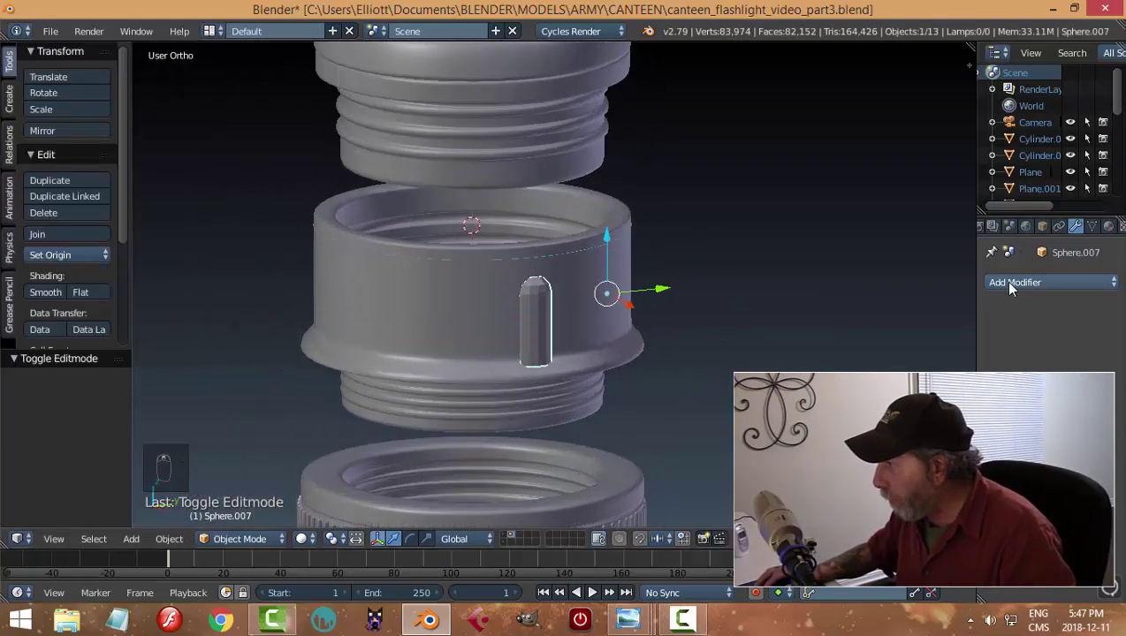
pyautogui.click(1011, 282)
pyautogui.click(791, 557)
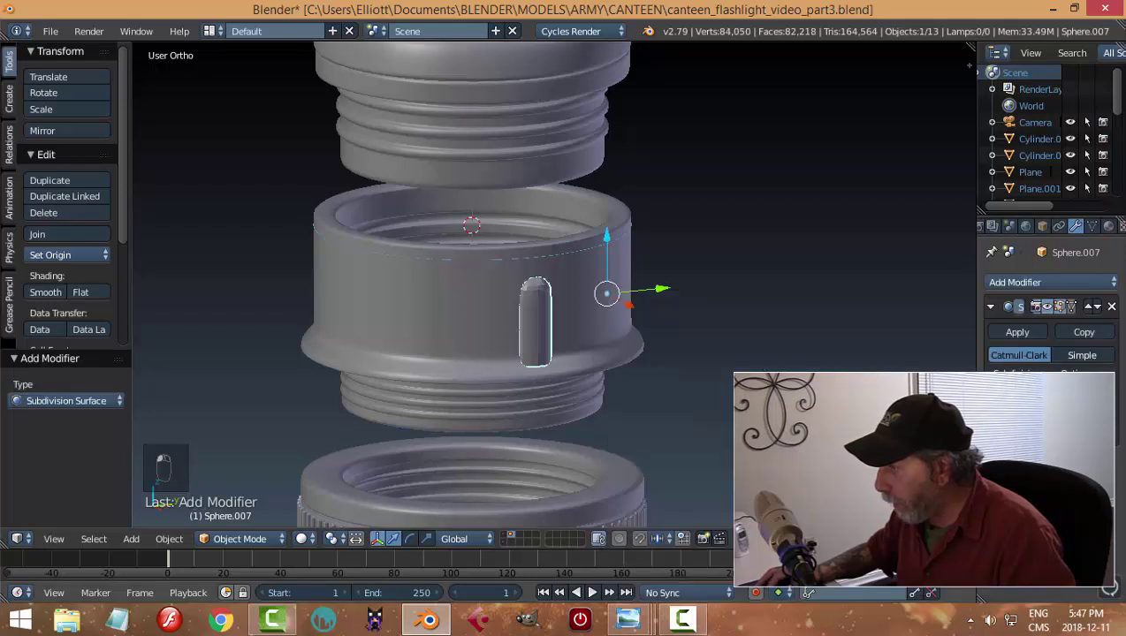
pyautogui.click(46, 292)
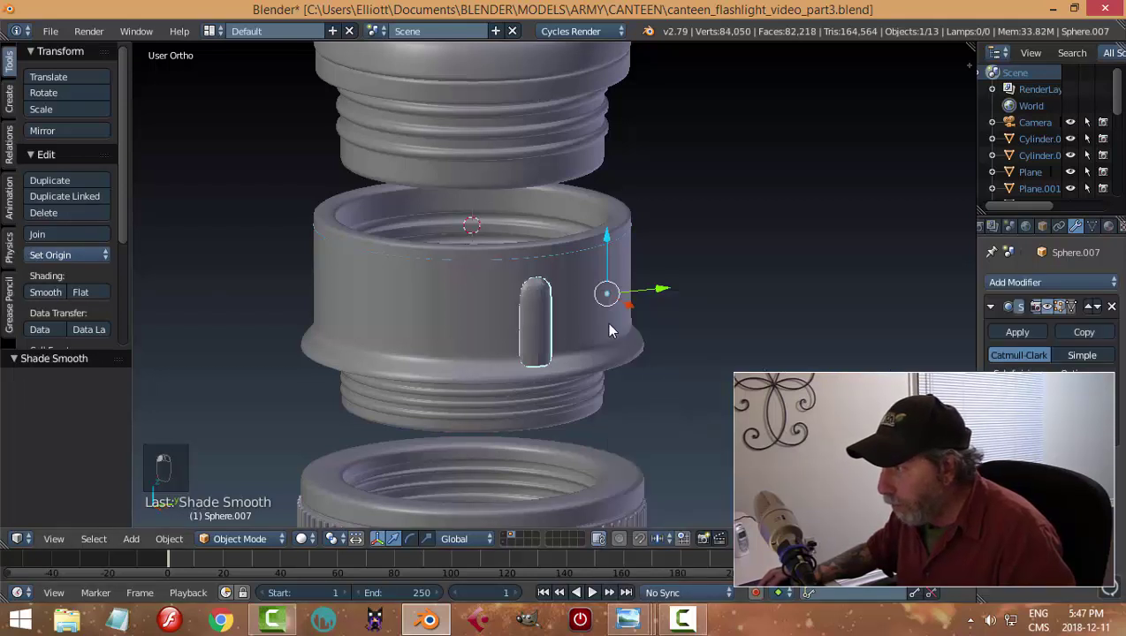
# Deselect the rib and examine its shape and fit on the collar from several angles.
pyautogui.press('a')
pyautogui.moveTo(683, 330); pyautogui.dragTo(769, 325, button='middle')
pyautogui.scroll(3, 620, 354)
pyautogui.moveTo(620, 354)
pyautogui.mouseDown(button='middle')
pyautogui.moveTo(623, 366)
pyautogui.moveTo(565, 357)
pyautogui.moveTo(604, 350)
pyautogui.mouseUp(button='middle')
pyautogui.scroll(-6, 603, 350)
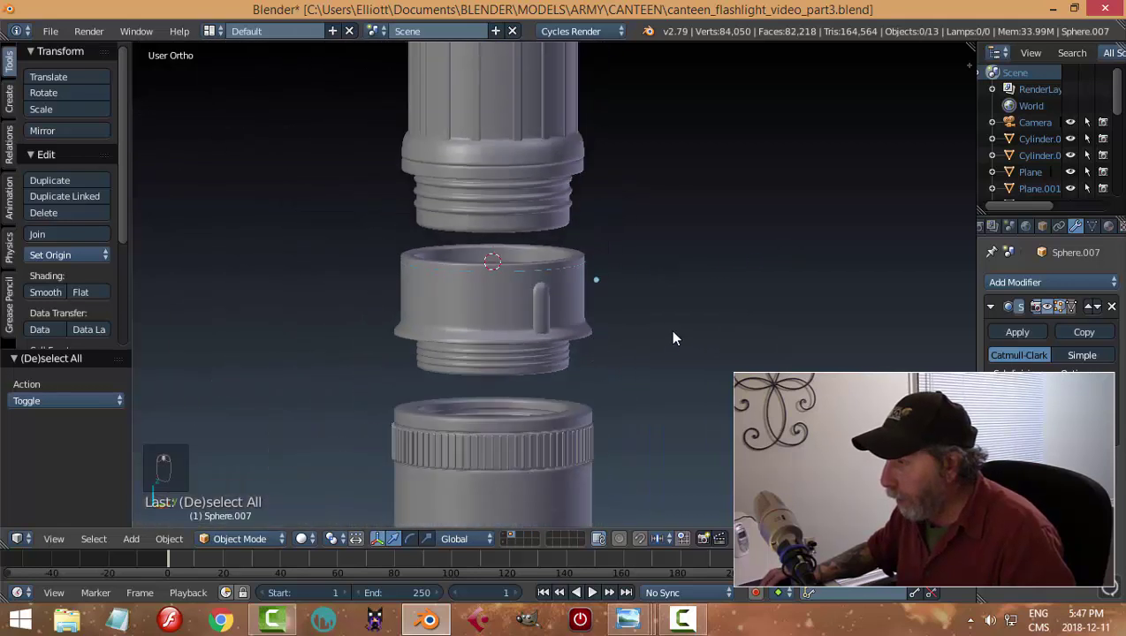
pyautogui.moveTo(672, 332); pyautogui.dragTo(598, 354, button='middle')
pyautogui.scroll(3, 598, 355)
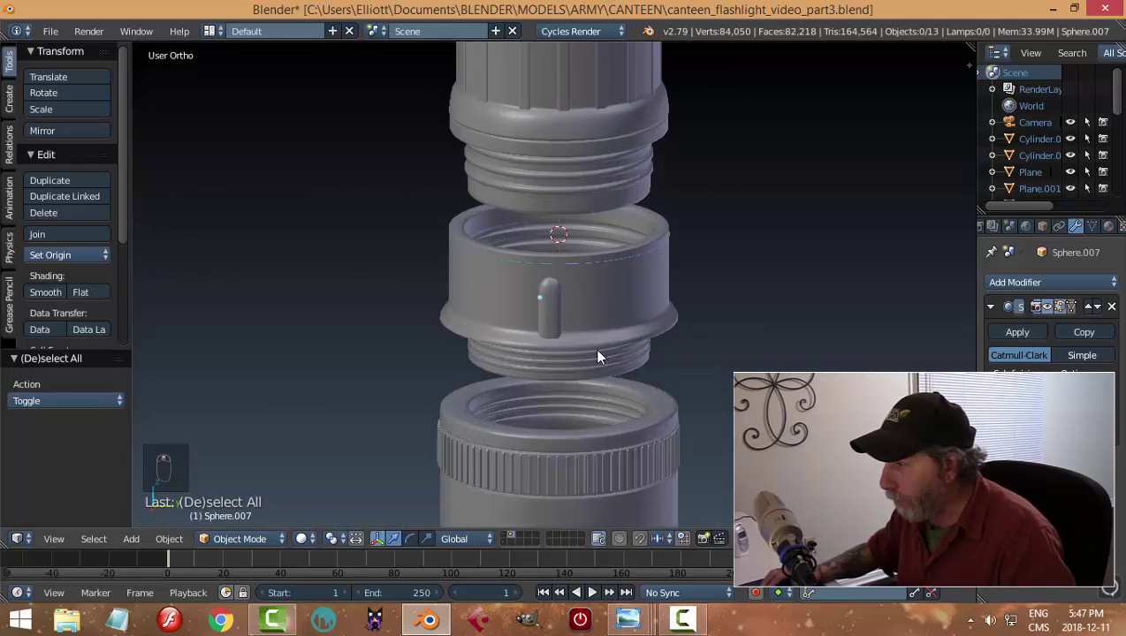
# Select the grip rib on the middle collar and set its origin to its geometry.
pyautogui.rightClick(554, 315)
pyautogui.moveTo(662, 321); pyautogui.dragTo(737, 326, button='middle')
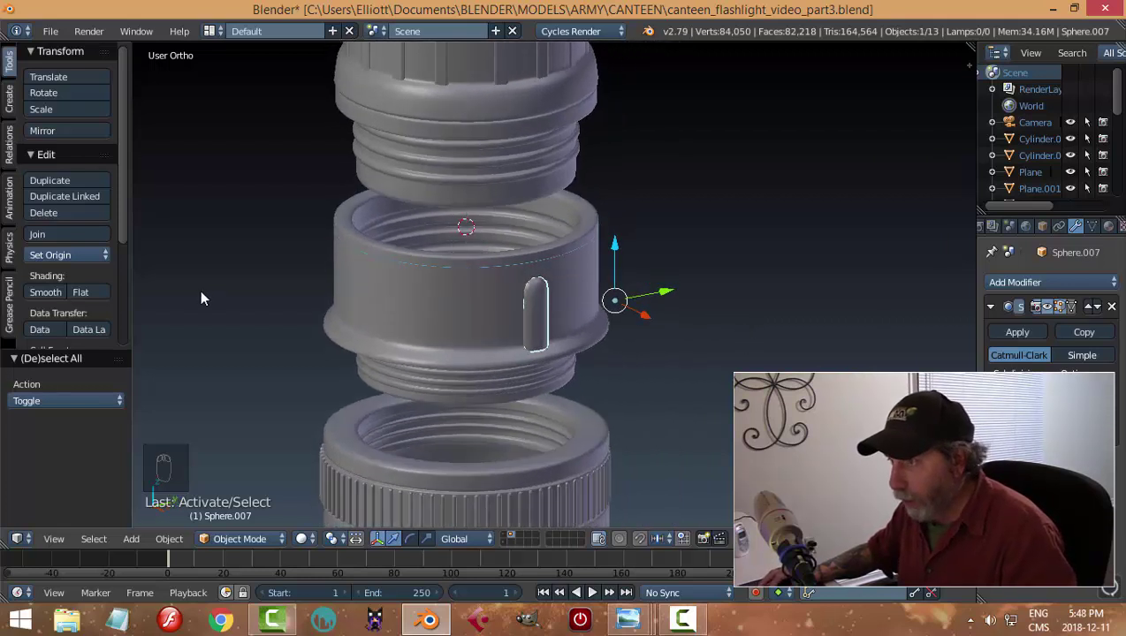
pyautogui.click(64, 256)
pyautogui.click(81, 292)
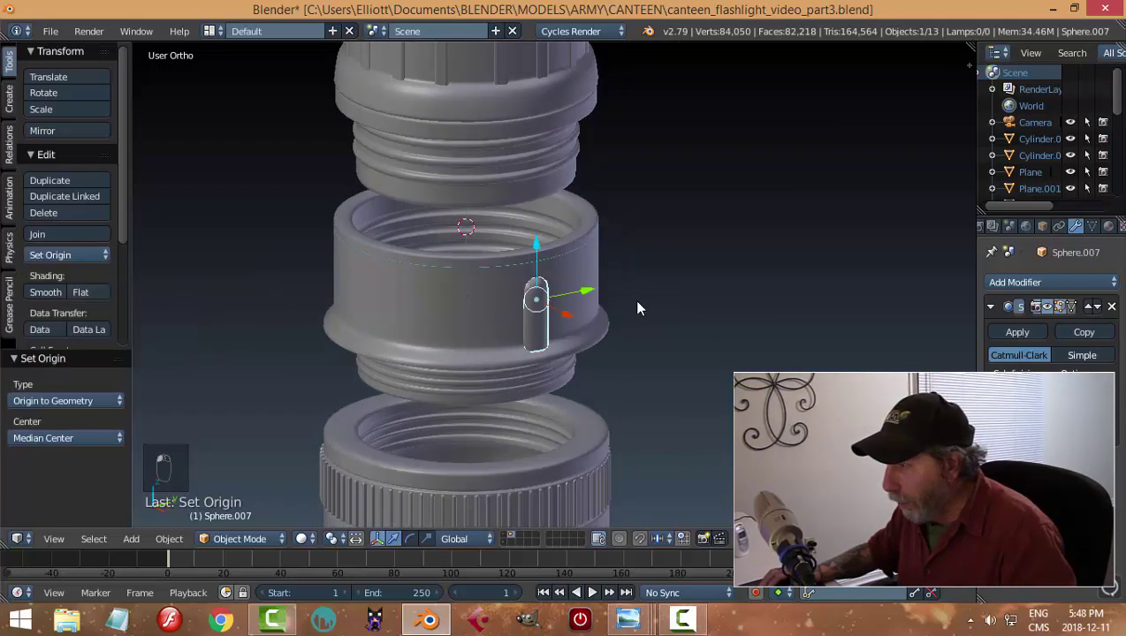
pyautogui.moveTo(634, 299); pyautogui.dragTo(658, 296, button='middle')
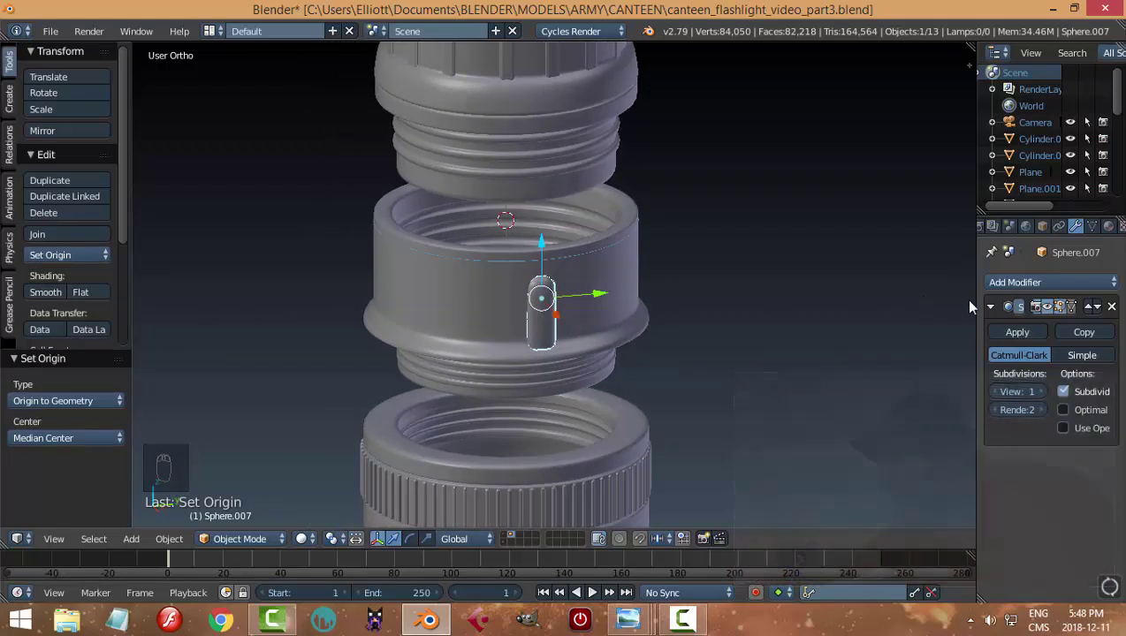
# Add an Array modifier to the rib and set its relative X offset to 0.
pyautogui.click(991, 307)
pyautogui.click(1025, 282)
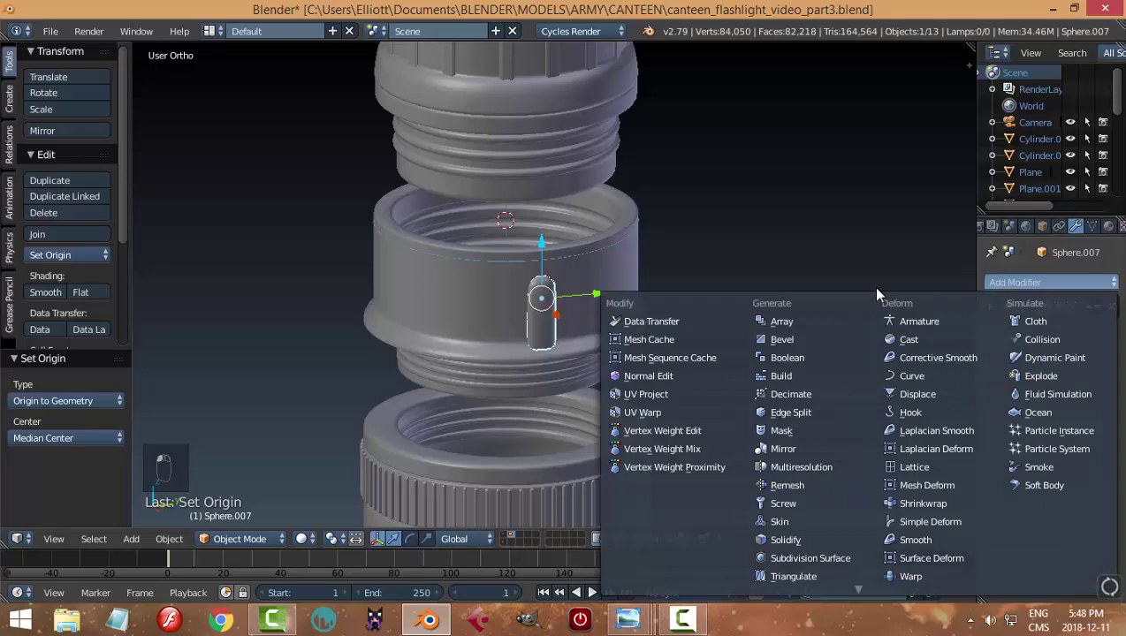
pyautogui.click(795, 316)
pyautogui.moveTo(771, 315); pyautogui.dragTo(688, 321, button='middle')
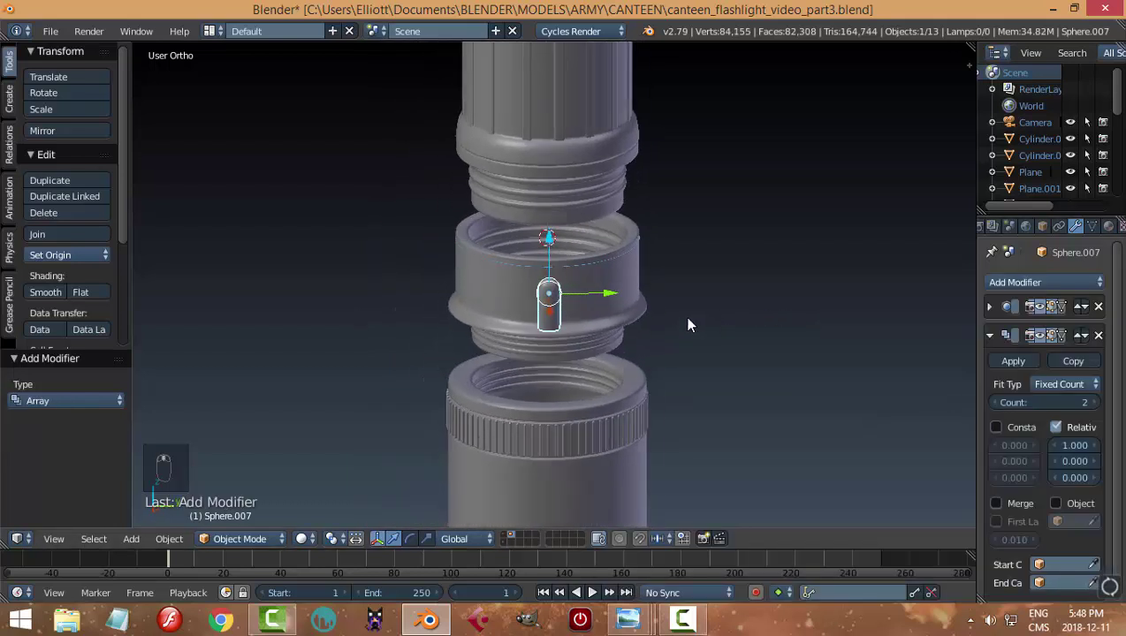
pyautogui.click(1072, 445)
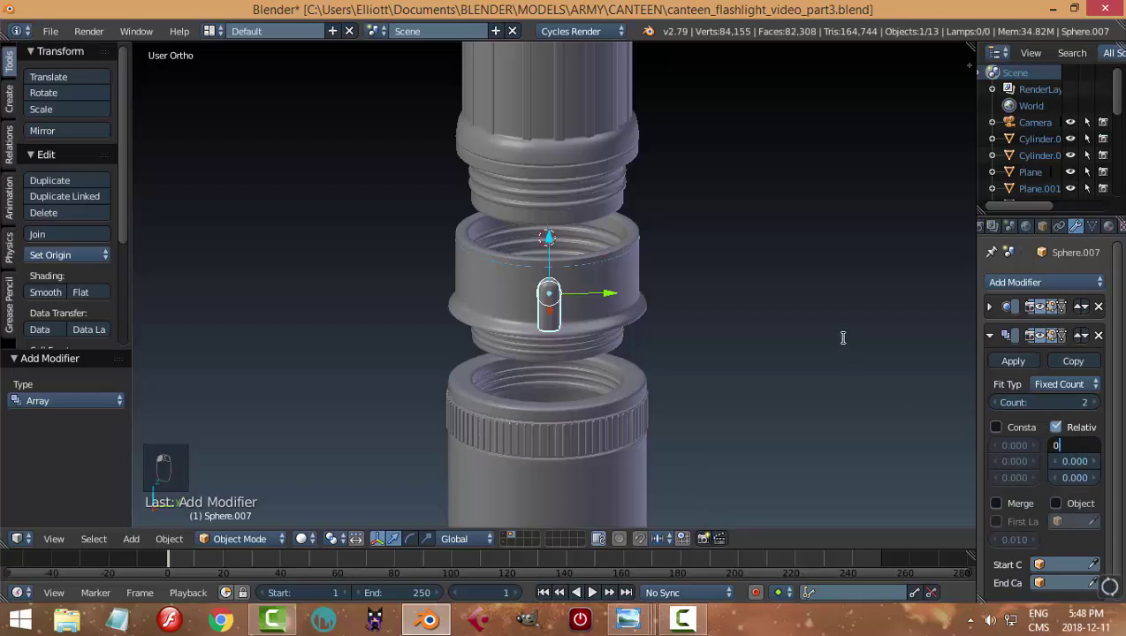
pyautogui.press('Return')
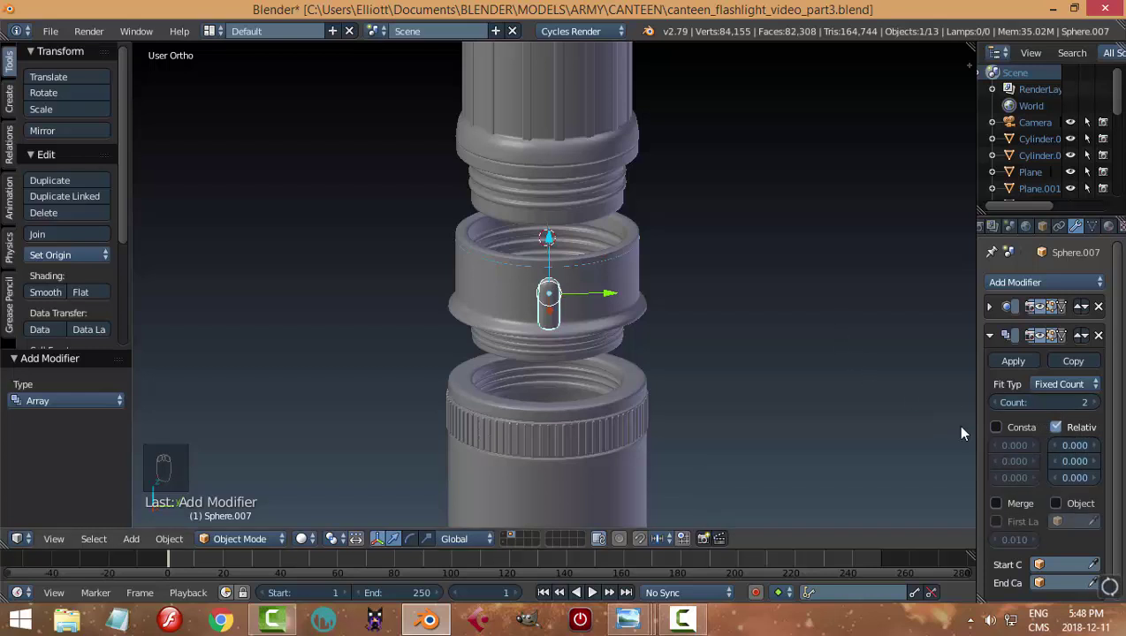
# Set the array's relative Y offset to 2.3 and its count to 16.
pyautogui.click(1076, 462)
pyautogui.moveTo(1076, 461); pyautogui.dragTo(1120, 461)
pyautogui.keyDown('shift'); pyautogui.moveTo(788, 350); pyautogui.dragTo(675, 315, button='middle'); pyautogui.keyUp('shift')
pyautogui.moveTo(1013, 397); pyautogui.dragTo(1077, 398)
pyautogui.scroll(-4, 692, 351)
pyautogui.moveTo(692, 351); pyautogui.dragTo(639, 356, button='middle')
pyautogui.scroll(3, 570, 320)
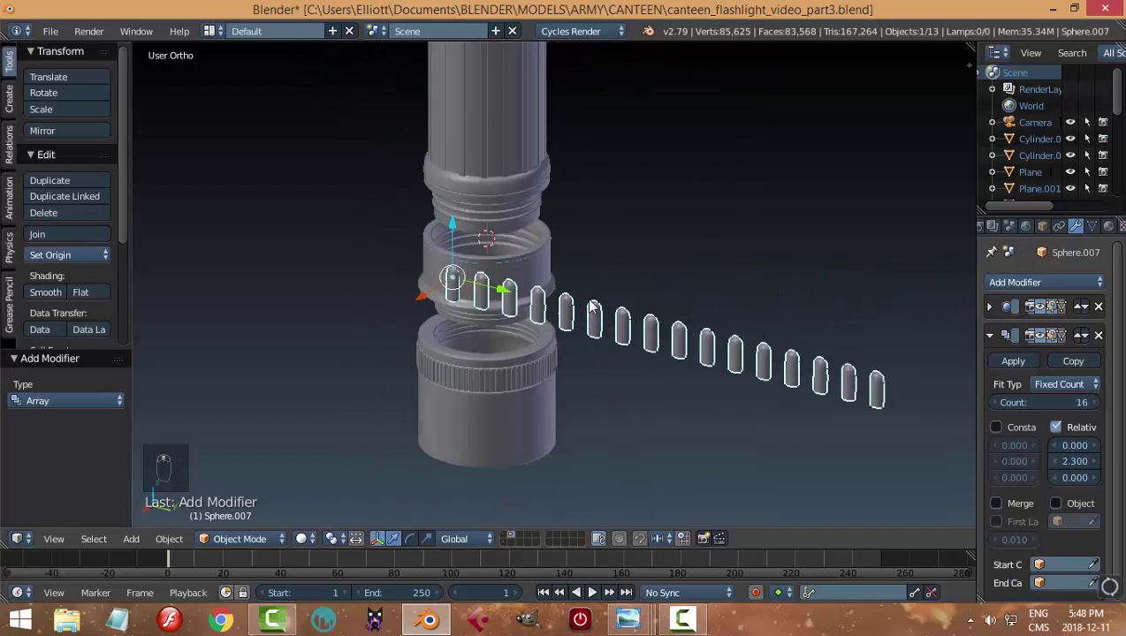
# Move the rib's Array modifier above its Subdivision Surface modifier in the stack.
pyautogui.click(1089, 336)
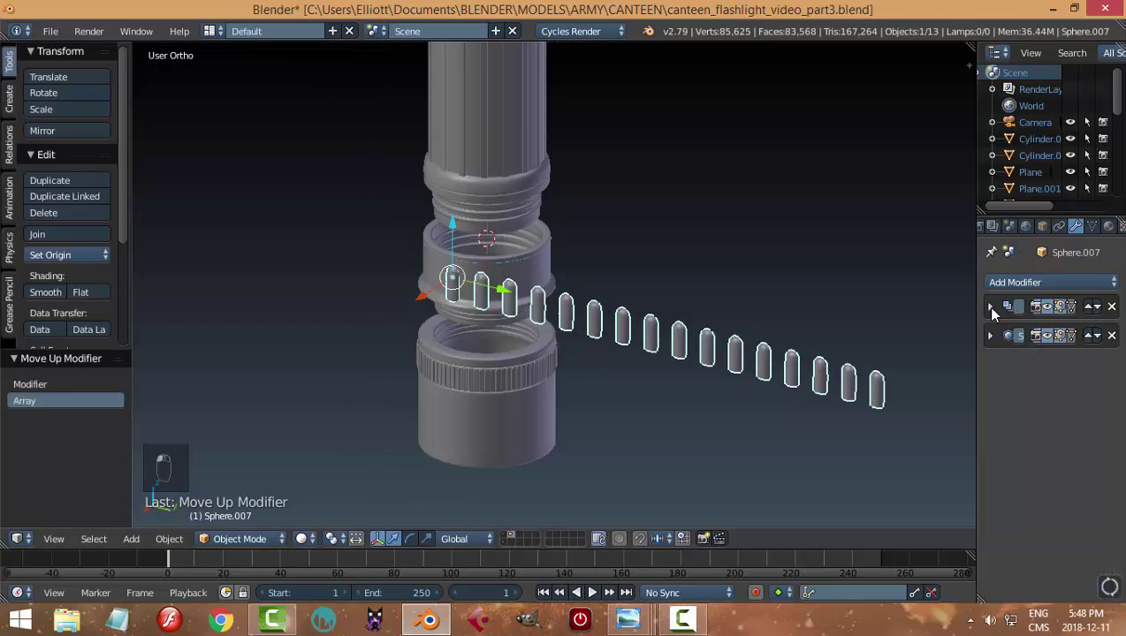
pyautogui.click(991, 306)
pyautogui.click(990, 306)
# Add a Curve modifier to the ribs using the object "curve" with Y as the deformation axis.
pyautogui.click(1011, 282)
pyautogui.click(921, 373)
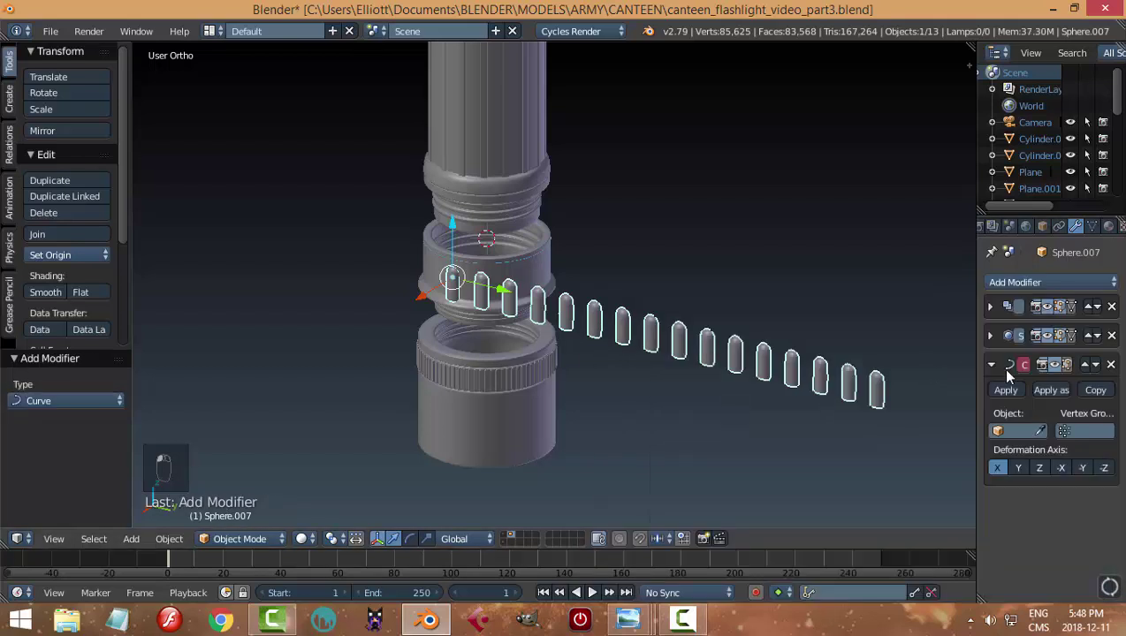
pyautogui.click(1015, 431)
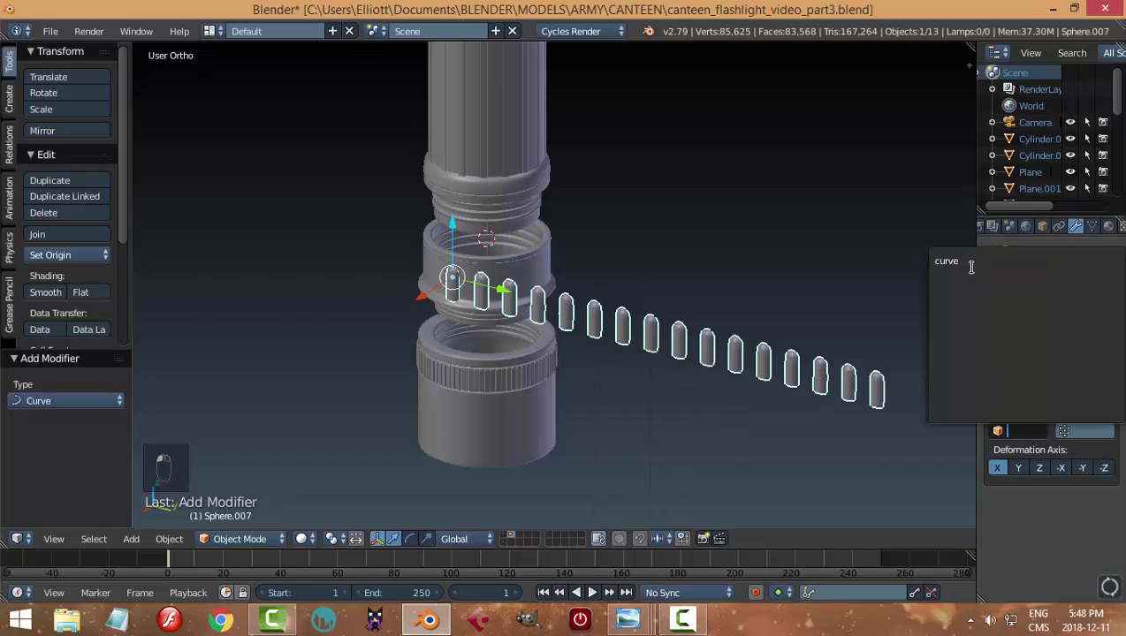
pyautogui.click(968, 262)
pyautogui.click(1017, 468)
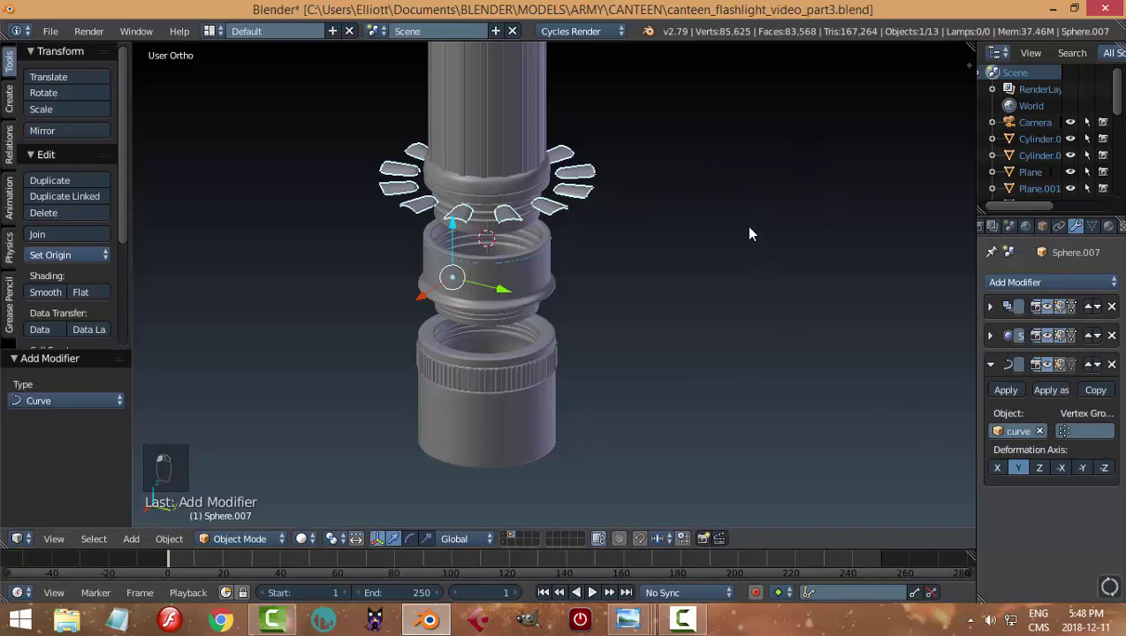
pyautogui.moveTo(750, 228); pyautogui.dragTo(702, 230, button='middle')
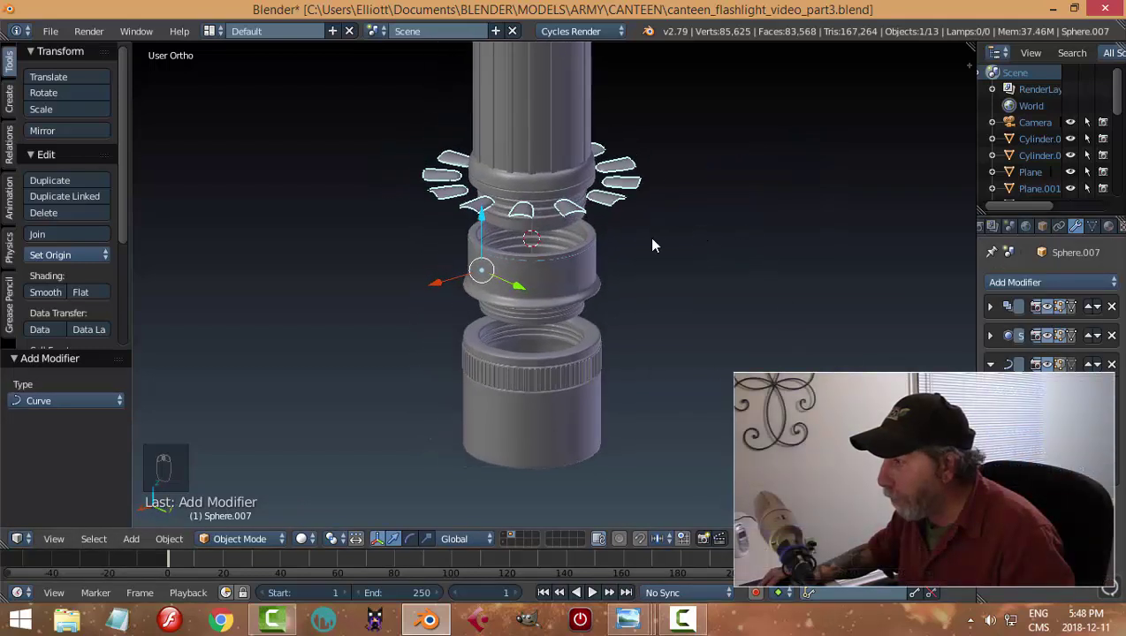
# Try rotating the rib's whole mesh -90° about the global Y axis in Edit Mode, and undo the rotation.
pyautogui.press('Tab')
pyautogui.click(765, 242)
pyautogui.press('a')
pyautogui.press('a')
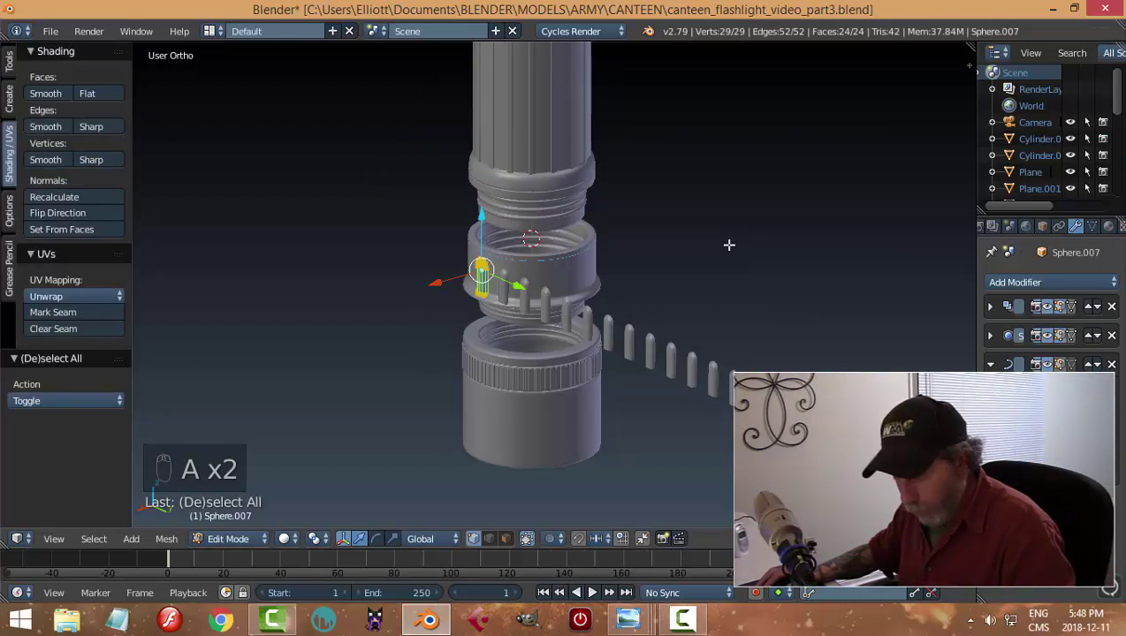
pyautogui.press('r')
pyautogui.press('y')
pyautogui.press('9')
pyautogui.press('0')
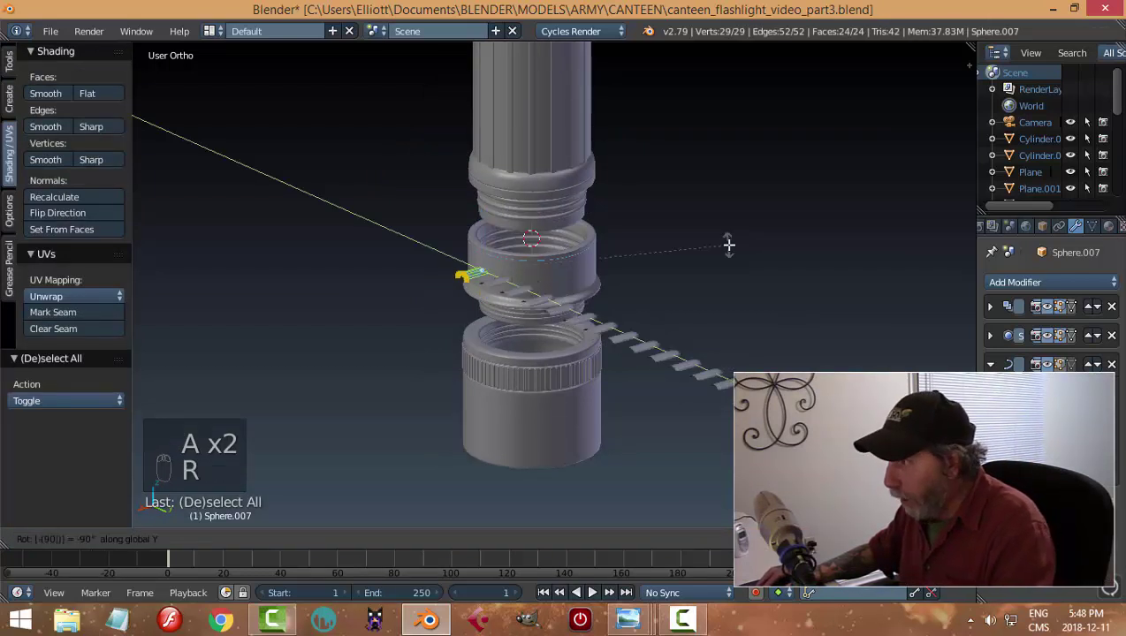
pyautogui.press('Return')
pyautogui.press('Tab')
pyautogui.click(633, 291)
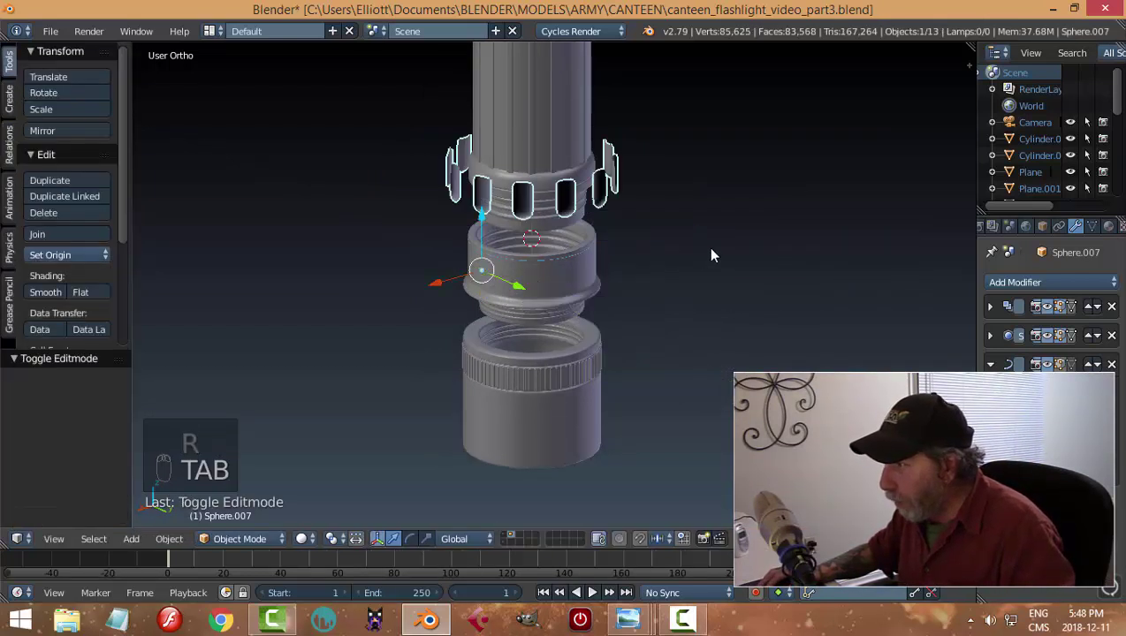
pyautogui.moveTo(667, 265); pyautogui.dragTo(708, 252, button='middle')
pyautogui.hotkey('ctrl', 'z')
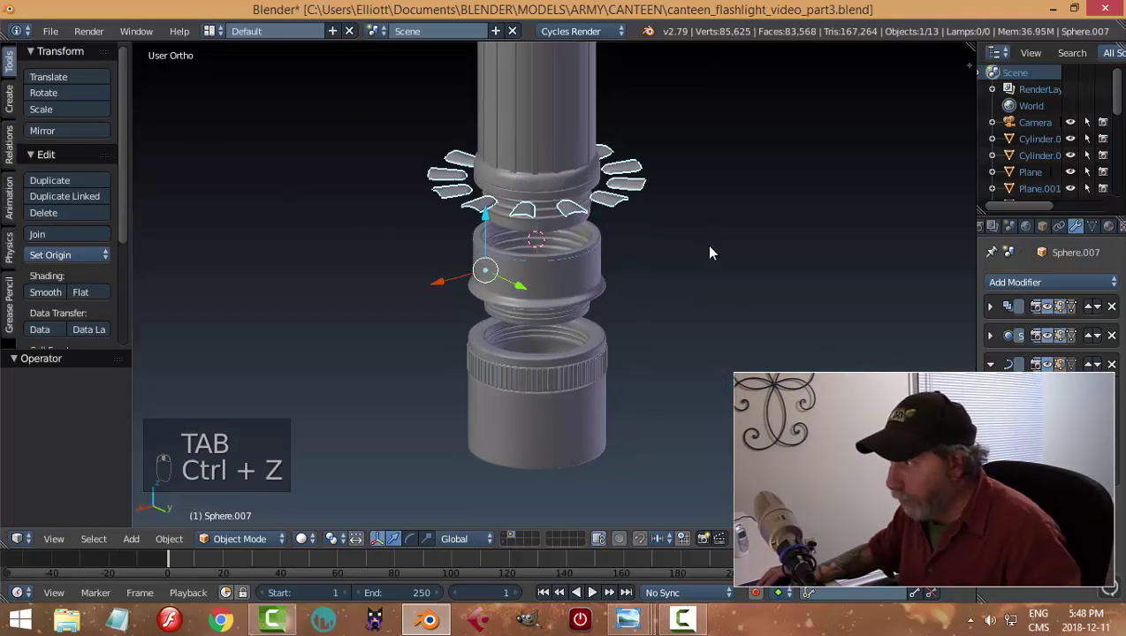
# Rotate the rib's whole mesh 90° about the global Y axis in Edit Mode and return to Object Mode.
pyautogui.press('Tab')
pyautogui.click(792, 246)
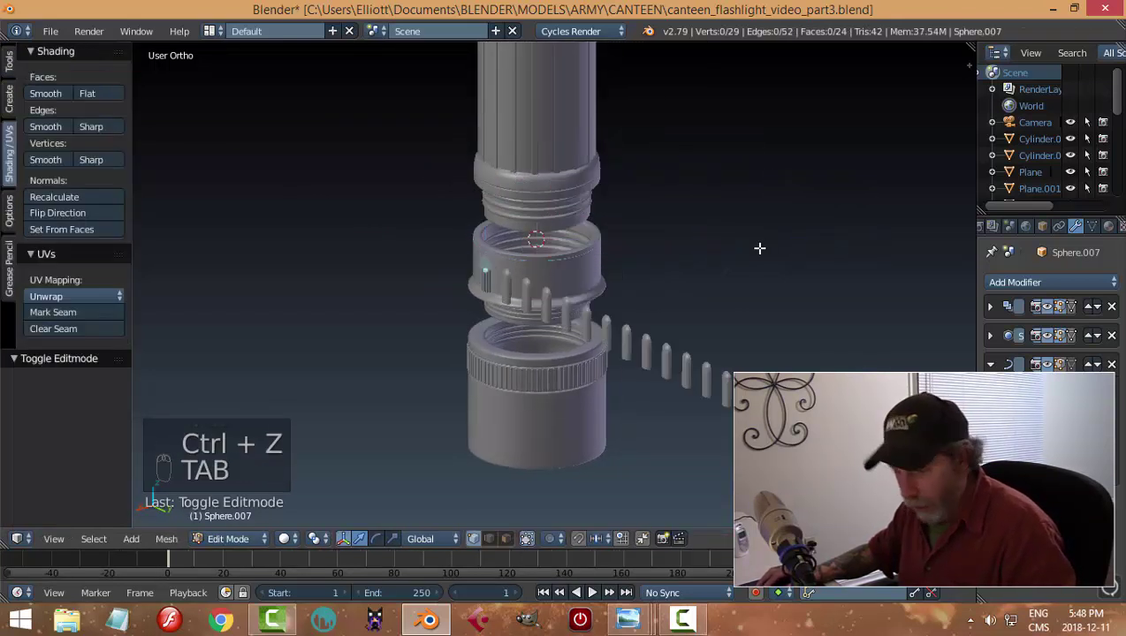
pyautogui.press('a')
pyautogui.press('a')
pyautogui.press('r')
pyautogui.press('y')
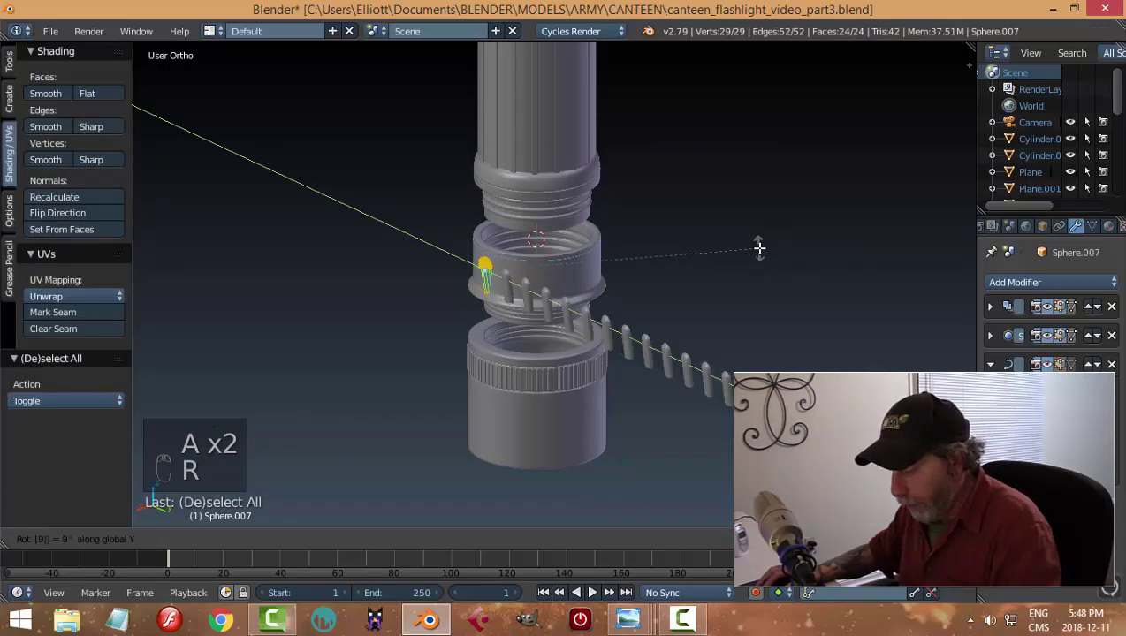
pyautogui.press('9')
pyautogui.press('0')
pyautogui.click(759, 249)
pyautogui.press('Tab')
pyautogui.click(725, 247)
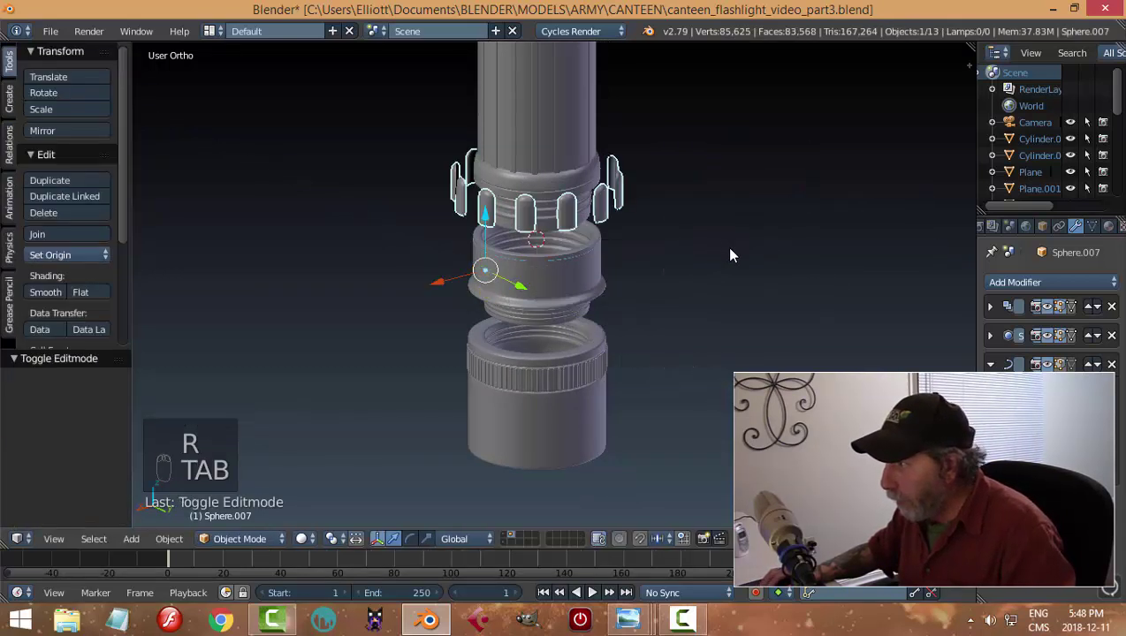
# Move the ring of ribs about -1.248 along X to bring it down level with the middle collar.
pyautogui.press('g')
pyautogui.press('z')
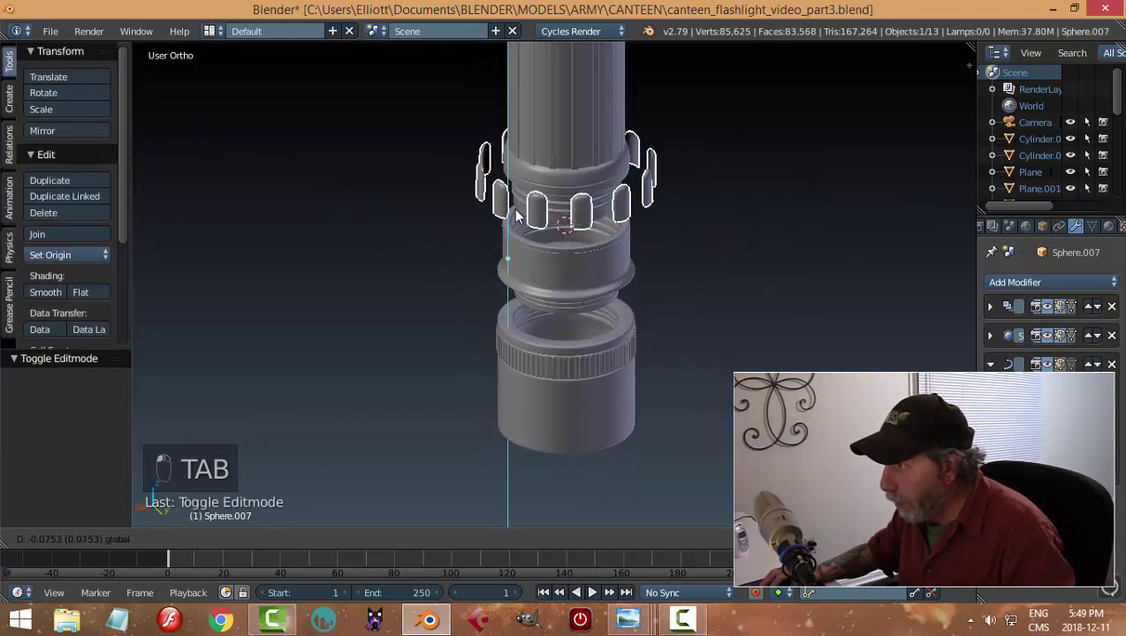
pyautogui.click(524, 217)
pyautogui.moveTo(530, 273); pyautogui.dragTo(540, 286)
pyautogui.moveTo(470, 278); pyautogui.dragTo(534, 231)
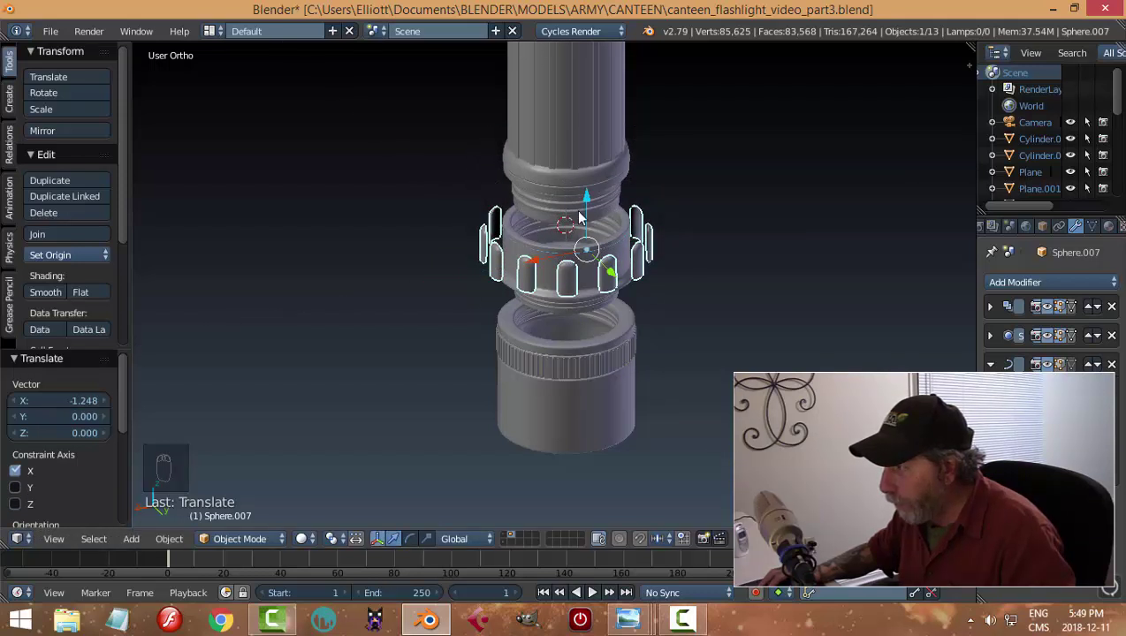
# Tighten the ribs onto the collar wall by about 0.316 along Z and adjust their height by about -0.118 and -0.025 along X.
pyautogui.moveTo(587, 203); pyautogui.dragTo(587, 181)
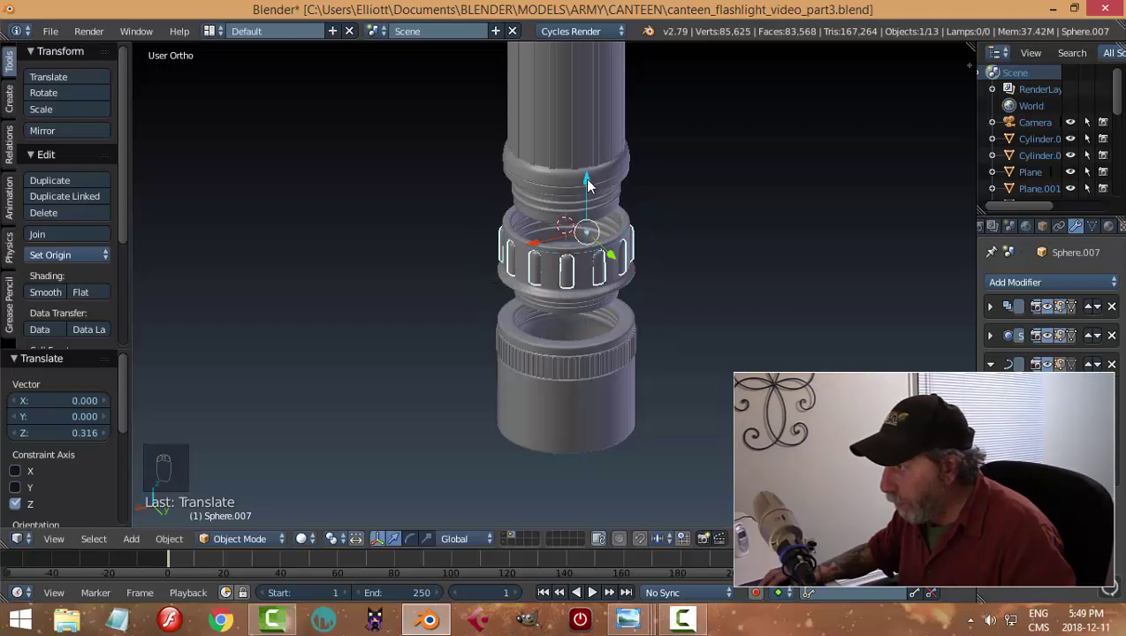
pyautogui.moveTo(535, 253); pyautogui.dragTo(541, 245)
pyautogui.scroll(3, 741, 323)
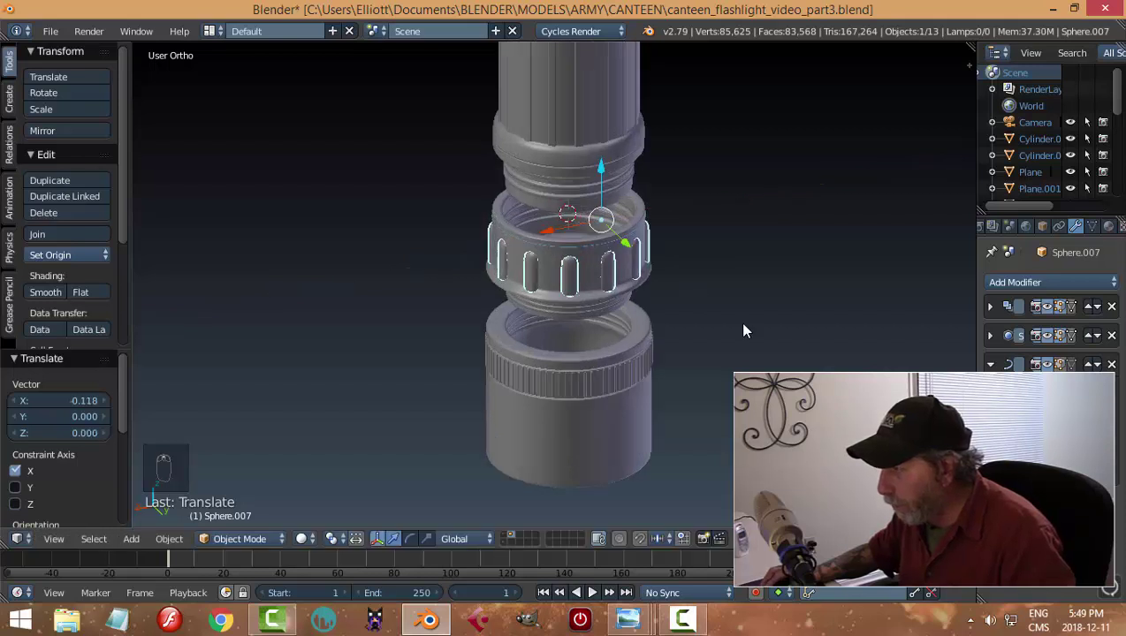
pyautogui.moveTo(742, 322); pyautogui.dragTo(702, 295, button='middle')
pyautogui.moveTo(698, 248); pyautogui.dragTo(704, 250)
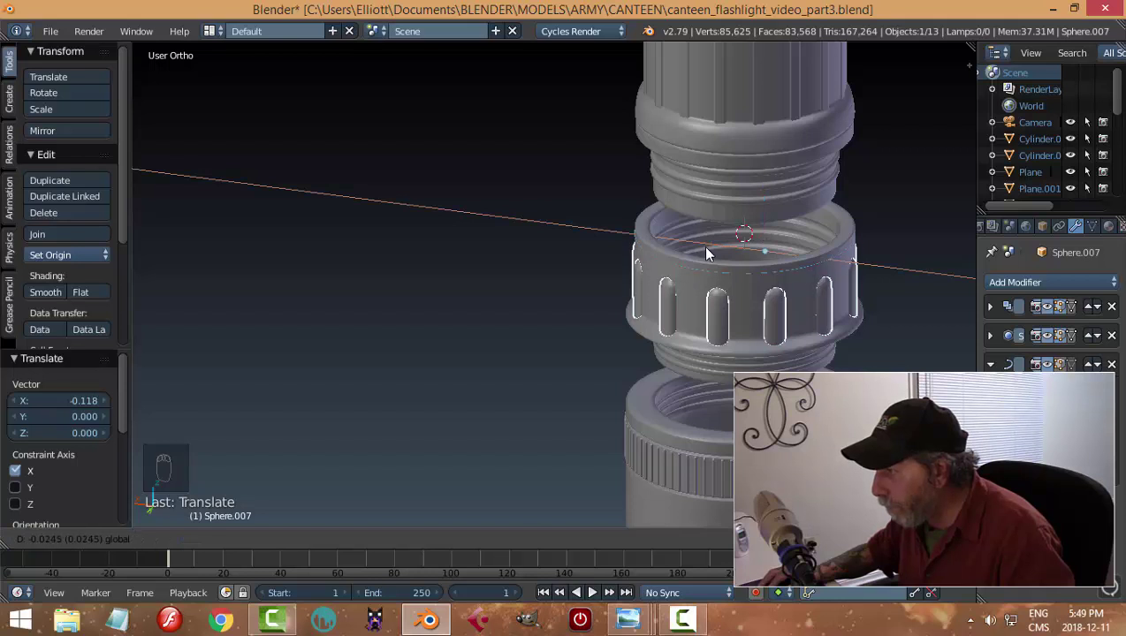
pyautogui.click(704, 252)
# Deselect the ribs and examine their spacing and fit around the collar from several angles.
pyautogui.press('a')
pyautogui.scroll(-3, 726, 295)
pyautogui.moveTo(723, 297); pyautogui.dragTo(601, 306, button='middle')
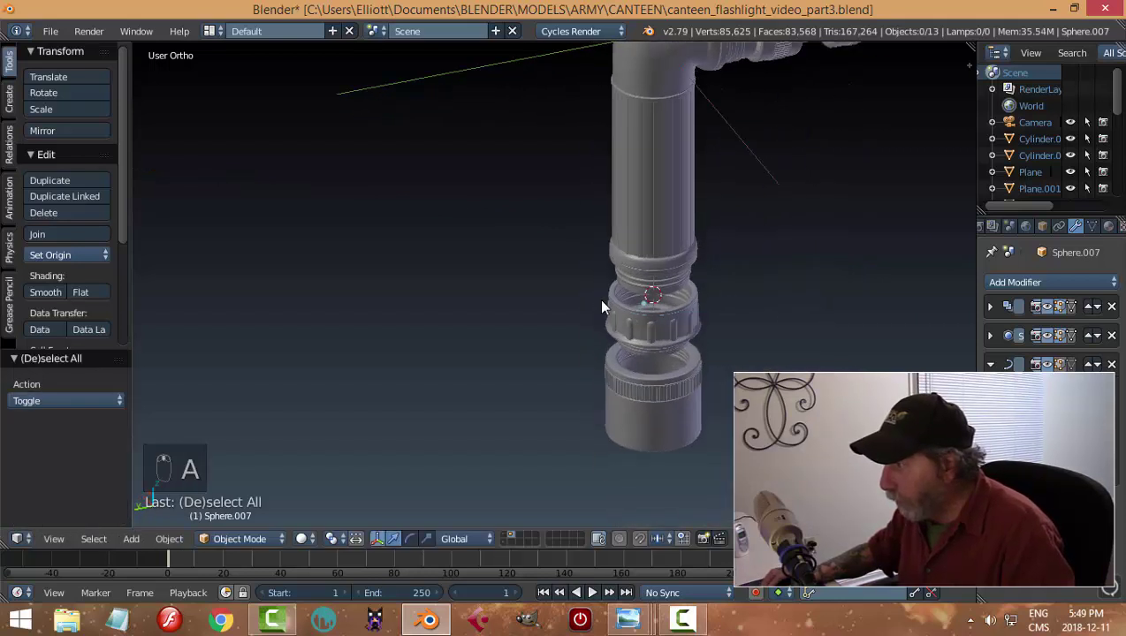
pyautogui.scroll(5, 601, 306)
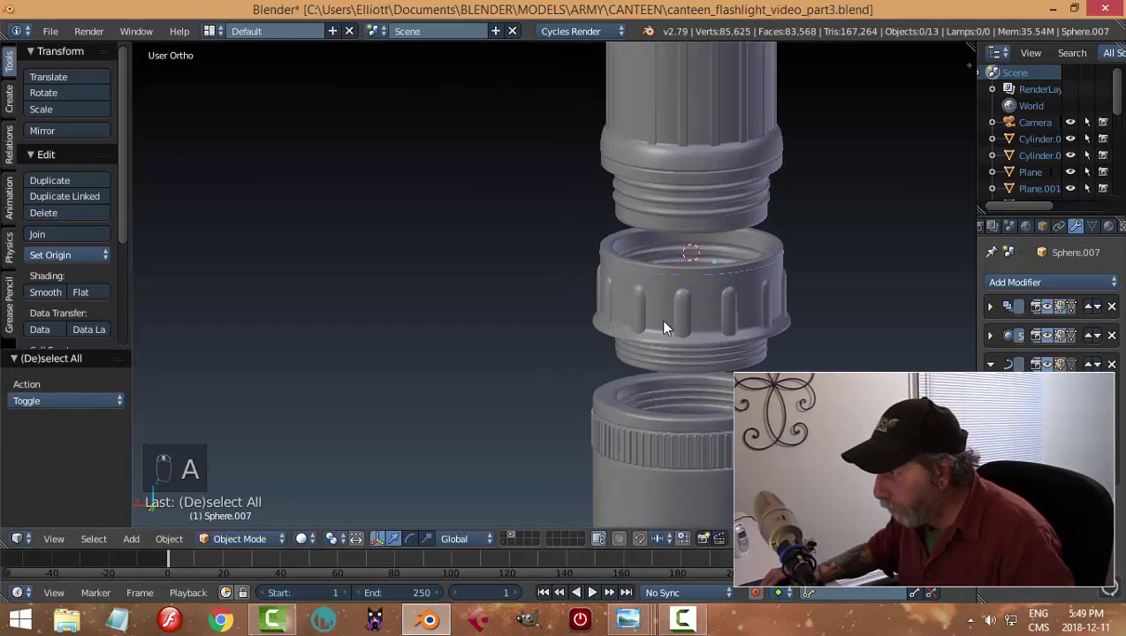
pyautogui.moveTo(664, 329)
pyautogui.mouseDown(button='middle')
pyautogui.moveTo(738, 311)
pyautogui.moveTo(677, 350)
pyautogui.moveTo(654, 339)
pyautogui.mouseUp(button='middle')
pyautogui.keyDown('shift'); pyautogui.moveTo(816, 305); pyautogui.dragTo(637, 315, button='middle'); pyautogui.keyUp('shift')
# Select the ring of ribs and apply its Array and Subdivision Surface modifiers.
pyautogui.rightClick(637, 315)
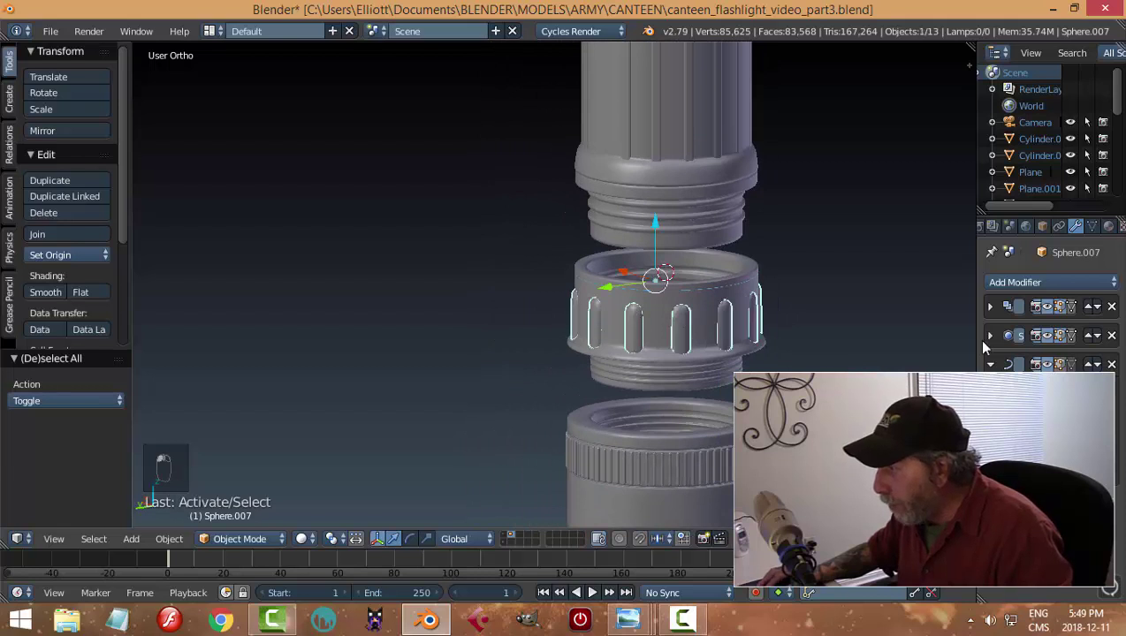
pyautogui.click(990, 306)
pyautogui.click(1001, 332)
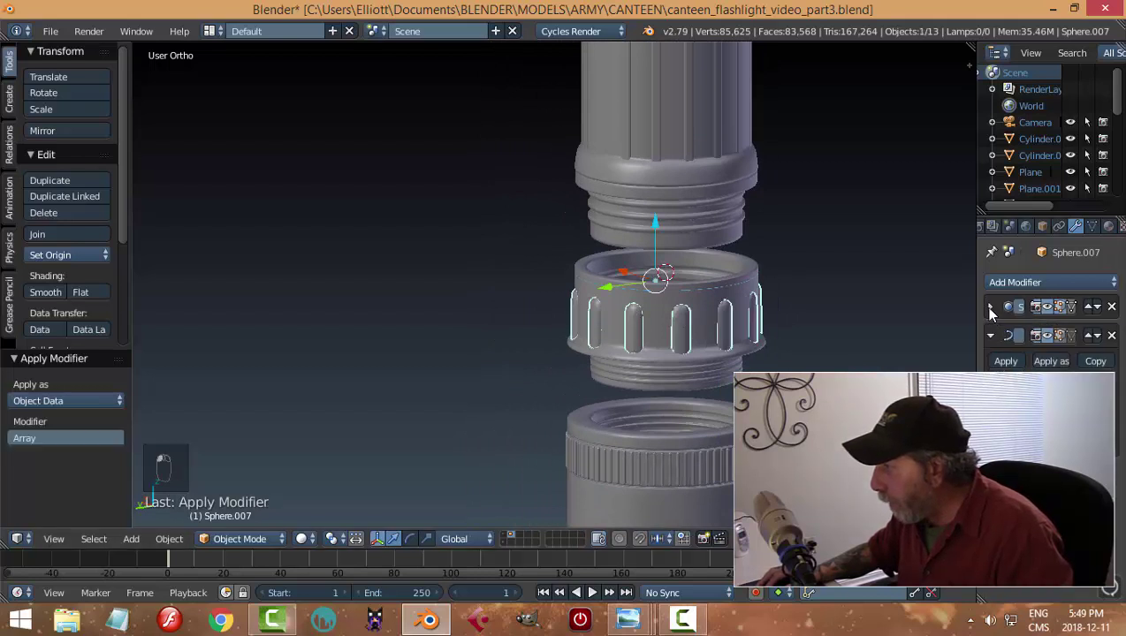
# Try deleting the guide curve around the collar while the ribs still depend on it, and undo the deletion.
pyautogui.rightClick(725, 294)
pyautogui.rightClick(724, 292)
pyautogui.press('x')
pyautogui.click(722, 287)
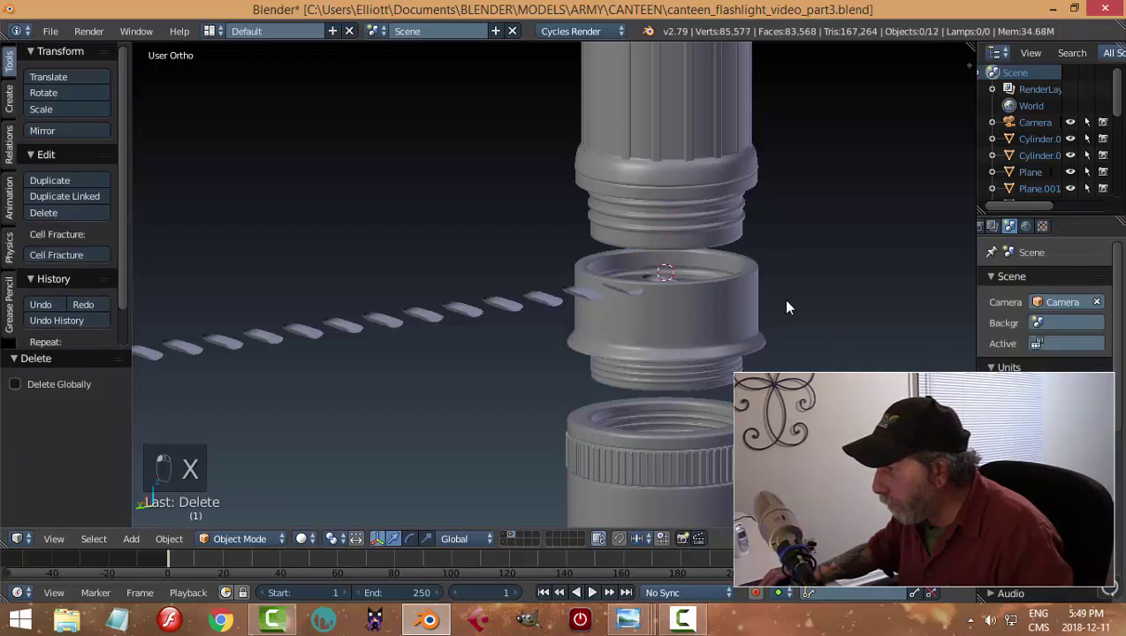
pyautogui.hotkey('ctrl', 'z')
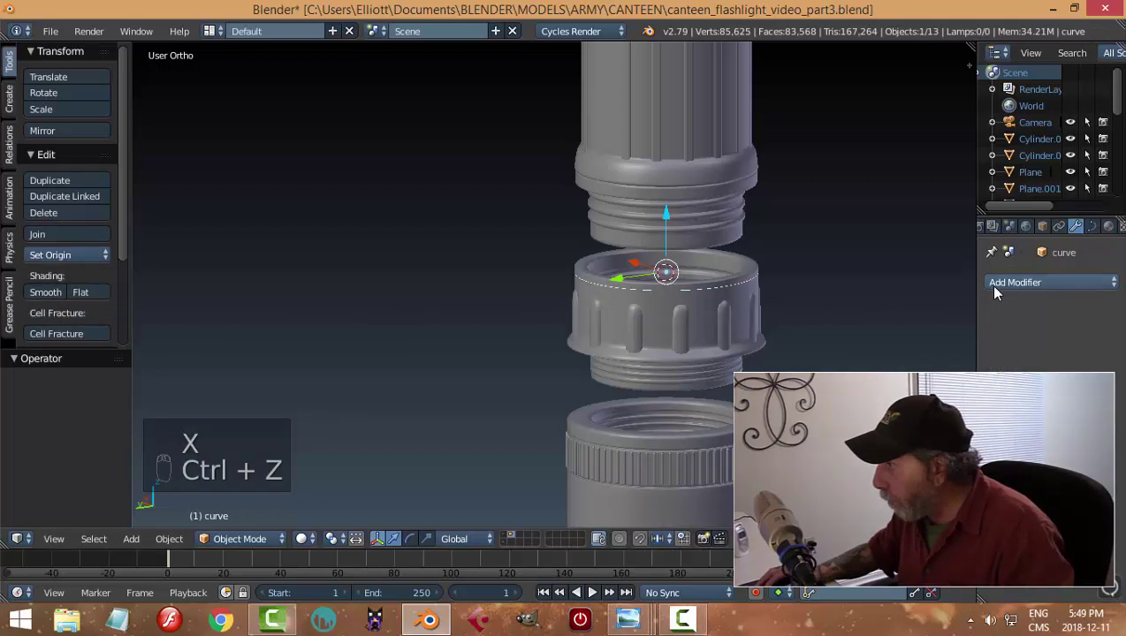
# Apply the Curve modifier on the ribs and delete the guide curve around the collar.
pyautogui.rightClick(682, 321)
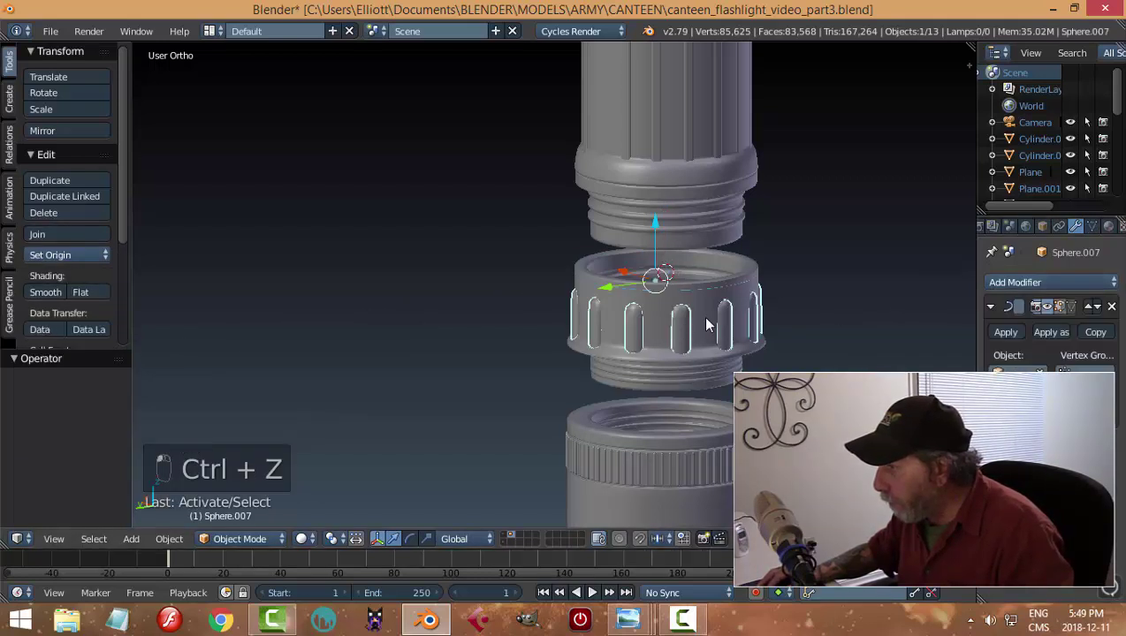
pyautogui.click(1002, 332)
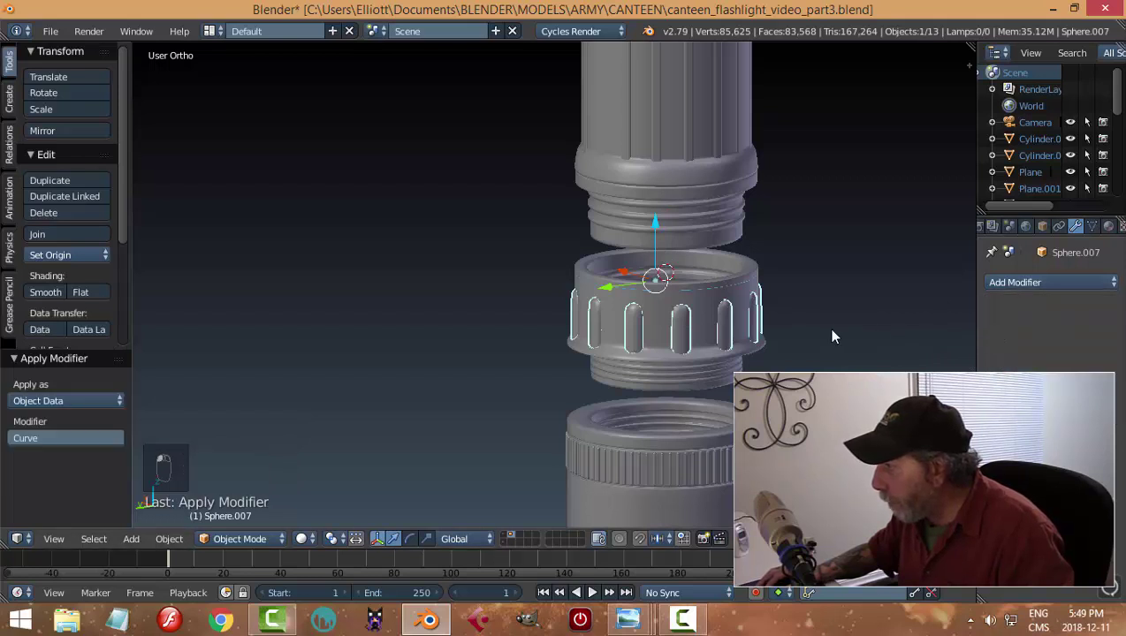
pyautogui.rightClick(730, 295)
pyautogui.press('x')
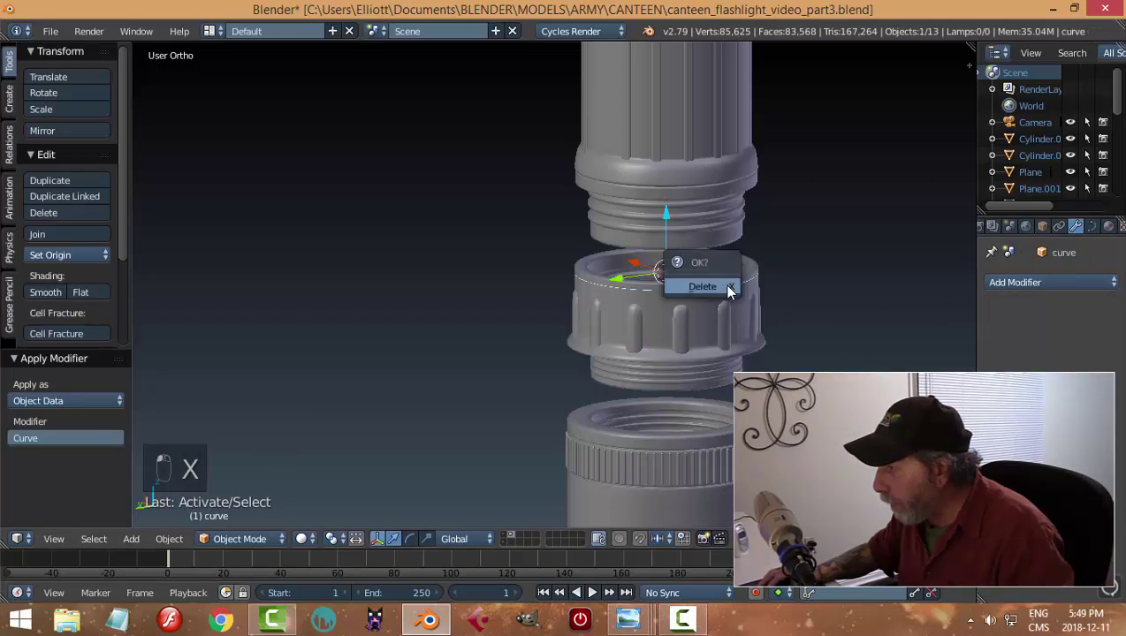
pyautogui.click(724, 284)
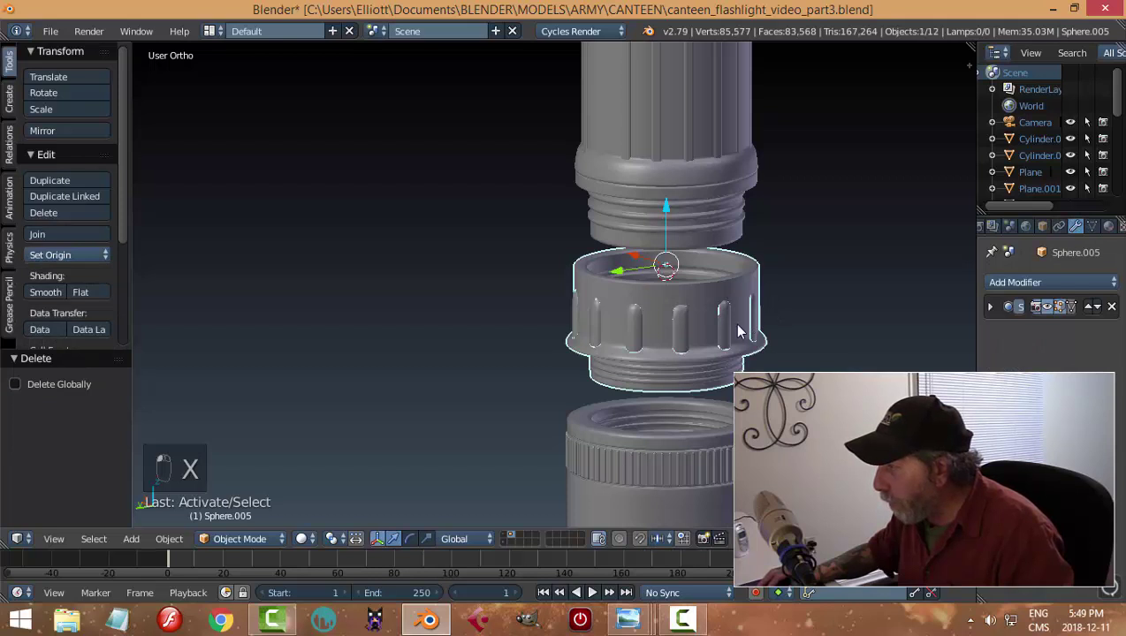
# Join the ring of ribs with the flashlight's middle collar, save over canteen_flashlight_video_part3.blend, and deselect everything.
pyautogui.rightClick(732, 327)
pyautogui.keyDown('shift'); pyautogui.rightClick(740, 296); pyautogui.keyUp('shift')
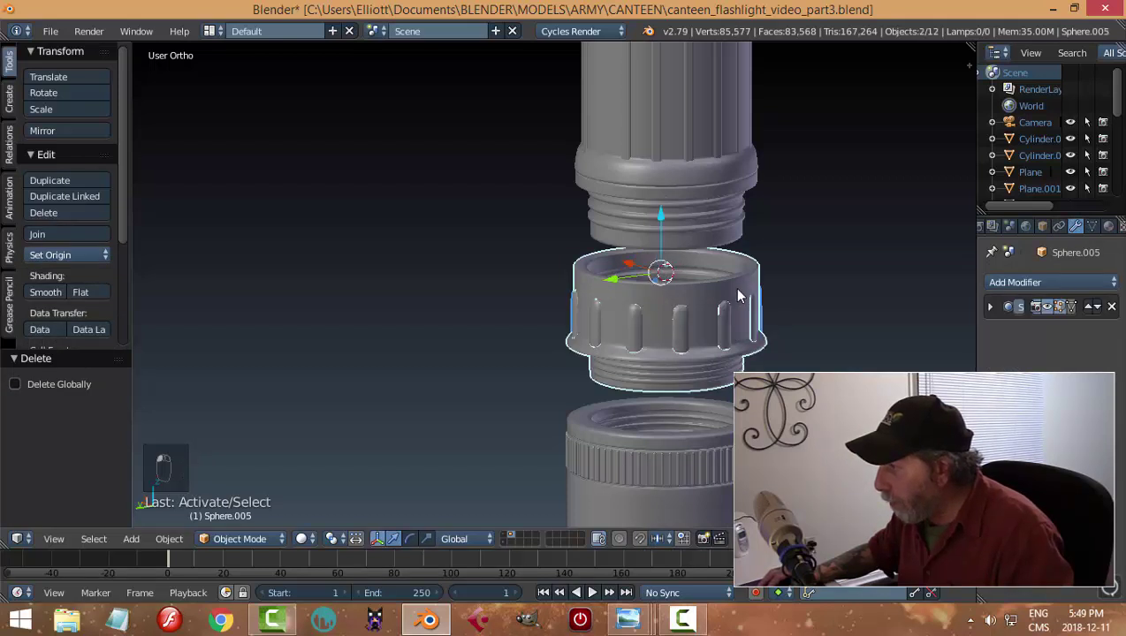
pyautogui.hotkey('ctrl', 'j')
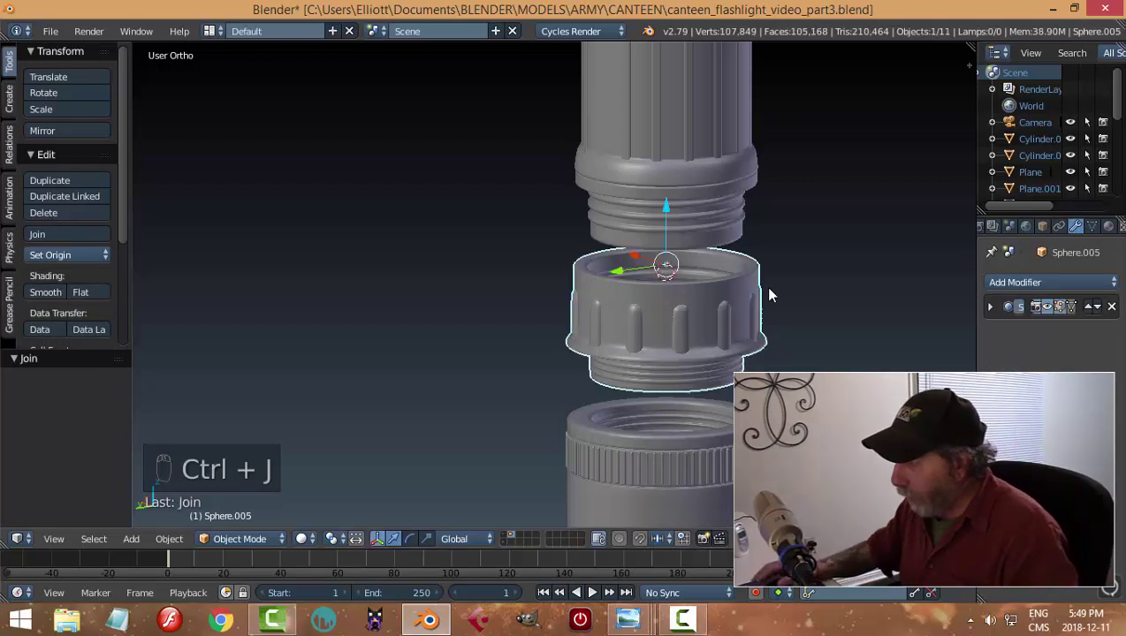
pyautogui.hotkey('ctrl', 's')
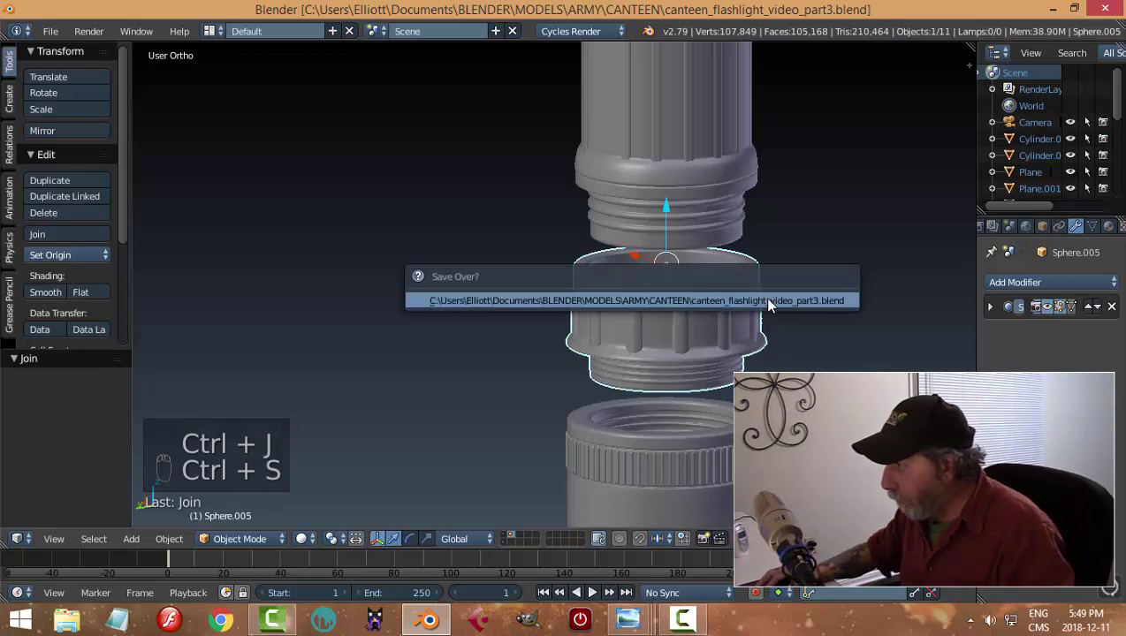
pyautogui.click(767, 306)
pyautogui.scroll(-3, 773, 276)
pyautogui.press('a')
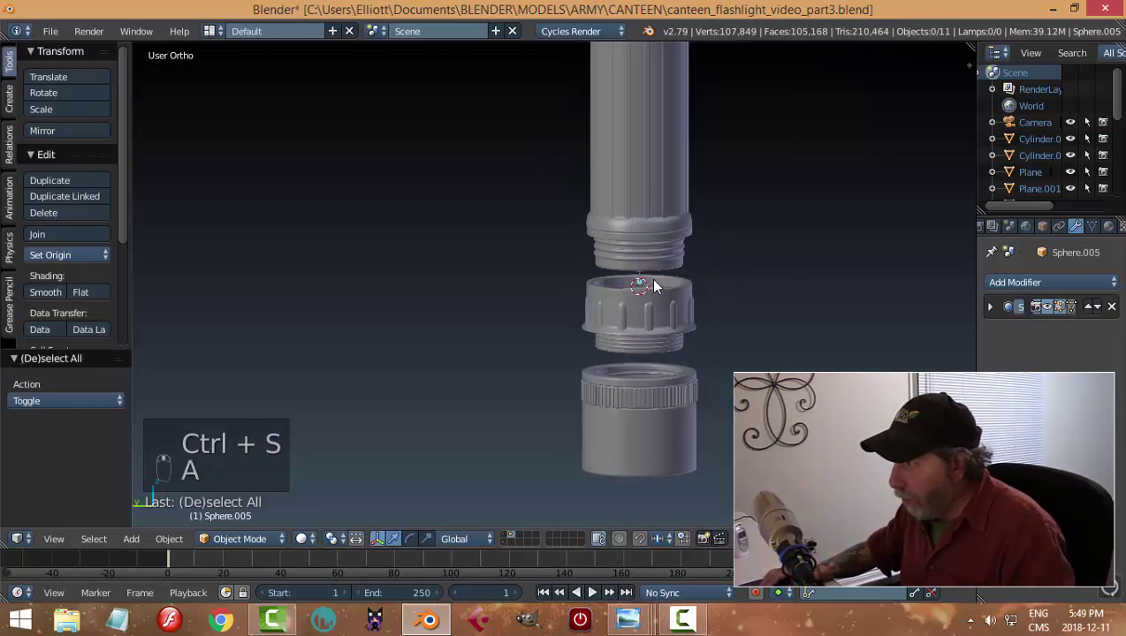
# In the right orthographic view, snap the 3D cursor to the front threaded ring of the flashlight head.
pyautogui.moveTo(728, 278)
pyautogui.mouseDown(button='middle')
pyautogui.moveTo(715, 258)
pyautogui.moveTo(731, 283)
pyautogui.mouseUp(button='middle')
pyautogui.moveTo(643, 253); pyautogui.dragTo(587, 330, button='middle')
pyautogui.scroll(-5, 716, 280)
pyautogui.scroll(2, 536, 239)
pyautogui.scroll(2, 583, 326)
pyautogui.scroll(1, 635, 311)
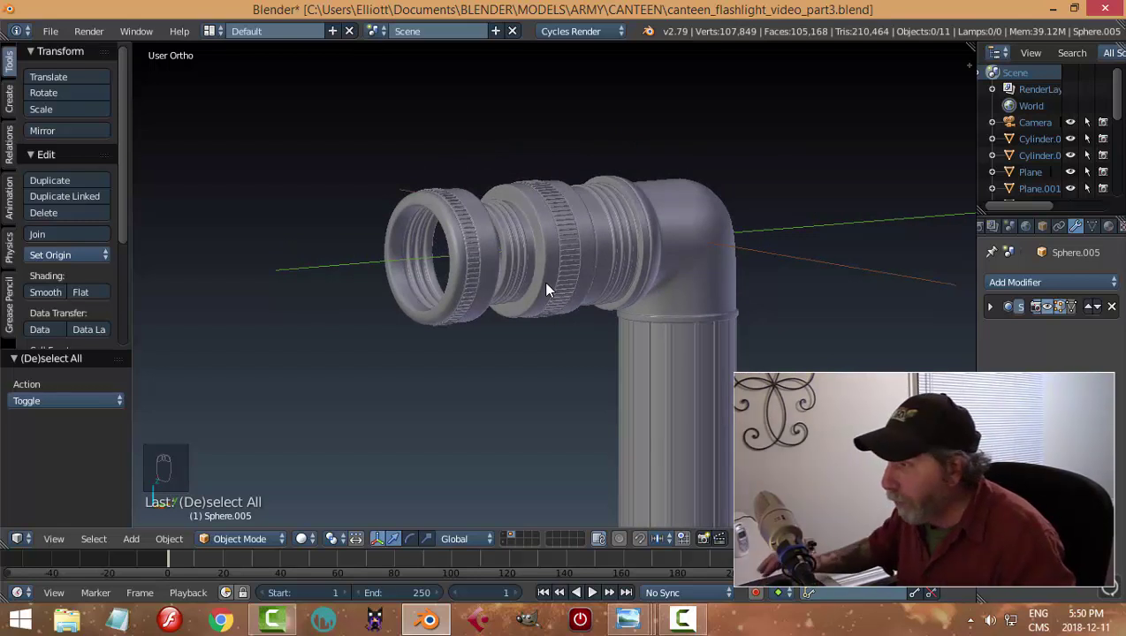
pyautogui.moveTo(585, 301); pyautogui.dragTo(529, 313, button='middle')
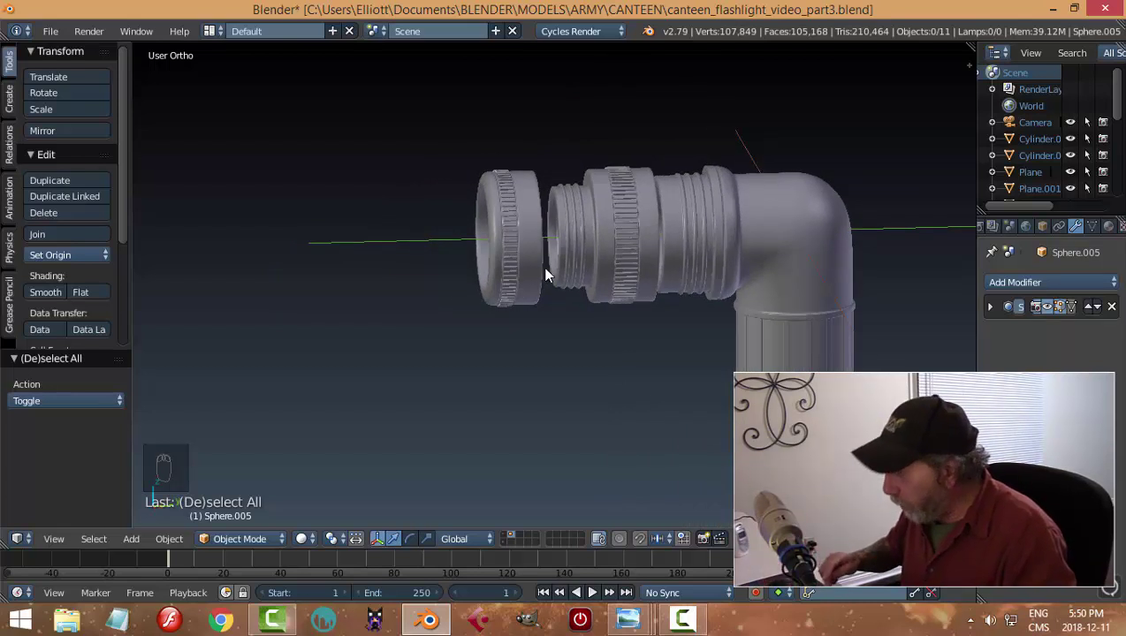
pyautogui.press('KP_3')
pyautogui.rightClick(544, 234)
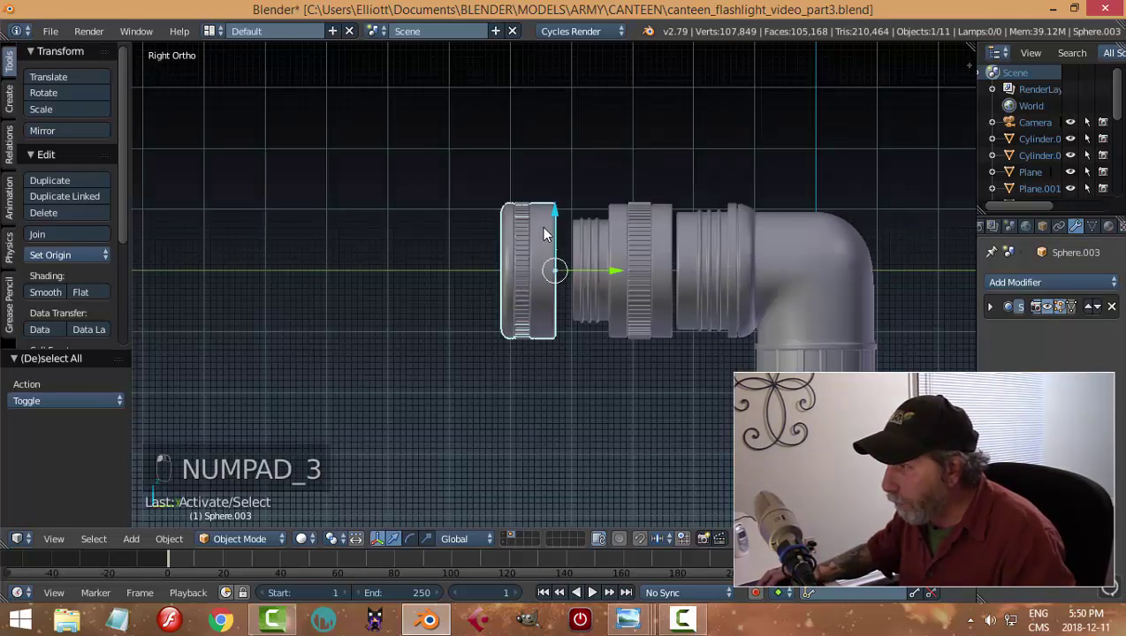
pyautogui.hotkey('shift', 's')
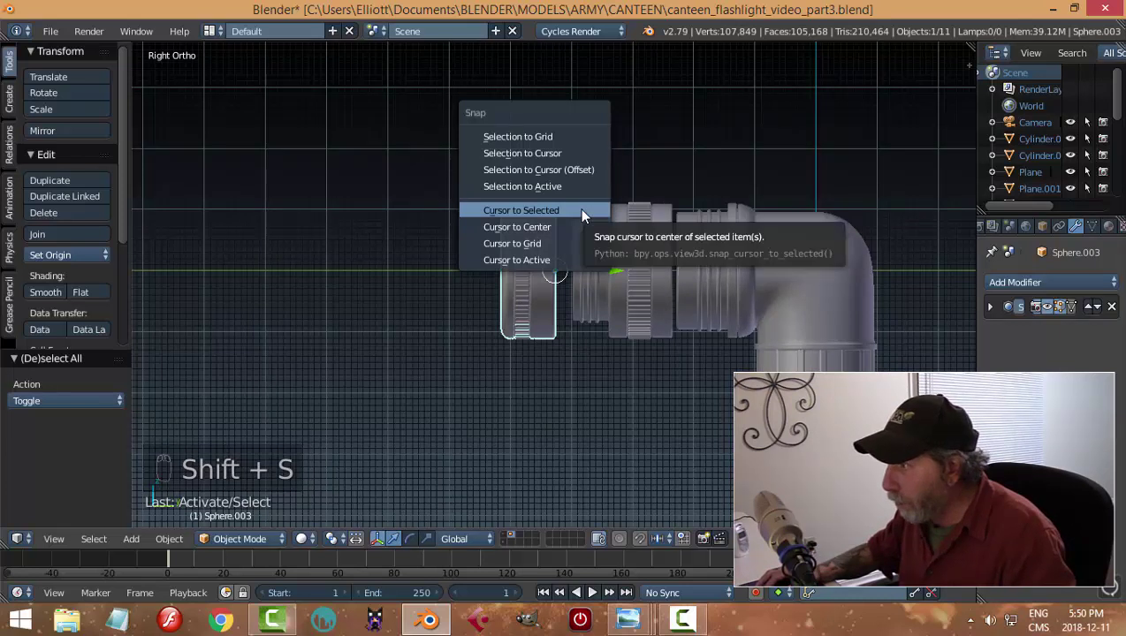
pyautogui.click(583, 210)
# Add an Arrows empty at the cursor and place it above the front ring, shifted about -0.406 along Y.
pyautogui.hotkey('shift', 'a')
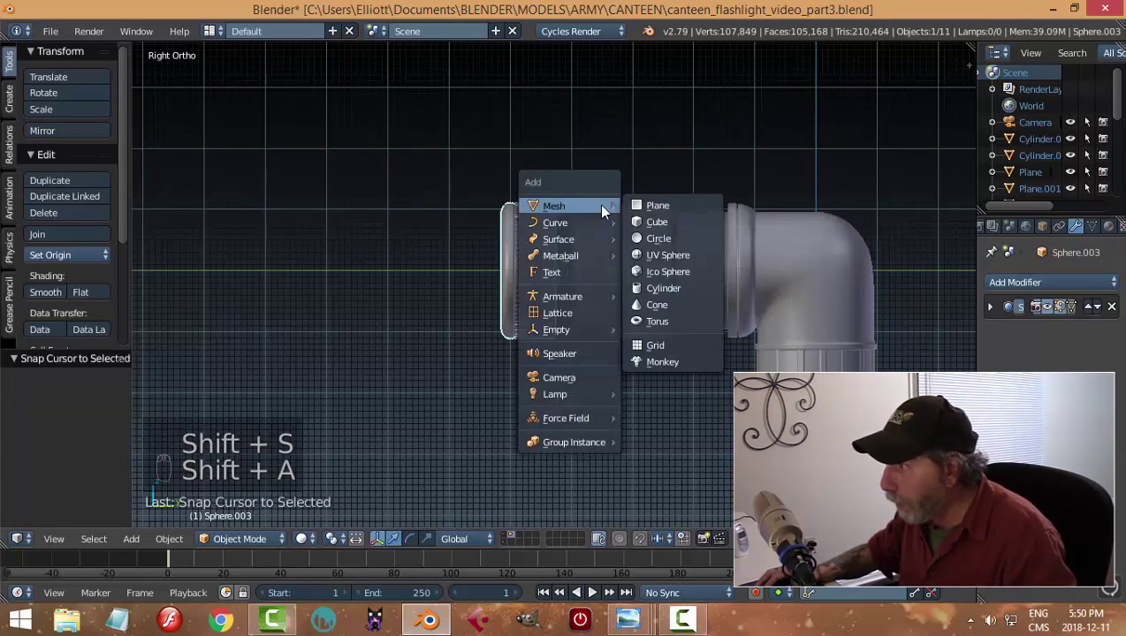
pyautogui.moveTo(579, 327)
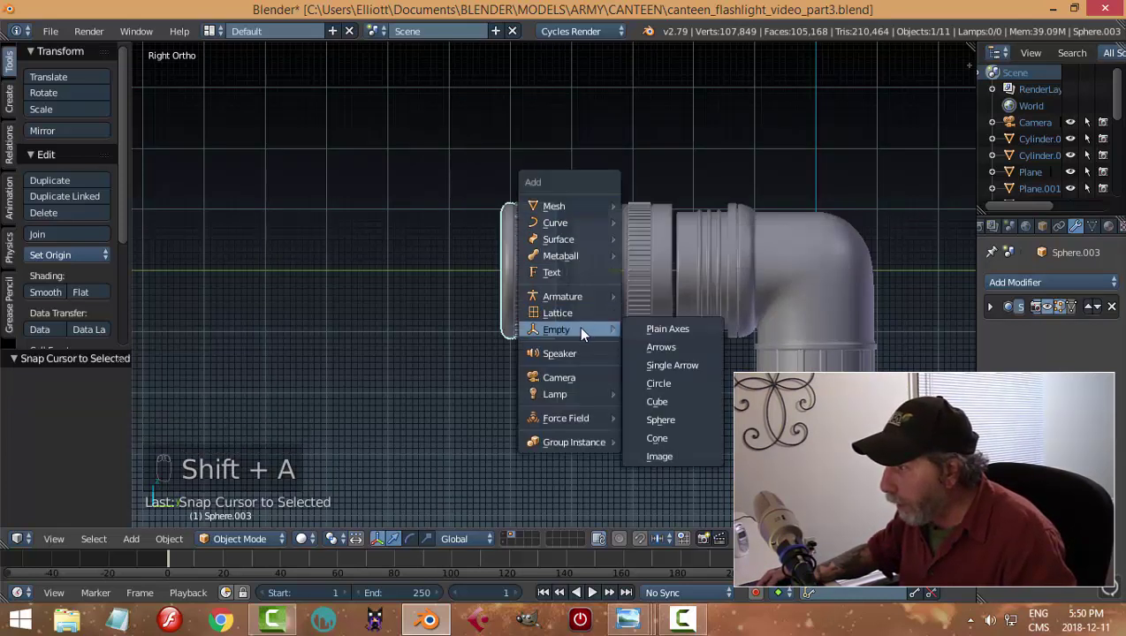
pyautogui.click(661, 345)
pyautogui.moveTo(553, 221); pyautogui.dragTo(589, 143)
pyautogui.scroll(1, 569, 209)
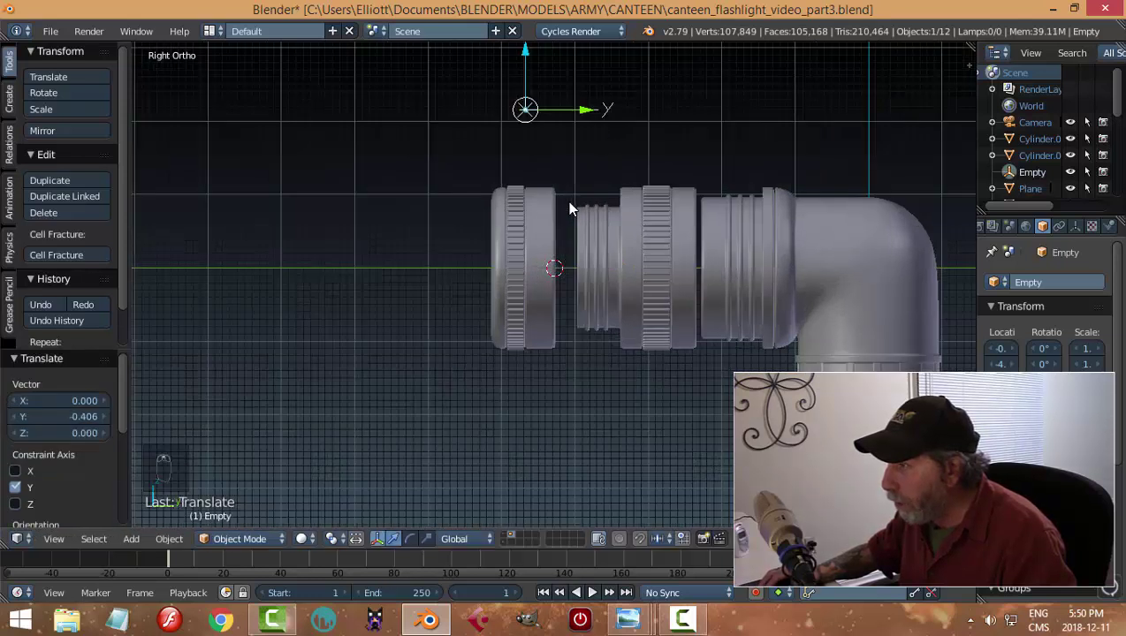
# Parent the front ring and its knurled band to the empty above it, using the Object option.
pyautogui.rightClick(519, 206)
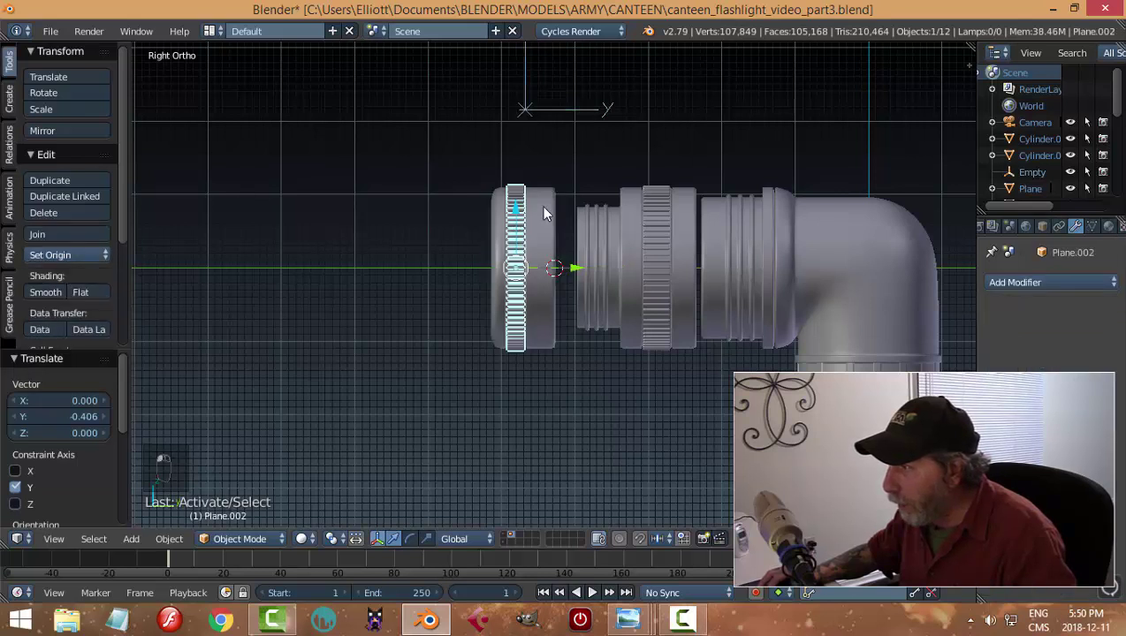
pyautogui.keyDown('shift'); pyautogui.rightClick(539, 205); pyautogui.keyUp('shift')
pyautogui.keyDown('shift'); pyautogui.rightClick(524, 112); pyautogui.keyUp('shift')
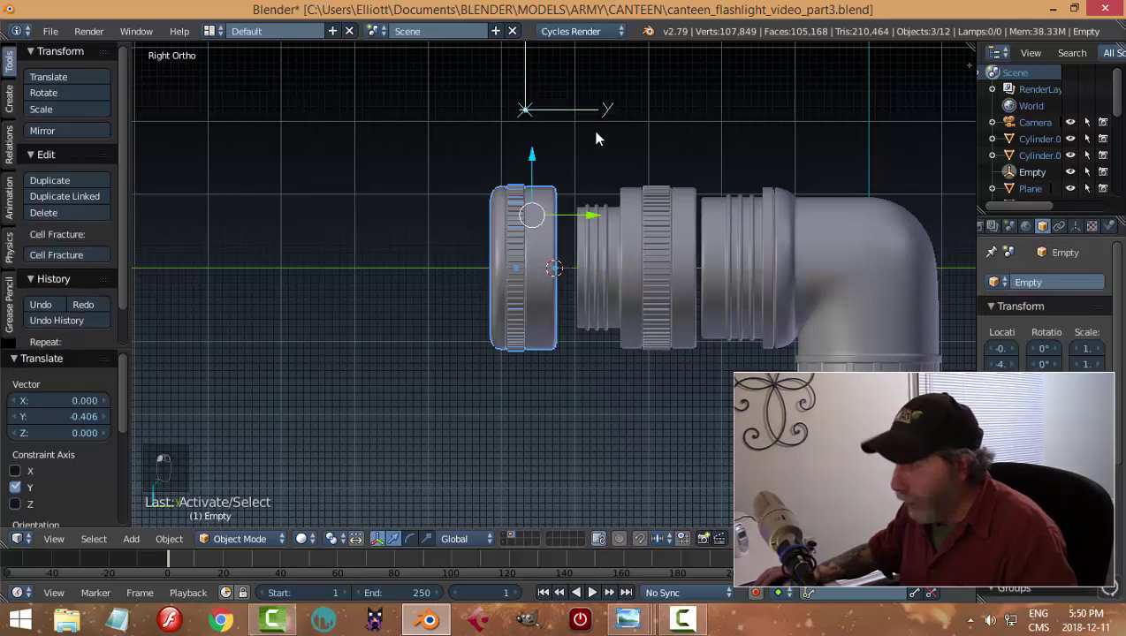
pyautogui.hotkey('ctrl', 'p')
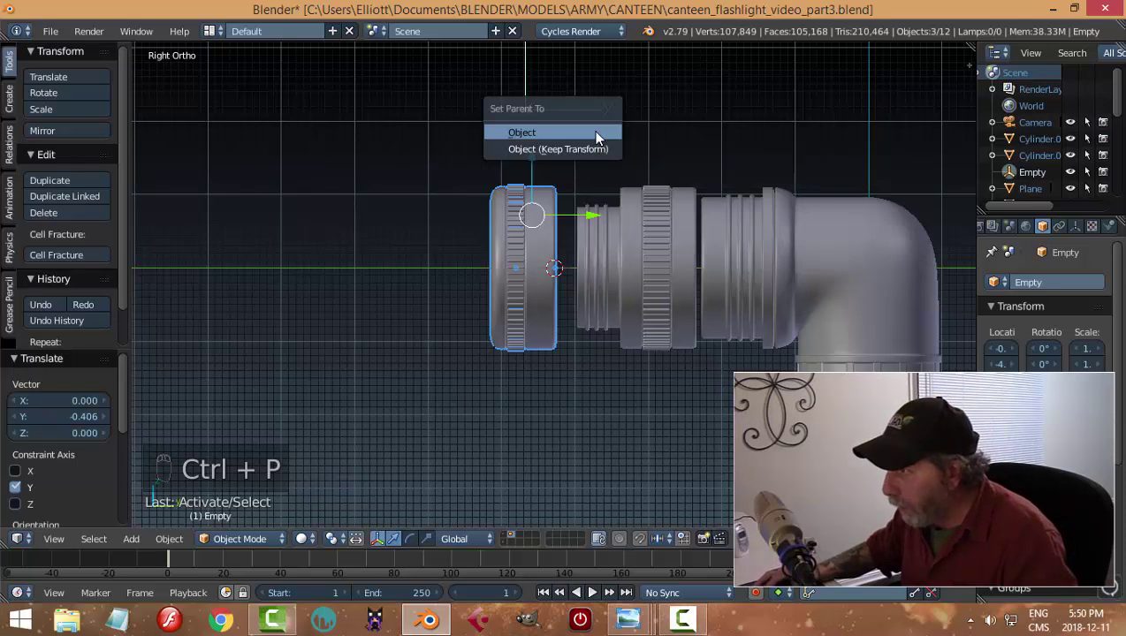
pyautogui.click(596, 133)
pyautogui.press('a')
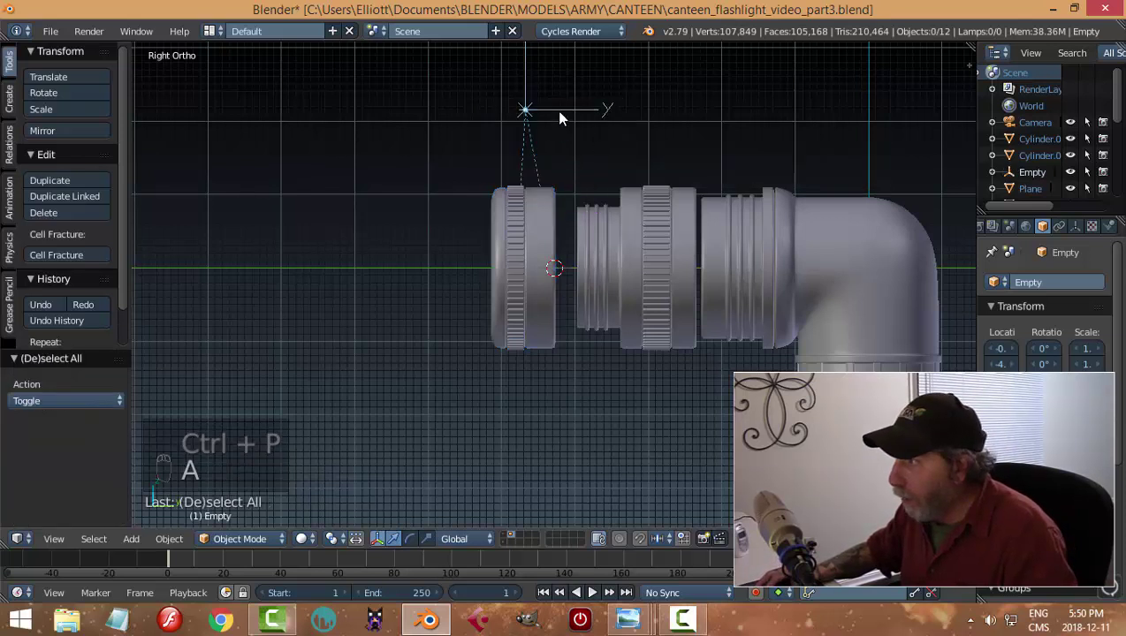
# Move the front ring's empty about -2.854 along Y, away from the flashlight head.
pyautogui.rightClick(530, 110)
pyautogui.press('g')
pyautogui.press('y')
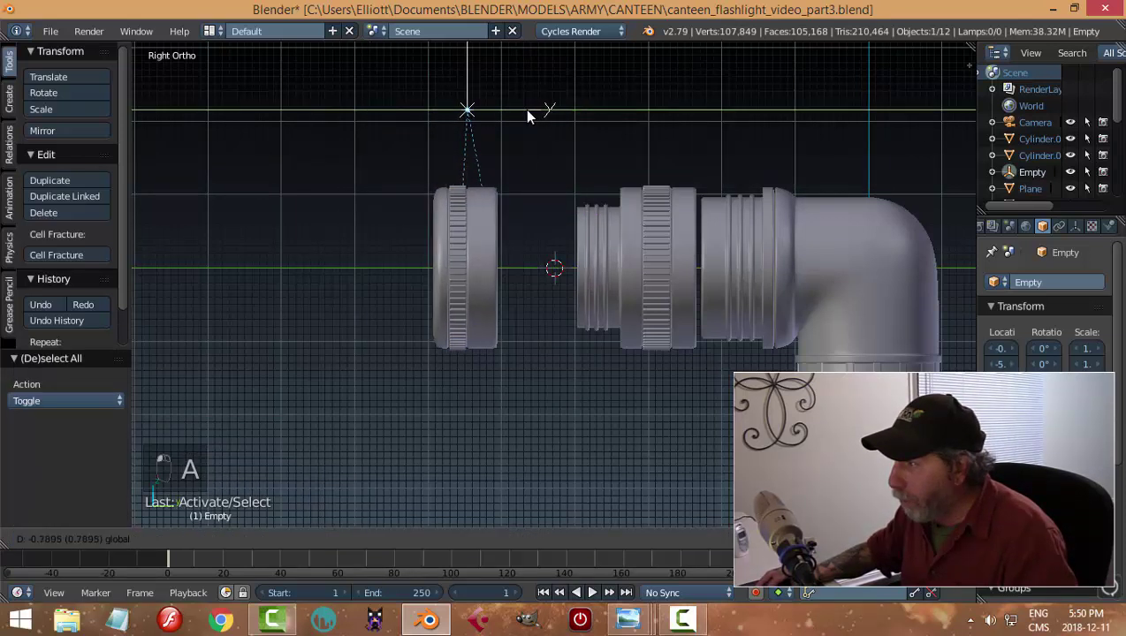
pyautogui.click(375, 130)
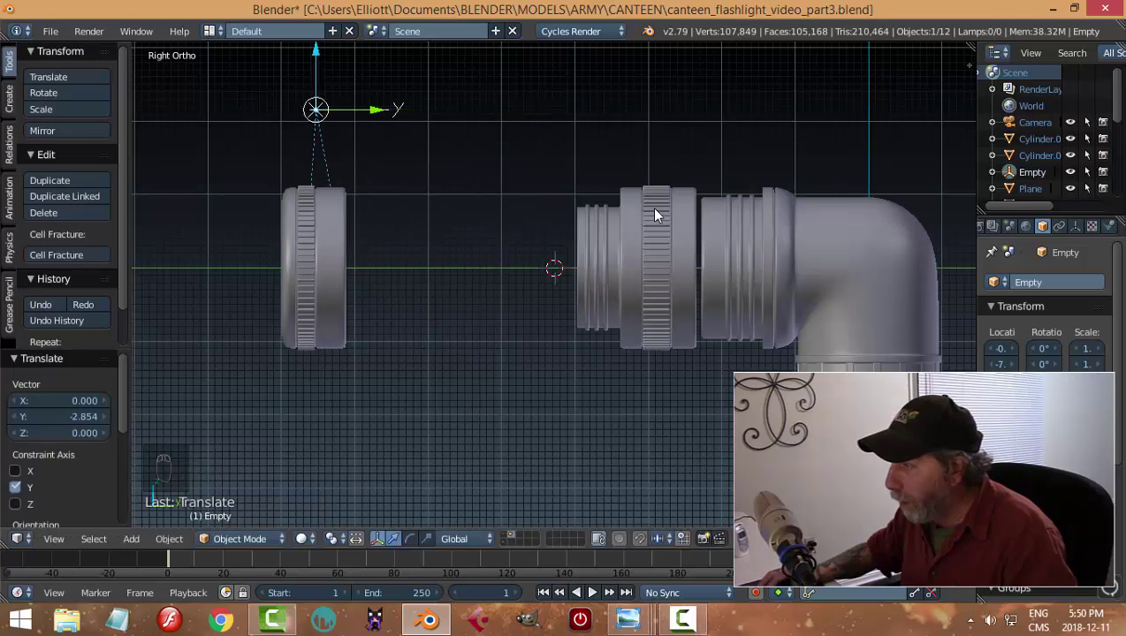
# Snap the 3D cursor to the knurled band of the threaded collar next to the elbow.
pyautogui.keyDown('shift'); pyautogui.moveTo(654, 209); pyautogui.dragTo(477, 202, button='middle'); pyautogui.keyUp('shift')
pyautogui.scroll(1, 474, 206)
pyautogui.rightClick(468, 202)
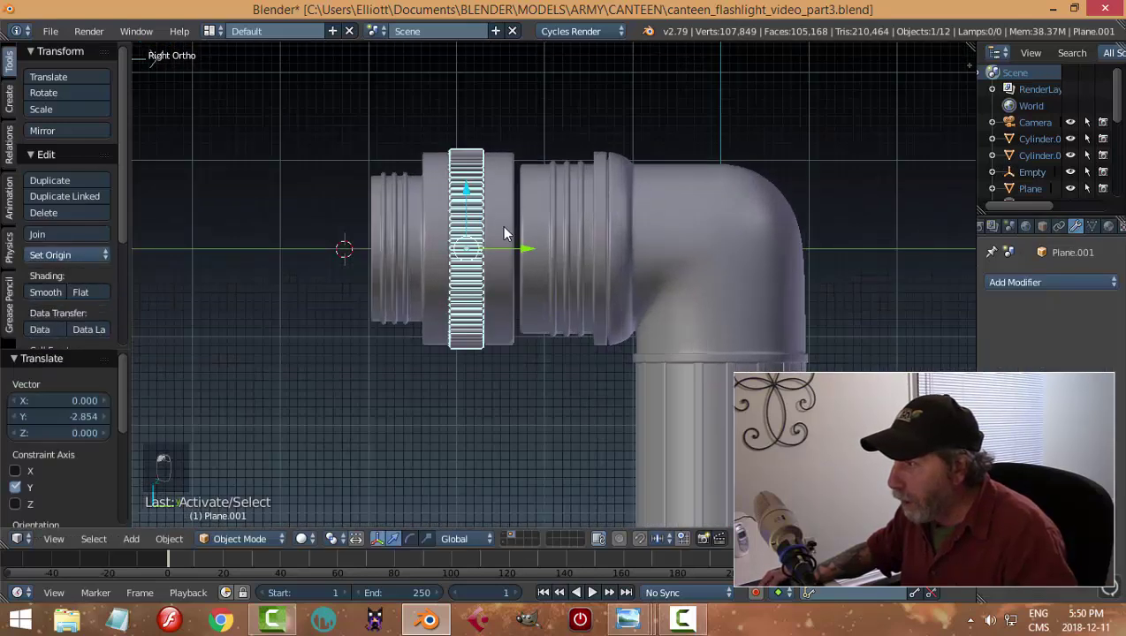
pyautogui.keyDown('shift'); pyautogui.rightClick(498, 182); pyautogui.keyUp('shift')
pyautogui.press('a')
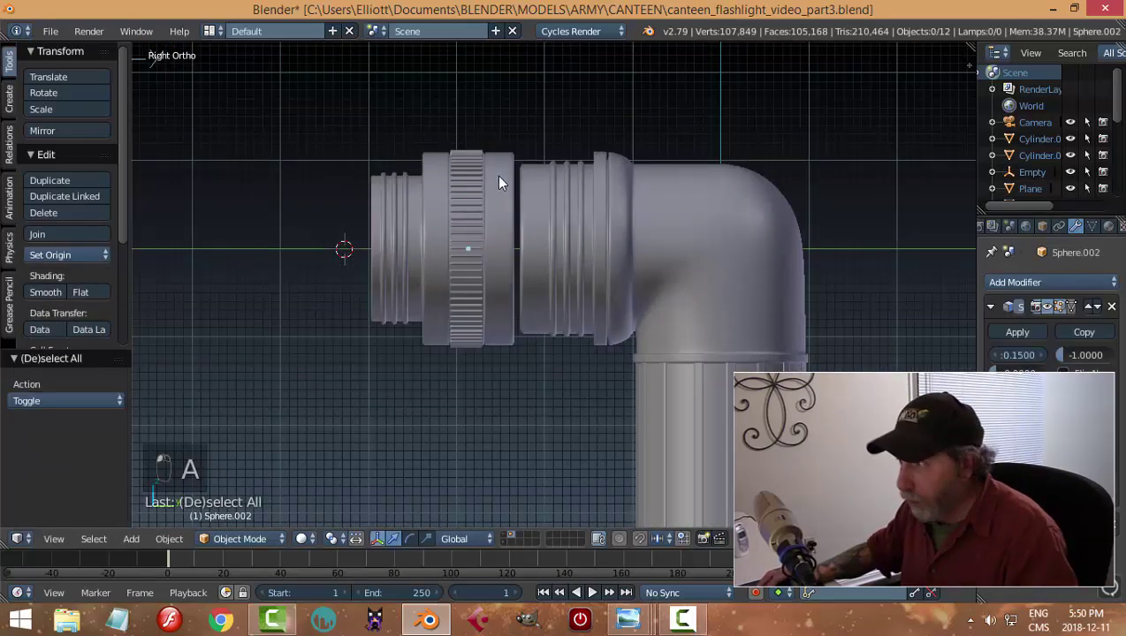
pyautogui.rightClick(473, 180)
pyautogui.hotkey('shift', 's')
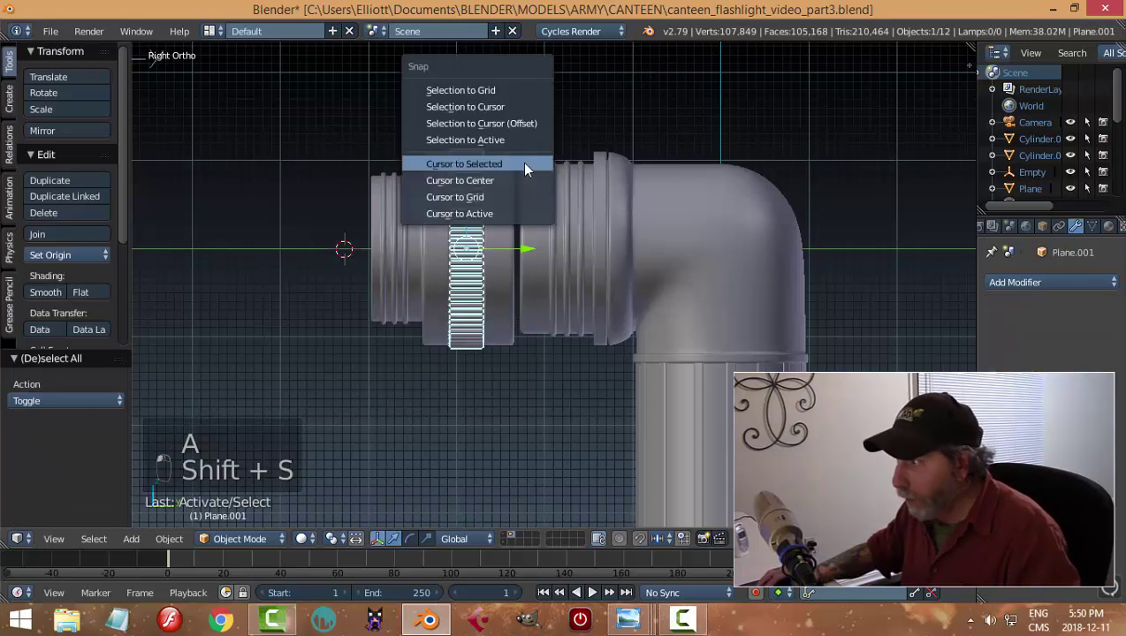
pyautogui.click(522, 163)
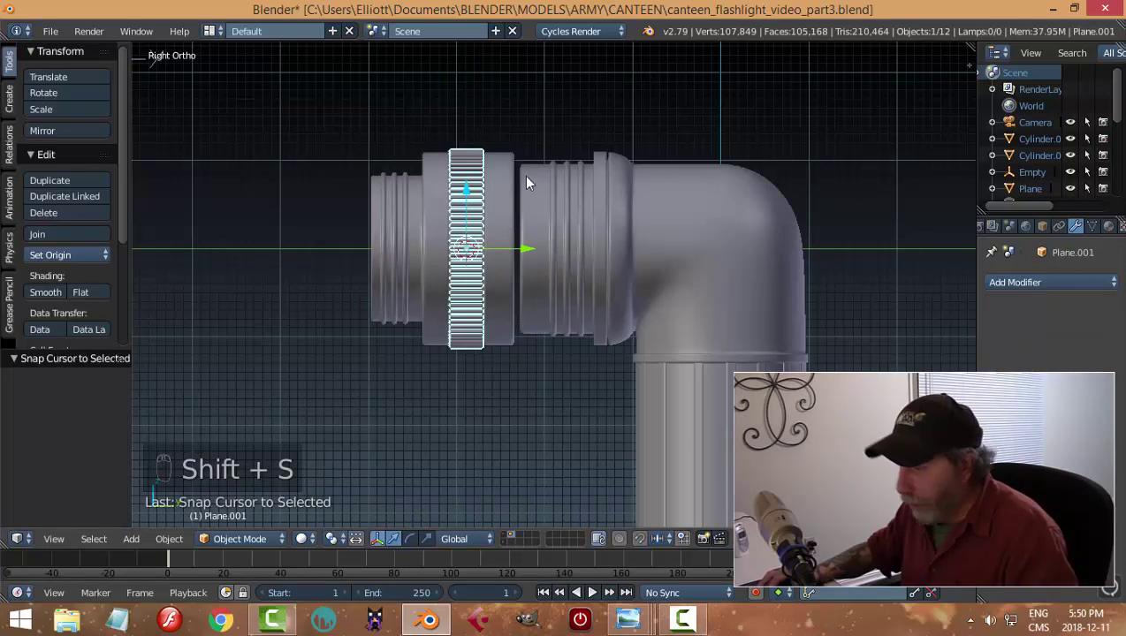
# Add a second Arrows empty at the cursor and raise it about 2.306 along Z above the threaded collar.
pyautogui.hotkey('shift', 'a')
pyautogui.moveTo(521, 186)
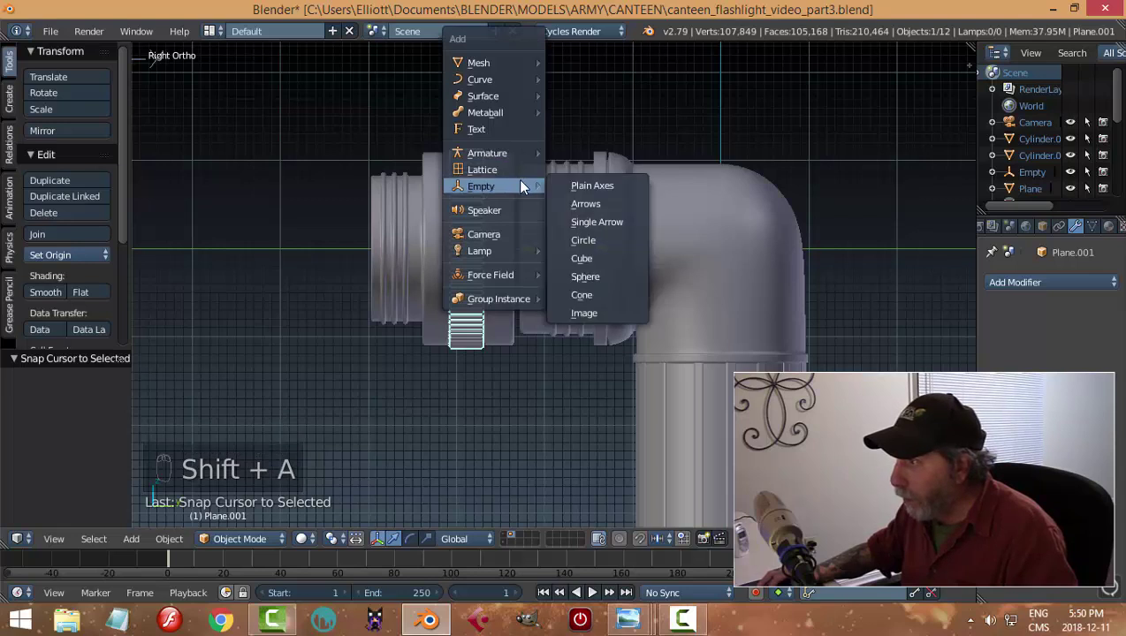
pyautogui.click(586, 203)
pyautogui.scroll(-3, 554, 199)
pyautogui.press('g')
pyautogui.press('z')
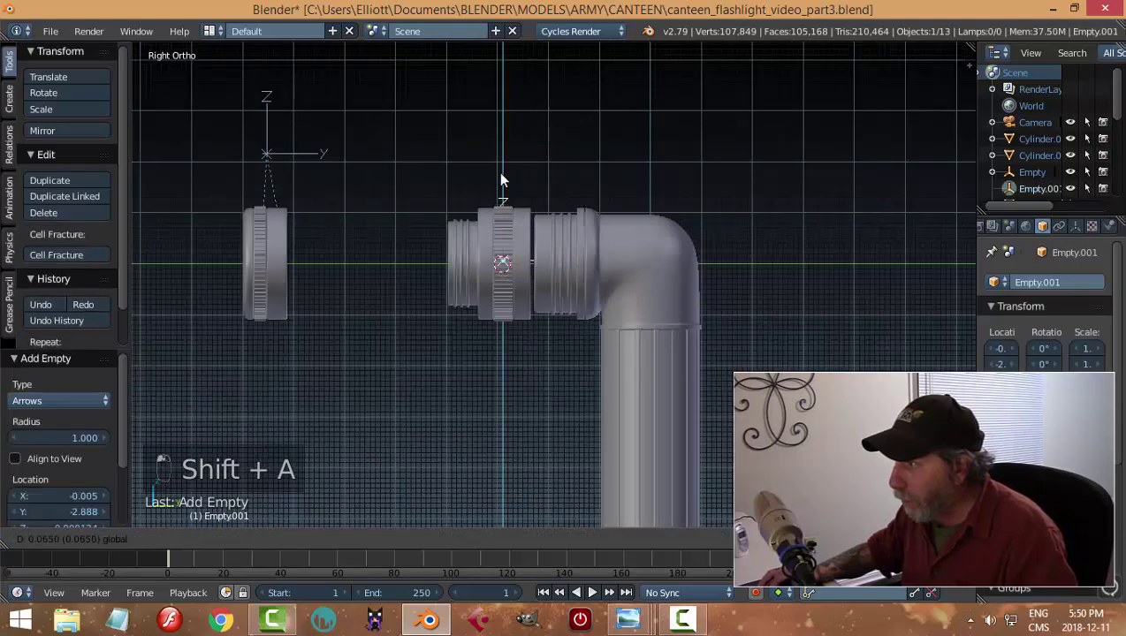
pyautogui.click(495, 88)
pyautogui.scroll(1, 514, 195)
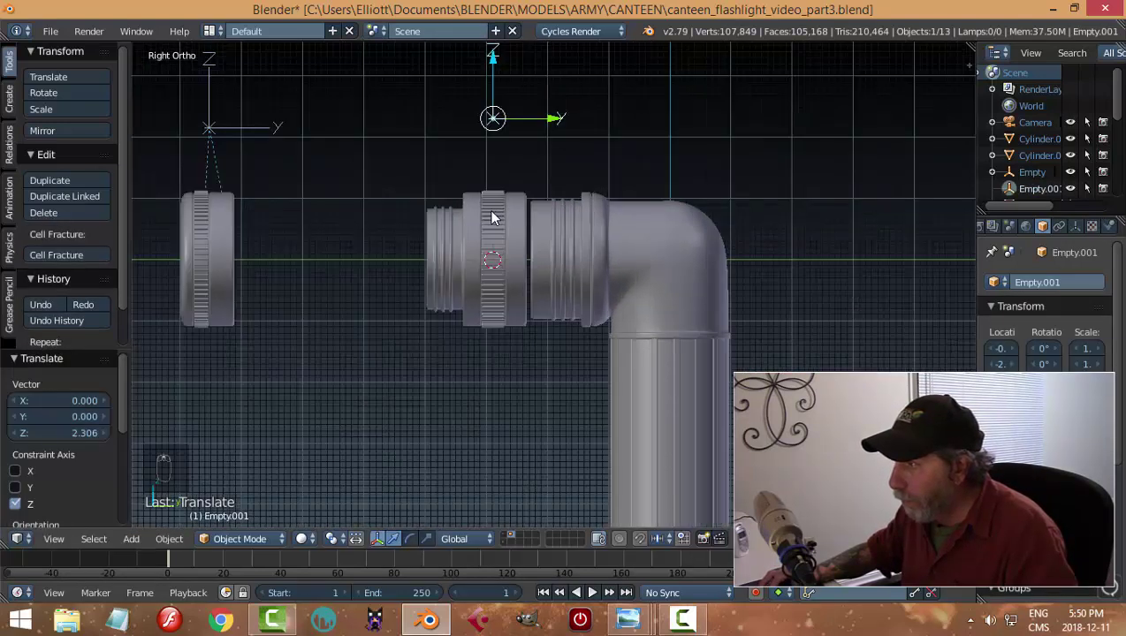
# Parent the threaded collar and its knurled band to the empty above them as Object, and clear the selection.
pyautogui.rightClick(493, 218)
pyautogui.keyDown('shift'); pyautogui.rightClick(495, 117); pyautogui.keyUp('shift')
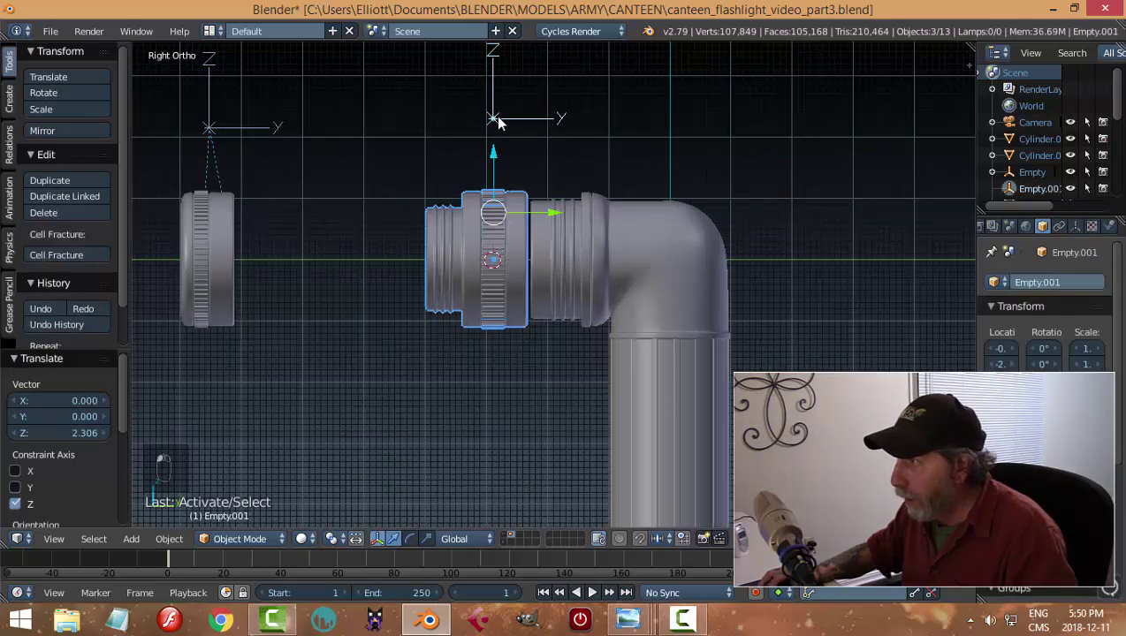
pyautogui.hotkey('ctrl', 'p')
pyautogui.click(499, 120)
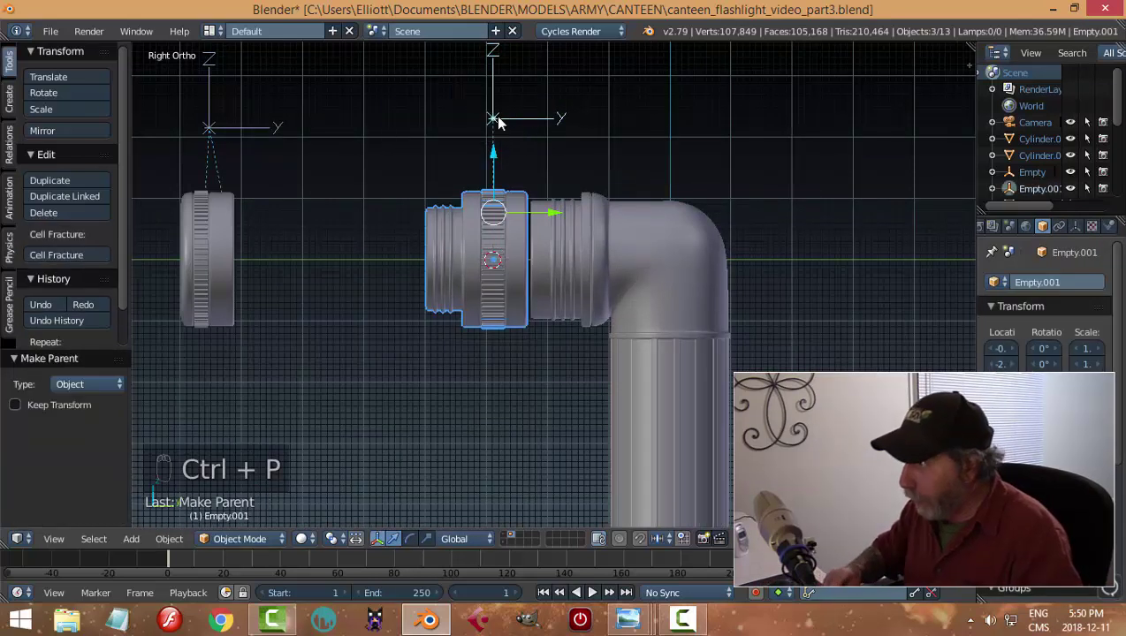
pyautogui.press('a')
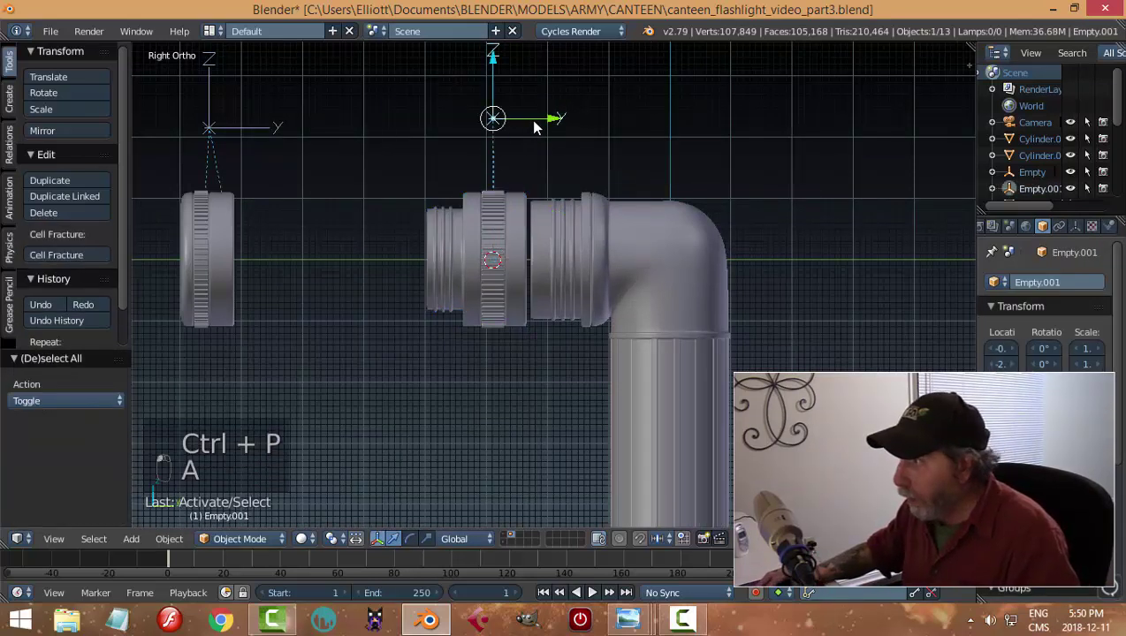
# Slide the threaded collar's empty about -1.042 along Y, and back about 1.948 to seat the collar against the elbow.
pyautogui.moveTo(548, 116); pyautogui.dragTo(495, 117)
pyautogui.moveTo(495, 117); pyautogui.dragTo(486, 92, button='middle')
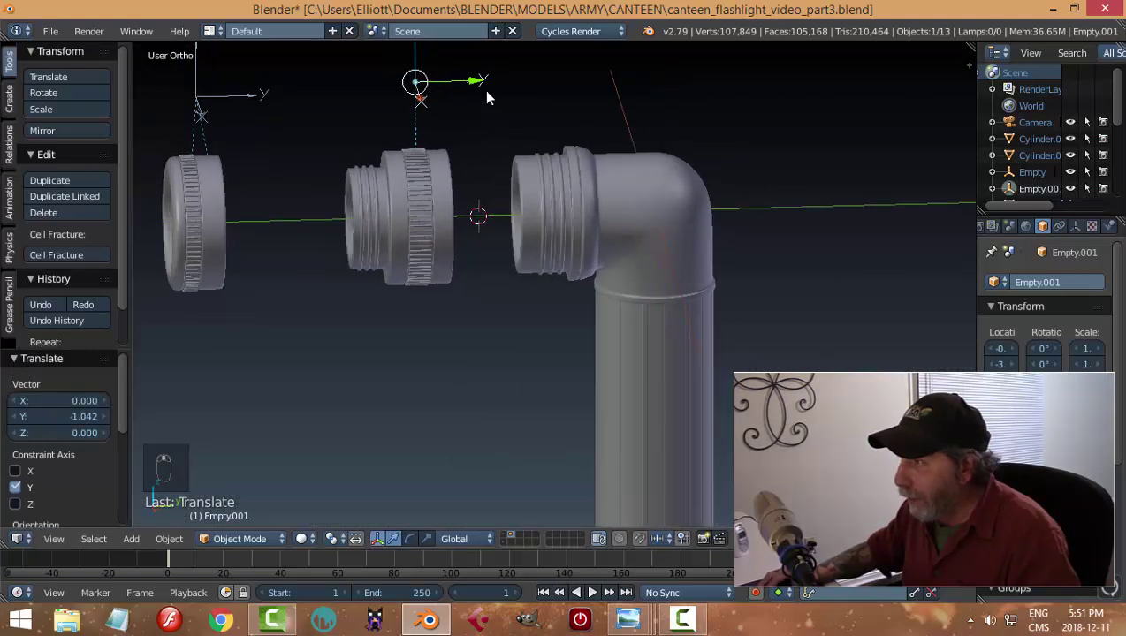
pyautogui.moveTo(485, 91); pyautogui.dragTo(595, 100)
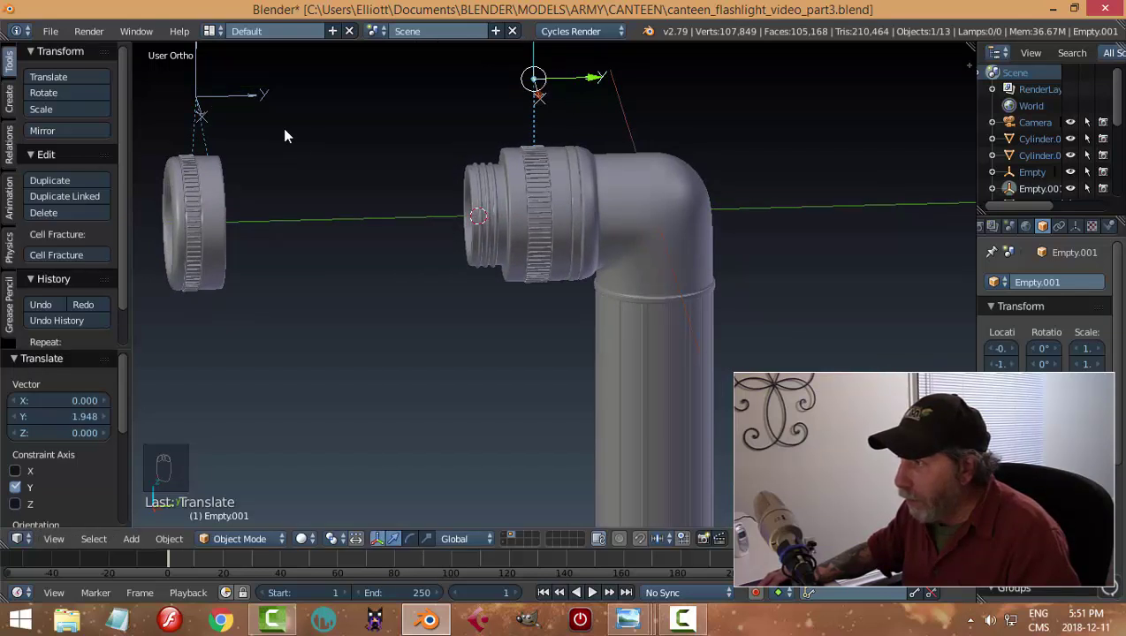
# Move the front ring's empty about 4.646 along Y to fit the ring onto the threaded collar.
pyautogui.rightClick(252, 102)
pyautogui.moveTo(251, 100); pyautogui.dragTo(534, 123)
pyautogui.moveTo(453, 225); pyautogui.dragTo(361, 167, button='middle')
pyautogui.scroll(3, 544, 196)
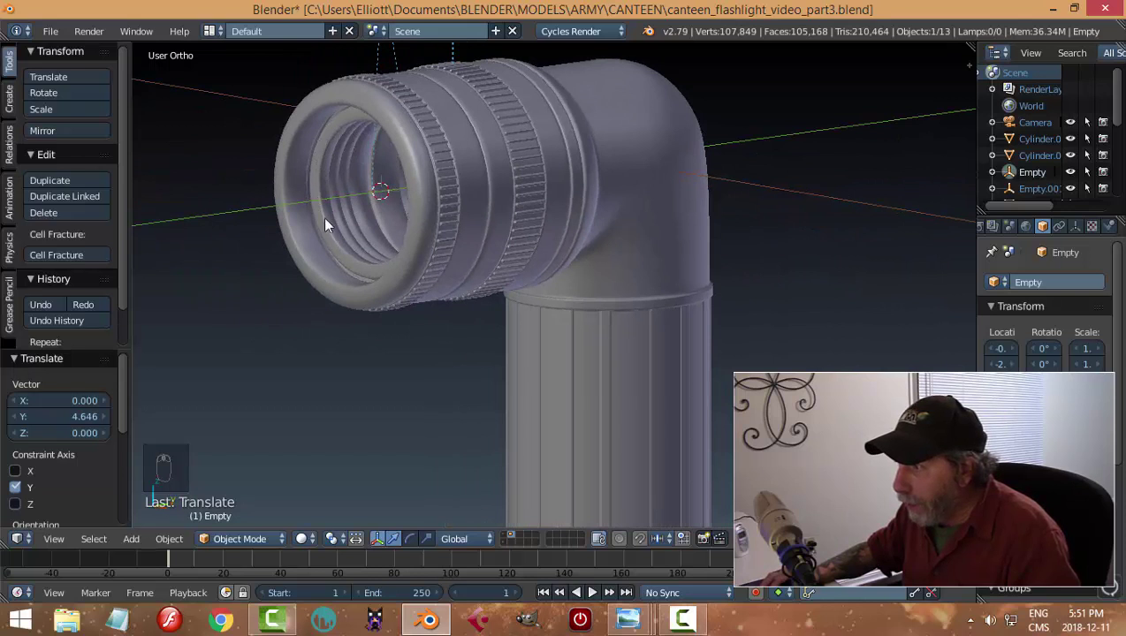
pyautogui.scroll(-3, 504, 168)
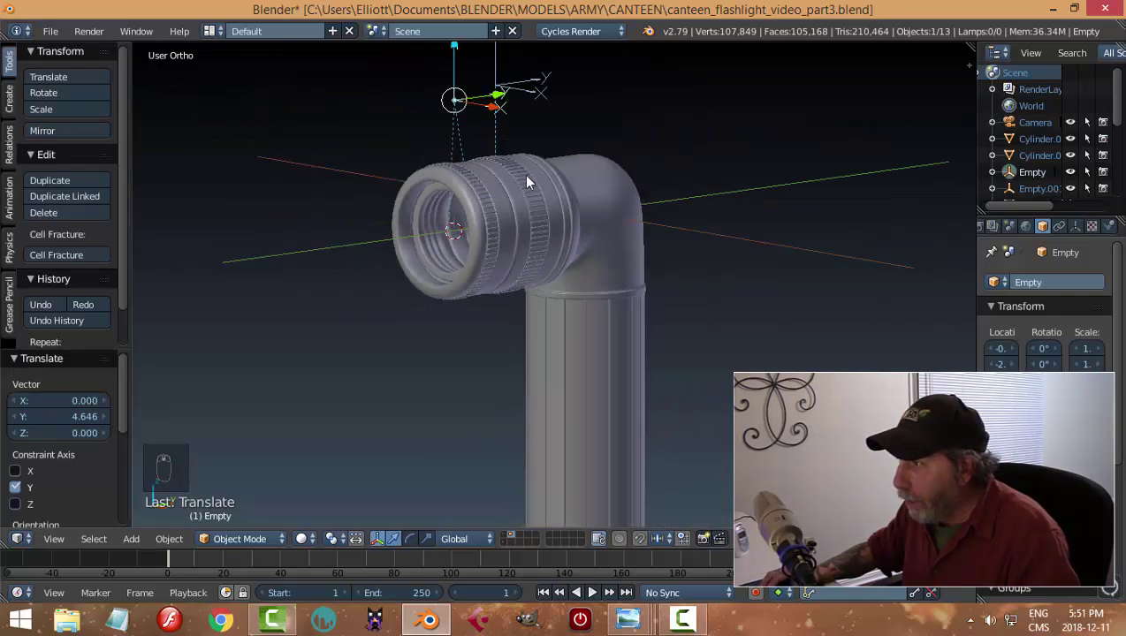
# Slide the front ring off the collar by about -1.727 along Y, and back on by about 1.784.
pyautogui.moveTo(526, 175); pyautogui.dragTo(556, 182, button='middle')
pyautogui.moveTo(543, 89); pyautogui.dragTo(448, 95)
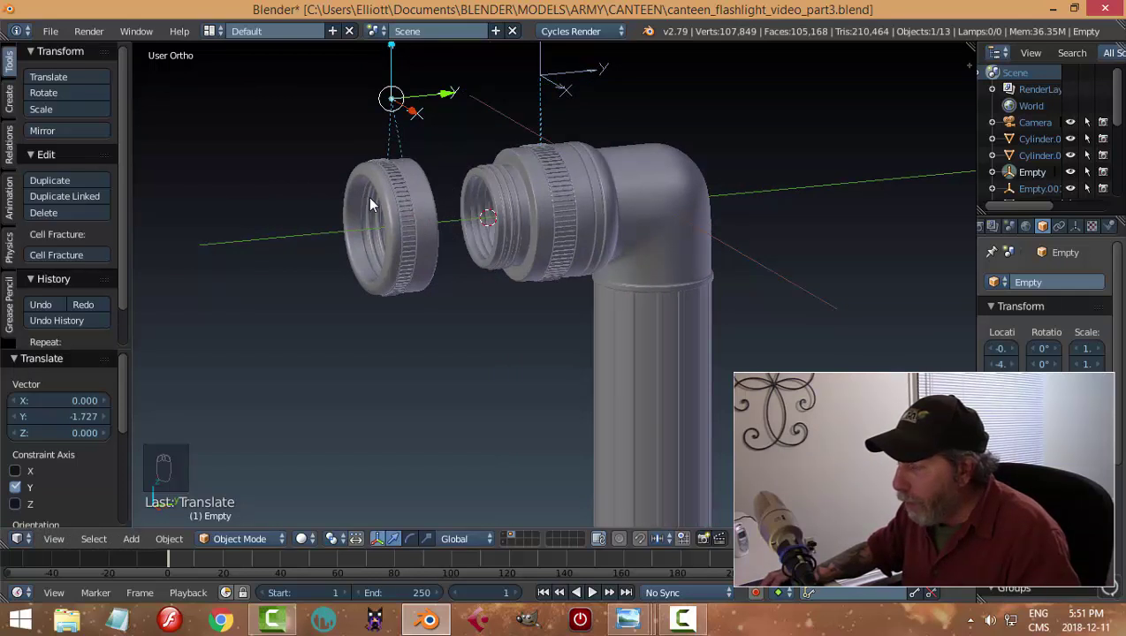
pyautogui.moveTo(371, 205); pyautogui.dragTo(504, 203, button='middle')
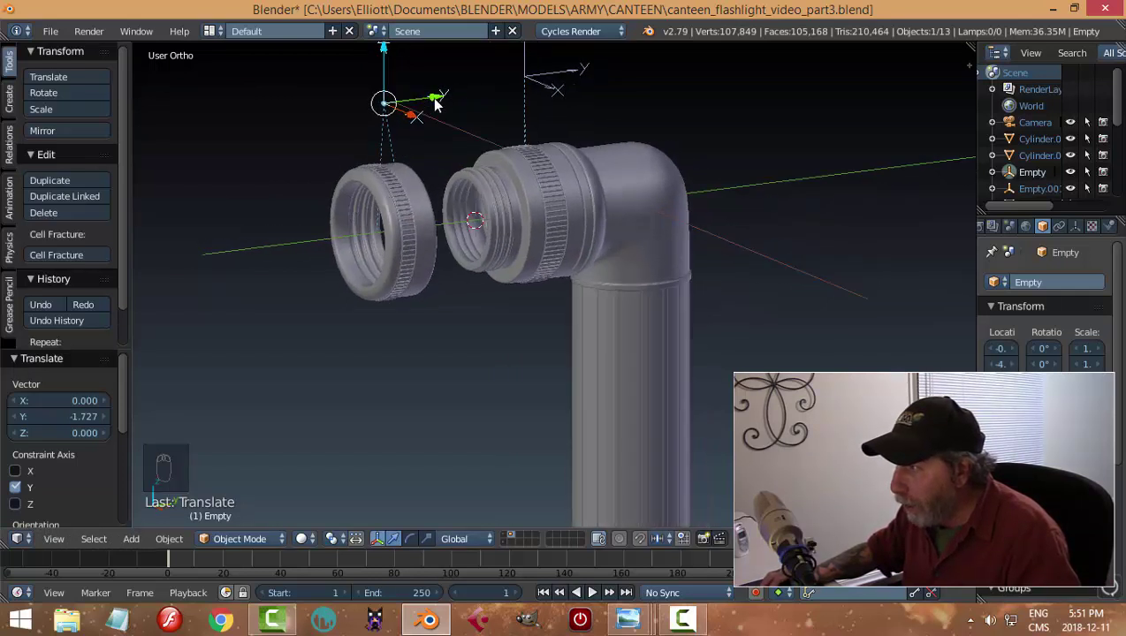
pyautogui.moveTo(435, 104); pyautogui.dragTo(536, 116)
pyautogui.scroll(4, 452, 190)
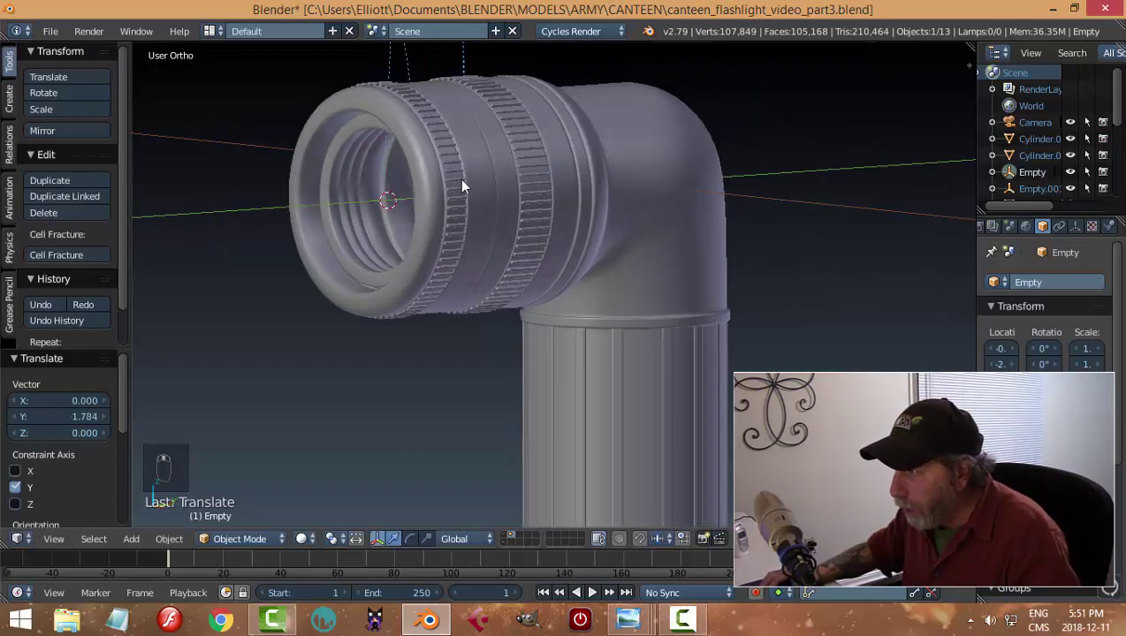
pyautogui.moveTo(461, 186); pyautogui.dragTo(371, 154, button='middle')
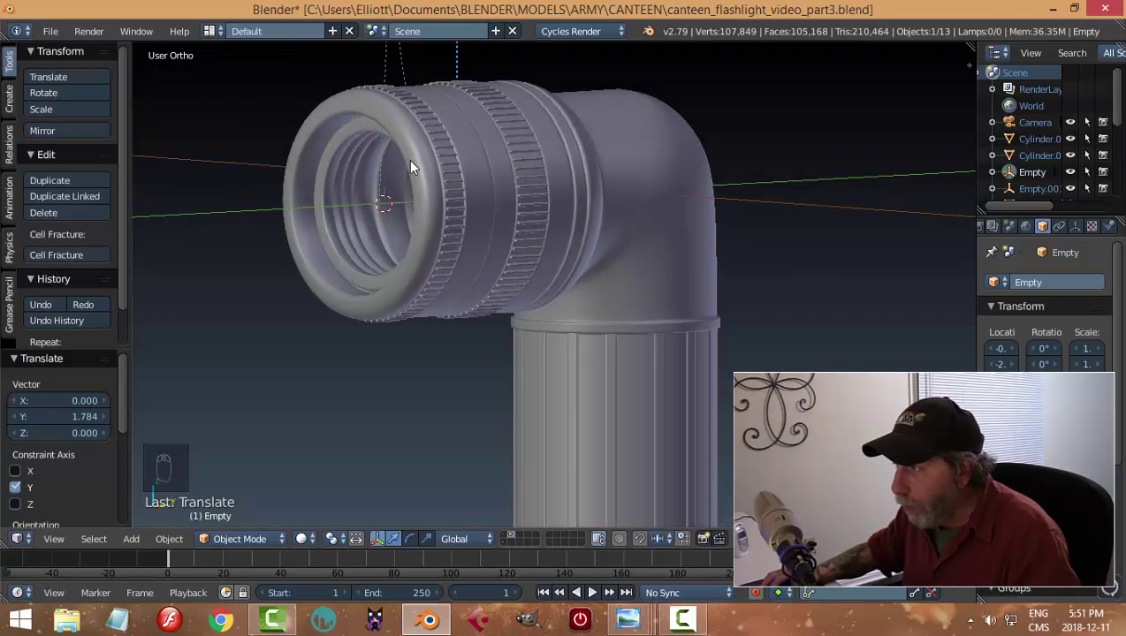
# Slide the front ring's empty about -2.082 along Y to pull the ring off the threaded collar.
pyautogui.scroll(-2, 442, 168)
pyautogui.moveTo(554, 159); pyautogui.dragTo(520, 161, button='middle')
pyautogui.scroll(-2, 521, 161)
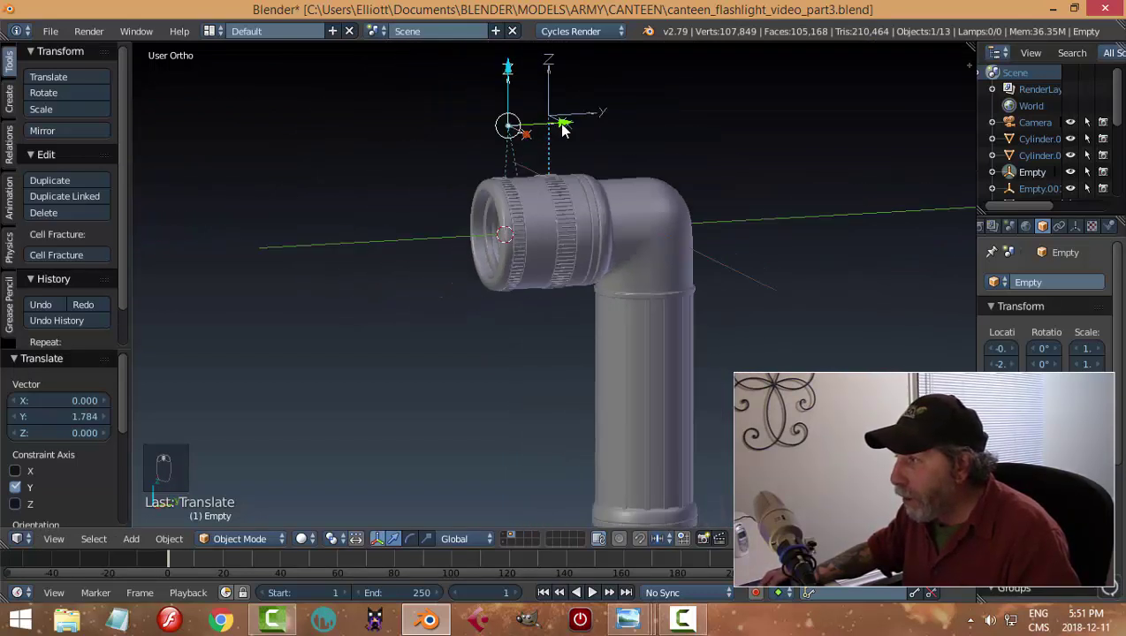
pyautogui.moveTo(564, 129); pyautogui.dragTo(276, 139)
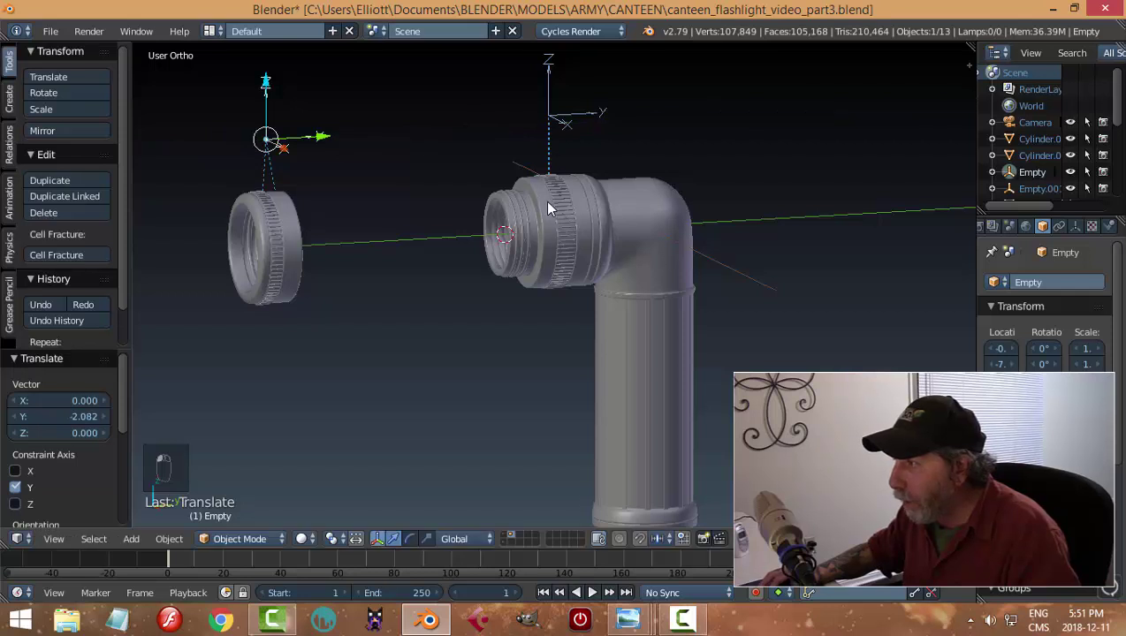
# Slide the threaded collar's empty about -2.283 along Y, away from the elbow's threaded end.
pyautogui.rightClick(548, 113)
pyautogui.moveTo(609, 118); pyautogui.dragTo(501, 132)
pyautogui.scroll(5, 530, 188)
pyautogui.moveTo(526, 193)
pyautogui.mouseDown(button='middle')
pyautogui.moveTo(527, 181)
pyautogui.moveTo(497, 185)
pyautogui.moveTo(493, 164)
pyautogui.moveTo(509, 180)
pyautogui.mouseUp(button='middle')
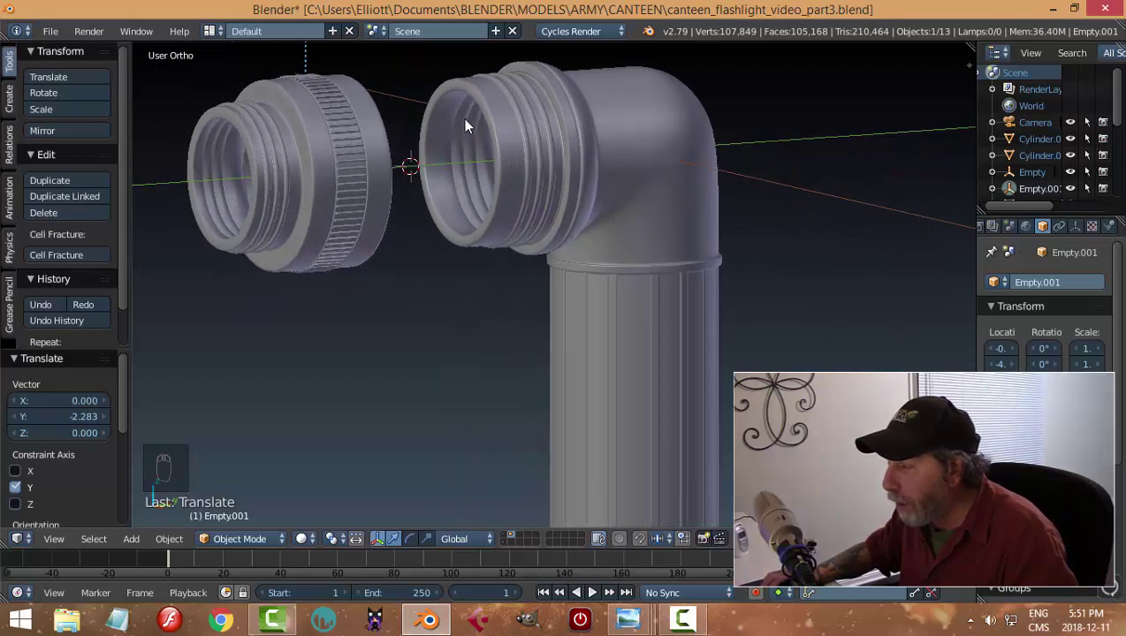
pyautogui.scroll(-1, 495, 195)
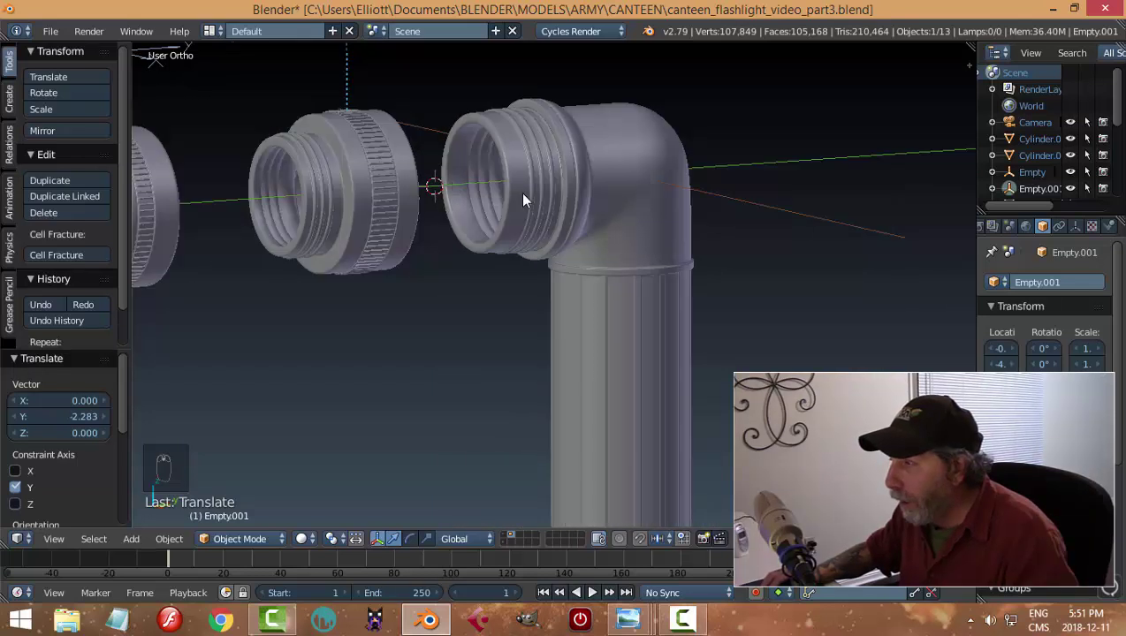
# Duplicate the edge loop around the elbow's open rim in place and separate the copy into its own object.
pyautogui.rightClick(487, 159)
pyautogui.press('Tab')
pyautogui.scroll(2, 499, 174)
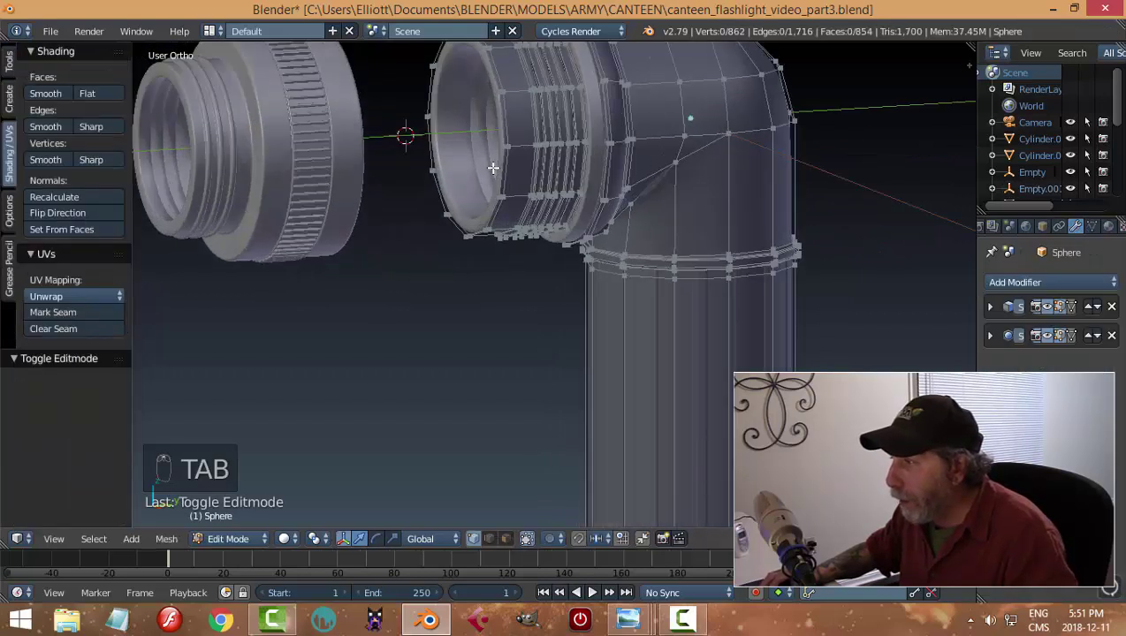
pyautogui.keyDown('alt'); pyautogui.rightClick(506, 121); pyautogui.keyUp('alt')
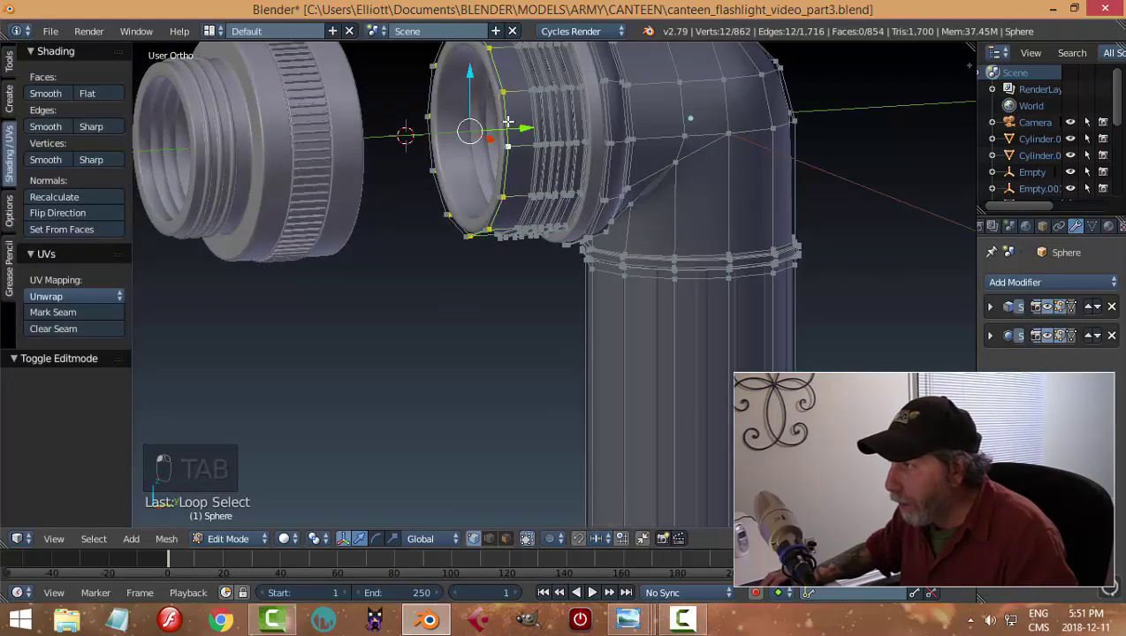
pyautogui.scroll(-3, 541, 168)
pyautogui.moveTo(541, 177); pyautogui.dragTo(565, 204, button='middle')
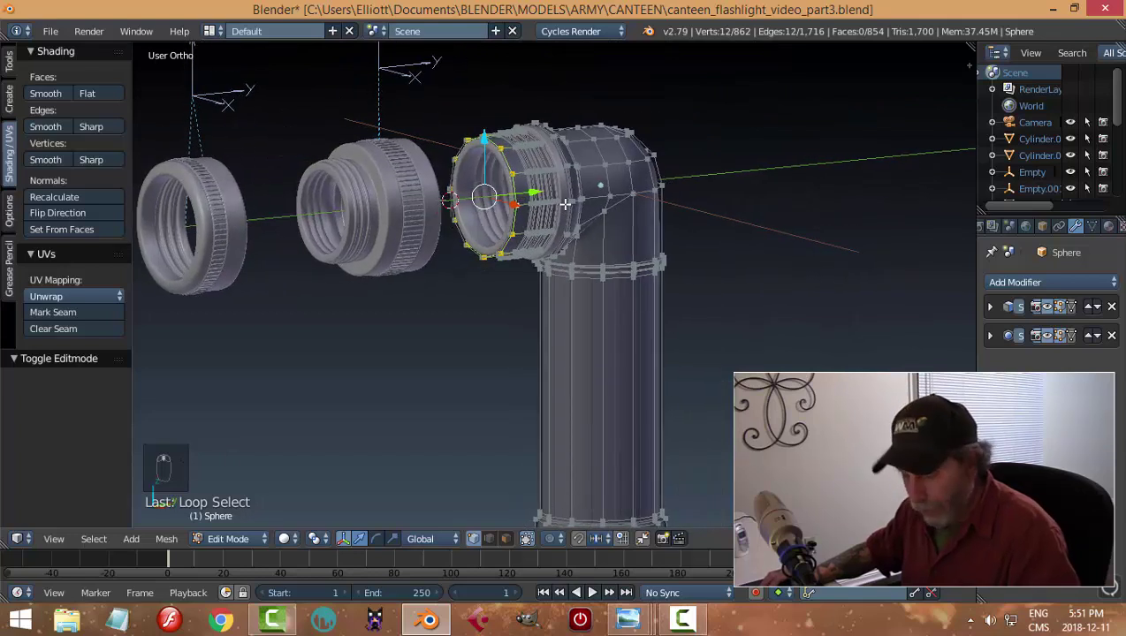
pyautogui.hotkey('shift', 'd')
pyautogui.rightClick(530, 203)
pyautogui.press('p')
pyautogui.click(515, 203)
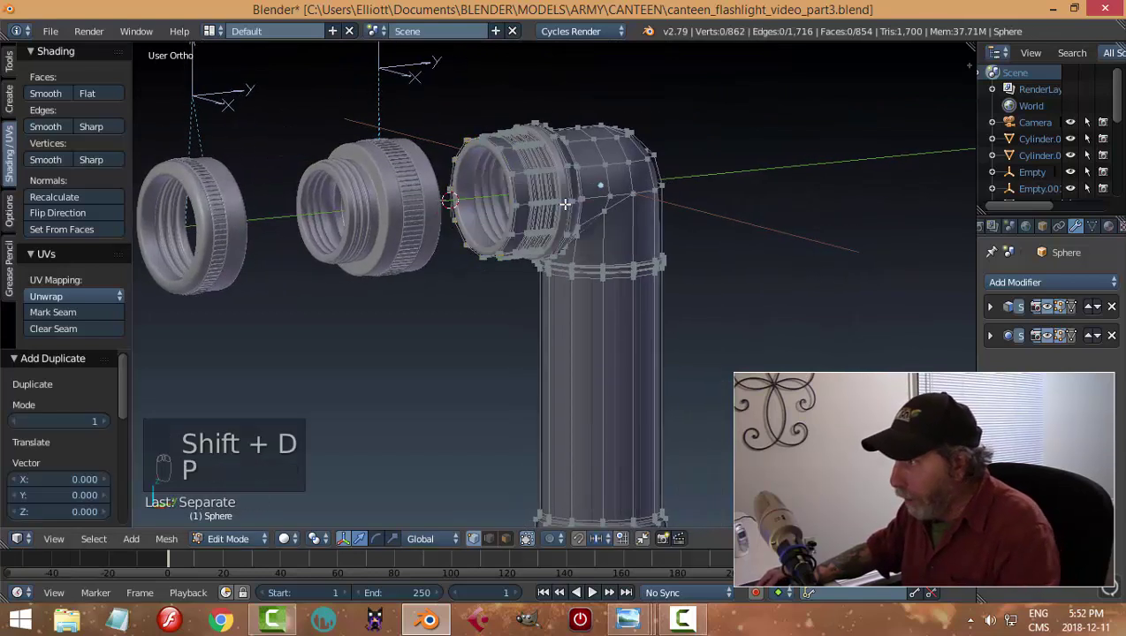
# Set the separated loop's origin to its geometry and snap the 3D cursor to it.
pyautogui.press('Tab')
pyautogui.click(485, 174)
pyautogui.rightClick(506, 166)
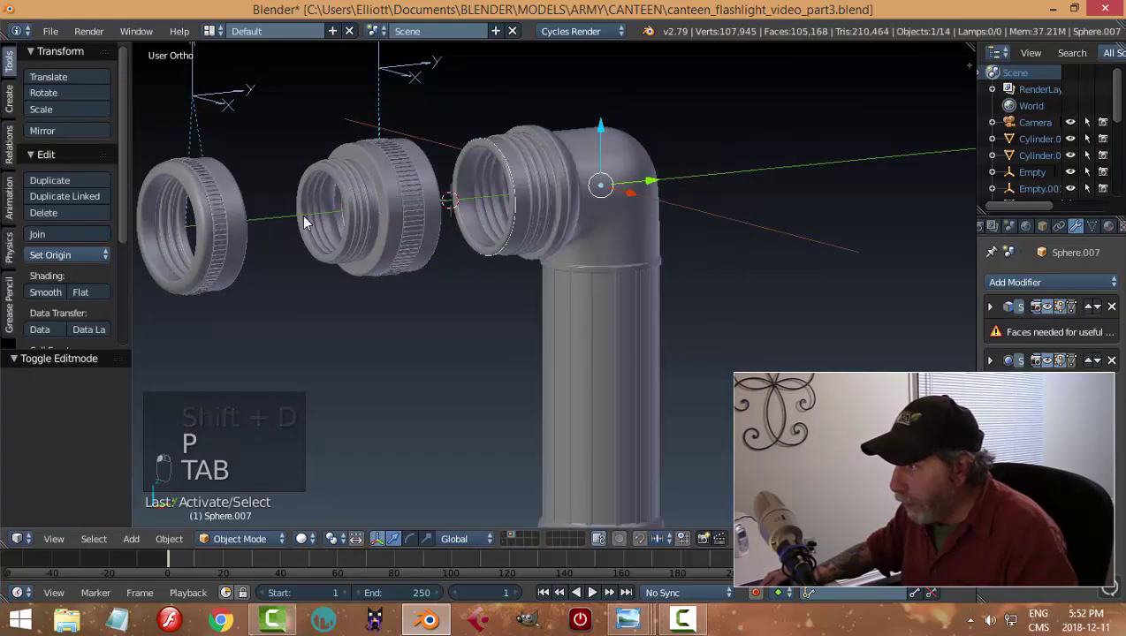
pyautogui.click(55, 254)
pyautogui.click(84, 298)
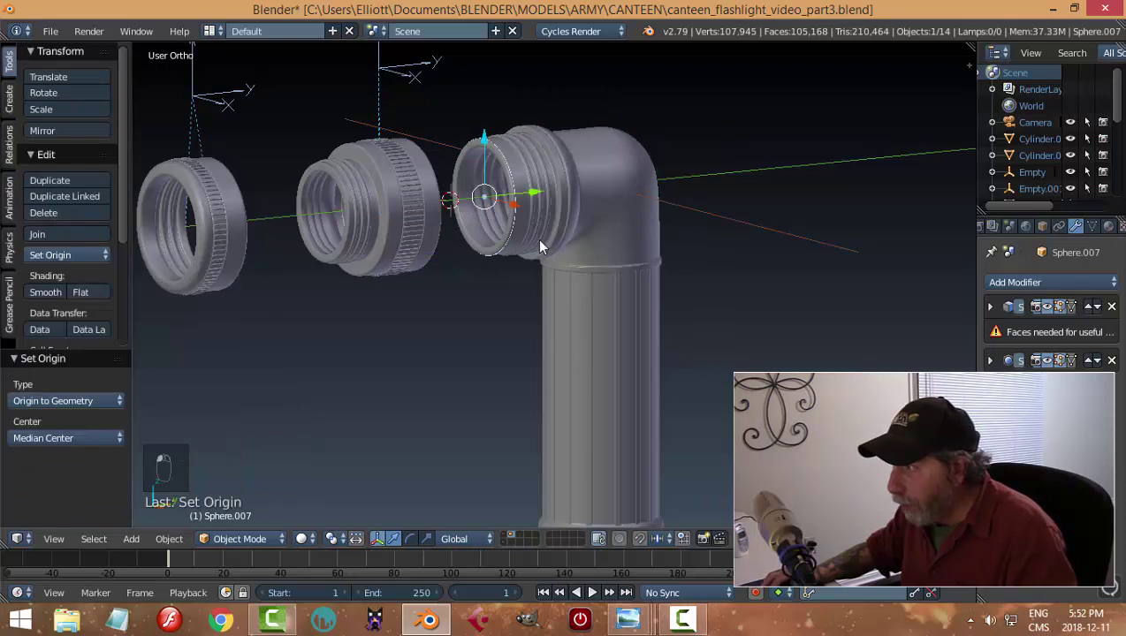
pyautogui.hotkey('shift', 's')
pyautogui.click(550, 238)
pyautogui.moveTo(642, 246); pyautogui.dragTo(592, 236, button='middle')
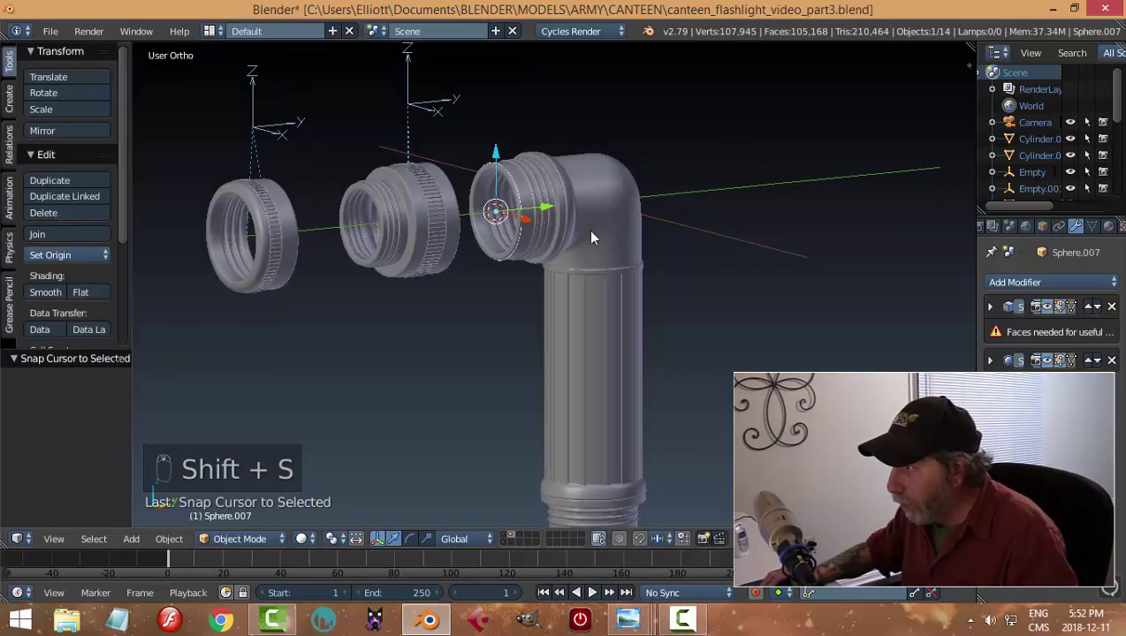
# Move the separated loop about -0.251 along Y and remove its Solidify modifier.
pyautogui.moveTo(550, 209); pyautogui.dragTo(539, 209)
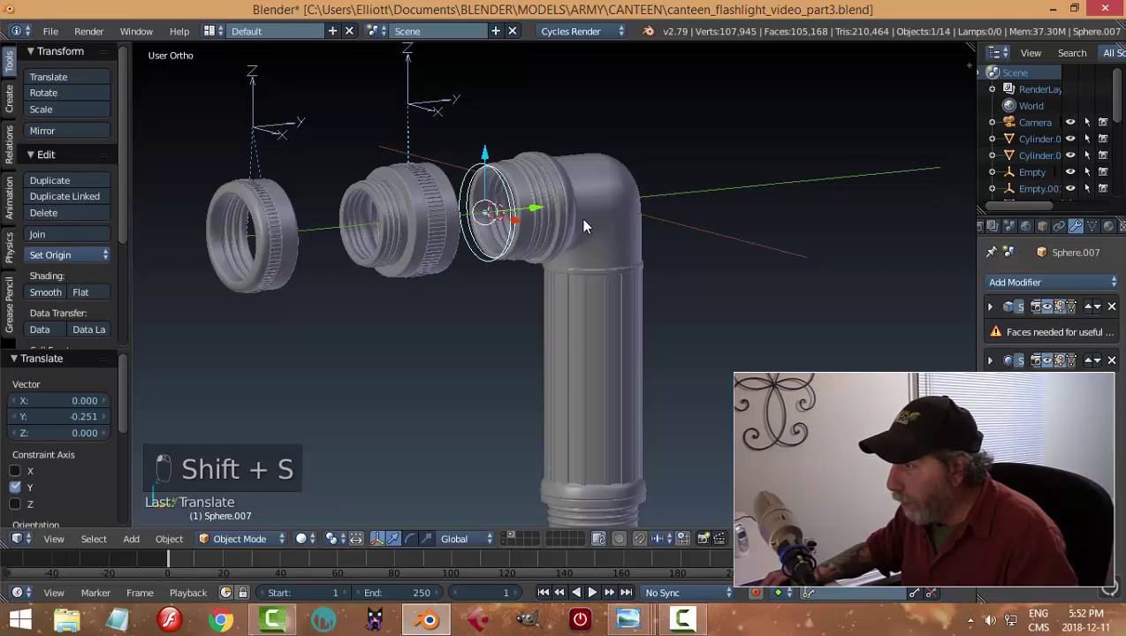
pyautogui.moveTo(782, 234); pyautogui.dragTo(768, 238, button='middle')
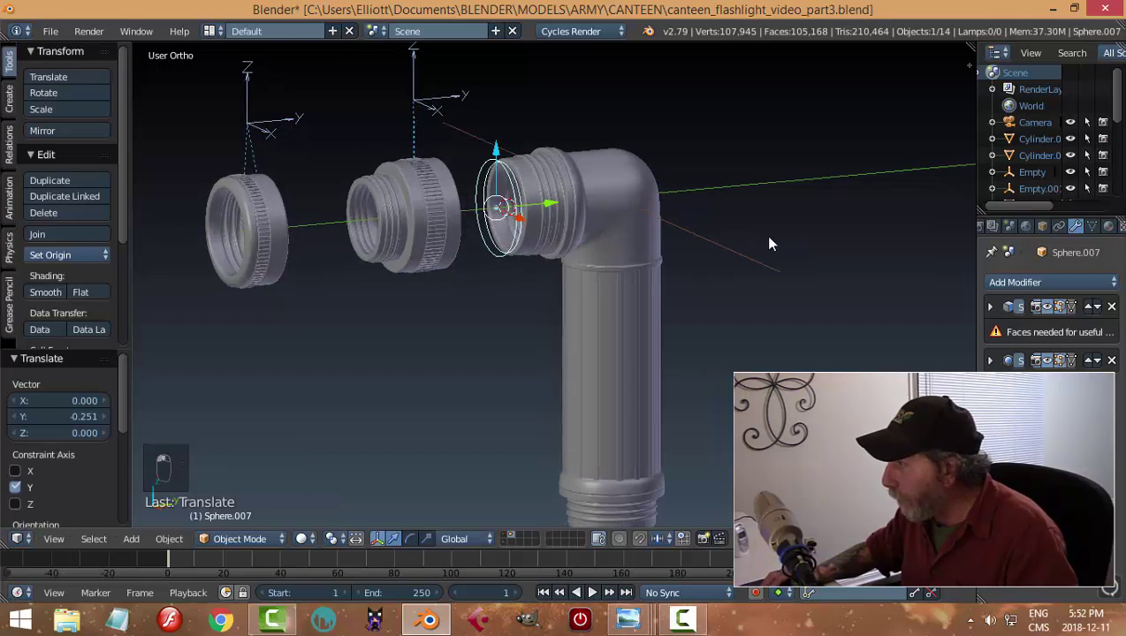
pyautogui.click(1112, 307)
pyautogui.scroll(4, 657, 259)
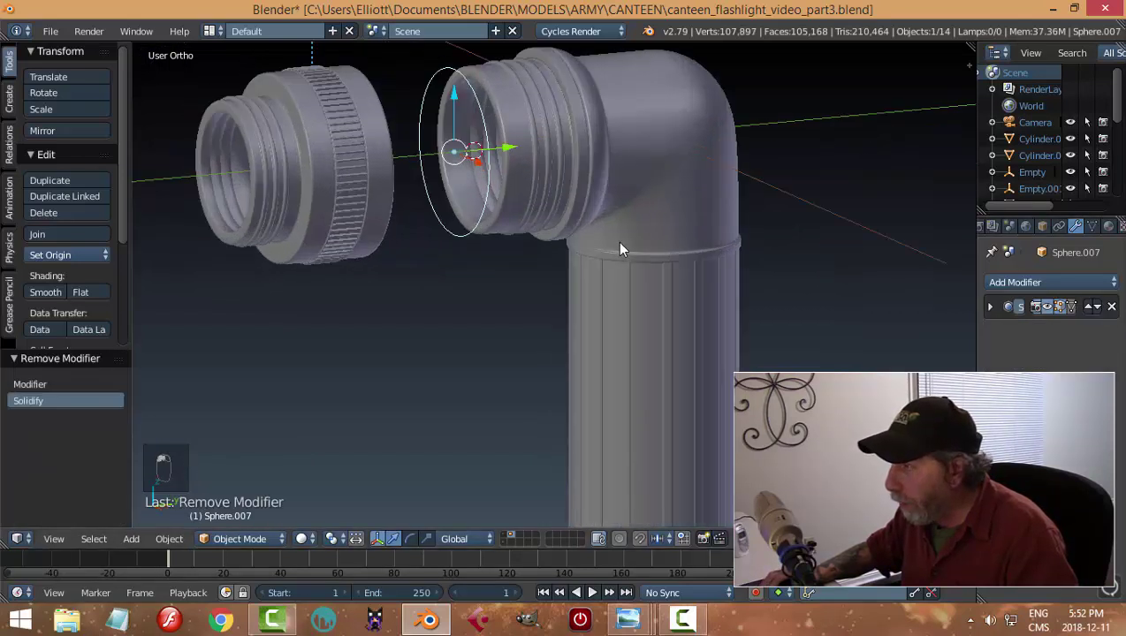
# Slide the loop about 0.694 along Y back to the elbow's rim and scale it to about 0.847.
pyautogui.moveTo(546, 141); pyautogui.dragTo(504, 148)
pyautogui.moveTo(522, 175)
pyautogui.mouseDown(button='middle')
pyautogui.moveTo(573, 176)
pyautogui.moveTo(538, 180)
pyautogui.mouseUp(button='middle')
pyautogui.moveTo(474, 132); pyautogui.dragTo(527, 157)
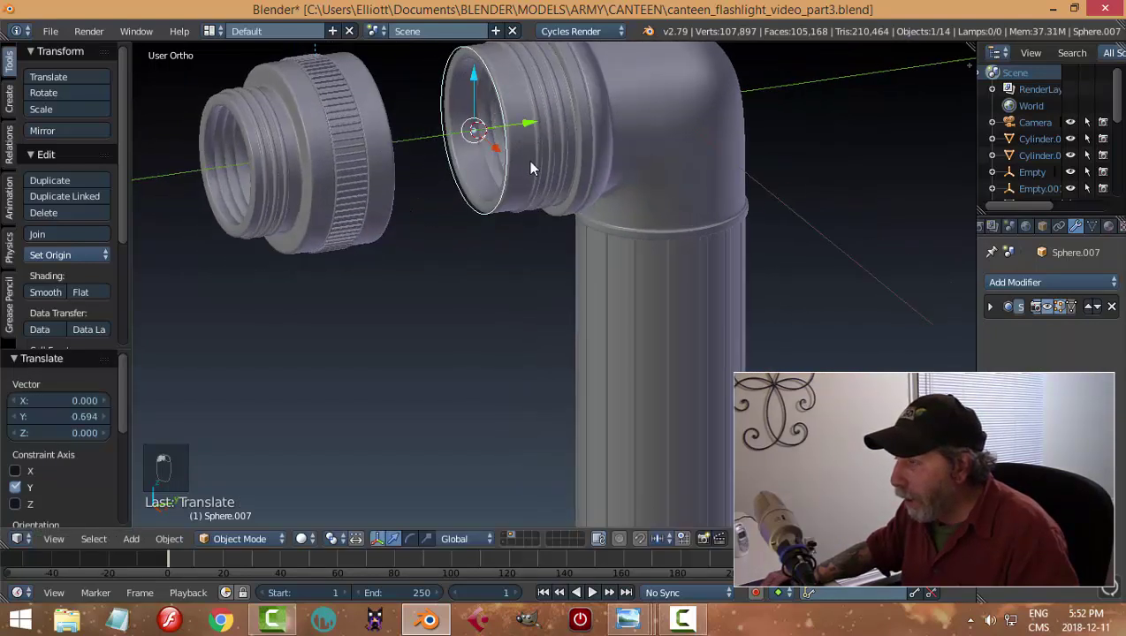
pyautogui.moveTo(527, 160); pyautogui.dragTo(632, 168, button='middle')
pyautogui.press('s')
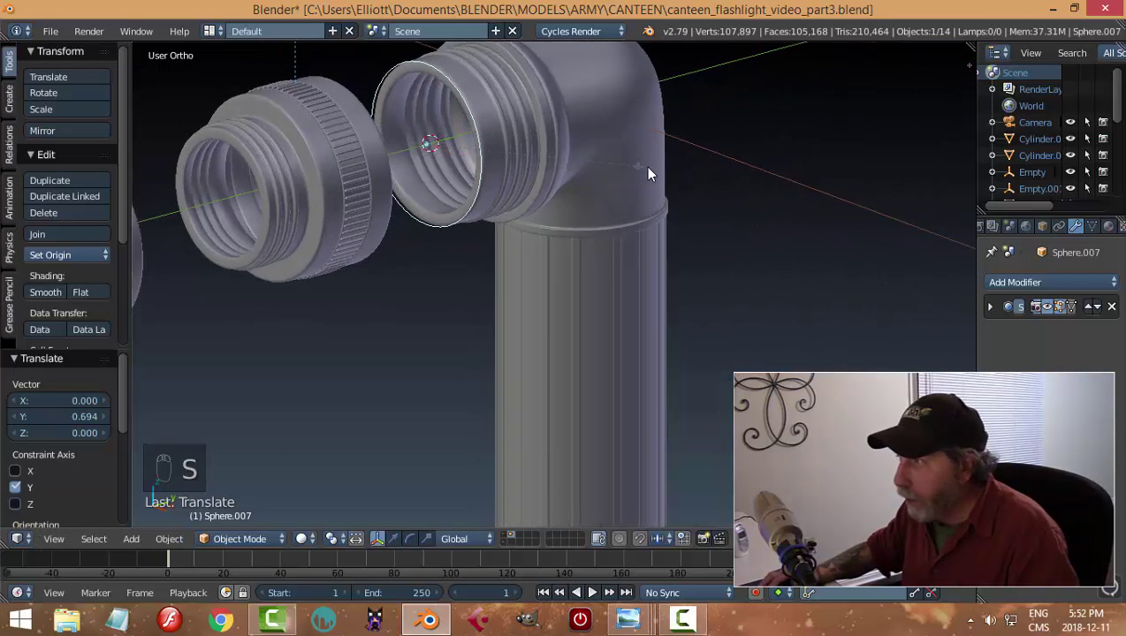
pyautogui.click(616, 169)
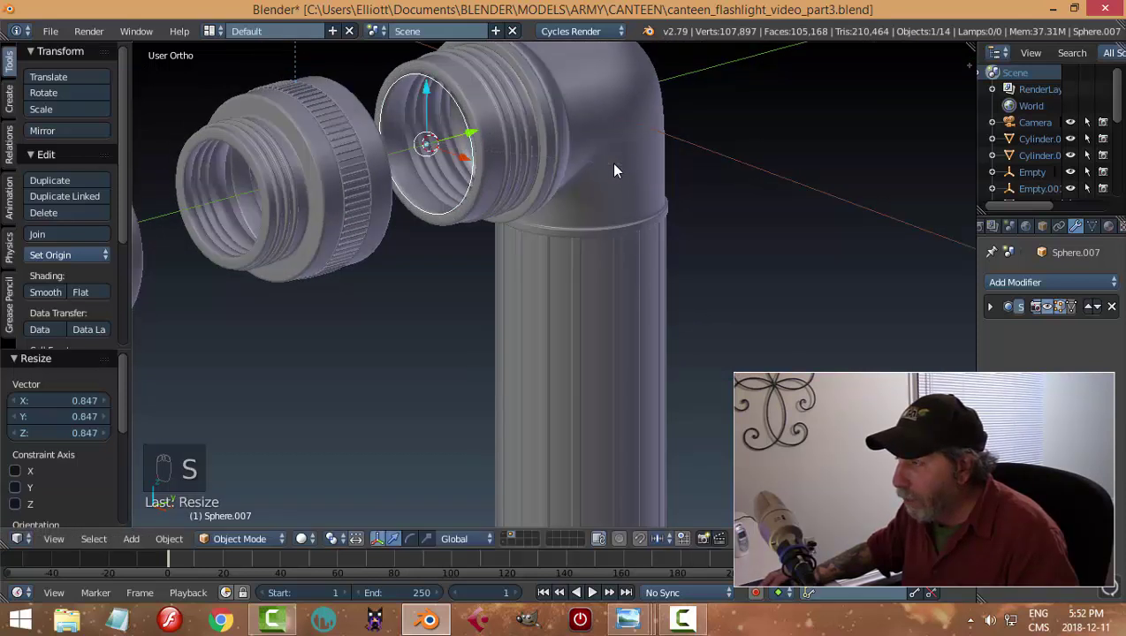
# Shift the scaled loop along Y by about 0.092, -0.263 and -0.416, bringing it out in front of the elbow.
pyautogui.moveTo(611, 168); pyautogui.dragTo(548, 115, button='middle')
pyautogui.moveTo(548, 115); pyautogui.dragTo(551, 117)
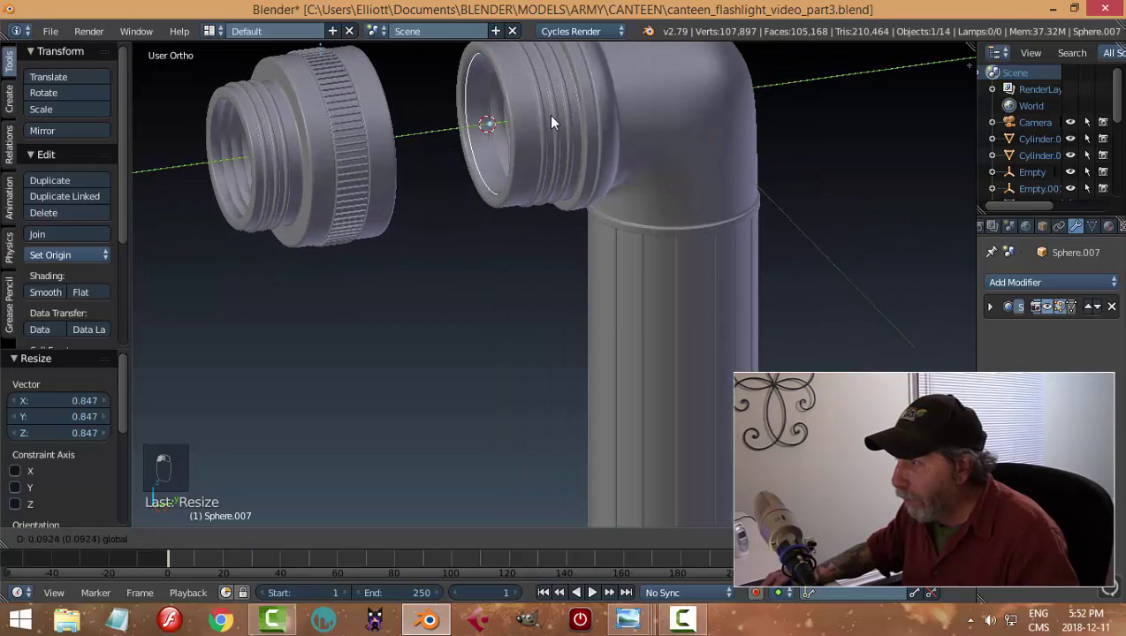
pyautogui.click(548, 114)
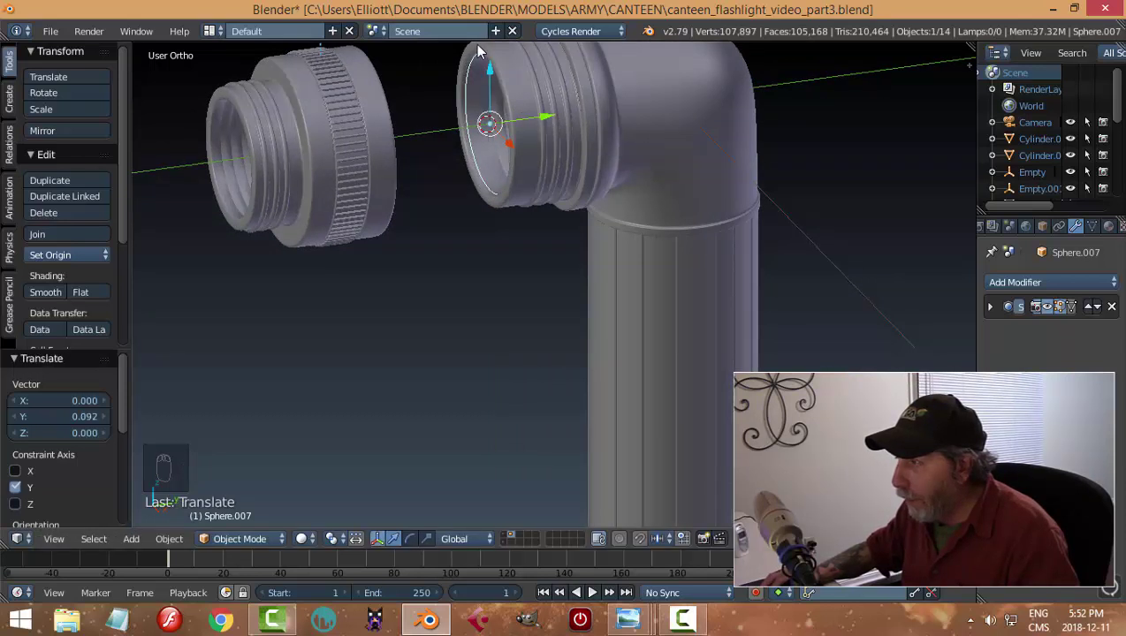
pyautogui.click(526, 124)
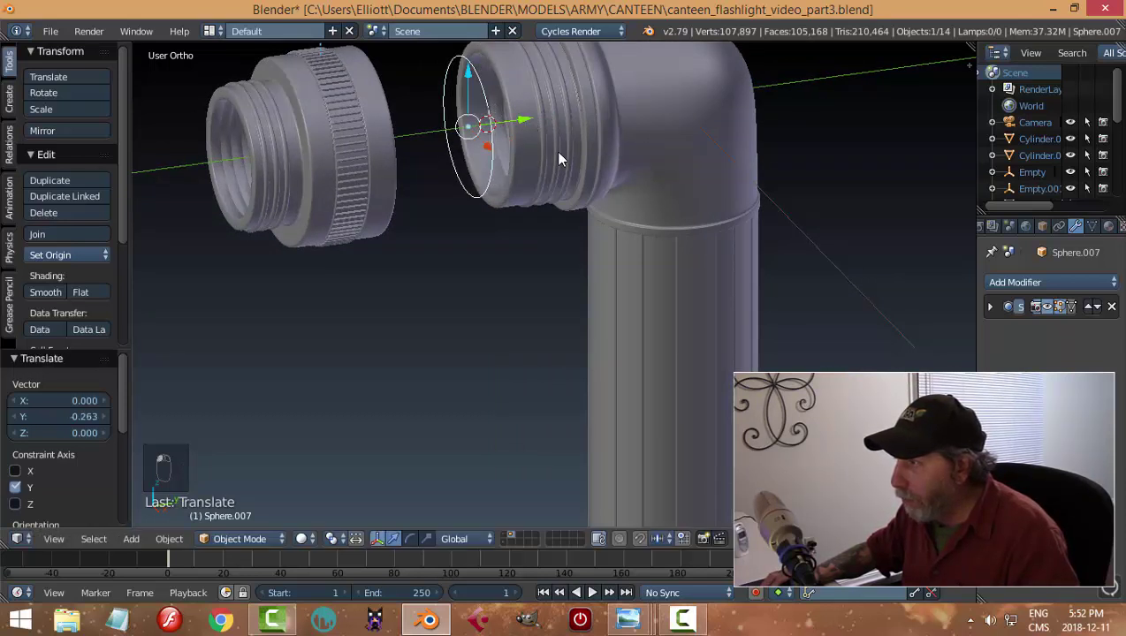
pyautogui.moveTo(557, 158)
pyautogui.mouseDown(button='middle')
pyautogui.moveTo(527, 189)
pyautogui.moveTo(548, 146)
pyautogui.mouseUp(button='middle')
pyautogui.moveTo(541, 135); pyautogui.dragTo(515, 152)
pyautogui.moveTo(515, 151); pyautogui.dragTo(510, 163, button='middle')
pyautogui.scroll(-2, 509, 161)
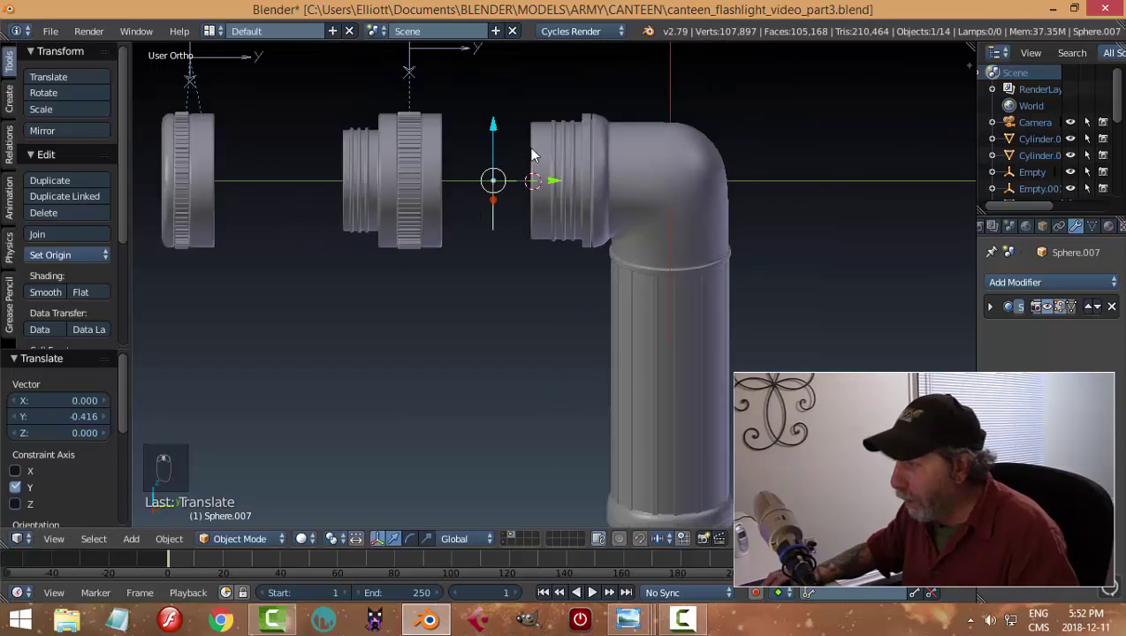
# In right view, move the loop about -0.244 along Y and snap the 3D cursor to it.
pyautogui.press('KP_3')
pyautogui.moveTo(553, 226); pyautogui.dragTo(541, 226)
pyautogui.hotkey('shift', 's')
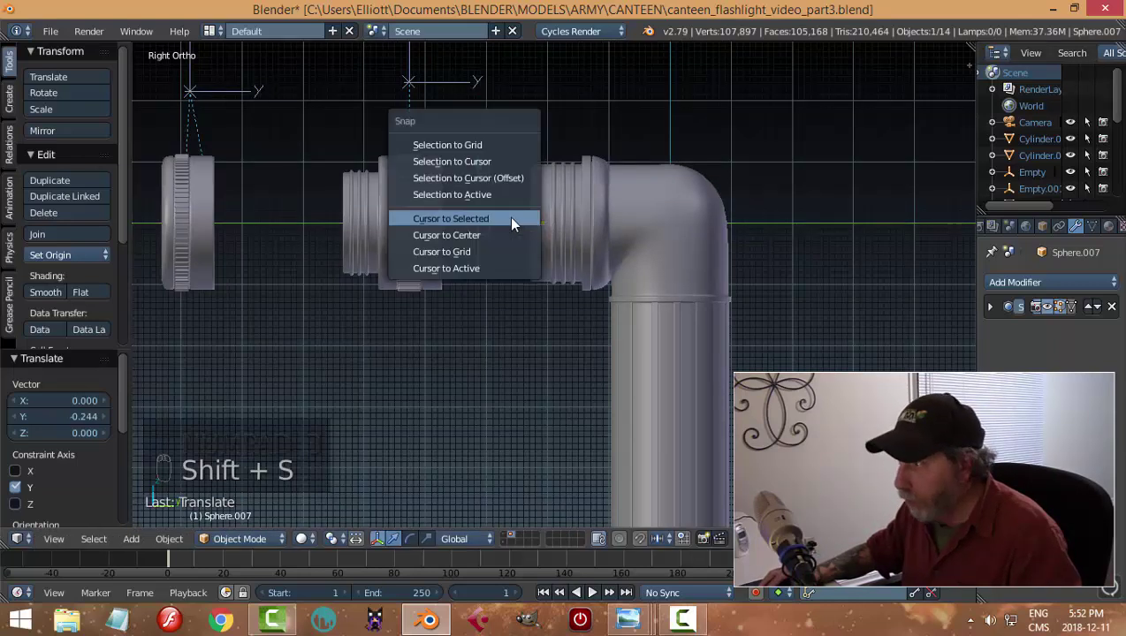
pyautogui.click(508, 218)
pyautogui.moveTo(508, 229); pyautogui.dragTo(539, 292, button='middle')
pyautogui.scroll(3, 539, 292)
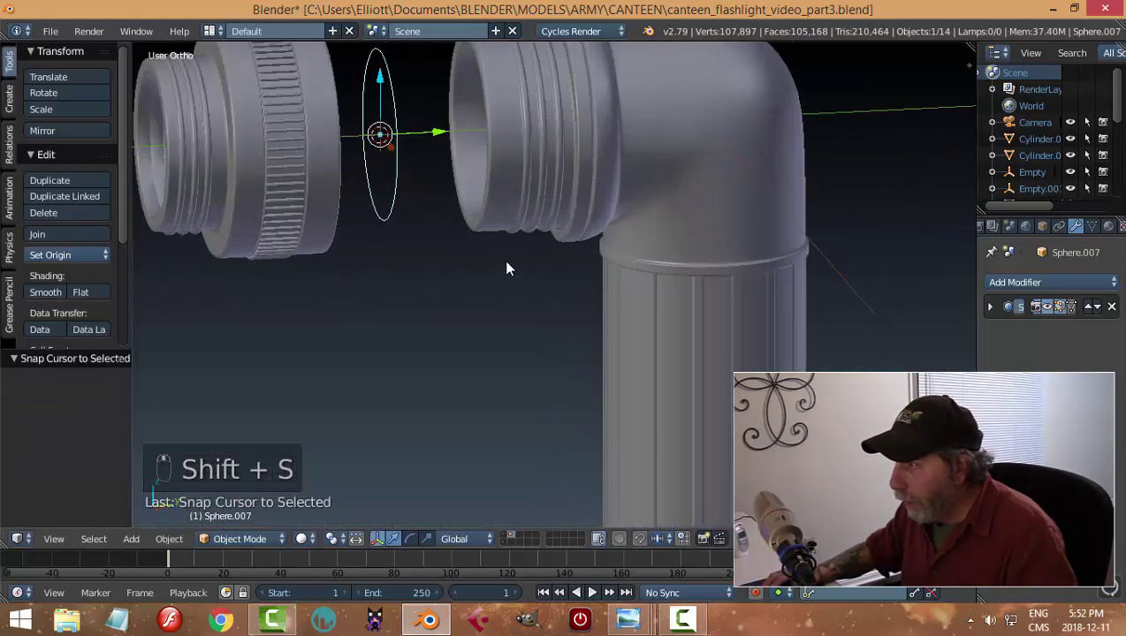
pyautogui.press('Tab')
pyautogui.press('a')
pyautogui.press('a')
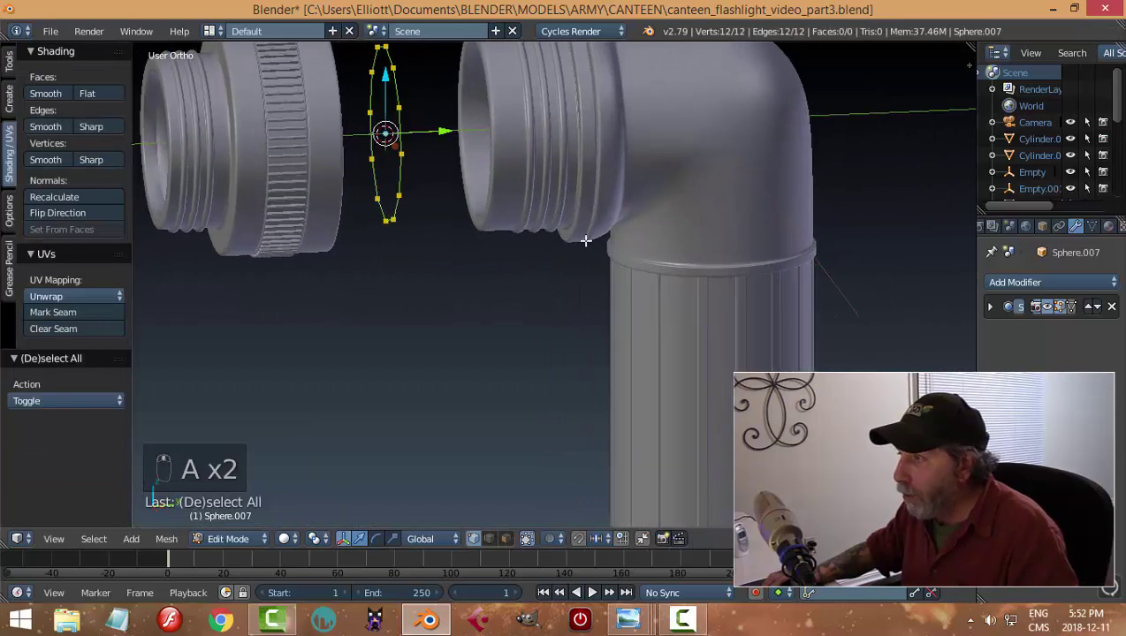
pyautogui.moveTo(561, 242)
pyautogui.mouseDown(button='middle')
pyautogui.moveTo(603, 248)
pyautogui.moveTo(575, 247)
pyautogui.mouseUp(button='middle')
pyautogui.press('Tab')
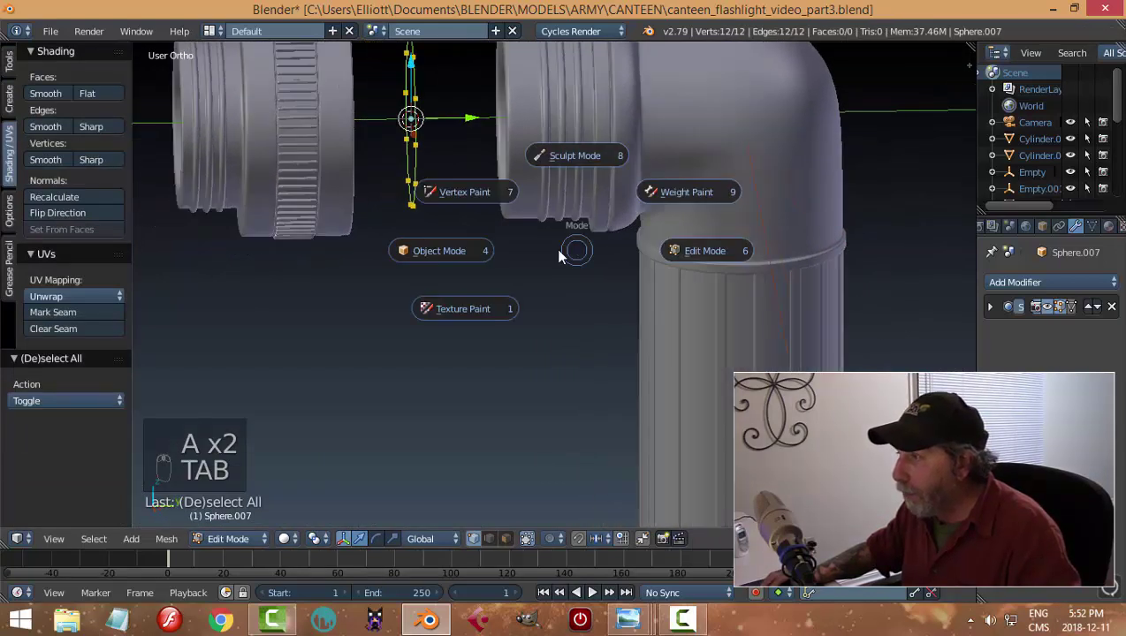
pyautogui.scroll(-3, 394, 185)
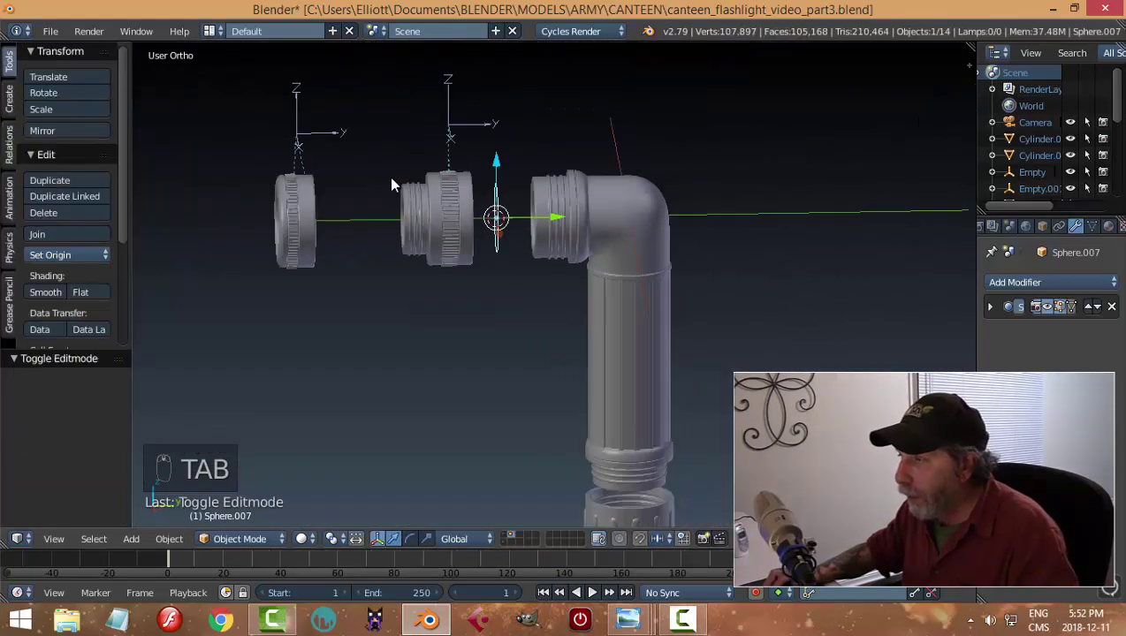
# Hide the threaded collar and its knurled band.
pyautogui.rightClick(469, 204)
pyautogui.scroll(2, 465, 205)
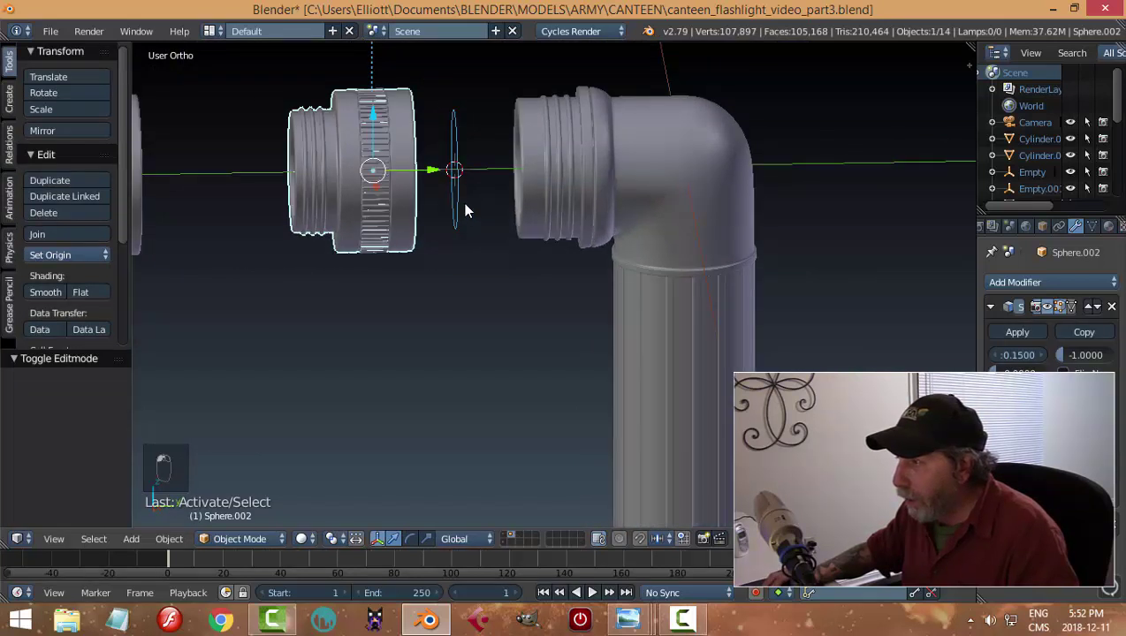
pyautogui.press('h')
pyautogui.rightClick(408, 196)
pyautogui.press('h')
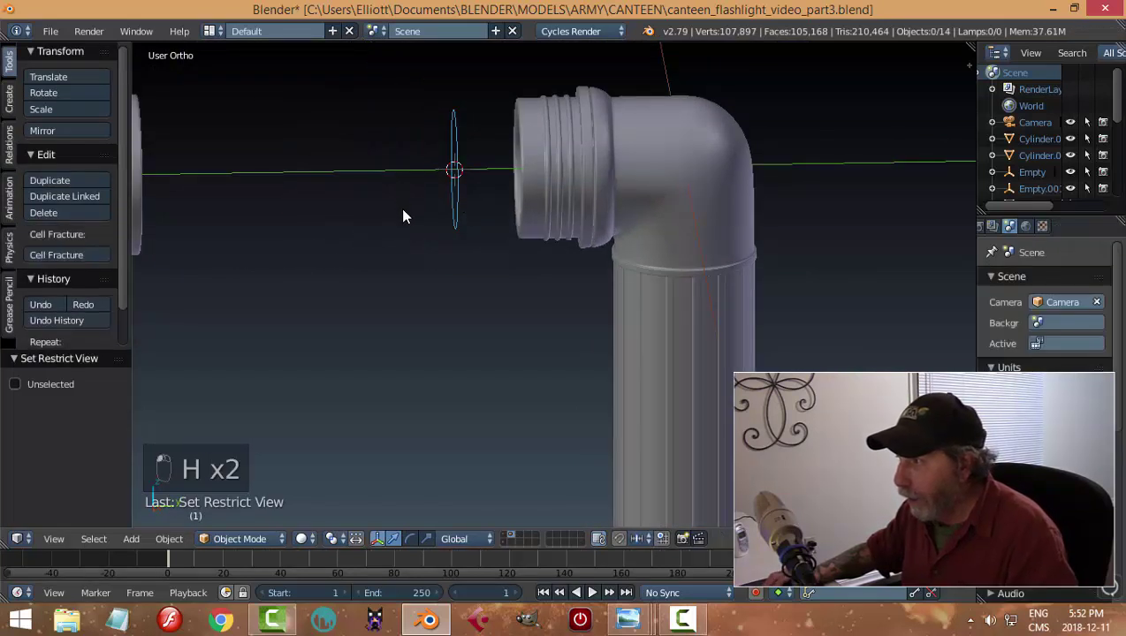
# Extrude the separated loop inward, scaling the new edge to about 0.29 to form a flat disc with a central hole.
pyautogui.moveTo(402, 215); pyautogui.dragTo(442, 210, button='middle')
pyautogui.rightClick(432, 173)
pyautogui.press('Tab')
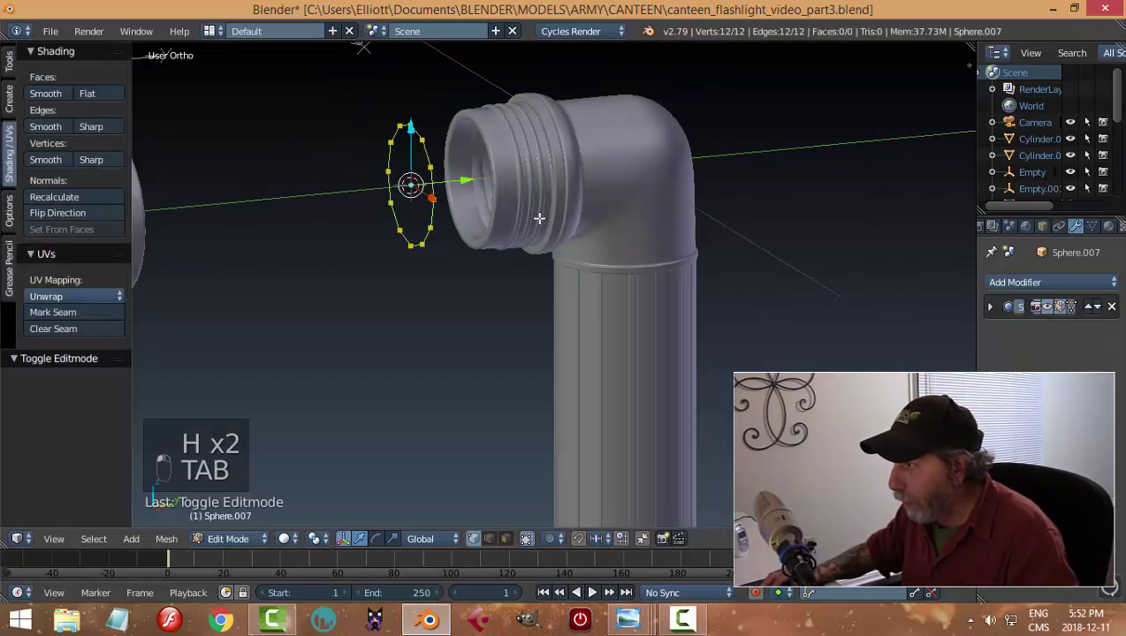
pyautogui.scroll(3, 481, 219)
pyautogui.moveTo(482, 220); pyautogui.dragTo(497, 233, button='middle')
pyautogui.keyDown('shift'); pyautogui.moveTo(472, 151); pyautogui.dragTo(533, 267, button='middle'); pyautogui.keyUp('shift')
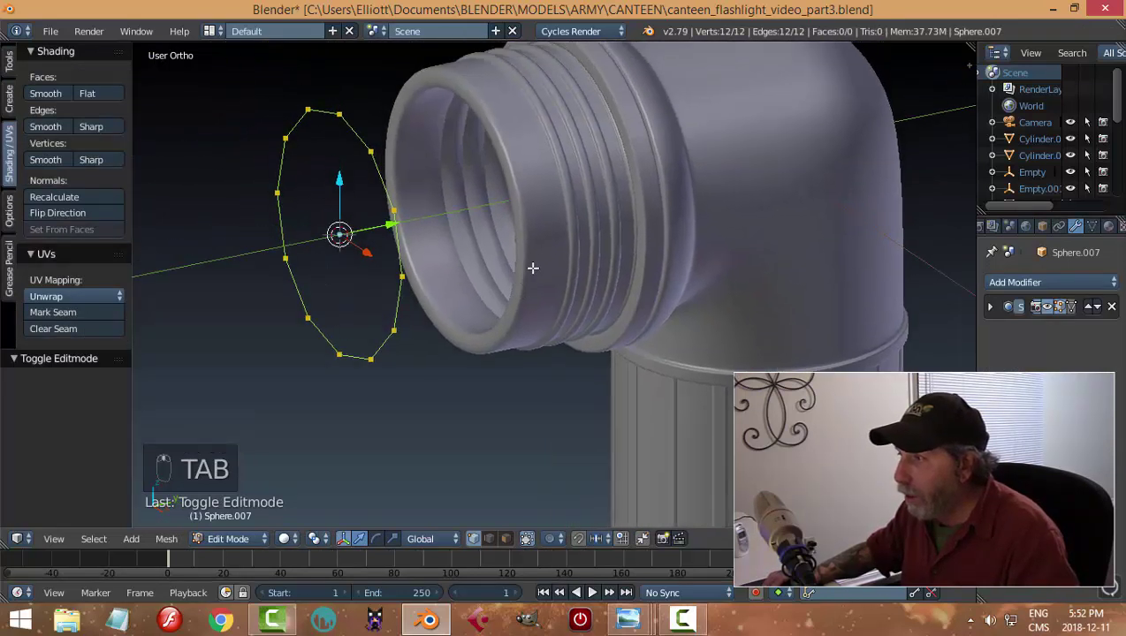
pyautogui.press('e')
pyautogui.press('s')
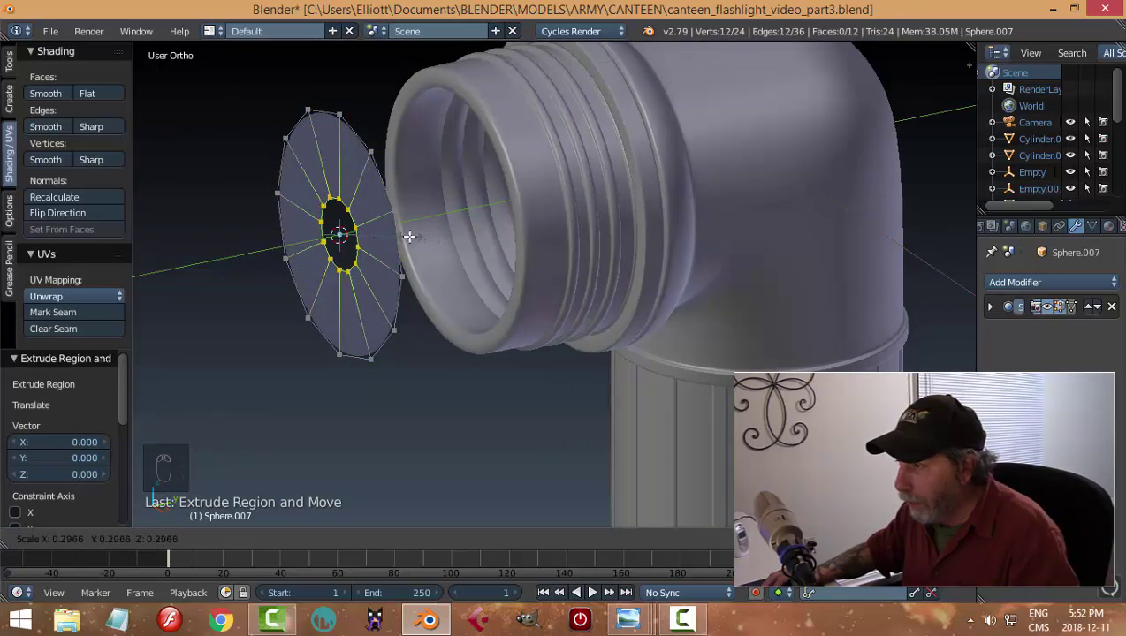
pyautogui.click(407, 237)
# Move the inner edge loop about 0.49 along Y toward the elbow to shape the disc into a cone.
pyautogui.moveTo(477, 238); pyautogui.dragTo(431, 247, button='middle')
pyautogui.press('g')
pyautogui.press('y')
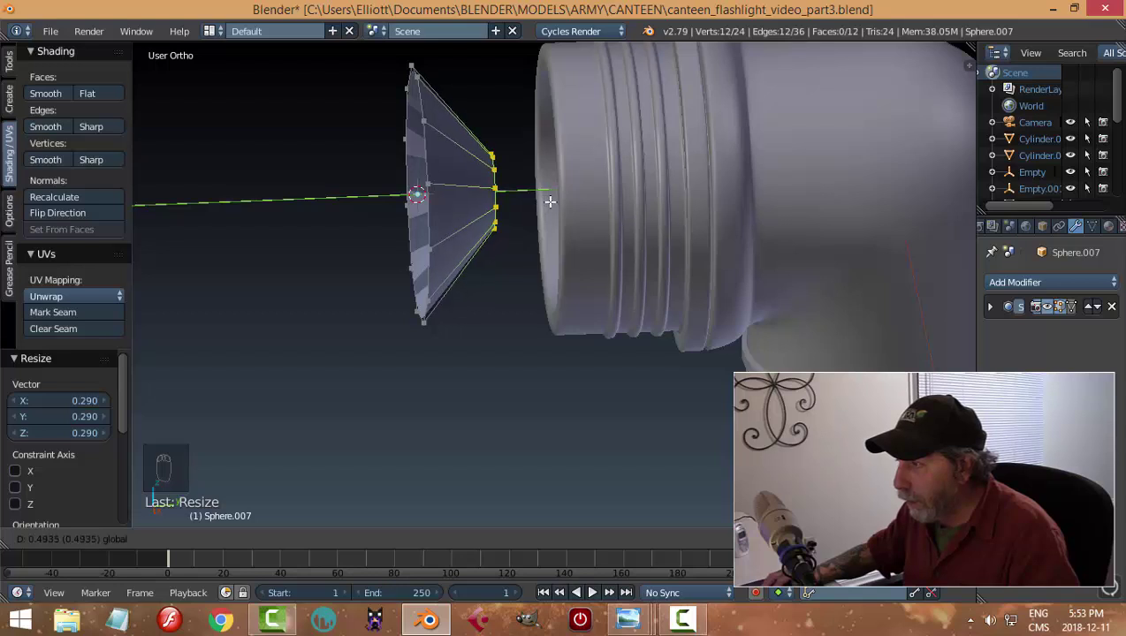
pyautogui.click(547, 200)
pyautogui.moveTo(548, 200); pyautogui.dragTo(526, 241, button='middle')
# Extrude the cone's wide rim loop slightly away from the elbow along Y to form a narrow lip, and return to Object Mode.
pyautogui.press('a')
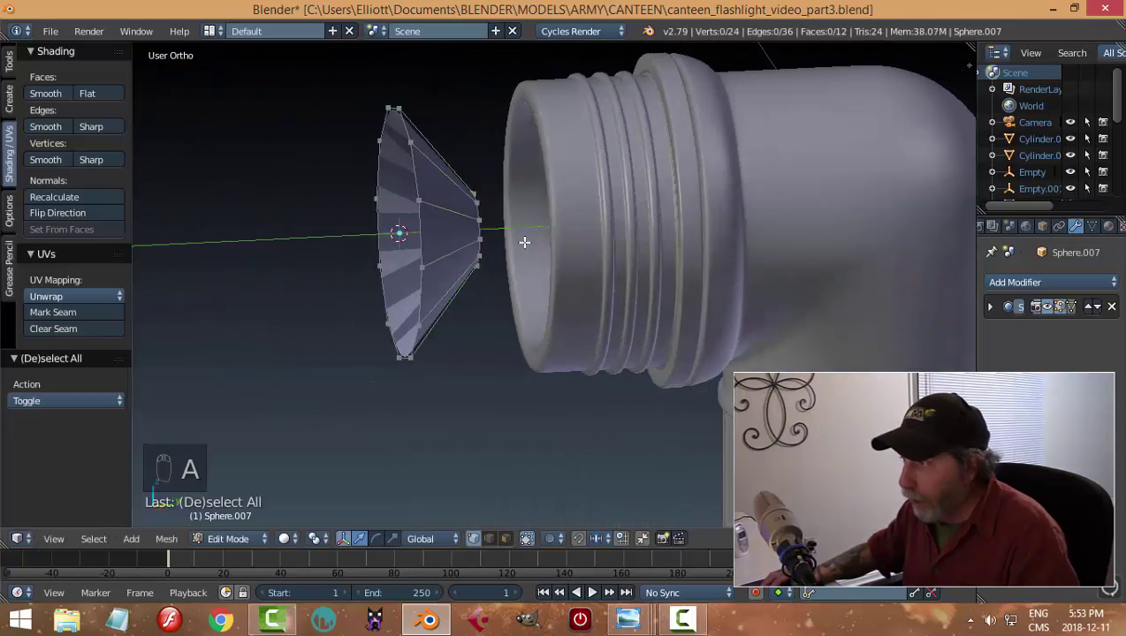
pyautogui.keyDown('alt'); pyautogui.rightClick(414, 162); pyautogui.keyUp('alt')
pyautogui.moveTo(414, 162); pyautogui.dragTo(446, 240, button='middle')
pyautogui.scroll(3, 515, 244)
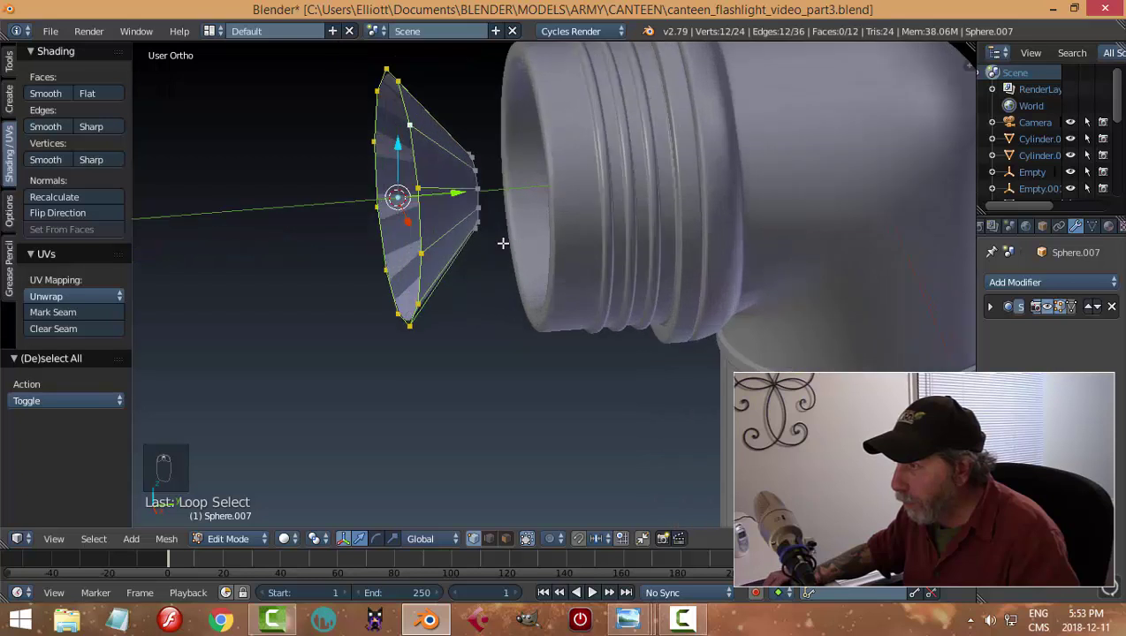
pyautogui.scroll(-1, 502, 242)
pyautogui.press('e')
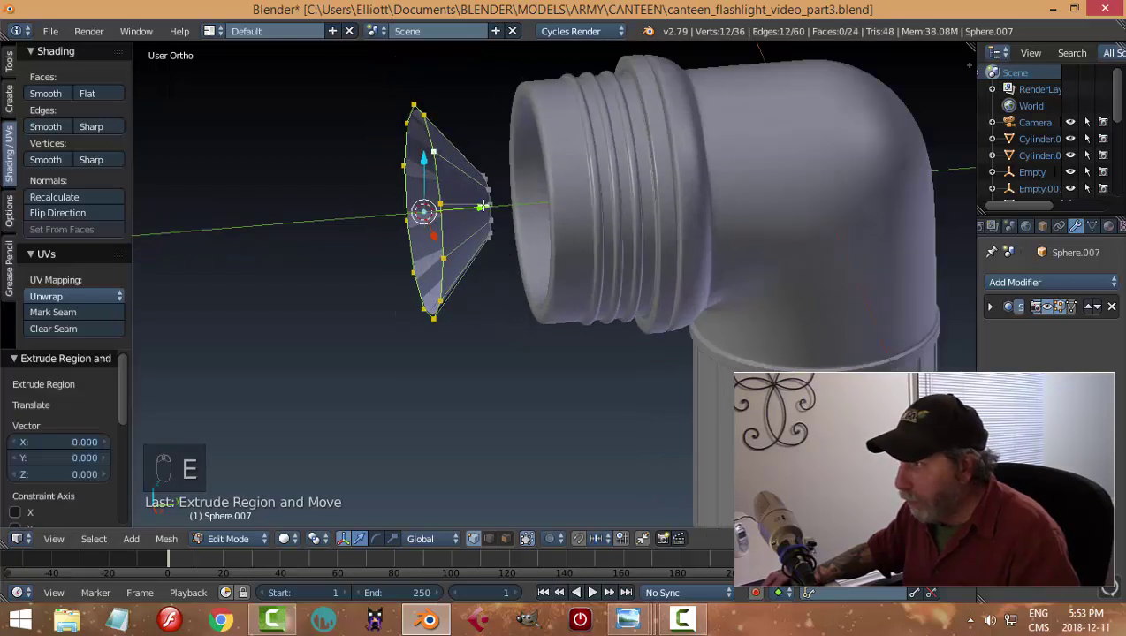
pyautogui.click(478, 205)
pyautogui.press('a')
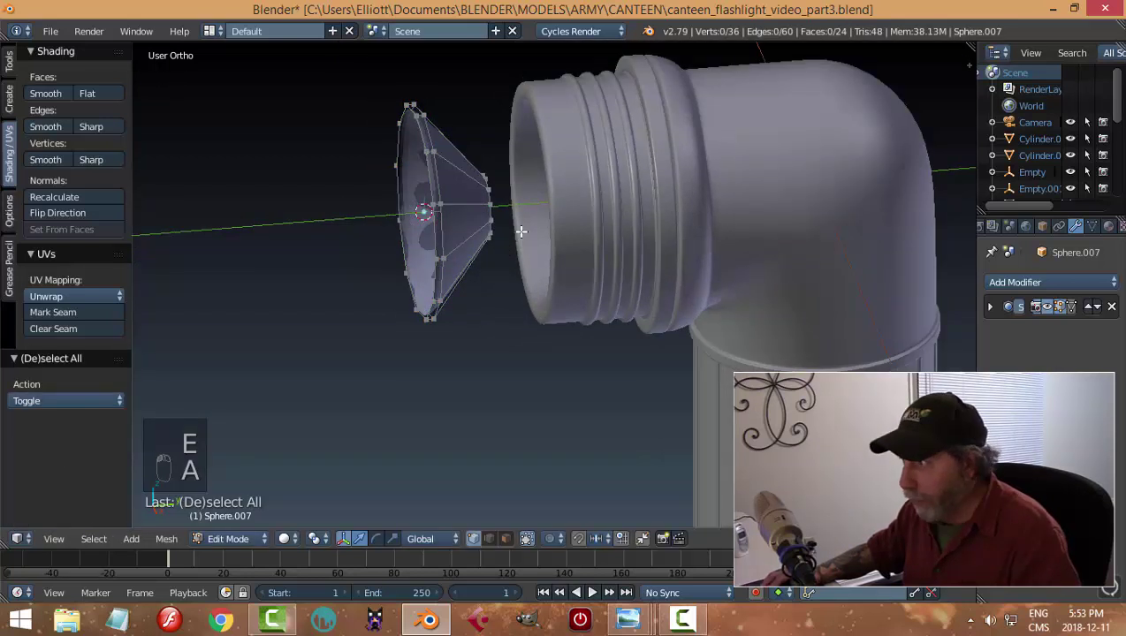
pyautogui.press('Tab')
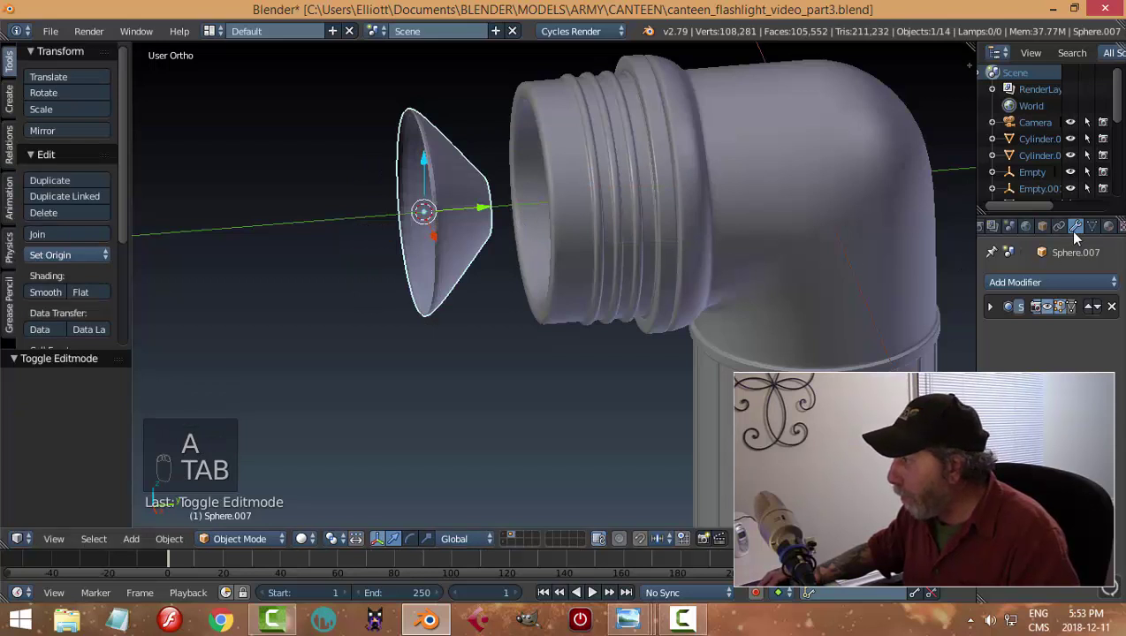
# Add a Solidify modifier to the cone, place it above the subdivision modifier, and set its thickness to 0.1.
pyautogui.click(1016, 281)
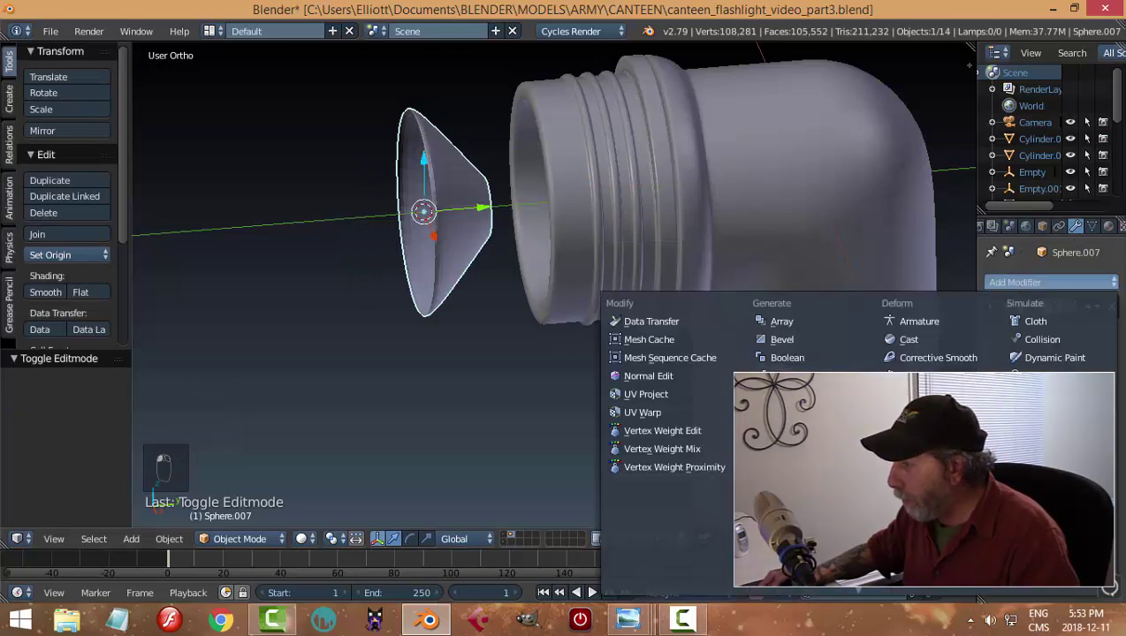
pyautogui.click(711, 530)
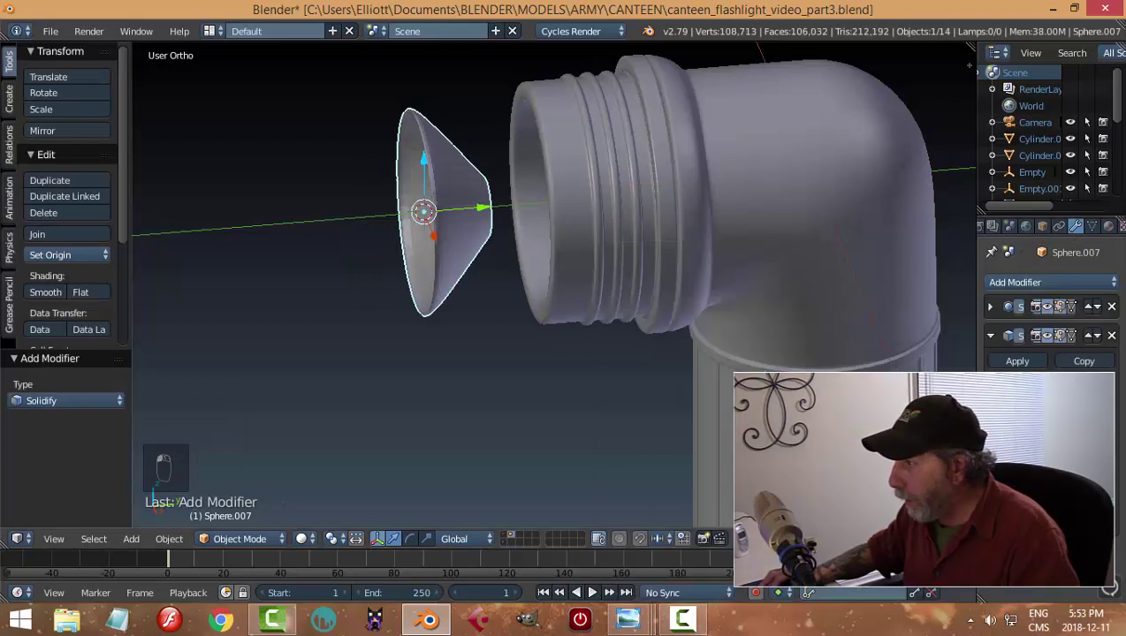
pyautogui.click(1088, 337)
pyautogui.click(1018, 356)
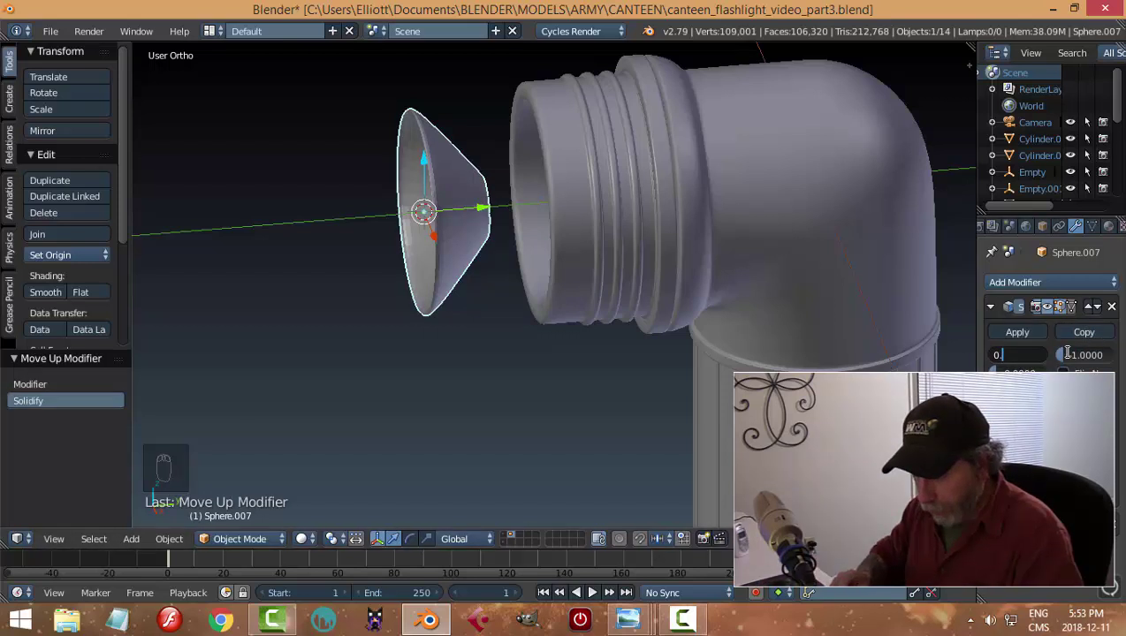
pyautogui.write('0.1')
pyautogui.press('Return')
pyautogui.scroll(3, 528, 322)
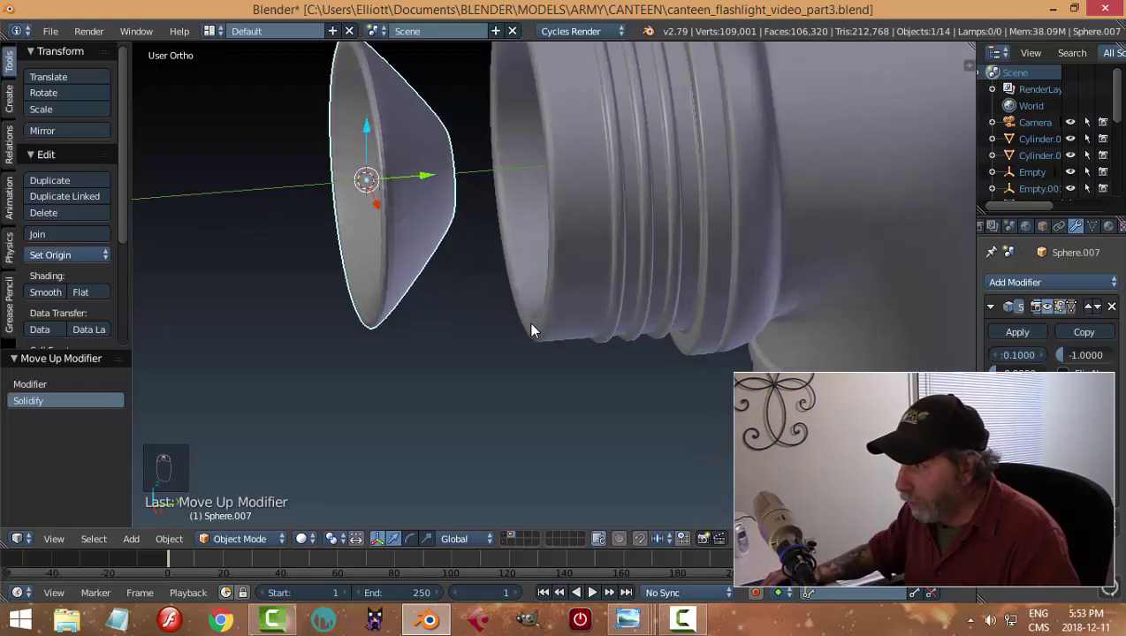
# Extrude the cone's small end loop about 0.242 along Y toward the elbow to form a short cylindrical neck.
pyautogui.moveTo(528, 322); pyautogui.dragTo(447, 311, button='middle')
pyautogui.press('Tab')
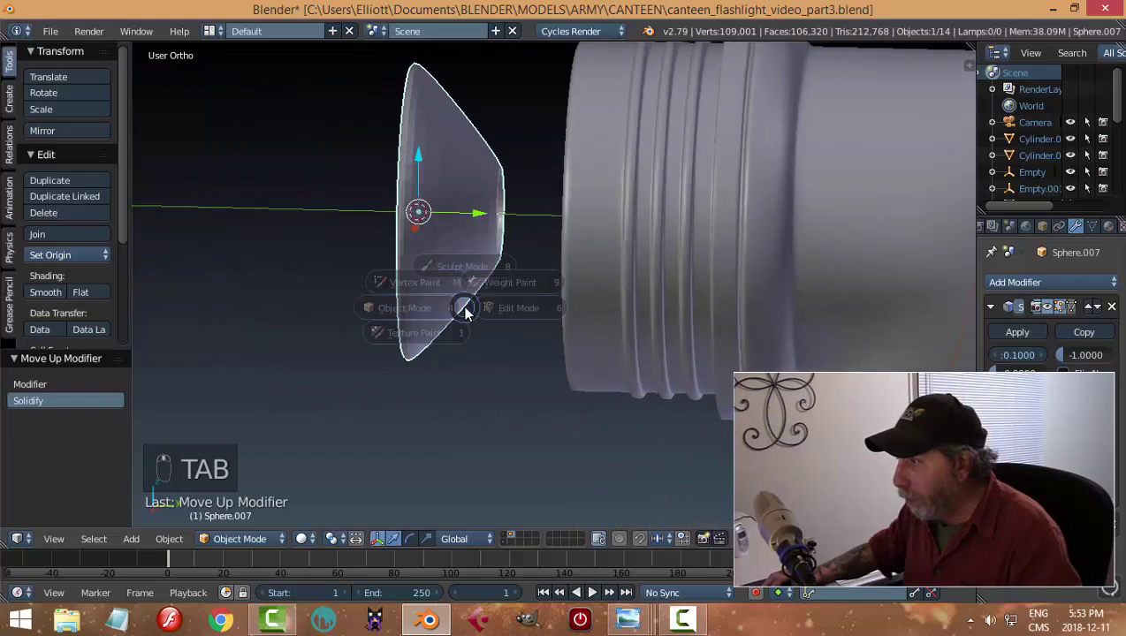
pyautogui.scroll(3, 554, 296)
pyautogui.keyDown('alt'); pyautogui.click(472, 164); pyautogui.keyUp('alt')
pyautogui.moveTo(471, 164); pyautogui.dragTo(535, 253, button='middle')
pyautogui.press('e')
pyautogui.rightClick(497, 191)
pyautogui.press('e')
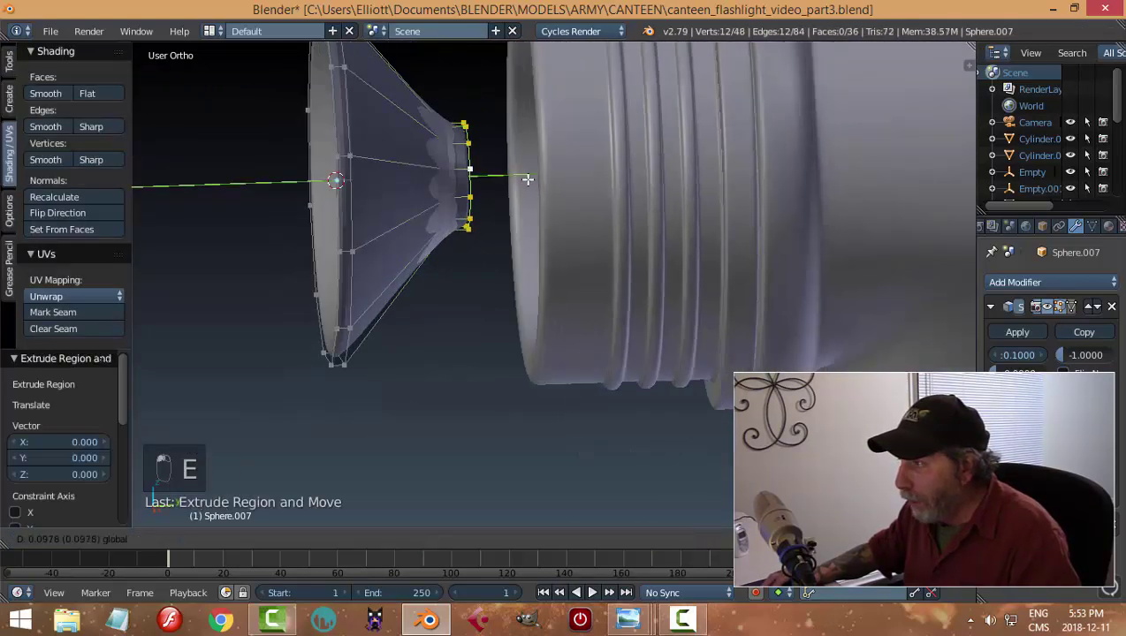
pyautogui.click(557, 181)
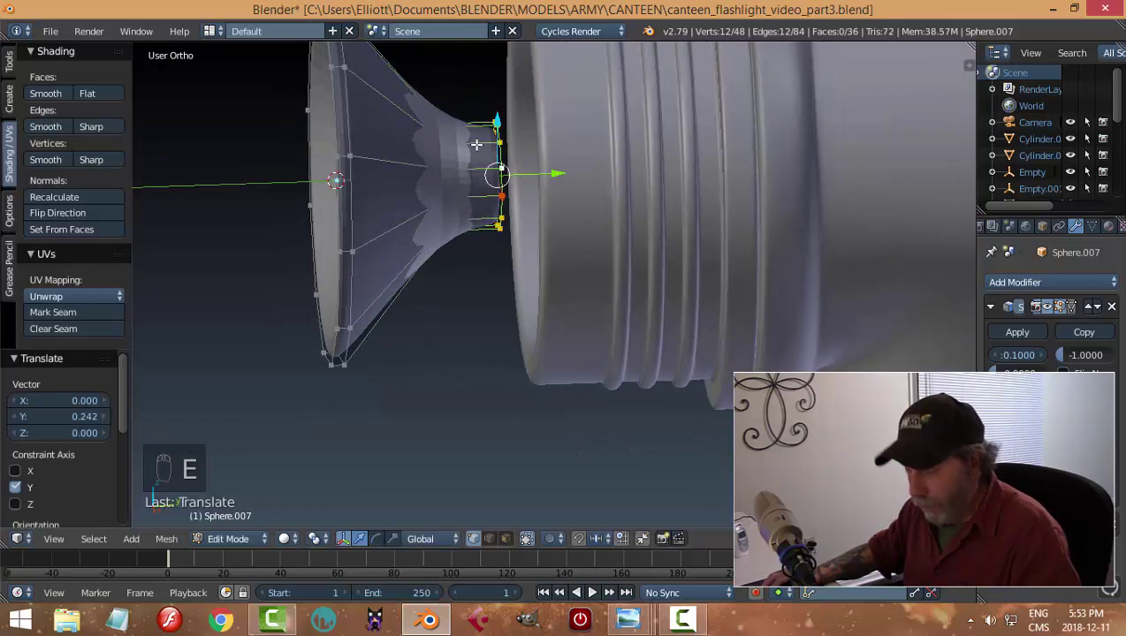
pyautogui.hotkey('ctrl', 'r')
pyautogui.click(500, 159)
pyautogui.click(501, 159)
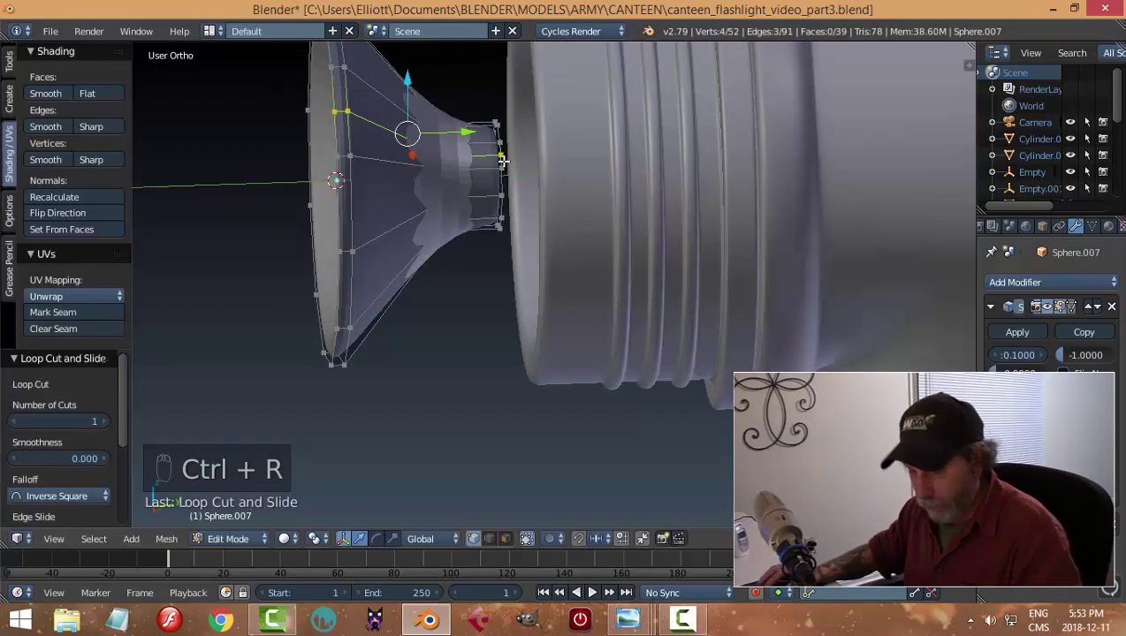
pyautogui.hotkey('ctrl', 'z')
# Add supporting edge loops on both sides of the joint between cone and neck, and one near the neck's open end.
pyautogui.hotkey('ctrl', 'r')
pyautogui.click(478, 141)
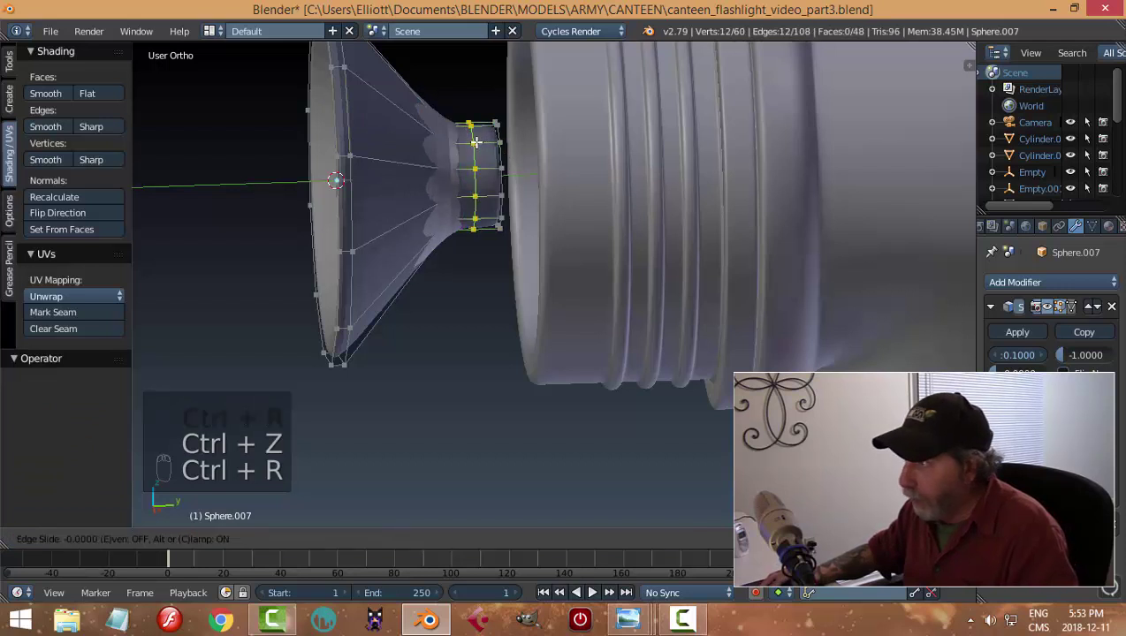
pyautogui.click(458, 139)
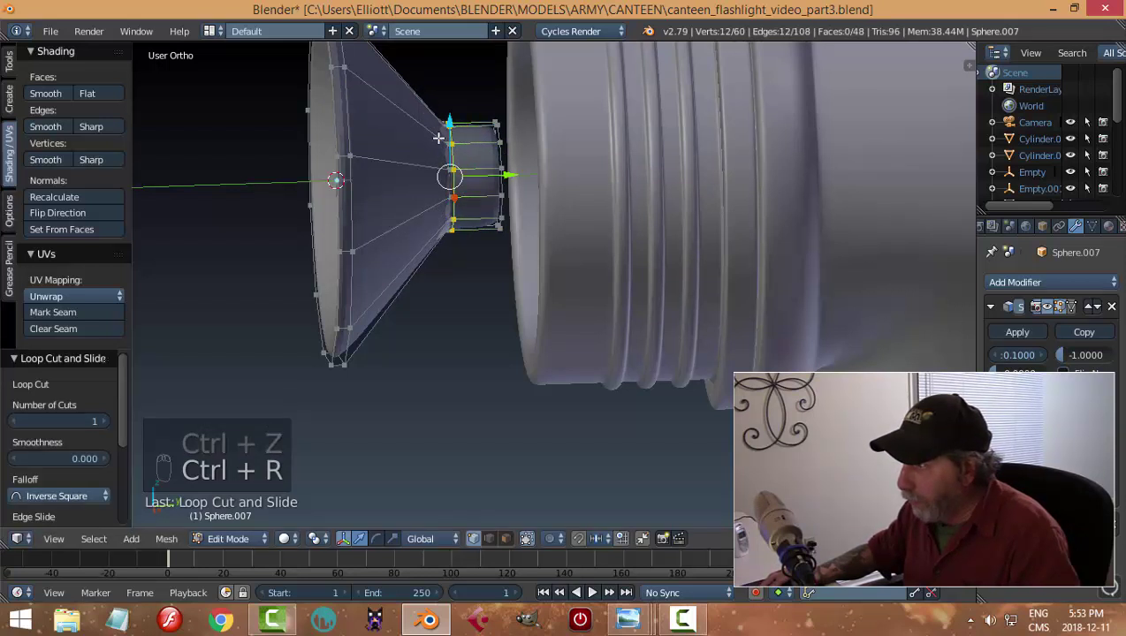
pyautogui.hotkey('ctrl', 'r')
pyautogui.click(439, 150)
pyautogui.click(488, 159)
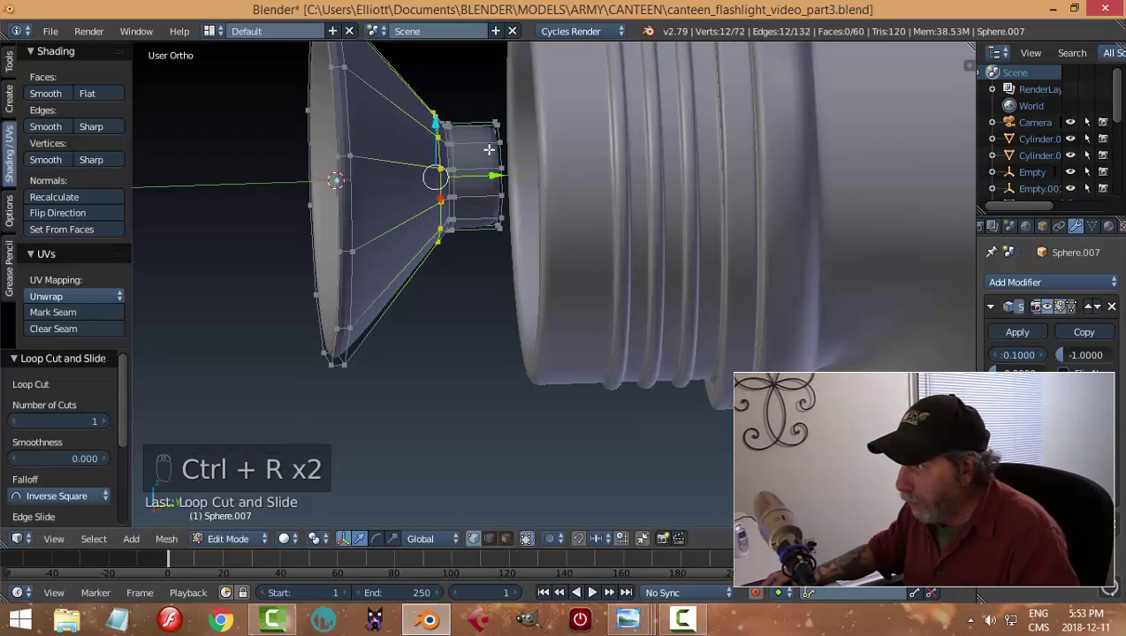
pyautogui.hotkey('ctrl', 'r')
pyautogui.click(491, 141)
pyautogui.click(507, 146)
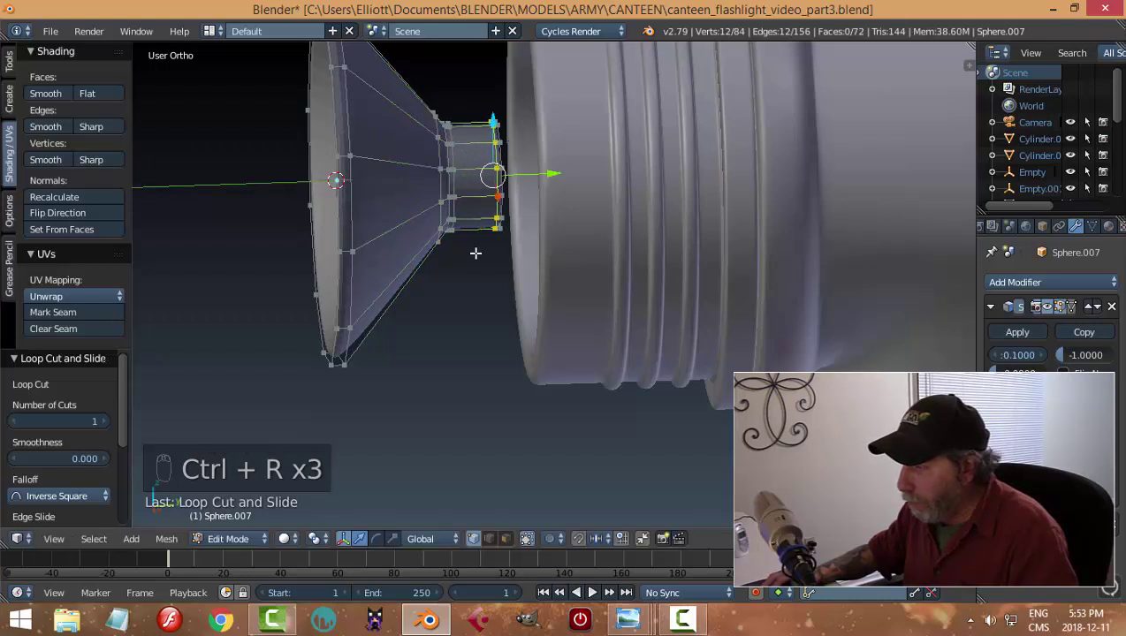
# Return to Object Mode and apply smooth shading to the reflector.
pyautogui.press('a')
pyautogui.press('Tab')
pyautogui.click(424, 239)
pyautogui.moveTo(424, 239); pyautogui.dragTo(134, 202, button='middle')
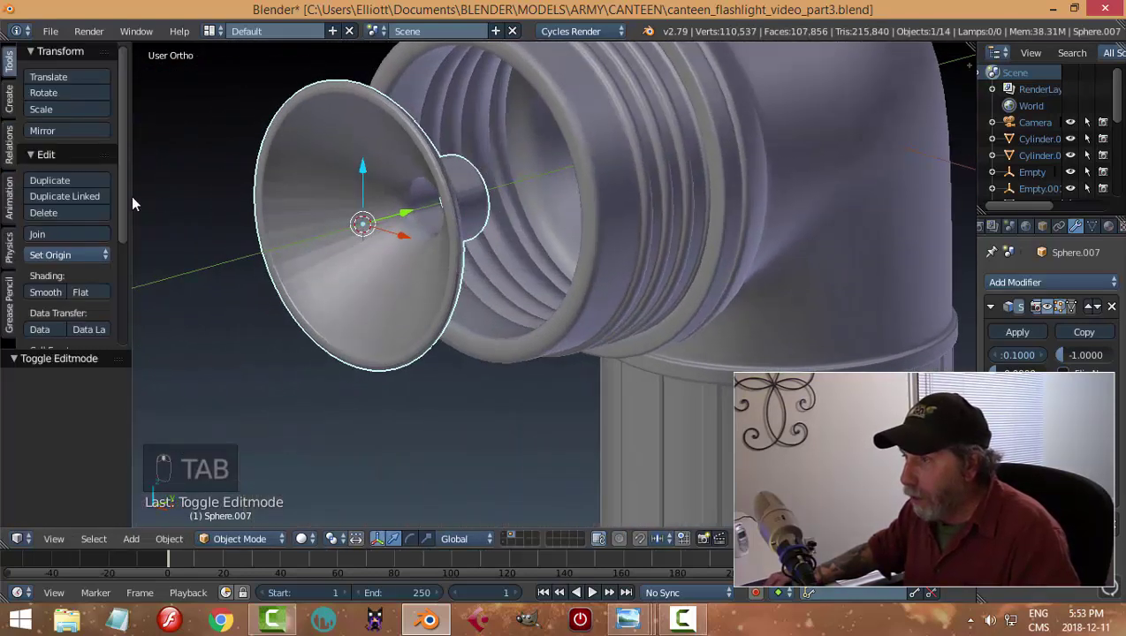
pyautogui.click(46, 293)
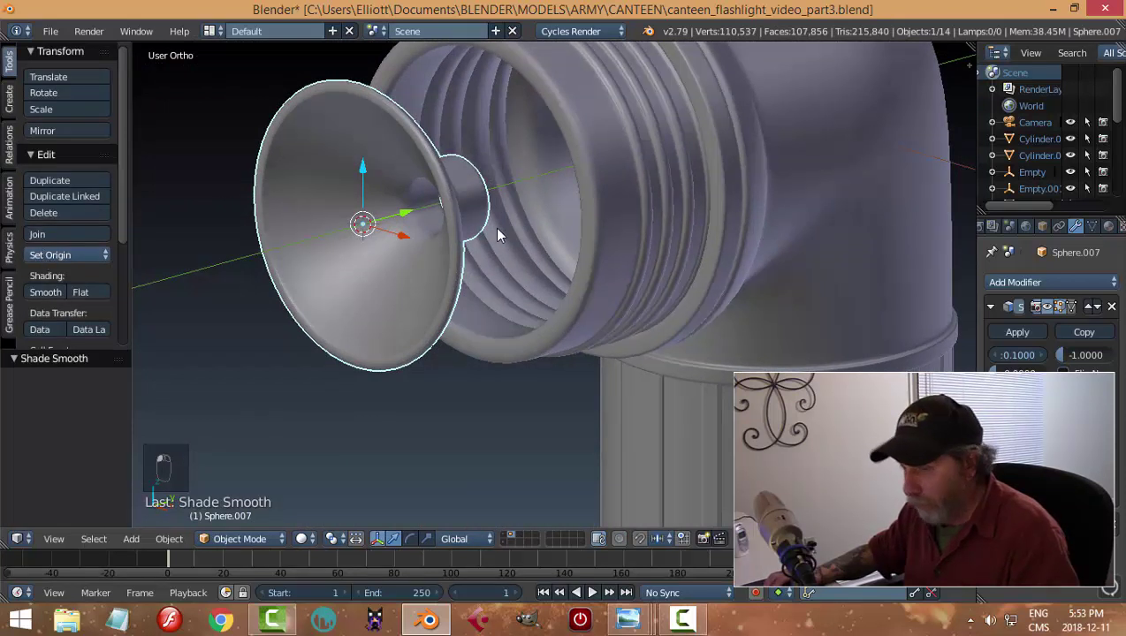
pyautogui.press('a')
# Slide the reflector along Y into the threaded opening of the elbow and check how it fits.
pyautogui.moveTo(522, 210); pyautogui.dragTo(513, 232, button='middle')
pyautogui.rightClick(537, 240)
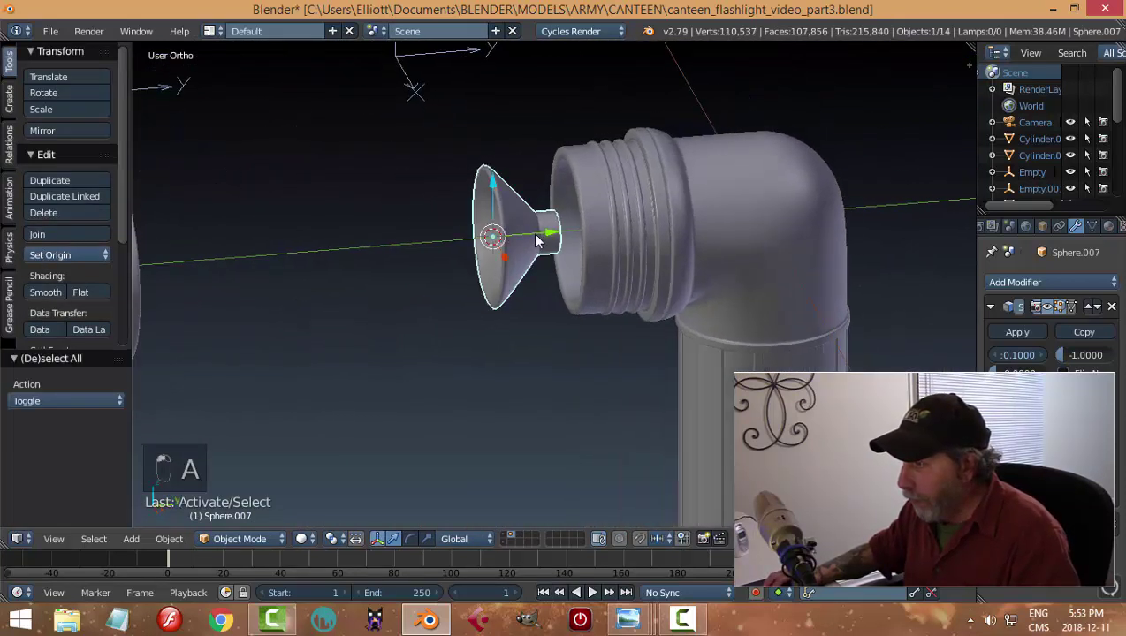
pyautogui.moveTo(550, 237); pyautogui.dragTo(600, 242)
pyautogui.moveTo(601, 242); pyautogui.dragTo(547, 258, button='middle')
pyautogui.press('a')
pyautogui.scroll(-3, 545, 256)
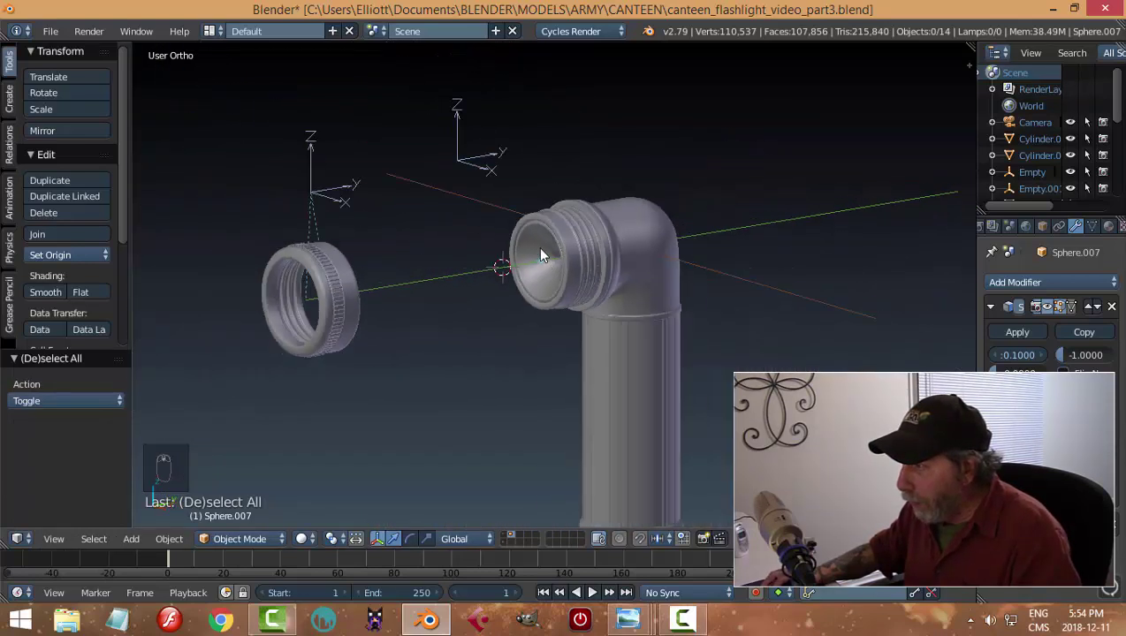
# Move the reflector about -2.075 along Y, out of the elbow opening.
pyautogui.rightClick(538, 249)
pyautogui.moveTo(588, 255); pyautogui.dragTo(503, 272)
pyautogui.scroll(3, 496, 290)
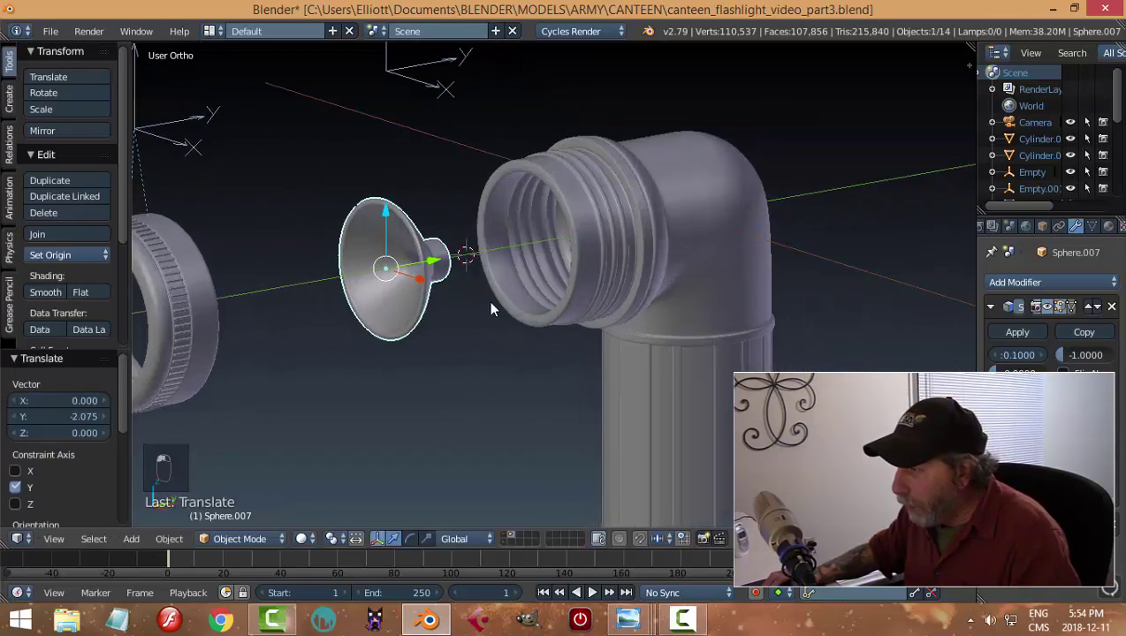
pyautogui.moveTo(489, 301)
pyautogui.mouseDown(button='middle')
pyautogui.moveTo(465, 293)
pyautogui.moveTo(455, 261)
pyautogui.moveTo(518, 261)
pyautogui.mouseUp(button='middle')
pyautogui.scroll(3, 482, 280)
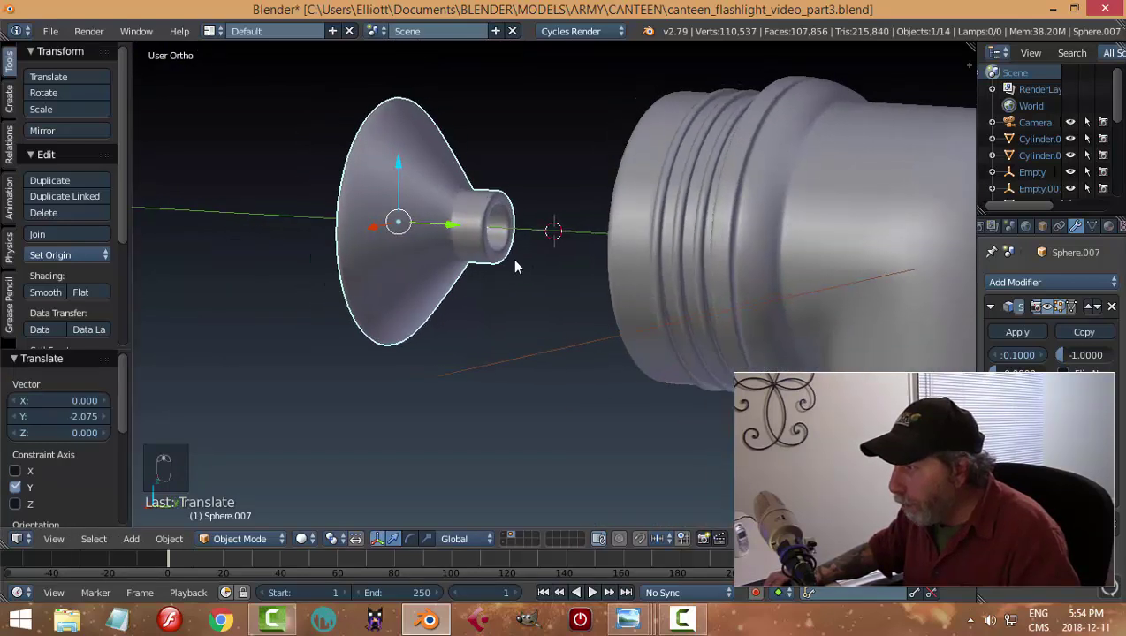
# In edge select mode, duplicate the edge loop at the neck's open end in place and separate it into its own object.
pyautogui.press('Tab')
pyautogui.scroll(2, 495, 252)
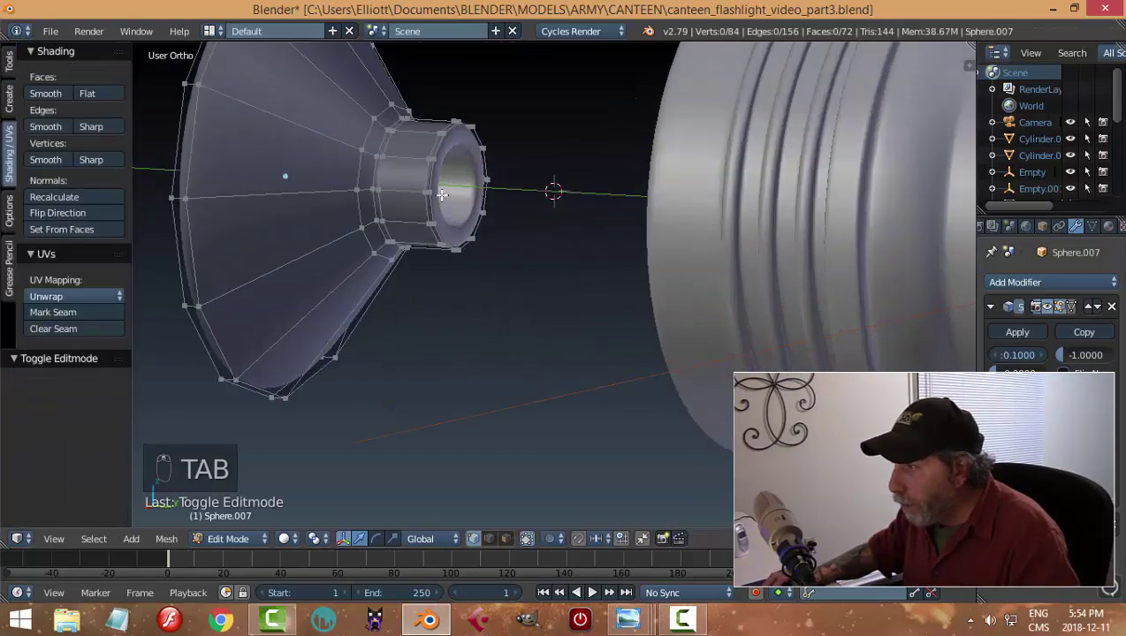
pyautogui.press('a')
pyautogui.press('a')
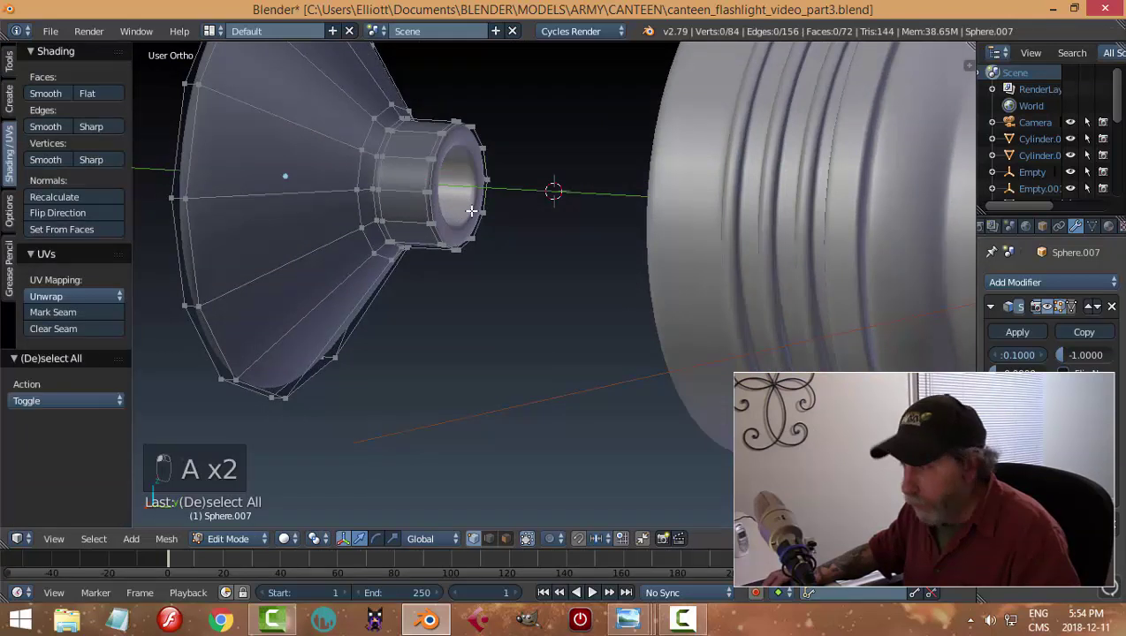
pyautogui.hotkey('ctrl', 'Tab')
pyautogui.click(462, 227)
pyautogui.keyDown('alt'); pyautogui.rightClick(446, 159); pyautogui.keyUp('alt')
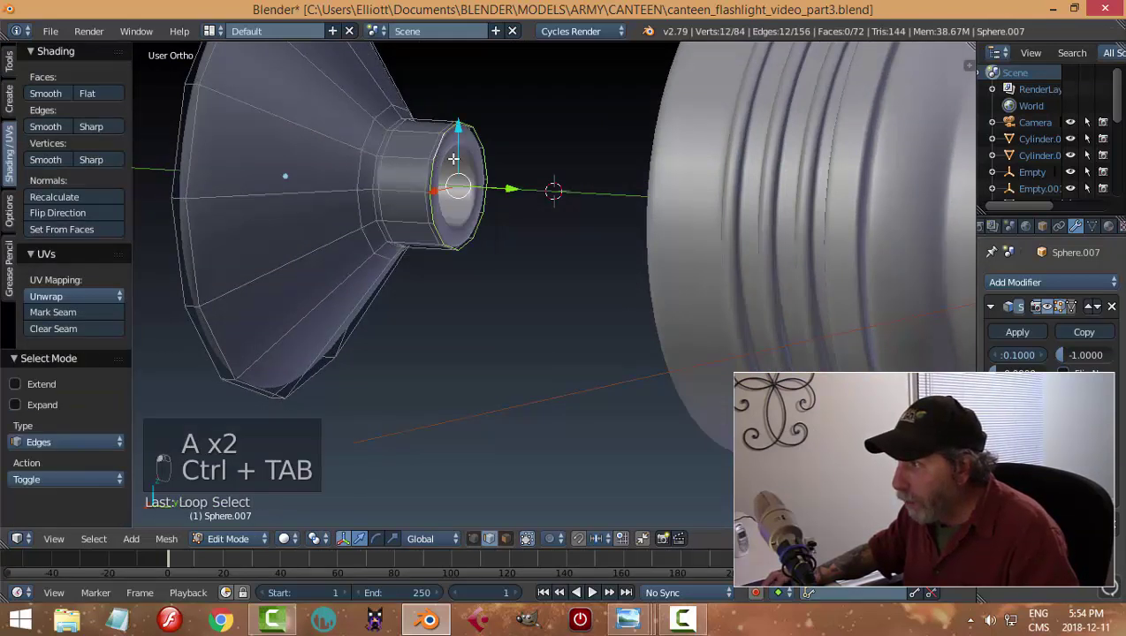
pyautogui.moveTo(455, 158); pyautogui.dragTo(557, 196, button='middle')
pyautogui.hotkey('shift', 'd')
pyautogui.rightClick(557, 199)
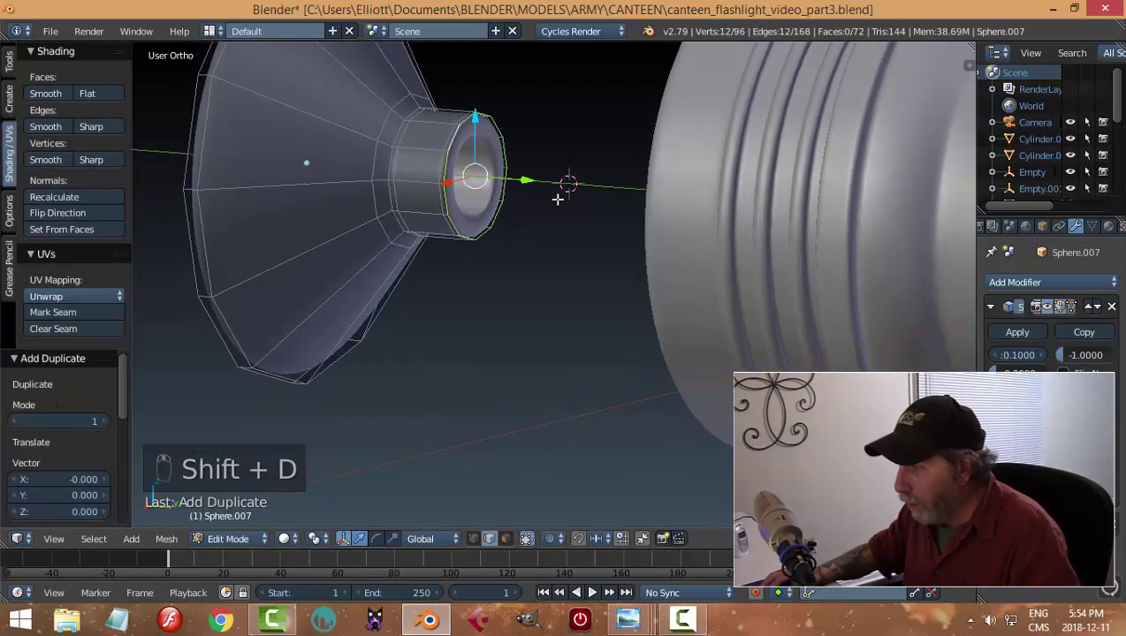
pyautogui.press('p')
pyautogui.click(543, 177)
# In Object Mode, set the separated ring's origin to its geometry and snap the 3D cursor to it.
pyautogui.press('Tab')
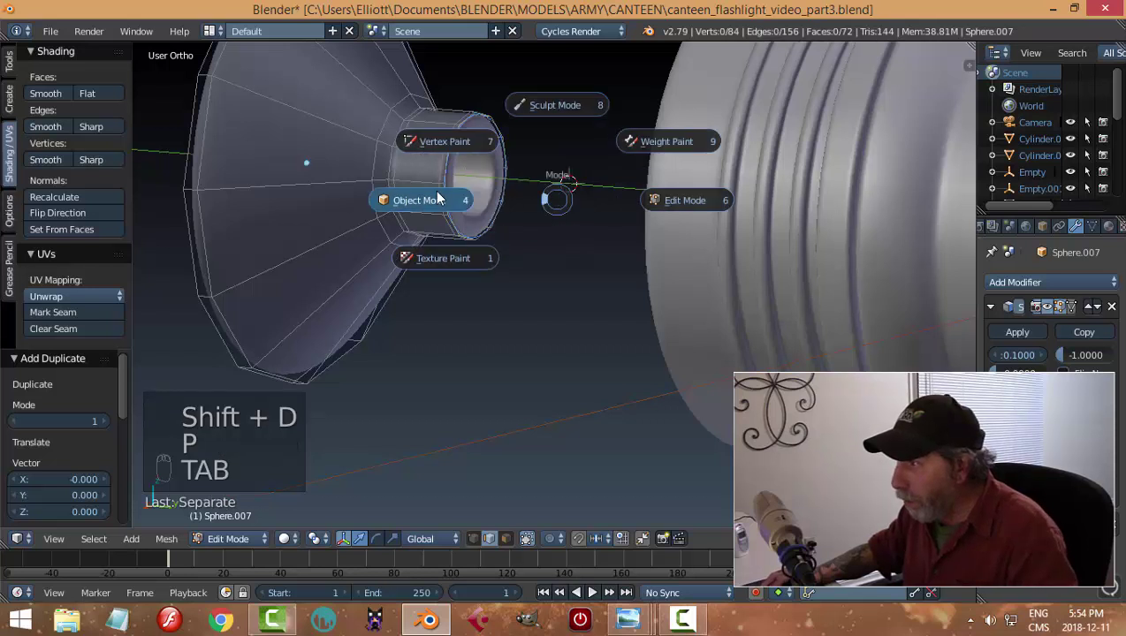
pyautogui.click(432, 196)
pyautogui.rightClick(448, 168)
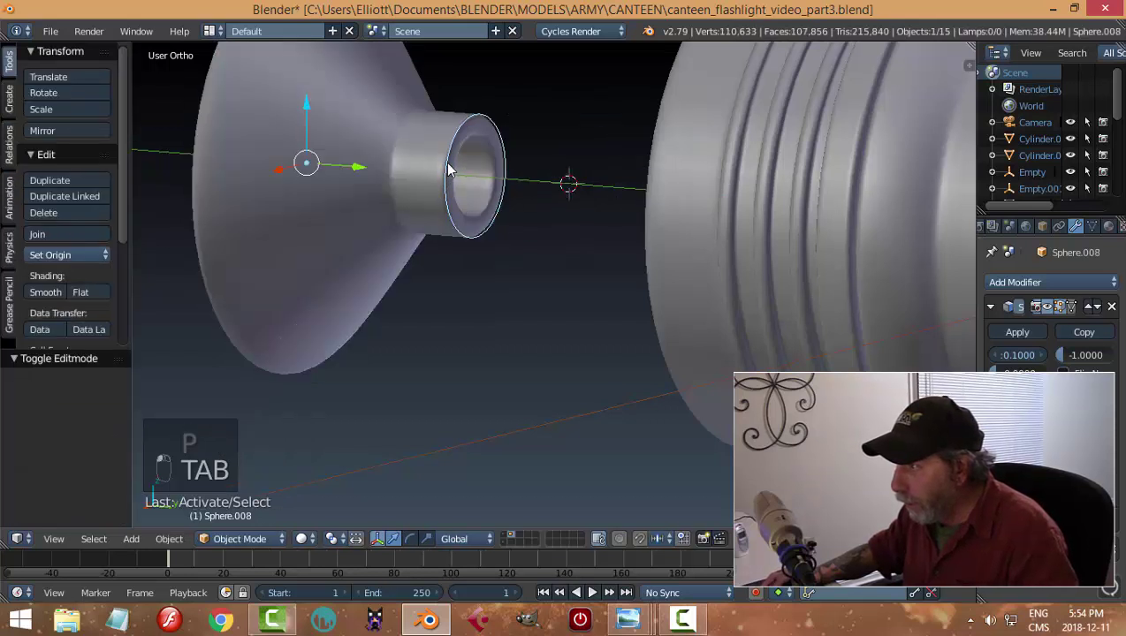
pyautogui.click(71, 254)
pyautogui.click(226, 287)
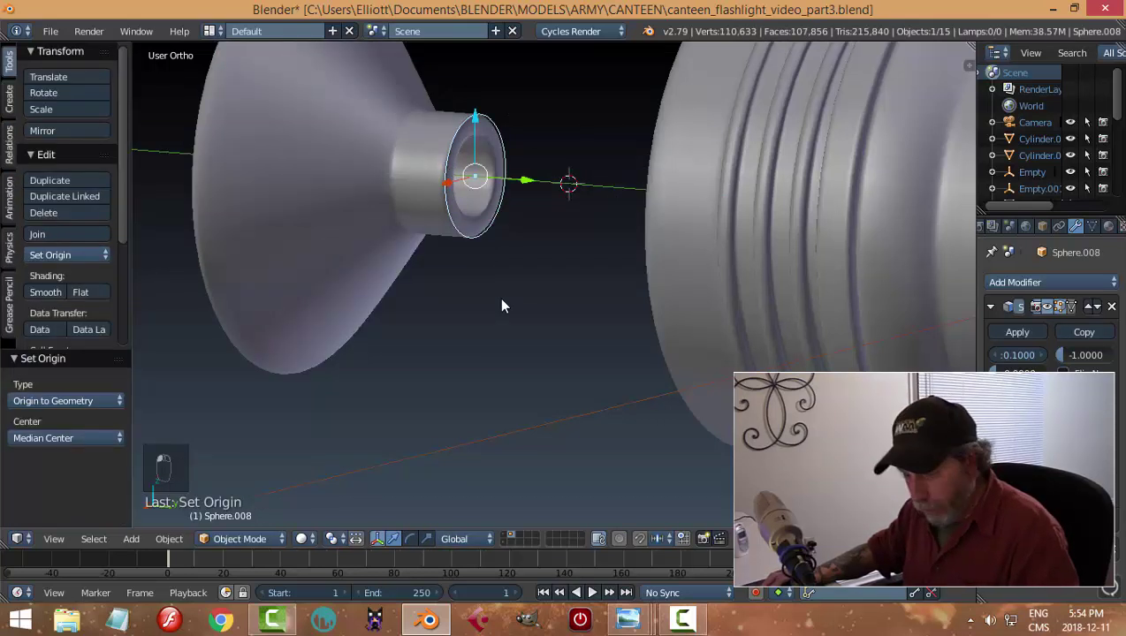
pyautogui.hotkey('shift', 's')
pyautogui.click(500, 299)
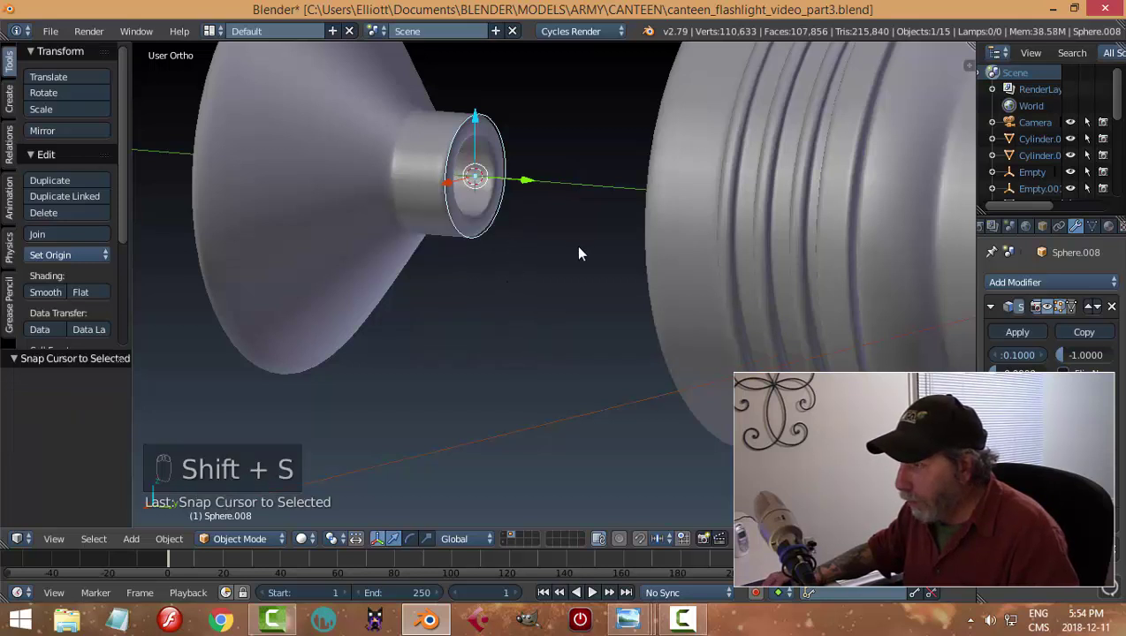
# Scale the separated ring to about 0.636 so it fits inside the neck, and remove its Solidify modifier.
pyautogui.moveTo(579, 254); pyautogui.dragTo(579, 198, button='middle')
pyautogui.press('s')
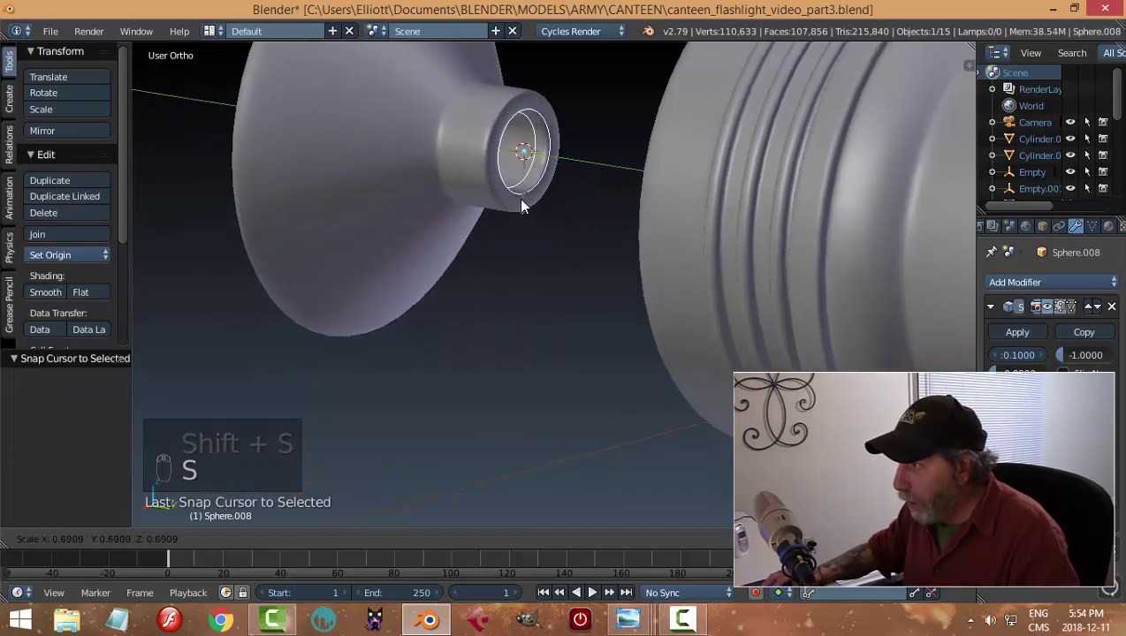
pyautogui.click(516, 195)
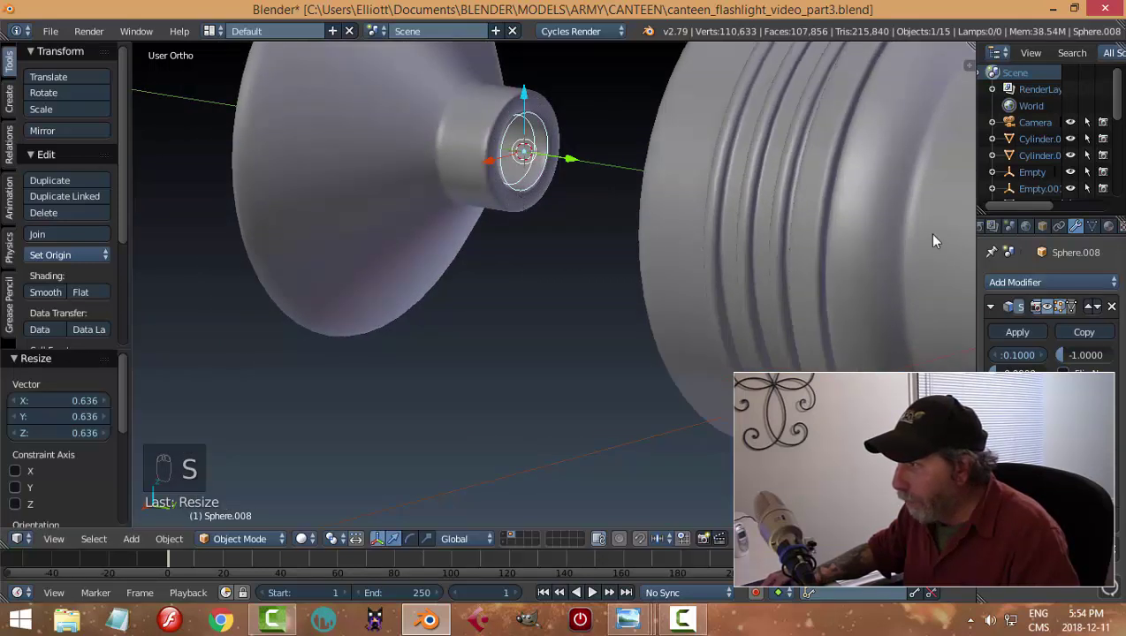
pyautogui.click(1111, 306)
# Extrude the whole ring about -0.355 along Y through the neck into the cone to form a bulb tube.
pyautogui.moveTo(604, 228); pyautogui.dragTo(577, 226, button='middle')
pyautogui.press('Tab')
pyautogui.press('a')
pyautogui.press('a')
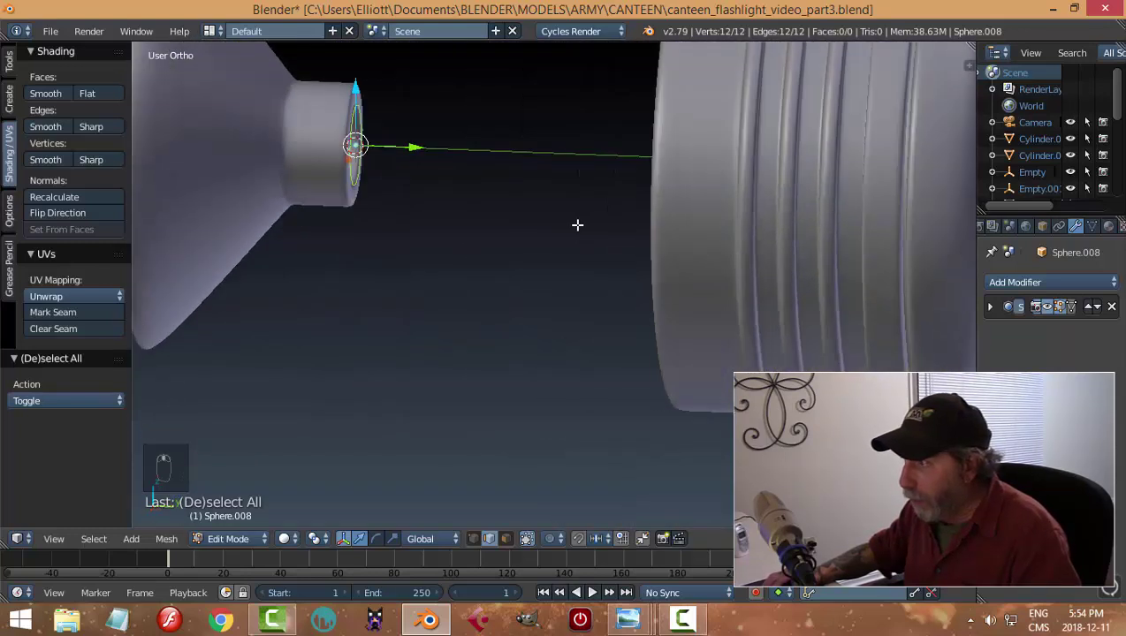
pyautogui.press('e')
pyautogui.rightClick(471, 227)
pyautogui.moveTo(415, 148); pyautogui.dragTo(322, 147)
pyautogui.moveTo(385, 182); pyautogui.dragTo(494, 191, button='middle')
pyautogui.moveTo(295, 262); pyautogui.dragTo(471, 282, button='middle')
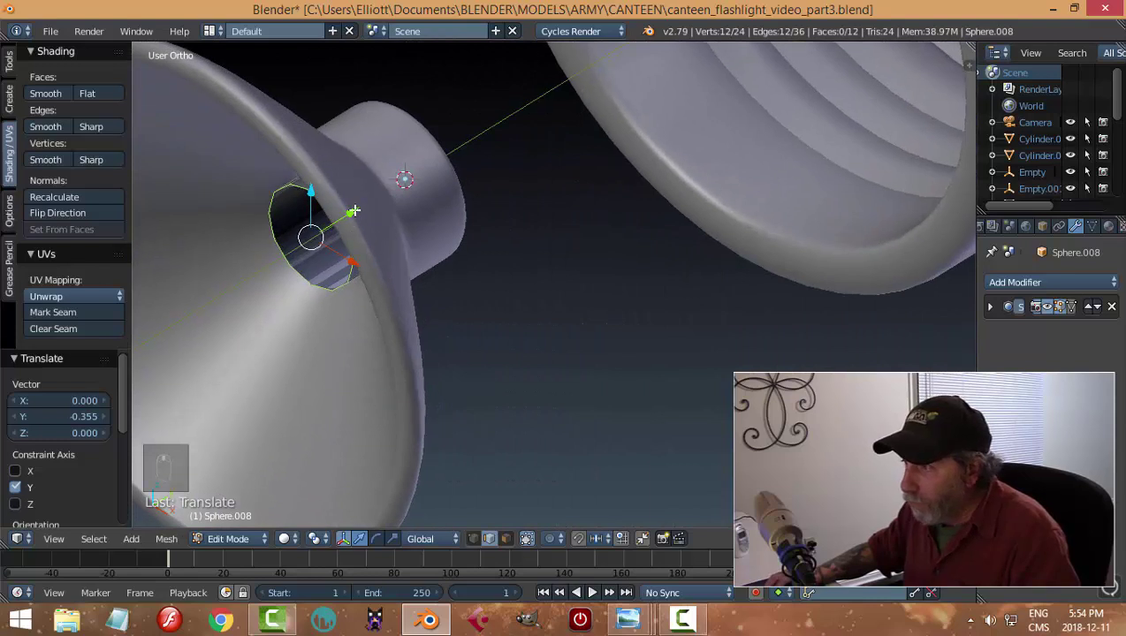
# Move the bulb tube's front edge ring back along Y toward the neck, so the tube barely protrudes into the cone.
pyautogui.moveTo(354, 212); pyautogui.dragTo(361, 209)
pyautogui.moveTo(377, 236); pyautogui.dragTo(403, 220, button='middle')
pyautogui.moveTo(389, 203); pyautogui.dragTo(402, 194)
pyautogui.moveTo(430, 249); pyautogui.dragTo(413, 254, button='middle')
pyautogui.moveTo(384, 187); pyautogui.dragTo(405, 173)
# Extrude the tube's front ring, scale it outward to about 1.22 and move it about -0.026 along Y to form a flared lip.
pyautogui.press('e')
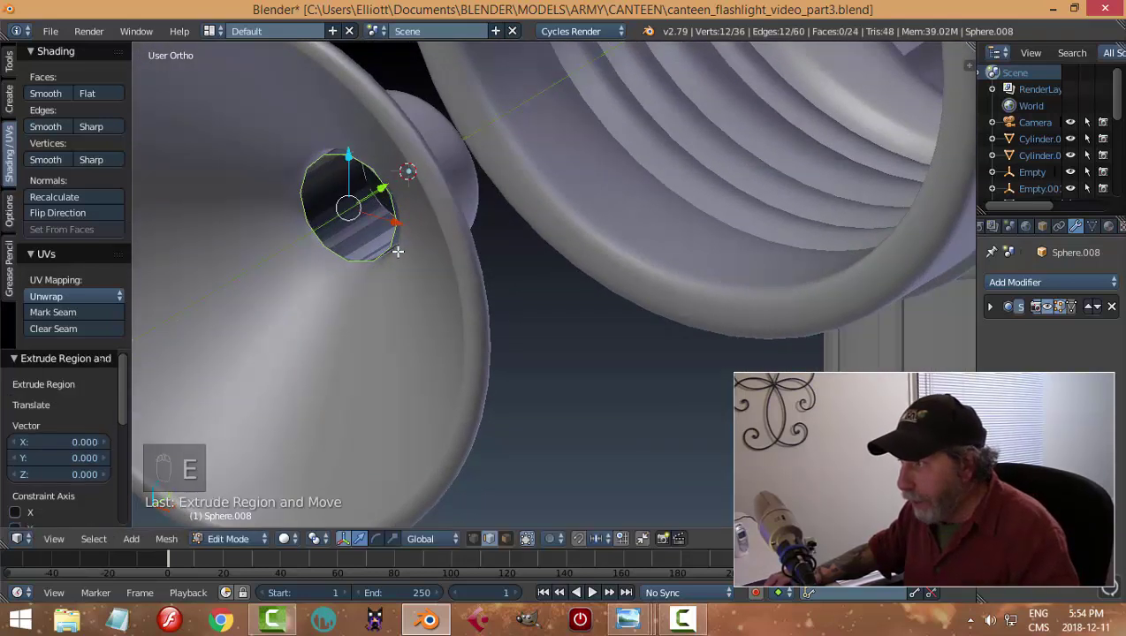
pyautogui.press('s')
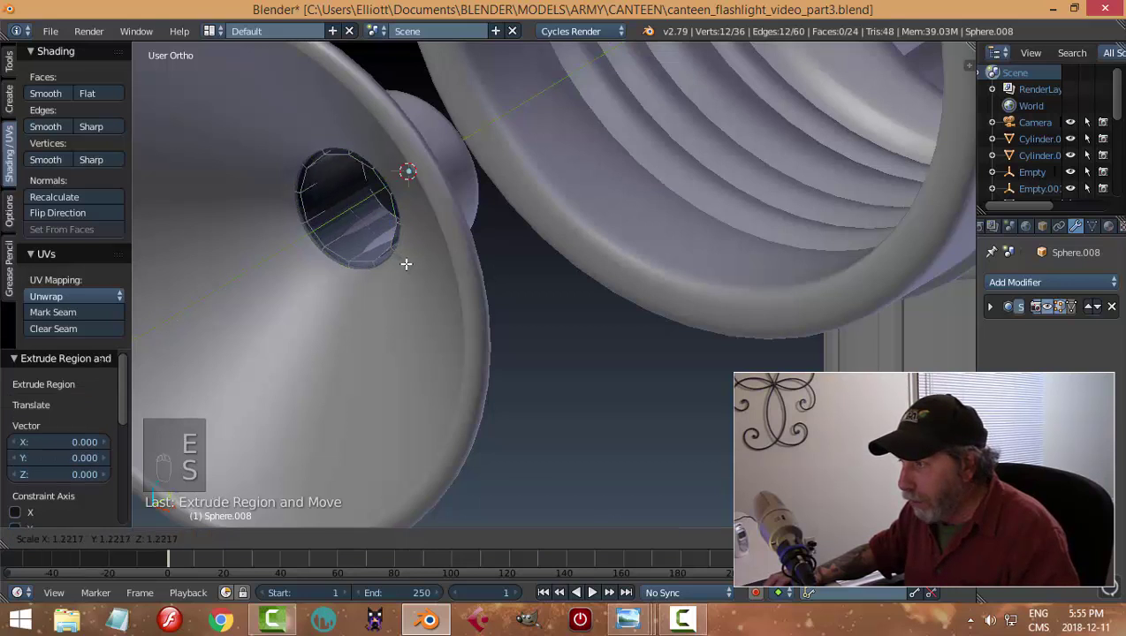
pyautogui.click(405, 263)
pyautogui.moveTo(385, 186); pyautogui.dragTo(372, 190)
pyautogui.press('ctrl+KP_Add')
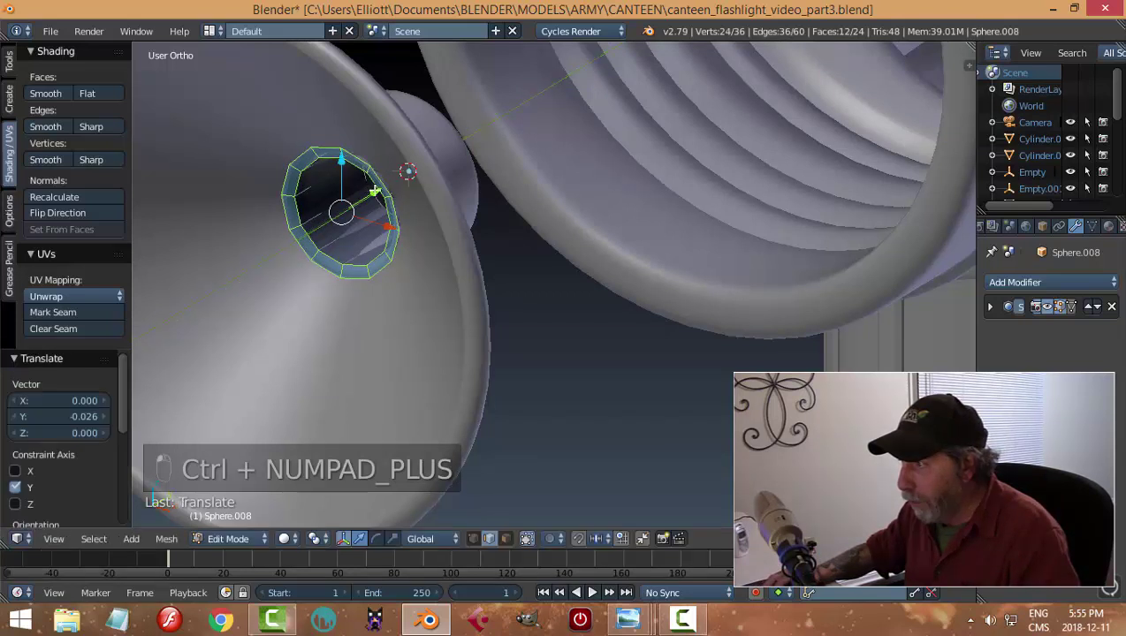
pyautogui.press('a')
pyautogui.moveTo(440, 238)
pyautogui.mouseDown(button='middle')
pyautogui.moveTo(375, 244)
pyautogui.moveTo(427, 213)
pyautogui.moveTo(459, 219)
pyautogui.moveTo(490, 189)
pyautogui.moveTo(428, 222)
pyautogui.mouseUp(button='middle')
pyautogui.press('Tab')
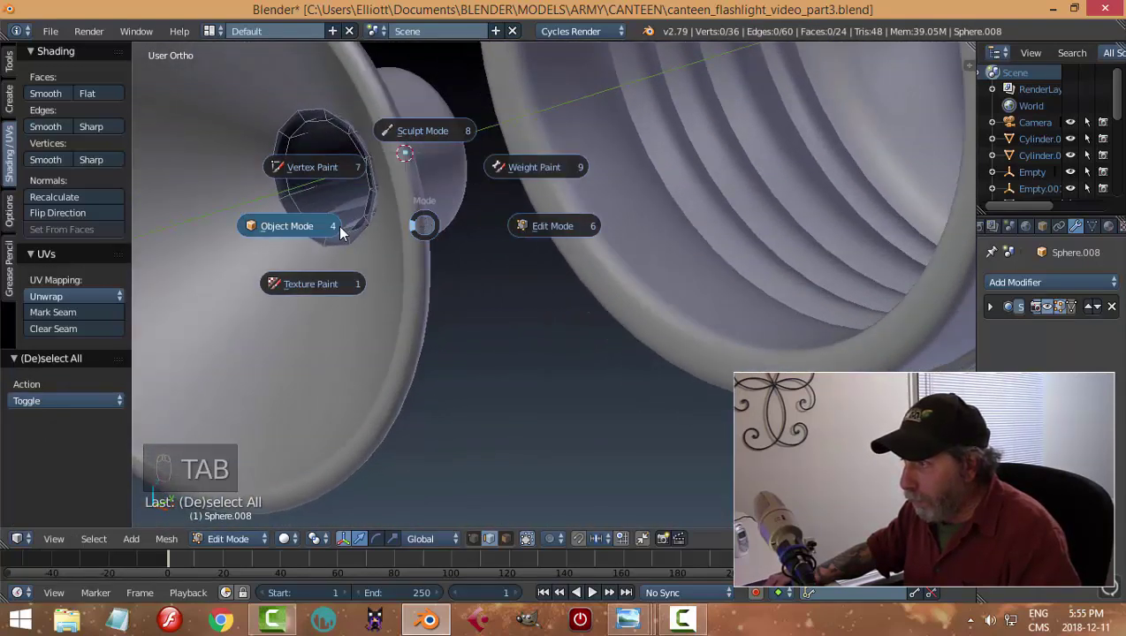
# Add a Solidify modifier to the bulb tube, put it first in the modifier stack and set its thickness to 0.05.
pyautogui.moveTo(457, 227); pyautogui.dragTo(327, 219, button='middle')
pyautogui.click(1015, 282)
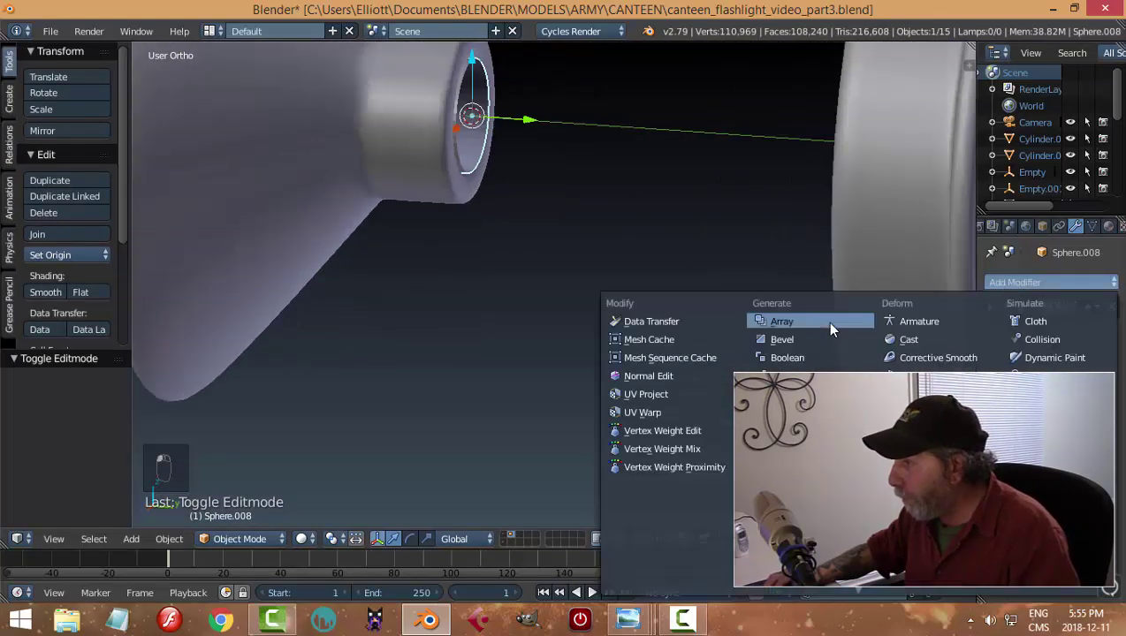
pyautogui.click(785, 540)
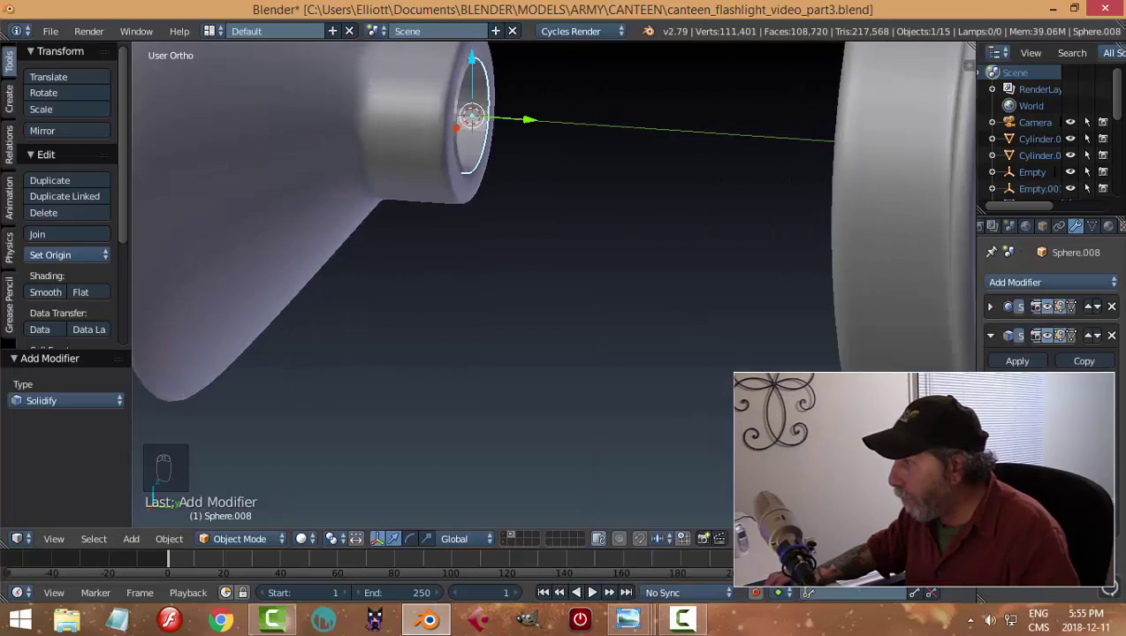
pyautogui.click(1091, 336)
pyautogui.moveTo(884, 309); pyautogui.dragTo(795, 306, button='middle')
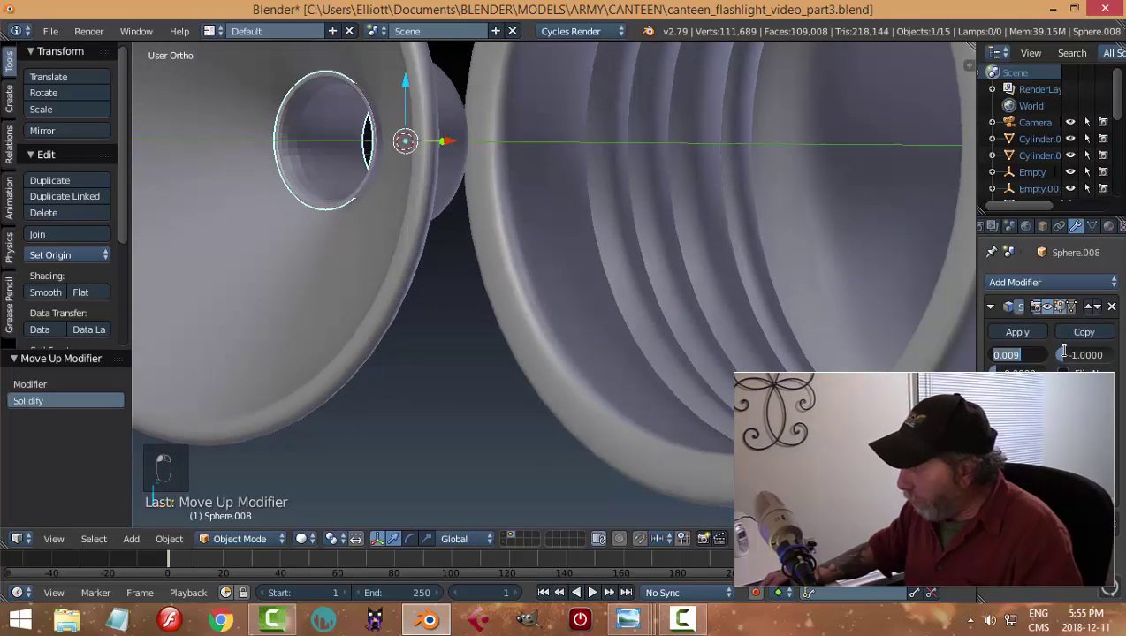
pyautogui.write('0.1')
pyautogui.press('Return')
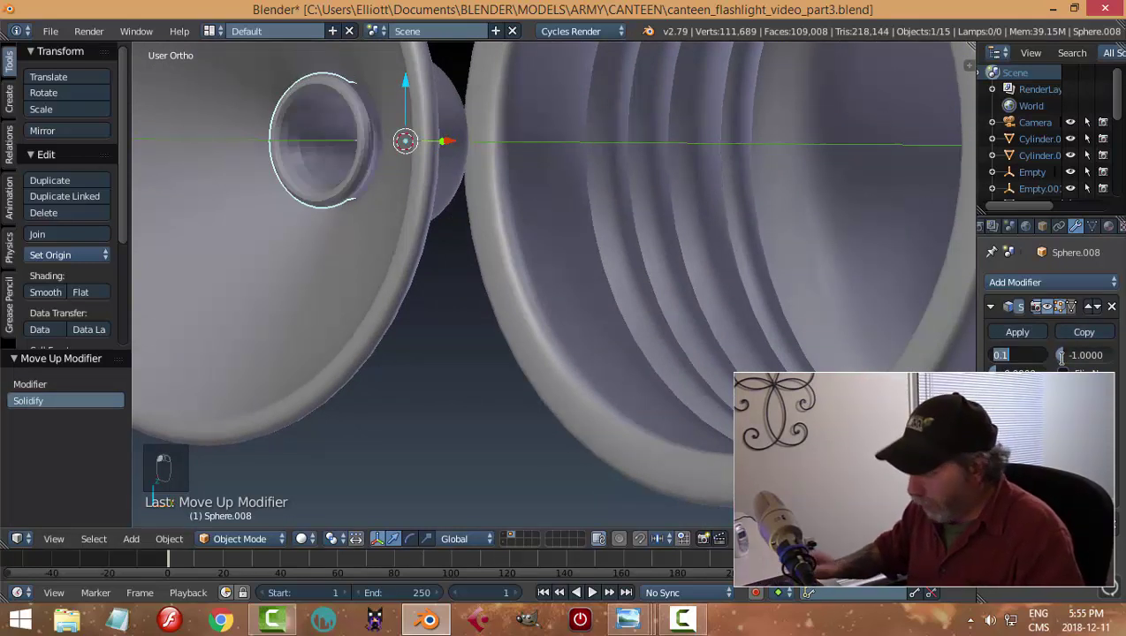
pyautogui.write('5')
pyautogui.press('Return')
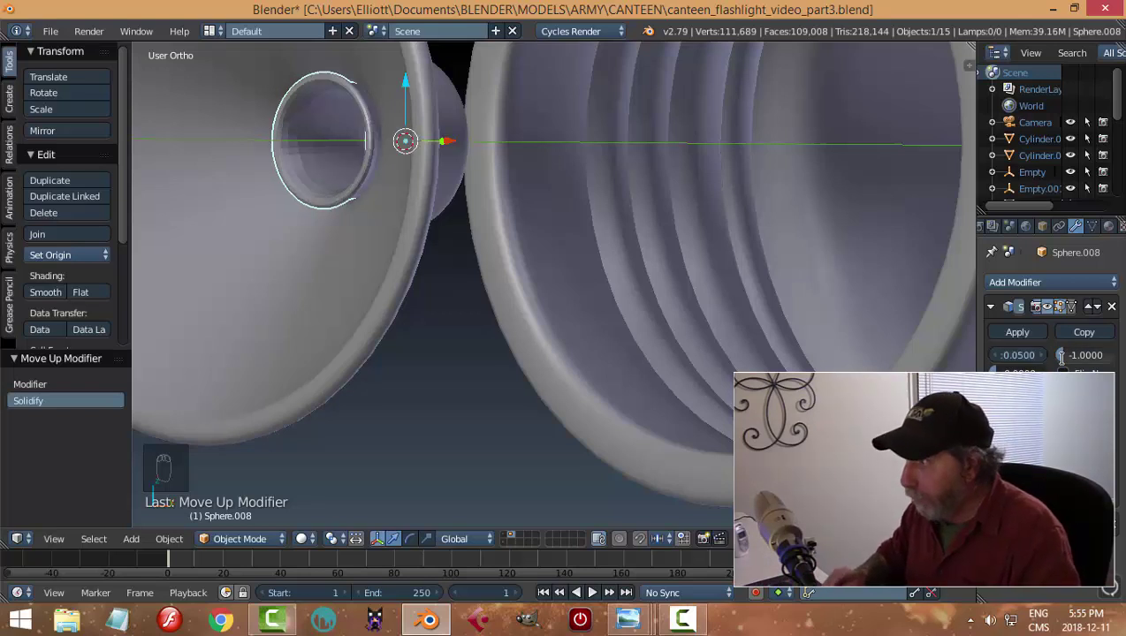
# Add a loop cut around the bulb tube and slide it to about 0.98, close to the rear open end.
pyautogui.moveTo(472, 233); pyautogui.dragTo(342, 273, button='middle')
pyautogui.moveTo(493, 208); pyautogui.dragTo(467, 148, button='middle')
pyautogui.press('Tab')
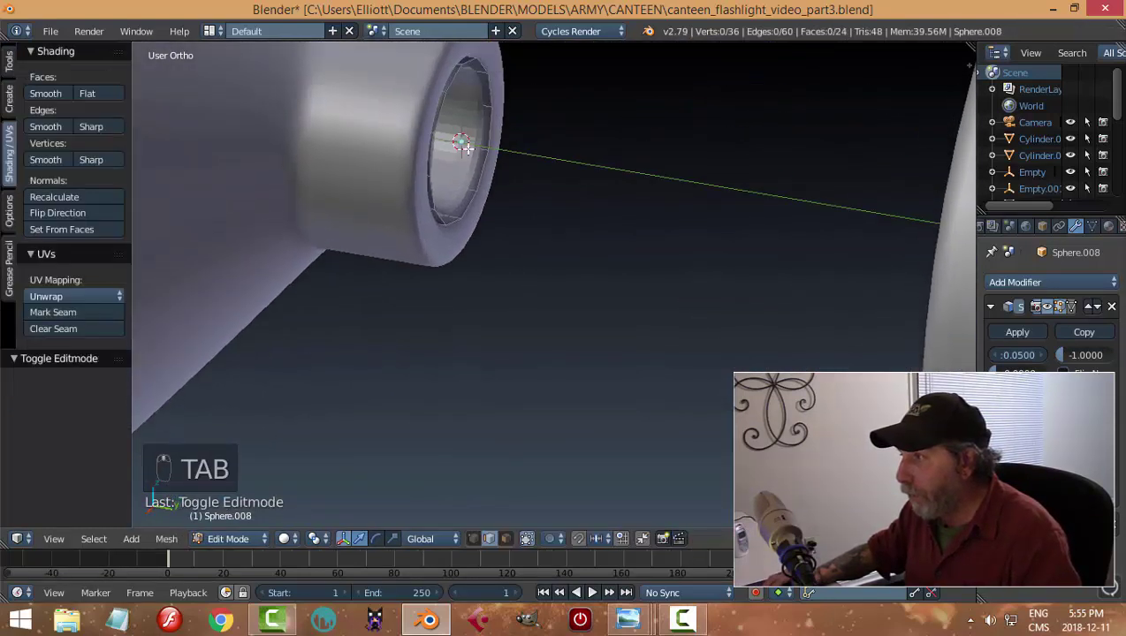
pyautogui.hotkey('ctrl', 'r')
pyautogui.click(456, 208)
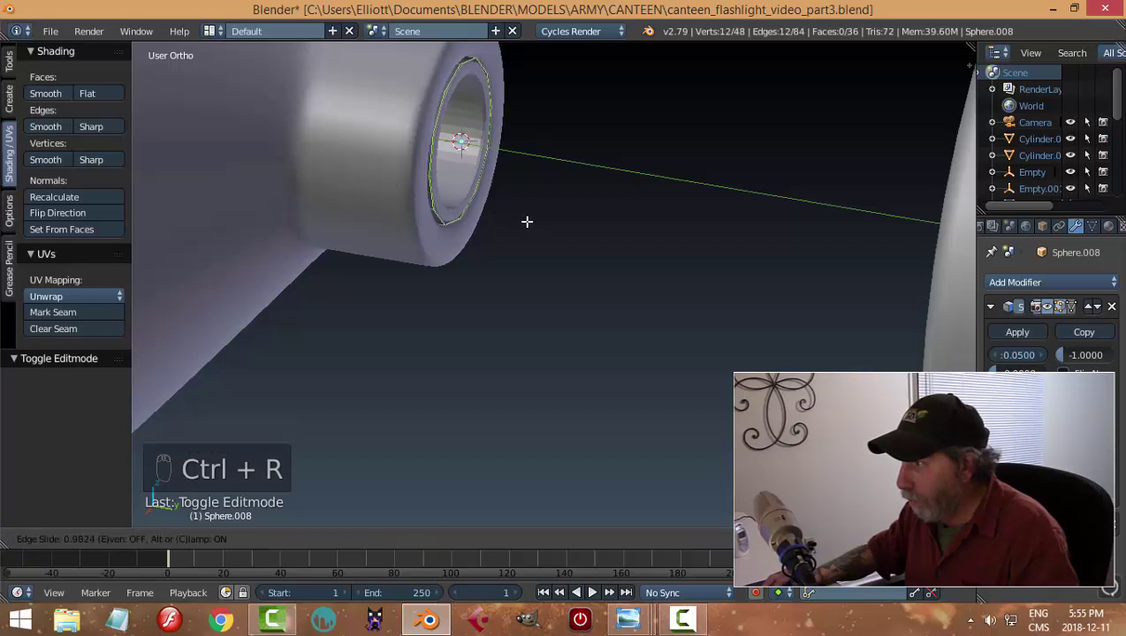
pyautogui.click(526, 222)
pyautogui.press('a')
pyautogui.moveTo(509, 234); pyautogui.dragTo(334, 251, button='middle')
pyautogui.press('Tab')
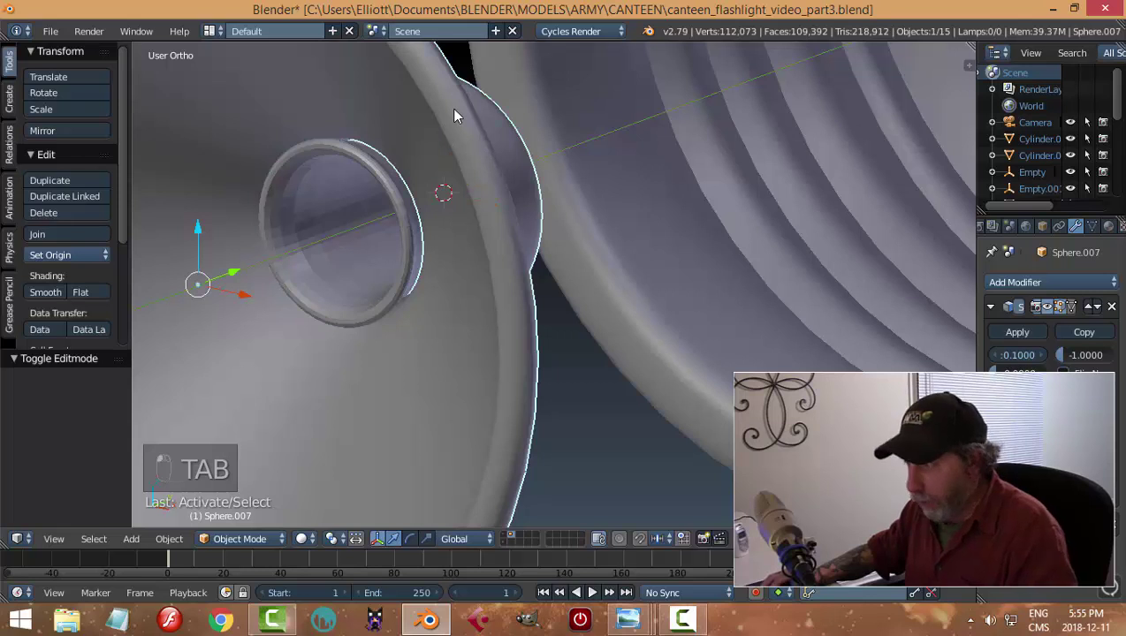
# Hide the reflector cone and enter Edit Mode on the bulb tube.
pyautogui.press('h')
pyautogui.rightClick(332, 178)
pyautogui.press('Tab')
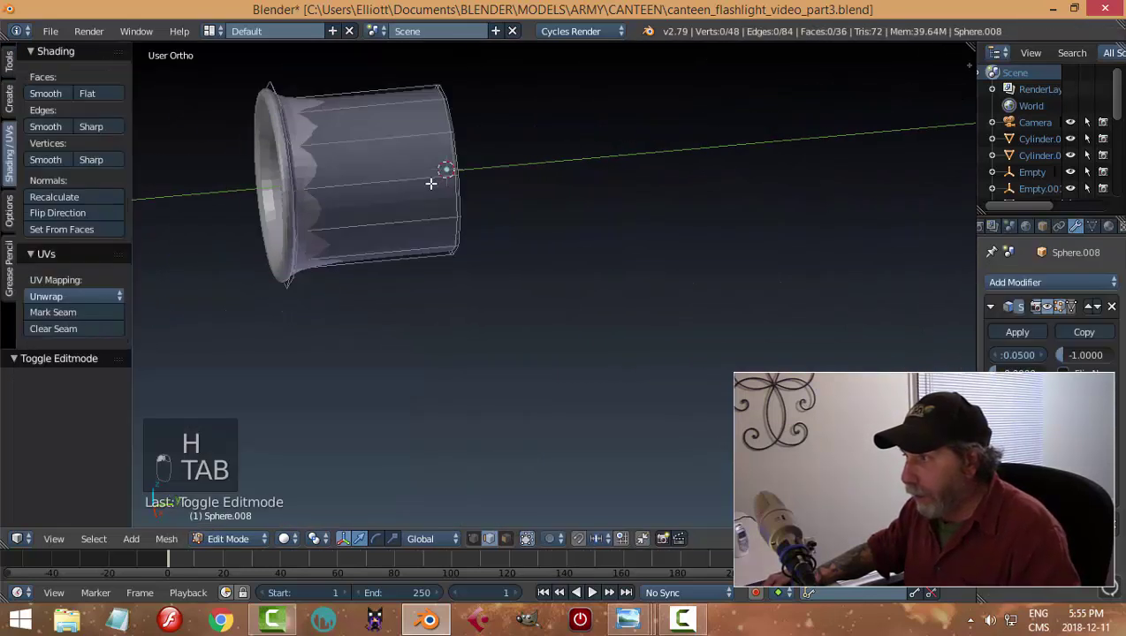
# Add a loop cut around the tube's body and slide it close to the flared lip.
pyautogui.hotkey('ctrl', 'r')
pyautogui.click(346, 128)
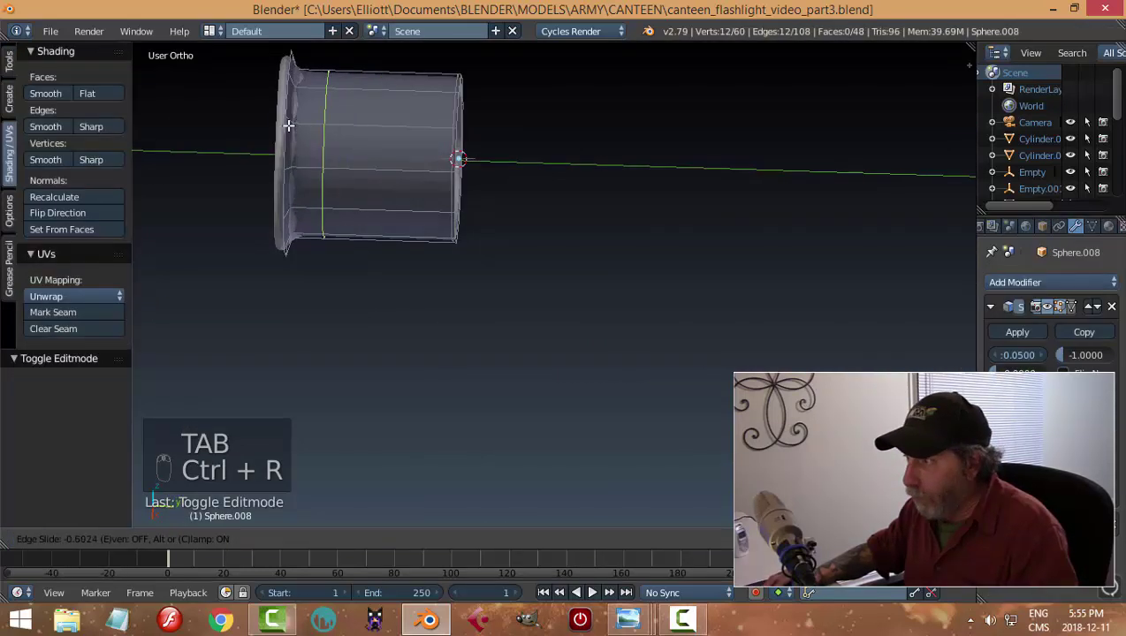
pyautogui.click(276, 128)
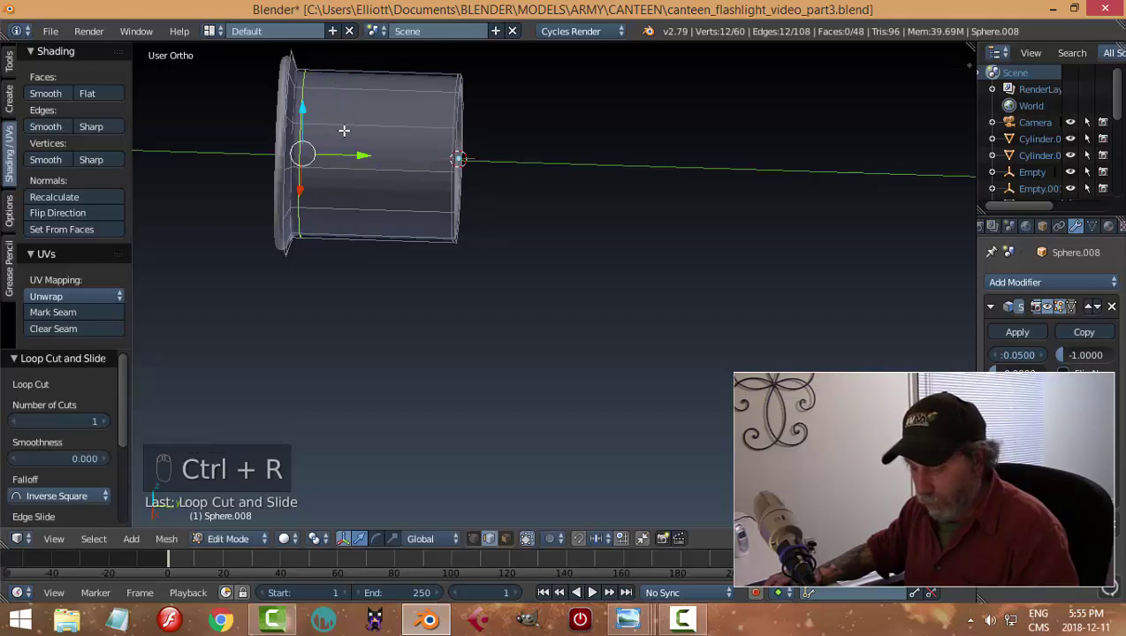
pyautogui.press('a')
pyautogui.moveTo(402, 128)
pyautogui.mouseDown(button='middle')
pyautogui.moveTo(422, 115)
pyautogui.moveTo(408, 118)
pyautogui.mouseUp(button='middle')
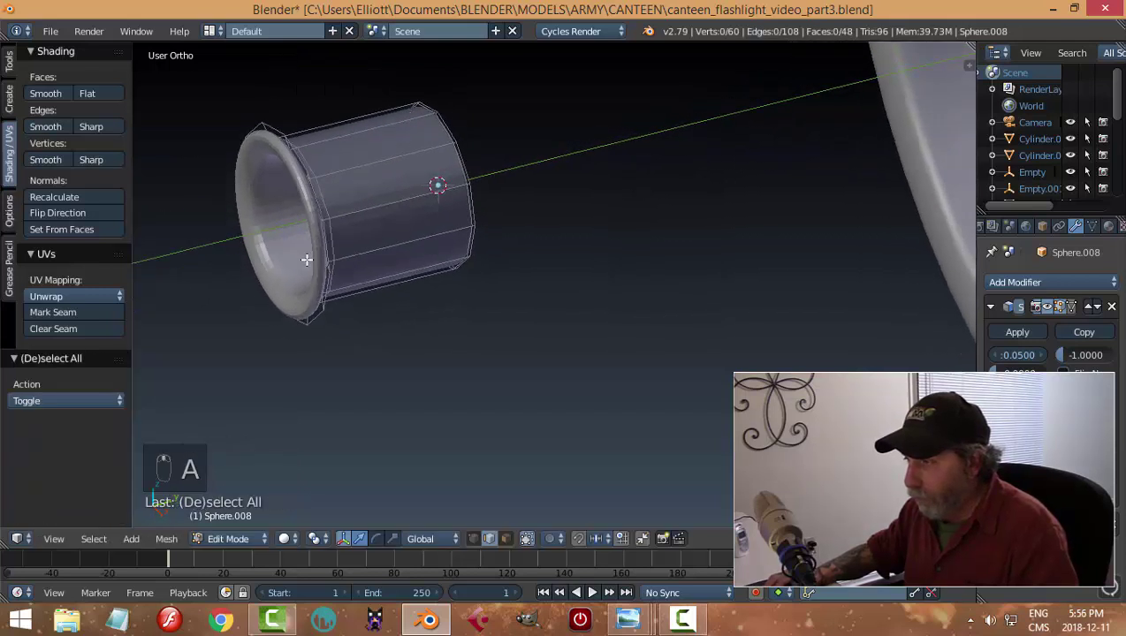
pyautogui.moveTo(369, 205); pyautogui.dragTo(370, 276, button='middle')
# In Object Mode, shade the bulb tube smooth and apply its Solidify modifier, then return to Edit Mode.
pyautogui.press('Tab')
pyautogui.click(58, 291)
pyautogui.click(1035, 332)
pyautogui.press('Tab')
# Add a centred loop cut around the outer rim of the tube's flared lip.
pyautogui.keyDown('shift'); pyautogui.moveTo(487, 240); pyautogui.dragTo(710, 342, button='middle'); pyautogui.keyUp('shift')
pyautogui.scroll(2, 530, 292)
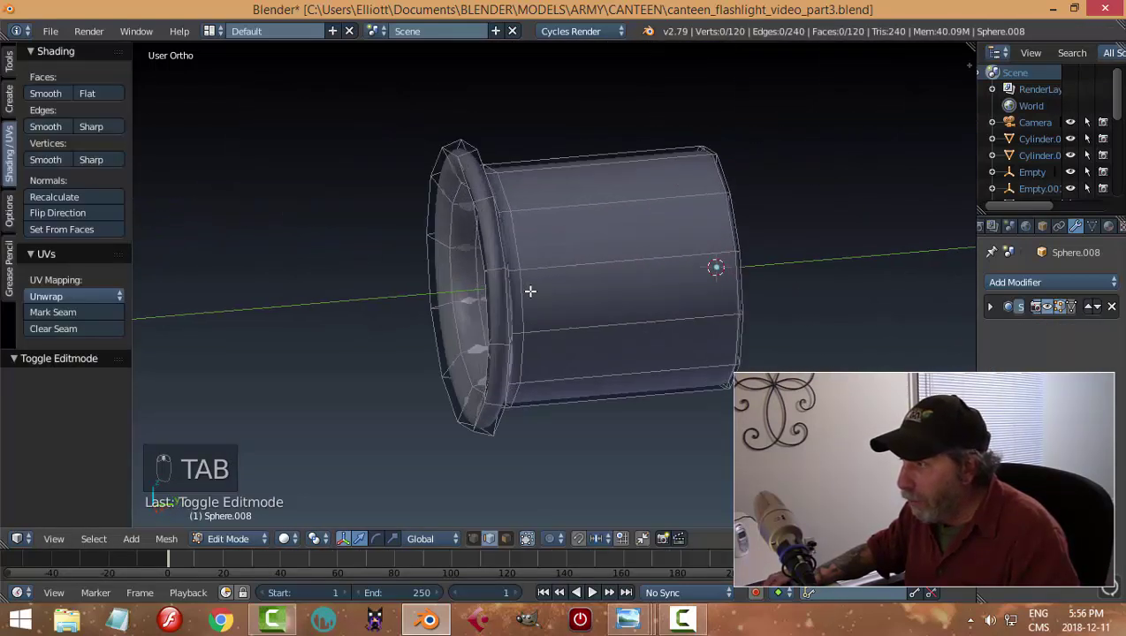
pyautogui.hotkey('ctrl', 'r')
pyautogui.click(472, 155)
pyautogui.rightClick(476, 156)
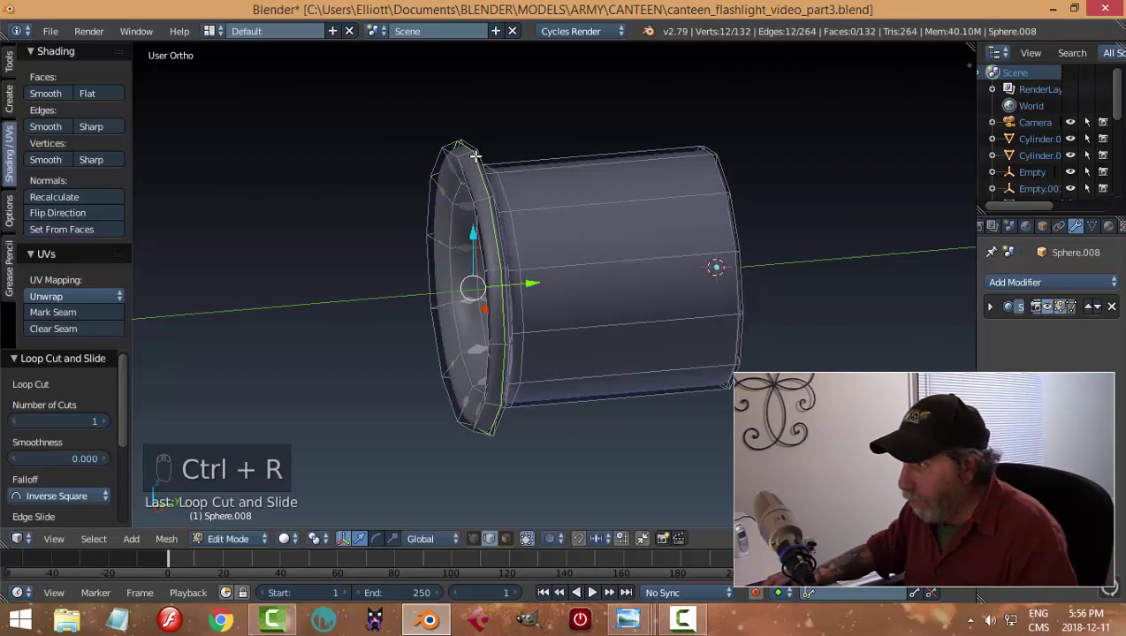
pyautogui.press('a')
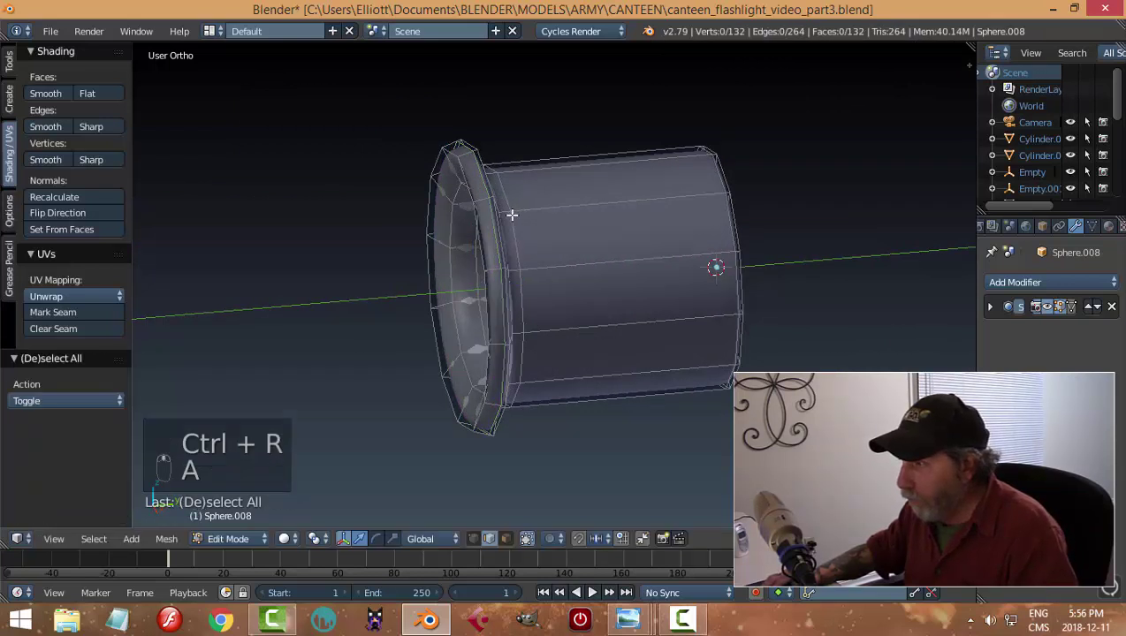
# Add a loop cut inside the tube, slid close to the inner edge of the lip's opening.
pyautogui.moveTo(512, 215); pyautogui.dragTo(468, 248, button='middle')
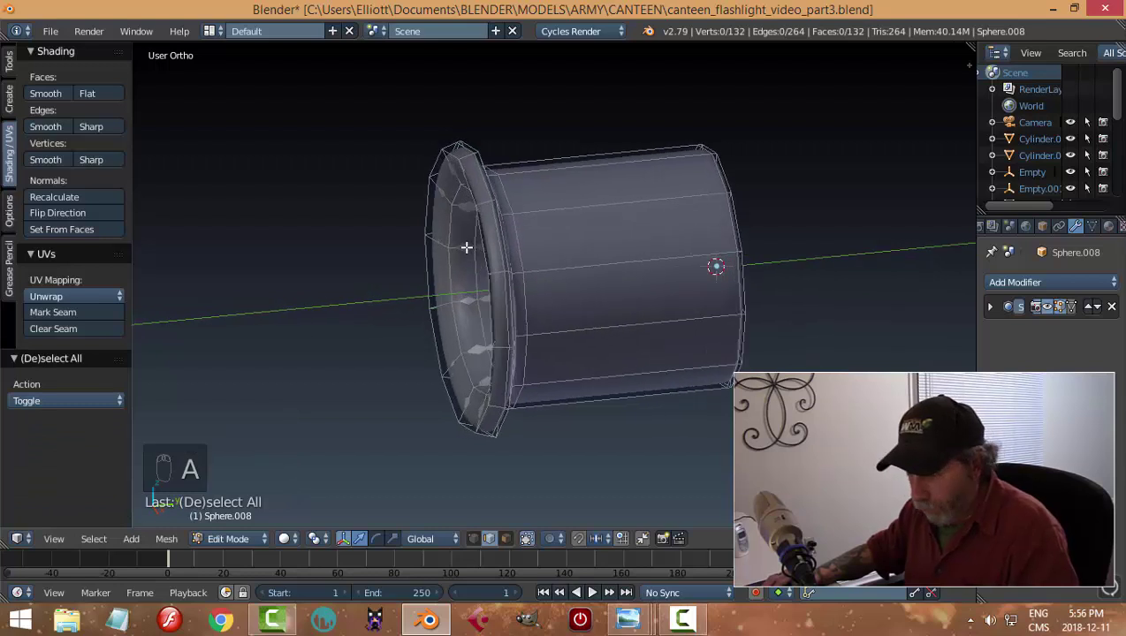
pyautogui.hotkey('ctrl', 'r')
pyautogui.click(464, 247)
pyautogui.click(456, 248)
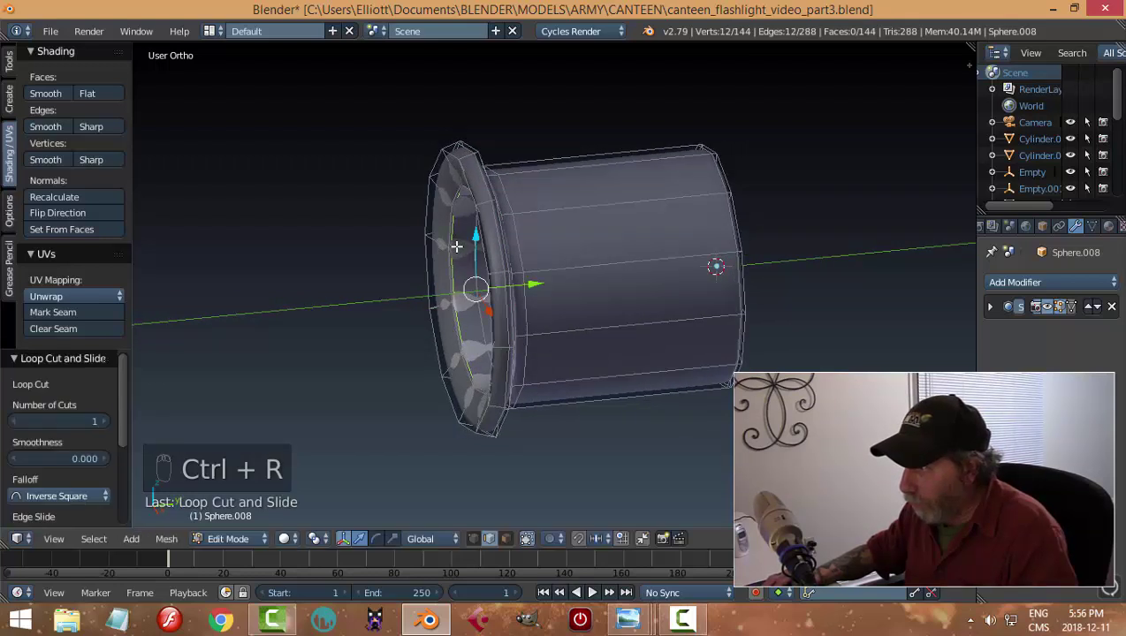
pyautogui.moveTo(456, 249); pyautogui.dragTo(510, 263, button='middle')
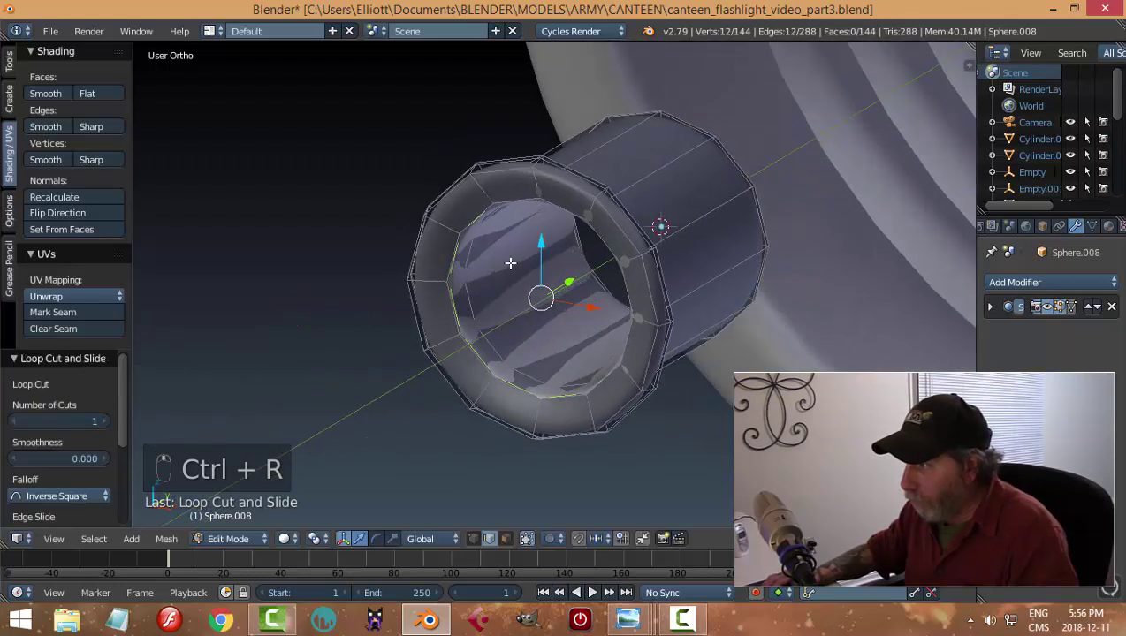
# Add two loop cuts on the lip's front face, one near its outer edge and one near its inner edge.
pyautogui.hotkey('ctrl', 'r')
pyautogui.click(429, 281)
pyautogui.click(424, 277)
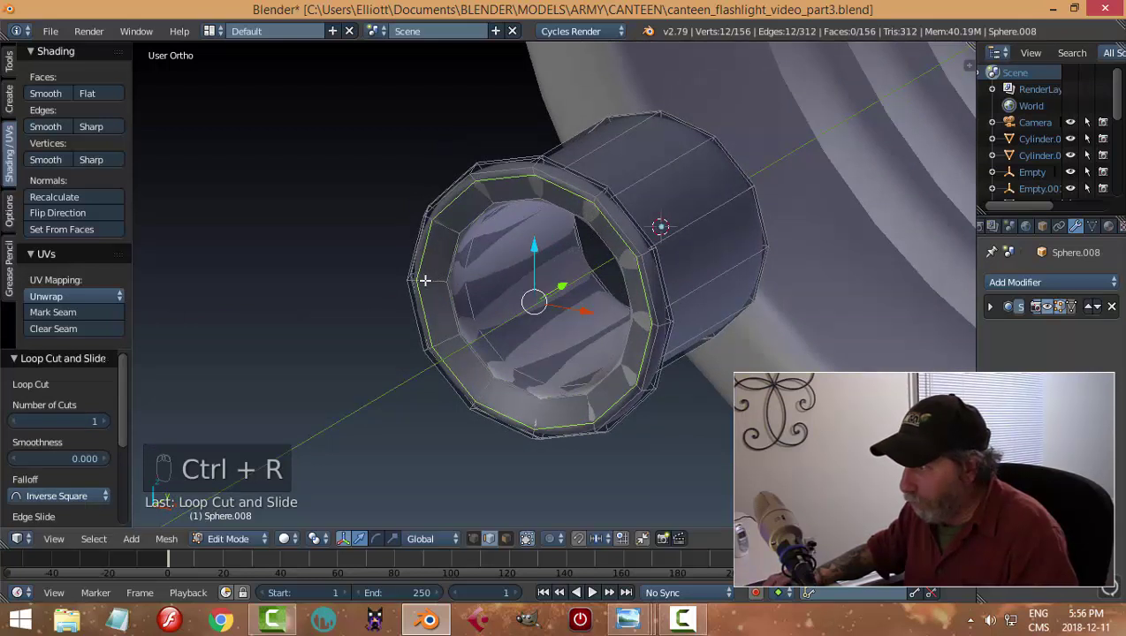
pyautogui.hotkey('ctrl', 'r')
pyautogui.click(433, 284)
pyautogui.click(437, 289)
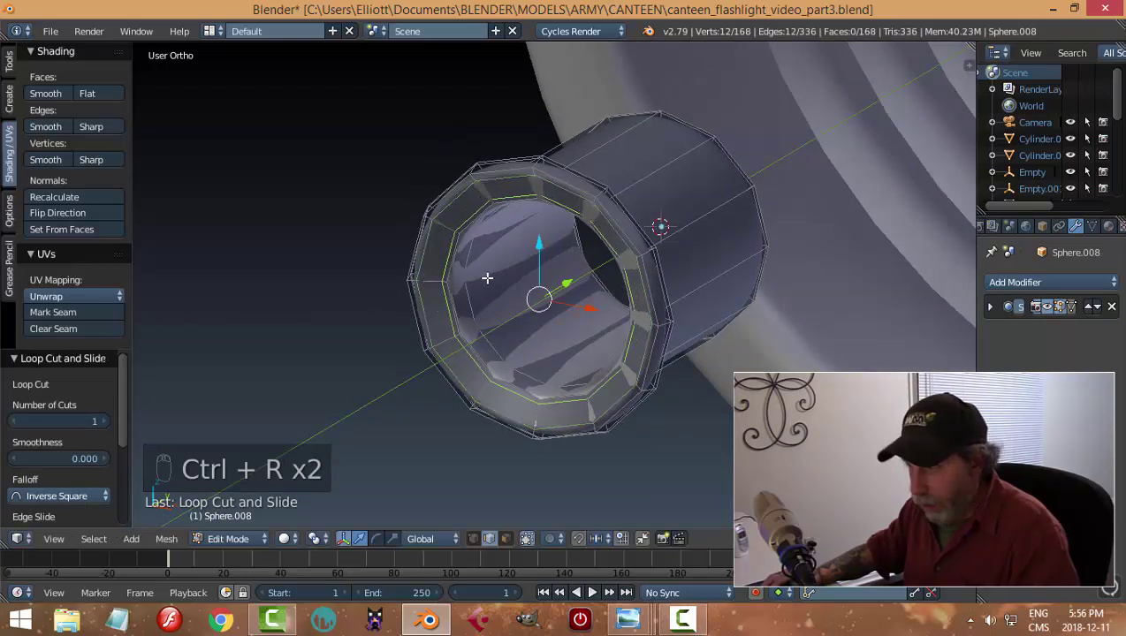
pyautogui.press('a')
pyautogui.press('Tab')
pyautogui.scroll(-3, 512, 287)
pyautogui.moveTo(557, 289); pyautogui.dragTo(603, 283, button='middle')
pyautogui.scroll(2, 596, 280)
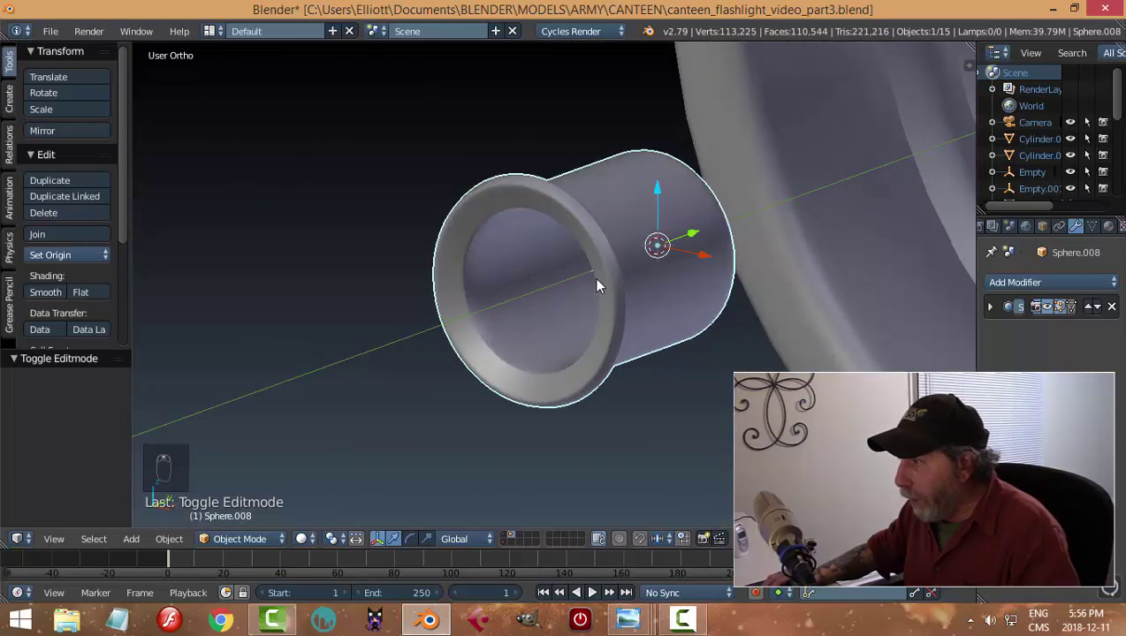
# Duplicate the edge loop around the lip's inner opening in place and separate it into its own object.
pyautogui.press('Tab')
pyautogui.click(690, 281)
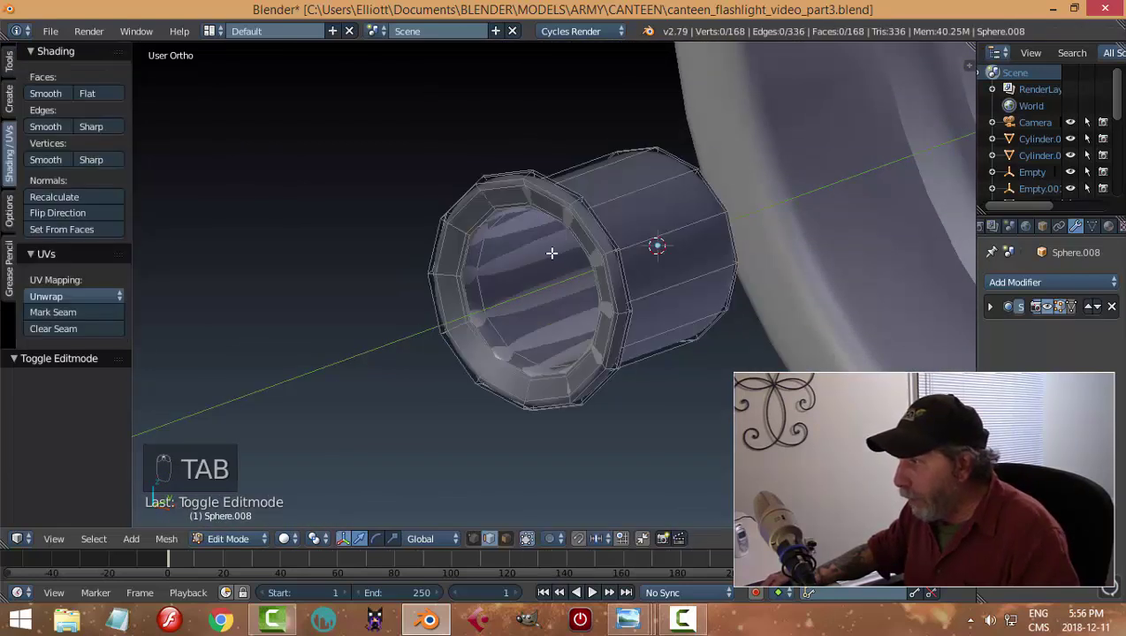
pyautogui.keyDown('alt'); pyautogui.rightClick(513, 208); pyautogui.keyUp('alt')
pyautogui.moveTo(563, 279)
pyautogui.mouseDown(button='middle')
pyautogui.moveTo(574, 269)
pyautogui.moveTo(562, 266)
pyautogui.mouseUp(button='middle')
pyautogui.hotkey('shift', 'd')
pyautogui.rightClick(562, 266)
pyautogui.press('p')
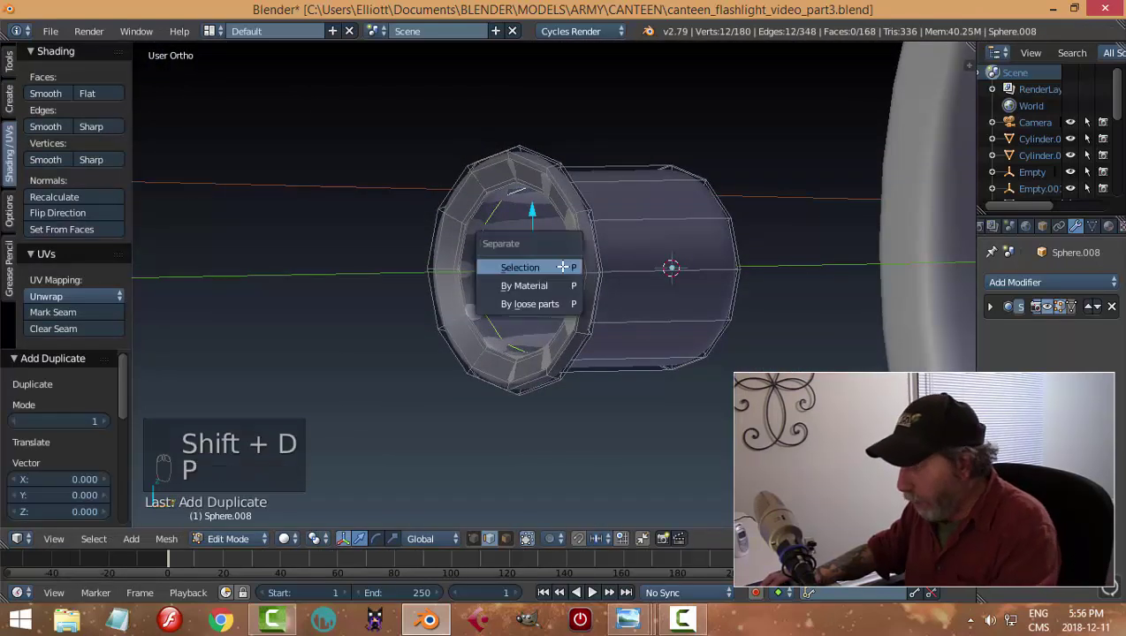
pyautogui.click(530, 267)
pyautogui.press('Tab')
pyautogui.click(467, 276)
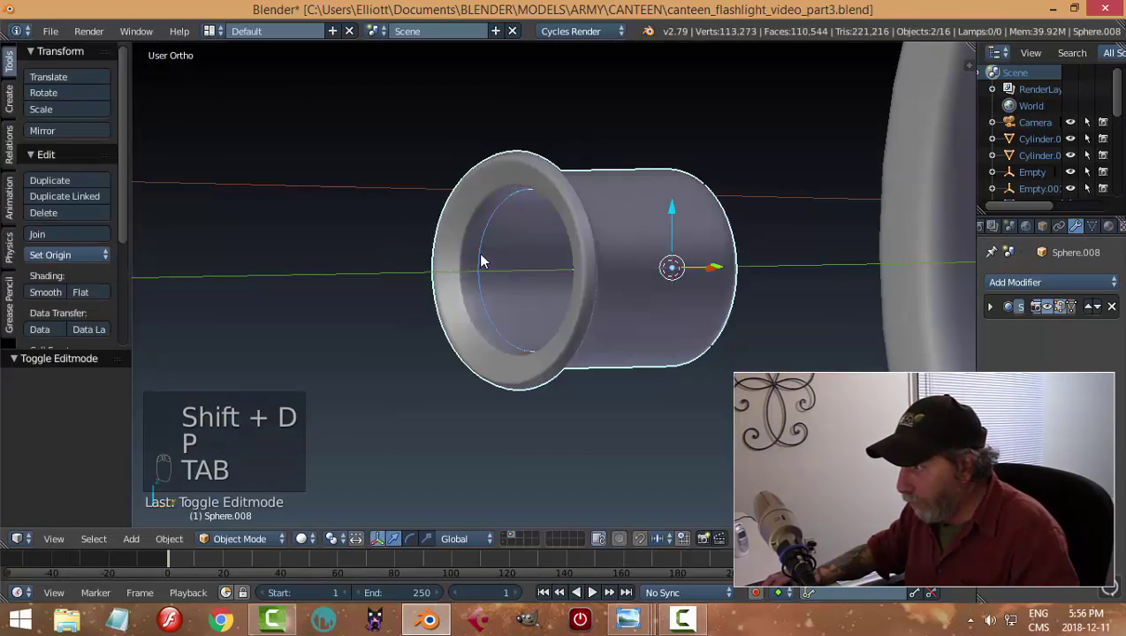
# Move the separated ring about -0.133 along Y, out in front of the bulb tube.
pyautogui.rightClick(482, 261)
pyautogui.moveTo(715, 272)
pyautogui.mouseDown(button='middle')
pyautogui.moveTo(691, 307)
pyautogui.moveTo(722, 272)
pyautogui.mouseUp(button='middle')
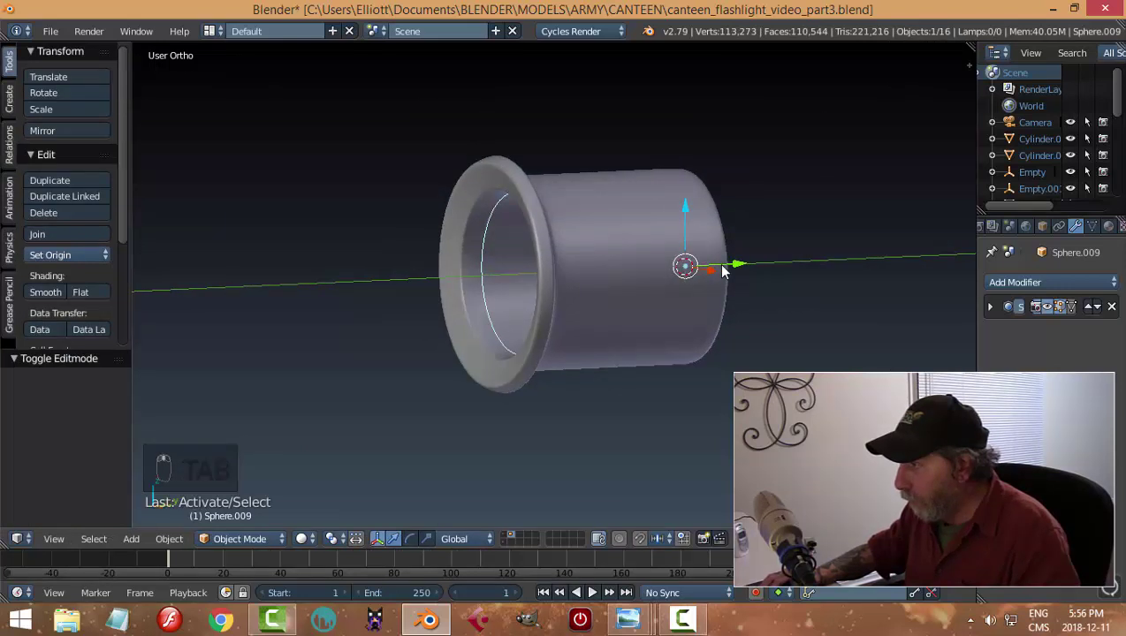
pyautogui.moveTo(737, 267); pyautogui.dragTo(660, 267)
# Set the new ring's origin to its geometry and snap the 3D cursor to the ring.
pyautogui.click(60, 255)
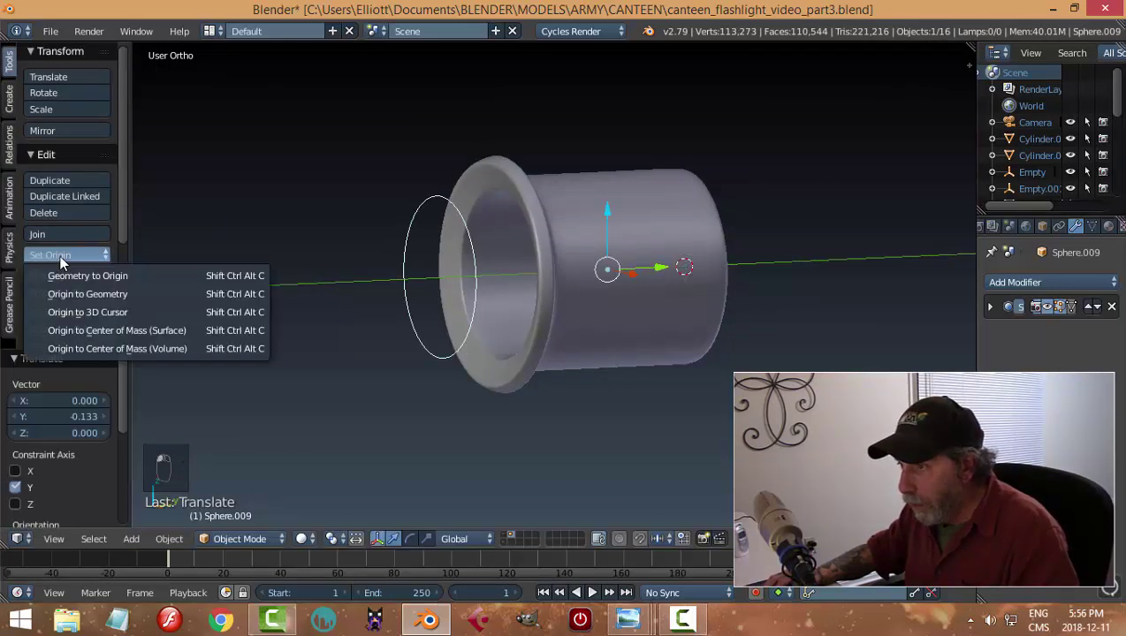
pyautogui.click(93, 294)
pyautogui.hotkey('shift', 's')
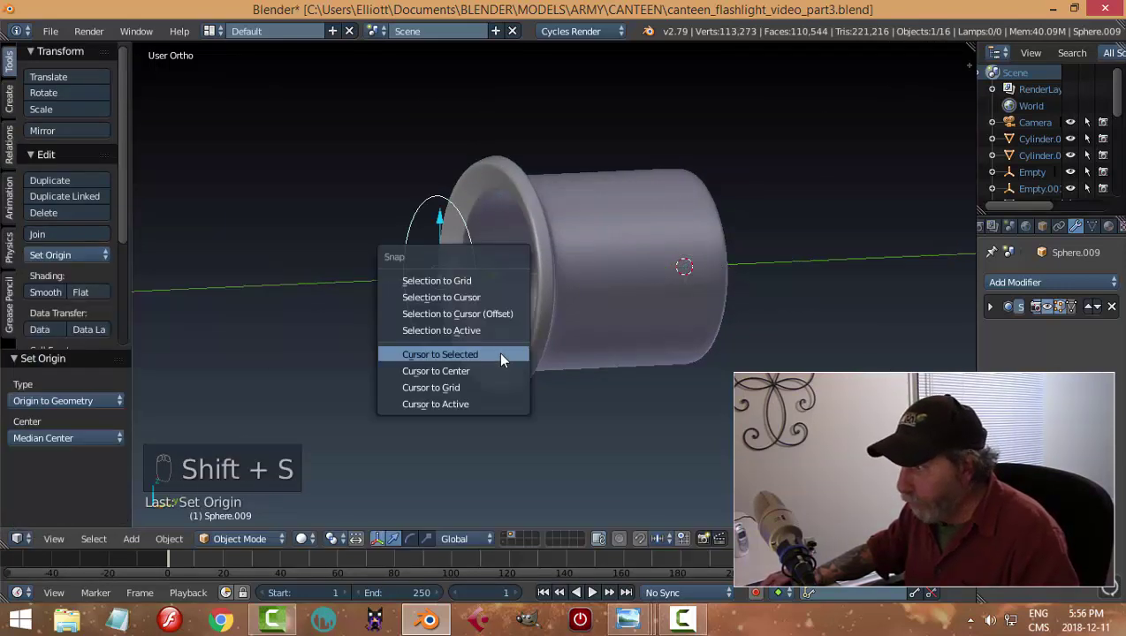
pyautogui.click(497, 352)
# In Edit Mode, extrude the whole ring about -0.245 along Y to form a short cylinder for the bulb base.
pyautogui.moveTo(555, 375); pyautogui.dragTo(620, 369, button='middle')
pyautogui.press('Tab')
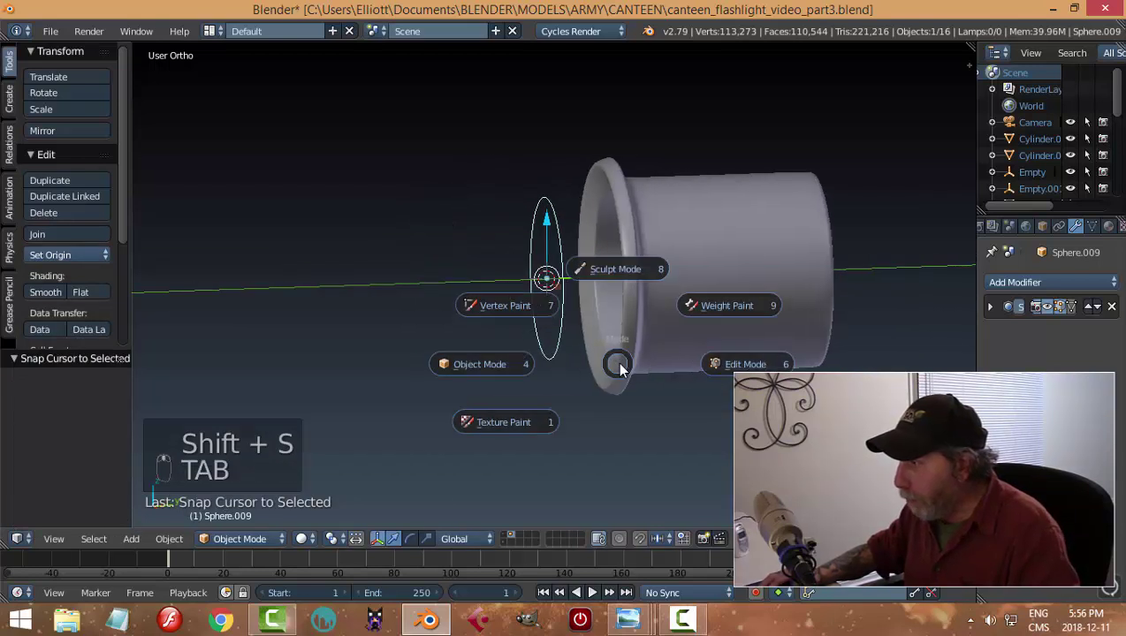
pyautogui.press('a')
pyautogui.press('a')
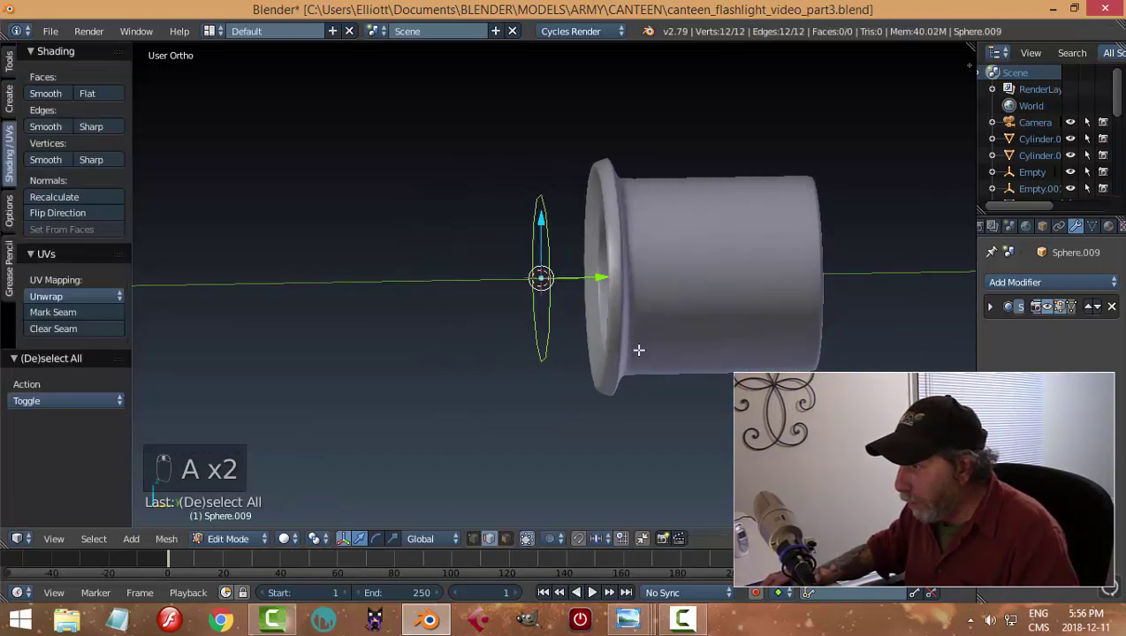
pyautogui.press('e')
pyautogui.moveTo(600, 280); pyautogui.dragTo(446, 315)
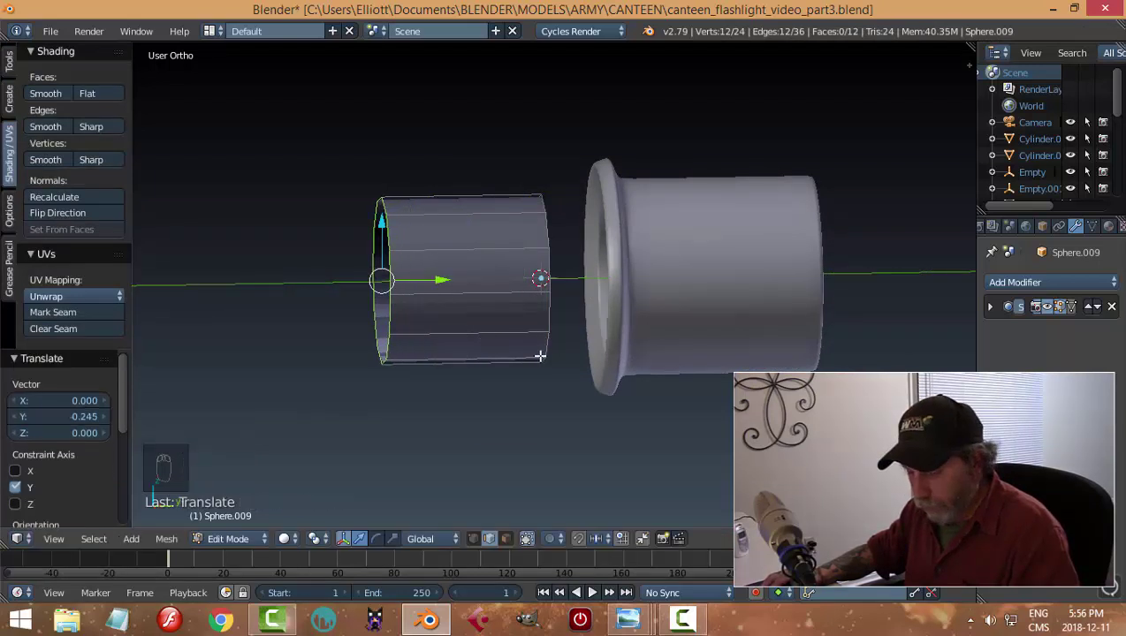
# Extrude the bulb's front ring twice, scaling each new ring inward and moving it outward along Y to round the tip.
pyautogui.press('e')
pyautogui.press('s')
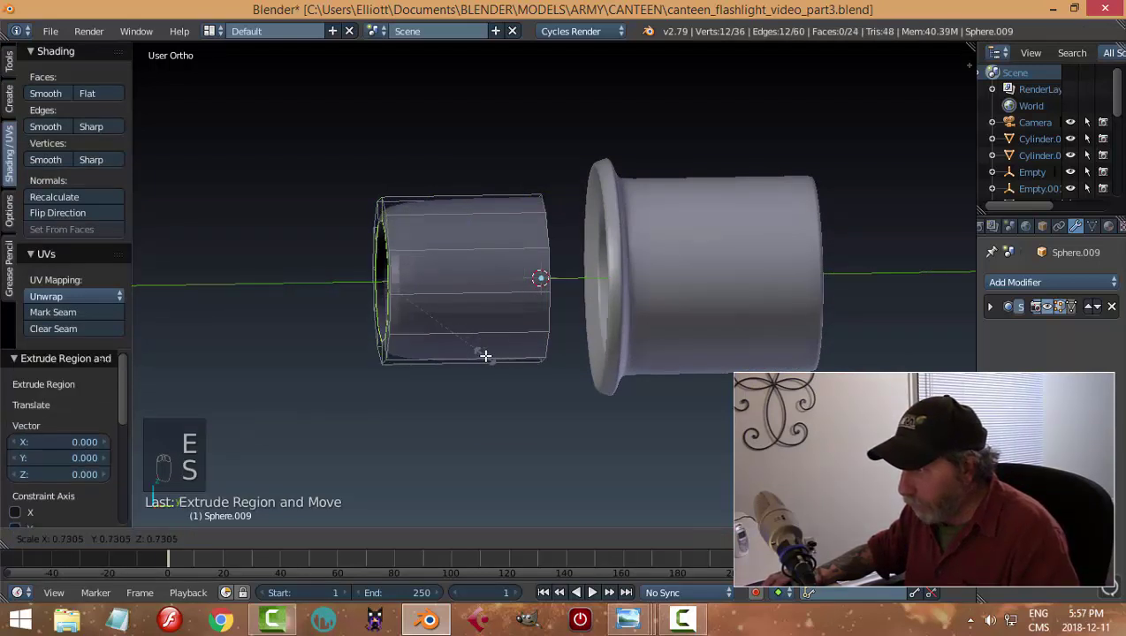
pyautogui.click(465, 352)
pyautogui.moveTo(442, 283); pyautogui.dragTo(431, 287)
pyautogui.press('e')
pyautogui.press('s')
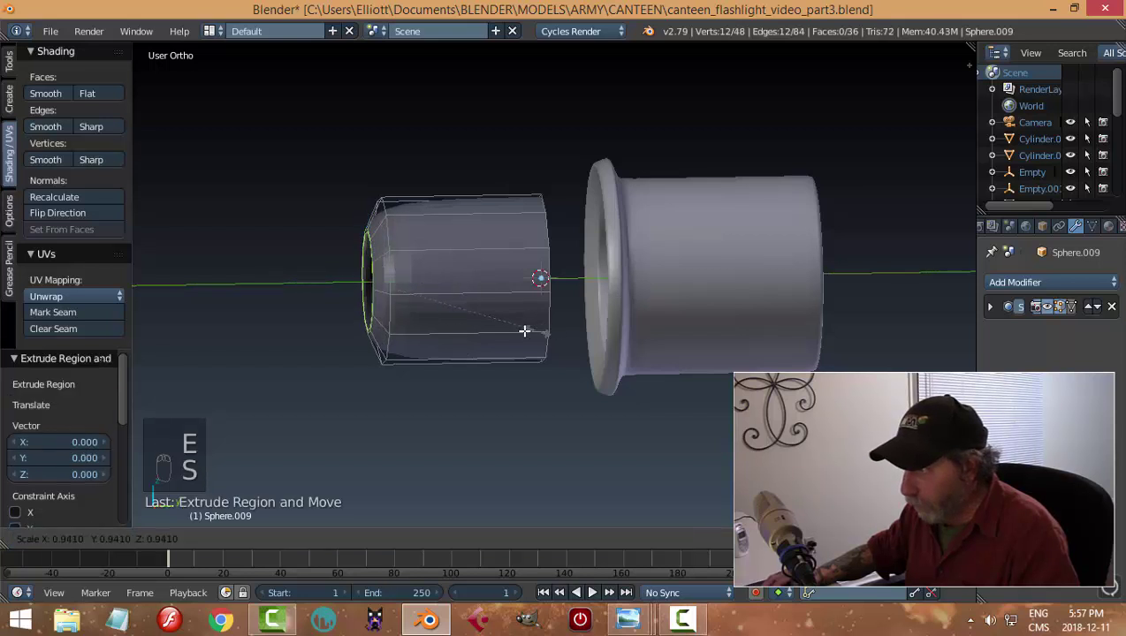
pyautogui.click(456, 322)
pyautogui.moveTo(430, 286); pyautogui.dragTo(419, 282)
# Extrude the tip ring once more in place, merge it at center to close the bulb, and return to Object Mode.
pyautogui.press('e')
pyautogui.rightClick(509, 324)
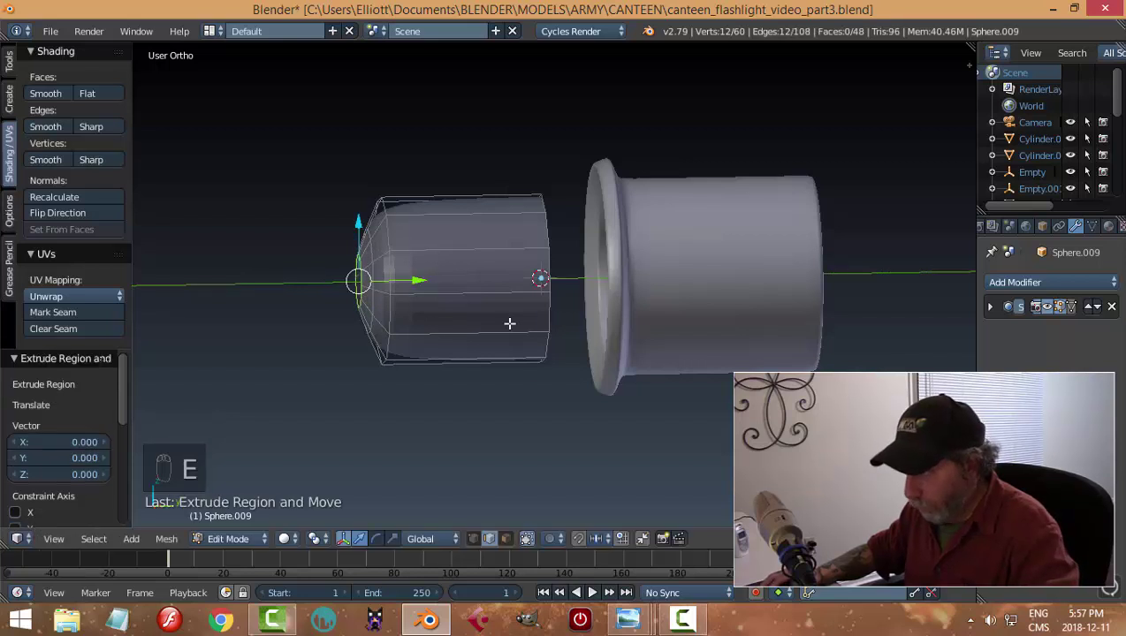
pyautogui.hotkey('alt', 'm')
pyautogui.click(509, 323)
pyautogui.press('Tab')
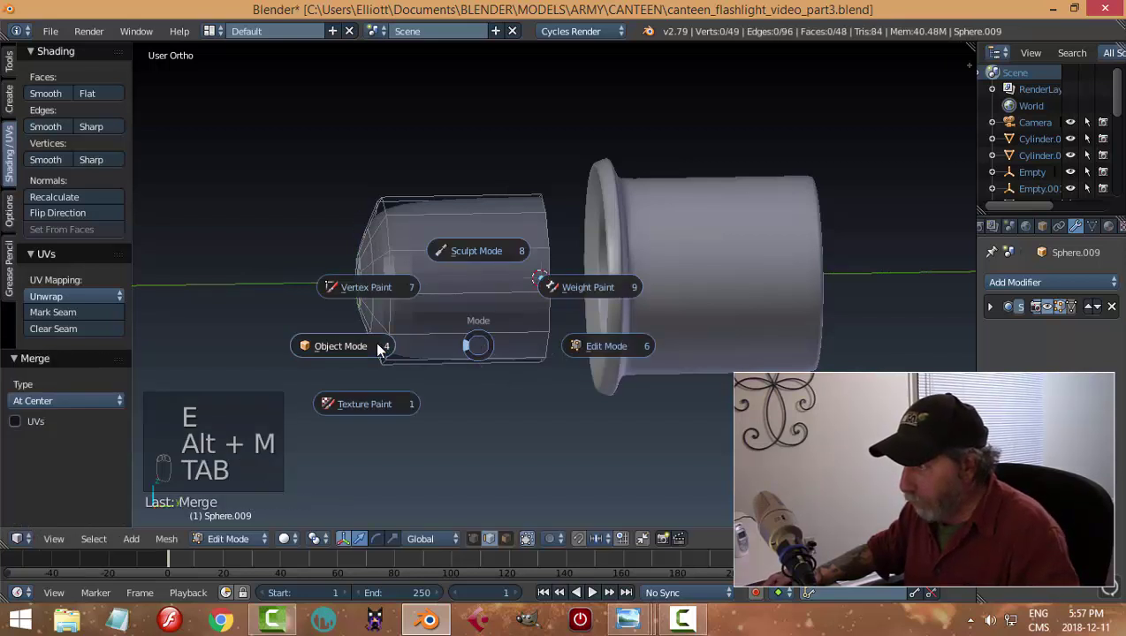
pyautogui.click(377, 345)
pyautogui.moveTo(551, 327)
pyautogui.mouseDown(button='middle')
pyautogui.moveTo(510, 331)
pyautogui.moveTo(596, 316)
pyautogui.moveTo(536, 331)
pyautogui.moveTo(500, 274)
pyautogui.mouseUp(button='middle')
# Extrude the bulb's open rear edge loop, scaled slightly inward, and move it about 0.012 along Y to form a shoulder.
pyautogui.press('Tab')
pyautogui.click(659, 332)
pyautogui.keyDown('alt'); pyautogui.rightClick(508, 276); pyautogui.keyUp('alt')
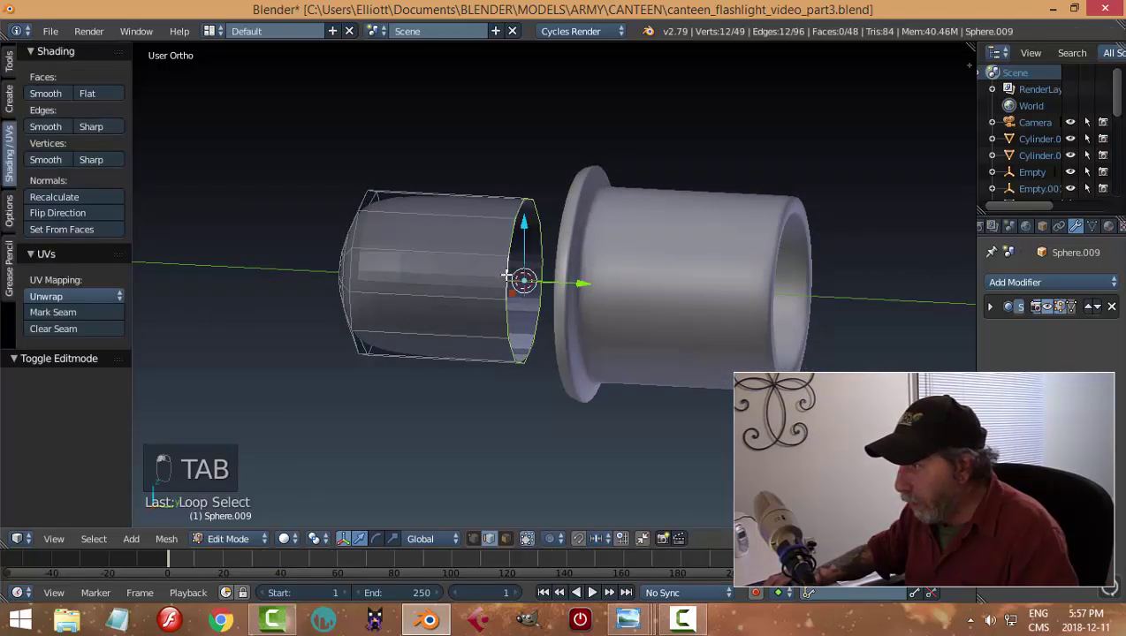
pyautogui.press('e')
pyautogui.press('s')
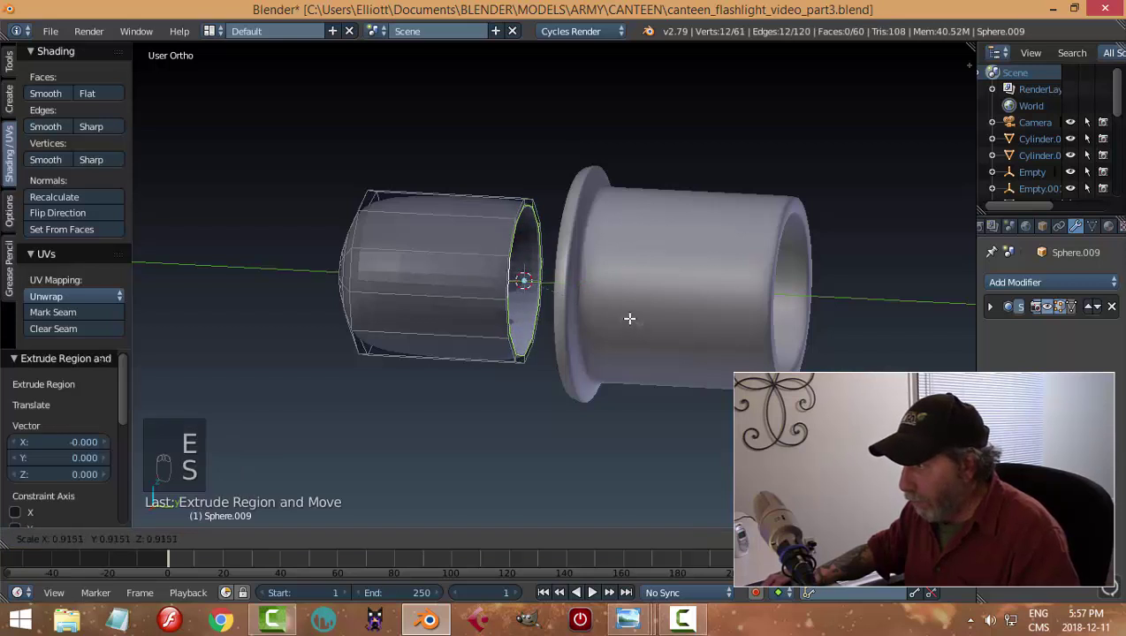
pyautogui.click(610, 316)
pyautogui.moveTo(590, 287); pyautogui.dragTo(597, 290)
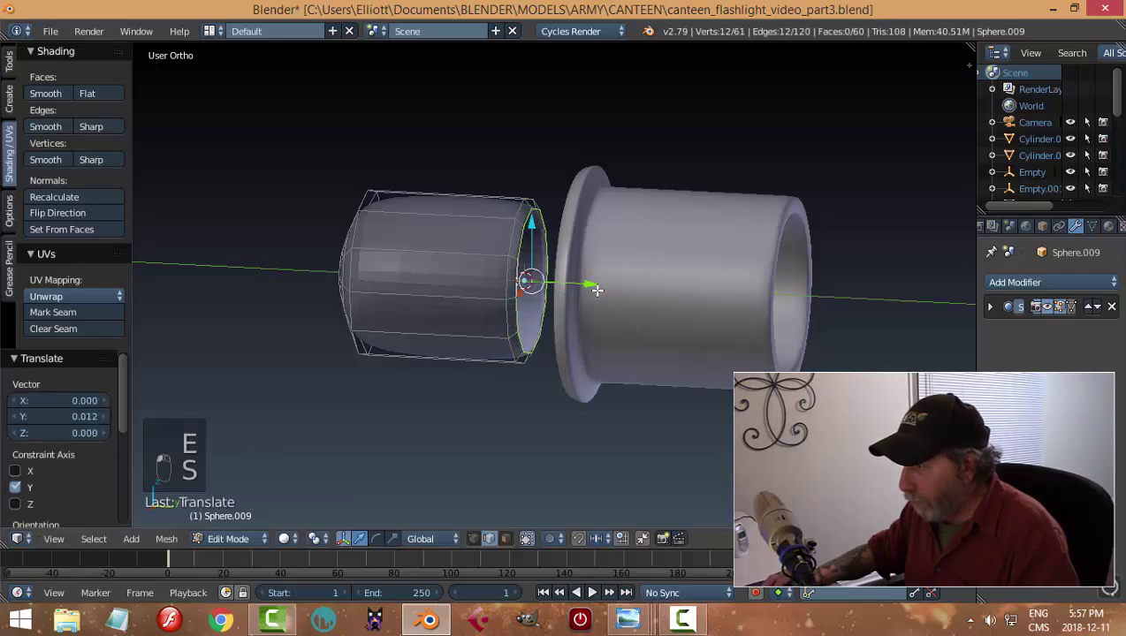
# Extrude the inner rear ring about 0.102 along Y into the tube as the bulb's neck, and leave Edit Mode.
pyautogui.press('e')
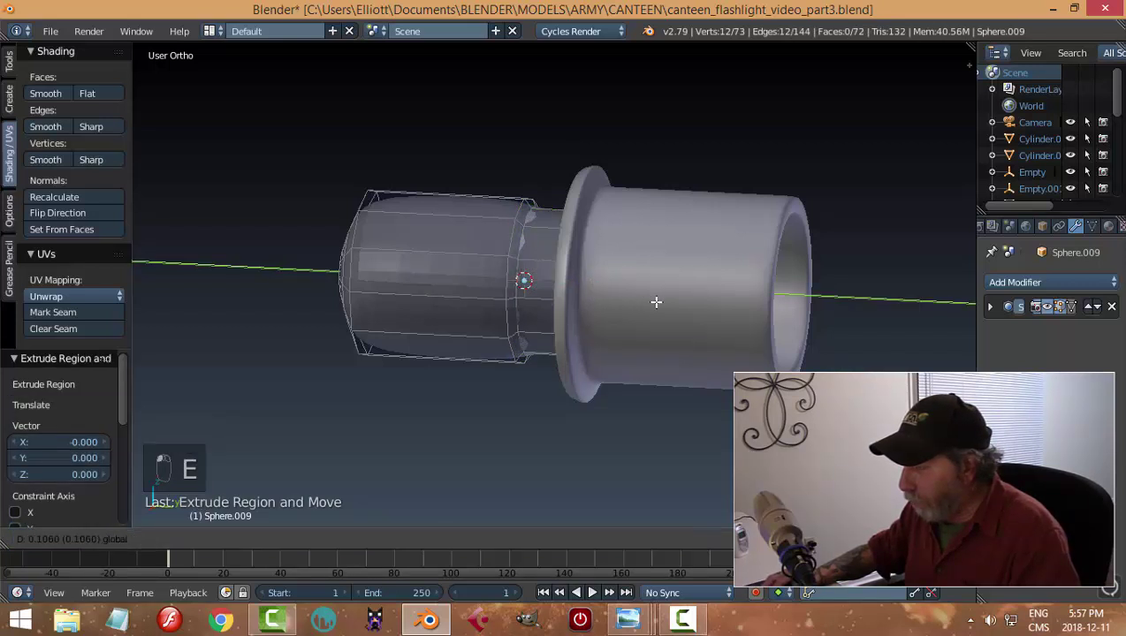
pyautogui.click(653, 302)
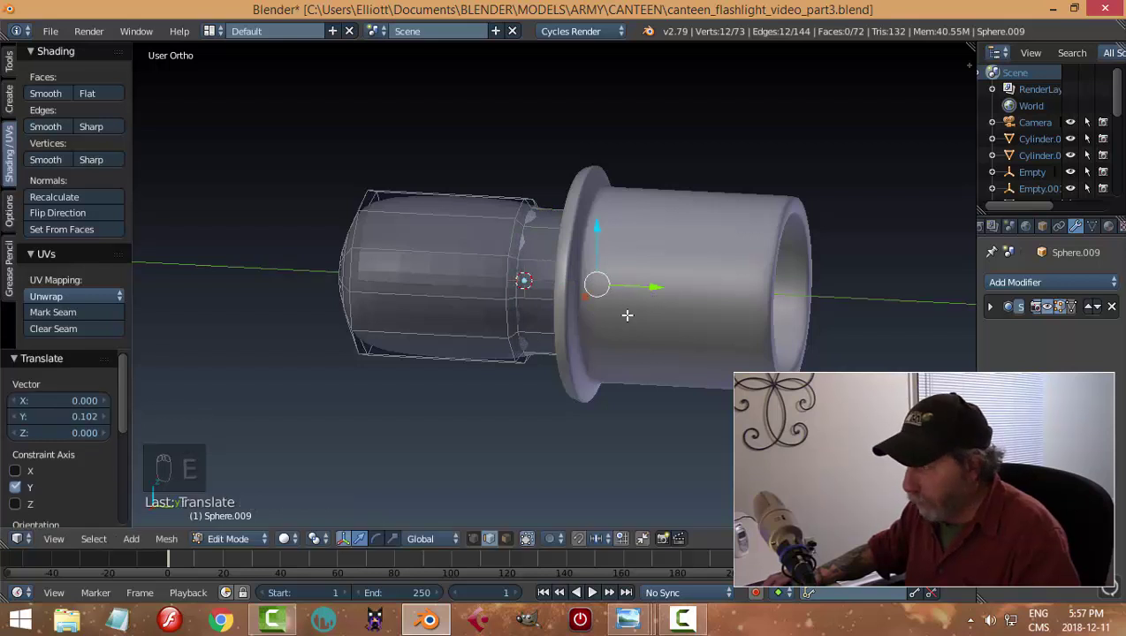
pyautogui.moveTo(627, 314); pyautogui.dragTo(698, 307, button='middle')
pyautogui.press('a')
pyautogui.press('Tab')
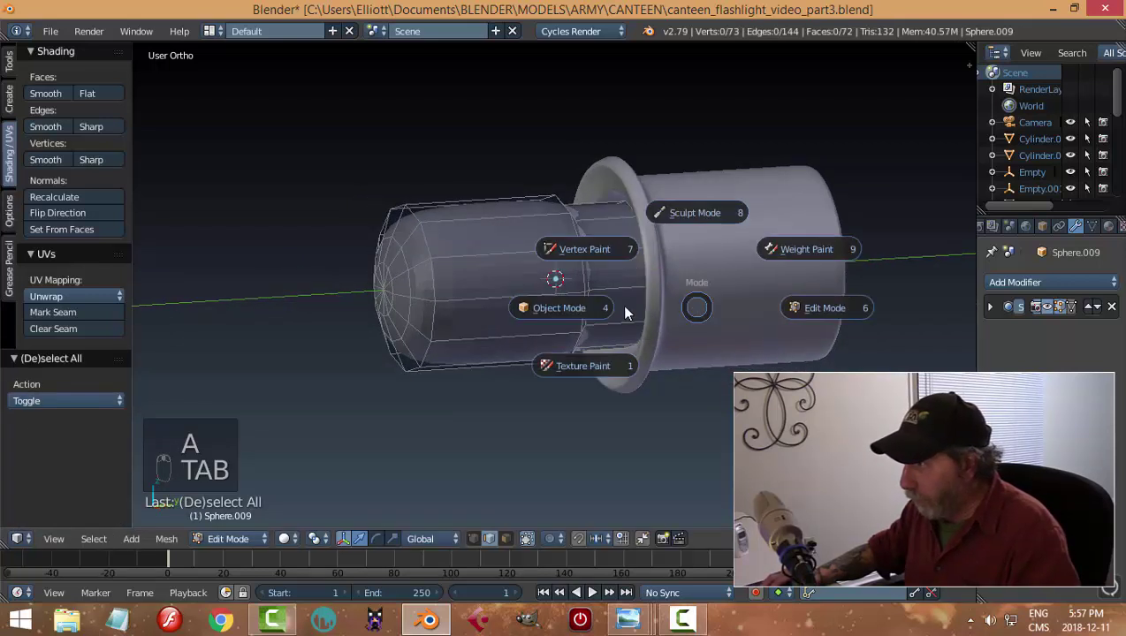
pyautogui.click(624, 313)
# Add one edge loop around the bulb's neck, slid close to the shoulder, and shade the bulb smooth.
pyautogui.press('Tab')
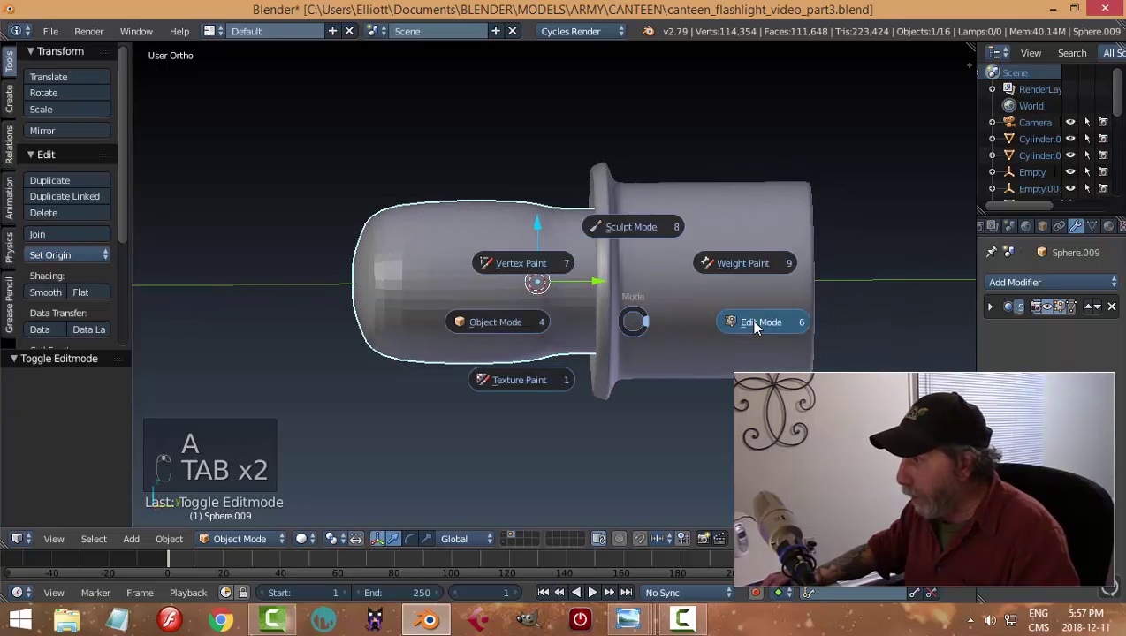
pyautogui.click(755, 327)
pyautogui.hotkey('ctrl', 'r')
pyautogui.click(573, 260)
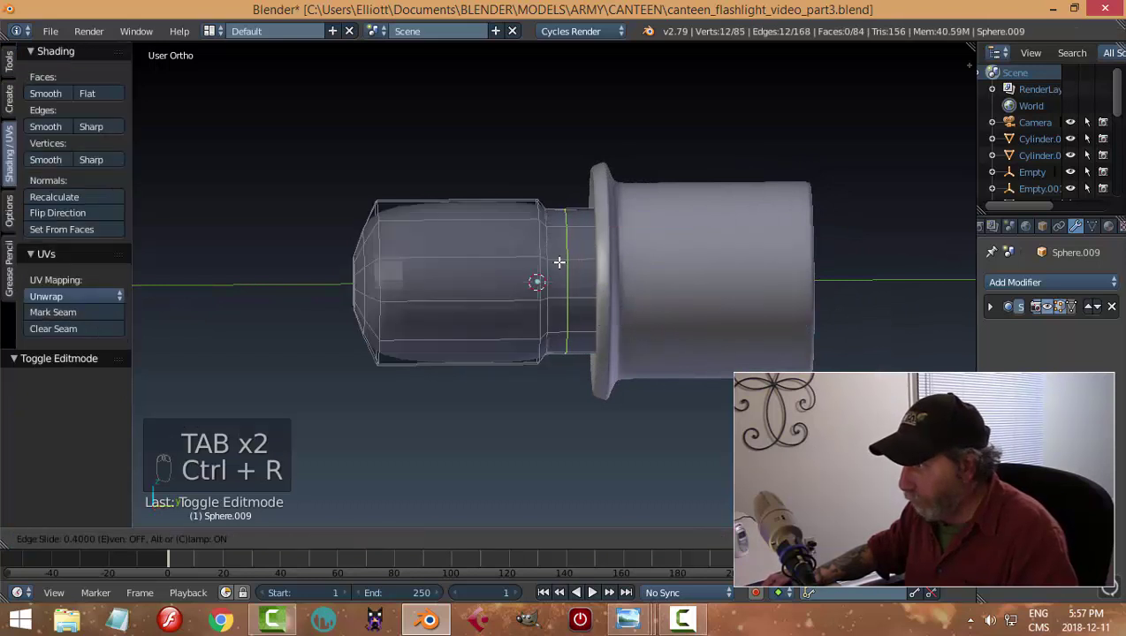
pyautogui.click(546, 264)
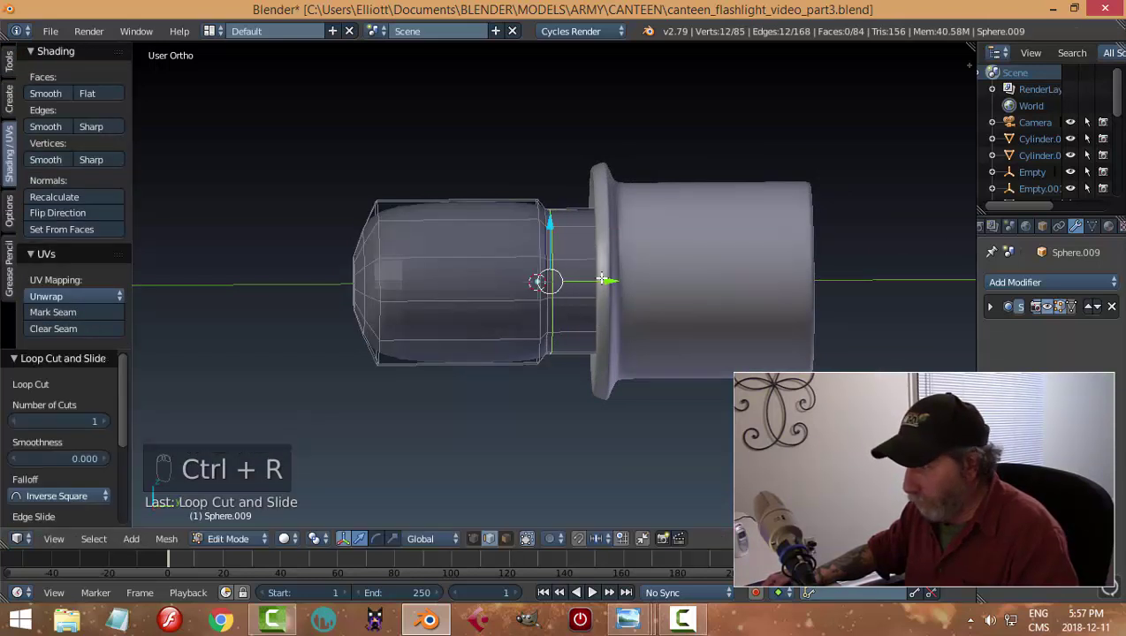
pyautogui.press('a')
pyautogui.press('Tab')
pyautogui.click(484, 290)
pyautogui.moveTo(608, 293); pyautogui.dragTo(490, 313, button='middle')
pyautogui.click(36, 292)
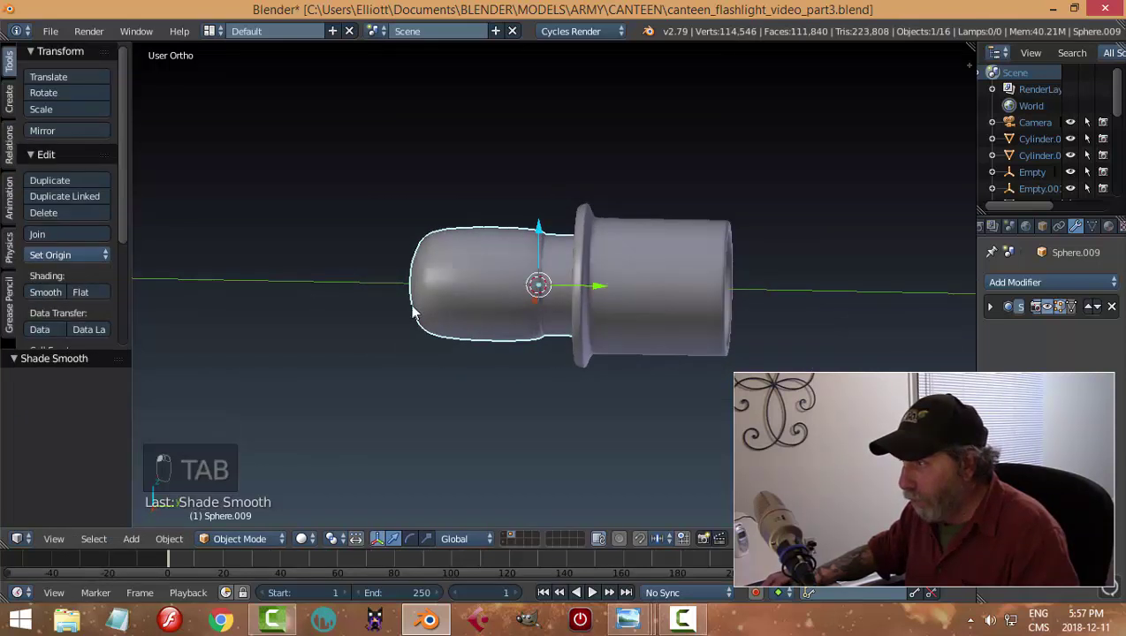
# Unhide all flashlight parts, and hide the middle threaded ring and its knurling around the reflector.
pyautogui.moveTo(565, 289); pyautogui.dragTo(620, 249, button='middle')
pyautogui.click(646, 294)
pyautogui.press('a')
pyautogui.hotkey('alt', 'h')
pyautogui.press('a')
pyautogui.rightClick(629, 237)
pyautogui.press('h')
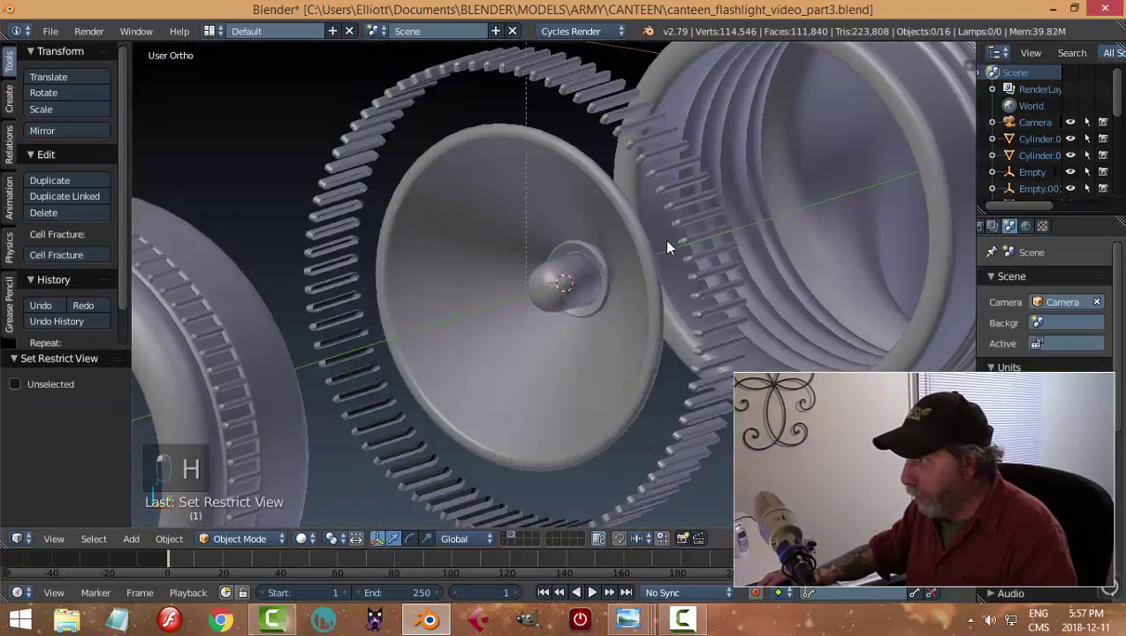
pyautogui.rightClick(671, 208)
pyautogui.press('h')
# Scale the bulb up to about 1.07 on every axis except Y, and save the file.
pyautogui.moveTo(676, 281); pyautogui.dragTo(615, 307, button='middle')
pyautogui.scroll(3, 614, 320)
pyautogui.rightClick(605, 285)
pyautogui.press('s')
pyautogui.hotkey('shift', 'y')
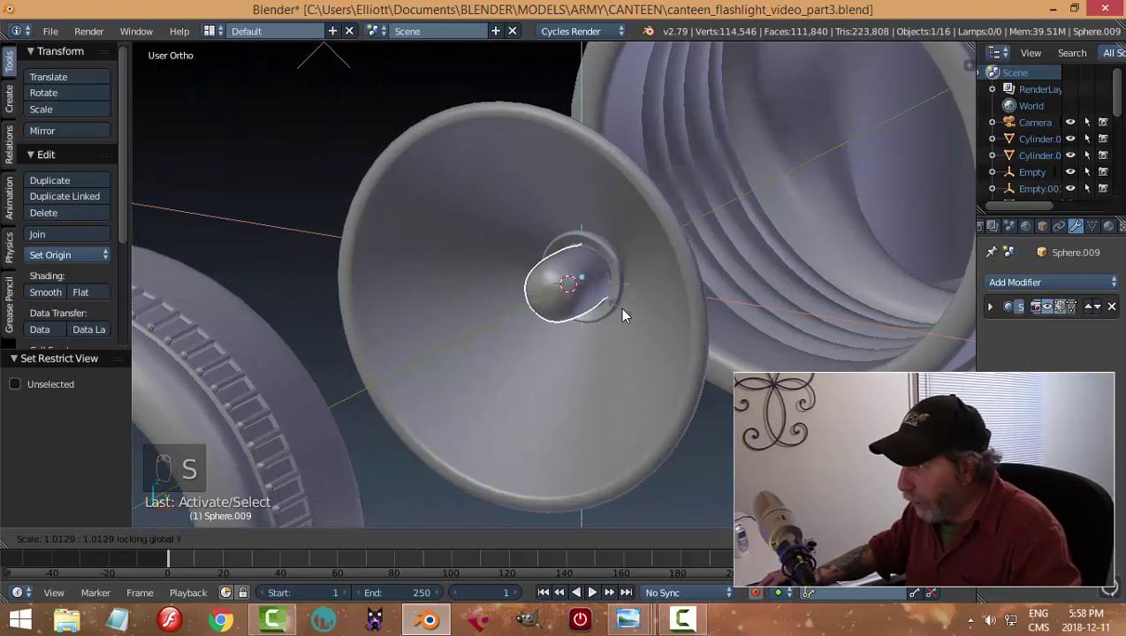
pyautogui.click(620, 311)
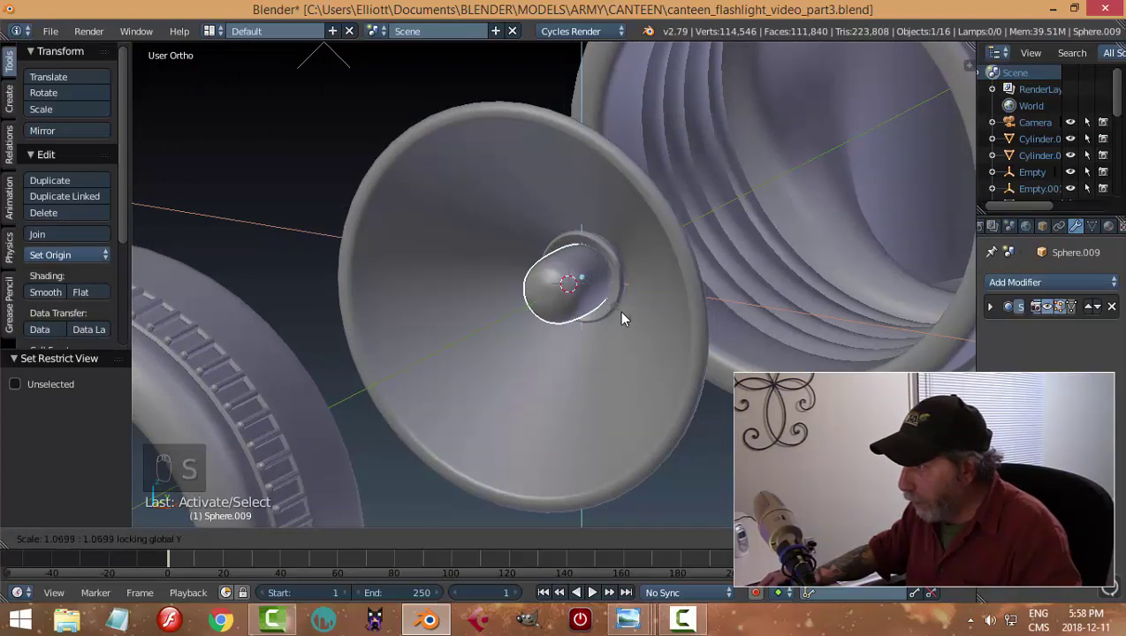
pyautogui.press('a')
pyautogui.scroll(-3, 623, 305)
pyautogui.moveTo(622, 305); pyautogui.dragTo(584, 279, button='middle')
pyautogui.hotkey('ctrl', 's')
pyautogui.scroll(3, 623, 331)
# Unhide all parts and try to move the reflector and bulb tube together about 1.983 along Y into the elbow's opening.
pyautogui.hotkey('alt', 'h')
pyautogui.press('a')
pyautogui.rightClick(553, 253)
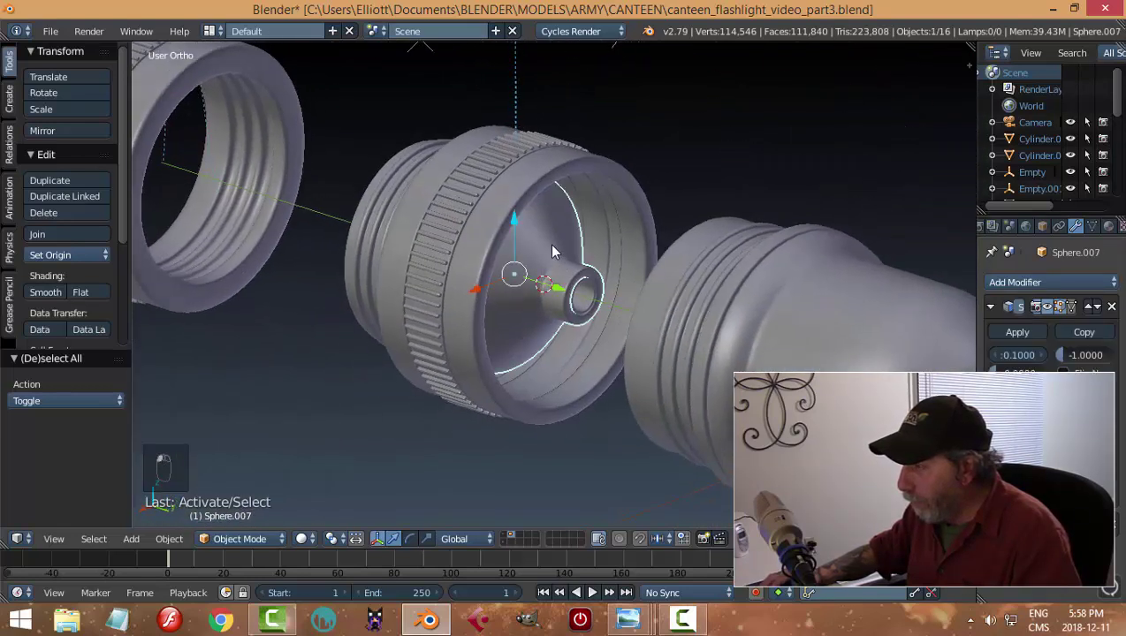
pyautogui.scroll(3, 610, 302)
pyautogui.keyDown('shift'); pyautogui.rightClick(604, 305); pyautogui.keyUp('shift')
pyautogui.scroll(-4, 600, 302)
pyautogui.moveTo(601, 301); pyautogui.dragTo(629, 315, button='middle')
pyautogui.moveTo(615, 294); pyautogui.dragTo(784, 309)
pyautogui.moveTo(679, 330); pyautogui.dragTo(741, 322, button='middle')
pyautogui.moveTo(804, 273); pyautogui.dragTo(813, 262, button='middle')
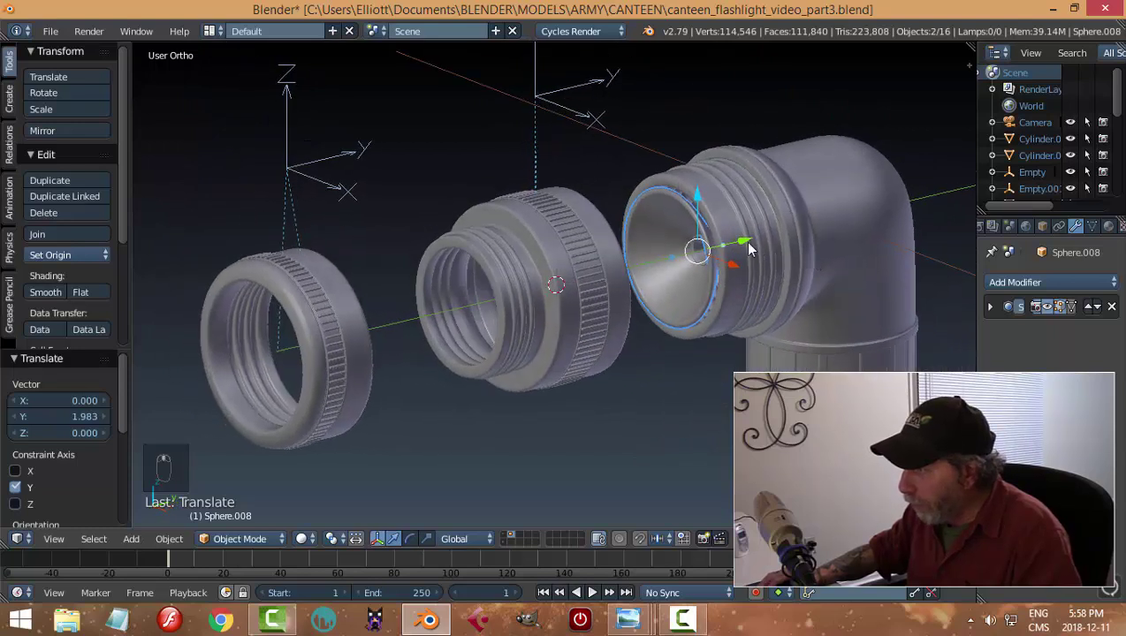
pyautogui.moveTo(747, 243); pyautogui.dragTo(689, 262)
pyautogui.moveTo(688, 305); pyautogui.dragTo(517, 328, button='middle')
pyautogui.hotkey('ctrl', 'z')
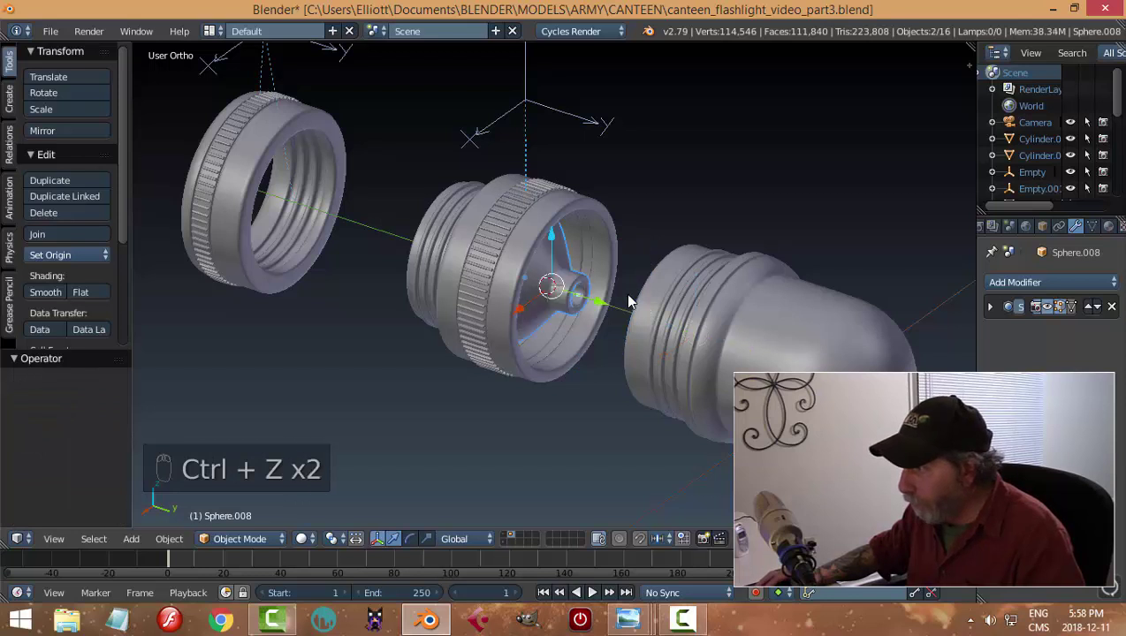
# Hide the middle threaded ring and its knurling to expose the reflector.
pyautogui.press('a')
pyautogui.rightClick(555, 232)
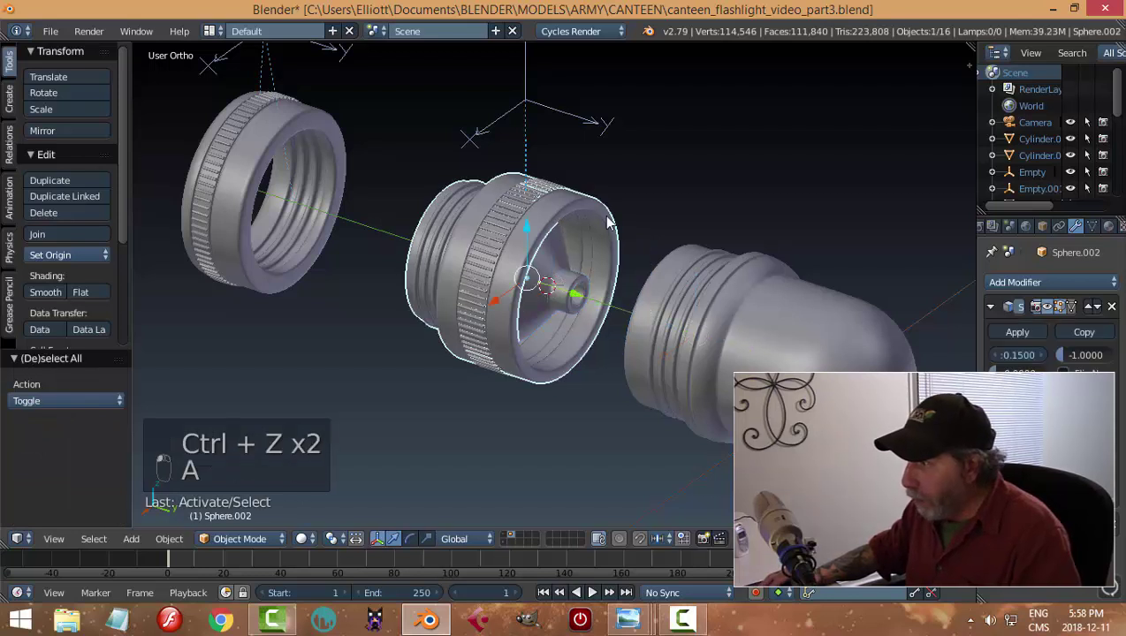
pyautogui.press('h')
pyautogui.rightClick(556, 233)
pyautogui.press('h')
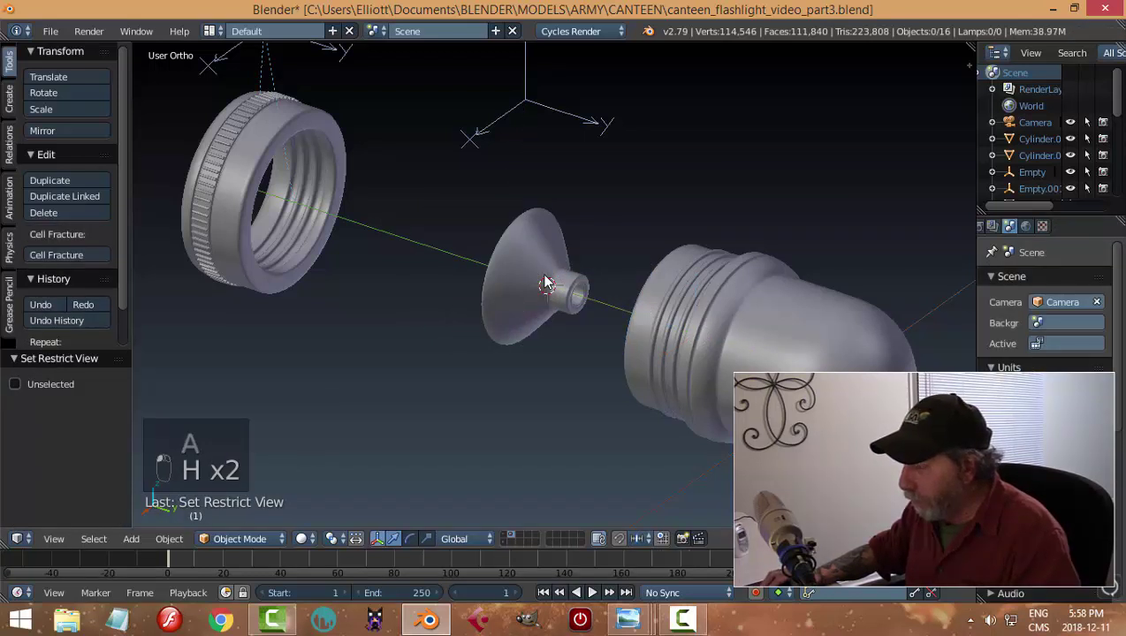
# Apply the reflector's Solidify modifier and join the bulb tube into the reflector object.
pyautogui.scroll(2, 545, 281)
pyautogui.moveTo(545, 281)
pyautogui.mouseDown(button='middle')
pyautogui.moveTo(611, 286)
pyautogui.moveTo(708, 240)
pyautogui.moveTo(684, 282)
pyautogui.moveTo(537, 284)
pyautogui.mouseUp(button='middle')
pyautogui.rightClick(560, 285)
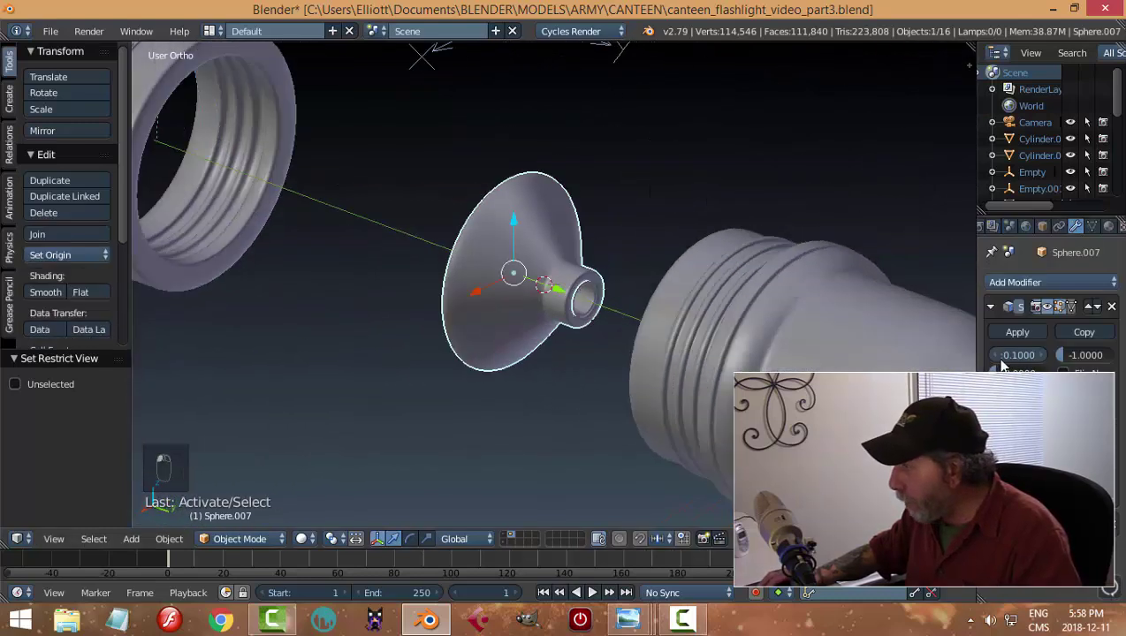
pyautogui.click(1017, 333)
pyautogui.scroll(3, 611, 304)
pyautogui.rightClick(604, 291)
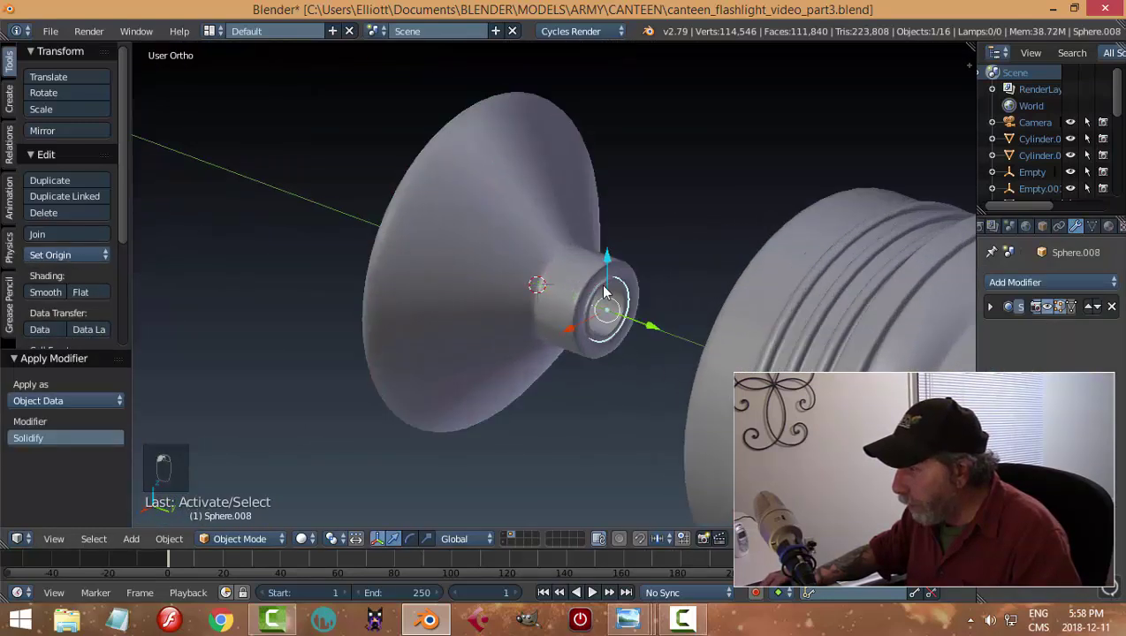
pyautogui.keyDown('shift'); pyautogui.rightClick(574, 279); pyautogui.keyUp('shift')
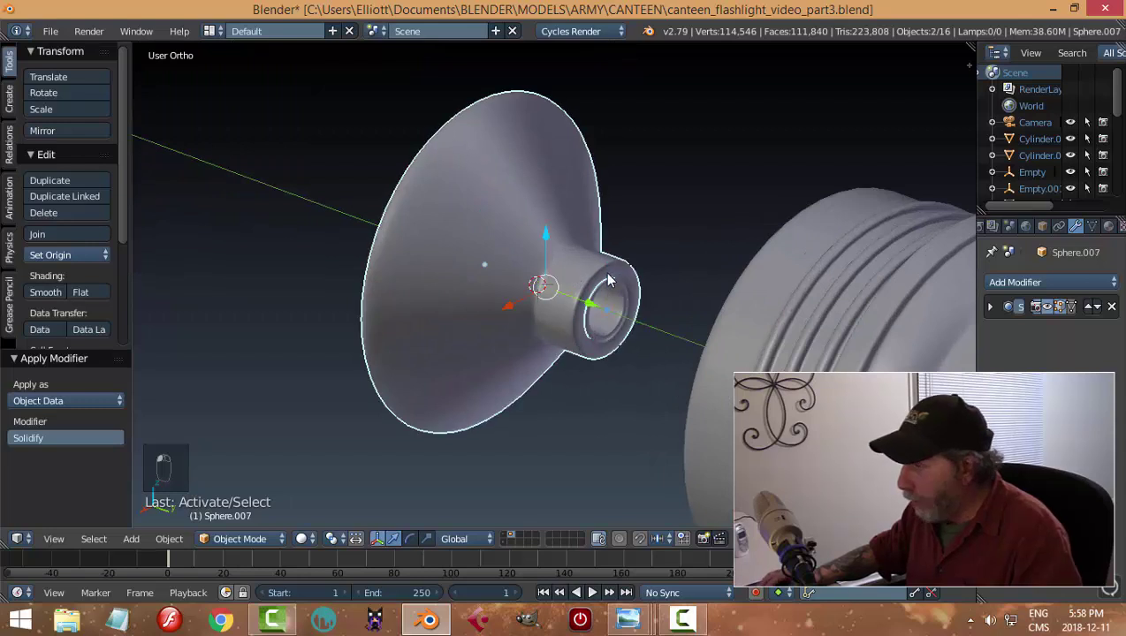
pyautogui.hotkey('ctrl', 'j')
pyautogui.scroll(-2, 537, 272)
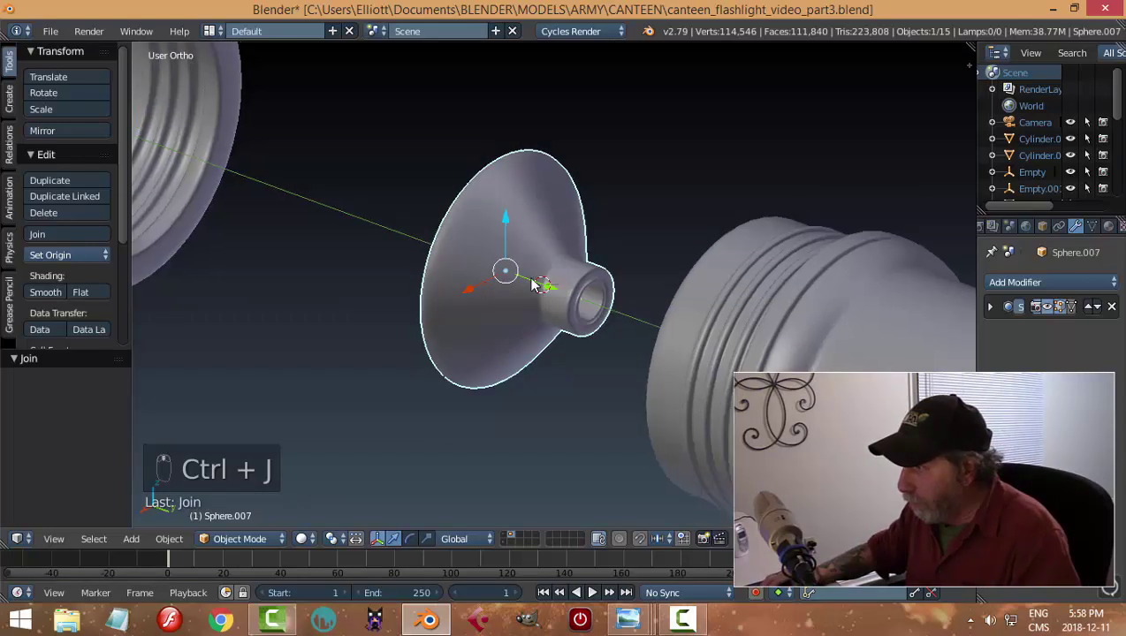
# Move the bulb and the reflector together about 2.057 along Y into the elbow's threaded opening.
pyautogui.moveTo(537, 272); pyautogui.dragTo(670, 272, button='middle')
pyautogui.scroll(3, 648, 290)
pyautogui.press('a')
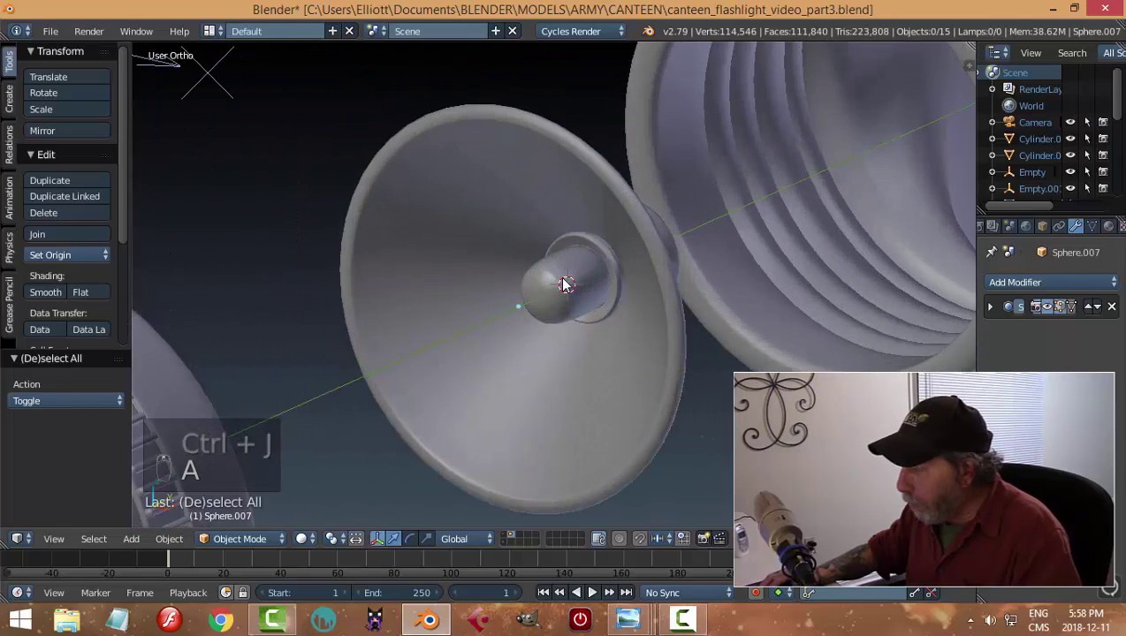
pyautogui.moveTo(566, 284); pyautogui.dragTo(619, 301, button='middle')
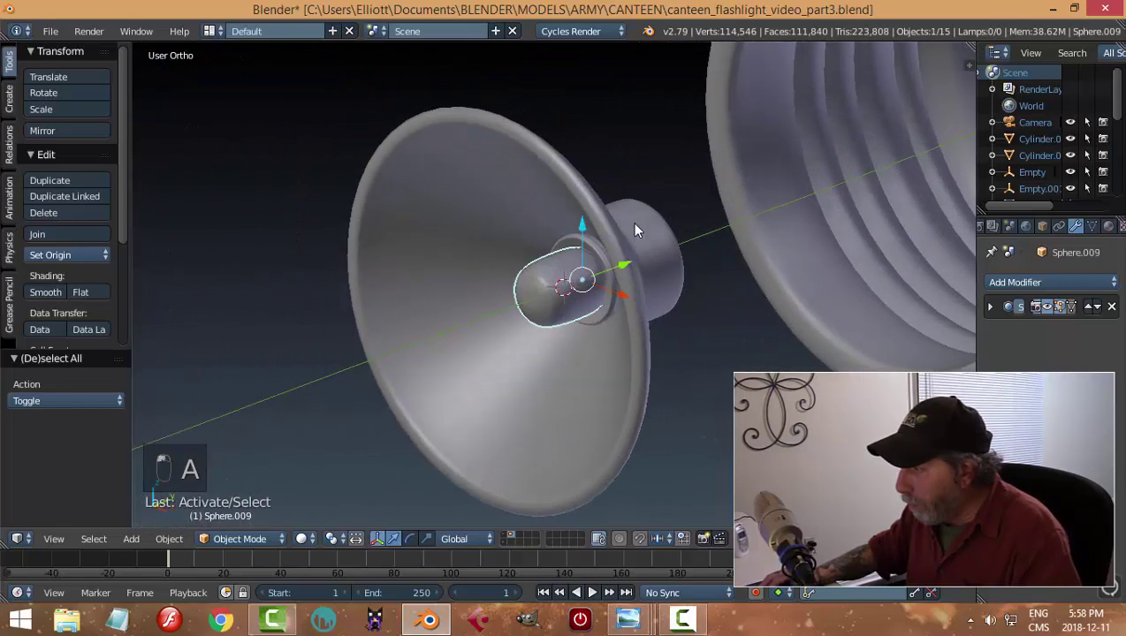
pyautogui.keyDown('shift'); pyautogui.rightClick(634, 230); pyautogui.keyUp('shift')
pyautogui.scroll(-2, 691, 276)
pyautogui.moveTo(691, 277)
pyautogui.mouseDown(button='middle')
pyautogui.moveTo(705, 274)
pyautogui.moveTo(691, 296)
pyautogui.mouseUp(button='middle')
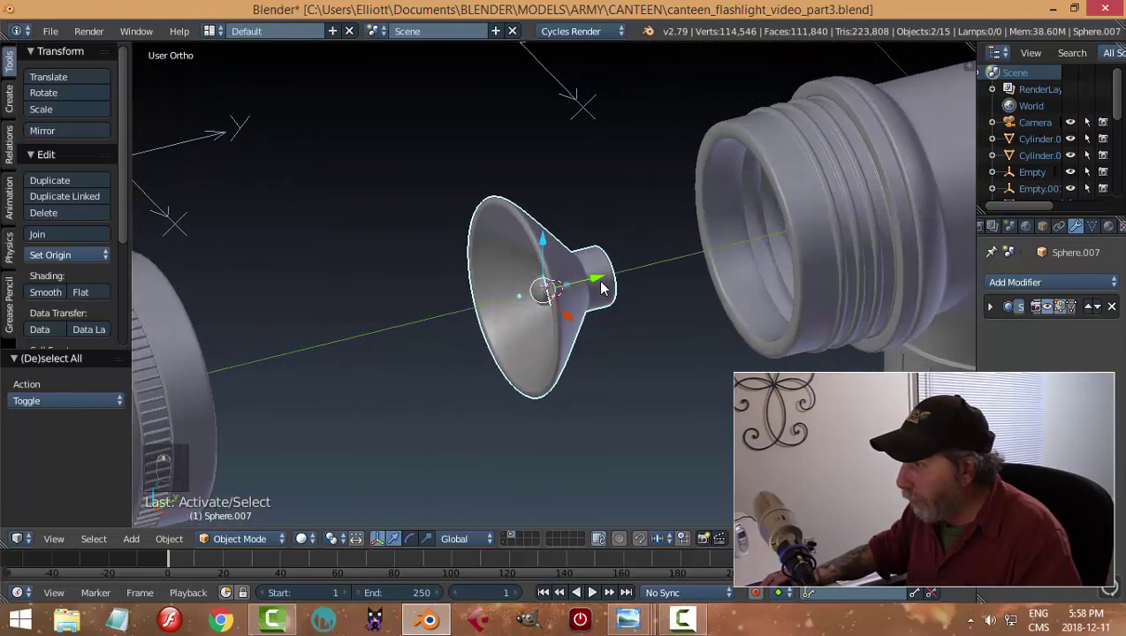
pyautogui.press('g')
pyautogui.press('y')
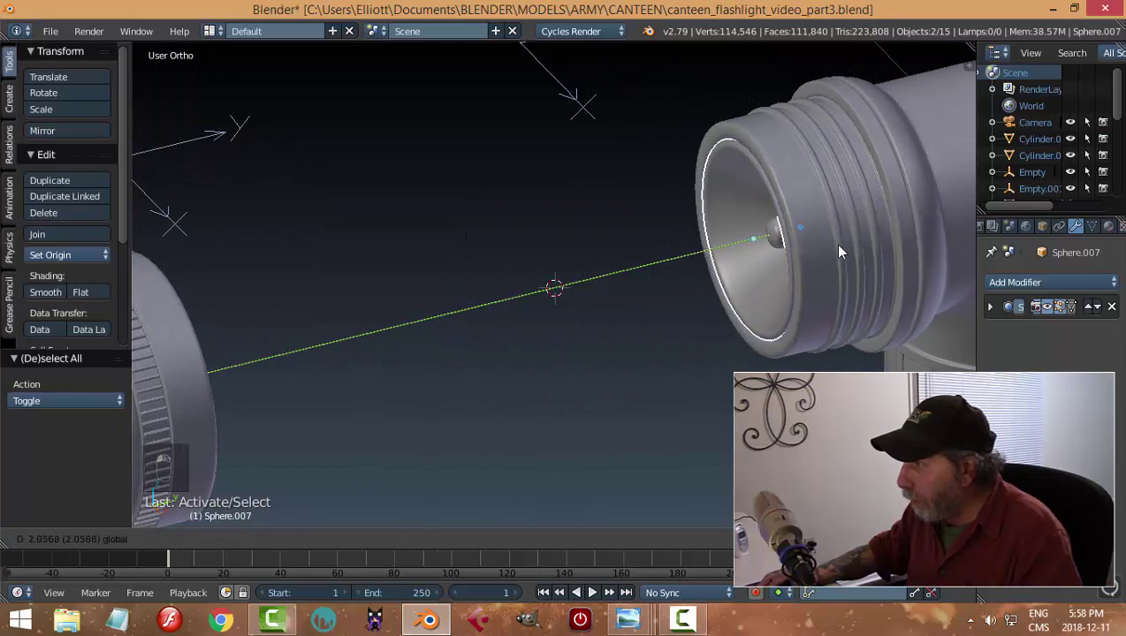
pyautogui.click(839, 247)
pyautogui.press('a')
pyautogui.scroll(-3, 729, 304)
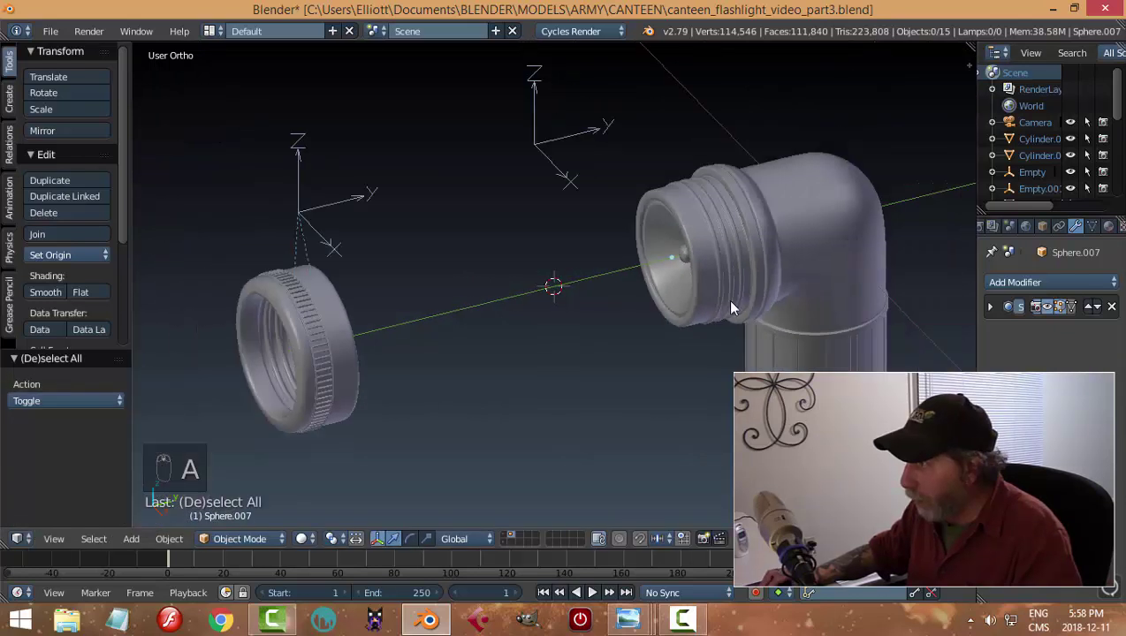
# Unhide all parts and move the middle ring's empty about 2.273 along Y to seat the ring on the elbow.
pyautogui.moveTo(731, 307); pyautogui.dragTo(659, 302, button='middle')
pyautogui.hotkey('alt', 'h')
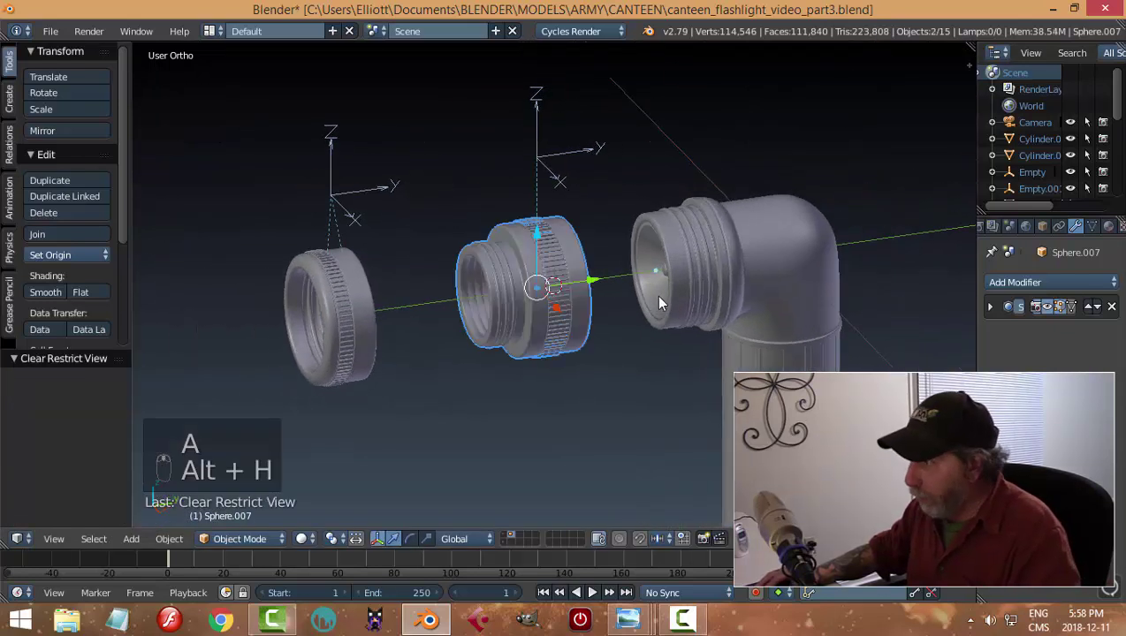
pyautogui.press('a')
pyautogui.rightClick(592, 152)
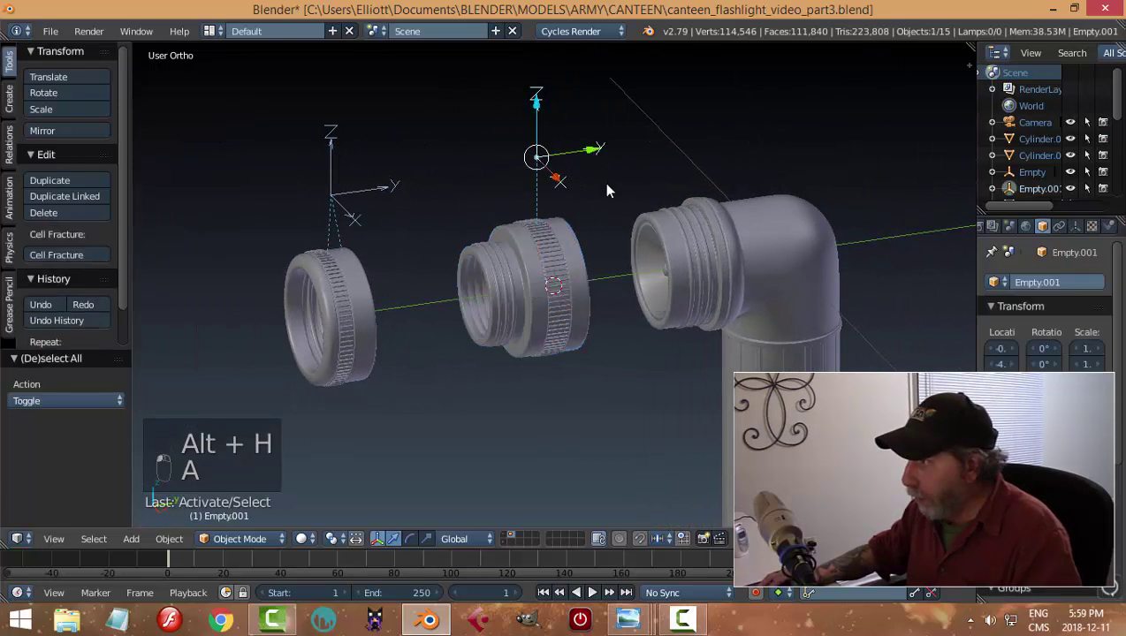
pyautogui.moveTo(592, 151); pyautogui.dragTo(724, 163)
pyautogui.moveTo(676, 261); pyautogui.dragTo(627, 339, button='middle')
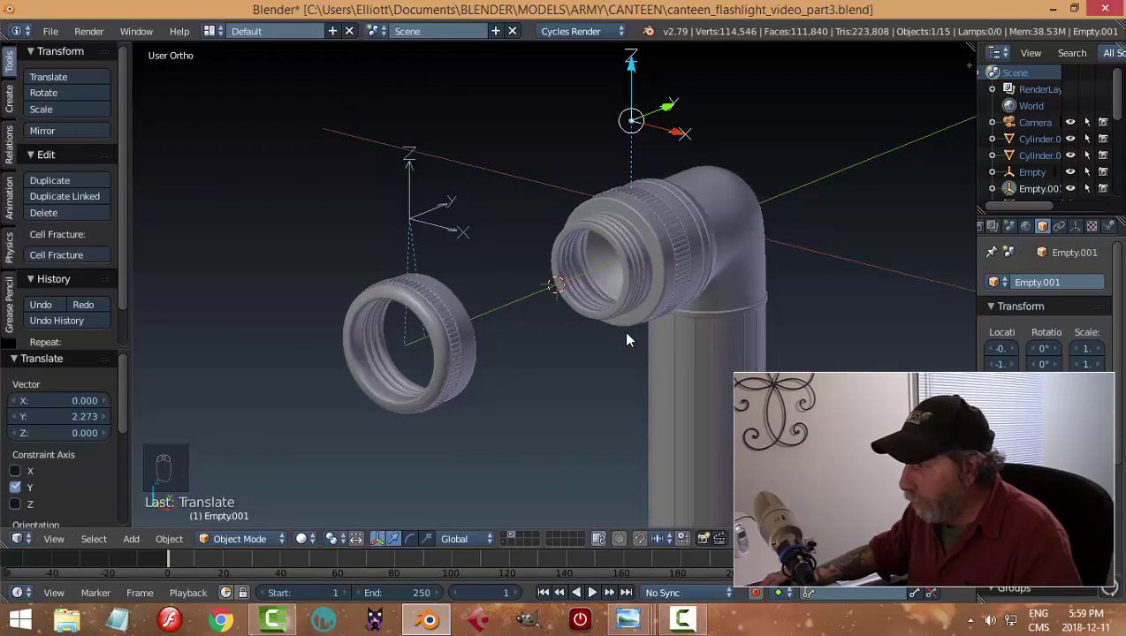
# Move the front ring's empty about 5.004 along Y to seat that ring on the middle ring, and deselect everything.
pyautogui.rightClick(442, 210)
pyautogui.press('g')
pyautogui.press('y')
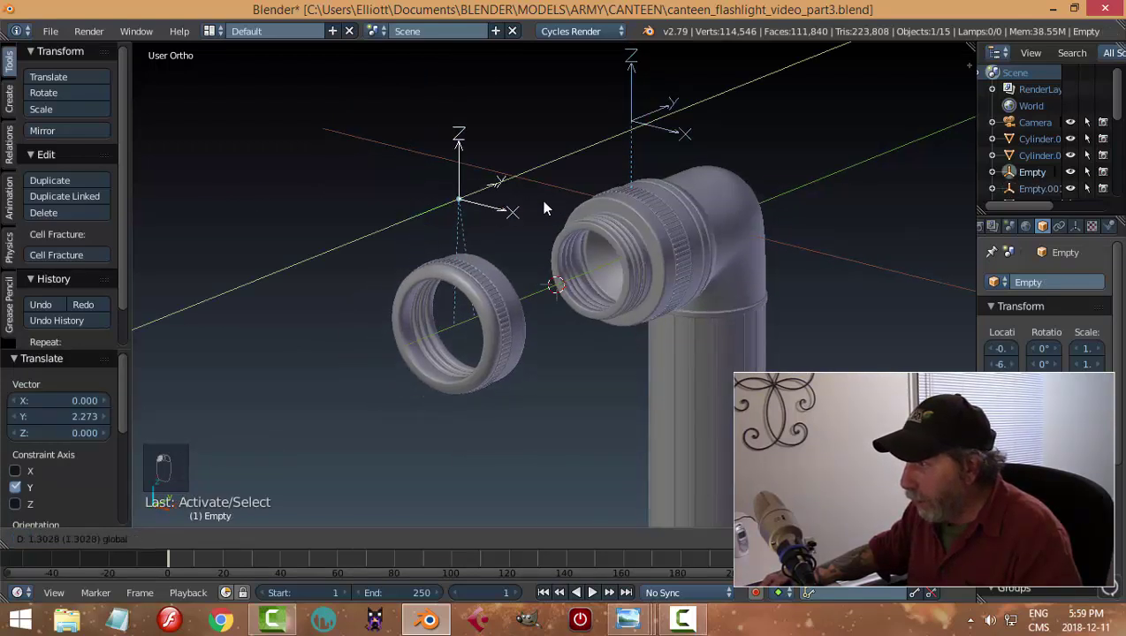
pyautogui.click(662, 200)
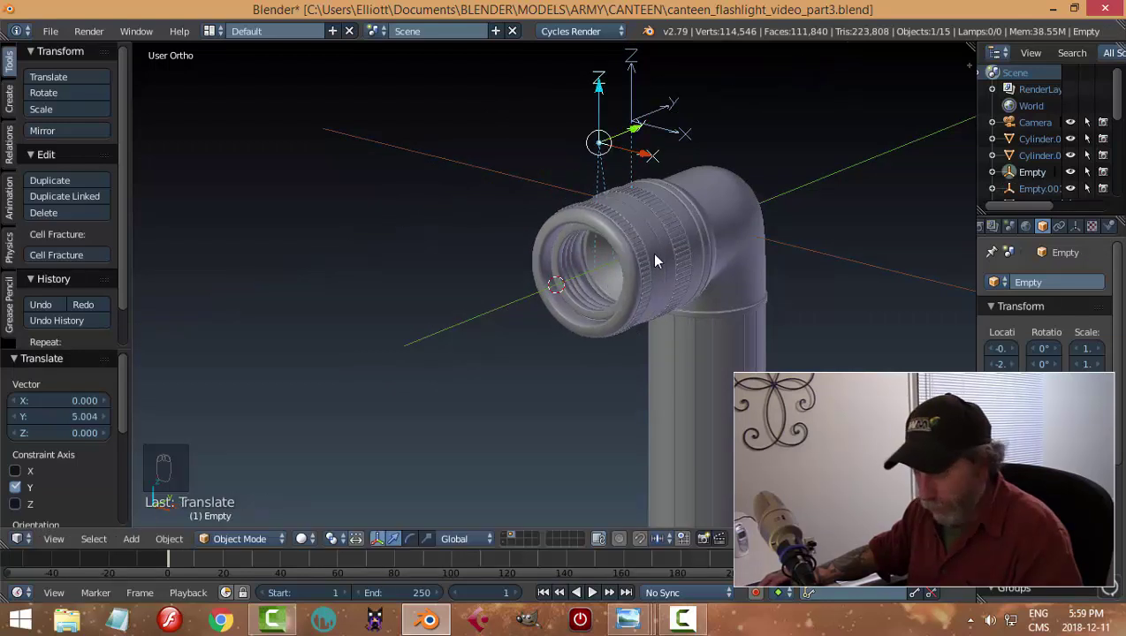
pyautogui.press('a')
pyautogui.moveTo(651, 253); pyautogui.dragTo(553, 278, button='middle')
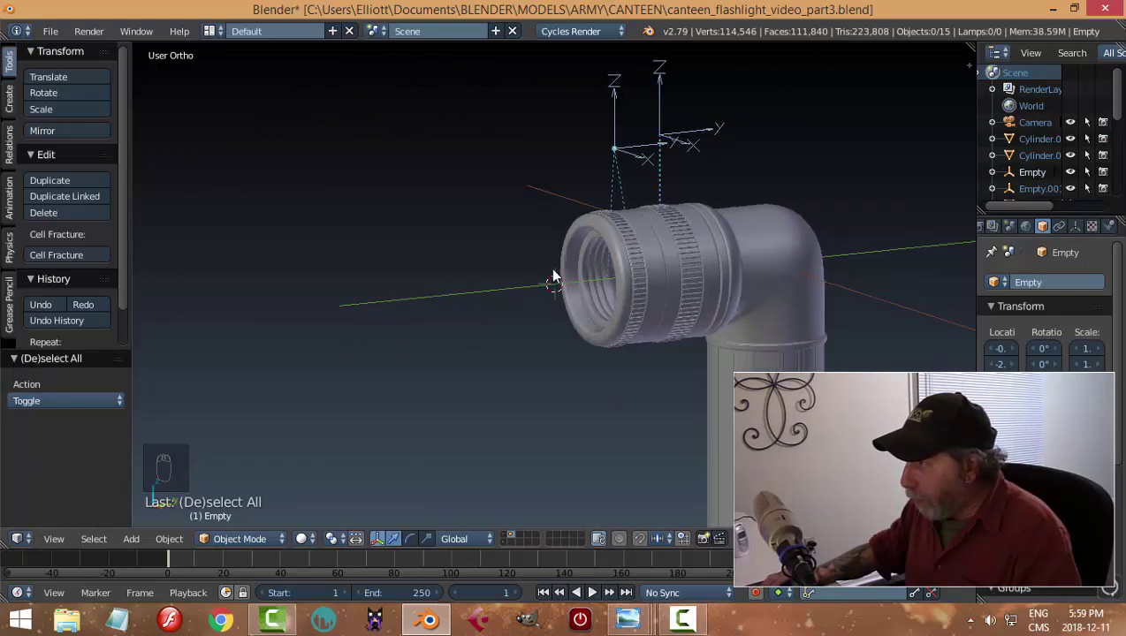
# Pull the rings back off the elbow, moving the front ring's empty about -3.692 and the middle ring's empty about -2.311 along Y.
pyautogui.moveTo(664, 146); pyautogui.dragTo(465, 197)
pyautogui.moveTo(466, 196); pyautogui.dragTo(567, 315, button='middle')
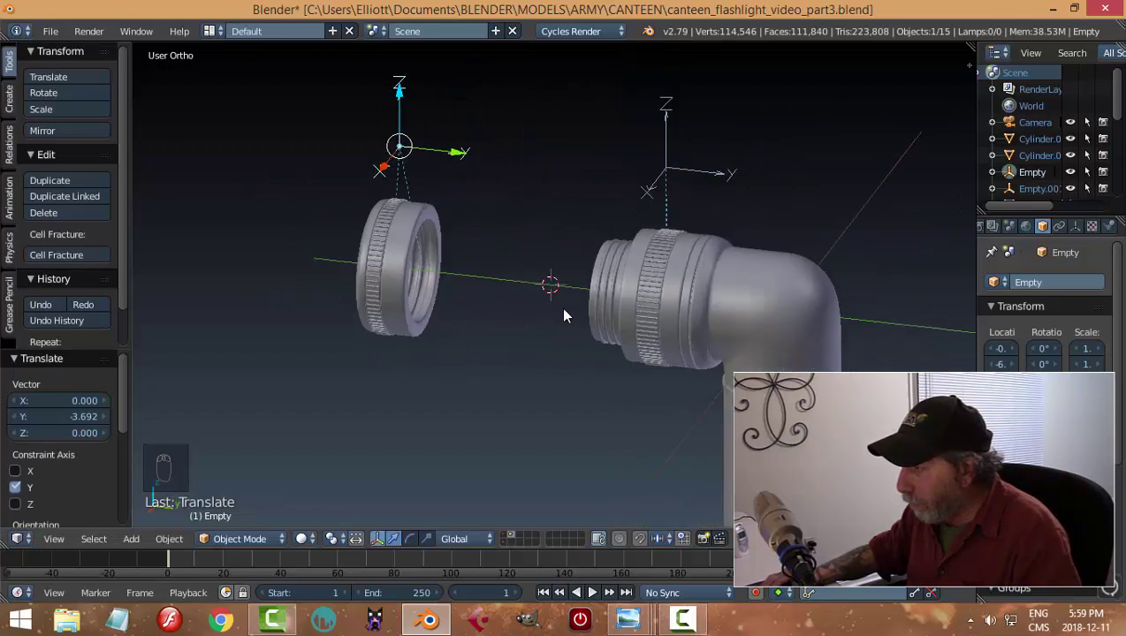
pyautogui.click(717, 181)
pyautogui.moveTo(717, 183); pyautogui.dragTo(581, 185)
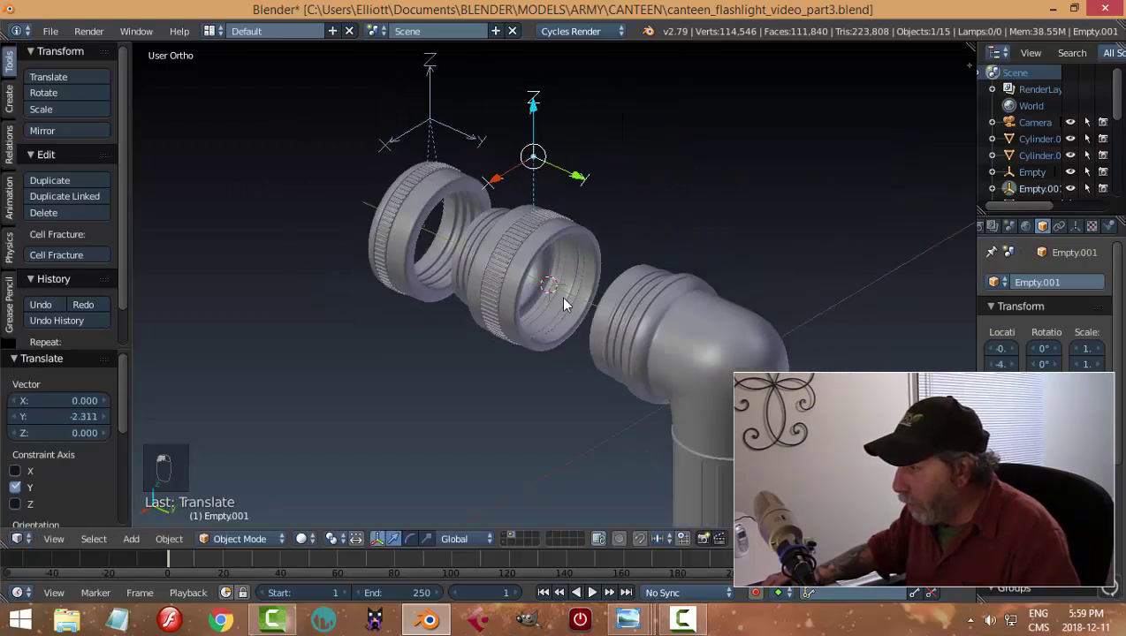
# Examine the inner wall of the middle ring's elbow-side opening, including its mesh in Edit Mode.
pyautogui.scroll(3, 565, 303)
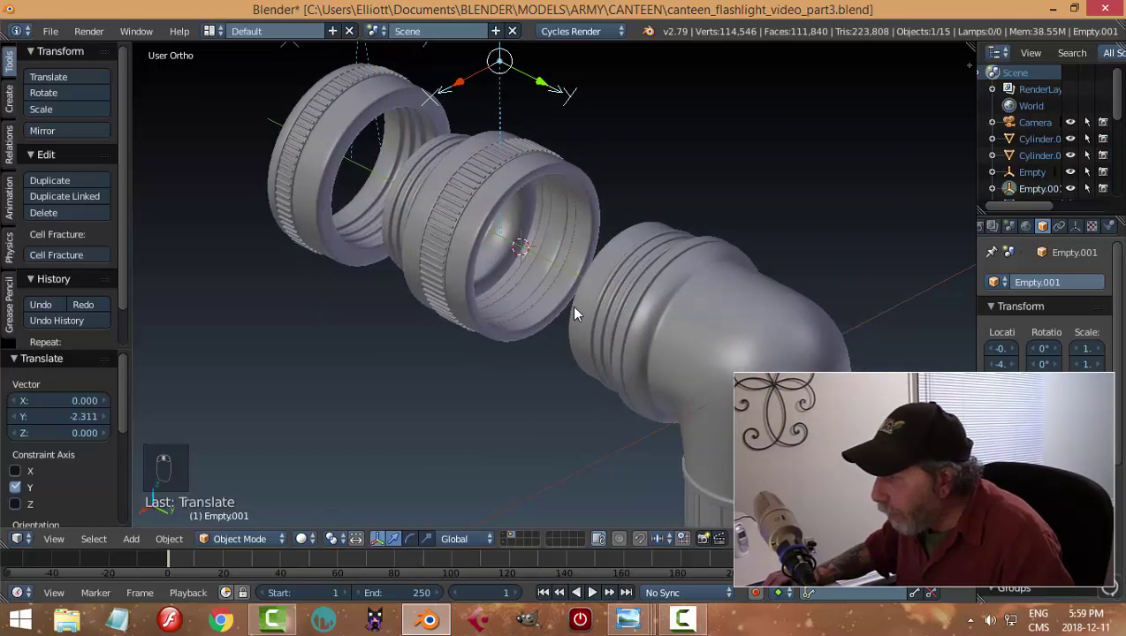
pyautogui.scroll(4, 543, 277)
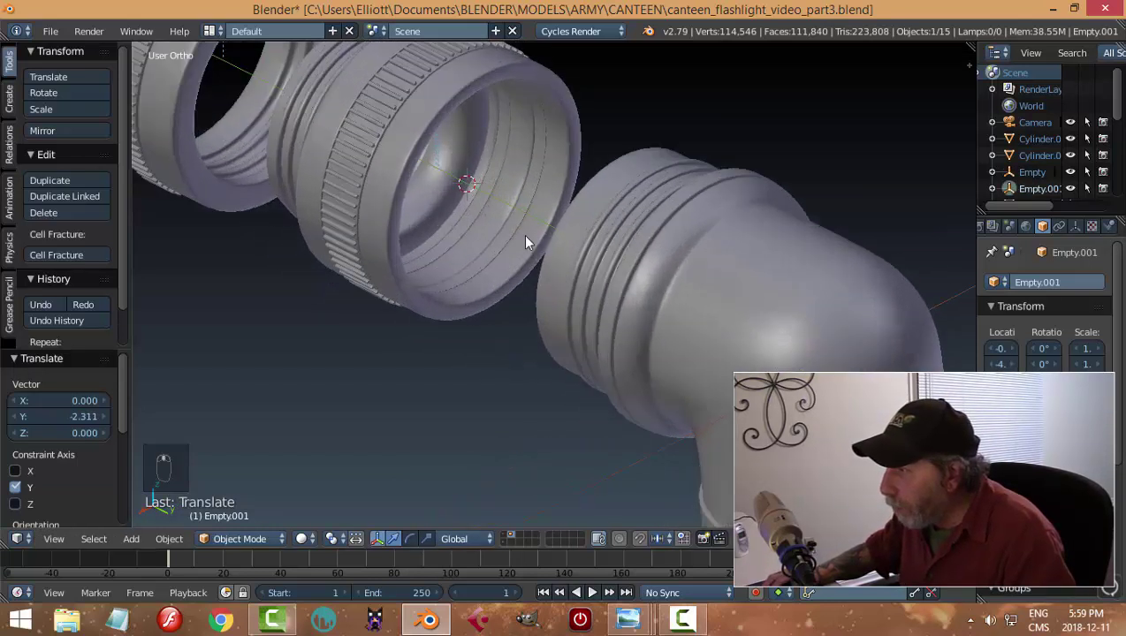
pyautogui.scroll(1, 548, 228)
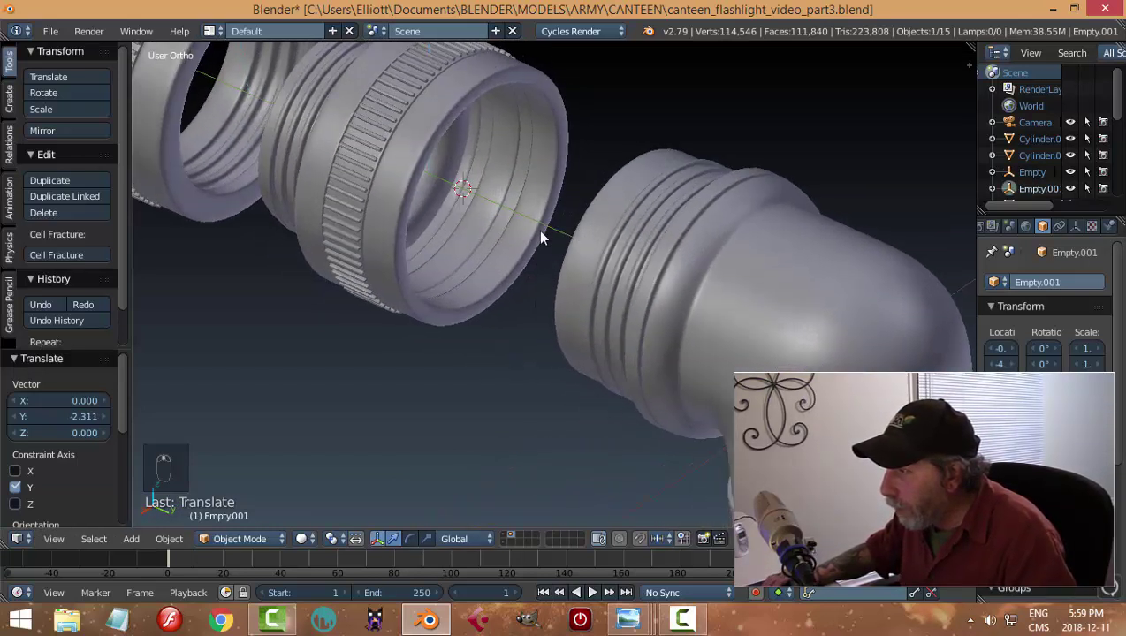
pyautogui.click(517, 213)
pyautogui.press('Tab')
pyautogui.scroll(4, 496, 233)
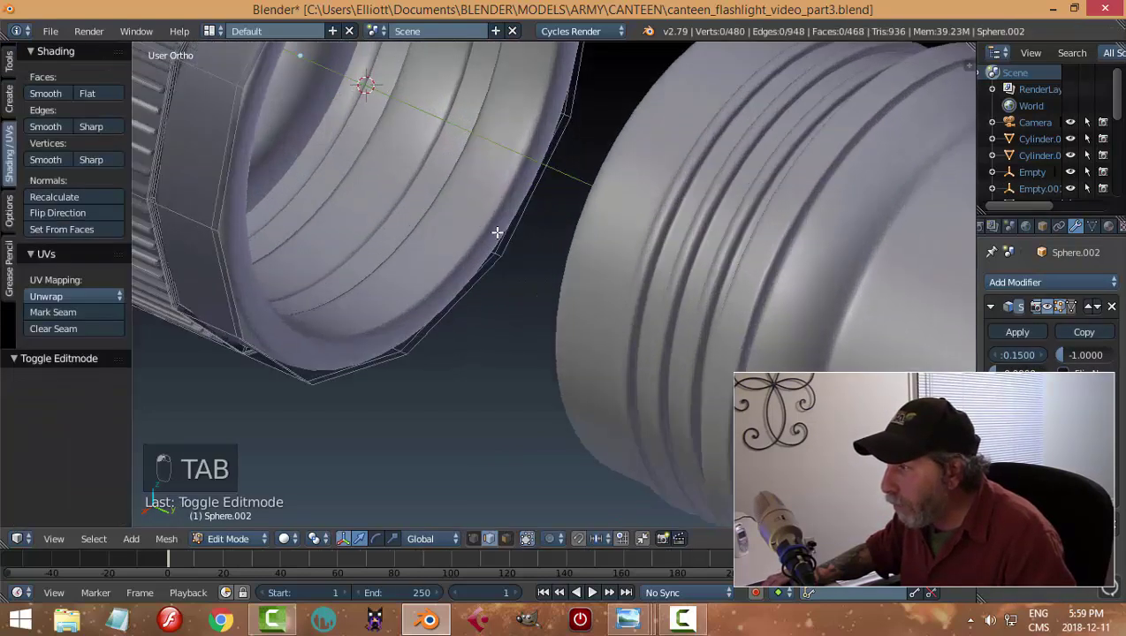
pyautogui.scroll(-3, 496, 234)
pyautogui.press('Tab')
pyautogui.click(382, 233)
pyautogui.scroll(-4, 514, 237)
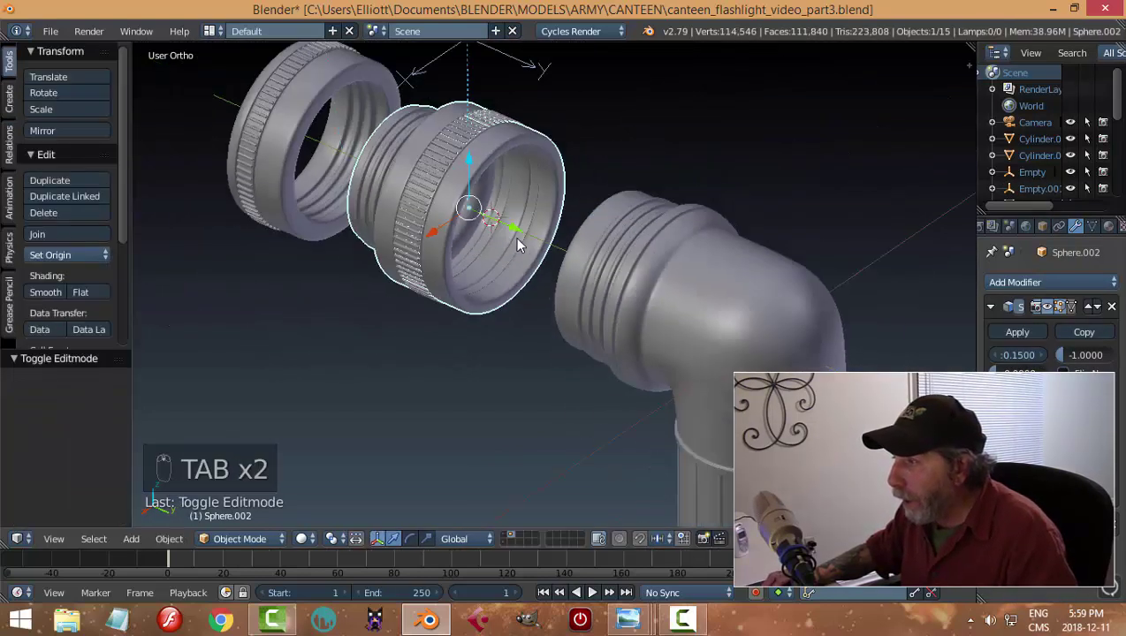
# Check the middle ring's Solidify modifier in the viewport and apply it.
pyautogui.scroll(3, 492, 237)
pyautogui.moveTo(472, 228); pyautogui.dragTo(516, 248, button='middle')
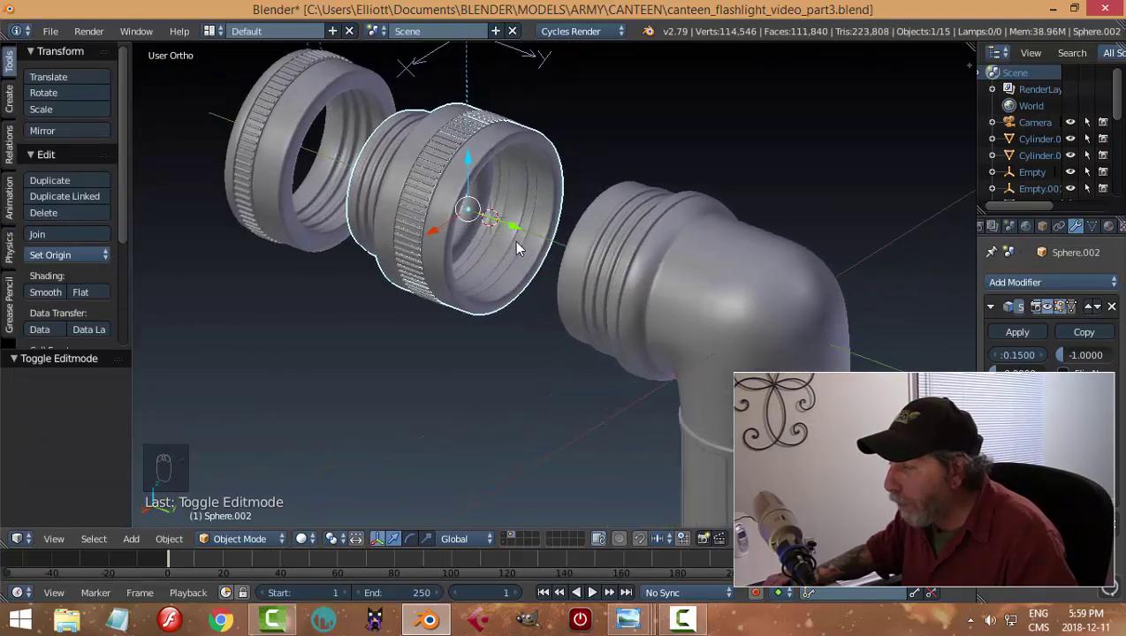
pyautogui.click(1045, 307)
pyautogui.click(1048, 308)
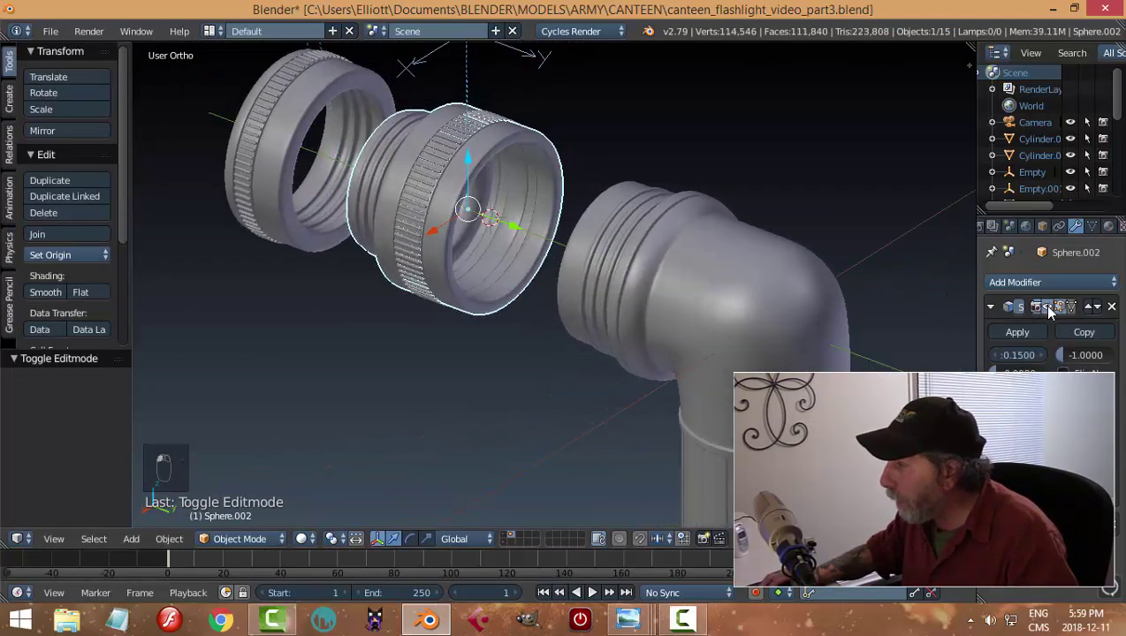
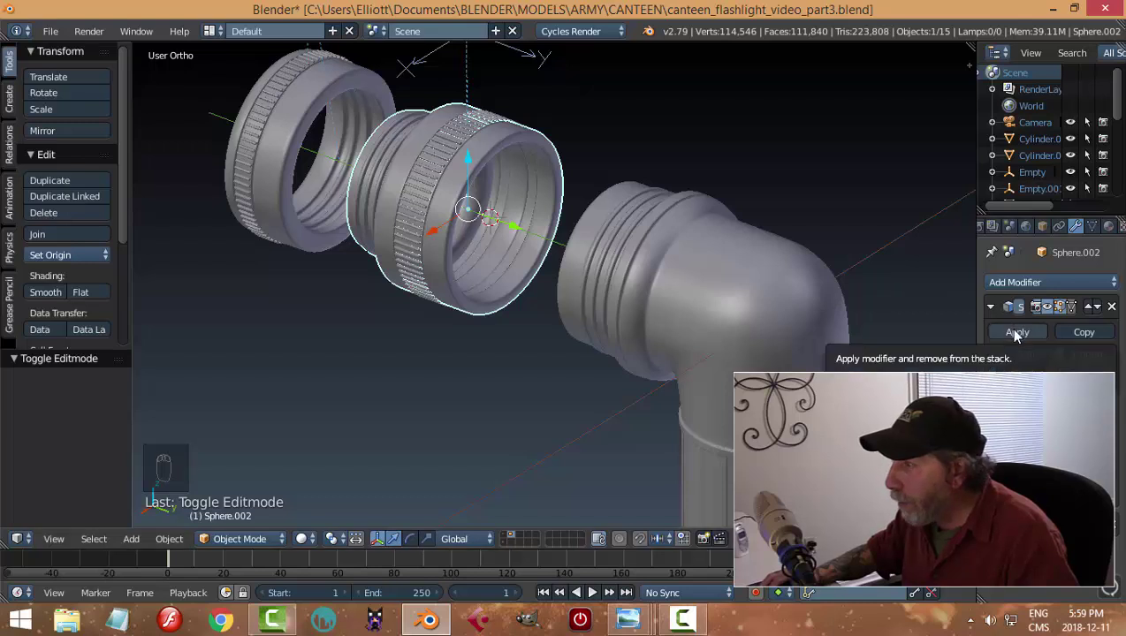
pyautogui.click(1016, 333)
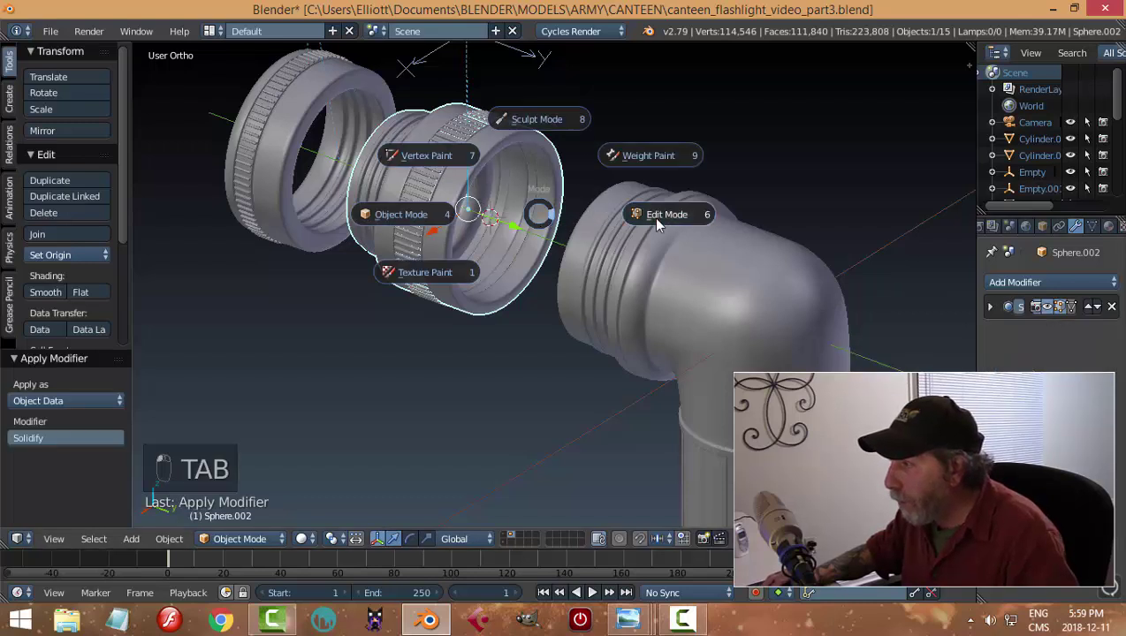
# Open the middle ring's mesh for editing in face selection mode, leaving no faces selected.
pyautogui.click(658, 219)
pyautogui.scroll(4, 535, 233)
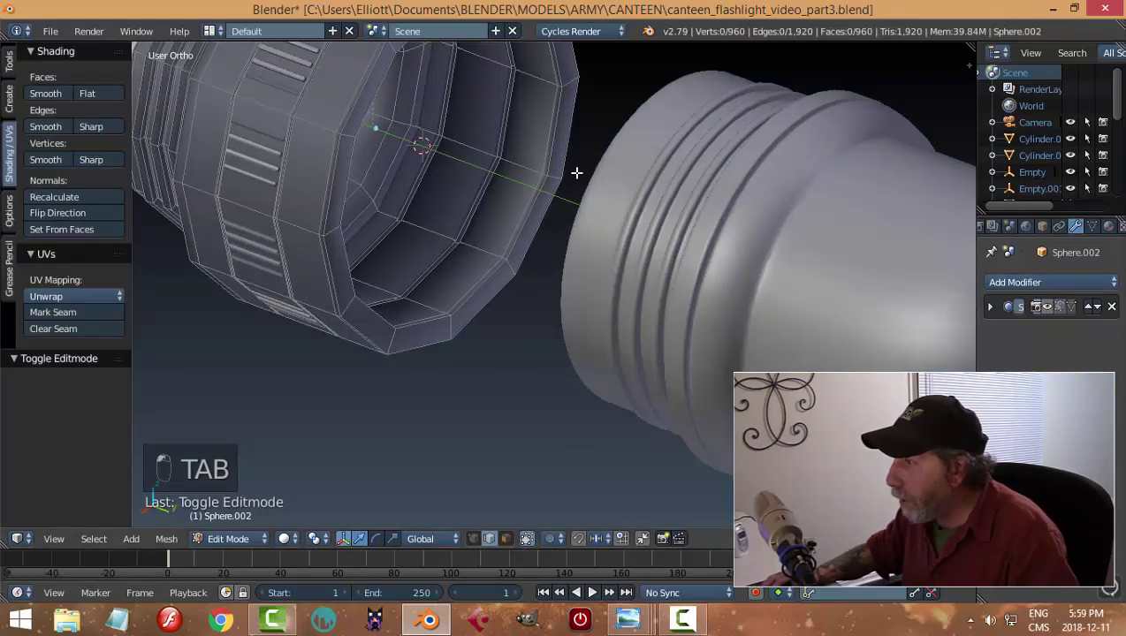
pyautogui.scroll(5, 544, 190)
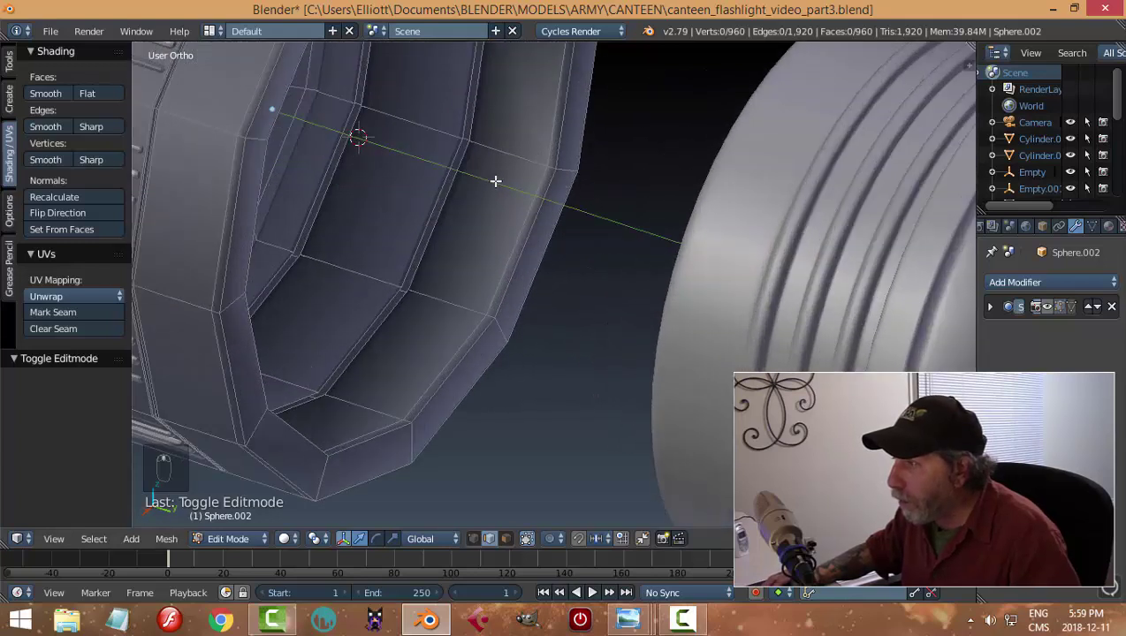
pyautogui.hotkey('ctrl', 'Tab')
pyautogui.click(446, 199)
pyautogui.keyDown('alt'); pyautogui.rightClick(462, 140); pyautogui.keyUp('alt')
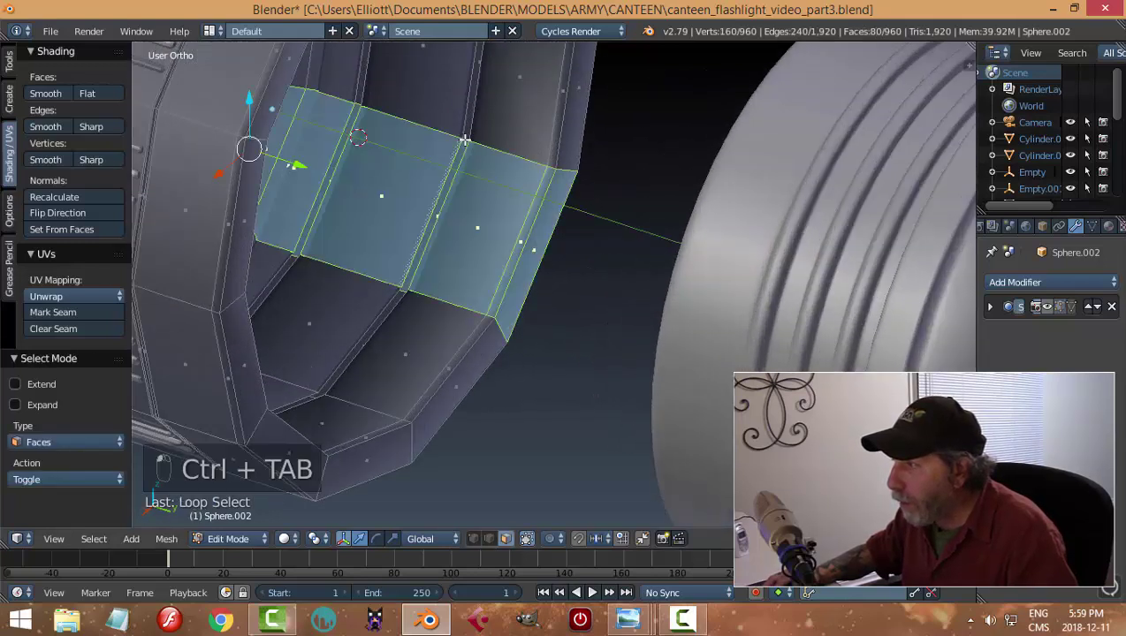
pyautogui.press('a')
pyautogui.moveTo(521, 168); pyautogui.dragTo(527, 221, button='middle')
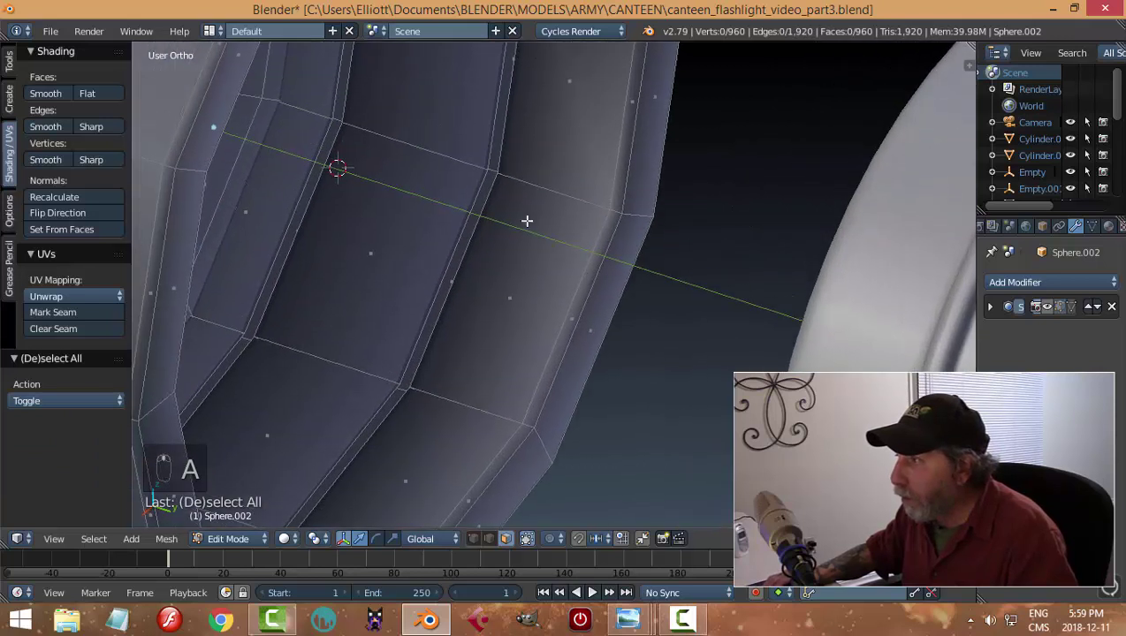
# Select the two narrow face loops on the ring's inner wall, grow the selection twice, and delete those faces.
pyautogui.keyDown('alt'); pyautogui.rightClick(494, 170); pyautogui.keyUp('alt')
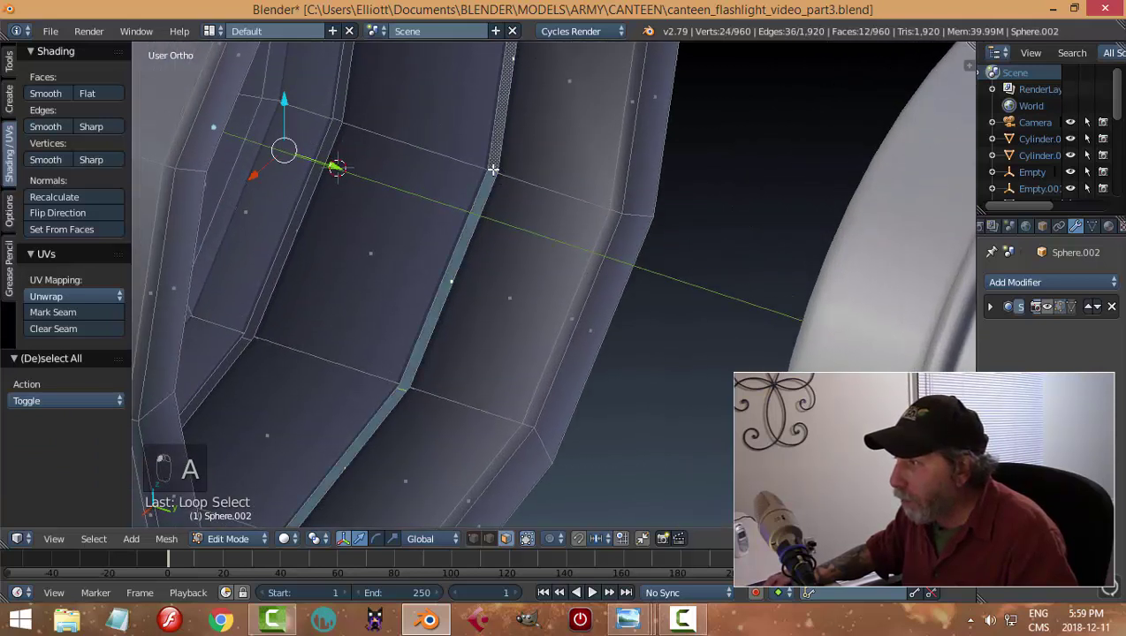
pyautogui.keyDown('alt'); pyautogui.keyDown('shift'); pyautogui.rightClick(337, 118); pyautogui.keyUp('shift'); pyautogui.keyUp('alt')
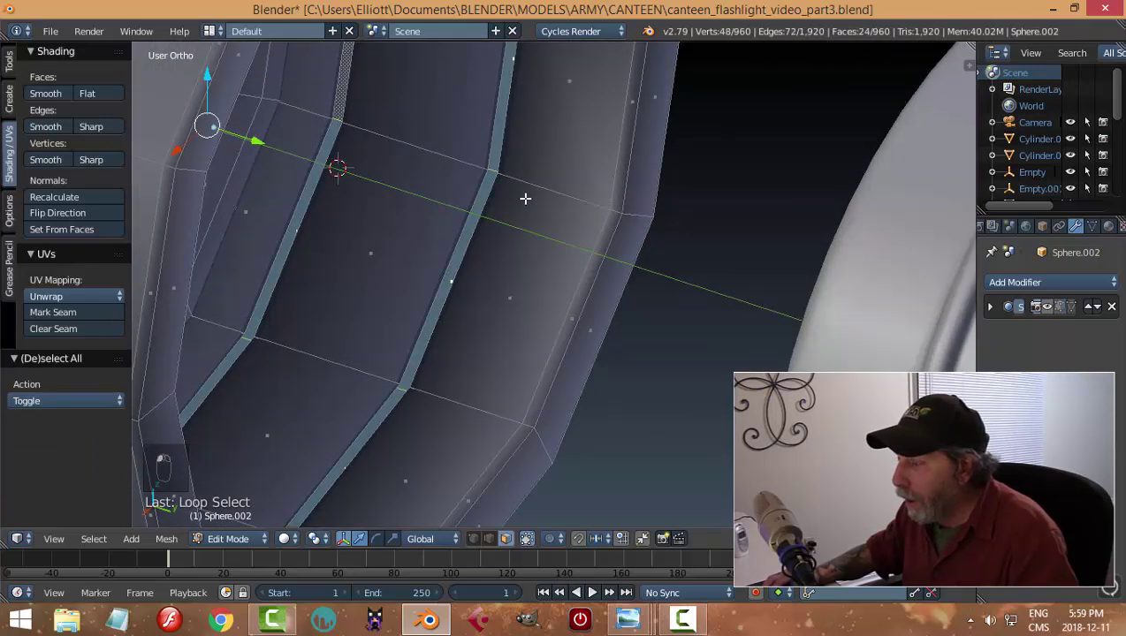
pyautogui.press('ctrl+KP_Add')
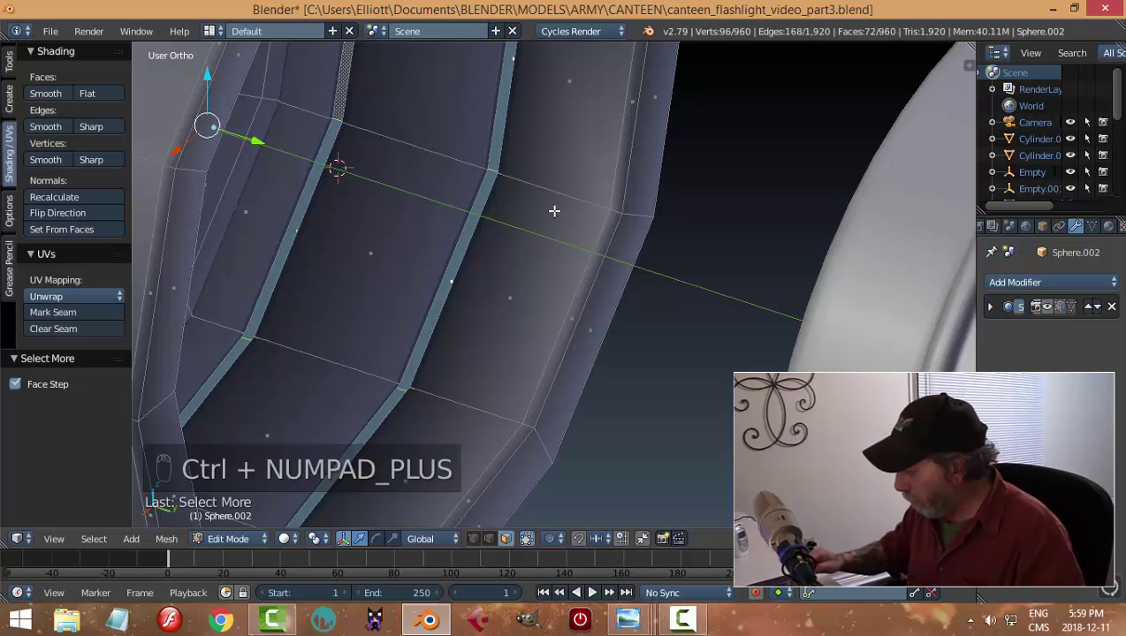
pyautogui.press('ctrl+KP_Add')
pyautogui.press('x')
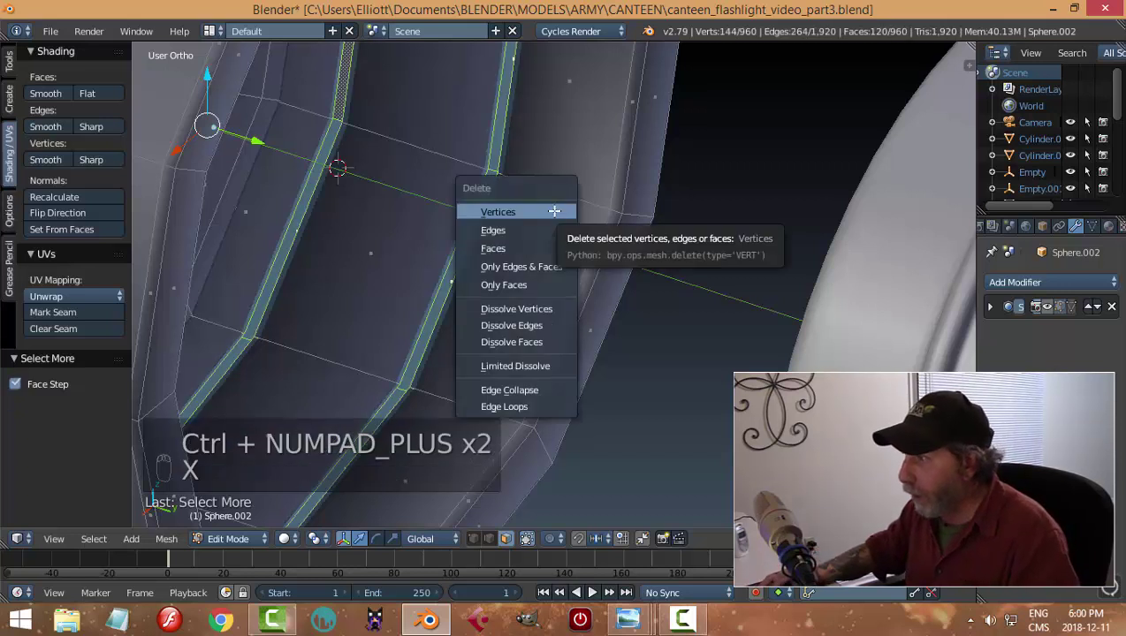
pyautogui.click(542, 245)
# Bridge the open edge loops across the inner-wall gap nearest the elbow, using edge selection mode.
pyautogui.hotkey('ctrl', 'Tab')
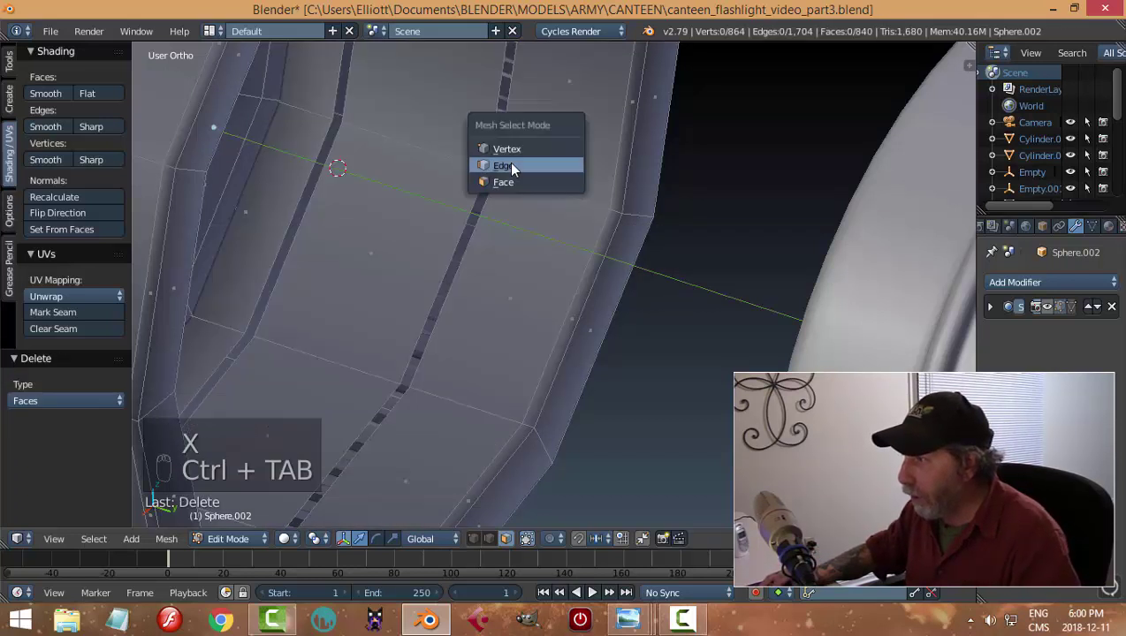
pyautogui.click(510, 165)
pyautogui.keyDown('alt'); pyautogui.click(500, 106); pyautogui.keyUp('alt')
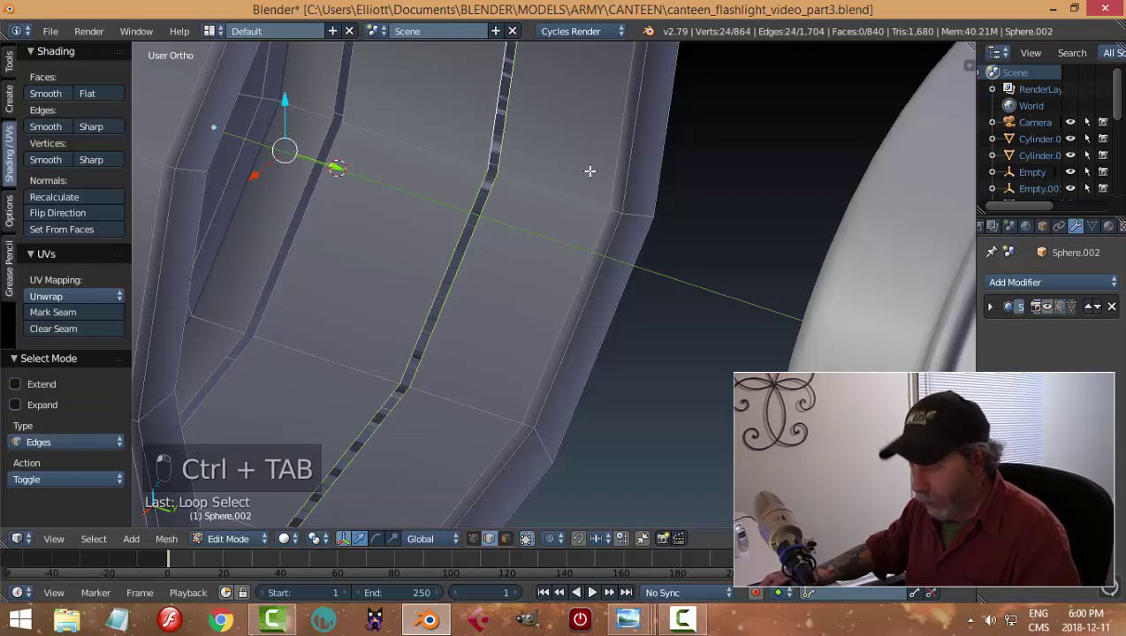
pyautogui.hotkey('ctrl', 'e')
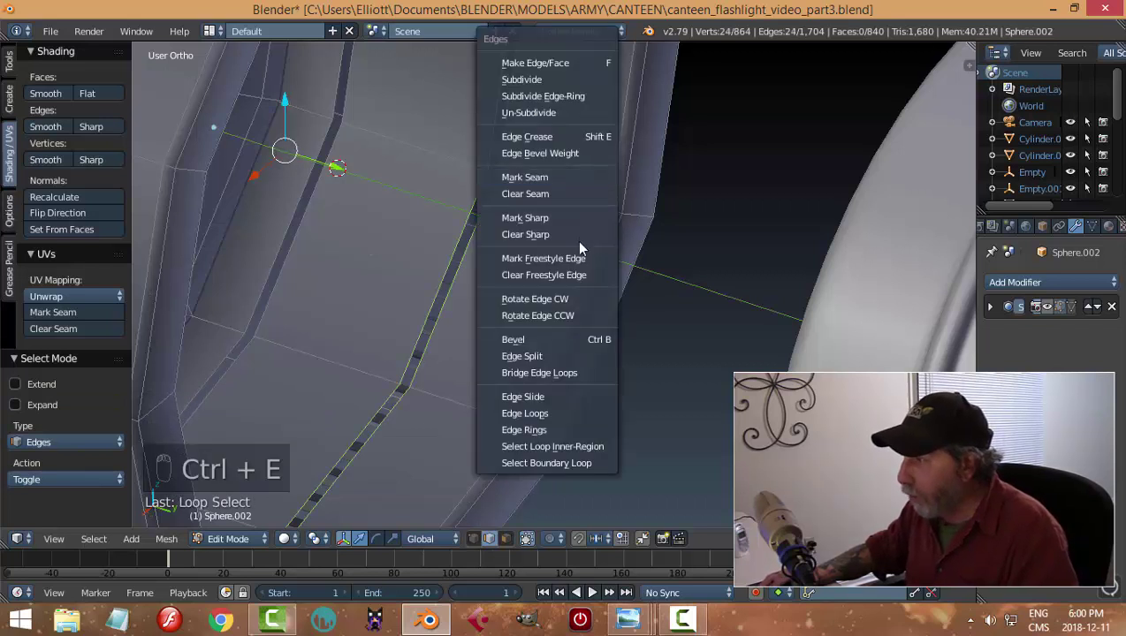
pyautogui.click(576, 372)
pyautogui.press('a')
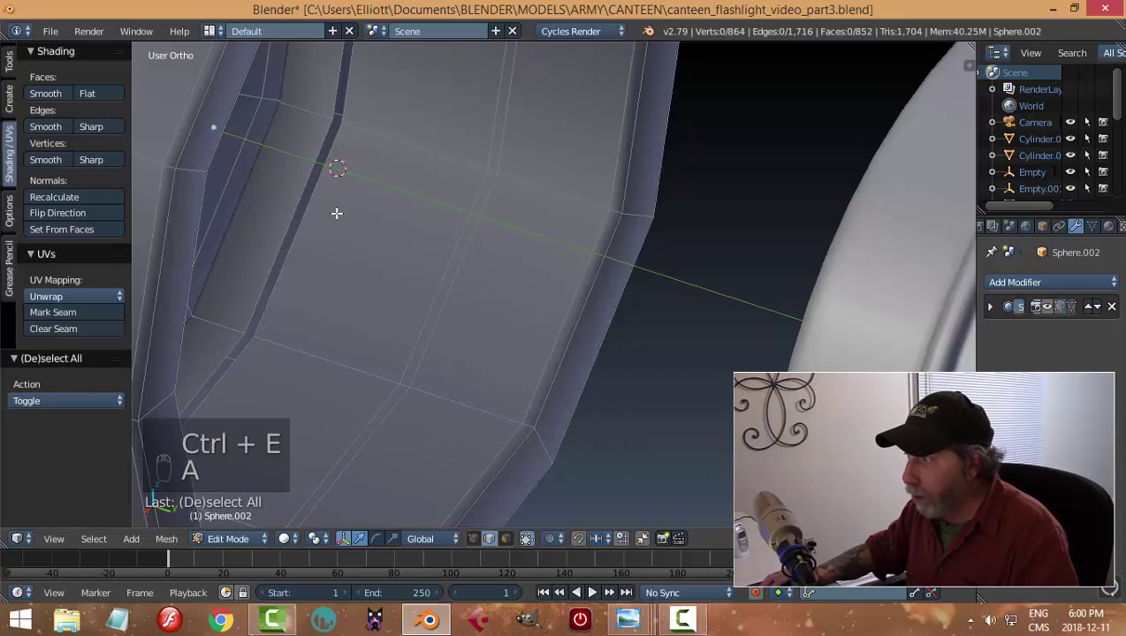
# Bridge the open edge loops across the remaining gap deeper inside the ring.
pyautogui.keyDown('alt'); pyautogui.rightClick(316, 160); pyautogui.keyUp('alt')
pyautogui.hotkey('ctrl', 'e')
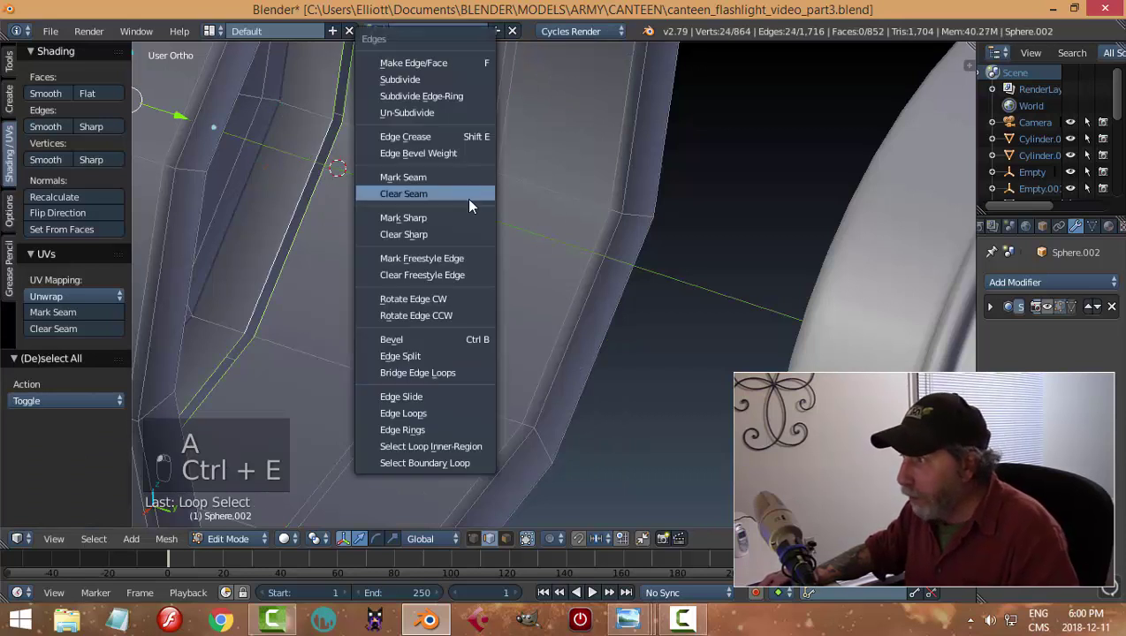
pyautogui.click(455, 367)
pyautogui.press('a')
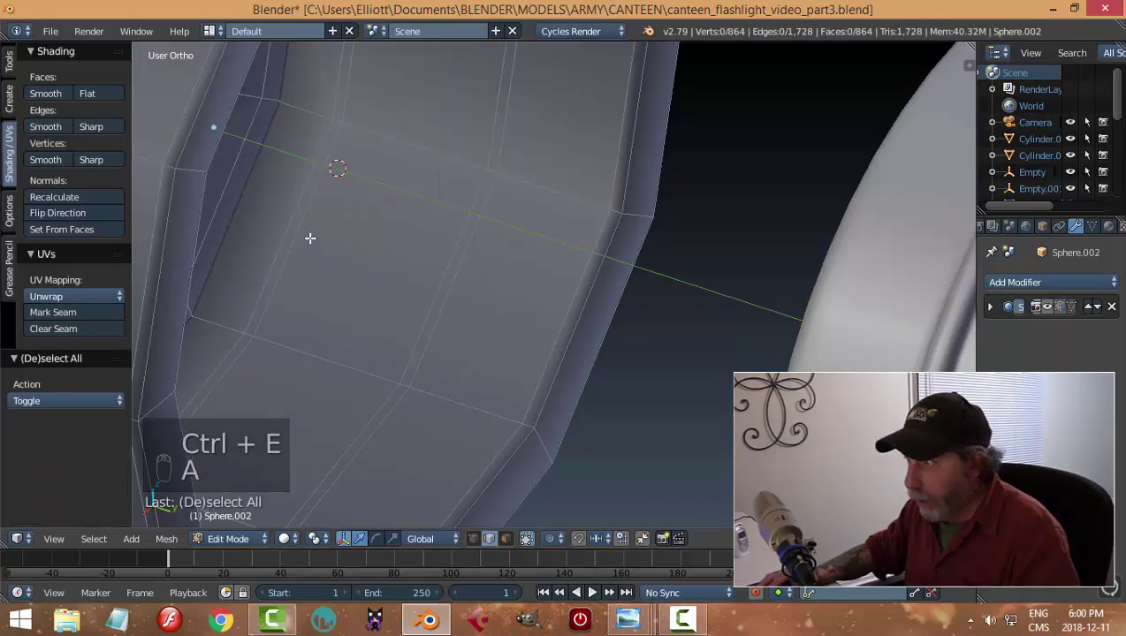
# Dissolve the four edge loops bordering the bridged strips, return to Object Mode, and enable the remaining modifier's smoothing in the viewport.
pyautogui.keyDown('alt'); pyautogui.rightClick(310, 206); pyautogui.keyUp('alt')
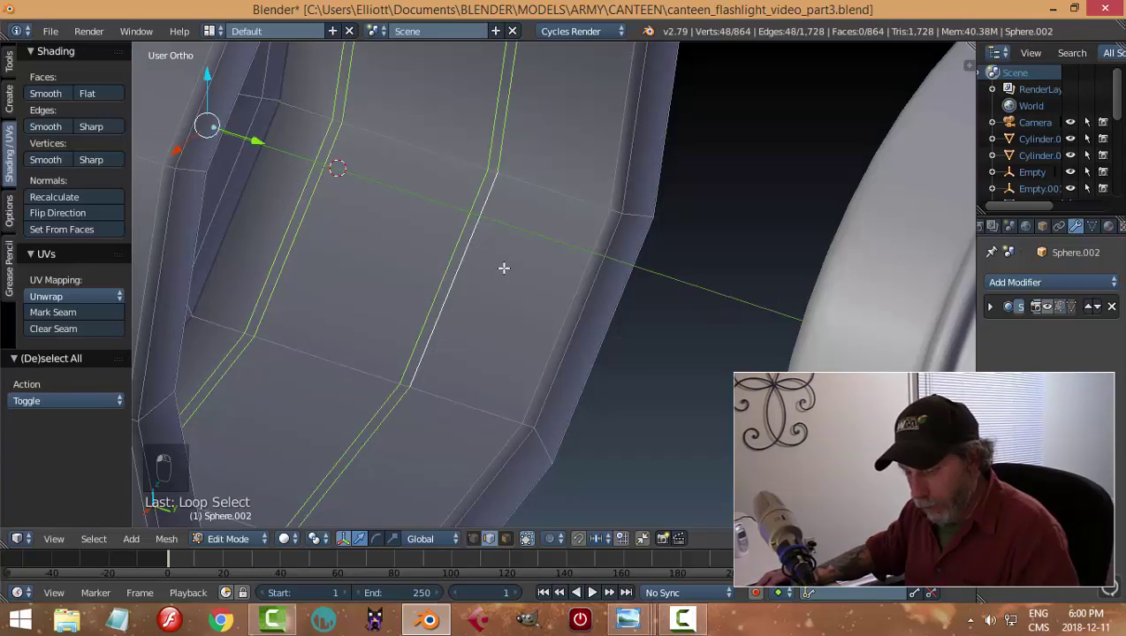
pyautogui.press('x')
pyautogui.click(461, 346)
pyautogui.press('Tab')
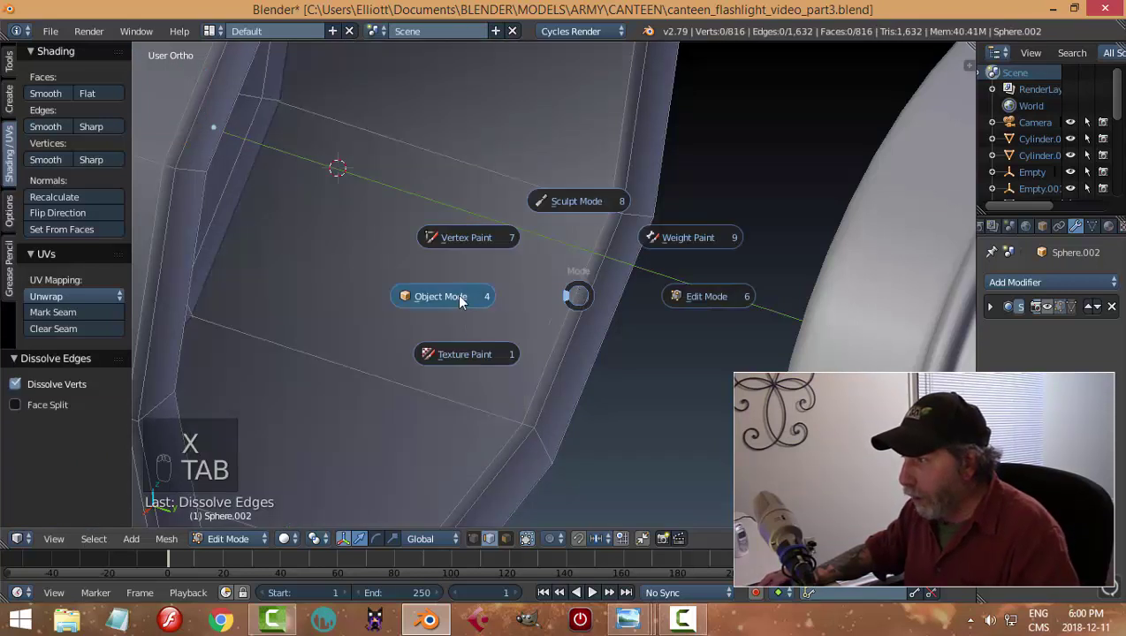
pyautogui.click(459, 295)
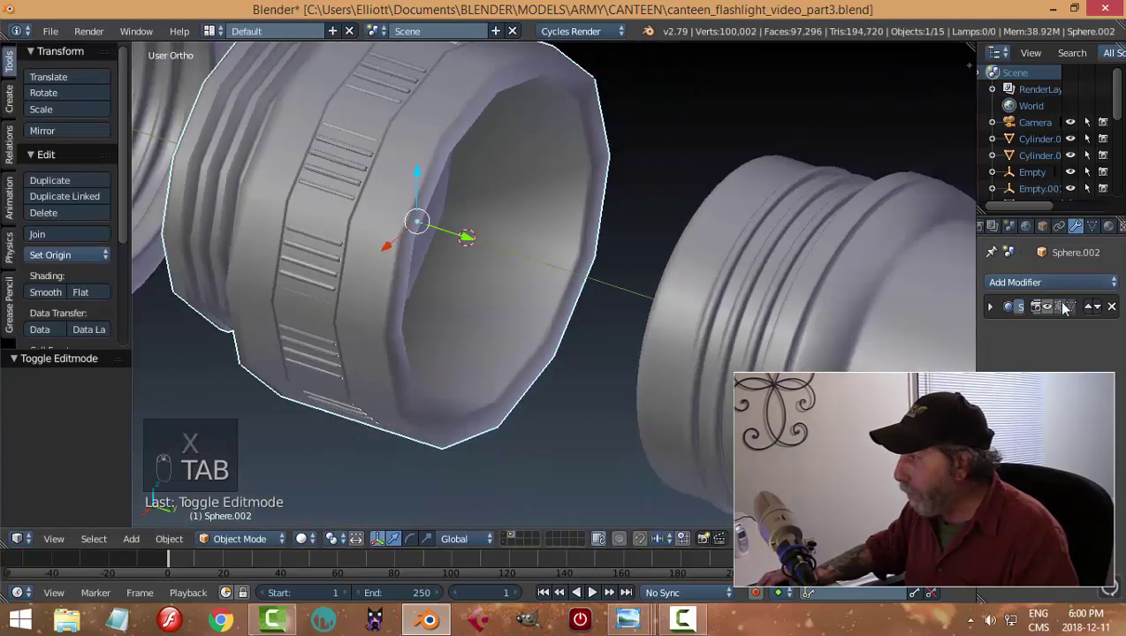
pyautogui.click(1059, 306)
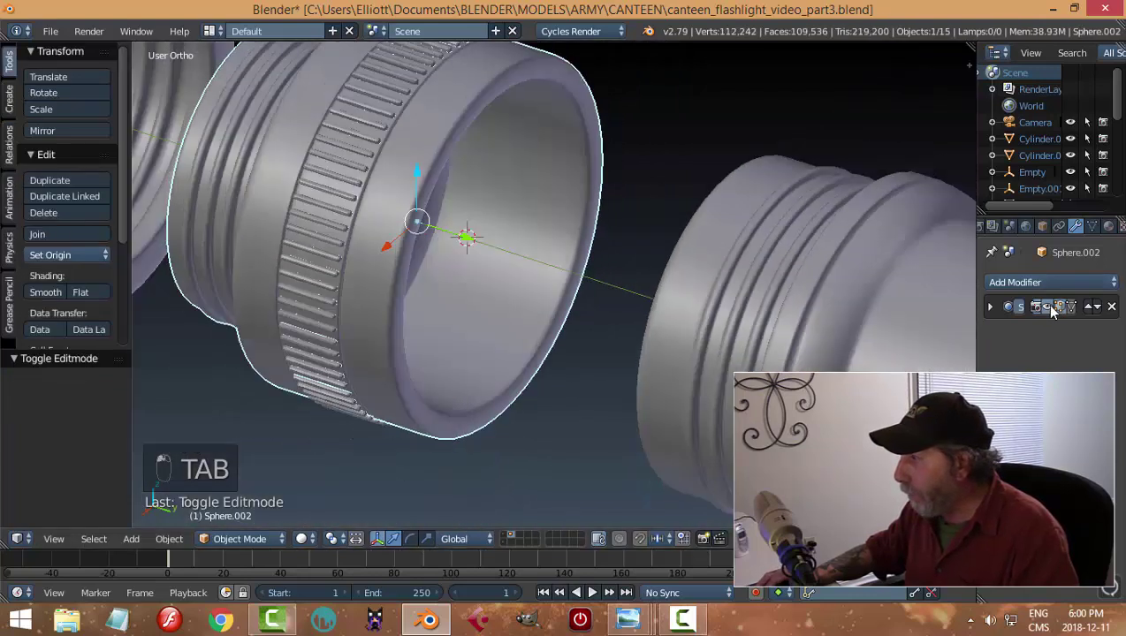
# Hide the middle ring's modifier in the viewport and, in Edit Mode, add a loop cut on its wide inner wall, slid against the inner ledge.
pyautogui.moveTo(606, 259); pyautogui.dragTo(681, 256, button='middle')
pyautogui.scroll(-3, 514, 246)
pyautogui.scroll(2, 529, 245)
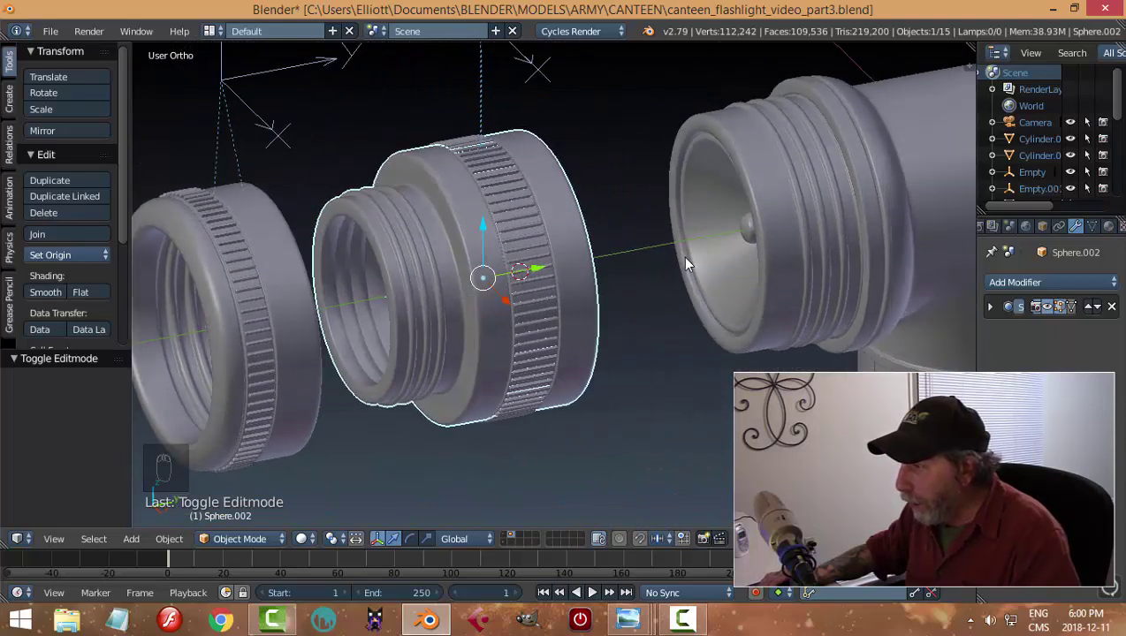
pyautogui.moveTo(571, 268); pyautogui.dragTo(406, 260, button='middle')
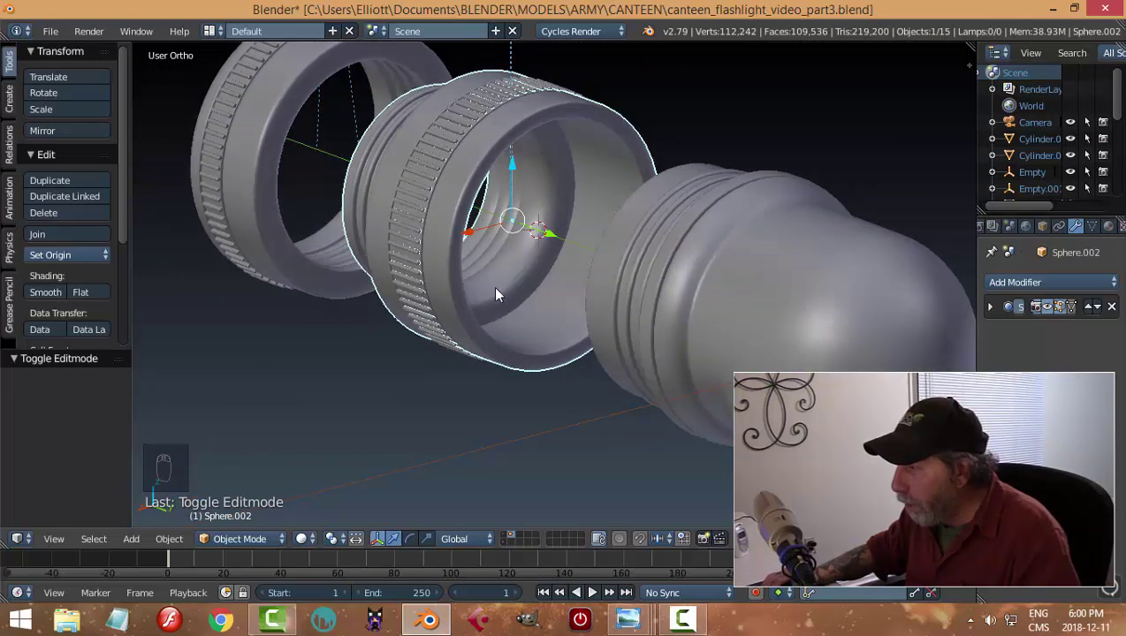
pyautogui.scroll(2, 526, 284)
pyautogui.press('Tab')
pyautogui.click(622, 262)
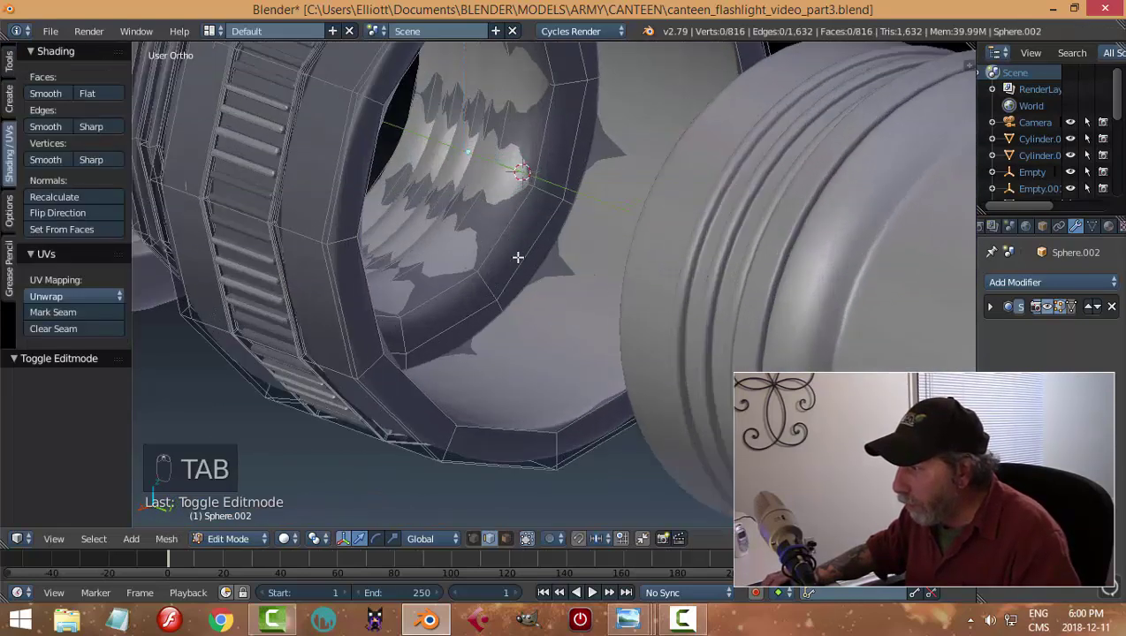
pyautogui.click(1049, 307)
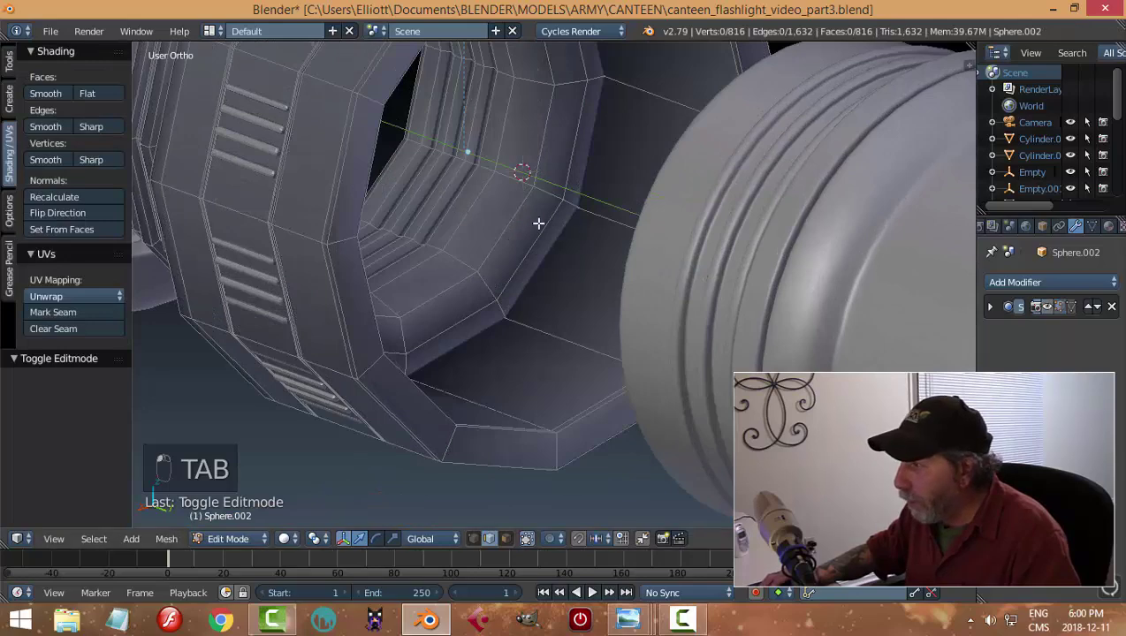
pyautogui.moveTo(538, 223); pyautogui.dragTo(524, 309, button='middle')
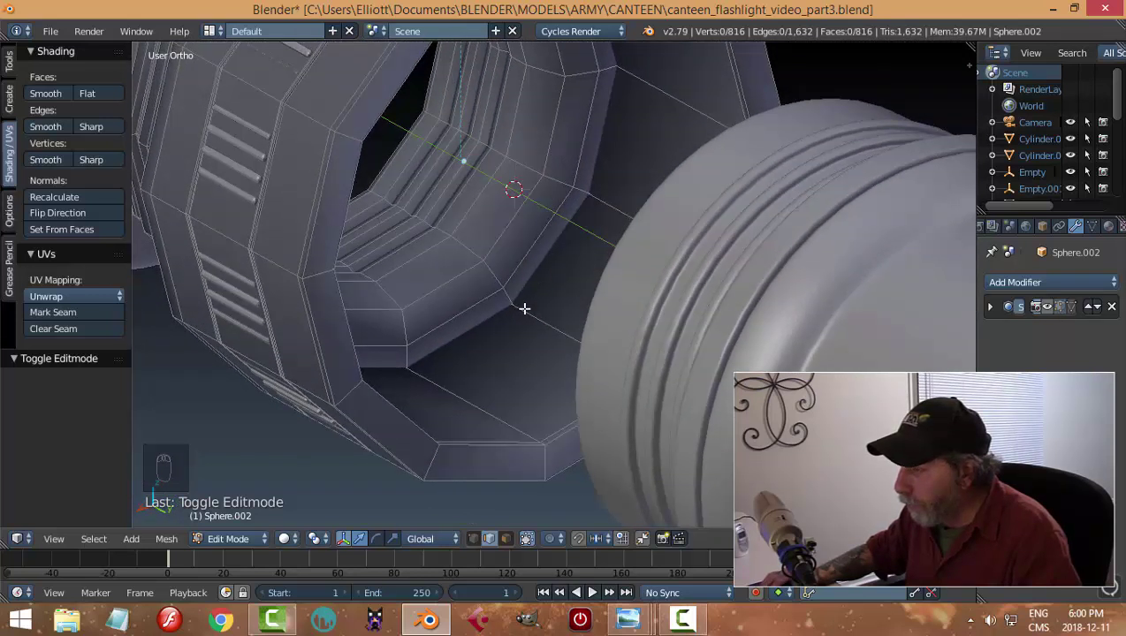
pyautogui.hotkey('ctrl', 'r')
pyautogui.click(545, 309)
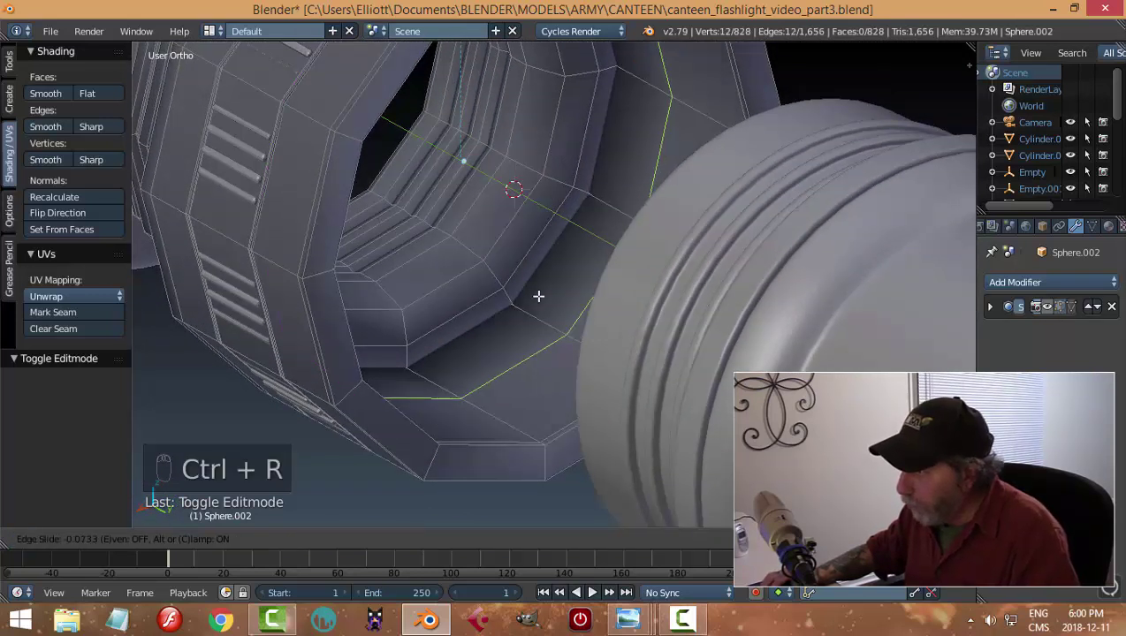
pyautogui.click(510, 251)
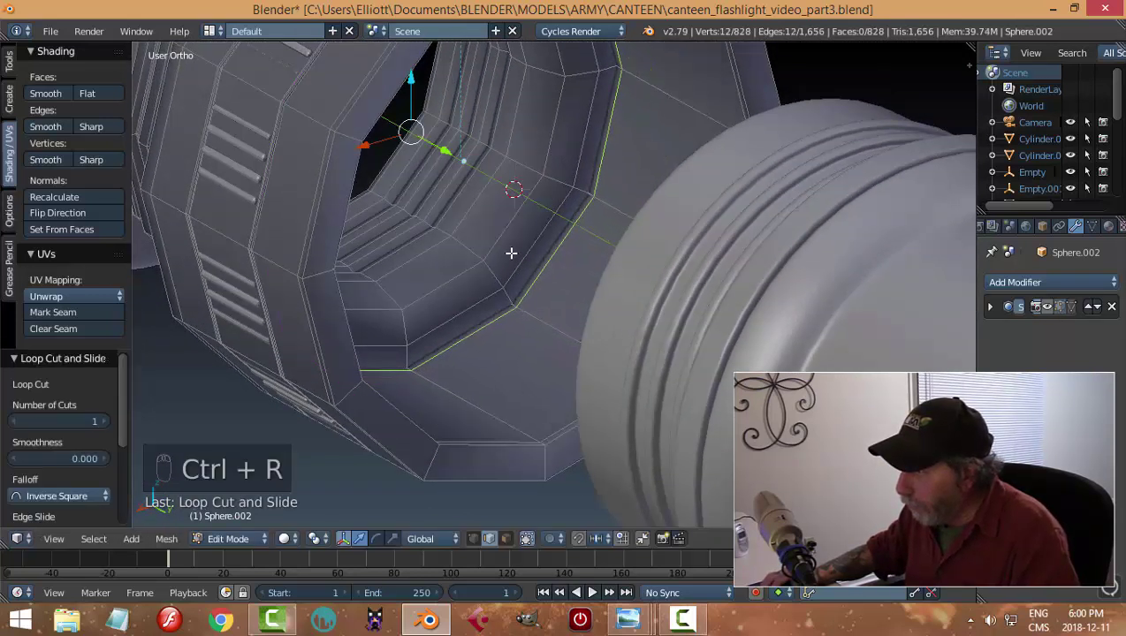
# Add a loop cut on the inner ledge close to its outer corner, then show the smoothing modifier again in Object Mode.
pyautogui.hotkey('ctrl', 'r')
pyautogui.click(507, 293)
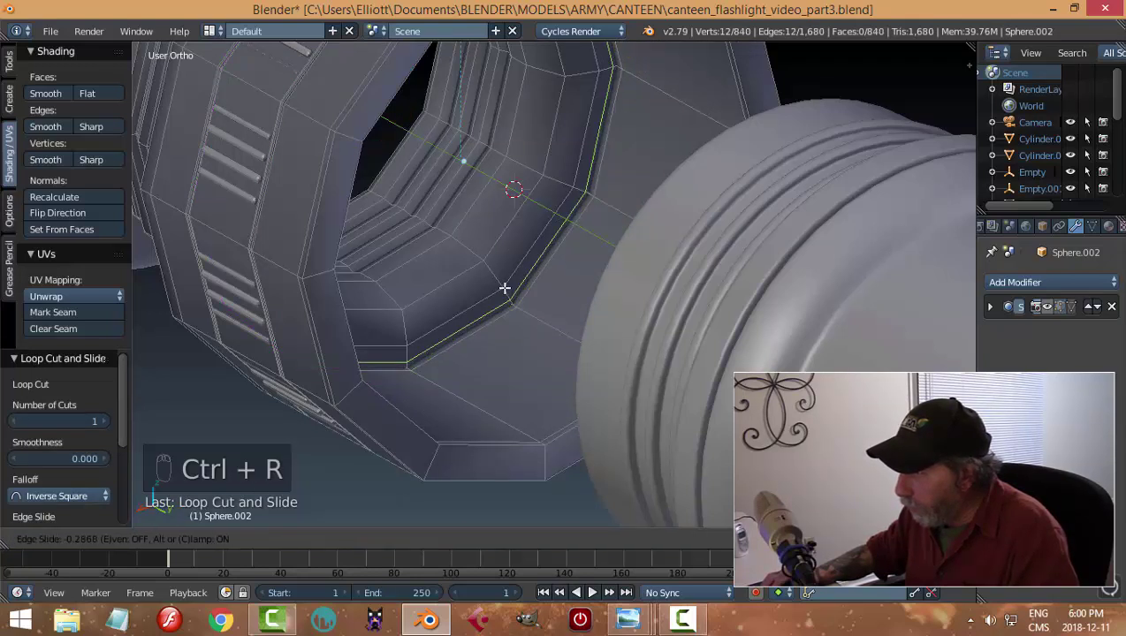
pyautogui.click(504, 287)
pyautogui.press('a')
pyautogui.press('Tab')
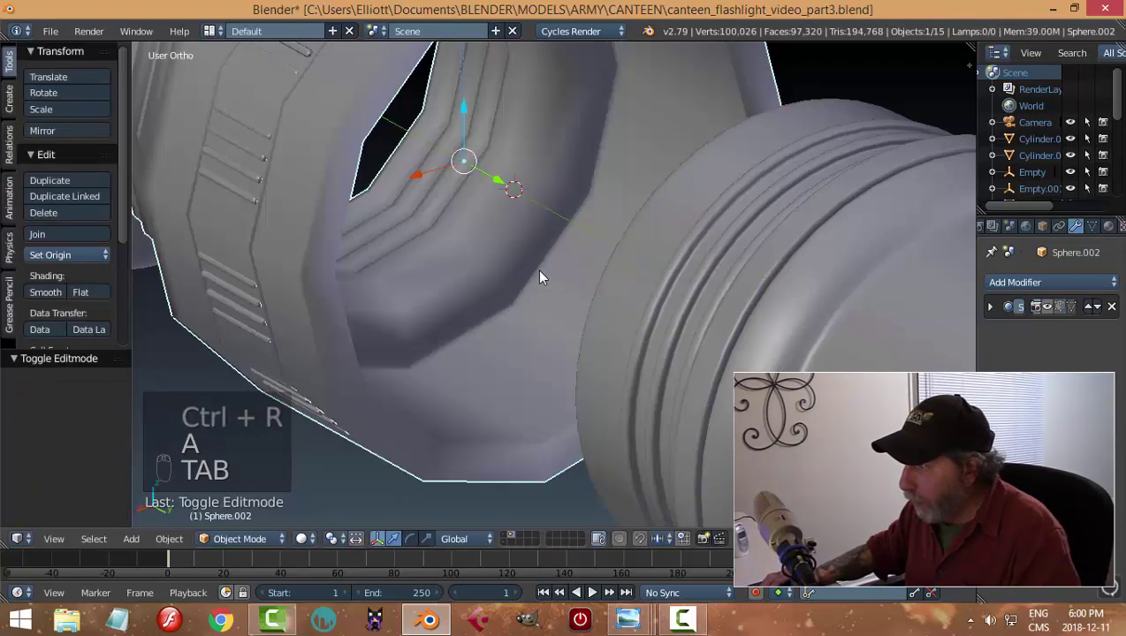
pyautogui.scroll(-4, 540, 271)
pyautogui.click(1047, 306)
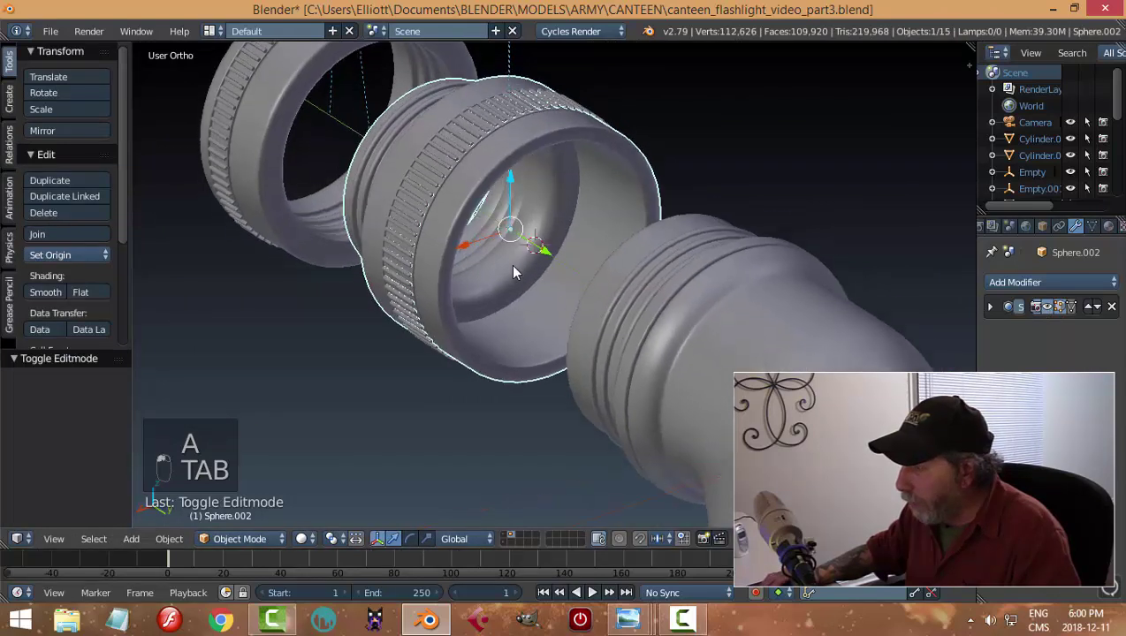
# Dissolve the edge loop running around the face of the middle ring's inner ledge.
pyautogui.press('Tab')
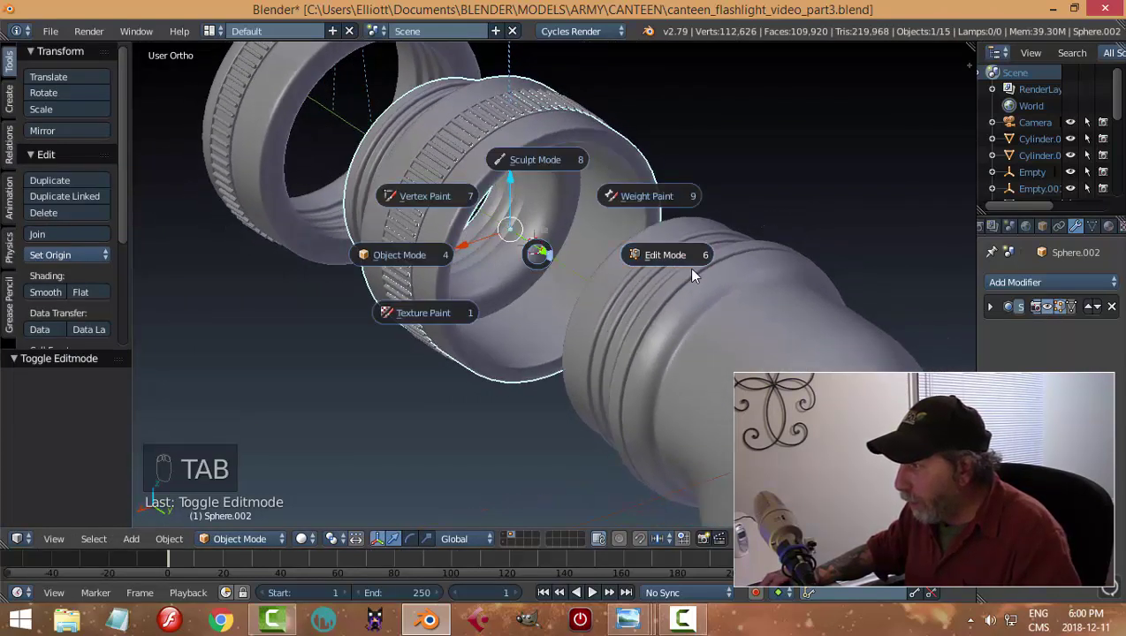
pyautogui.click(691, 272)
pyautogui.scroll(2, 570, 254)
pyautogui.keyDown('alt'); pyautogui.rightClick(547, 237); pyautogui.keyUp('alt')
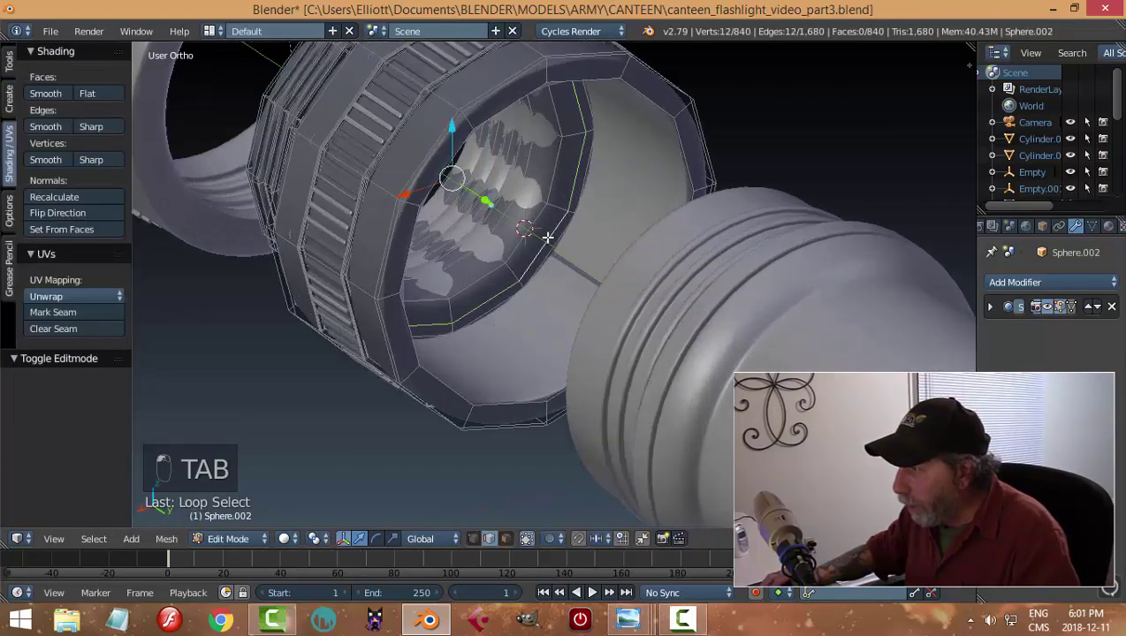
pyautogui.press('x')
pyautogui.click(613, 236)
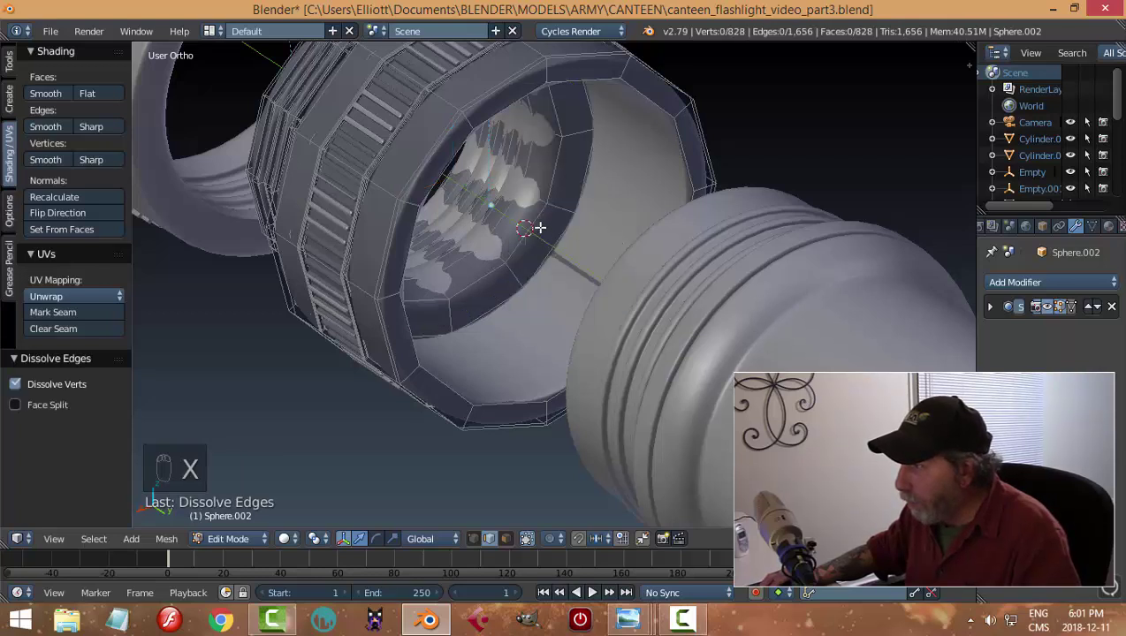
# Move the ledge's outer edge loop slightly along Y towards the ring's open end, deselect it, and return to Object Mode.
pyautogui.keyDown('alt'); pyautogui.rightClick(558, 228); pyautogui.keyUp('alt')
pyautogui.moveTo(558, 227); pyautogui.dragTo(493, 243, button='middle')
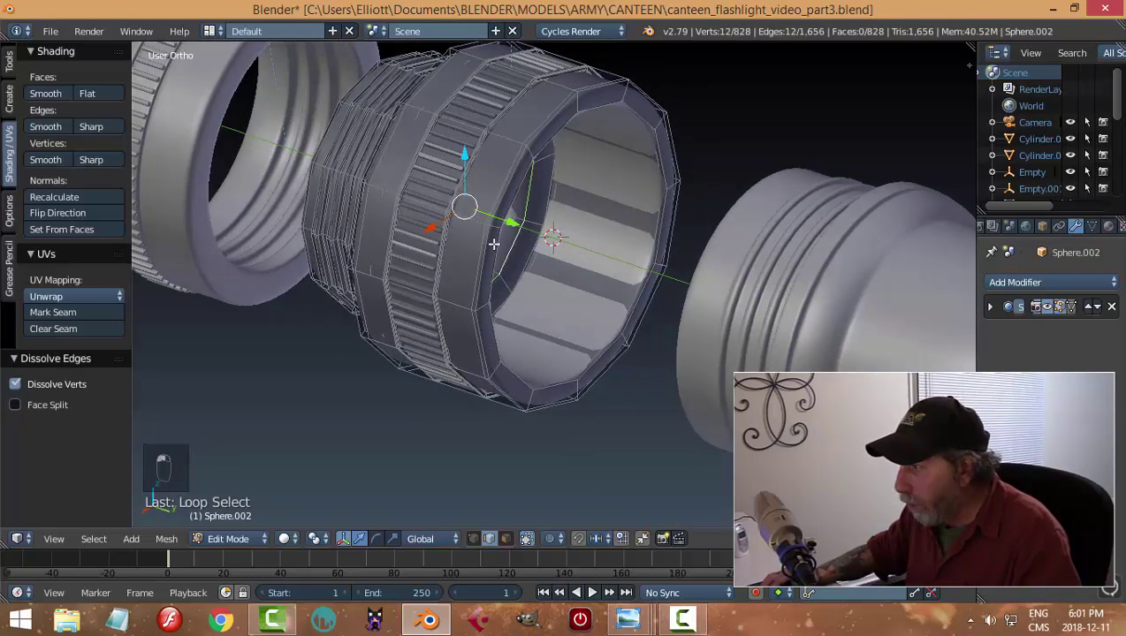
pyautogui.moveTo(511, 222); pyautogui.dragTo(520, 225)
pyautogui.press('a')
pyautogui.press('Tab')
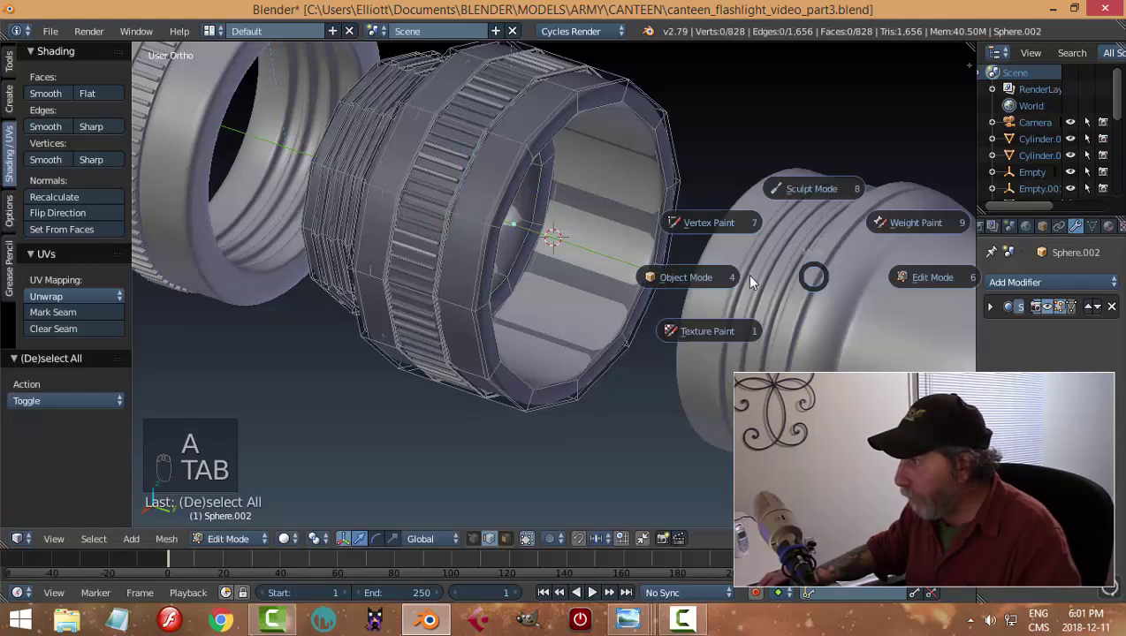
# Add a loop cut on the inner wall behind the ledge, slide it towards the ledge's inner edge, and leave Edit Mode.
pyautogui.moveTo(939, 303); pyautogui.dragTo(605, 261, button='middle')
pyautogui.press('Tab')
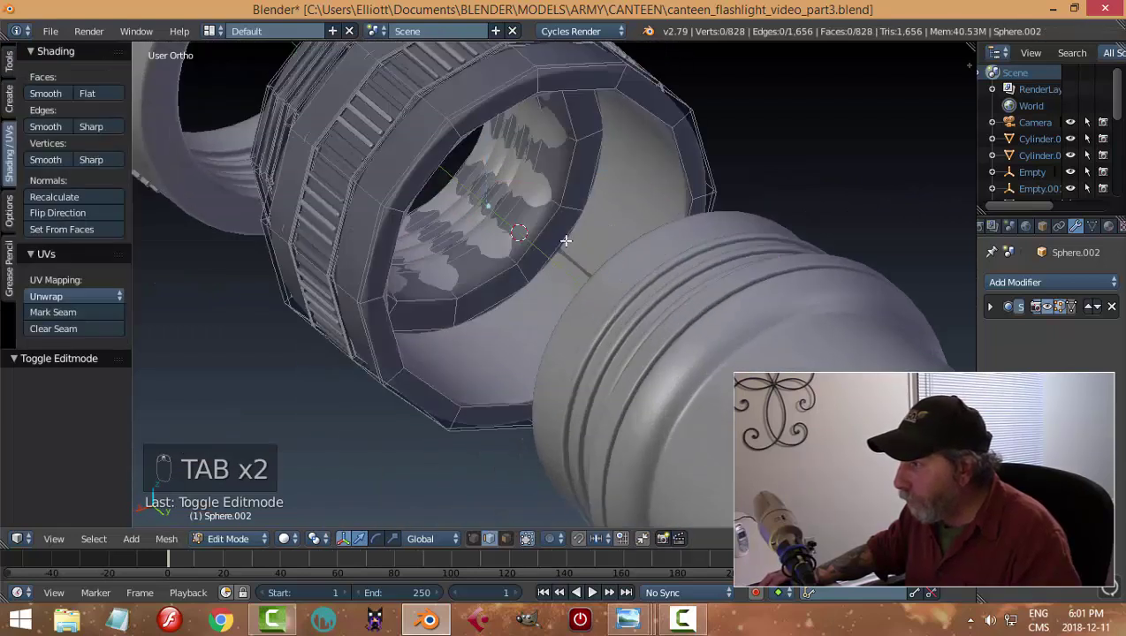
pyautogui.hotkey('ctrl', 'r')
pyautogui.click(545, 201)
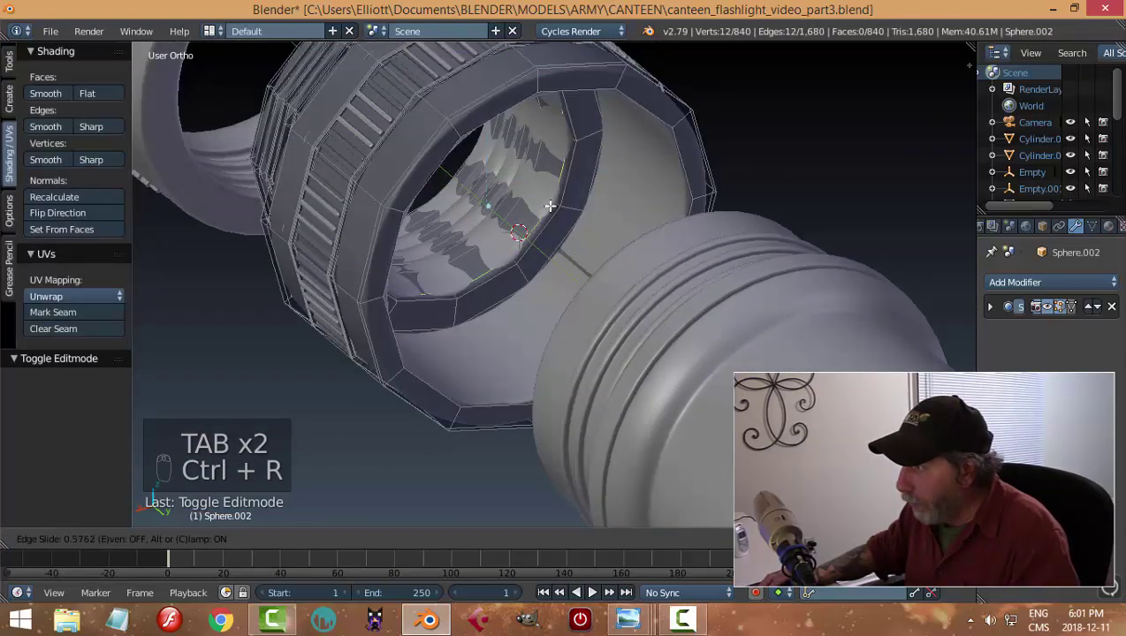
pyautogui.click(548, 211)
pyautogui.press('Tab')
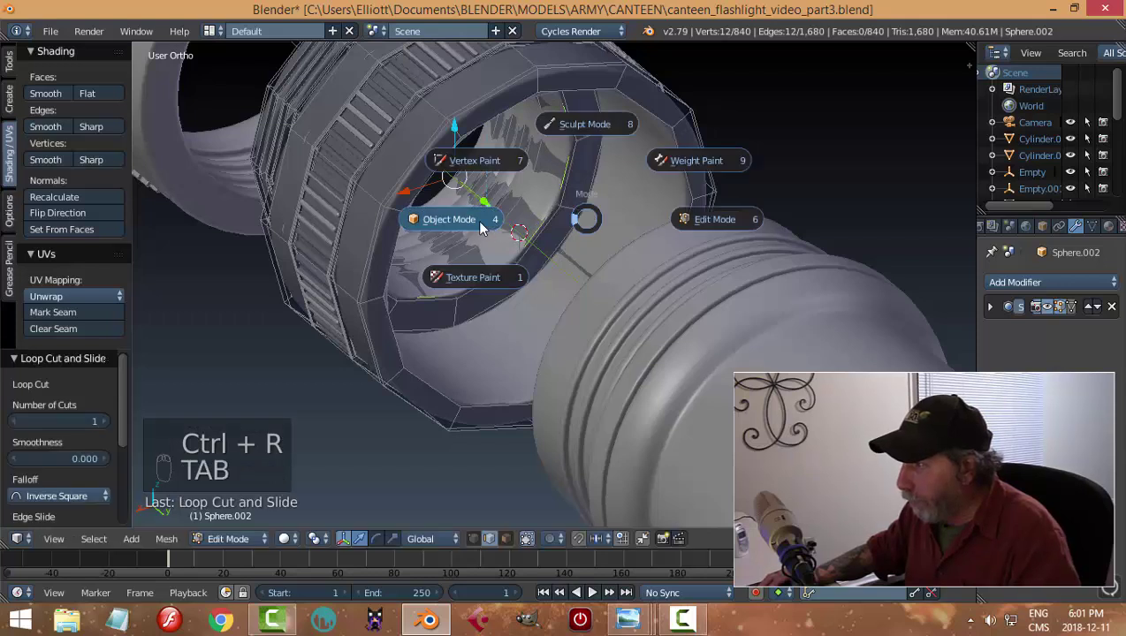
pyautogui.scroll(-3, 557, 211)
# Deselect everything and save the flashlight file over the existing version.
pyautogui.moveTo(553, 212); pyautogui.dragTo(603, 245, button='middle')
pyautogui.press('a')
pyautogui.scroll(-2, 578, 218)
pyautogui.hotkey('ctrl', 's')
pyautogui.click(600, 242)
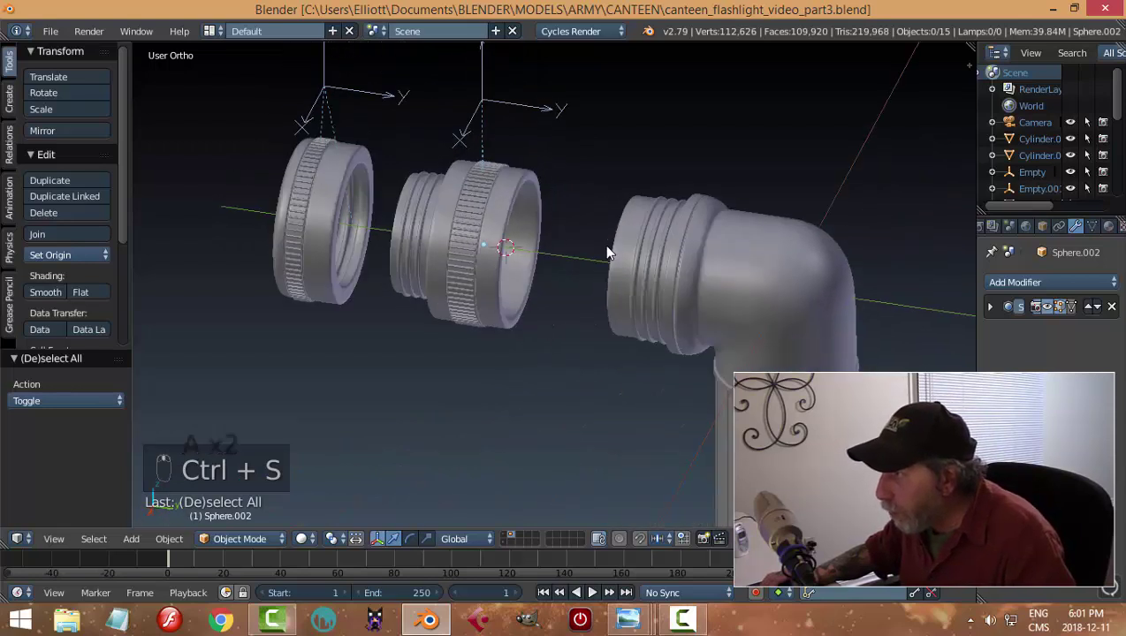
# Select the empty controlling the middle ring and move it along Y until the ring sits on the elbow's threads.
pyautogui.rightClick(502, 198)
pyautogui.moveTo(566, 146); pyautogui.dragTo(640, 195, button='middle')
pyautogui.rightClick(557, 159)
pyautogui.click(668, 200)
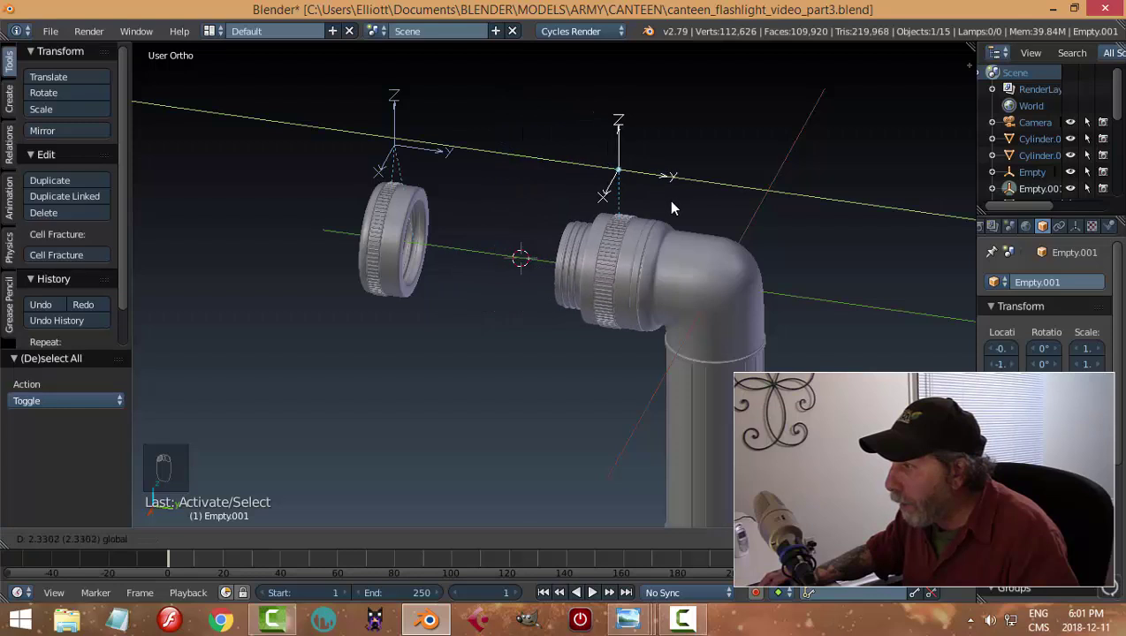
pyautogui.moveTo(625, 240); pyautogui.dragTo(687, 230, button='middle')
pyautogui.press('a')
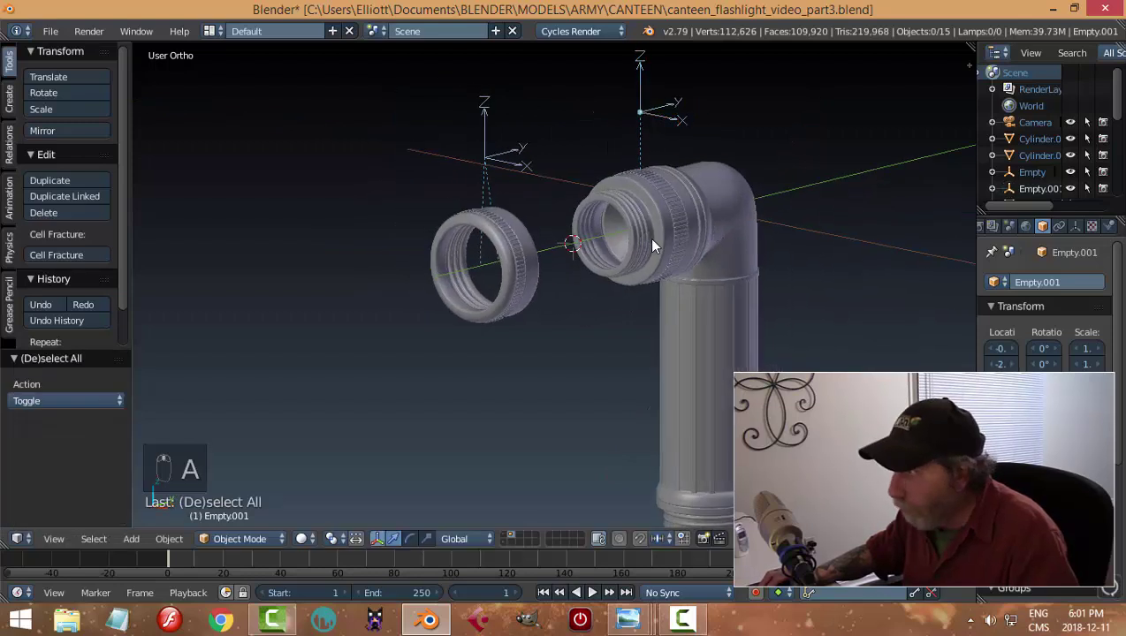
# Shift the middle ring's empty slightly back along Y, away from the elbow.
pyautogui.scroll(3, 651, 265)
pyautogui.moveTo(651, 274); pyautogui.dragTo(628, 216, button='middle')
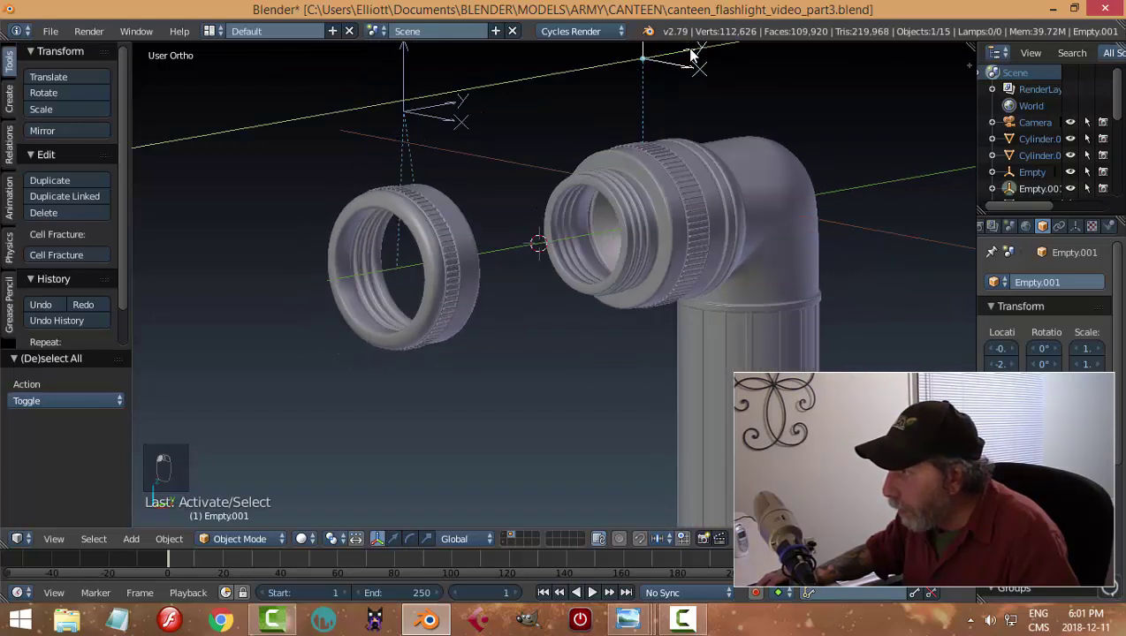
pyautogui.press('g')
pyautogui.press('y')
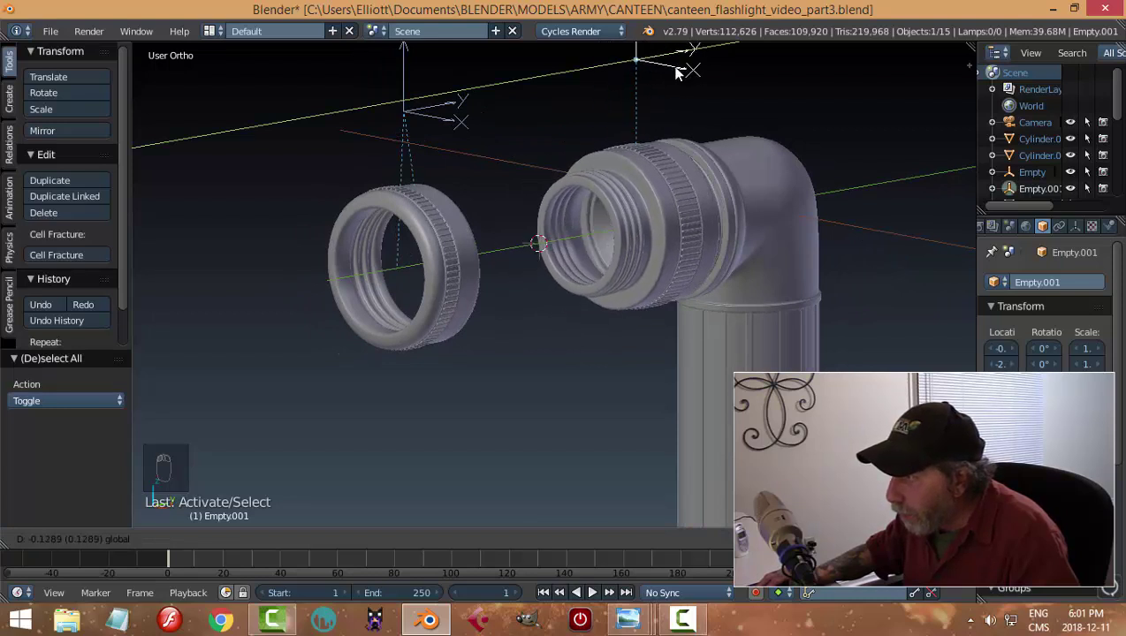
# Move the middle ring's empty -2.457 along Y, then the front ring's empty 1.185 along Y so the rings meet.
pyautogui.click(562, 100)
pyautogui.moveTo(645, 169); pyautogui.dragTo(389, 113, button='middle')
pyautogui.rightClick(386, 113)
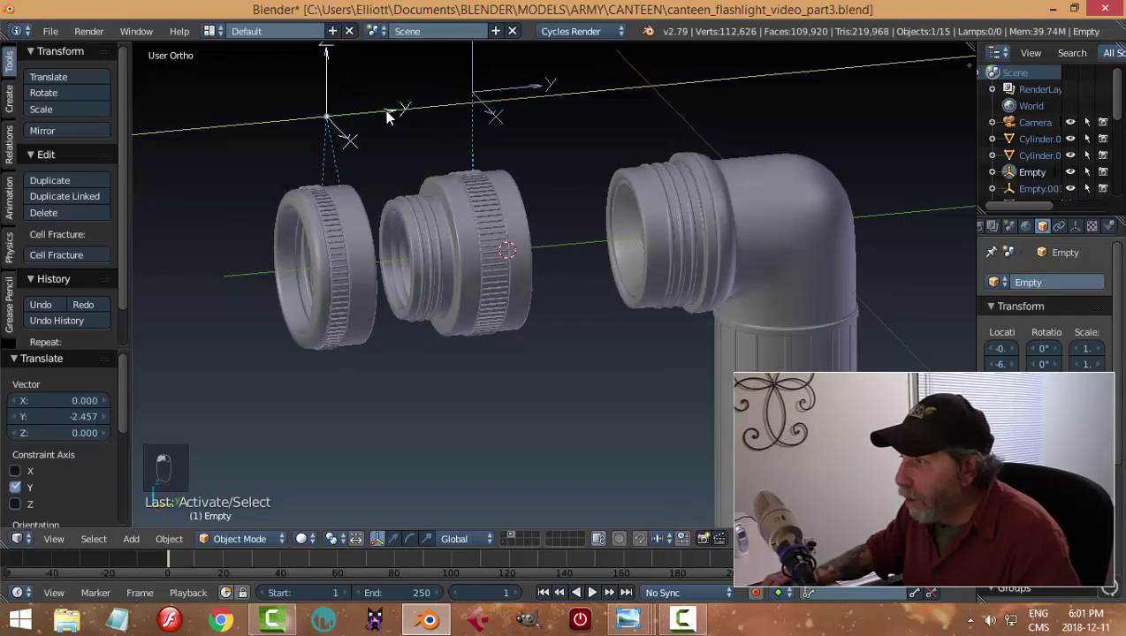
pyautogui.click(440, 196)
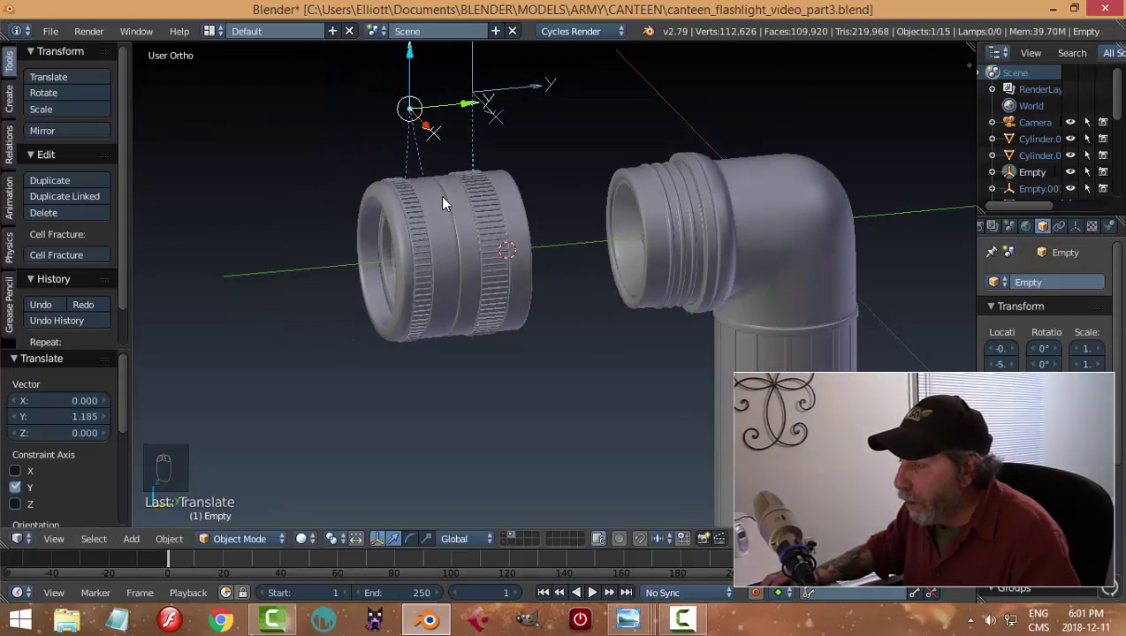
# Enter Edit Mode on the front ring with face selection and hide its subdivision modifier in the viewport.
pyautogui.moveTo(440, 196); pyautogui.dragTo(464, 216, button='middle')
pyautogui.scroll(2, 500, 212)
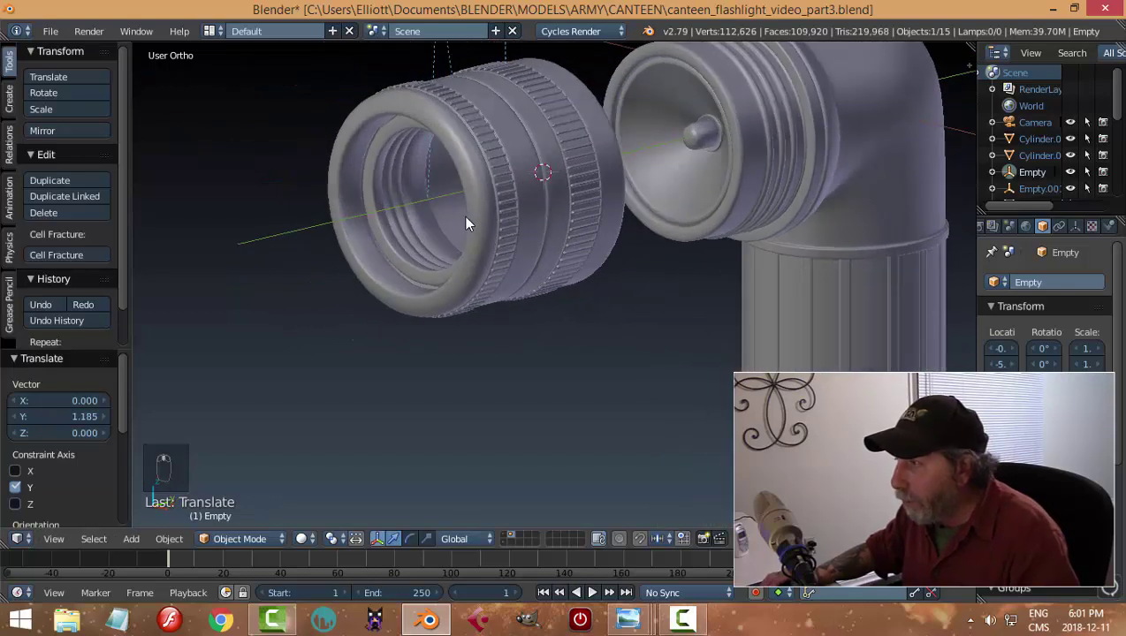
pyautogui.rightClick(378, 161)
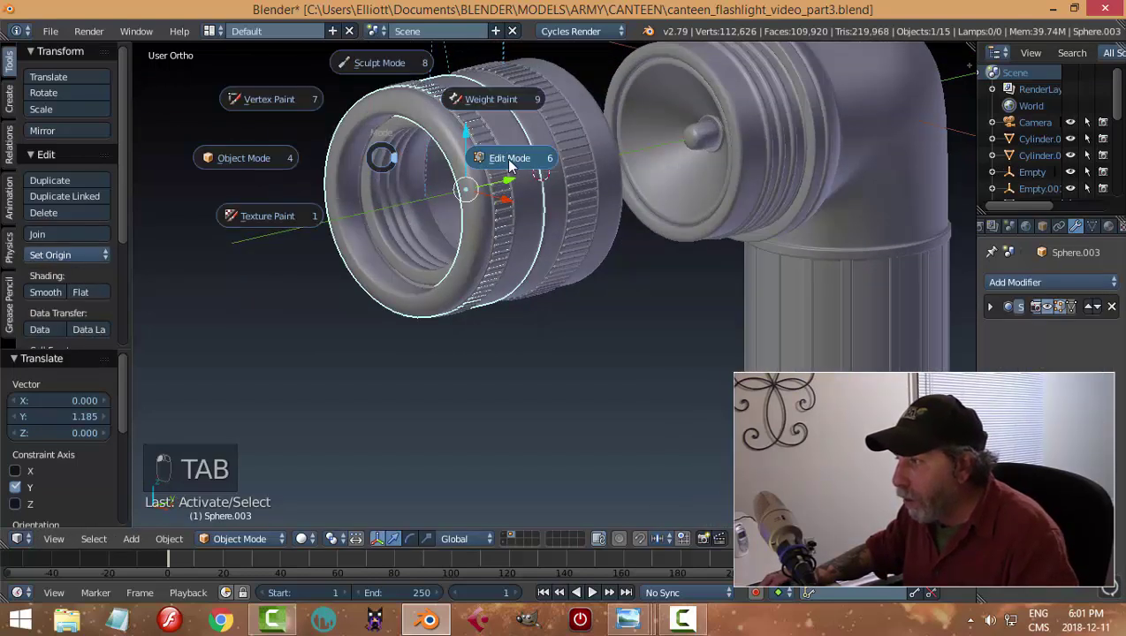
pyautogui.click(500, 158)
pyautogui.scroll(1, 360, 180)
pyautogui.hotkey('ctrl', 'Tab')
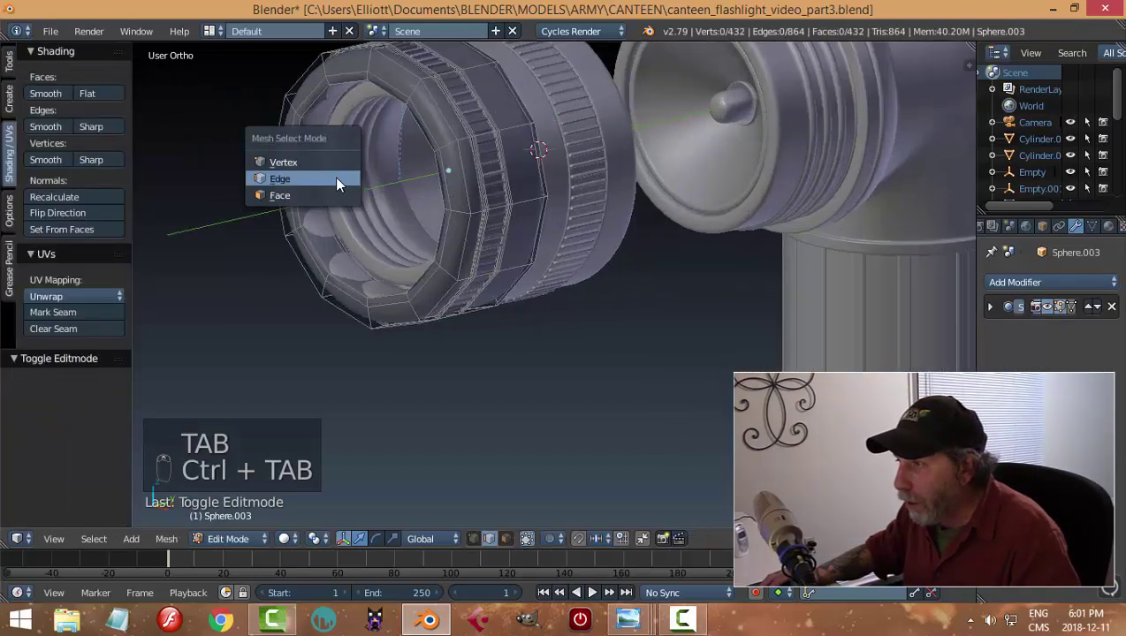
pyautogui.click(324, 194)
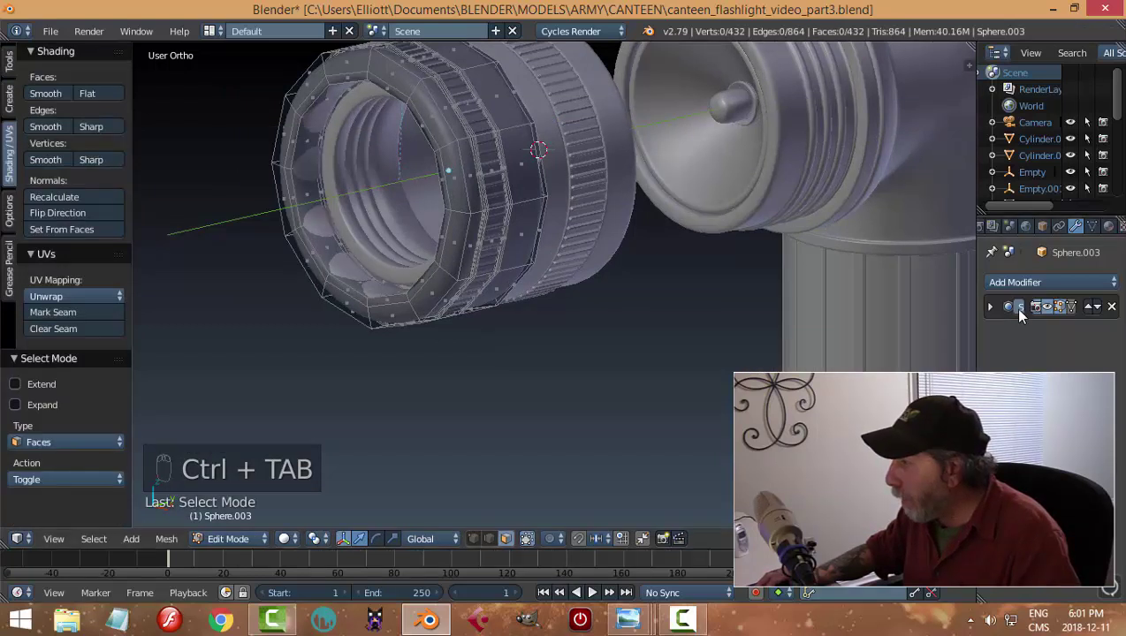
pyautogui.click(1044, 307)
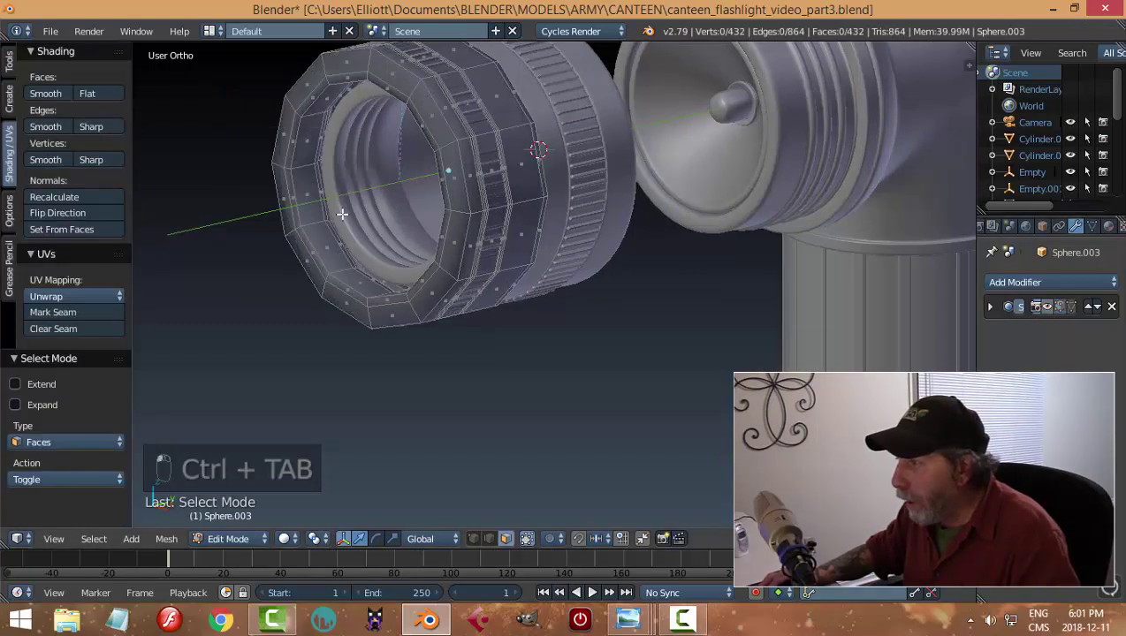
# Try scaling the face loops around the front ring's inner rim to 0.785 in X and Z, excluding Y, and return to Object Mode.
pyautogui.keyDown('alt'); pyautogui.rightClick(309, 164); pyautogui.keyUp('alt')
pyautogui.scroll(3, 397, 193)
pyautogui.keyDown('shift'); pyautogui.moveTo(370, 193); pyautogui.dragTo(638, 239, button='middle'); pyautogui.keyUp('shift')
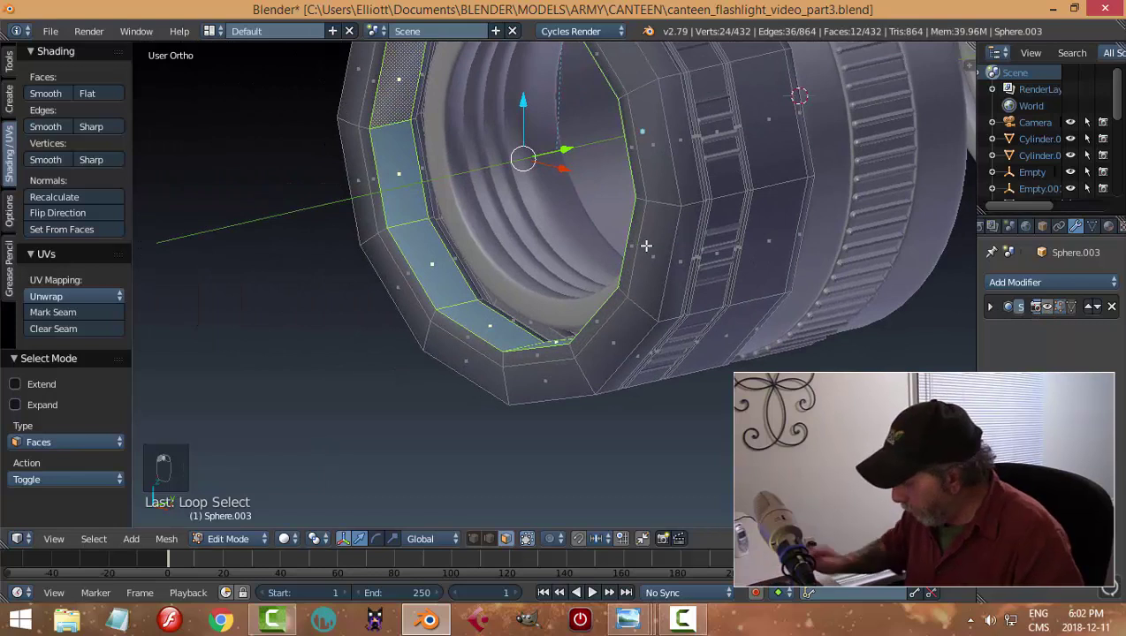
pyautogui.press('ctrl+KP_Add')
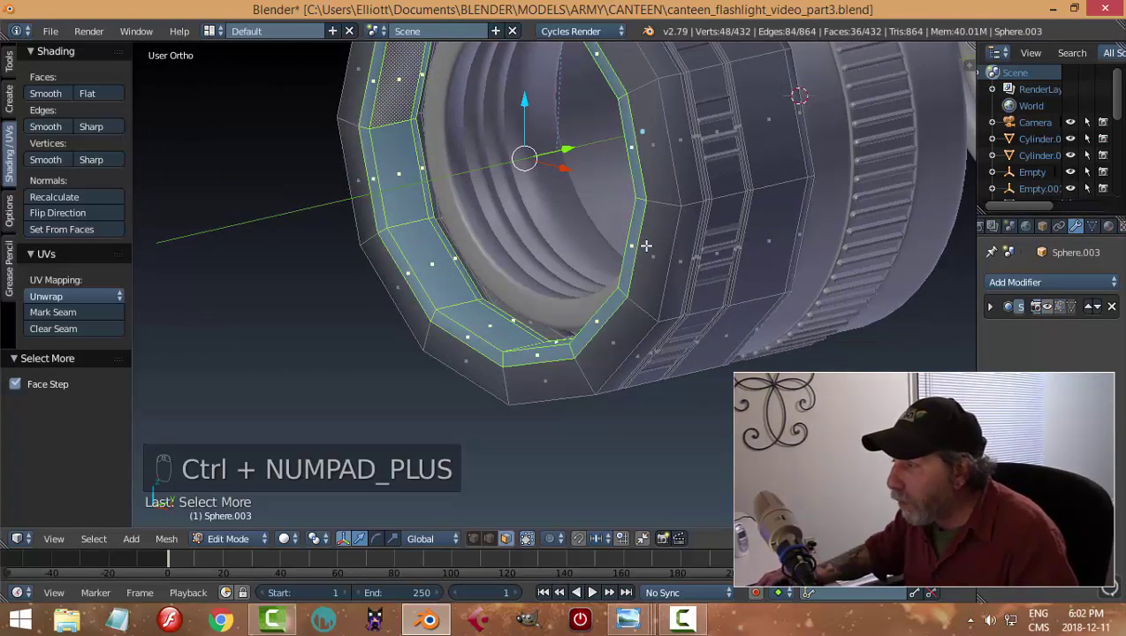
pyautogui.scroll(4, 539, 317)
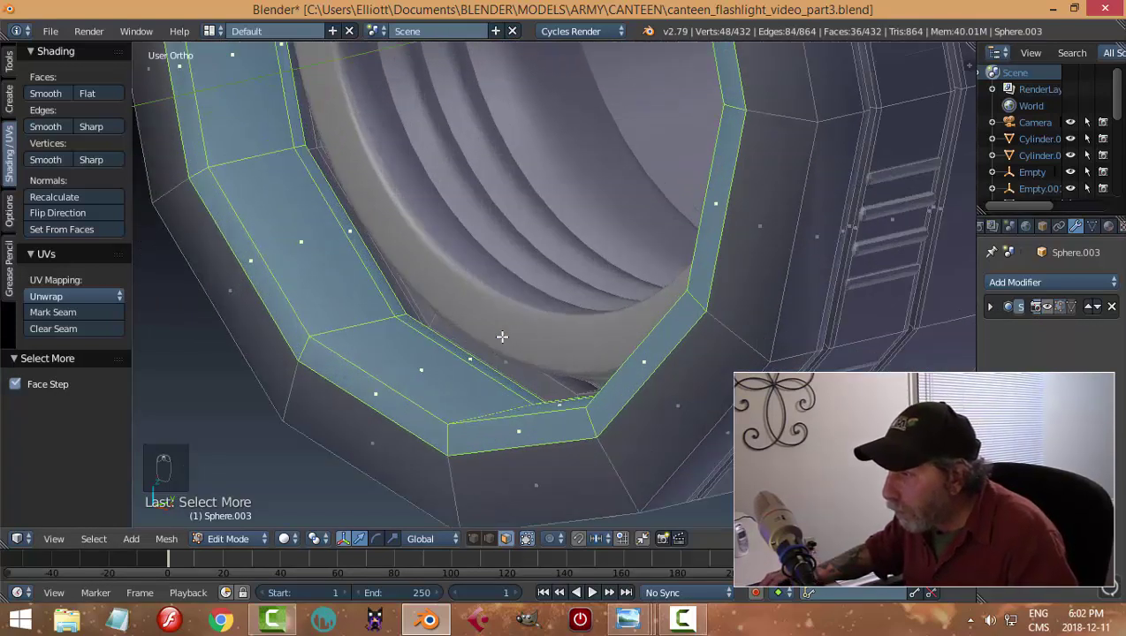
pyautogui.scroll(-4, 412, 219)
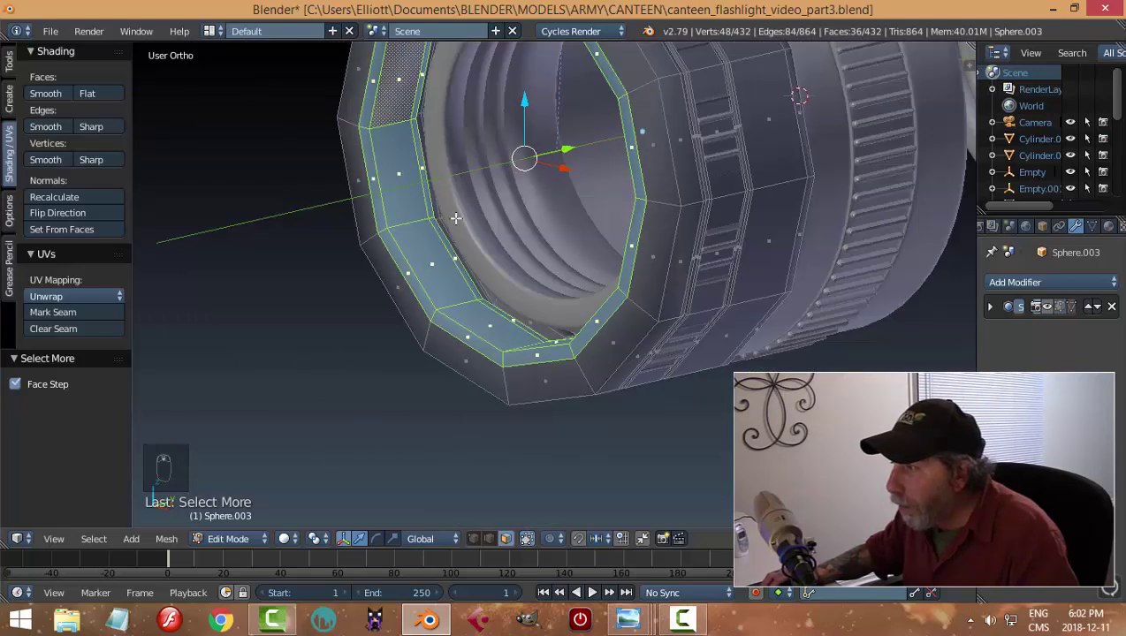
pyautogui.moveTo(473, 218); pyautogui.dragTo(475, 223, button='middle')
pyautogui.press('s')
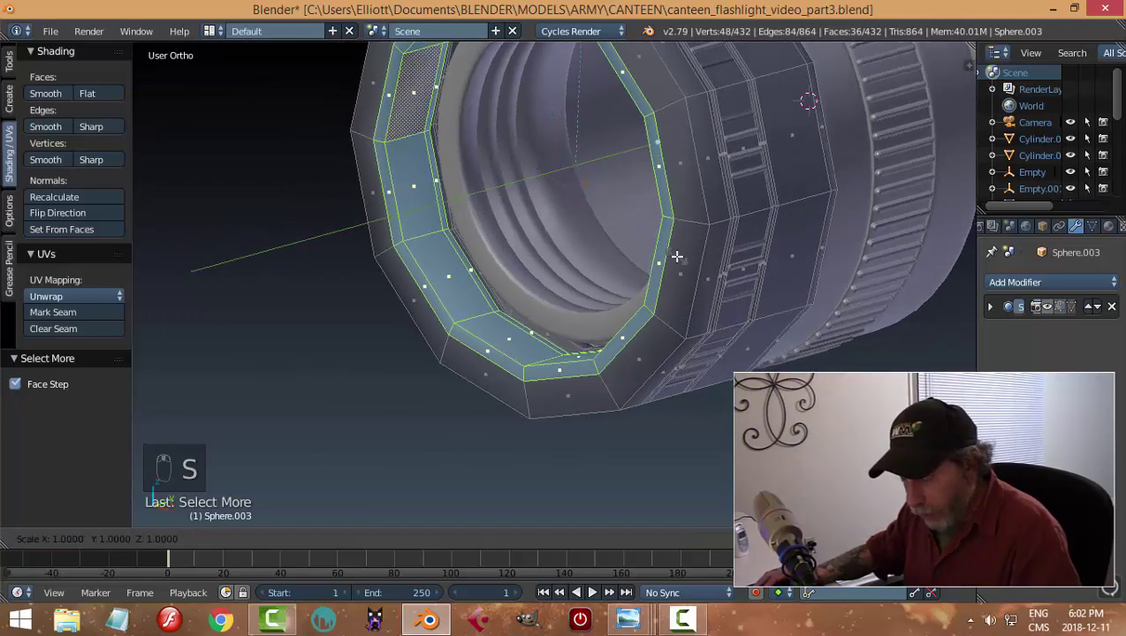
pyautogui.hotkey('shift', 'y')
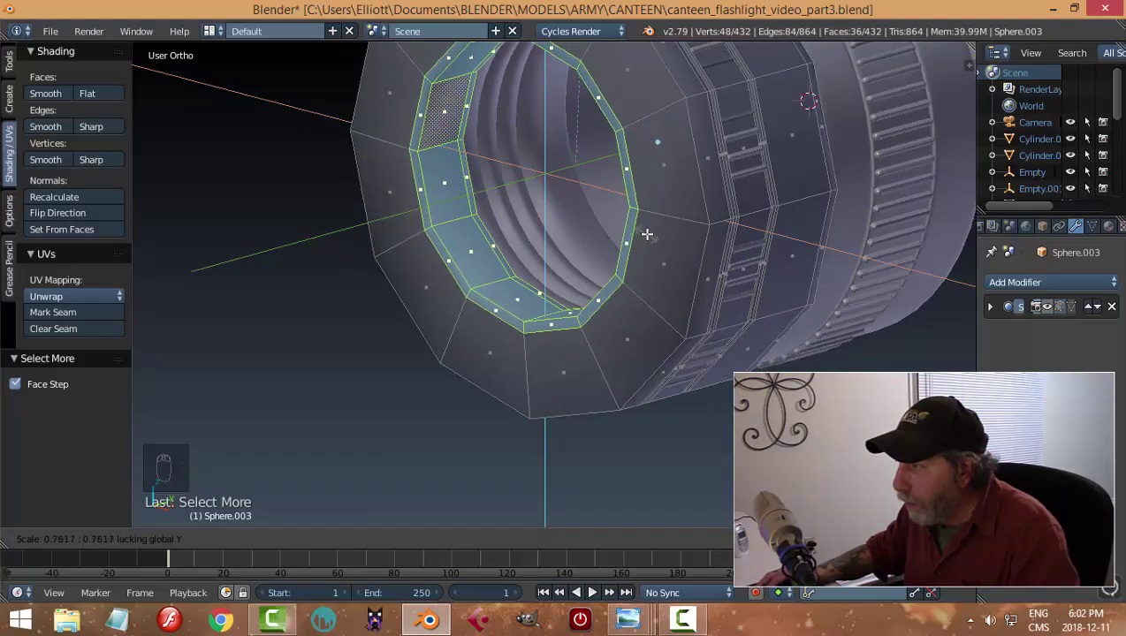
pyautogui.click(648, 238)
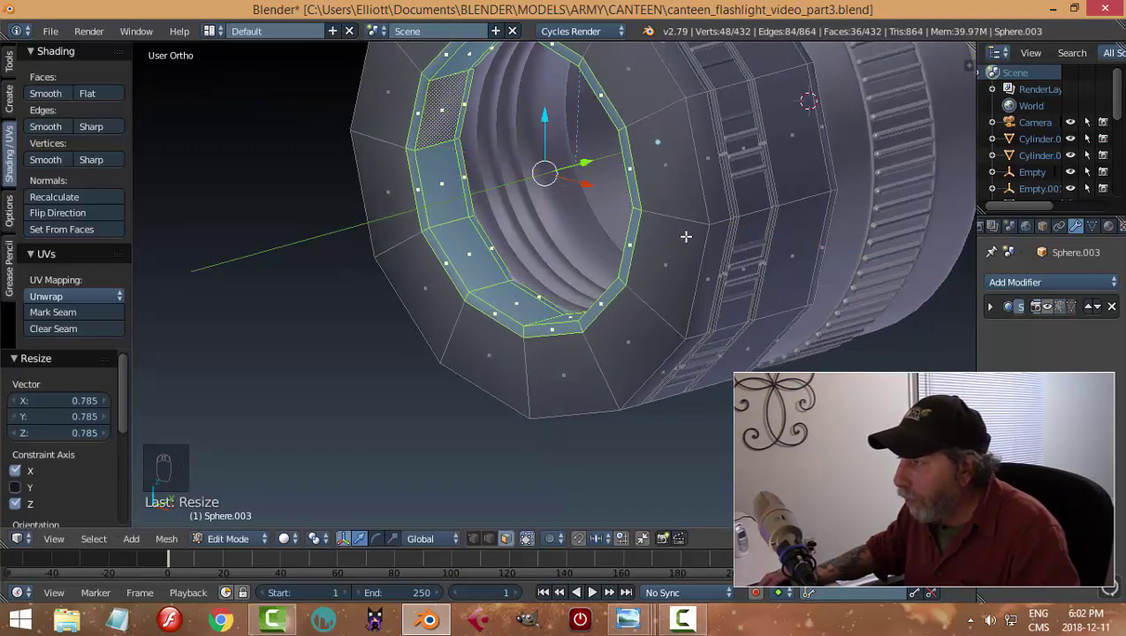
pyautogui.scroll(-4, 682, 235)
pyautogui.press('Tab')
pyautogui.moveTo(674, 239)
pyautogui.mouseDown(button='middle')
pyautogui.moveTo(632, 255)
pyautogui.moveTo(766, 195)
pyautogui.moveTo(733, 226)
pyautogui.moveTo(678, 231)
pyautogui.mouseUp(button='middle')
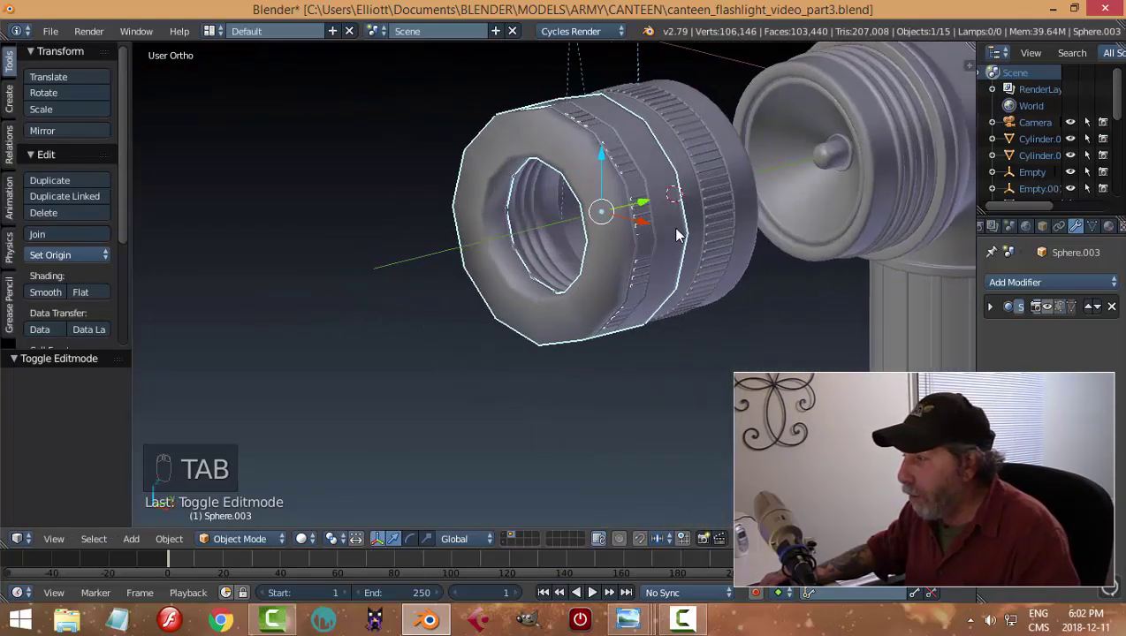
# Undo the trial edit of the front ring's inner rim.
pyautogui.hotkey('ctrl', 'z')
pyautogui.scroll(3, 581, 261)
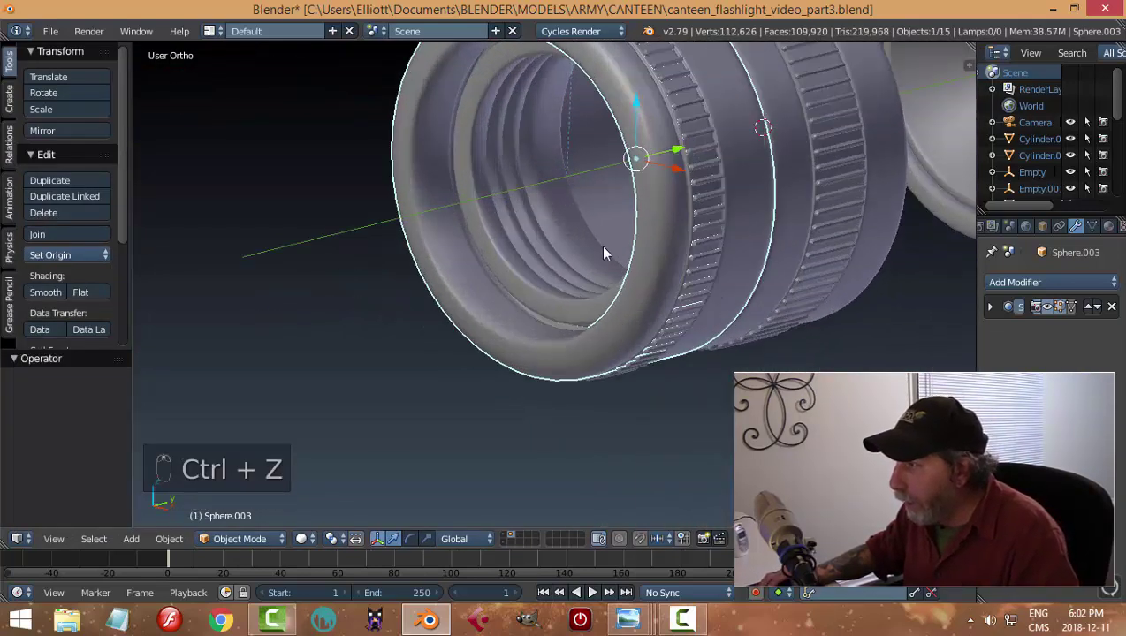
pyautogui.scroll(-3, 601, 246)
pyautogui.scroll(-2, 658, 228)
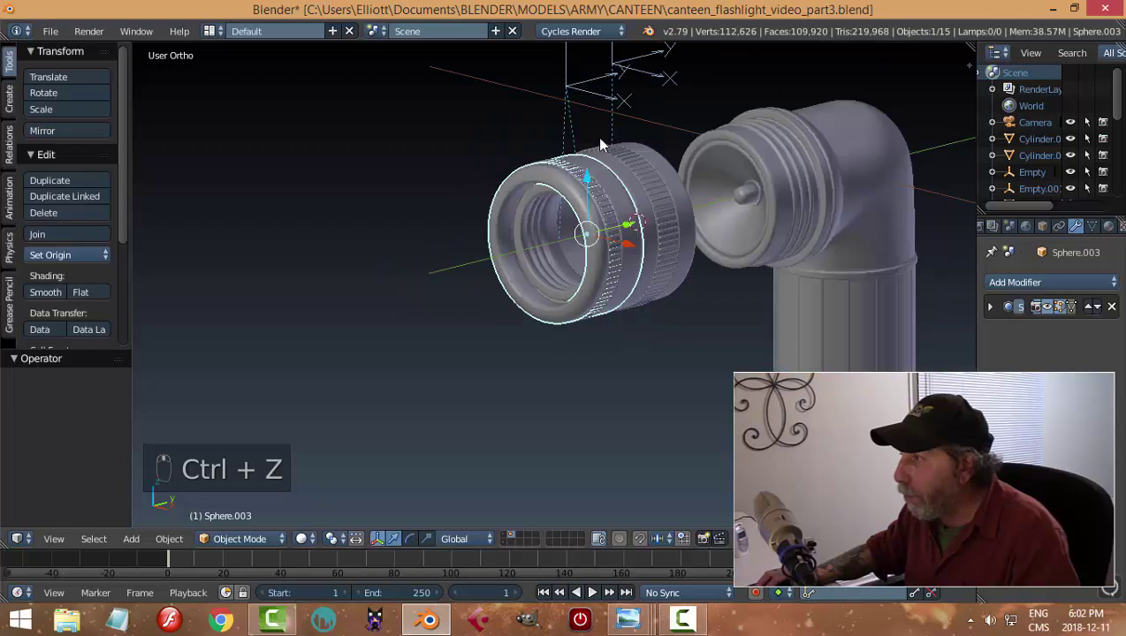
# Move the front ring's empty -2.856 along Y, away from the middle ring.
pyautogui.rightClick(601, 79)
pyautogui.moveTo(608, 79); pyautogui.dragTo(477, 141)
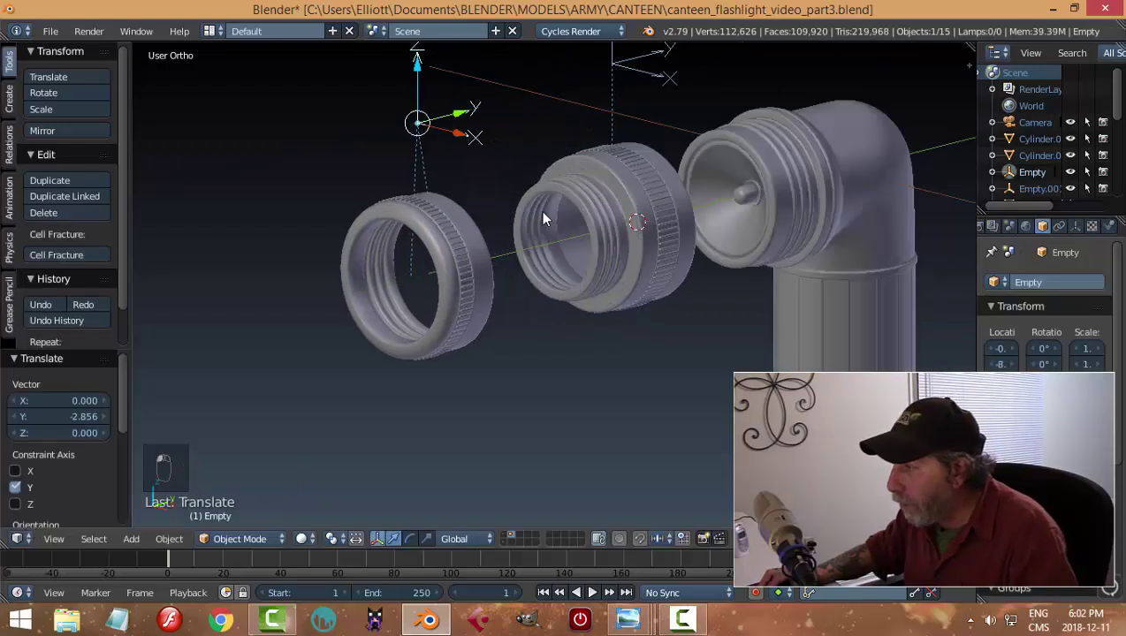
# Isolate the threaded middle ring by hiding all unselected objects.
pyautogui.scroll(5, 566, 229)
pyautogui.moveTo(541, 244); pyautogui.dragTo(588, 221, button='middle')
pyautogui.scroll(3, 716, 265)
pyautogui.scroll(-5, 700, 245)
pyautogui.rightClick(599, 214)
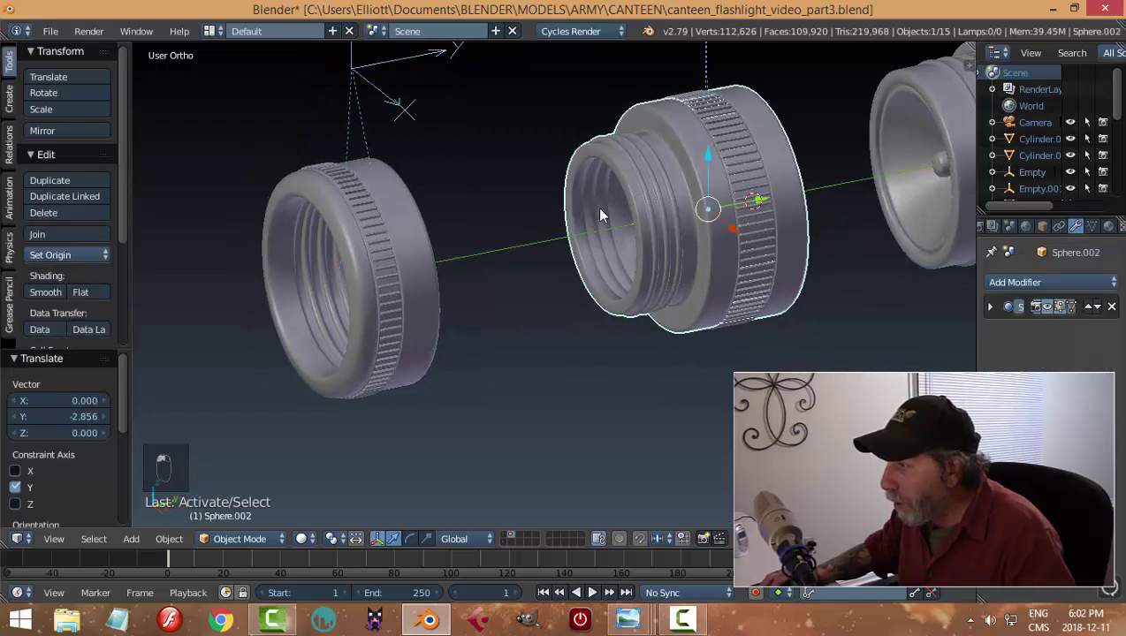
pyautogui.hotkey('shift', 'h')
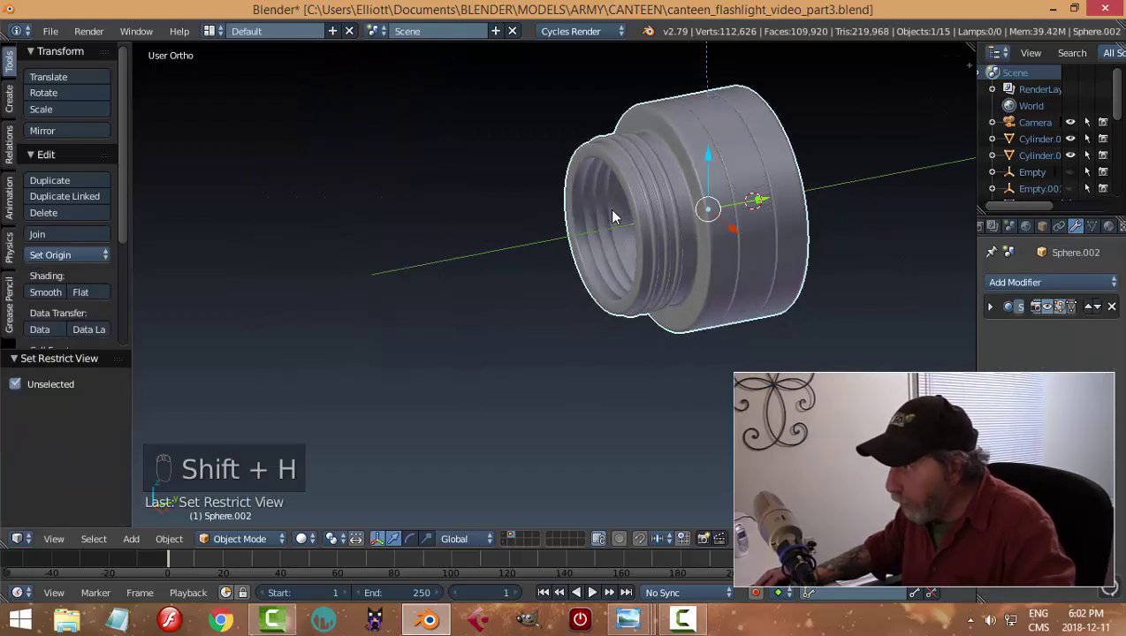
# Enter Edit Mode on the middle ring, hide its subdivision modifier in the viewport, and set the select mode to Face.
pyautogui.moveTo(651, 241); pyautogui.dragTo(623, 249, button='middle')
pyautogui.scroll(2, 623, 248)
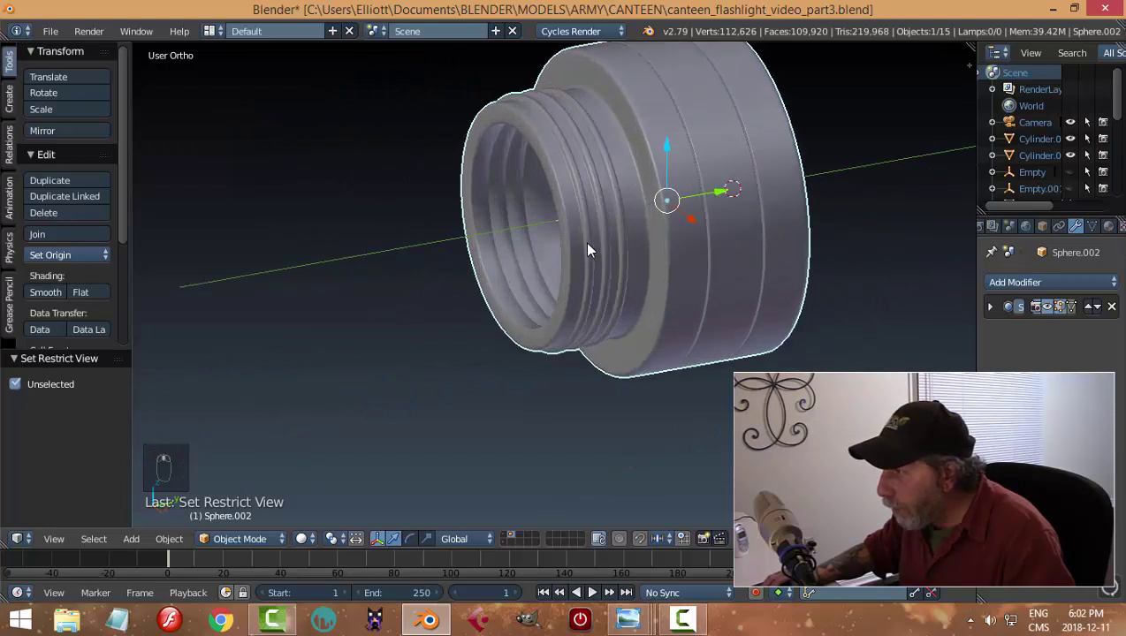
pyautogui.press('Tab')
pyautogui.scroll(4, 744, 234)
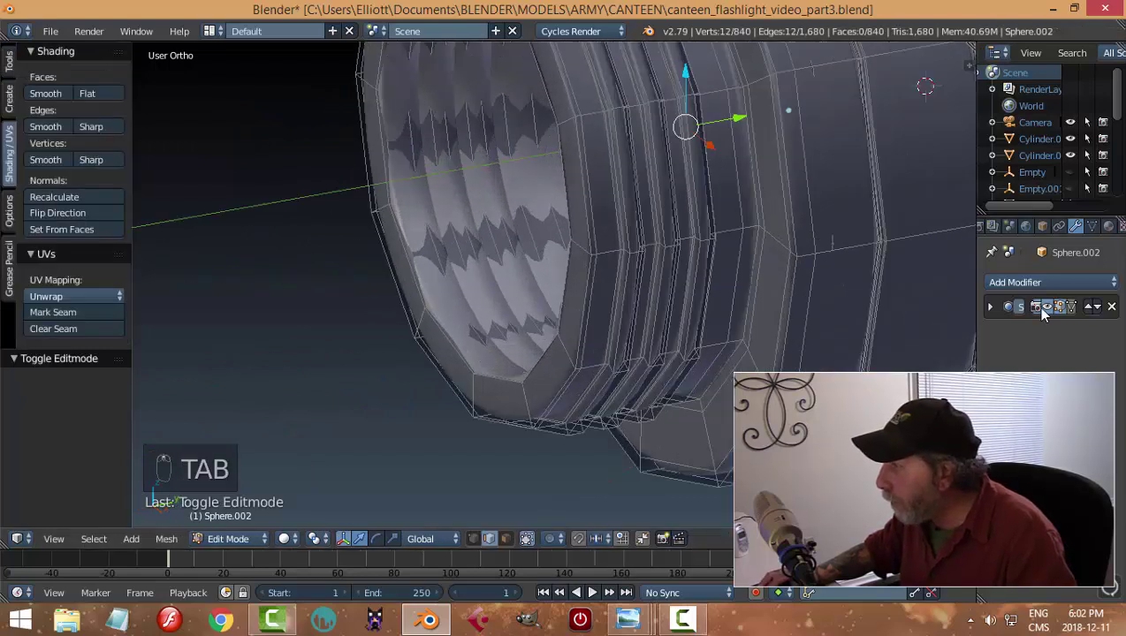
pyautogui.moveTo(483, 203); pyautogui.dragTo(620, 211, button='middle')
pyautogui.hotkey('ctrl', 'Tab')
pyautogui.click(448, 215)
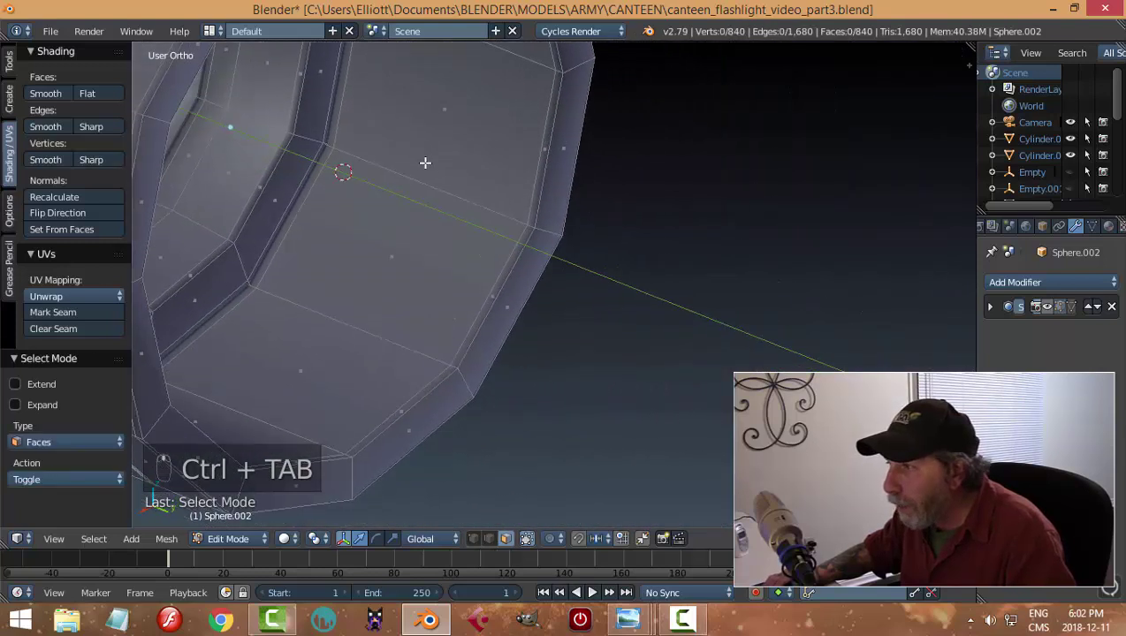
pyautogui.moveTo(425, 163); pyautogui.dragTo(444, 237, button='middle')
pyautogui.scroll(2, 445, 236)
pyautogui.keyDown('shift'); pyautogui.moveTo(357, 211); pyautogui.dragTo(528, 242, button='middle'); pyautogui.keyUp('shift')
pyautogui.scroll(3, 521, 241)
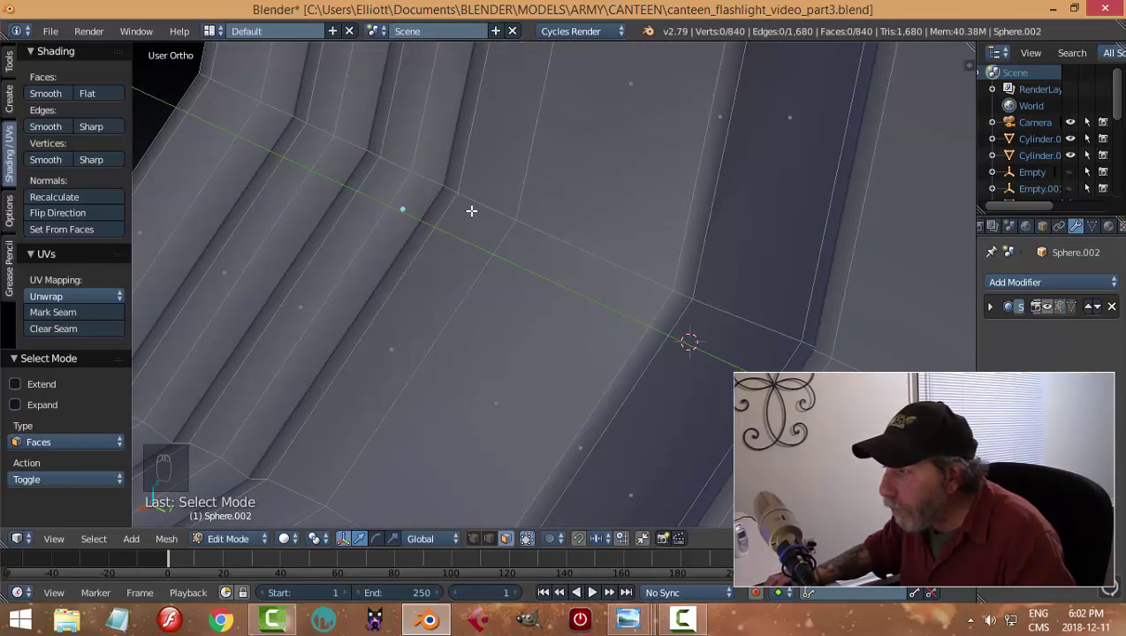
pyautogui.keyDown('alt'); pyautogui.click(450, 189); pyautogui.keyUp('alt')
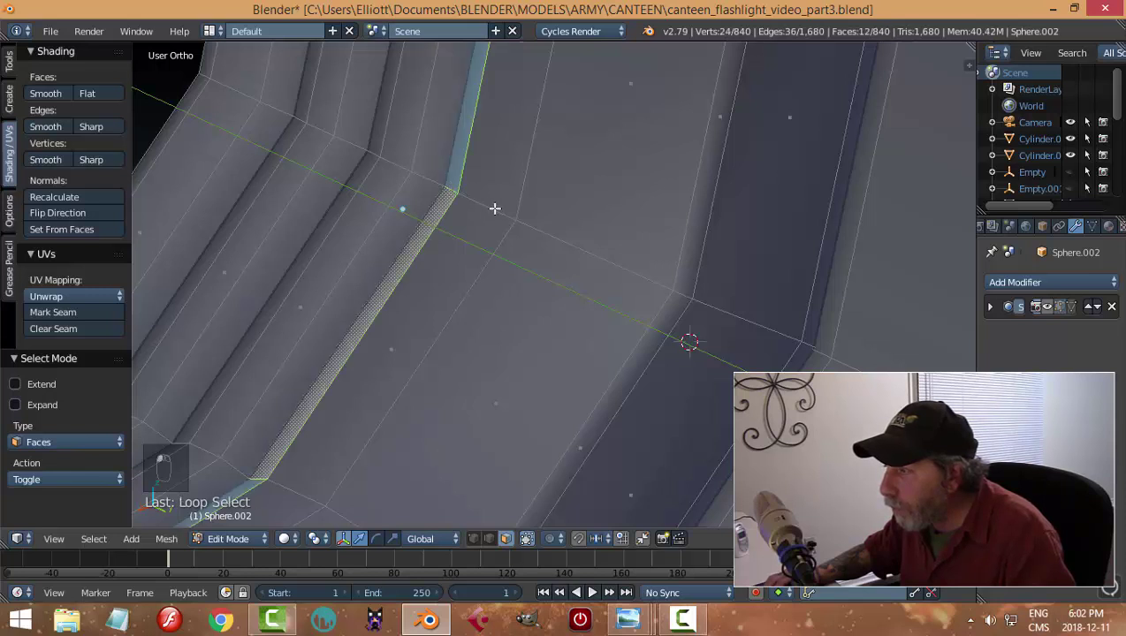
pyautogui.press('ctrl+KP_Add')
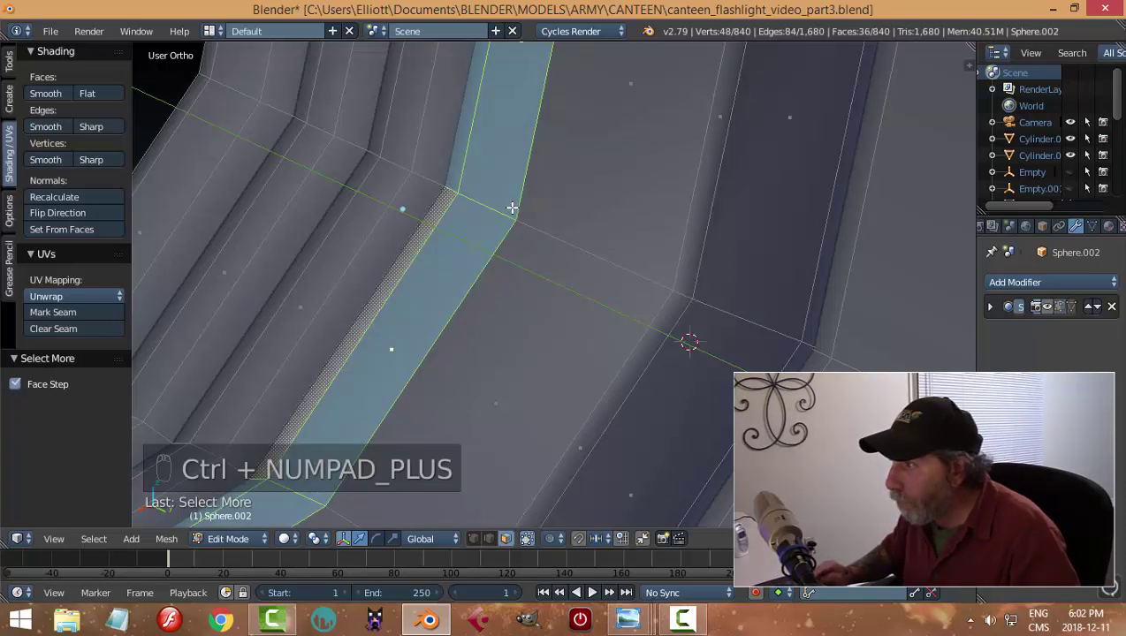
pyautogui.press('ctrl+KP_Subtract')
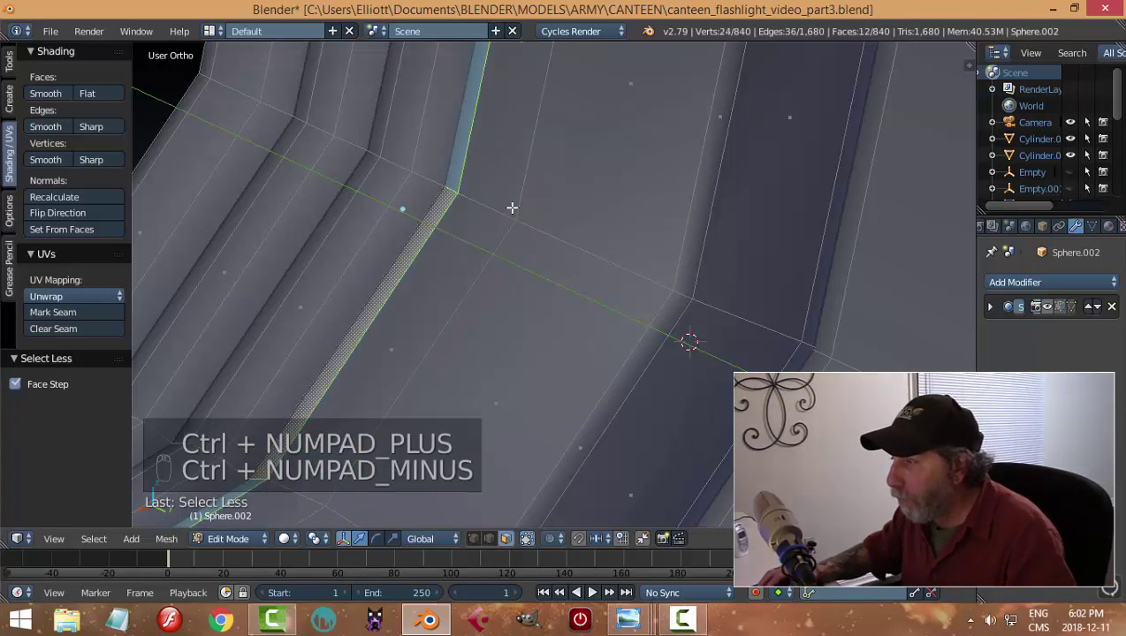
pyautogui.moveTo(507, 221); pyautogui.dragTo(514, 242, button='middle')
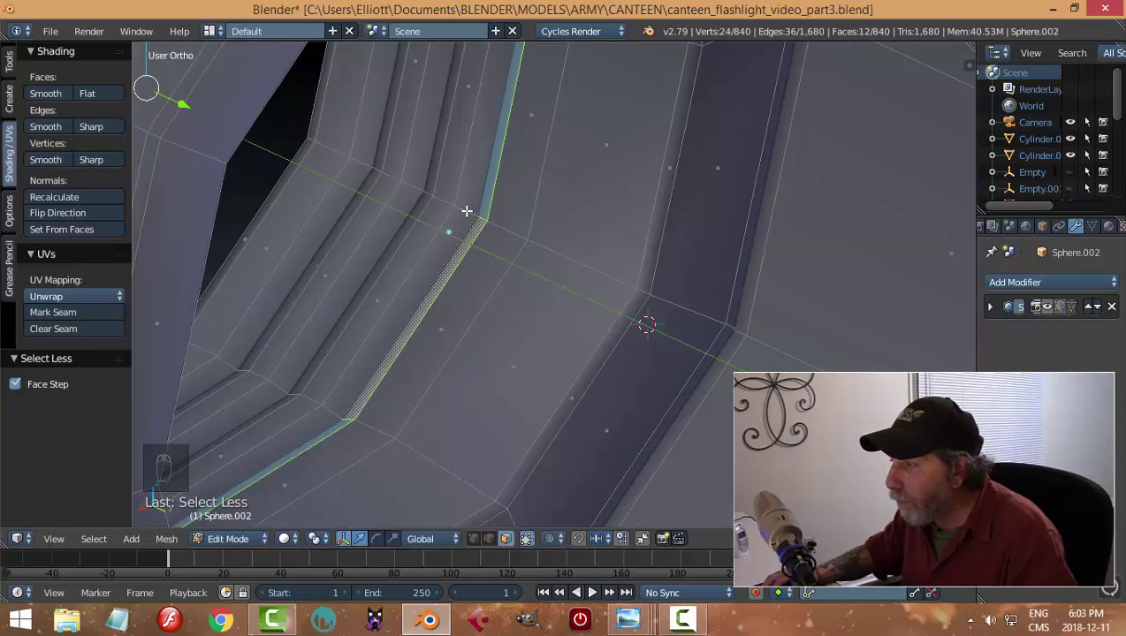
pyautogui.press('a')
# Select a narrow face loop in the middle ring's inner threads, expand the selection across the neighbouring thread loops, and delete those faces.
pyautogui.keyDown('alt'); pyautogui.rightClick(533, 196); pyautogui.keyUp('alt')
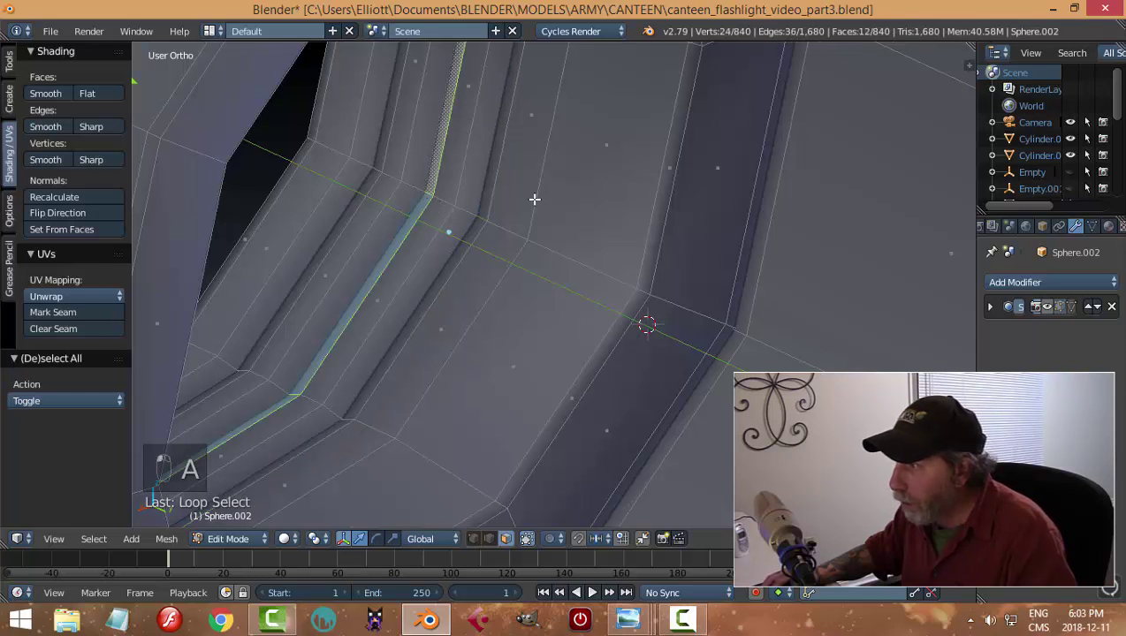
pyautogui.press('ctrl+KP_Add')
pyautogui.press('ctrl+KP_Add')
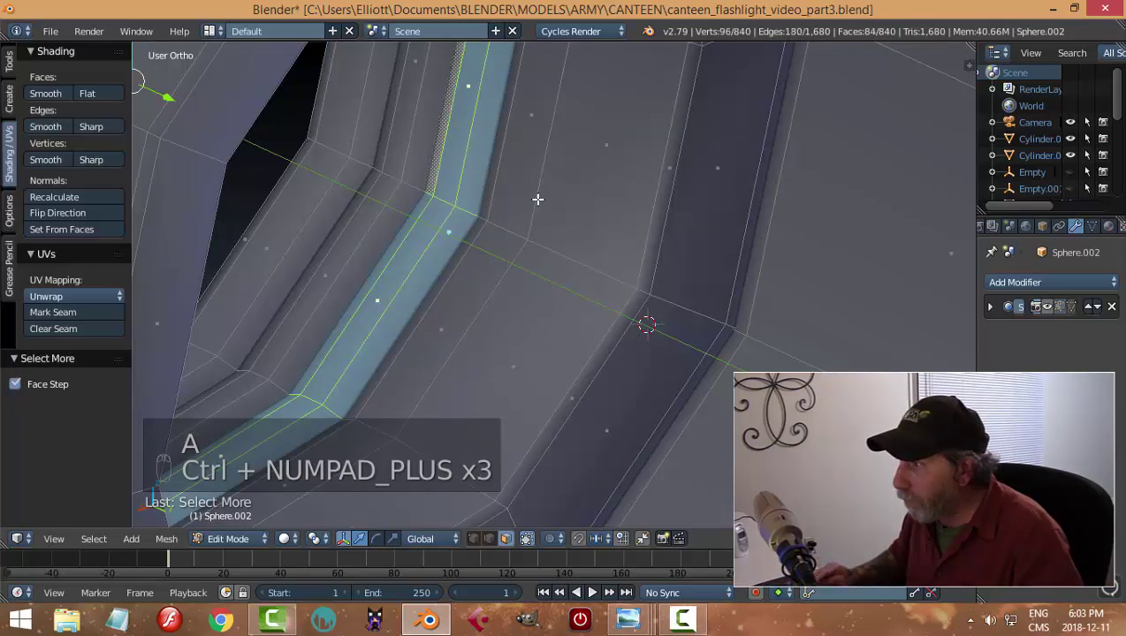
pyautogui.press('ctrl+KP_Add')
pyautogui.press('ctrl+KP_Add')
pyautogui.press('ctrl+KP_Add')
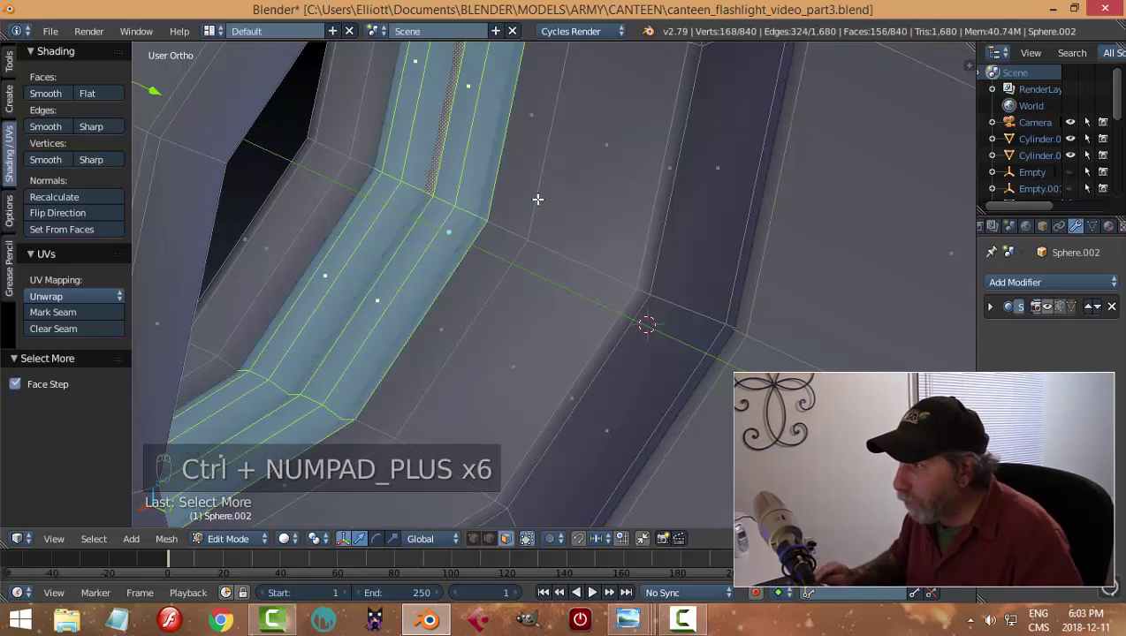
pyautogui.press('ctrl+KP_Add')
pyautogui.press('ctrl+KP_Add')
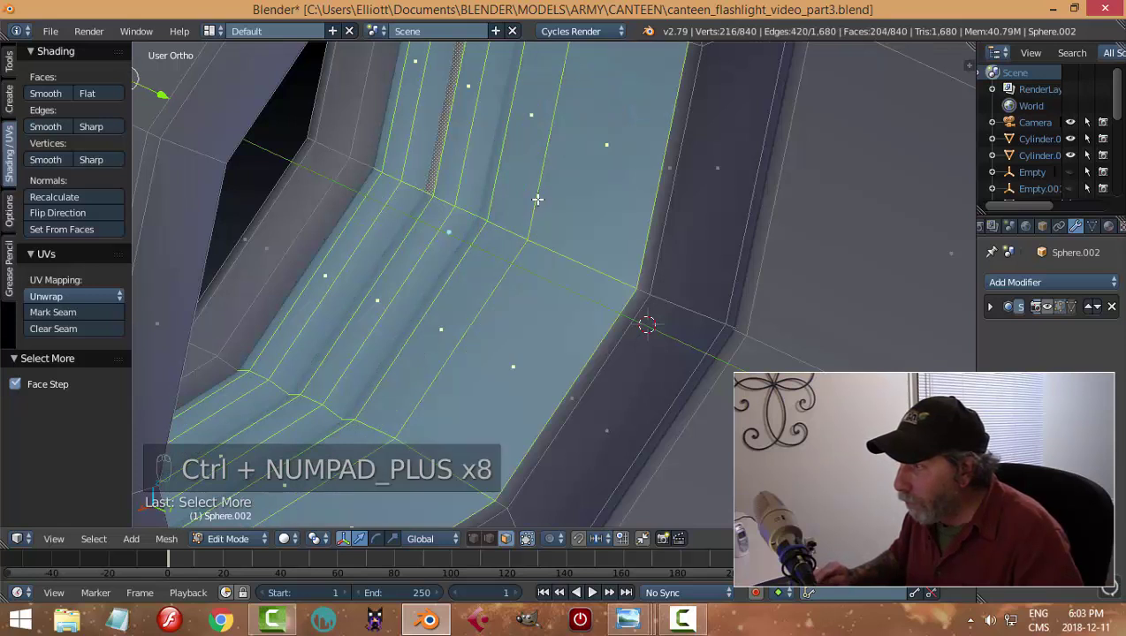
pyautogui.press('ctrl+KP_Subtract')
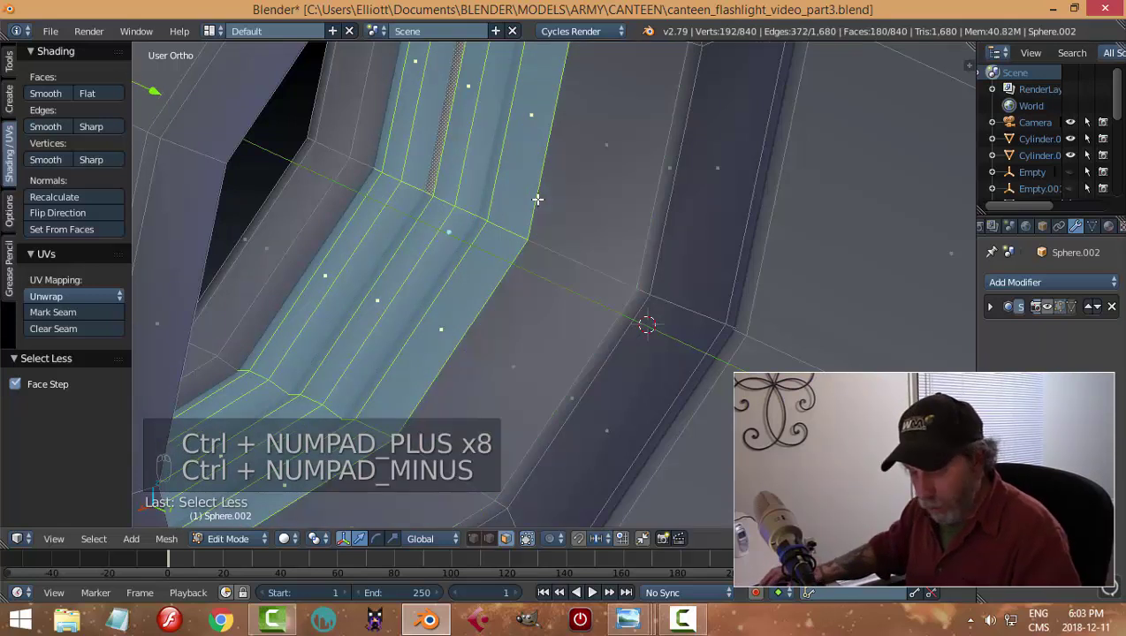
pyautogui.press('x')
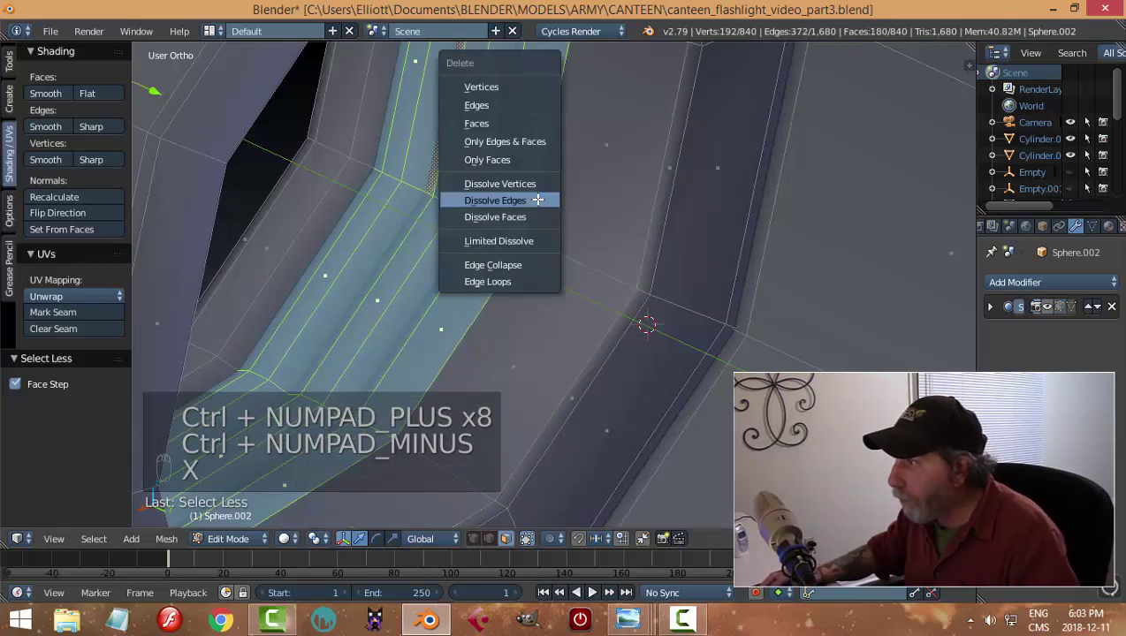
pyautogui.click(514, 121)
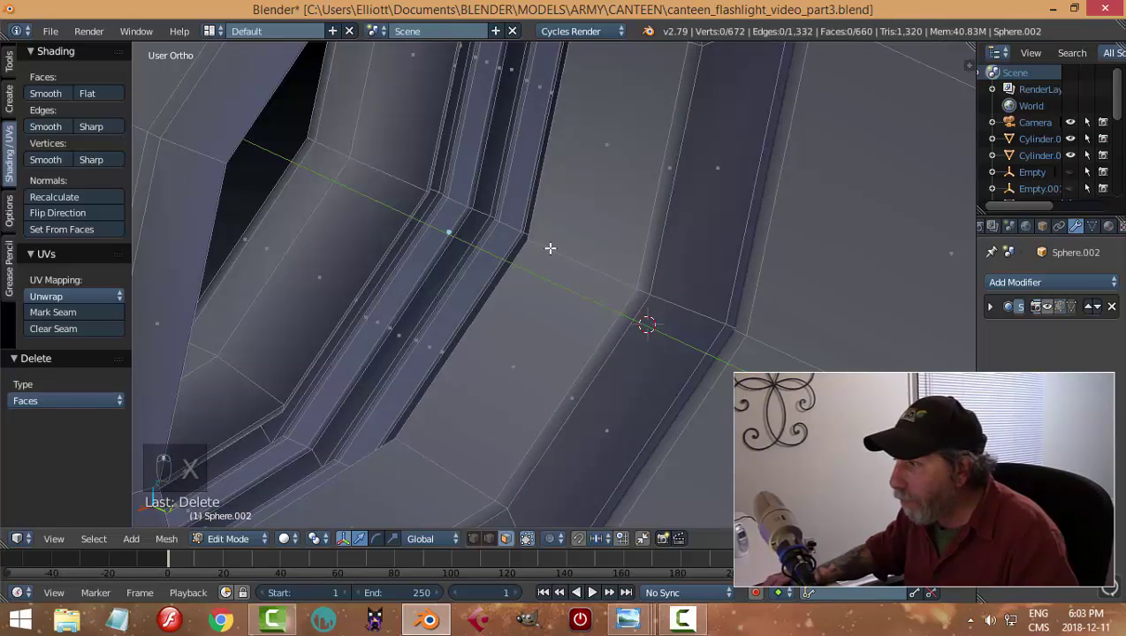
# Try to close the gap in the middle ring's inner wall by bridging its two border edge loops, then leave Edit Mode.
pyautogui.moveTo(549, 248)
pyautogui.mouseDown(button='middle')
pyautogui.moveTo(495, 232)
pyautogui.moveTo(626, 247)
pyautogui.moveTo(547, 246)
pyautogui.mouseUp(button='middle')
pyautogui.hotkey('ctrl', 'Tab')
pyautogui.click(516, 234)
pyautogui.keyDown('alt'); pyautogui.rightClick(495, 259); pyautogui.keyUp('alt')
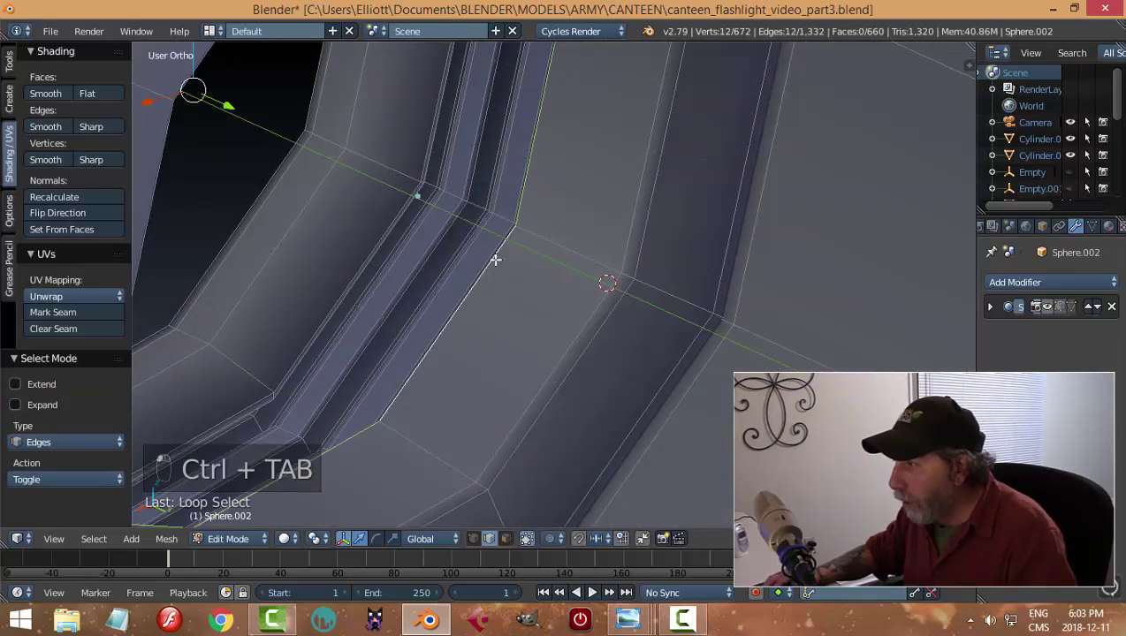
pyautogui.keyDown('alt'); pyautogui.keyDown('shift'); pyautogui.rightClick(391, 204); pyautogui.keyUp('shift'); pyautogui.keyUp('alt')
pyautogui.hotkey('ctrl', 'e')
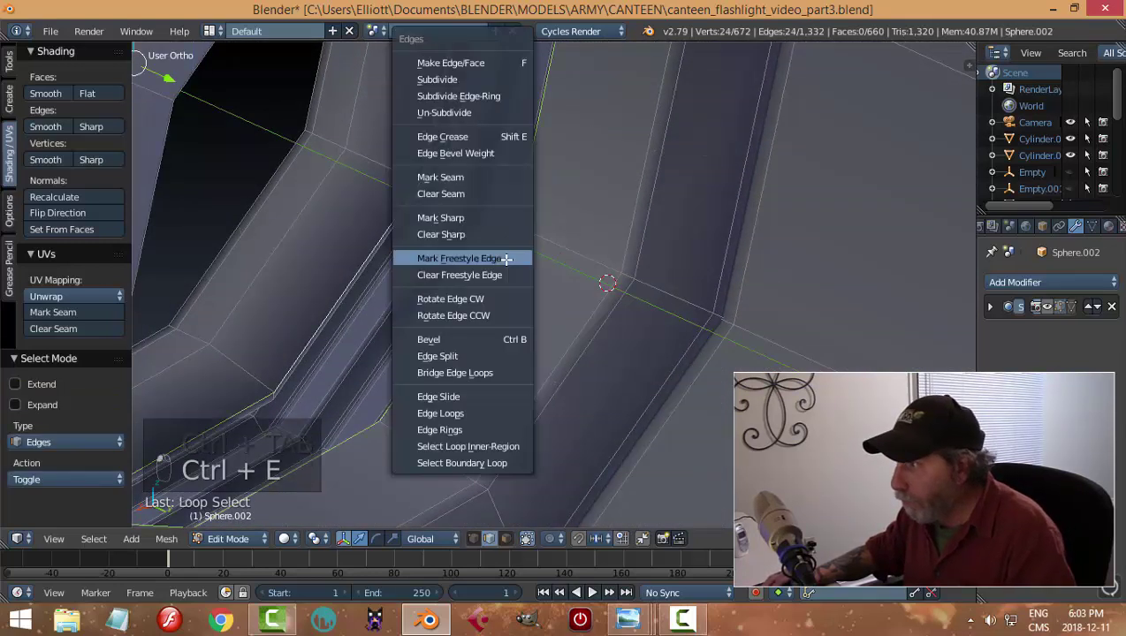
pyautogui.click(485, 369)
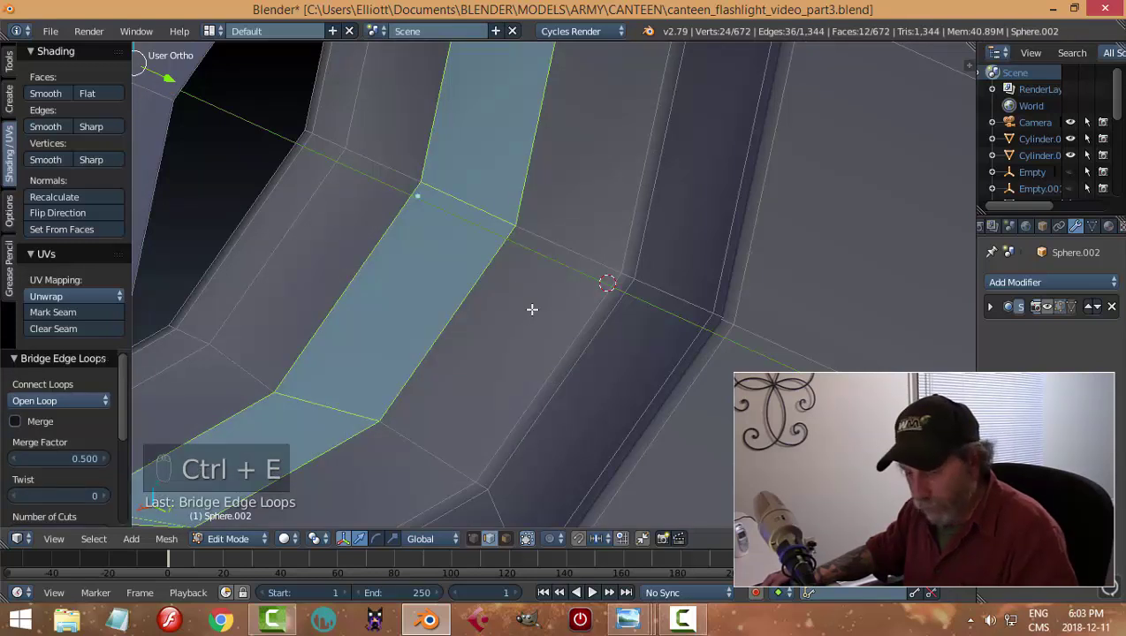
pyautogui.press('a')
pyautogui.press('Tab')
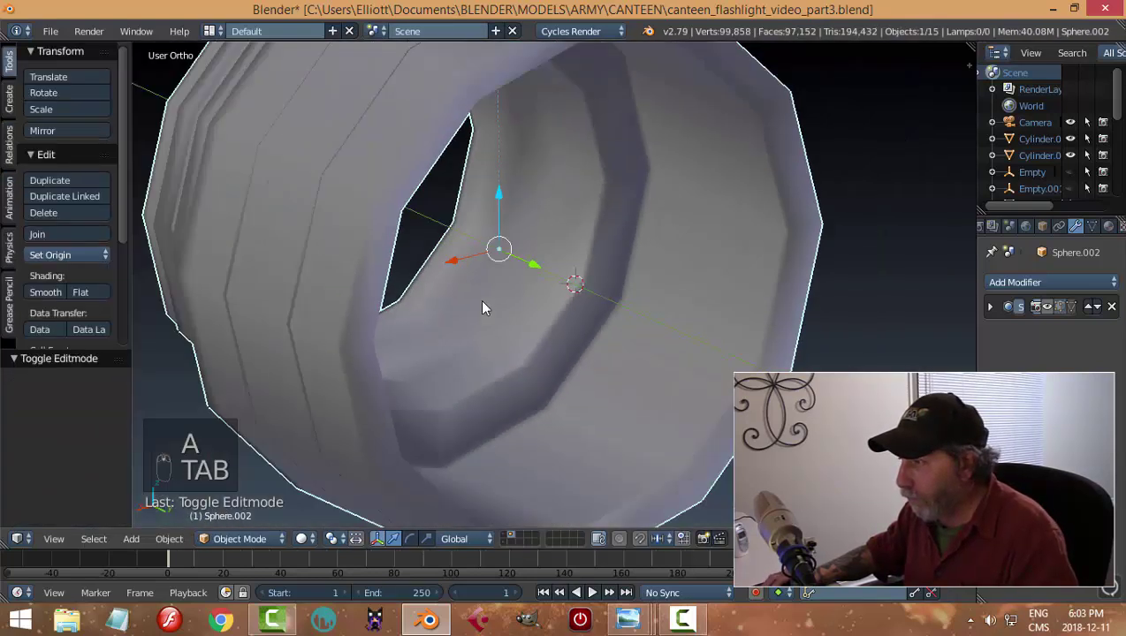
# Preview the ring's inner wall with subdivision shown, then undo the bridging and the inner thread face deletion.
pyautogui.click(1045, 307)
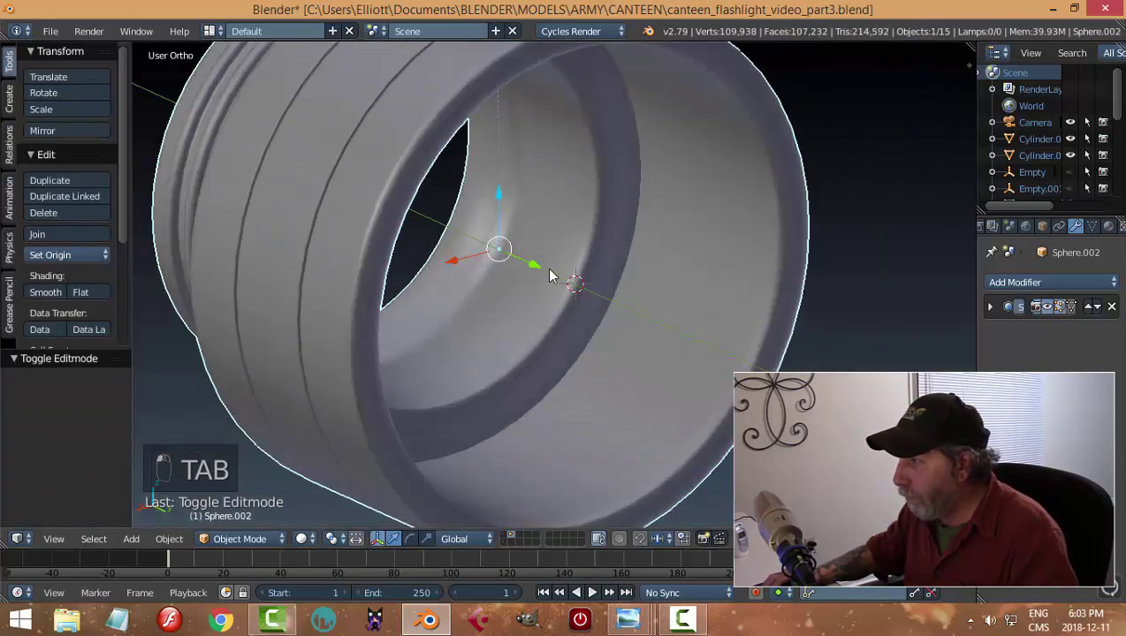
pyautogui.moveTo(548, 270); pyautogui.dragTo(729, 297, button='middle')
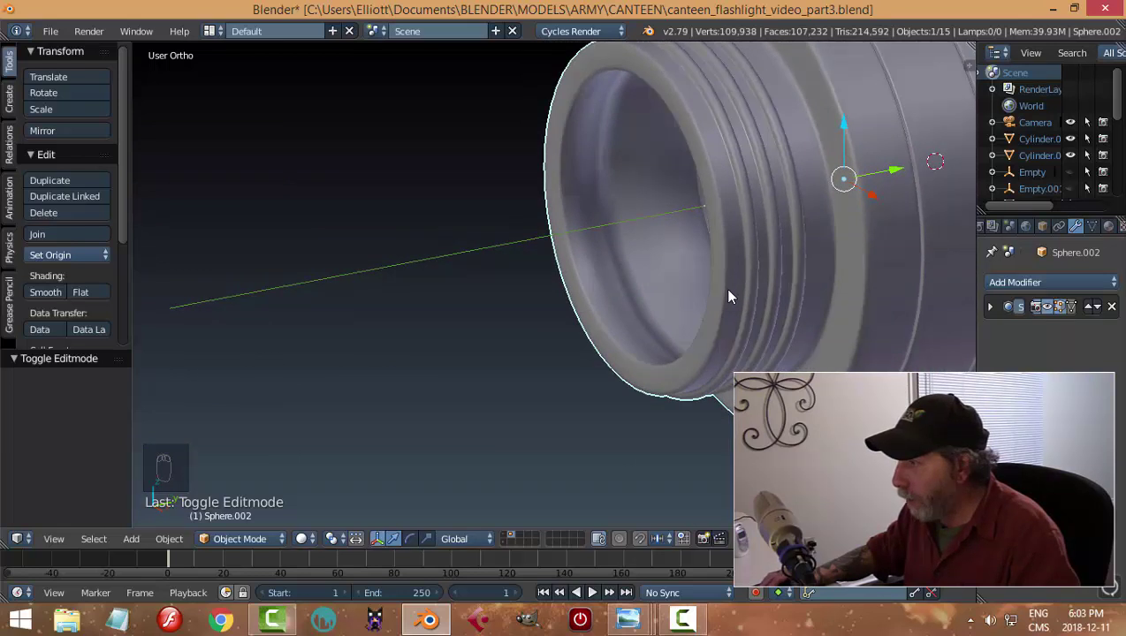
pyautogui.hotkey('ctrl', 'z')
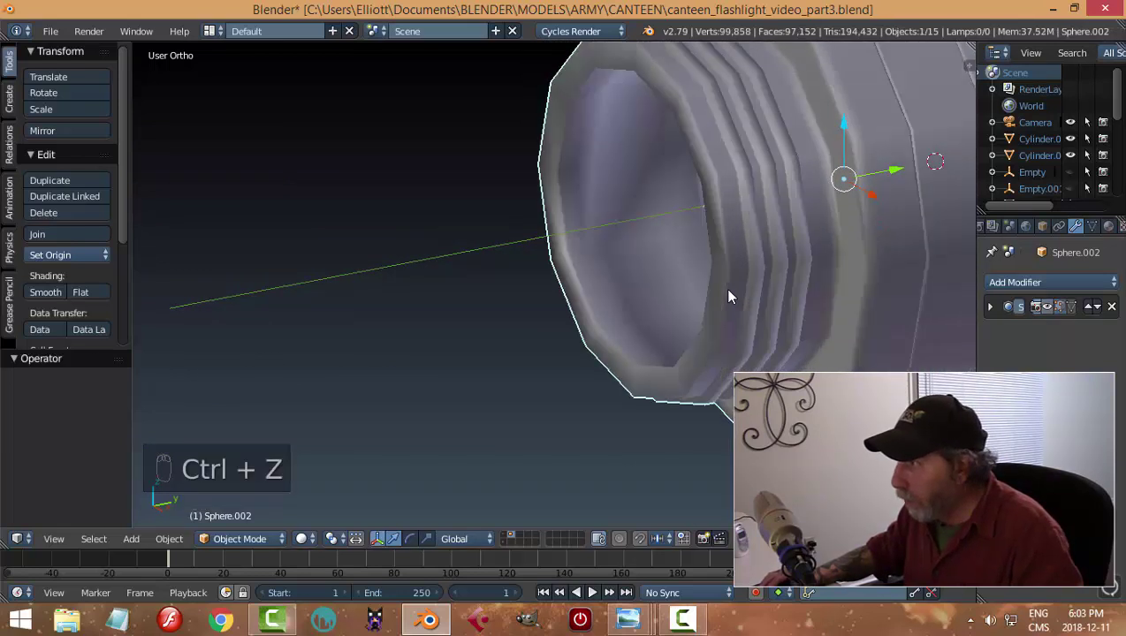
pyautogui.hotkey('ctrl', 'z')
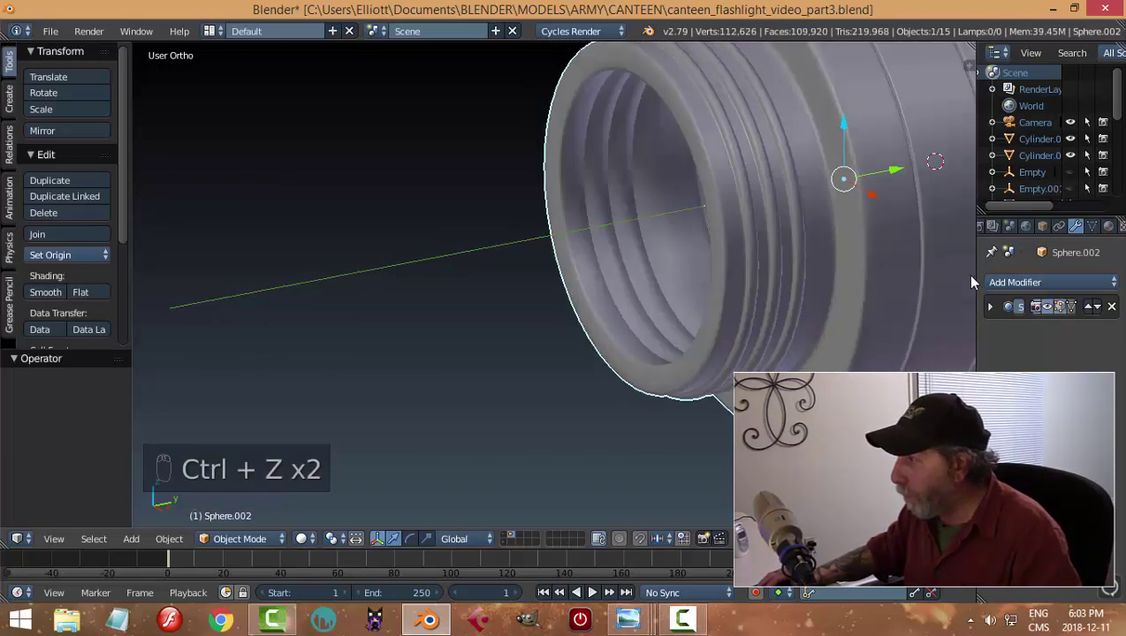
# Hide the ring's subdivision modifier in the viewport and shade the ring flat.
pyautogui.click(1048, 307)
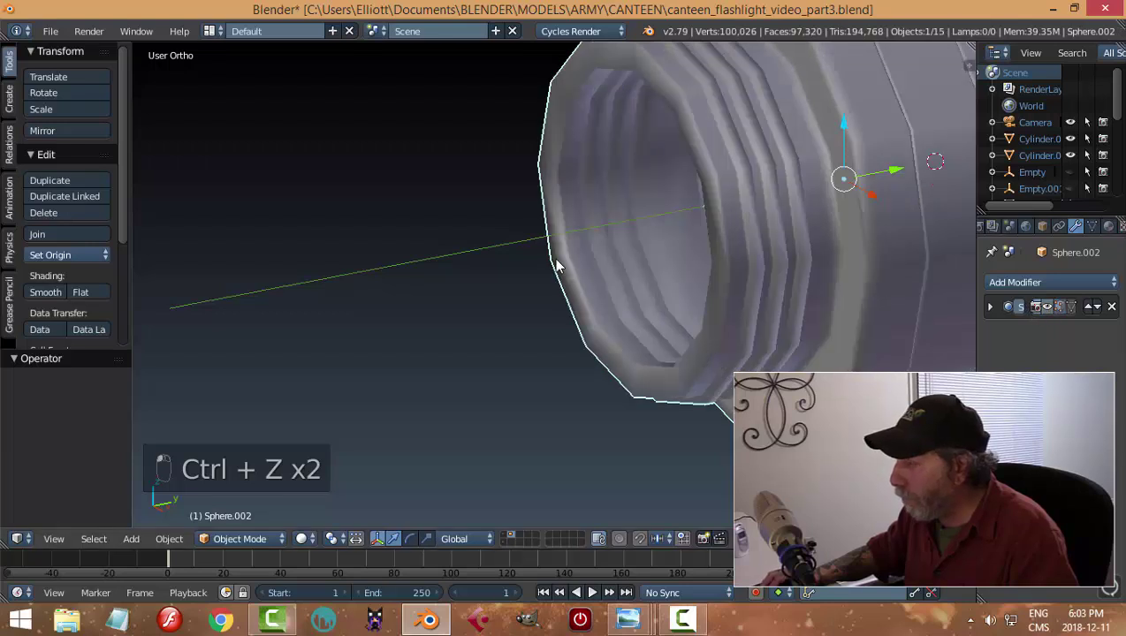
pyautogui.scroll(3, 557, 265)
pyautogui.click(80, 292)
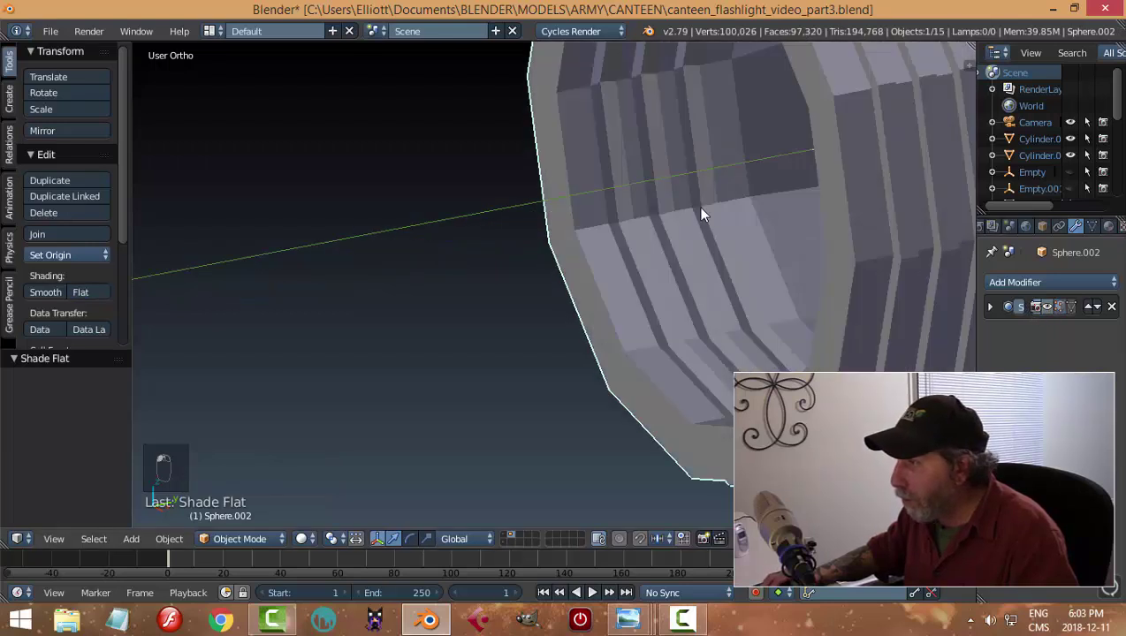
# Enter Edit Mode on the ring, clear the selection, and set the select mode to Face.
pyautogui.moveTo(697, 207); pyautogui.dragTo(605, 233, button='middle')
pyautogui.press('Tab')
pyautogui.click(724, 231)
pyautogui.scroll(5, 485, 231)
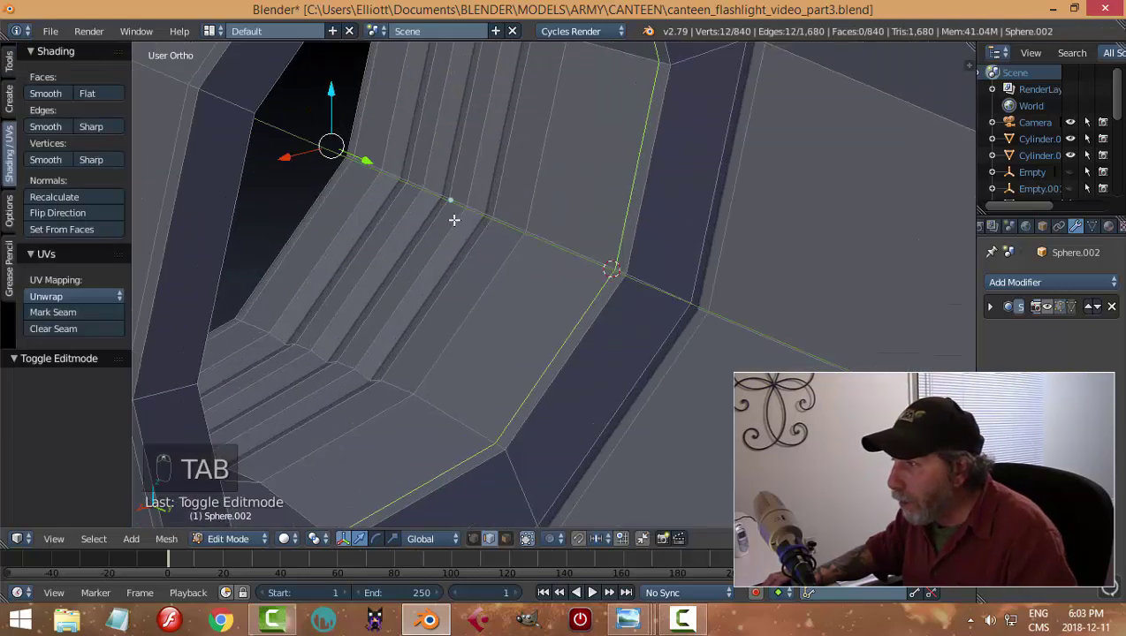
pyautogui.moveTo(471, 264); pyautogui.dragTo(546, 216, button='middle')
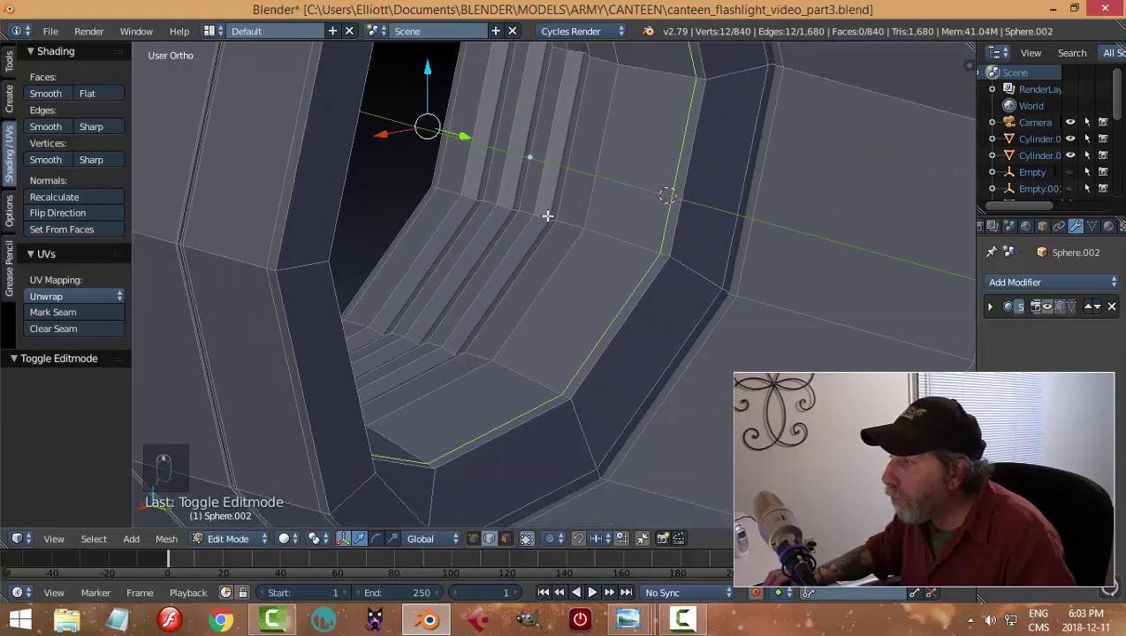
pyautogui.press('a')
pyautogui.moveTo(614, 181); pyautogui.dragTo(571, 241, button='middle')
pyautogui.moveTo(560, 172)
pyautogui.mouseDown(button='middle')
pyautogui.moveTo(572, 219)
pyautogui.moveTo(554, 224)
pyautogui.moveTo(598, 221)
pyautogui.moveTo(556, 165)
pyautogui.mouseUp(button='middle')
pyautogui.hotkey('ctrl', 'Tab')
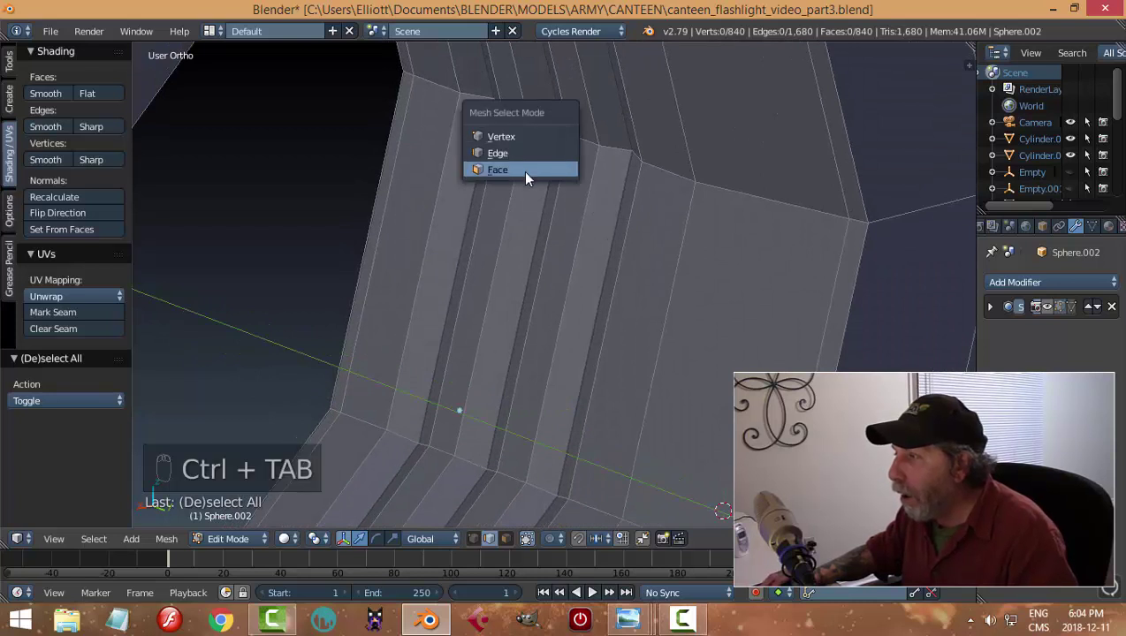
pyautogui.click(522, 170)
pyautogui.rightClick(539, 160)
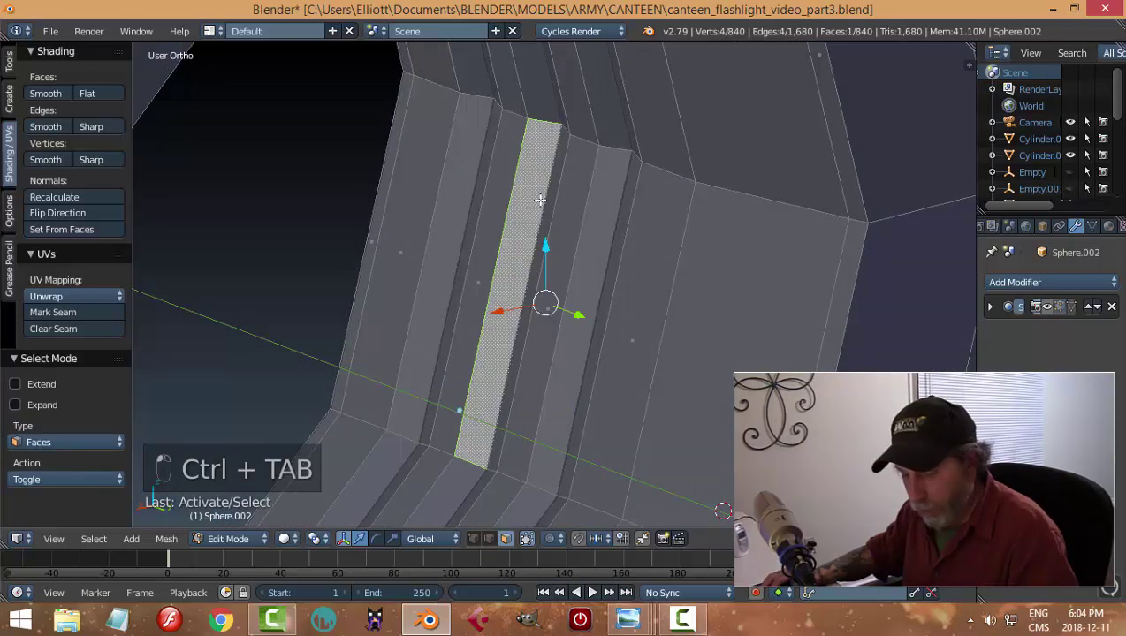
pyautogui.press('a')
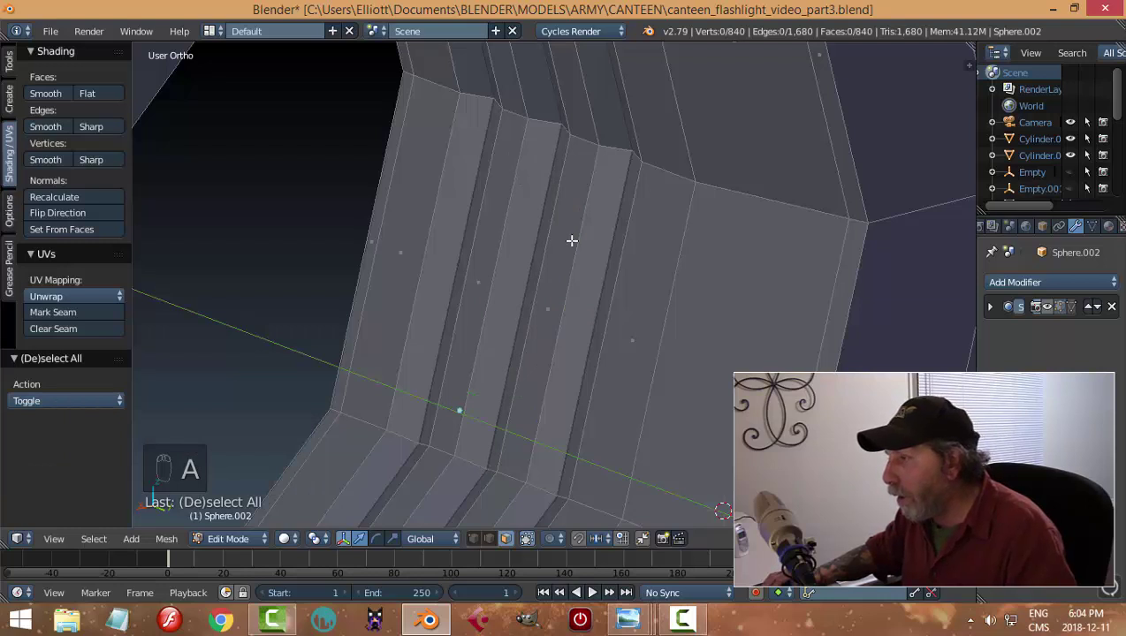
pyautogui.moveTo(571, 240)
pyautogui.mouseDown(button='middle')
pyautogui.moveTo(587, 246)
pyautogui.moveTo(557, 239)
pyautogui.moveTo(586, 248)
pyautogui.mouseUp(button='middle')
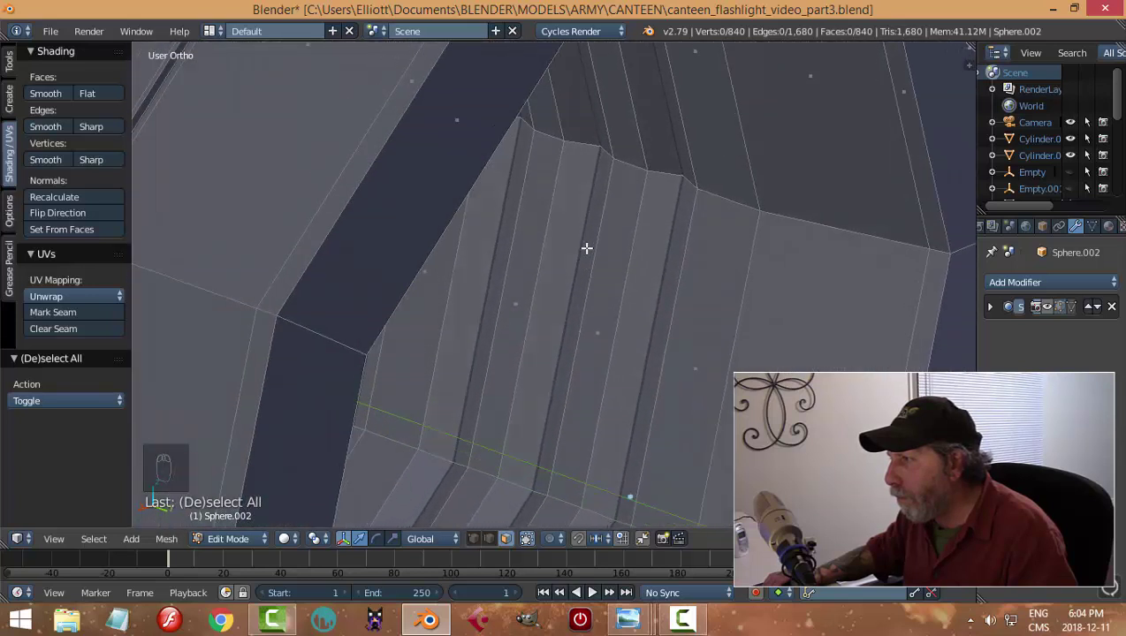
# Select the seven face loops forming the sides and grooves of the ring's inner threads and delete those faces.
pyautogui.keyDown('alt'); pyautogui.rightClick(527, 123); pyautogui.keyUp('alt')
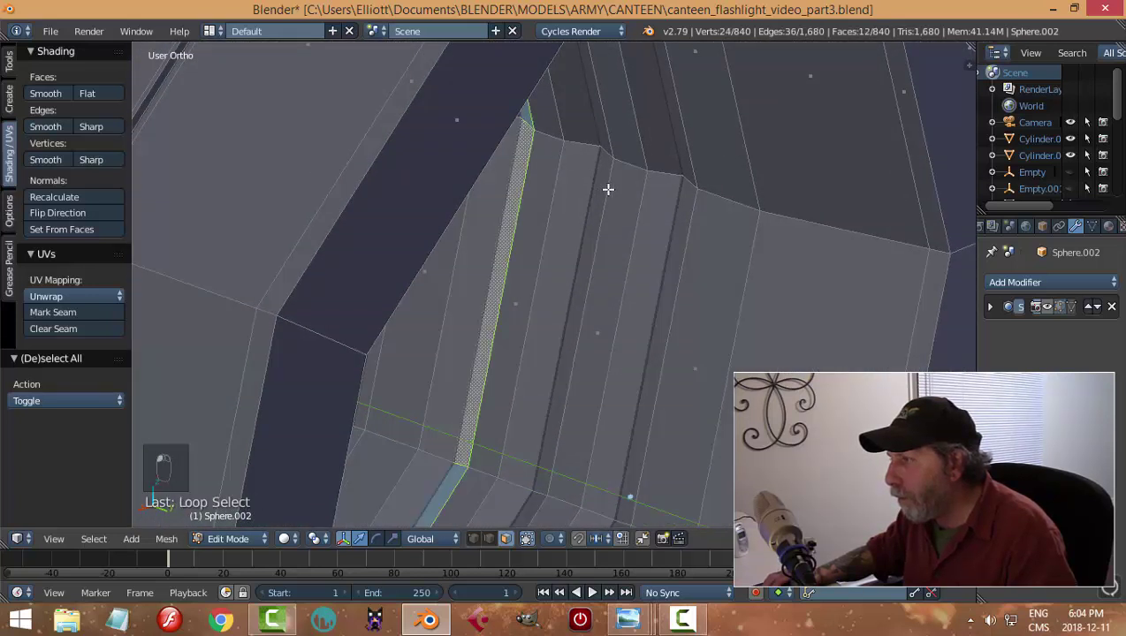
pyautogui.moveTo(600, 163); pyautogui.dragTo(770, 195, button='middle')
pyautogui.keyDown('alt'); pyautogui.keyDown('shift'); pyautogui.rightClick(704, 138); pyautogui.keyUp('shift'); pyautogui.keyUp('alt')
pyautogui.keyDown('alt'); pyautogui.keyDown('shift'); pyautogui.rightClick(757, 145); pyautogui.keyUp('shift'); pyautogui.keyUp('alt')
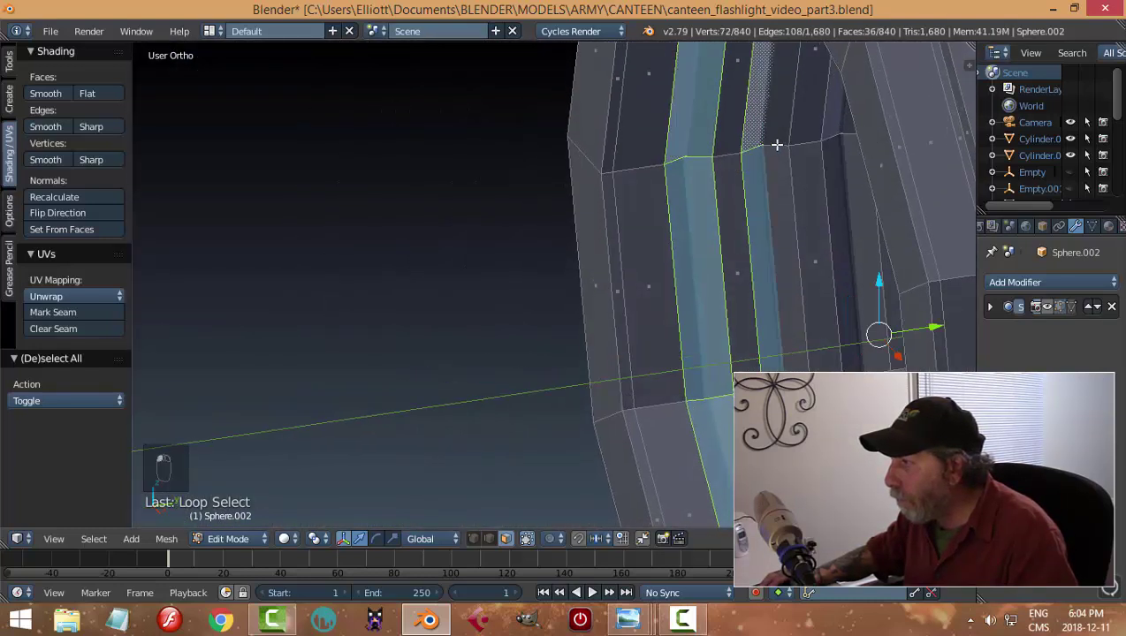
pyautogui.keyDown('alt'); pyautogui.keyDown('shift'); pyautogui.rightClick(774, 143); pyautogui.keyUp('shift'); pyautogui.keyUp('alt')
pyautogui.moveTo(854, 194); pyautogui.dragTo(787, 283, button='middle')
pyautogui.keyDown('alt'); pyautogui.keyDown('shift'); pyautogui.rightClick(647, 183); pyautogui.keyUp('shift'); pyautogui.keyUp('alt')
pyautogui.keyDown('alt'); pyautogui.keyDown('shift'); pyautogui.rightClick(669, 190); pyautogui.keyUp('shift'); pyautogui.keyUp('alt')
pyautogui.keyDown('alt'); pyautogui.keyDown('shift'); pyautogui.rightClick(598, 179); pyautogui.keyUp('shift'); pyautogui.keyUp('alt')
pyautogui.press('x')
pyautogui.click(609, 256)
# Switch to Edge select mode and bridge the two edge loops around the inner-wall gap nearest the ring's narrow open end.
pyautogui.hotkey('ctrl', 'Tab')
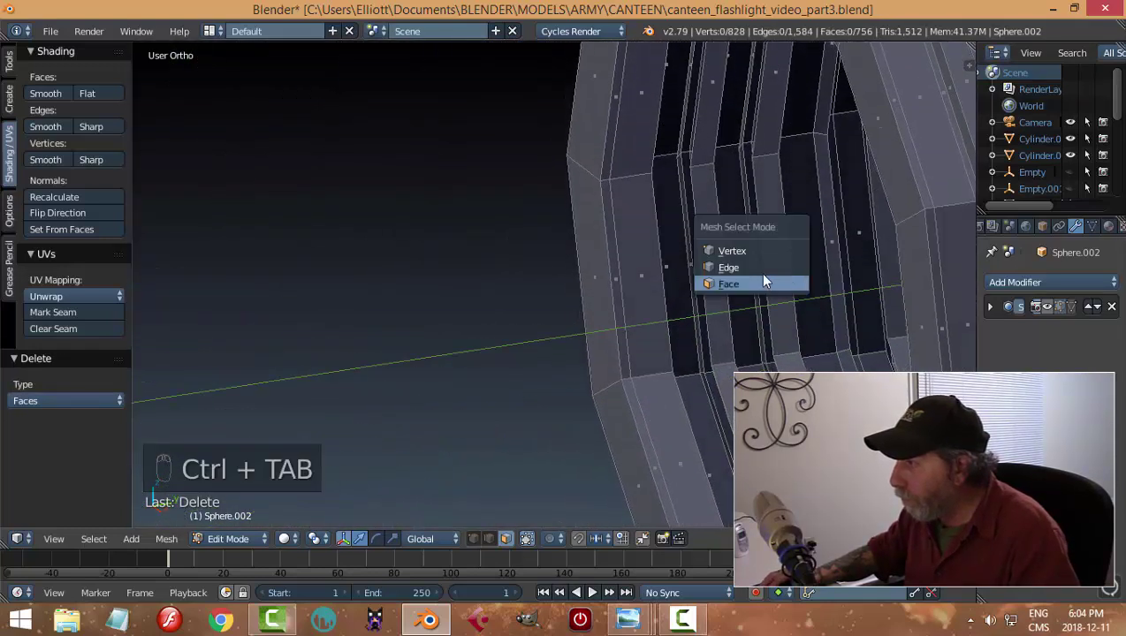
pyautogui.click(755, 266)
pyautogui.keyDown('alt'); pyautogui.rightClick(695, 198); pyautogui.keyUp('alt')
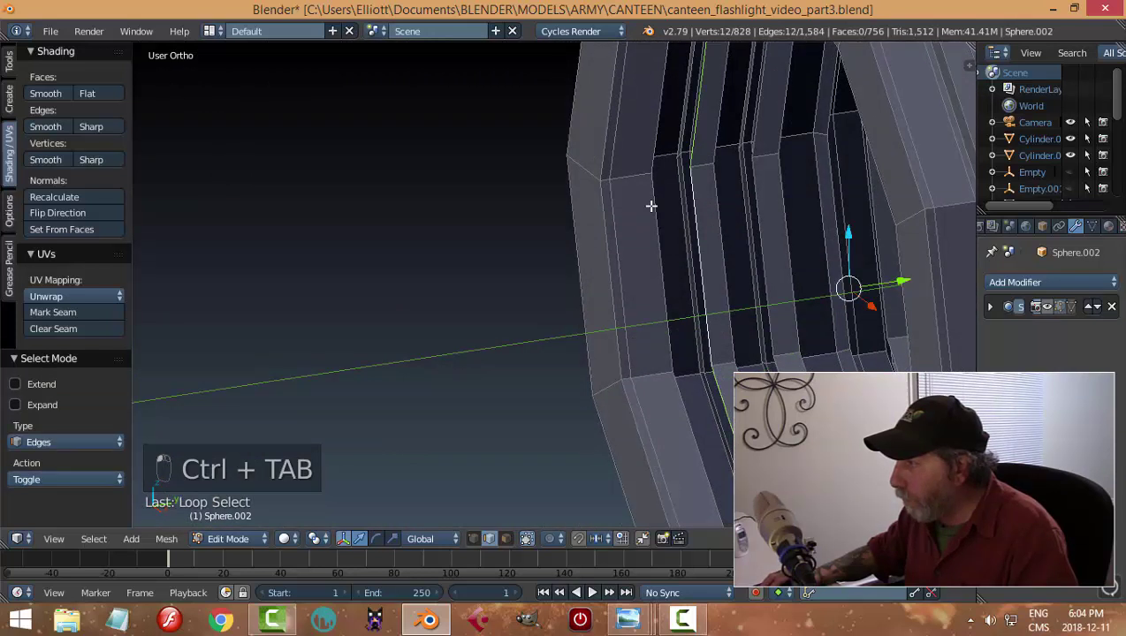
pyautogui.keyDown('alt'); pyautogui.keyDown('shift'); pyautogui.rightClick(653, 196); pyautogui.keyUp('shift'); pyautogui.keyUp('alt')
pyautogui.hotkey('ctrl', 'e')
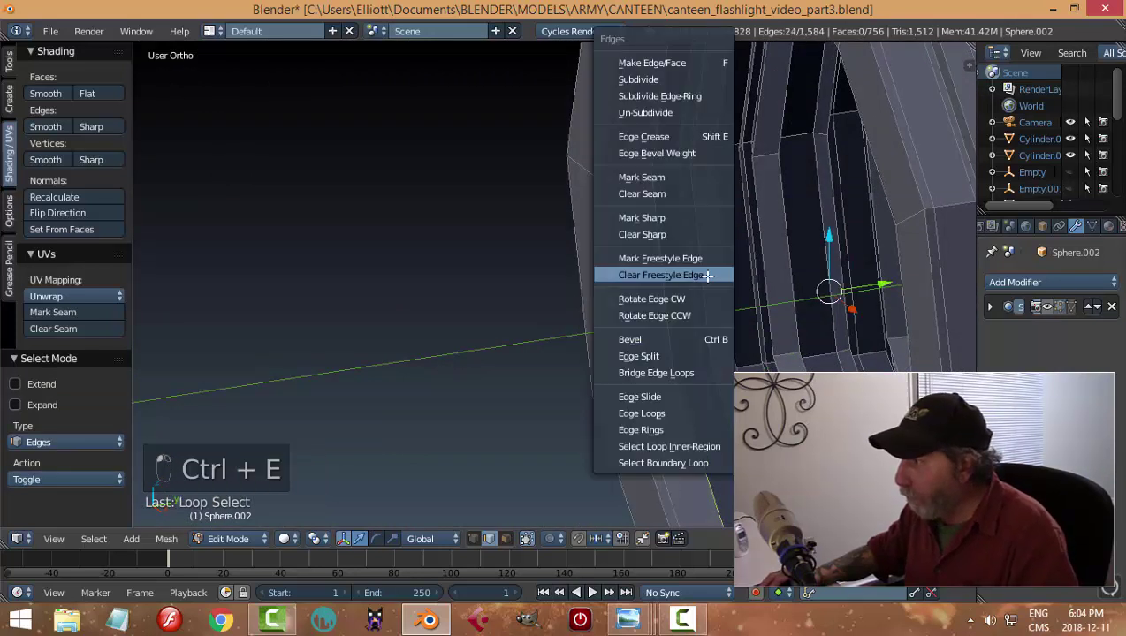
pyautogui.click(680, 370)
pyautogui.press('a')
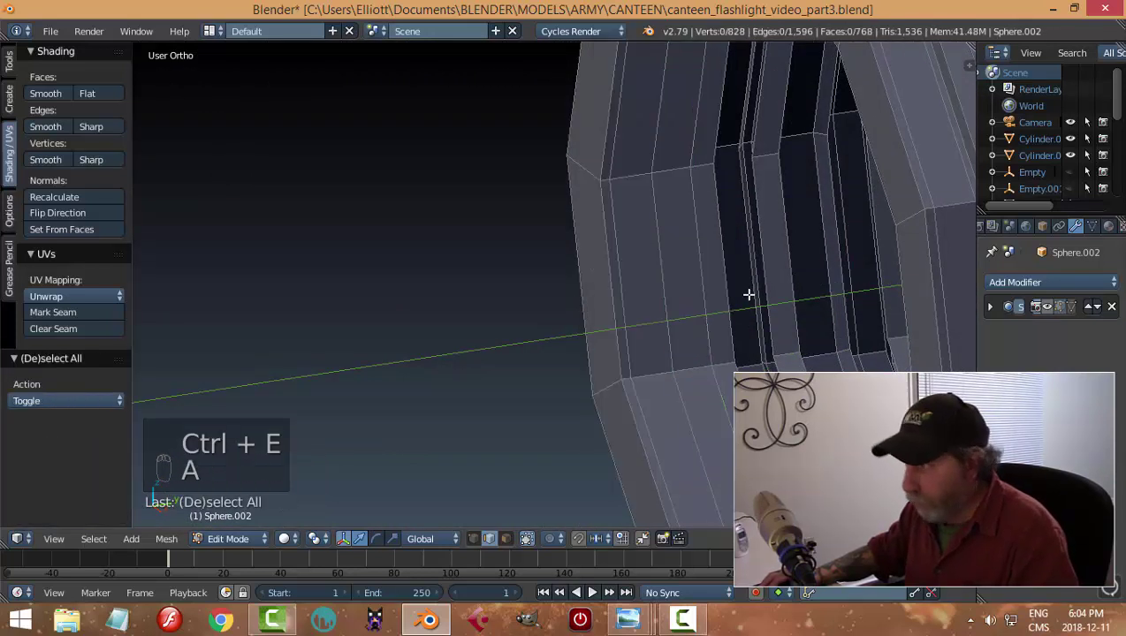
# Bridge the two edge loops bordering the second gap in the ring's inner wall.
pyautogui.keyDown('alt'); pyautogui.rightClick(717, 219); pyautogui.keyUp('alt')
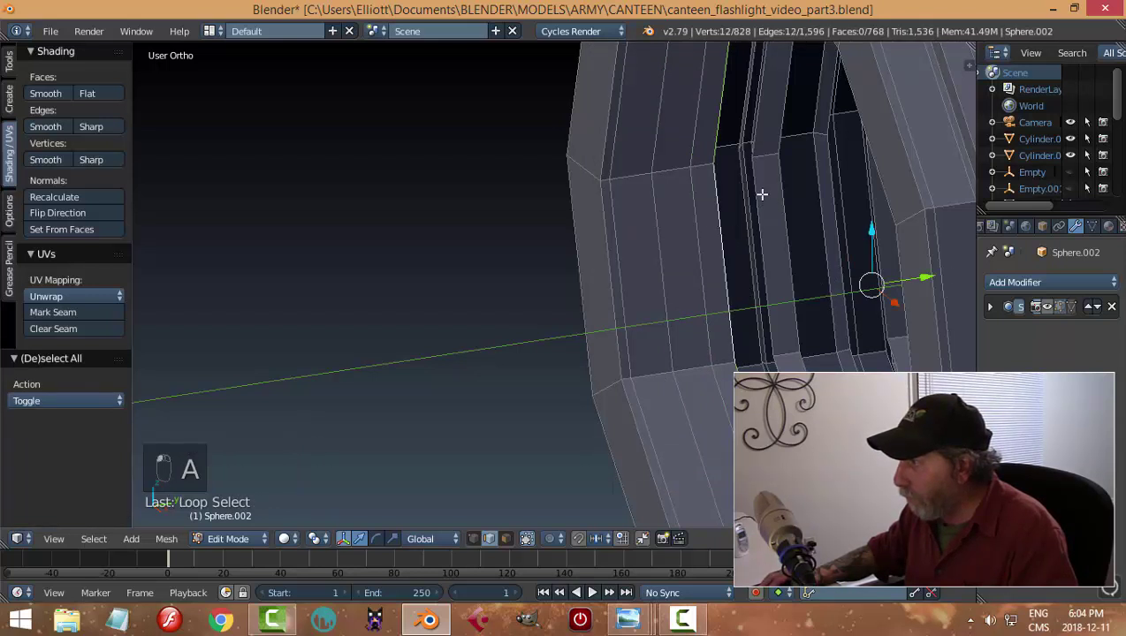
pyautogui.keyDown('alt'); pyautogui.keyDown('shift'); pyautogui.rightClick(762, 193); pyautogui.keyUp('shift'); pyautogui.keyUp('alt')
pyautogui.hotkey('ctrl', 'e')
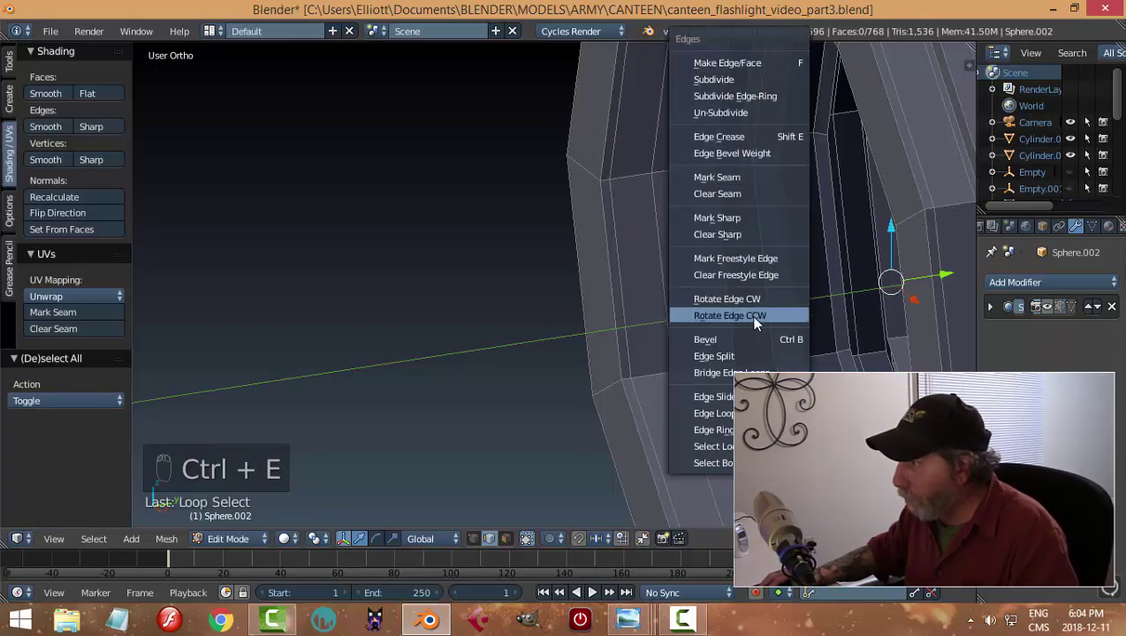
pyautogui.click(751, 368)
pyautogui.press('a')
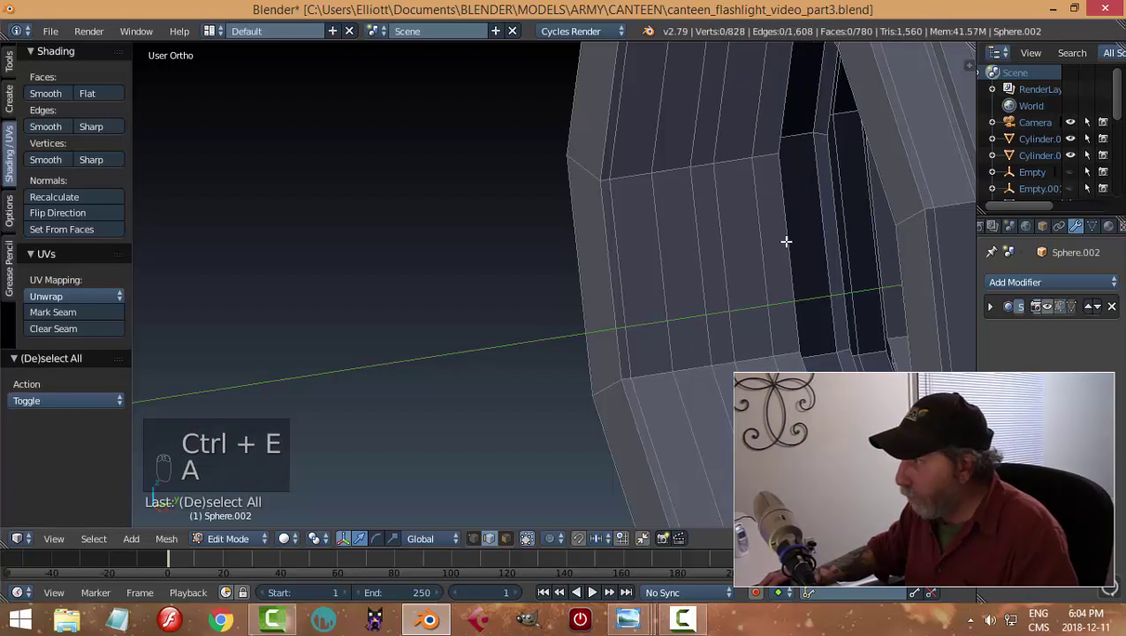
# Bridge the flat inner wall to the next edge loop across the third gap, then clear the selection.
pyautogui.keyDown('alt'); pyautogui.rightClick(788, 232); pyautogui.keyUp('alt')
pyautogui.keyDown('alt'); pyautogui.keyDown('shift'); pyautogui.rightClick(820, 197); pyautogui.keyUp('shift'); pyautogui.keyUp('alt')
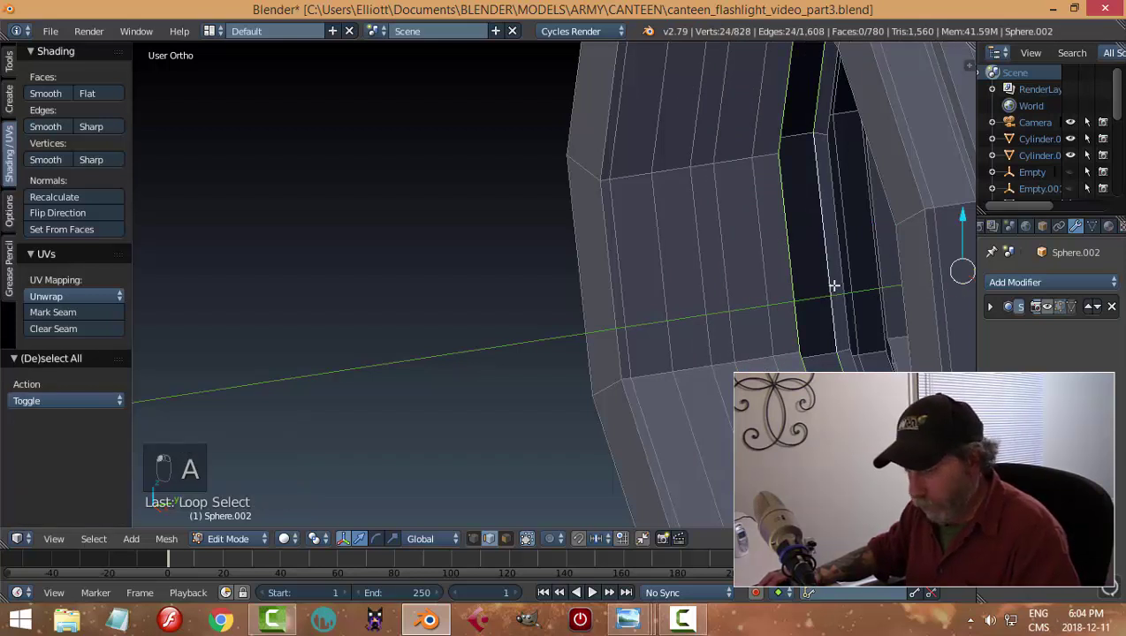
pyautogui.hotkey('ctrl', 'e')
pyautogui.click(752, 371)
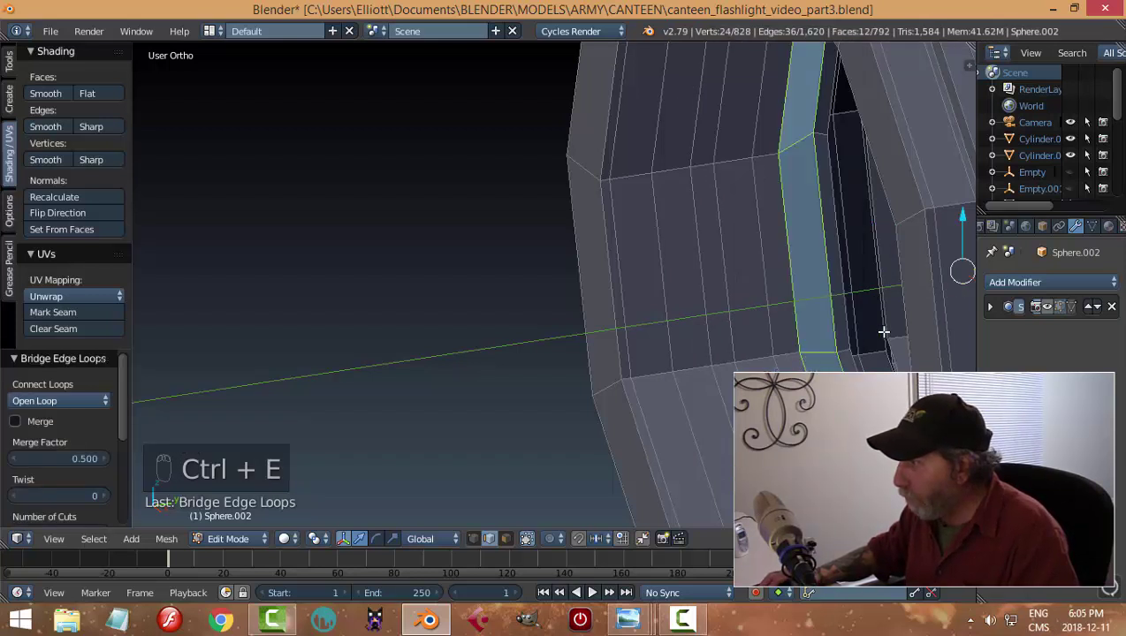
pyautogui.scroll(-4, 884, 331)
pyautogui.press('a')
# In Face select mode, delete the slanted face loop bridging the third gap and the narrow face loop beside it.
pyautogui.moveTo(854, 334); pyautogui.dragTo(781, 282, button='middle')
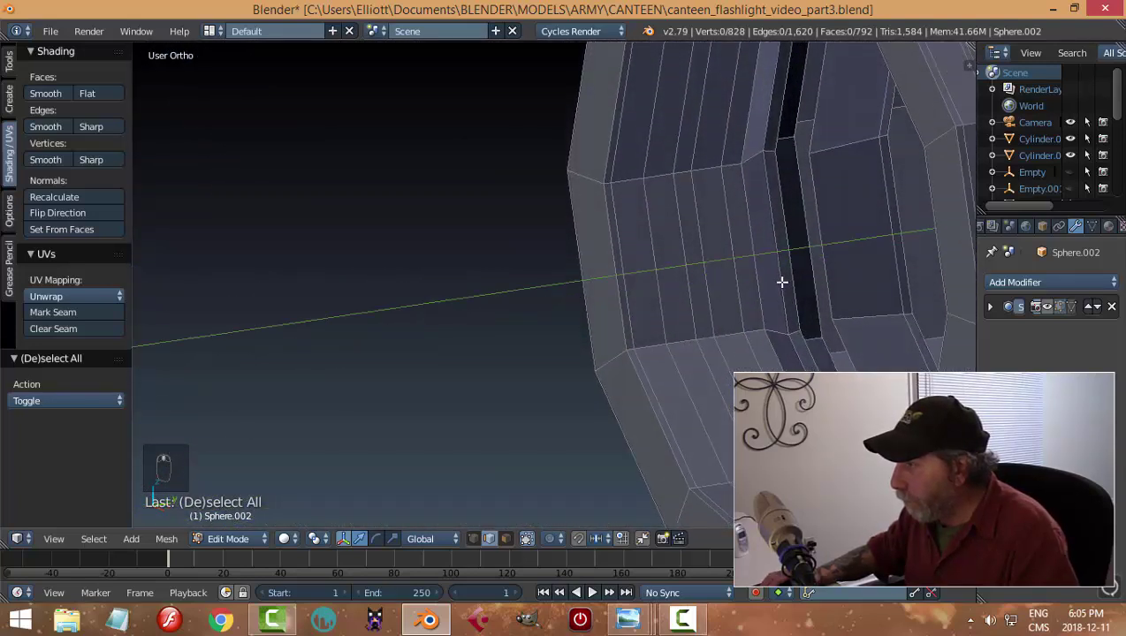
pyautogui.hotkey('ctrl', 'Tab')
pyautogui.click(742, 294)
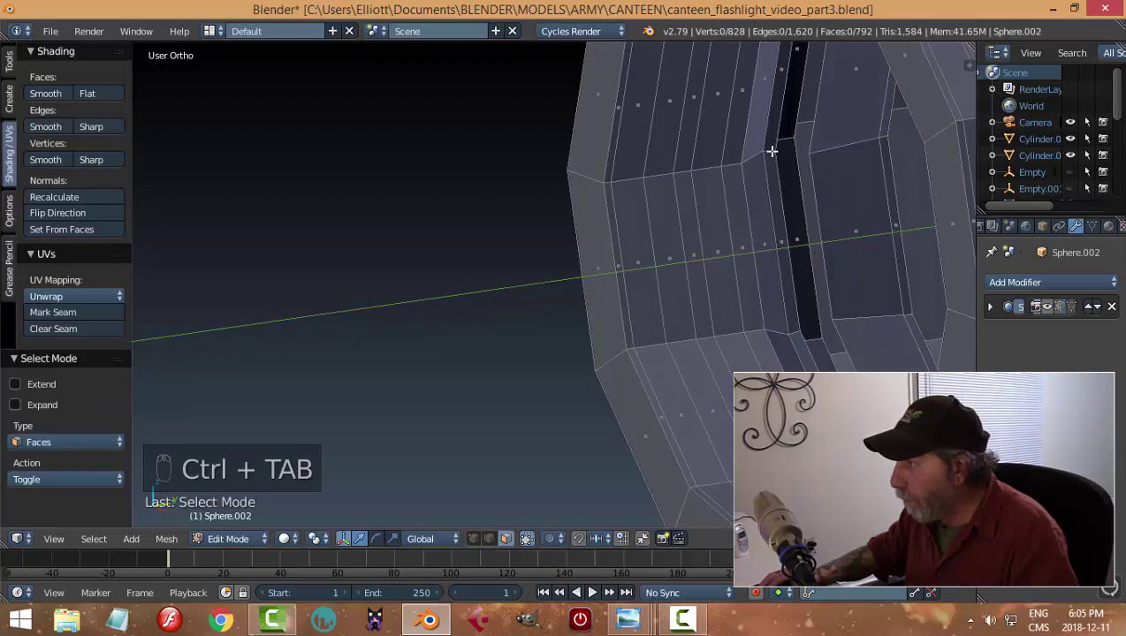
pyautogui.keyDown('alt'); pyautogui.rightClick(771, 151); pyautogui.keyUp('alt')
pyautogui.keyDown('alt'); pyautogui.rightClick(760, 233); pyautogui.keyUp('alt')
pyautogui.press('x')
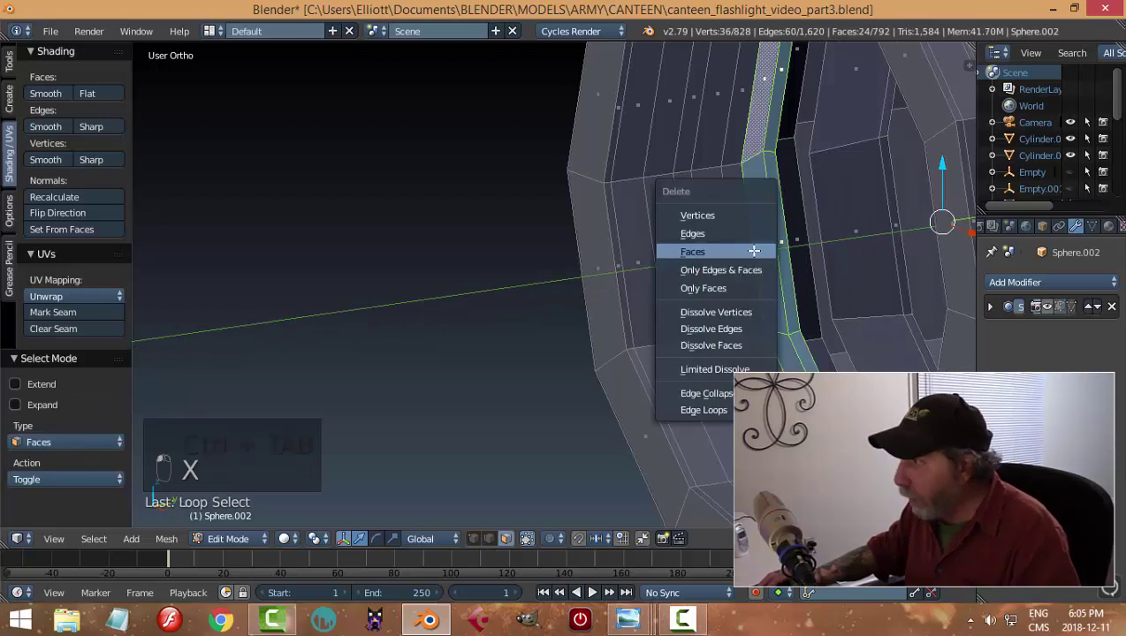
pyautogui.click(753, 250)
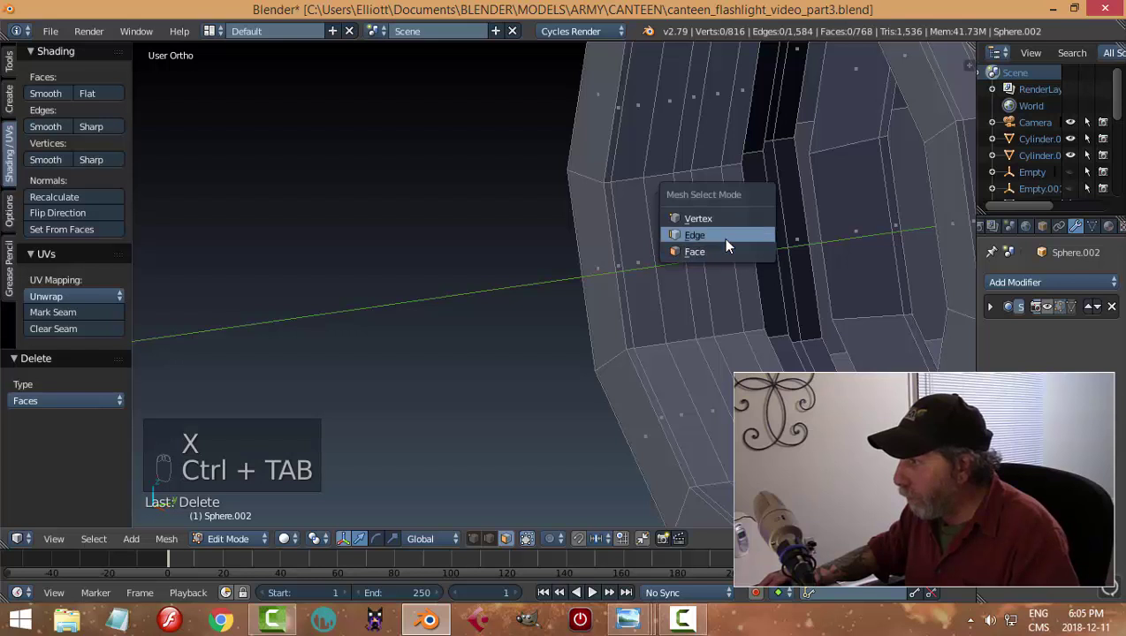
# In Edge select mode, bridge the flat inner wall's border loop to the edge loop on the far side of the widened gap.
pyautogui.click(724, 238)
pyautogui.keyDown('alt'); pyautogui.rightClick(808, 186); pyautogui.keyUp('alt')
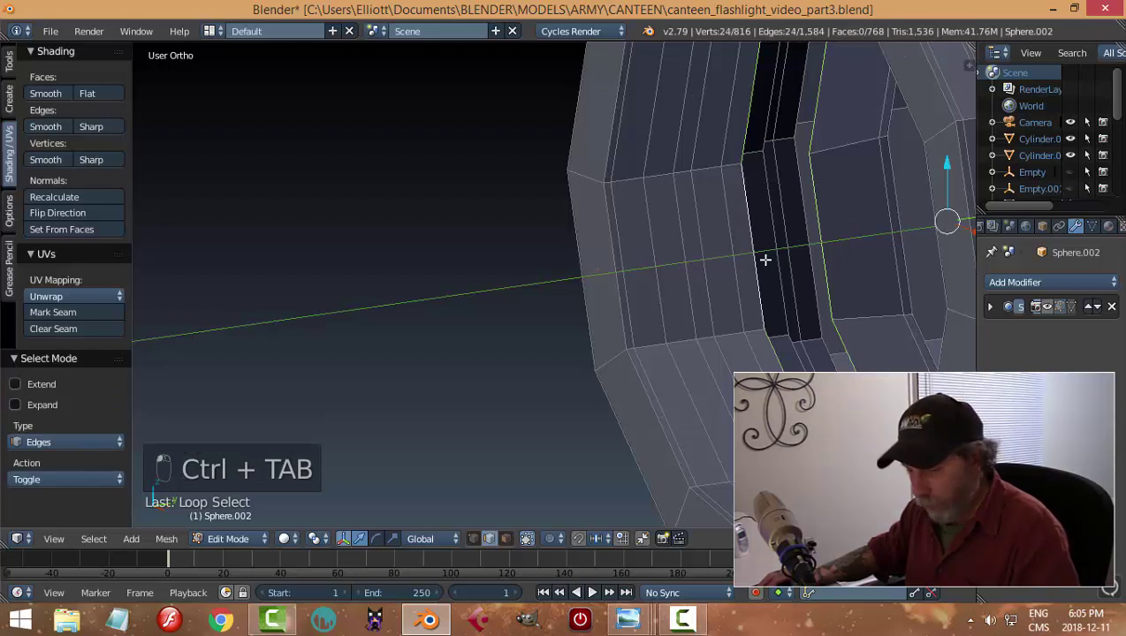
pyautogui.hotkey('ctrl', 'e')
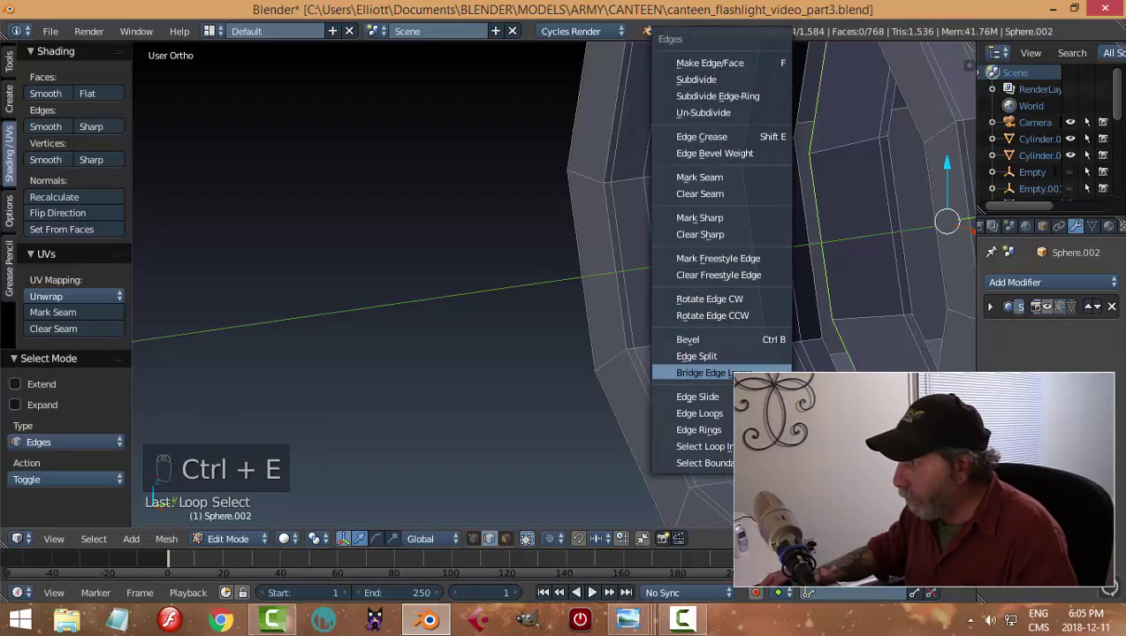
pyautogui.click(764, 371)
pyautogui.press('a')
# Leave Edit Mode and show the ring's subdivision modifier in the viewport.
pyautogui.press('Tab')
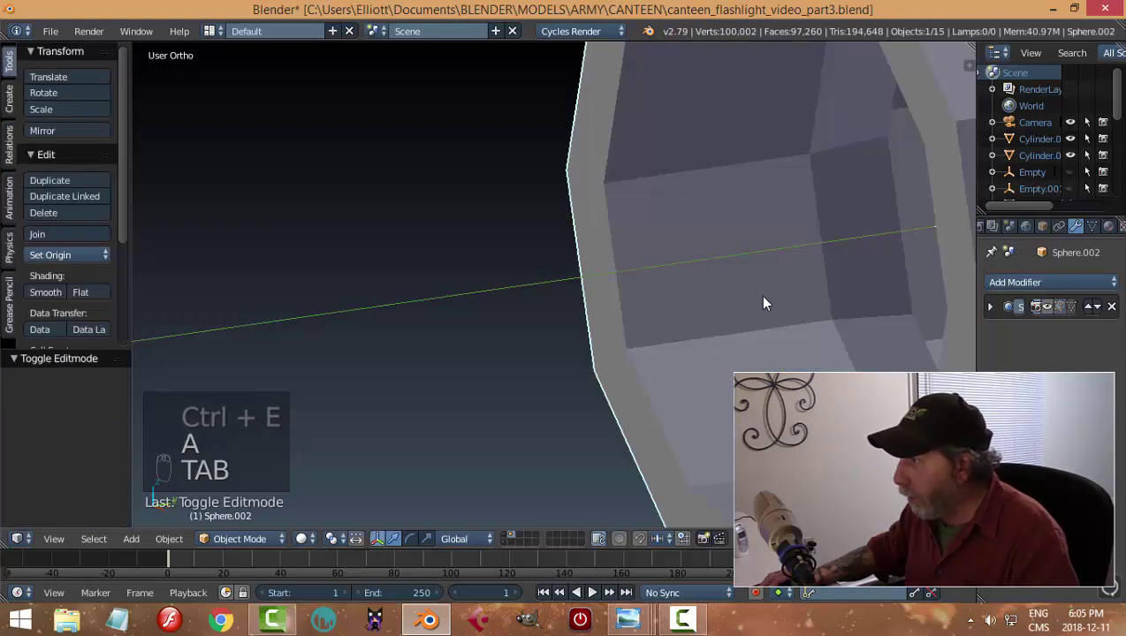
pyautogui.moveTo(777, 303); pyautogui.dragTo(640, 311, button='middle')
pyautogui.click(1047, 307)
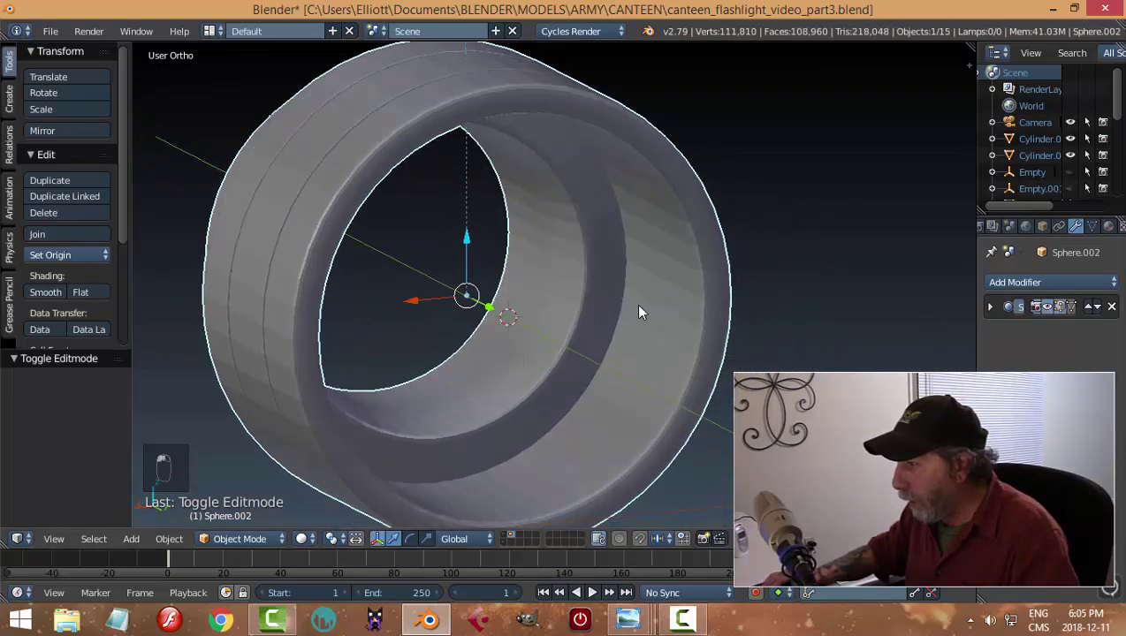
# Shade the middle ring smooth, then enter Edit Mode with its subdivision modifier hidden in the viewport.
pyautogui.click(45, 292)
pyautogui.moveTo(333, 289)
pyautogui.mouseDown(button='middle')
pyautogui.moveTo(532, 304)
pyautogui.moveTo(601, 284)
pyautogui.moveTo(613, 245)
pyautogui.moveTo(555, 232)
pyautogui.moveTo(555, 324)
pyautogui.moveTo(642, 322)
pyautogui.moveTo(565, 296)
pyautogui.moveTo(588, 278)
pyautogui.moveTo(615, 288)
pyautogui.moveTo(591, 318)
pyautogui.mouseUp(button='middle')
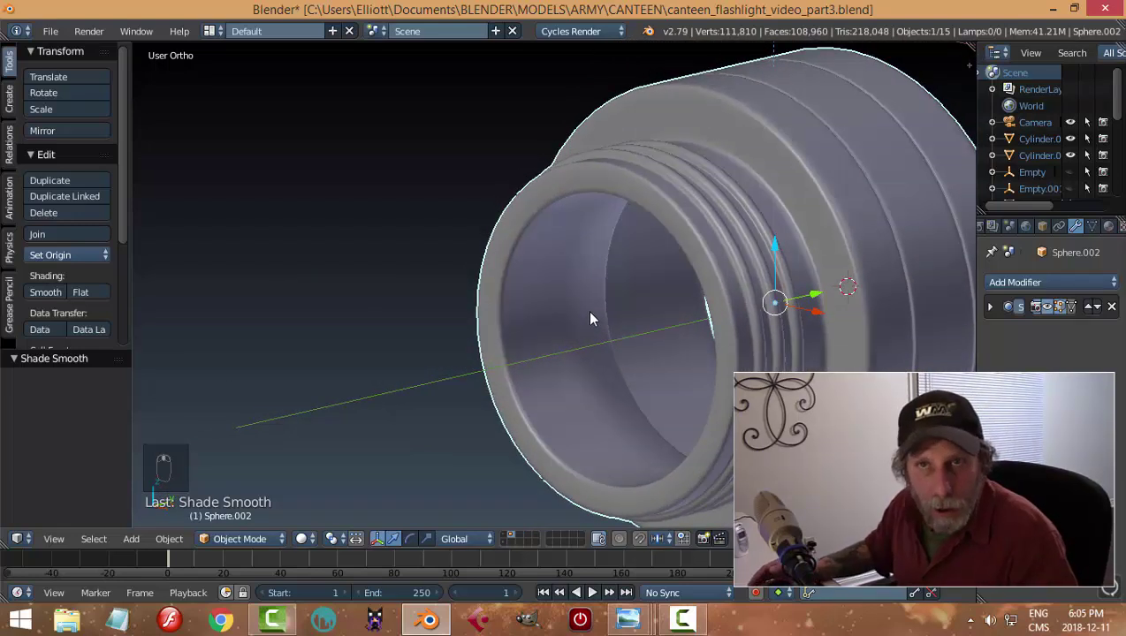
pyautogui.press('Tab')
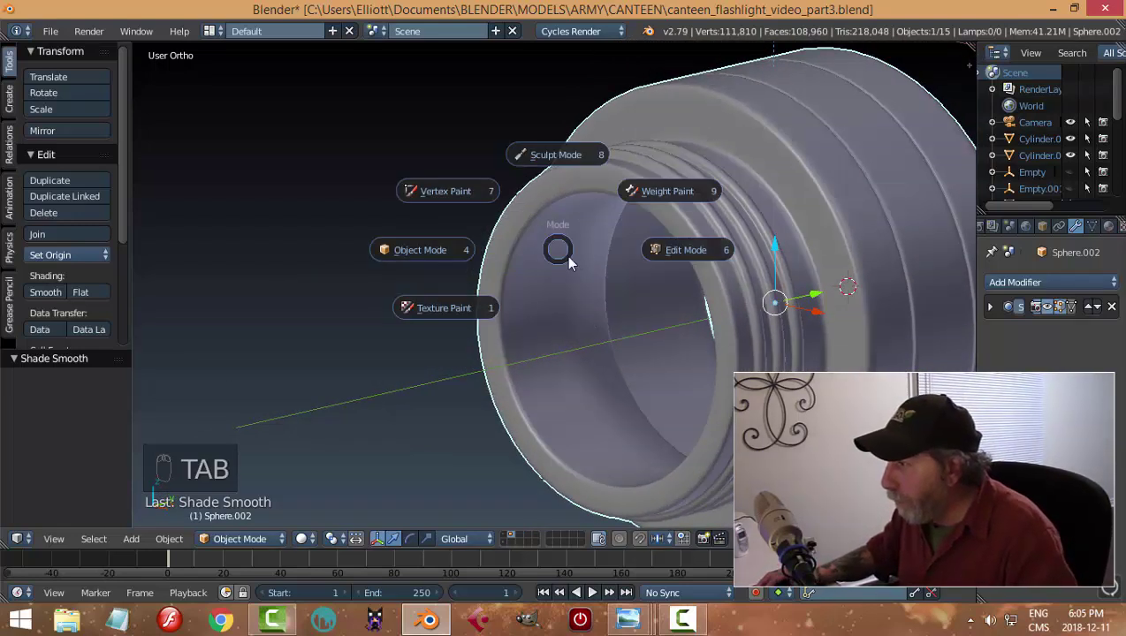
pyautogui.click(659, 249)
pyautogui.click(1047, 308)
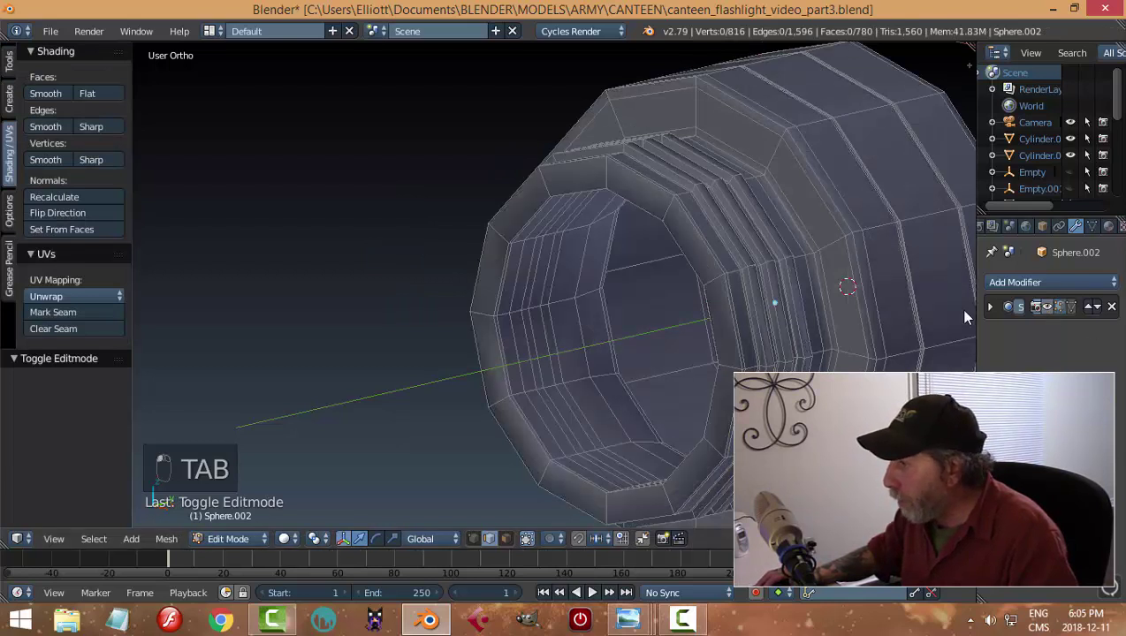
# In Edge select mode, select the seven edge loops along the ring's inner wall behind the front rim and dissolve them.
pyautogui.hotkey('ctrl', 'Tab')
pyautogui.click(580, 328)
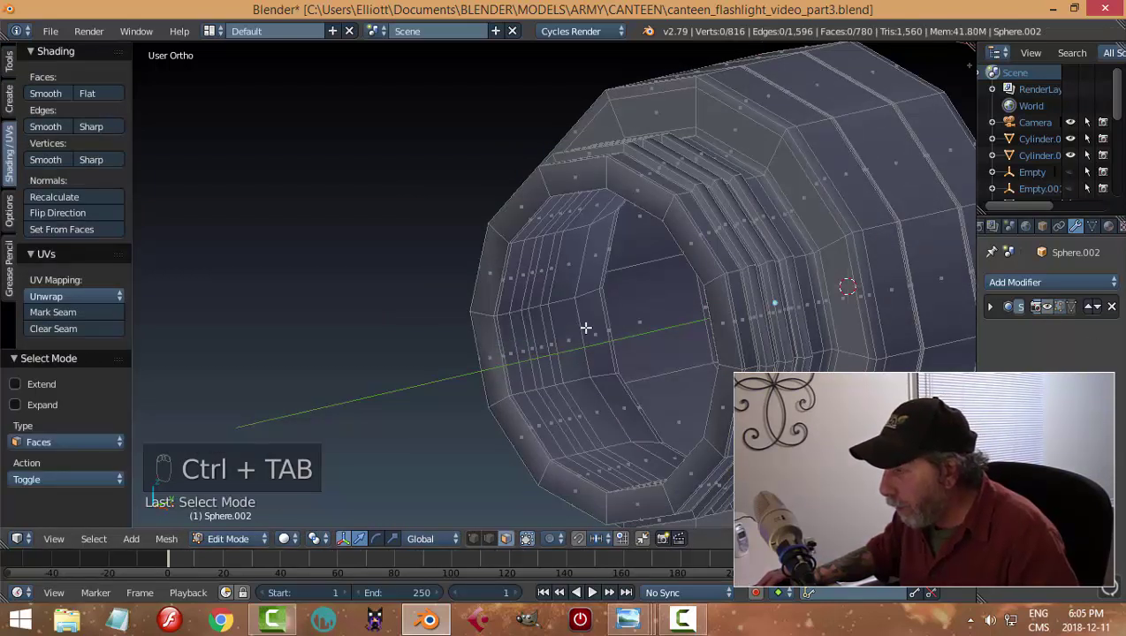
pyautogui.hotkey('ctrl', 'Tab')
pyautogui.click(558, 310)
pyautogui.scroll(2, 530, 326)
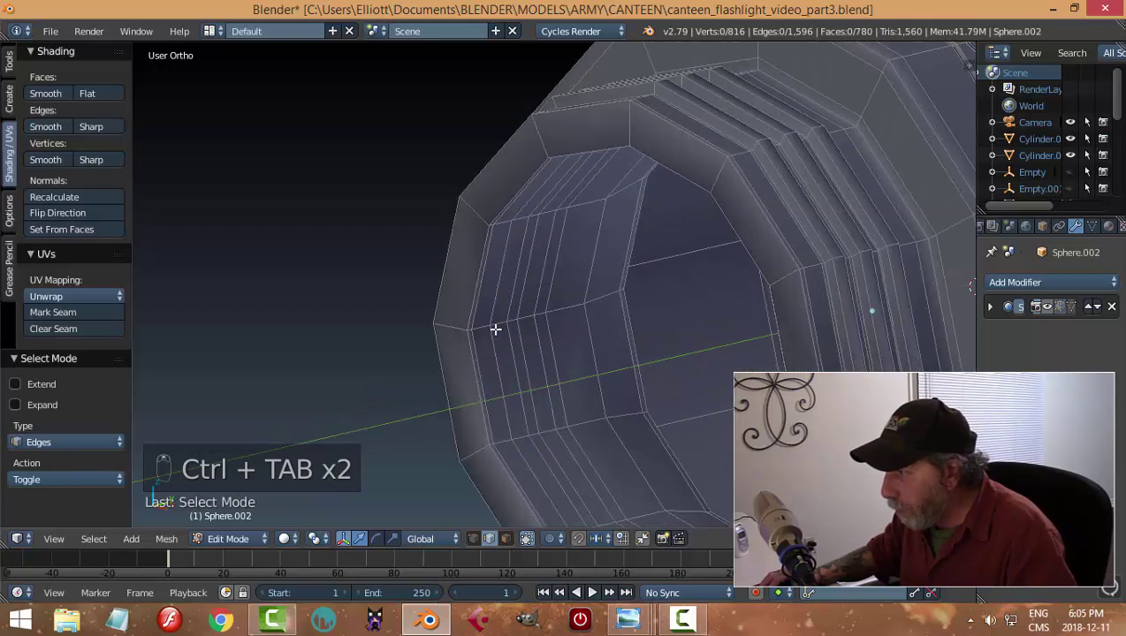
pyautogui.keyDown('alt'); pyautogui.click(505, 300); pyautogui.keyUp('alt')
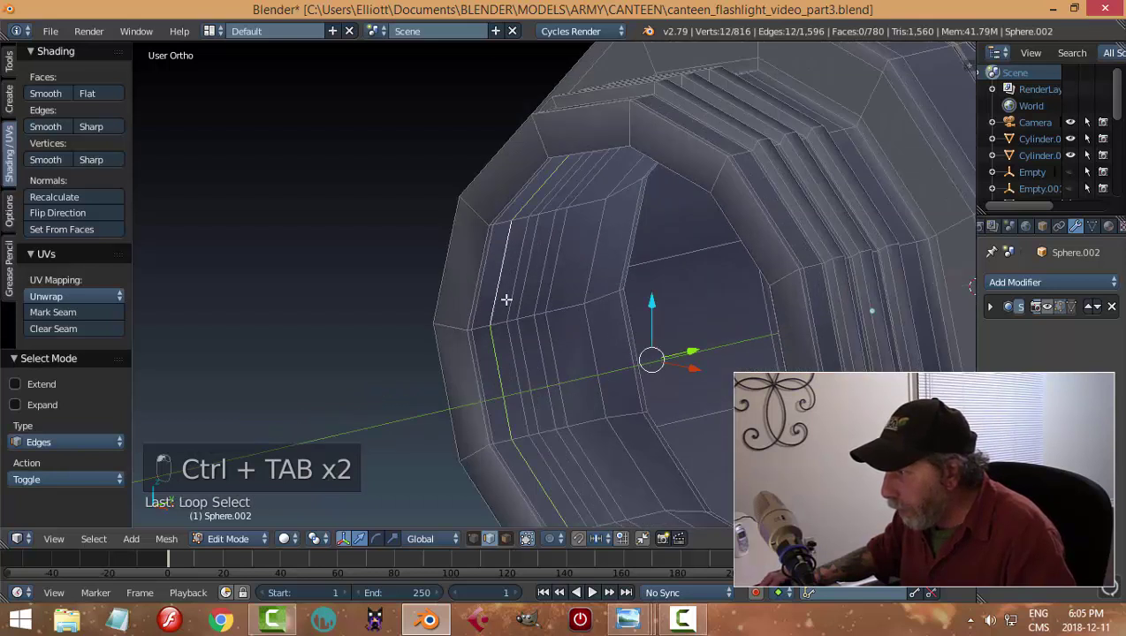
pyautogui.keyDown('alt'); pyautogui.keyDown('shift'); pyautogui.click(551, 243); pyautogui.keyUp('shift'); pyautogui.keyUp('alt')
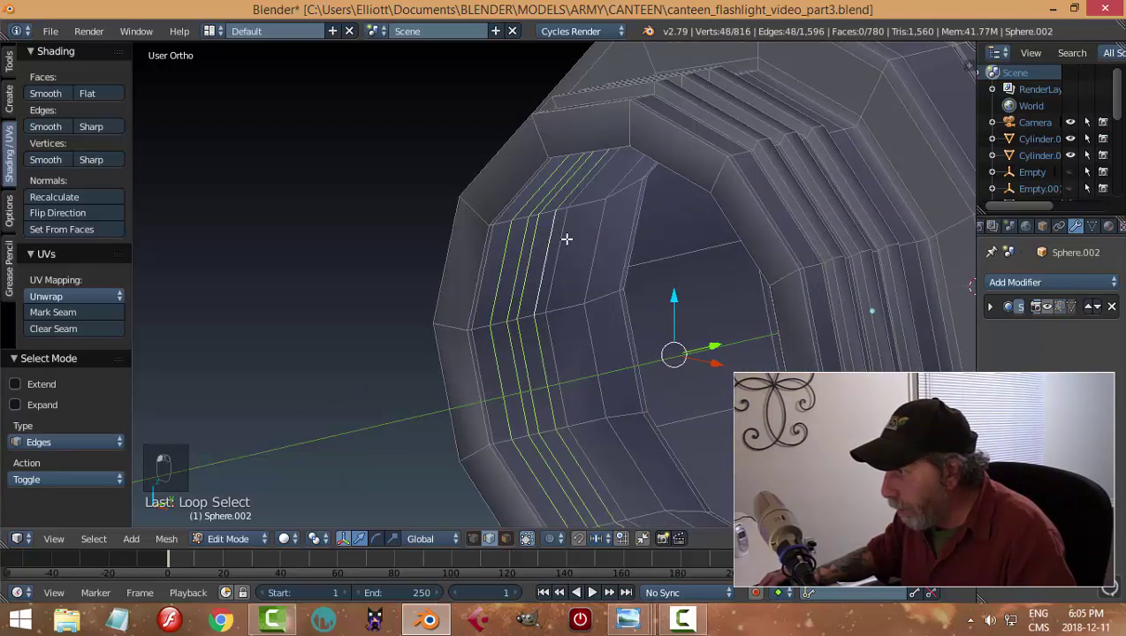
pyautogui.keyDown('alt'); pyautogui.keyDown('shift'); pyautogui.click(640, 204); pyautogui.keyUp('shift'); pyautogui.keyUp('alt')
pyautogui.hotkey('ctrl', 'z')
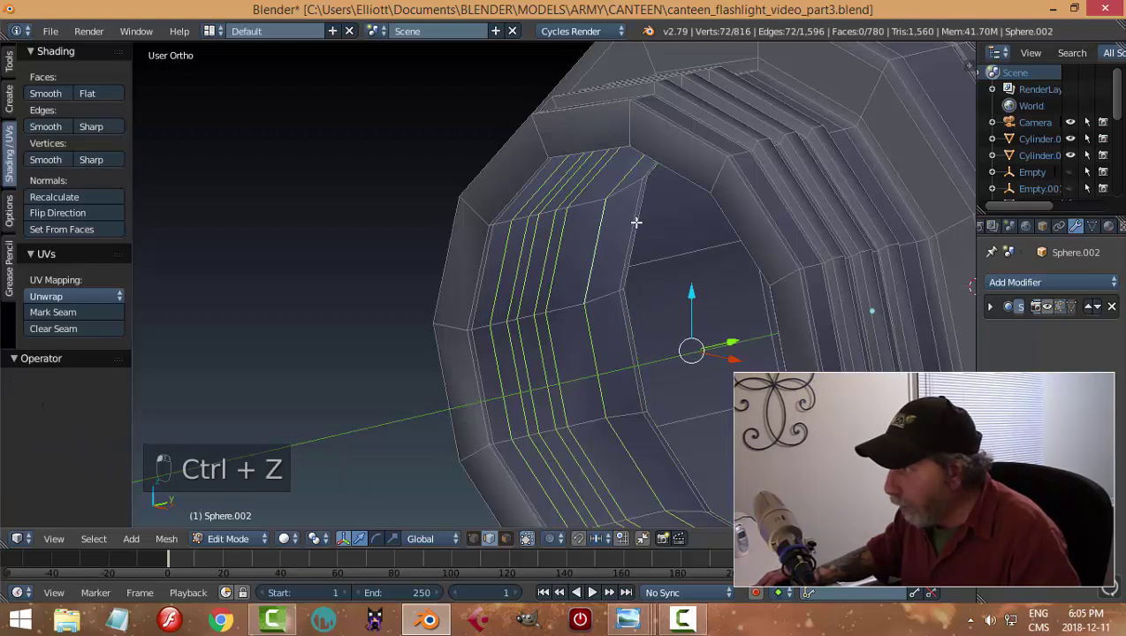
pyautogui.keyDown('alt'); pyautogui.keyDown('shift'); pyautogui.click(633, 214); pyautogui.keyUp('shift'); pyautogui.keyUp('alt')
pyautogui.scroll(-4, 762, 283)
pyautogui.moveTo(761, 283); pyautogui.dragTo(737, 284, button='middle')
pyautogui.press('x')
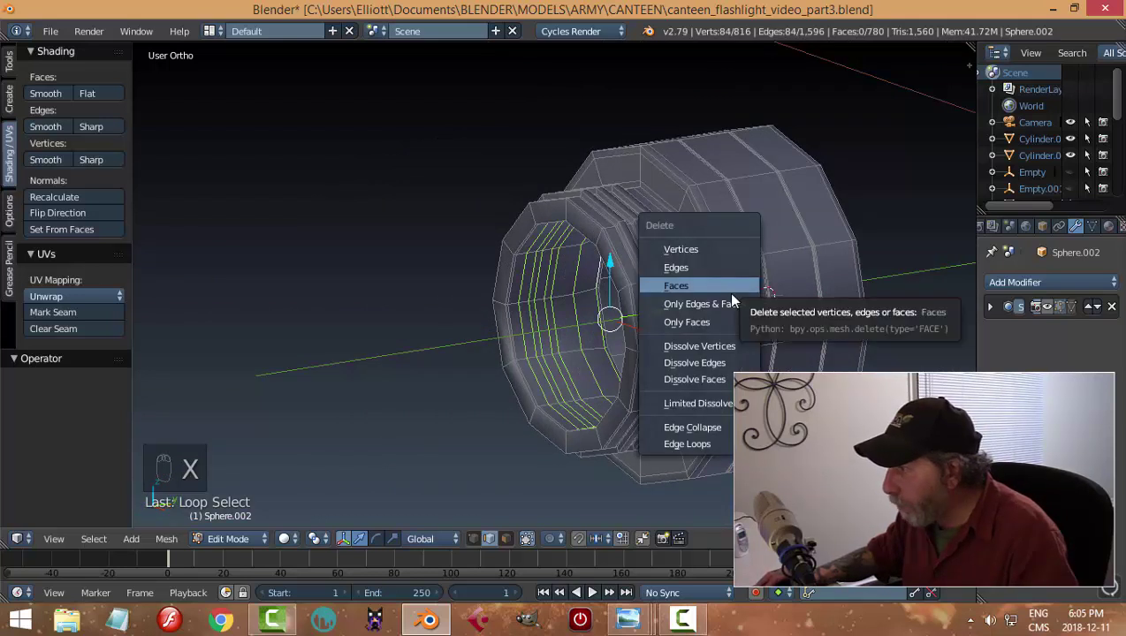
pyautogui.click(721, 363)
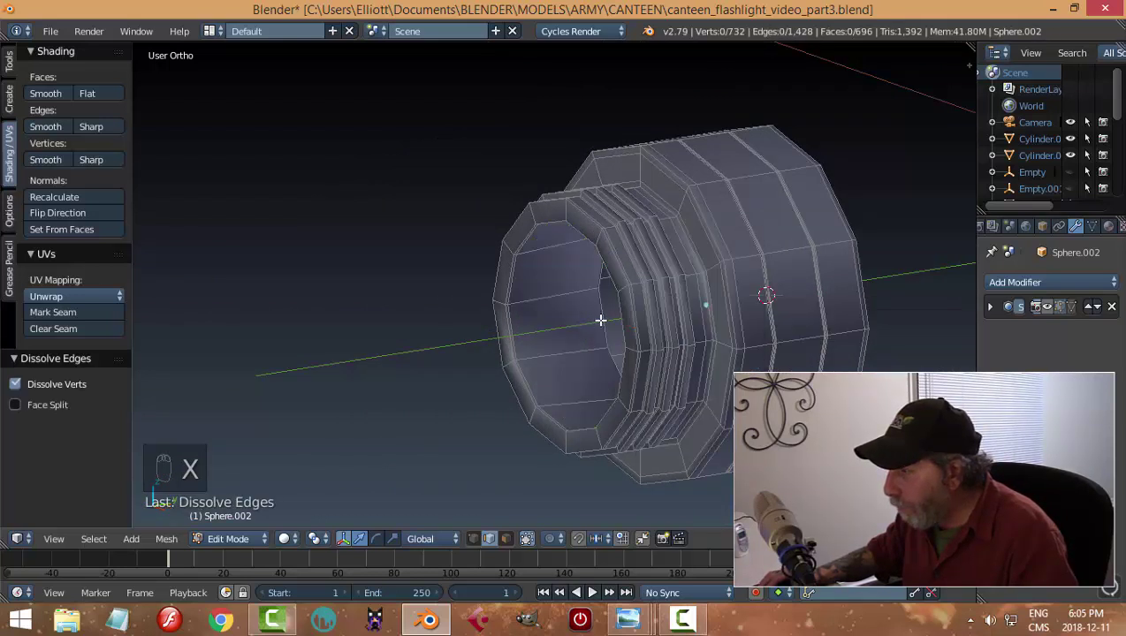
# Dissolve the remaining edge loop where the ring's inner wall meets the front rim.
pyautogui.keyDown('alt'); pyautogui.rightClick(515, 286); pyautogui.keyUp('alt')
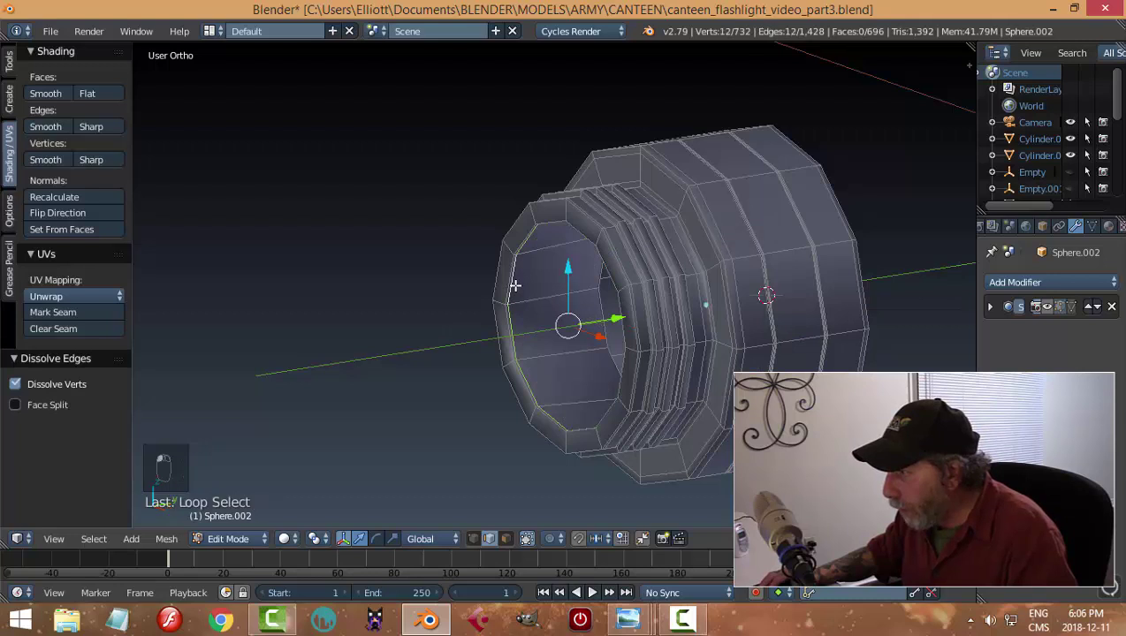
pyautogui.moveTo(599, 298); pyautogui.dragTo(597, 249, button='middle')
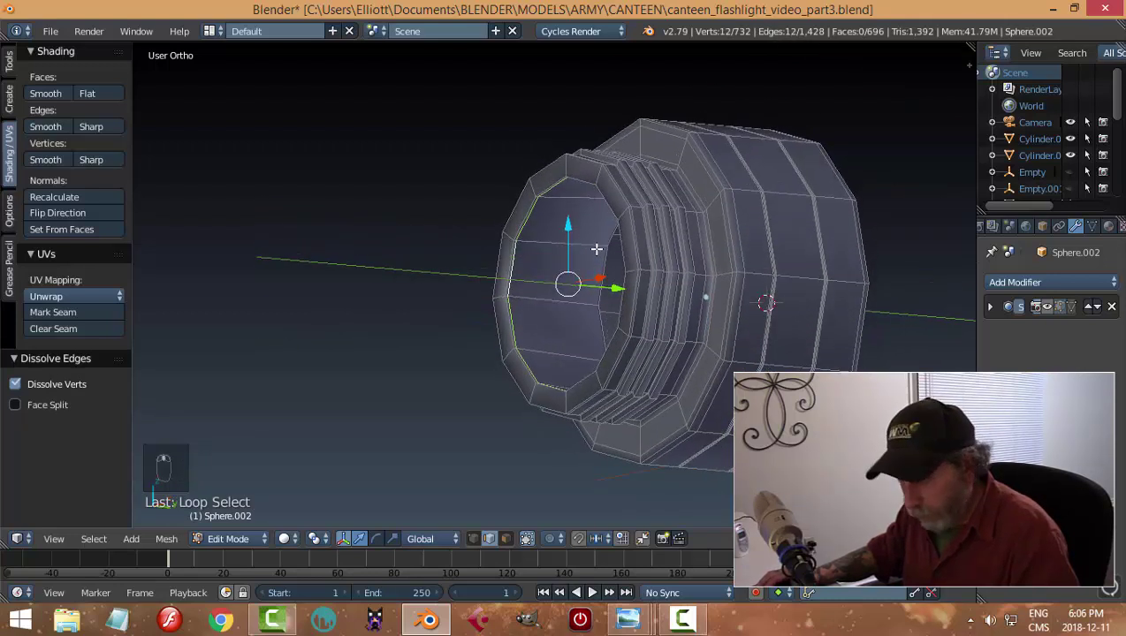
pyautogui.press('x')
pyautogui.click(601, 252)
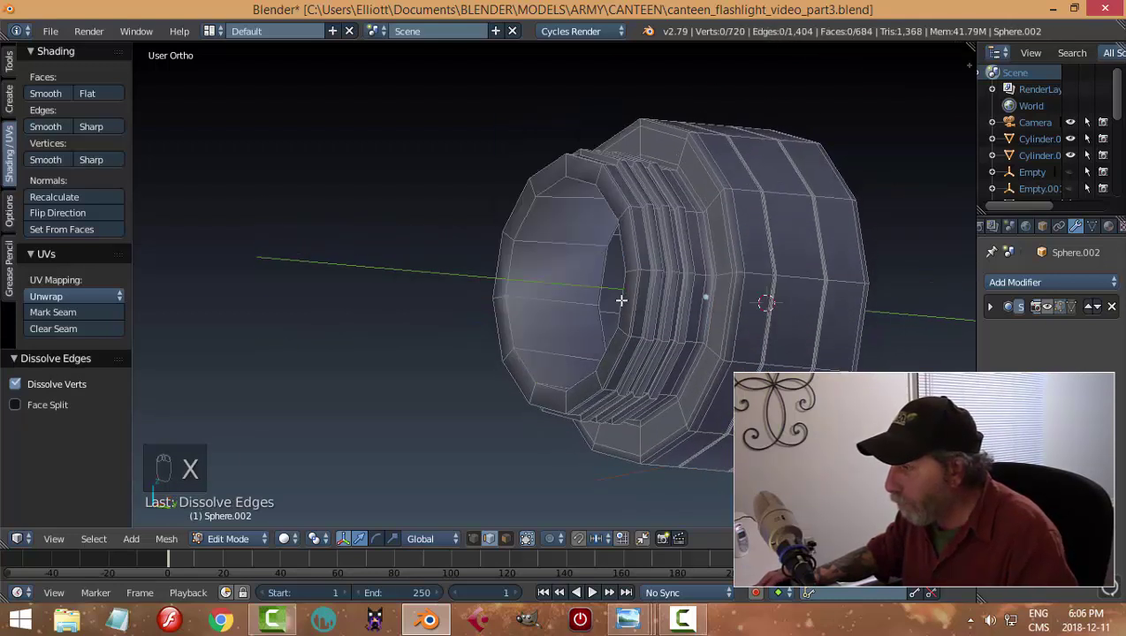
# Leave Edit Mode and show the ring's subdivision modifier in the viewport to check the dissolved inner wall.
pyautogui.press('Tab')
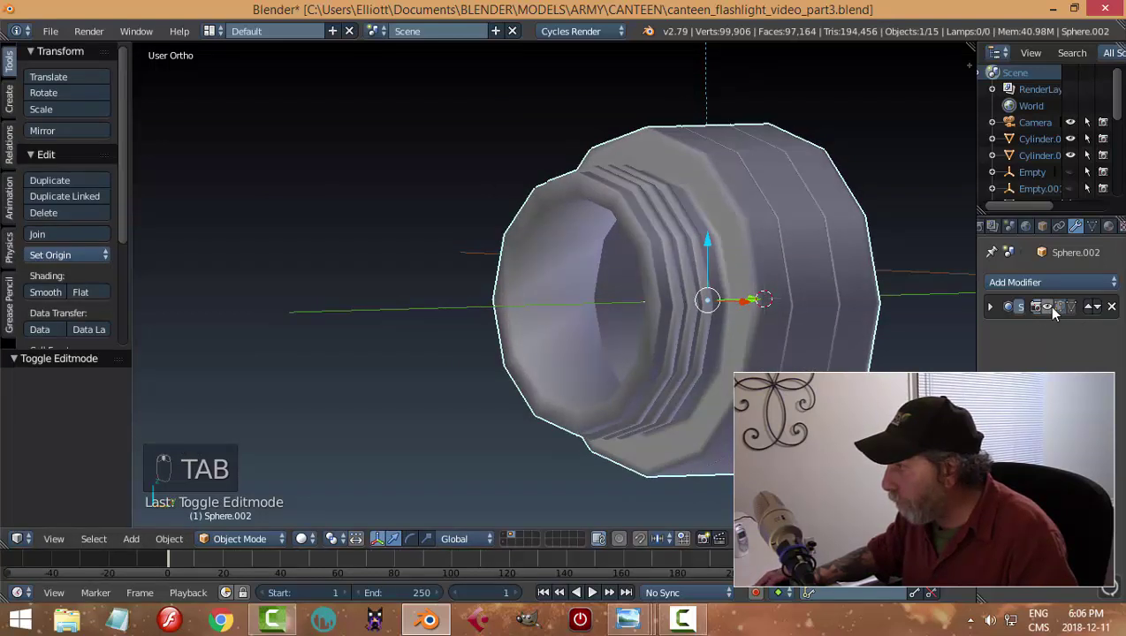
pyautogui.click(1049, 307)
pyautogui.moveTo(636, 297); pyautogui.dragTo(663, 299, button='middle')
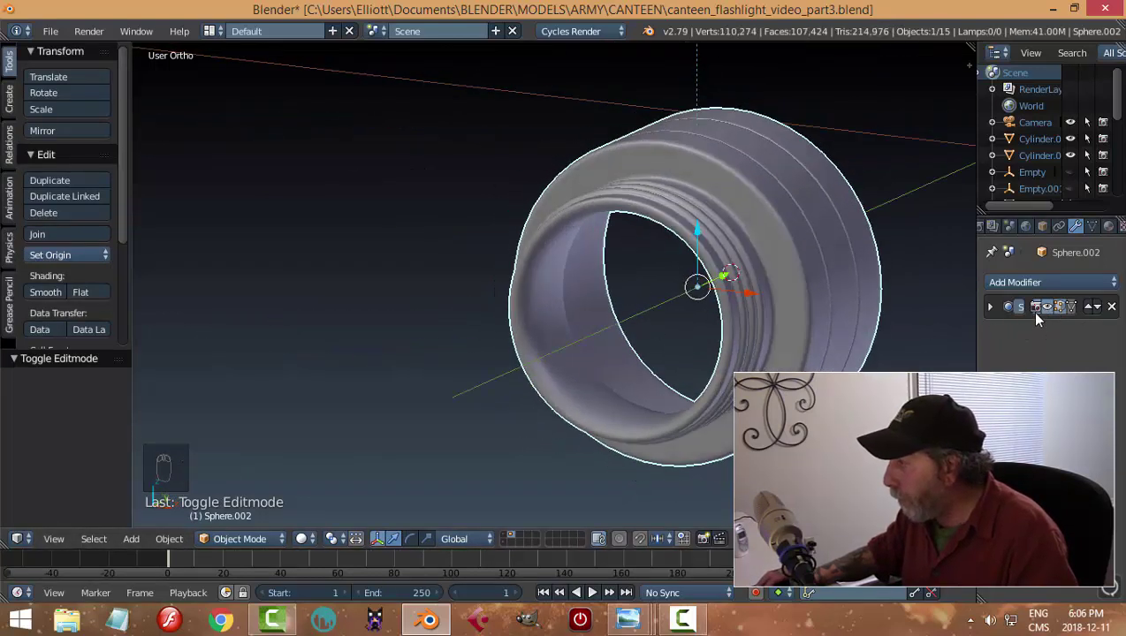
pyautogui.click(1043, 307)
pyautogui.press('Tab')
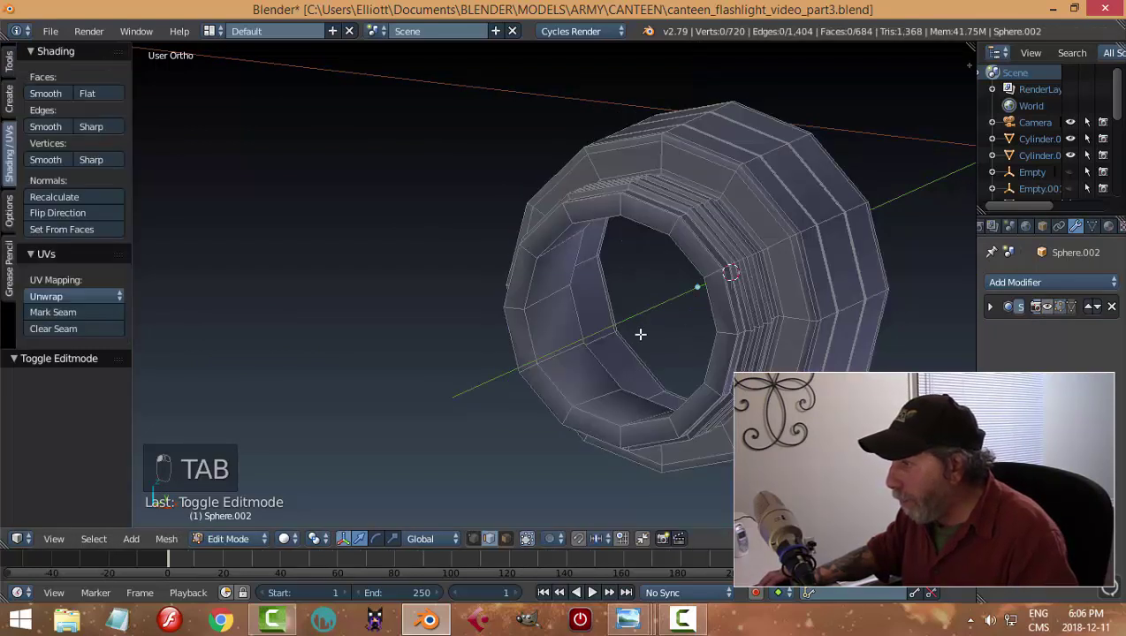
pyautogui.moveTo(640, 332); pyautogui.dragTo(616, 331, button='middle')
pyautogui.hotkey('ctrl', 'Tab')
pyautogui.click(617, 336)
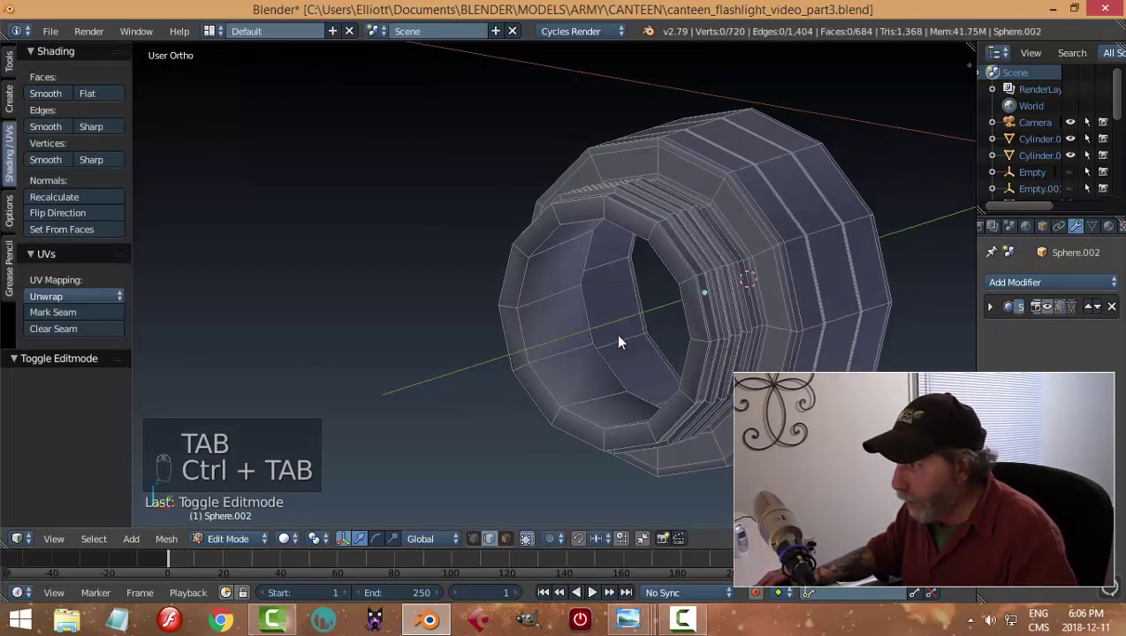
pyautogui.press('Tab')
pyautogui.click(554, 344)
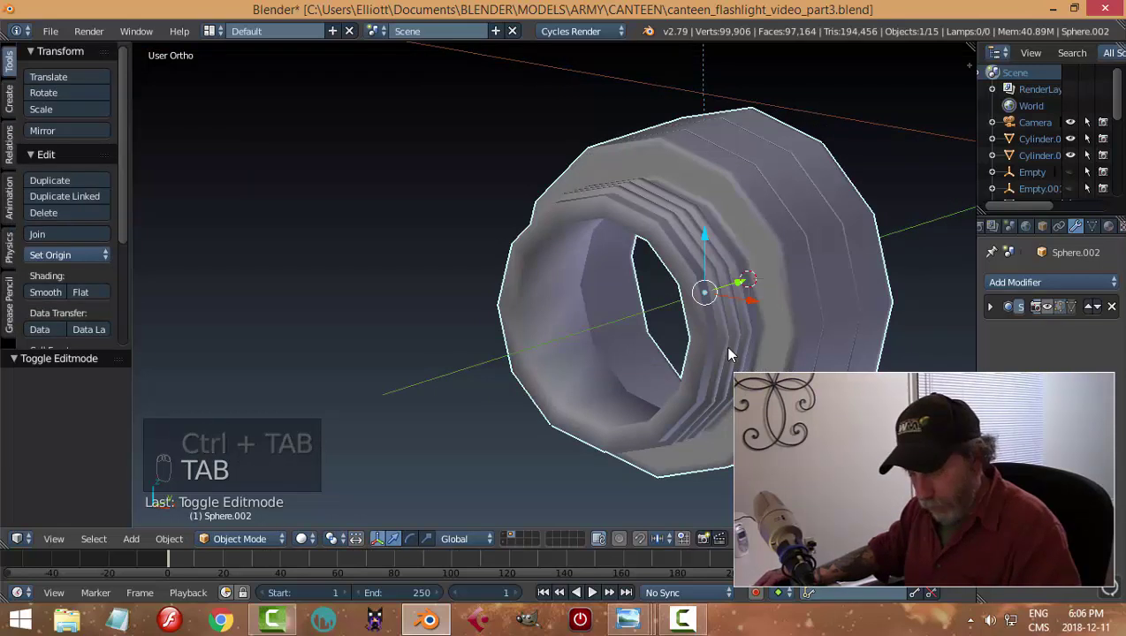
# Unhide all objects and move the front ring's Empty about 2.867 along Y so the front ring seats on the middle ring.
pyautogui.hotkey('alt', 'h')
pyautogui.scroll(-2, 573, 345)
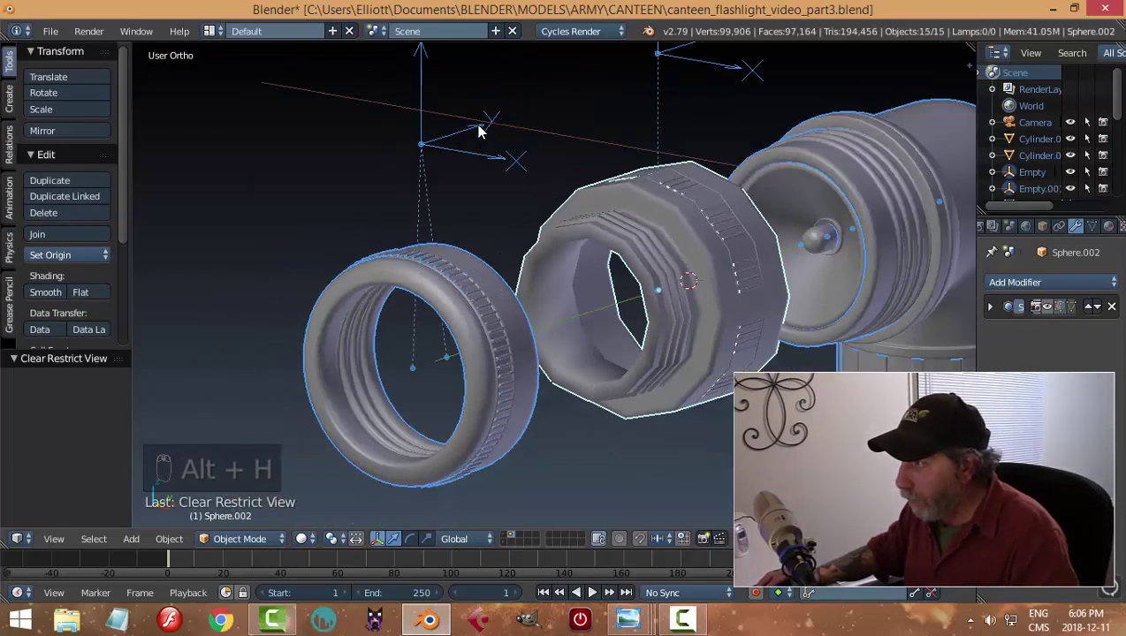
pyautogui.rightClick(476, 130)
pyautogui.moveTo(460, 137); pyautogui.dragTo(651, 119)
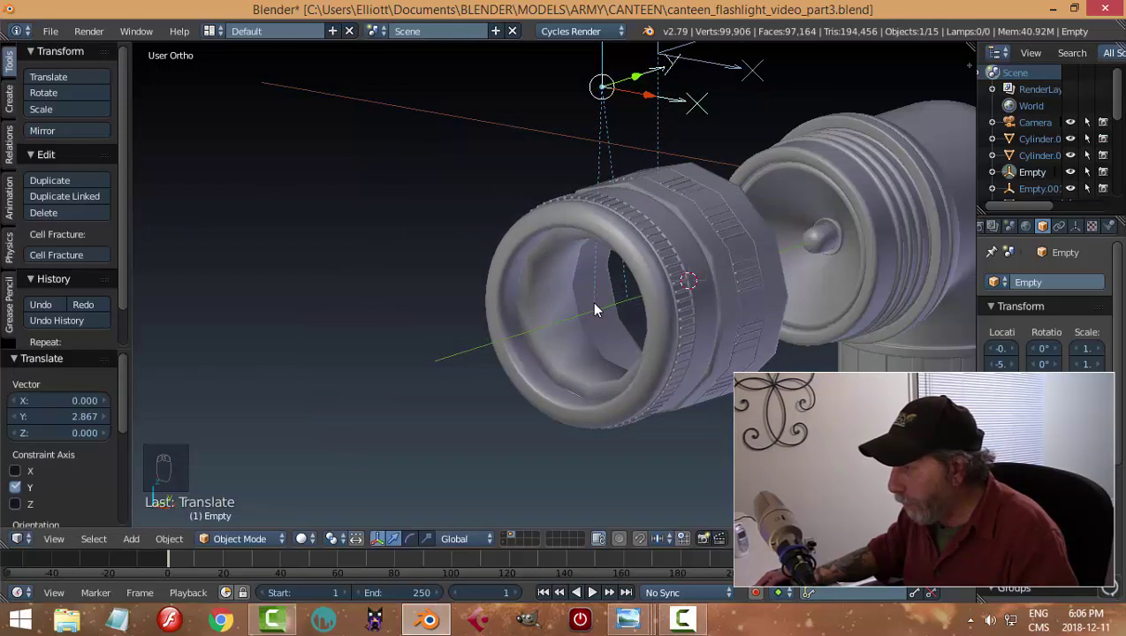
# Select the middle ring and show its subdivision modifier in the viewport.
pyautogui.rightClick(712, 245)
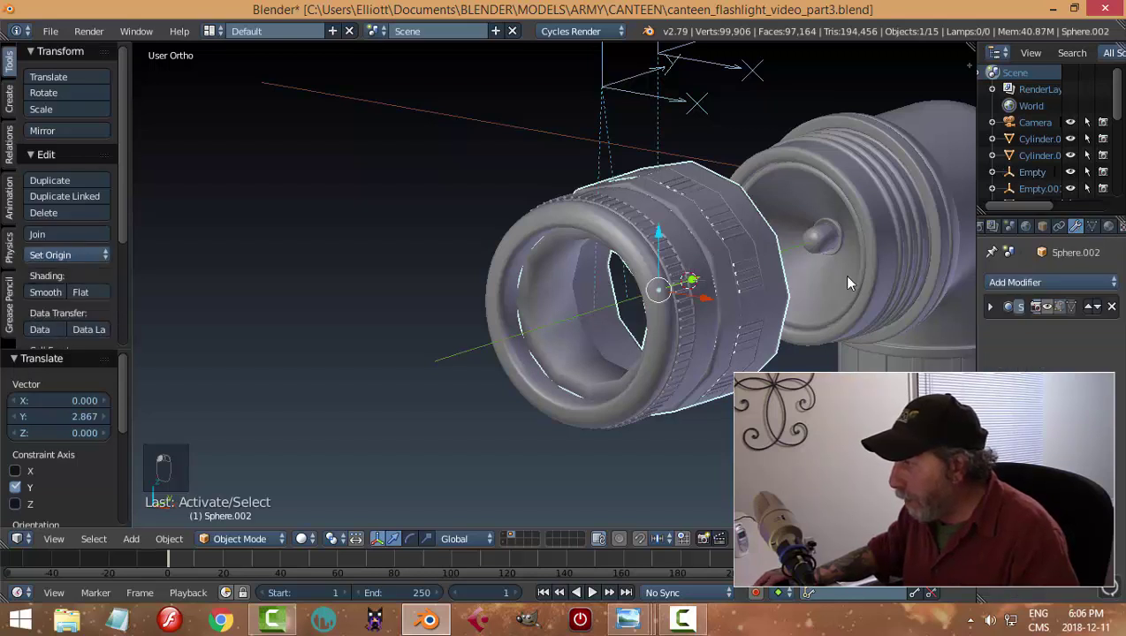
pyautogui.click(1047, 306)
pyautogui.scroll(2, 570, 349)
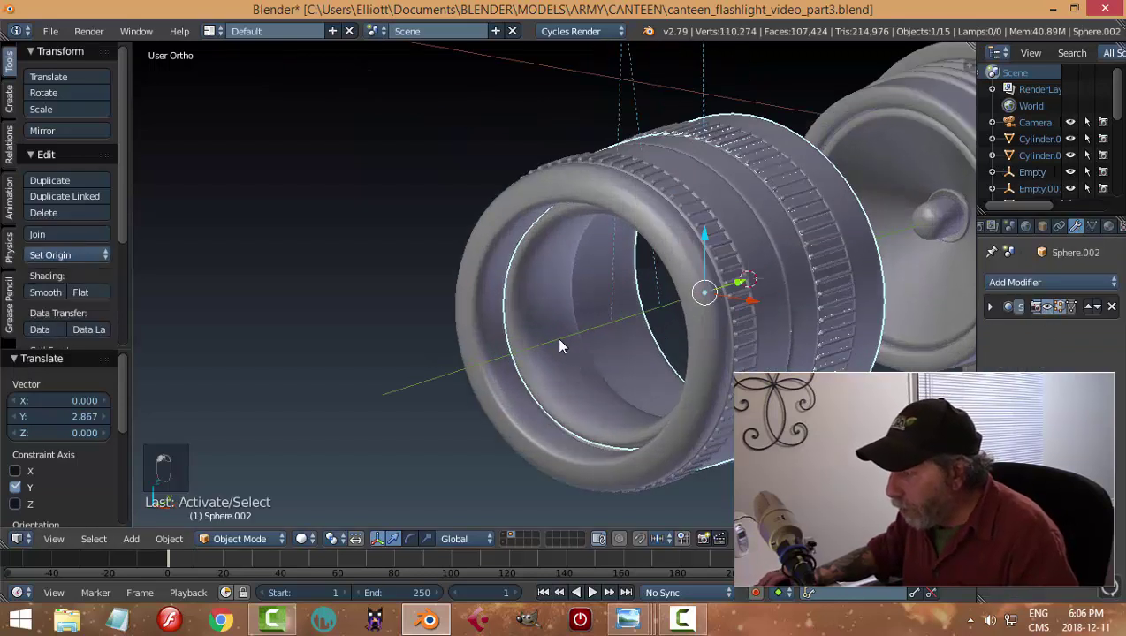
# Try to widen the middle ring's inner wall by scaling its face loop to about 1.034 on all axes except Y.
pyautogui.press('Tab')
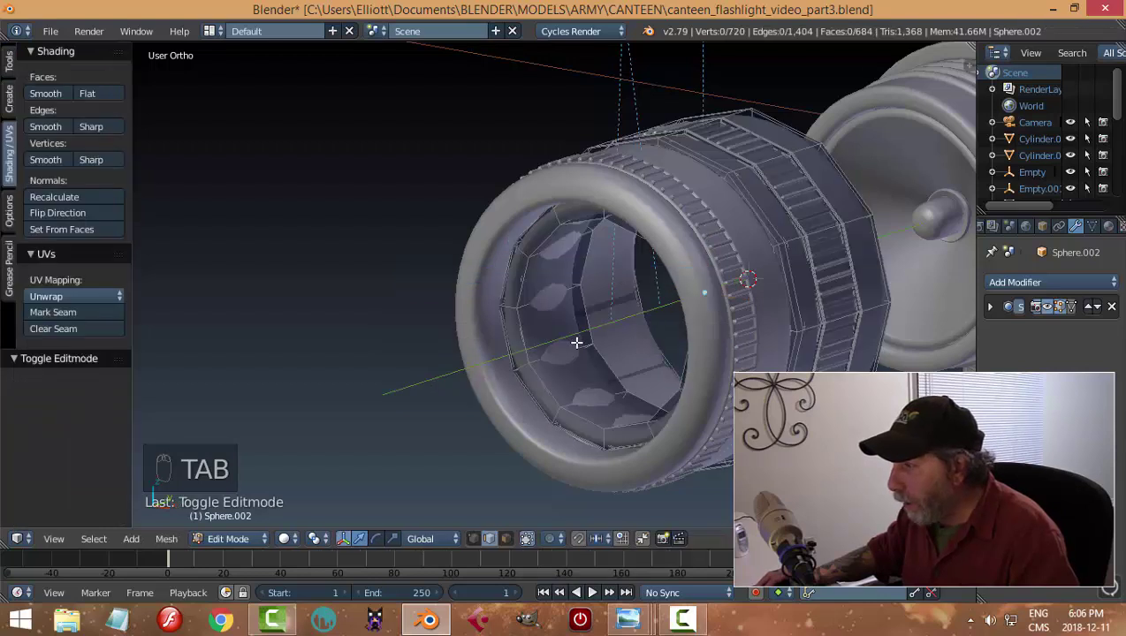
pyautogui.hotkey('ctrl', 'Tab')
pyautogui.click(535, 356)
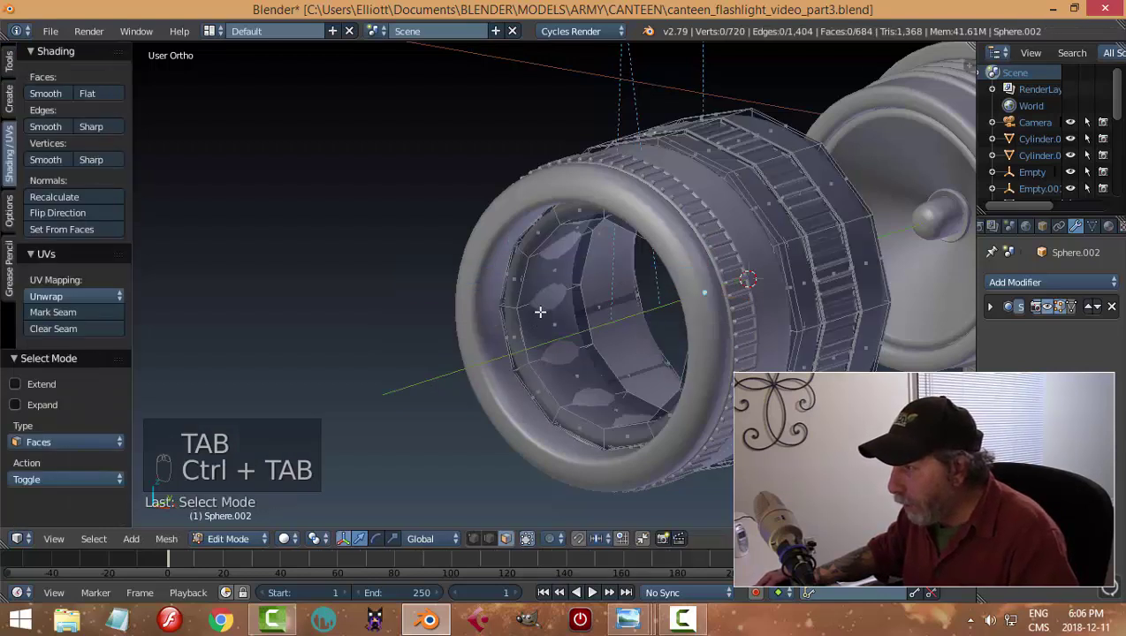
pyautogui.keyDown('alt'); pyautogui.rightClick(546, 296); pyautogui.keyUp('alt')
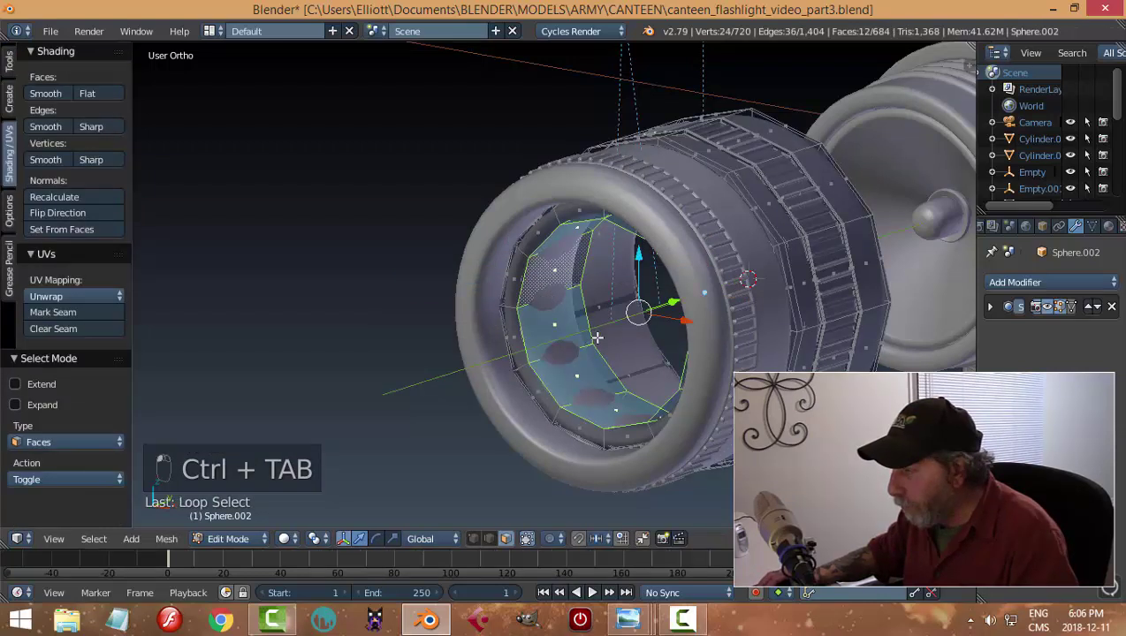
pyautogui.moveTo(598, 337); pyautogui.dragTo(619, 345, button='middle')
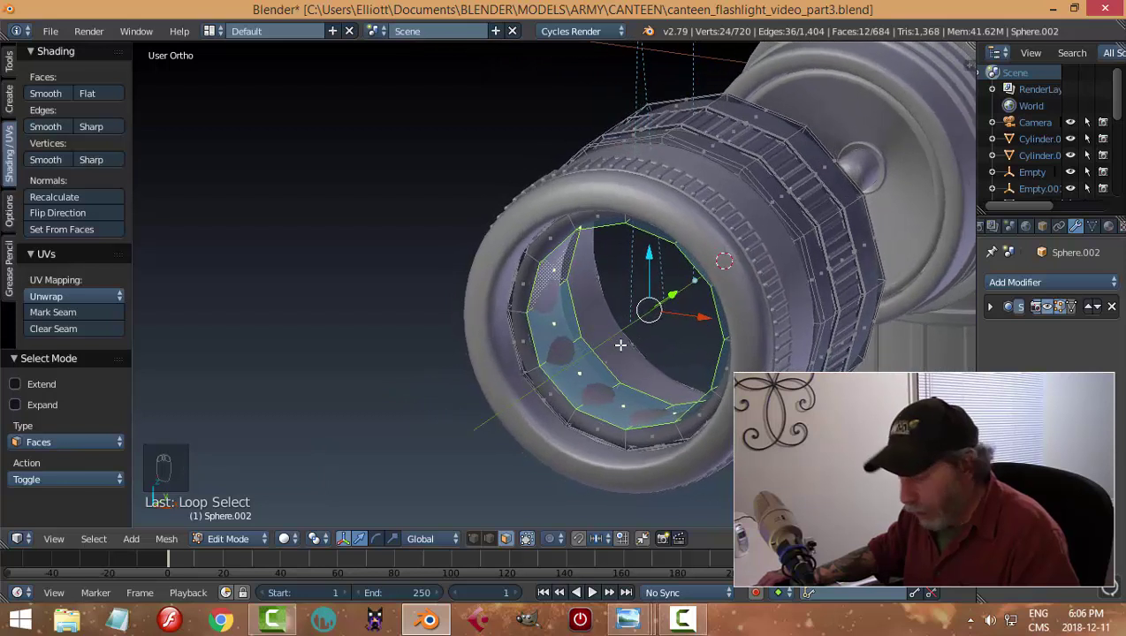
pyautogui.press('s')
pyautogui.hotkey('shift', 'y')
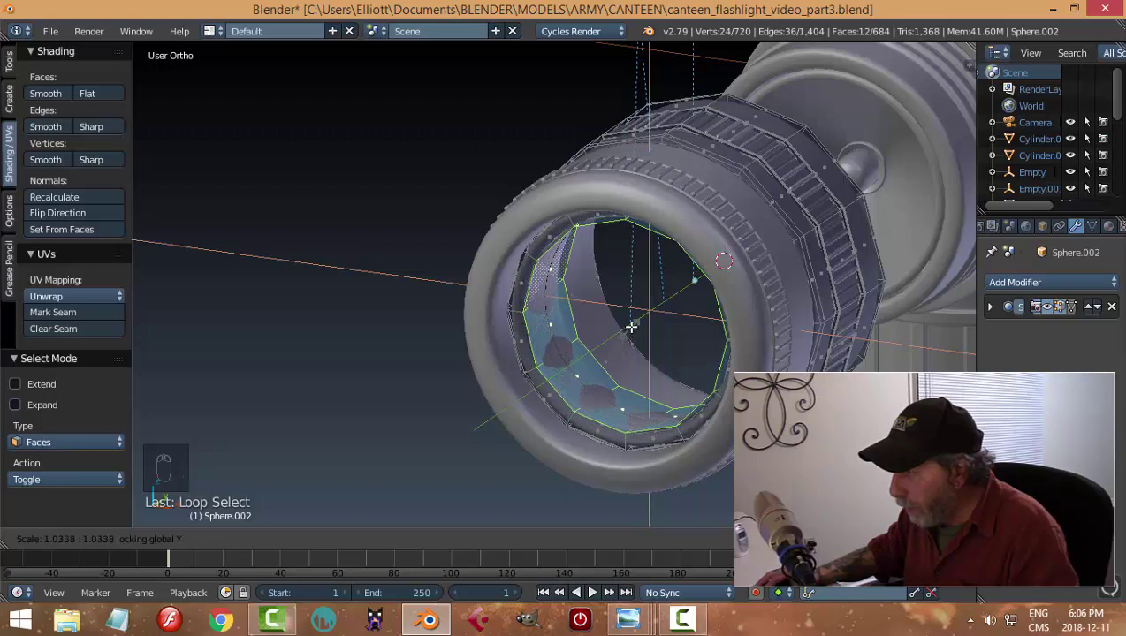
pyautogui.click(633, 325)
pyautogui.press('a')
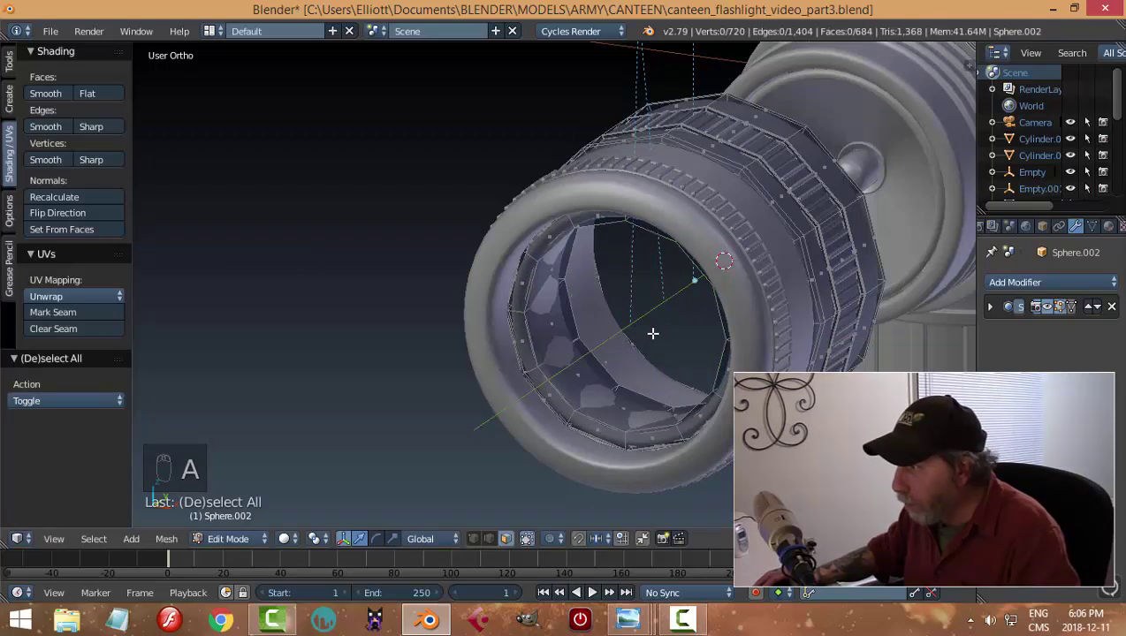
# Leave Edit Mode, inspect the widened inner wall with nothing selected, and undo the scaling.
pyautogui.press('Tab')
pyautogui.moveTo(569, 326); pyautogui.dragTo(545, 336, button='middle')
pyautogui.press('a')
pyautogui.scroll(2, 562, 388)
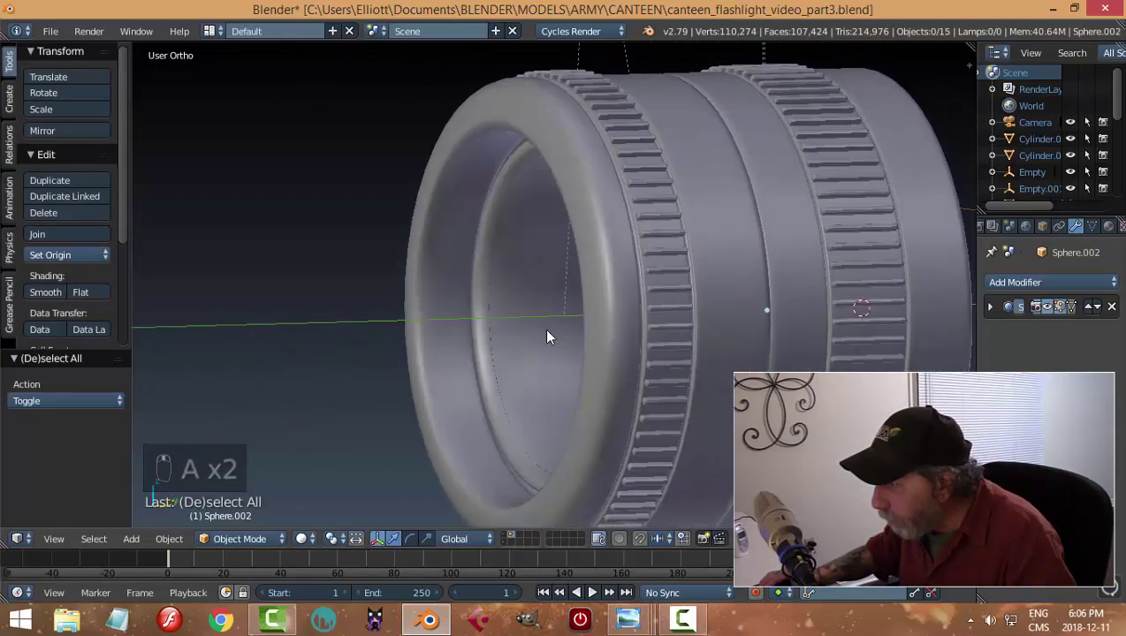
pyautogui.hotkey('ctrl', 'z')
pyautogui.hotkey('ctrl', 'z')
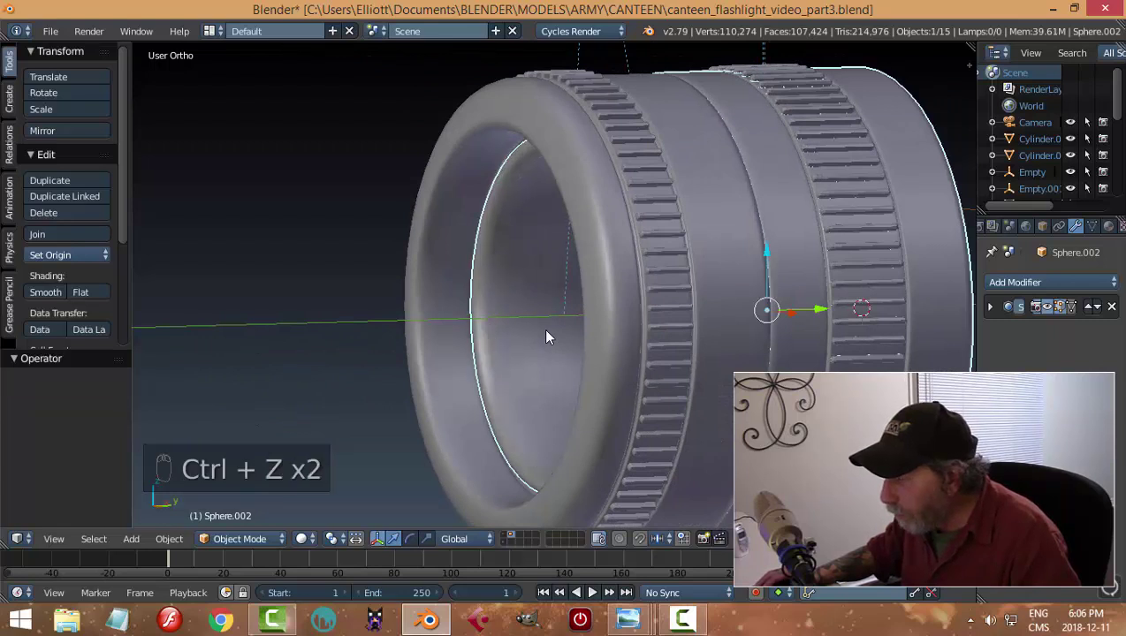
# Inspect the opening where the two rings meet, then select only the front ring and enter Edit Mode.
pyautogui.scroll(-1, 548, 334)
pyautogui.moveTo(548, 334); pyautogui.dragTo(650, 343, button='middle')
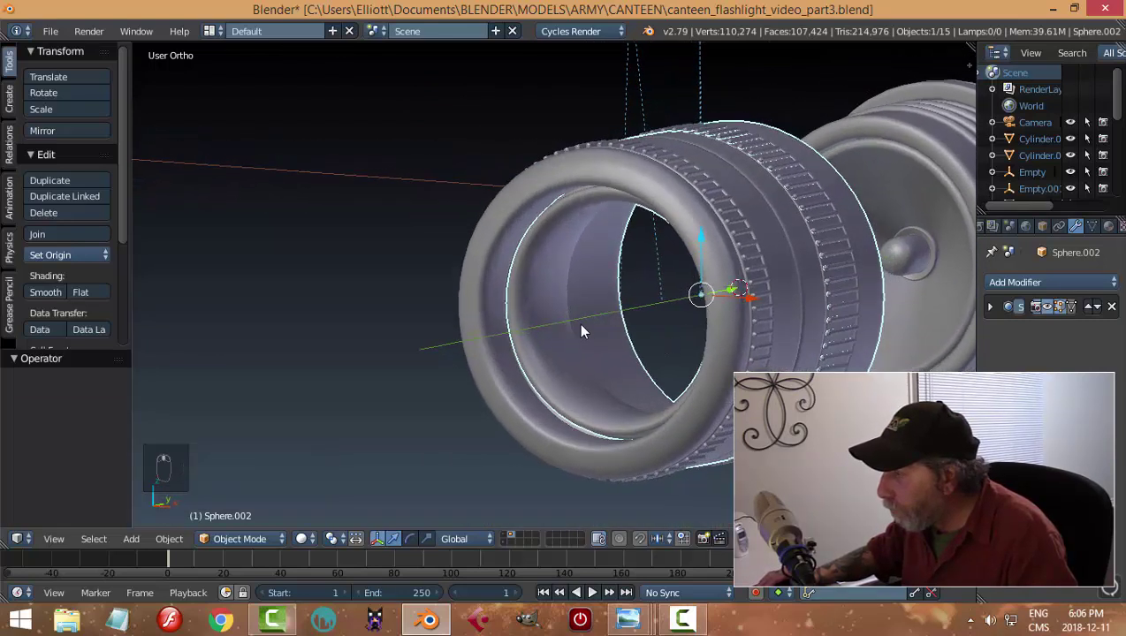
pyautogui.moveTo(581, 332); pyautogui.dragTo(571, 348, button='middle')
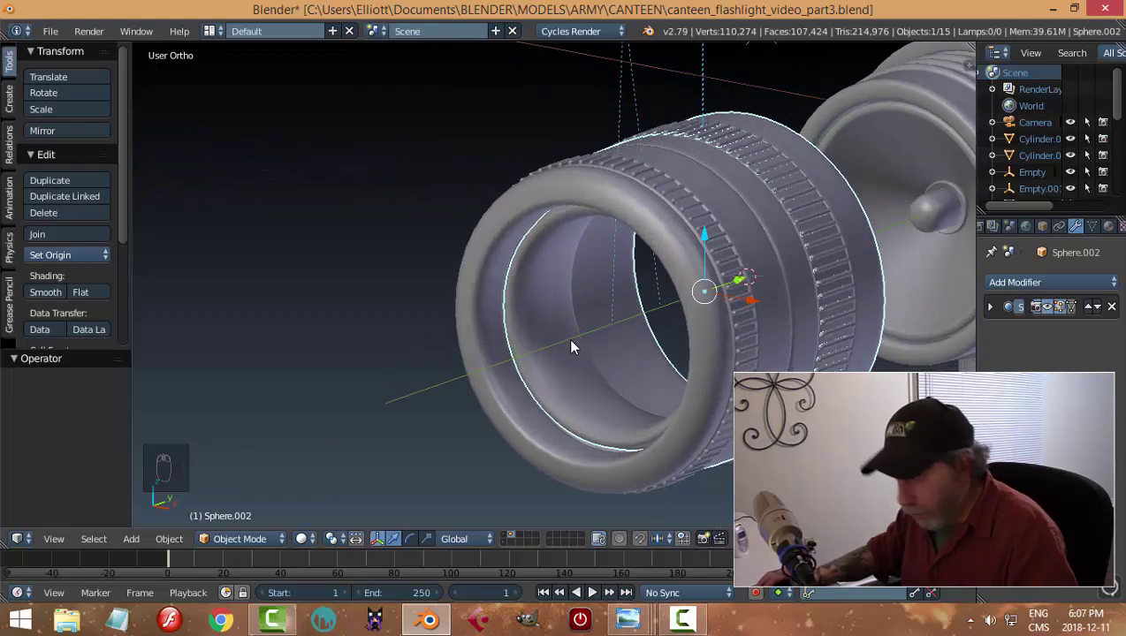
pyautogui.press('a')
pyautogui.rightClick(549, 189)
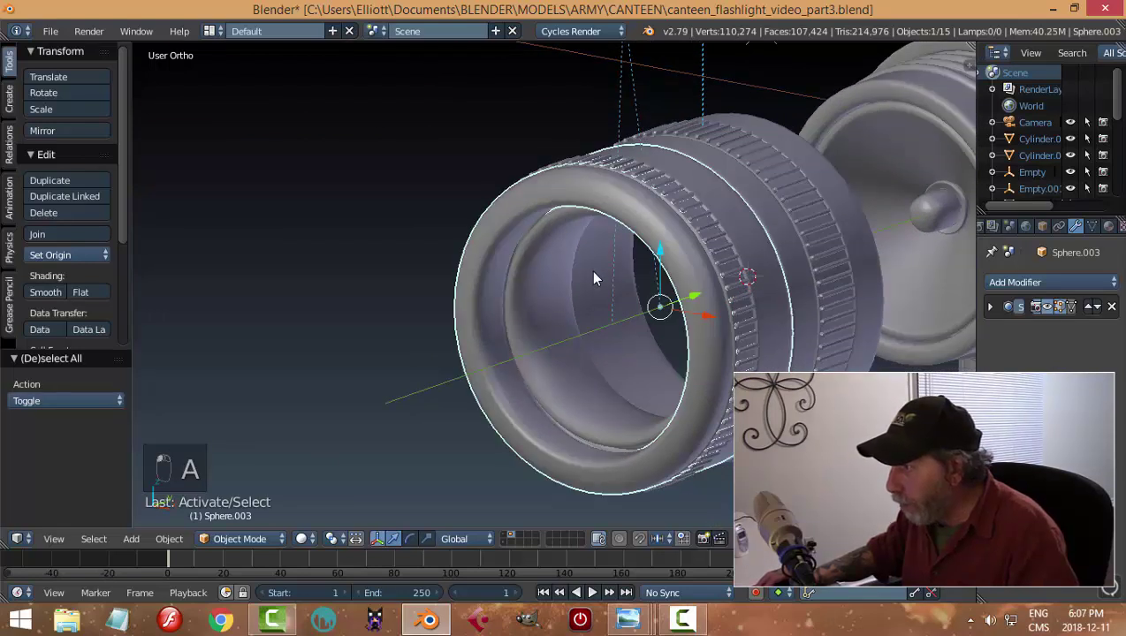
pyautogui.press('Tab')
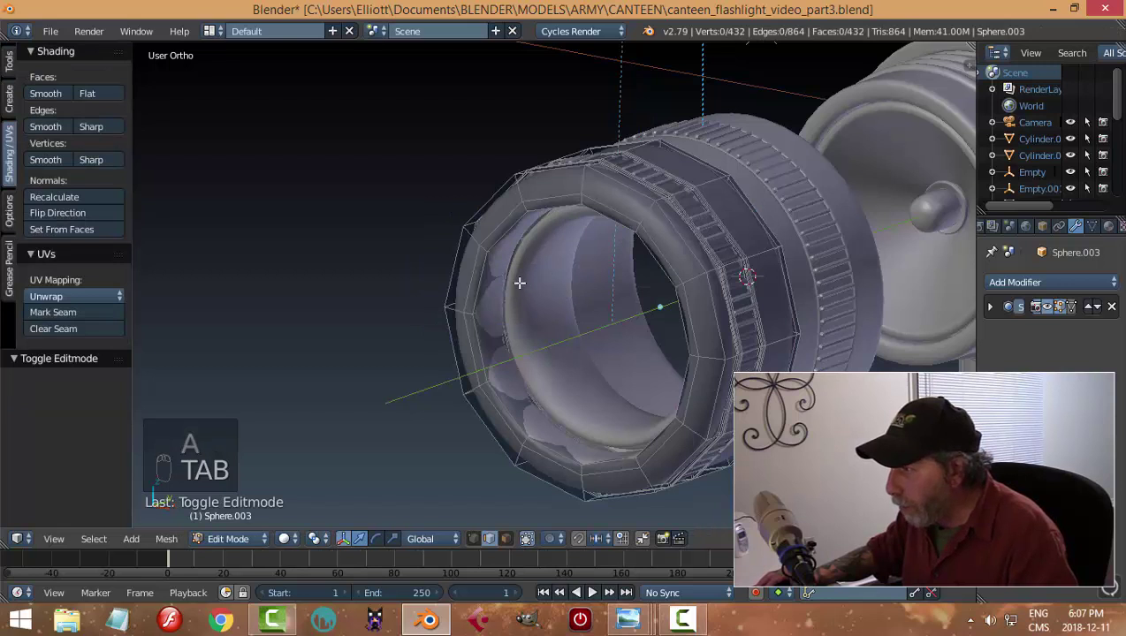
# Narrow the front ring's opening by scaling down its inner face loop on all axes except Y, and leave Edit Mode with nothing selected.
pyautogui.hotkey('ctrl', 'Tab')
pyautogui.click(491, 291)
pyautogui.keyDown('alt'); pyautogui.rightClick(492, 309); pyautogui.keyUp('alt')
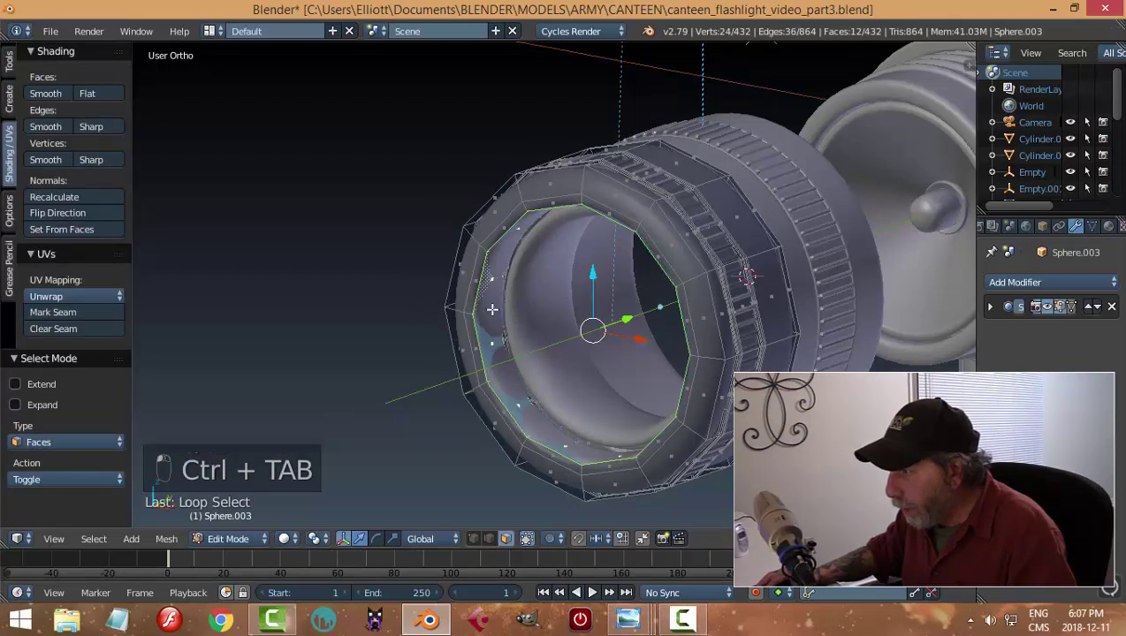
pyautogui.press('s')
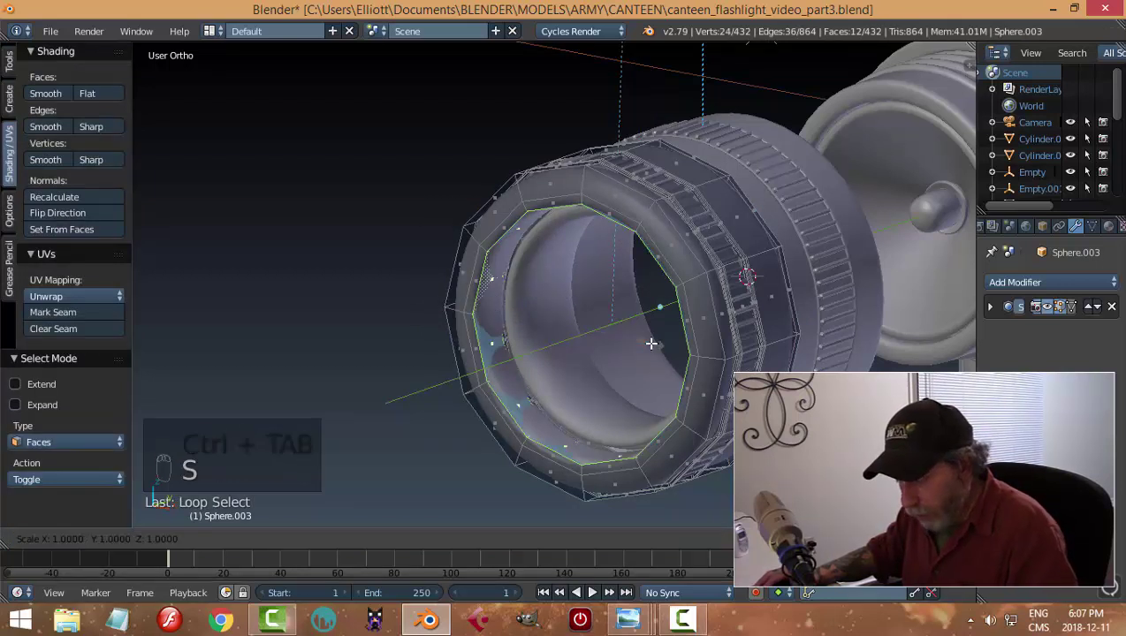
pyautogui.hotkey('shift', 'y')
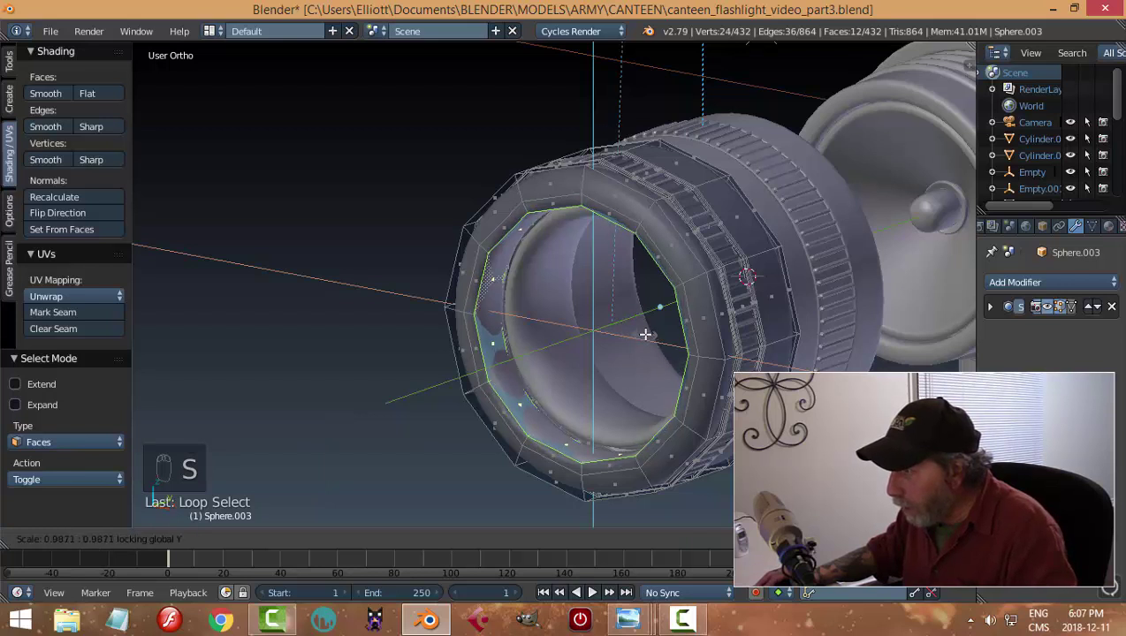
pyautogui.click(600, 277)
pyautogui.press('a')
pyautogui.press('Tab')
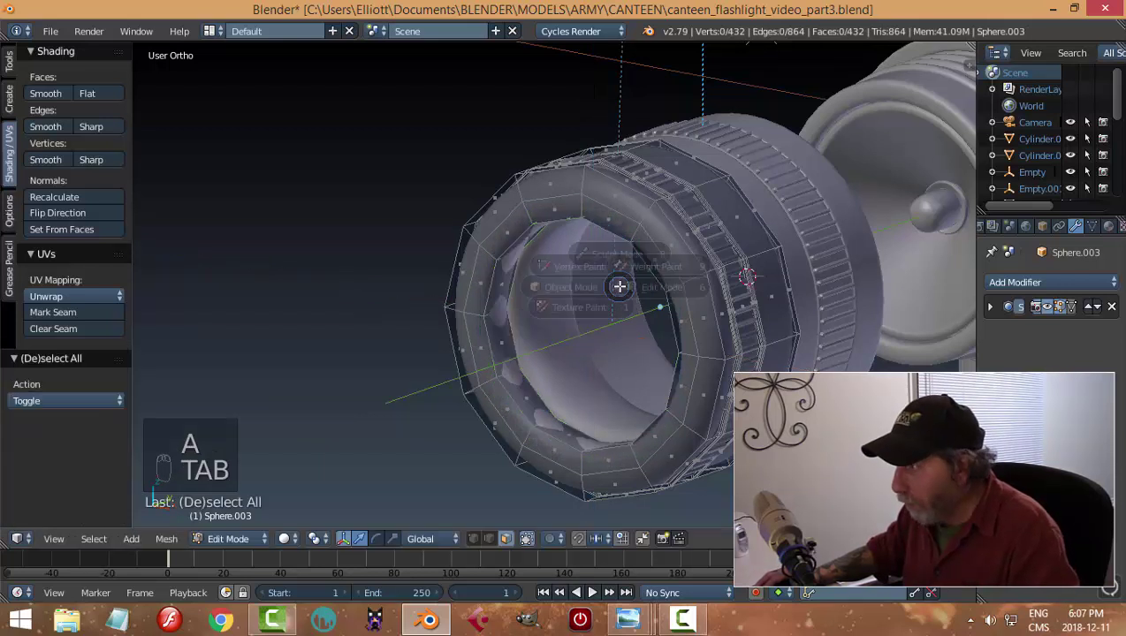
pyautogui.press('a')
pyautogui.press('a')
# Add a loop cut to the middle ring's inner wall, sliding it about -0.96 close to the wall's front edge.
pyautogui.moveTo(571, 318)
pyautogui.mouseDown(button='middle')
pyautogui.moveTo(548, 327)
pyautogui.moveTo(566, 297)
pyautogui.moveTo(646, 284)
pyautogui.moveTo(679, 292)
pyautogui.moveTo(580, 306)
pyautogui.moveTo(577, 322)
pyautogui.moveTo(563, 321)
pyautogui.mouseUp(button='middle')
pyautogui.rightClick(540, 292)
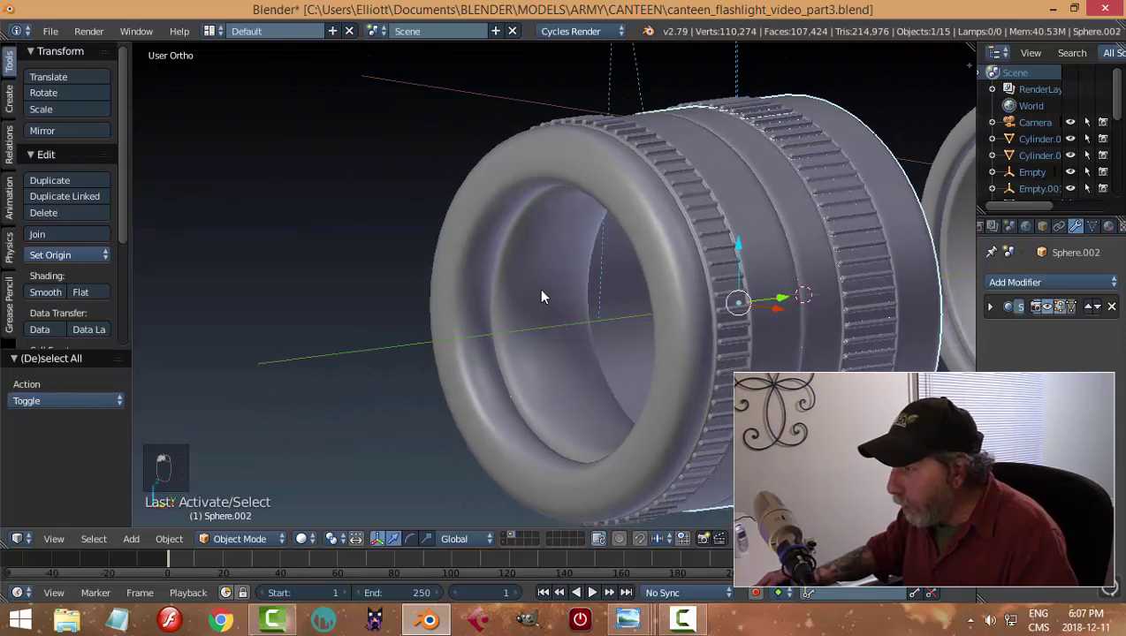
pyautogui.press('Tab')
pyautogui.click(671, 293)
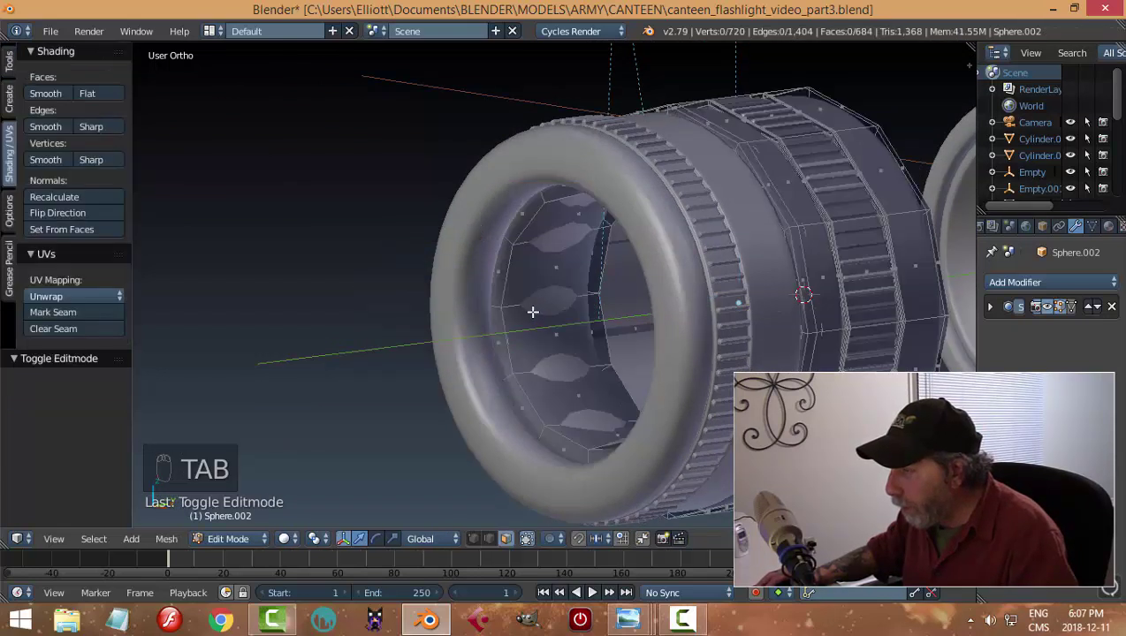
pyautogui.hotkey('ctrl', 'r')
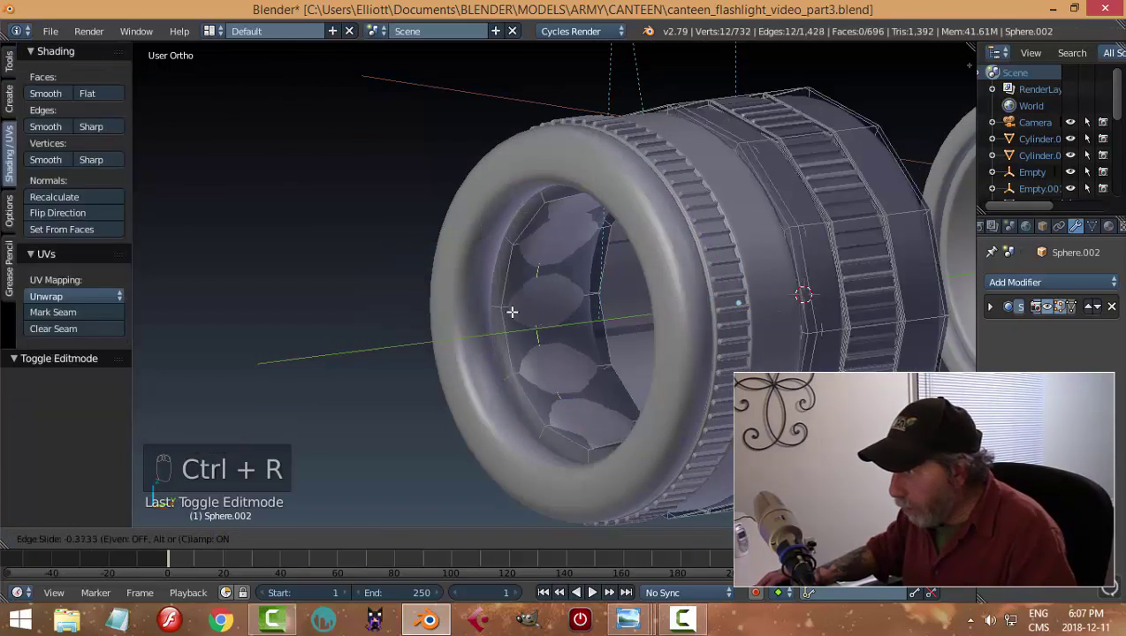
pyautogui.click(507, 310)
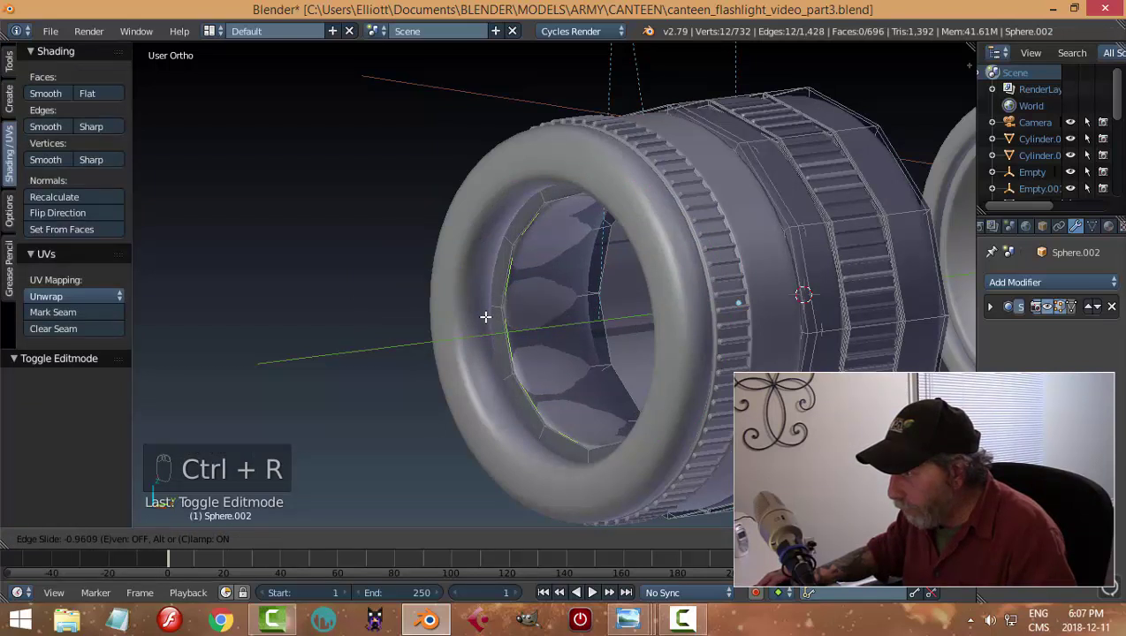
pyautogui.click(485, 316)
# Add a second loop cut close to the rear edge of the middle ring's inner wall and return to Object Mode.
pyautogui.hotkey('ctrl', 'r')
pyautogui.click(560, 299)
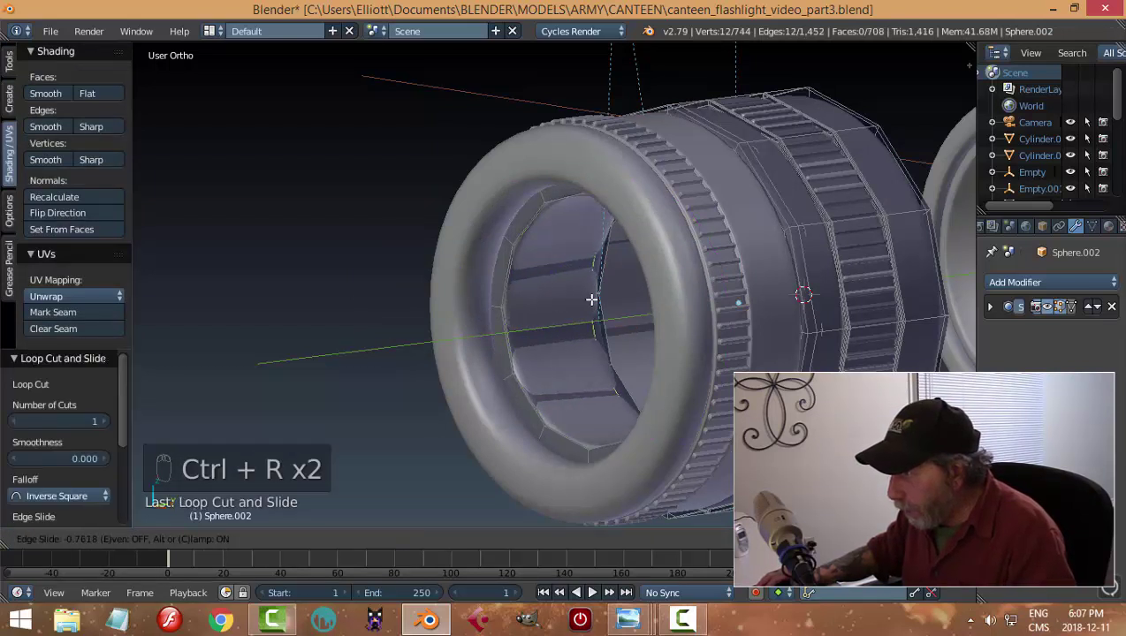
pyautogui.click(596, 300)
pyautogui.press('a')
pyautogui.press('Tab')
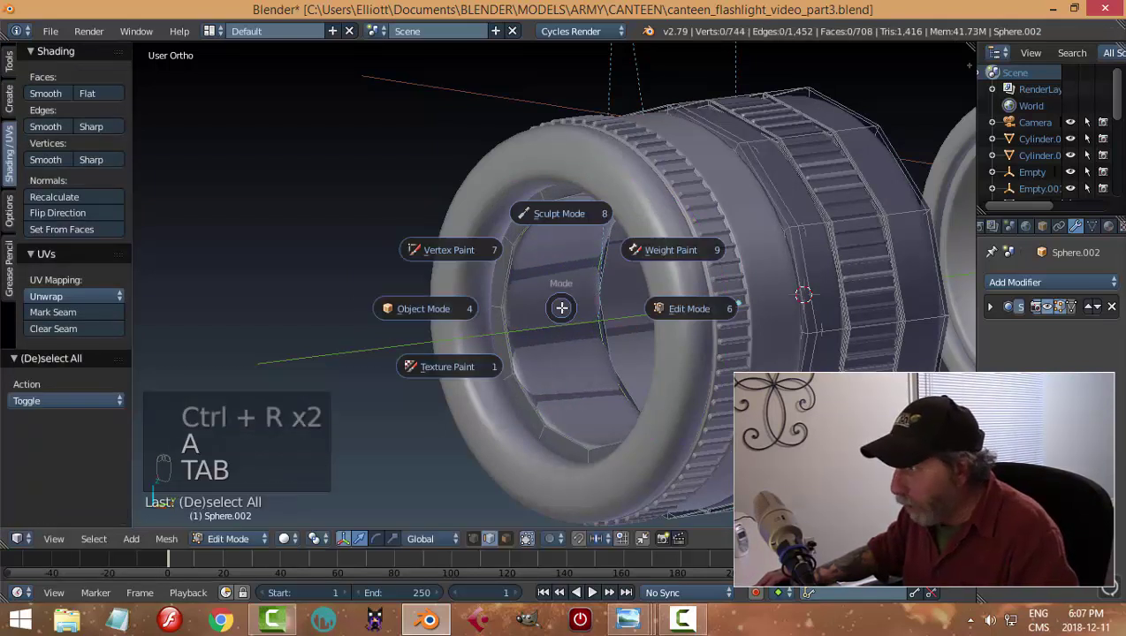
pyautogui.click(515, 309)
# Examine the fit between the joined front and middle rings through the opening, with nothing selected.
pyautogui.scroll(-3, 521, 311)
pyautogui.moveTo(533, 312); pyautogui.dragTo(564, 329, button='middle')
pyautogui.press('a')
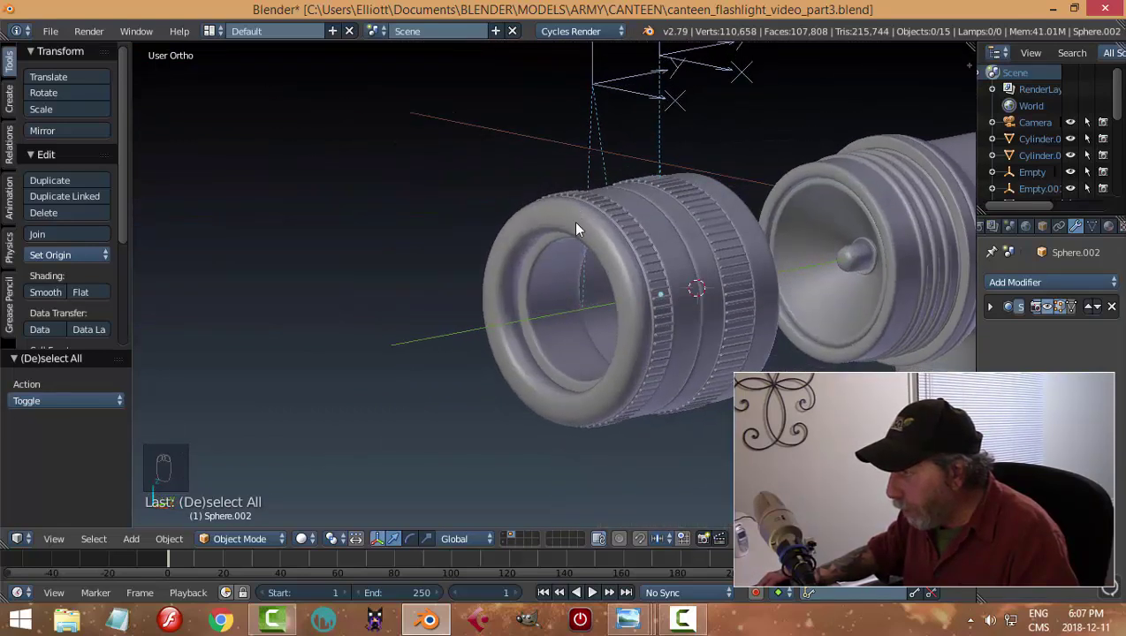
pyautogui.moveTo(576, 262); pyautogui.dragTo(590, 295, button='middle')
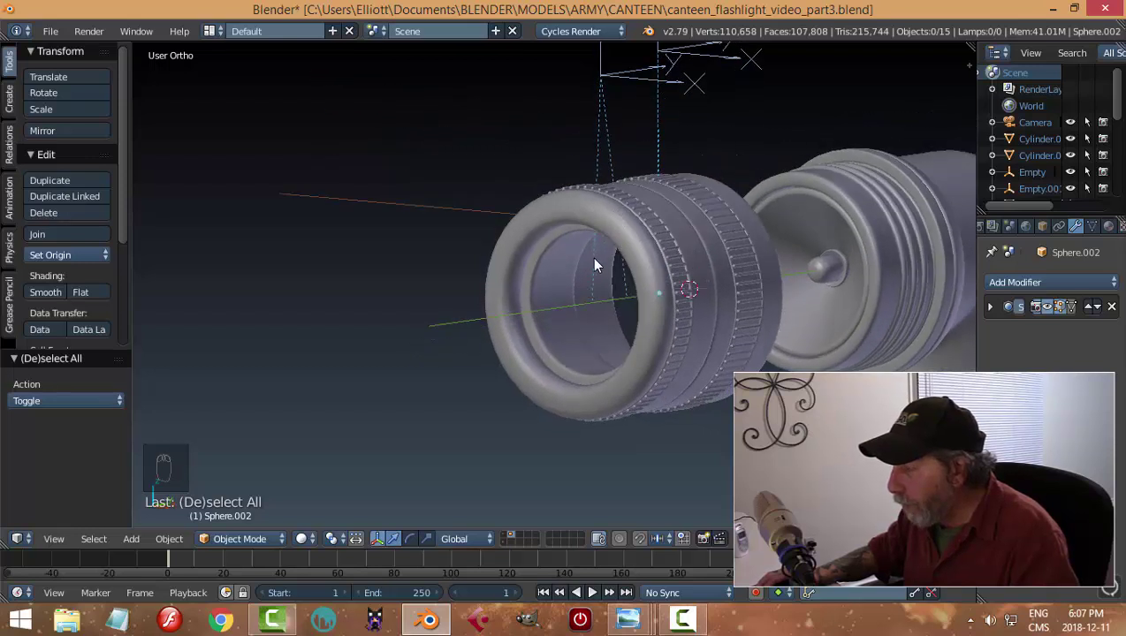
pyautogui.rightClick(549, 270)
pyautogui.rightClick(546, 273)
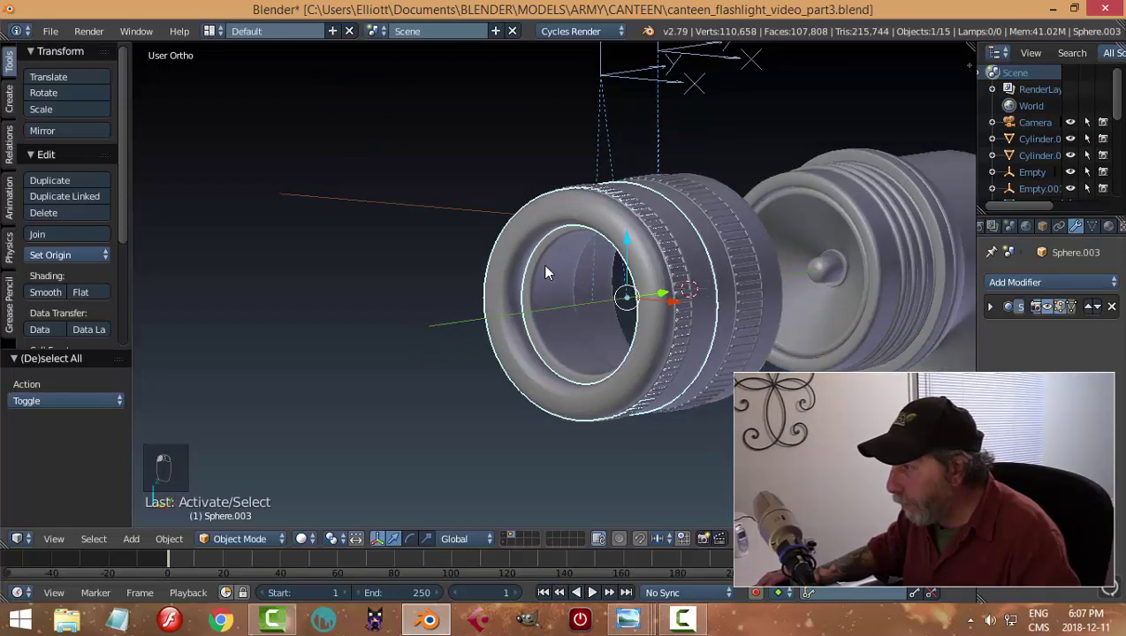
pyautogui.press('a')
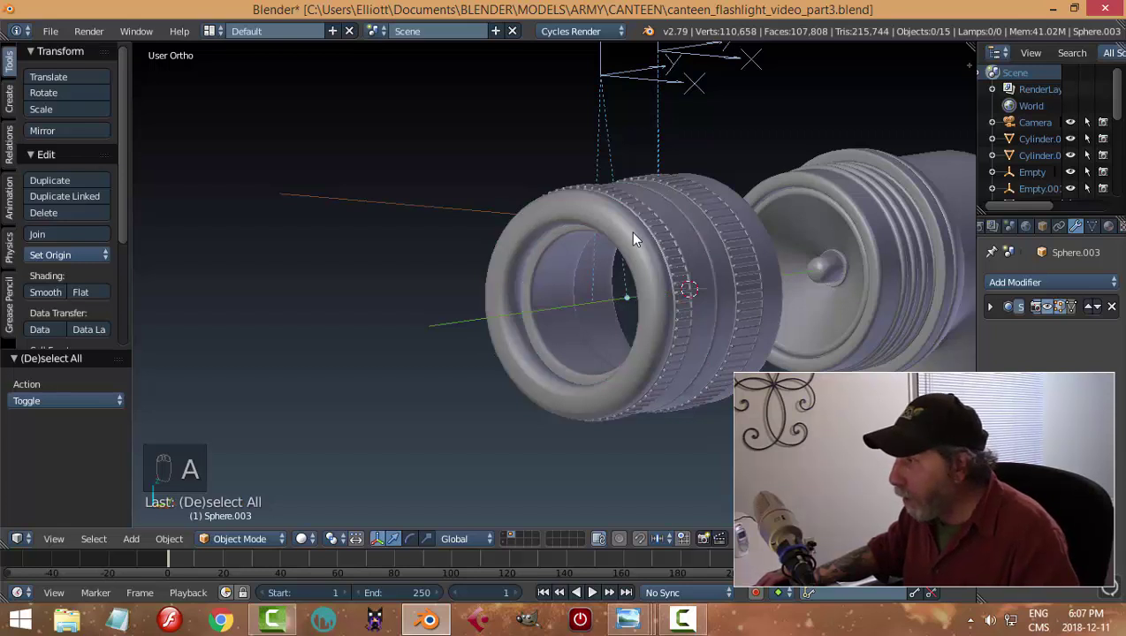
# Move the front ring's Empty about -2.292 along Y to separate the front ring from the middle ring.
pyautogui.moveTo(661, 210); pyautogui.dragTo(606, 309, button='middle')
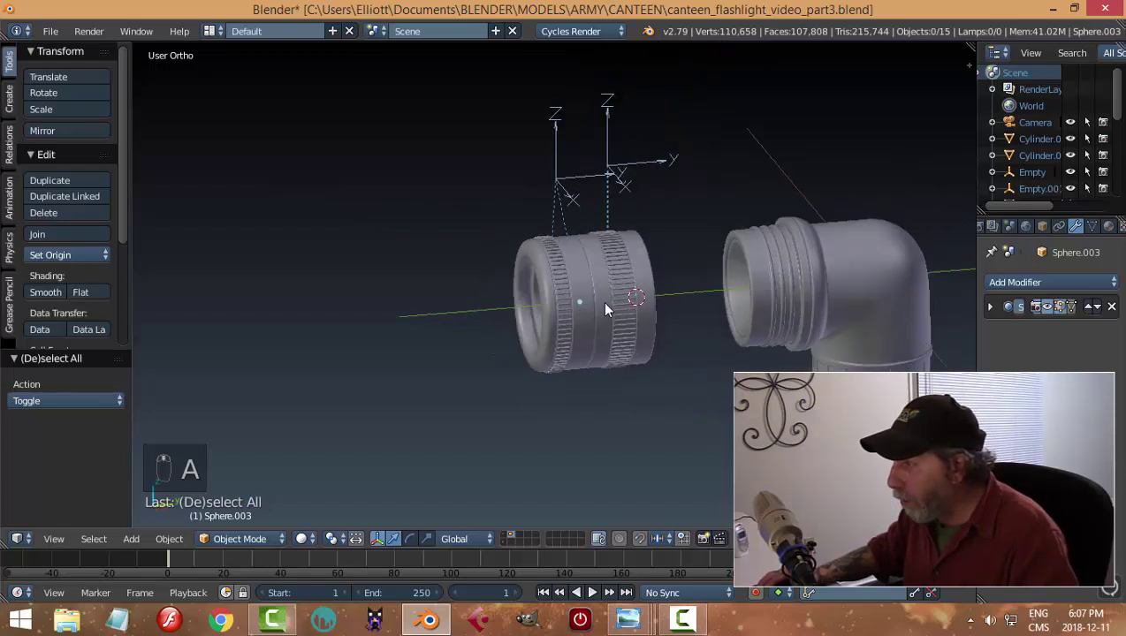
pyautogui.rightClick(582, 181)
pyautogui.moveTo(611, 175); pyautogui.dragTo(509, 251)
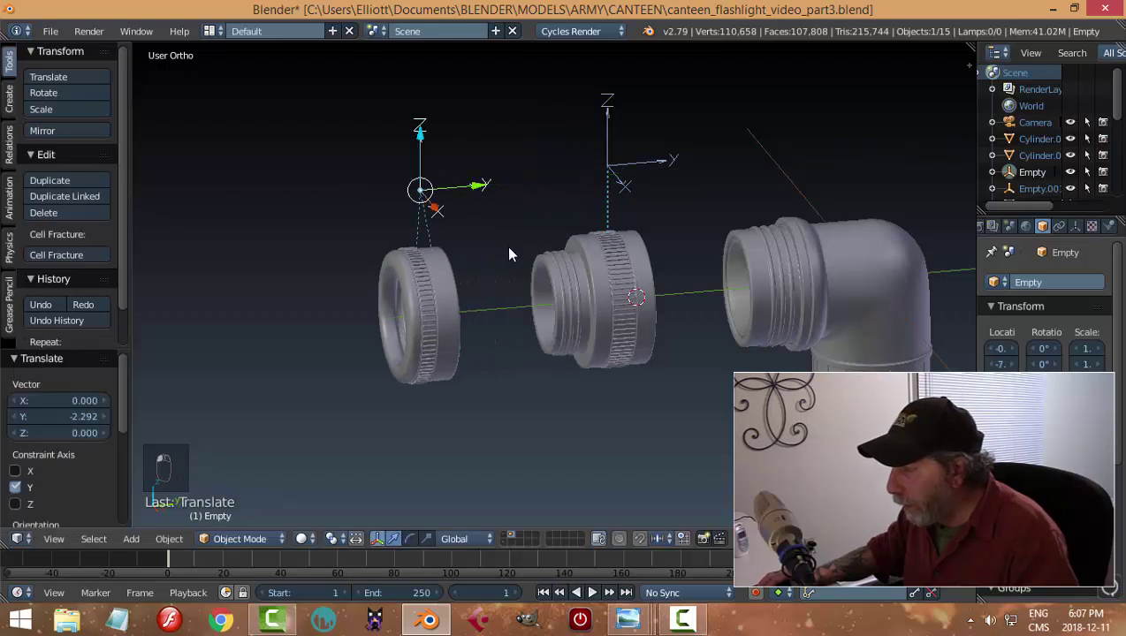
# Open the middle ring in Edit Mode with face selection and turn off its subdivision modifier's viewport display.
pyautogui.moveTo(509, 251); pyautogui.dragTo(570, 302, button='middle')
pyautogui.scroll(3, 570, 301)
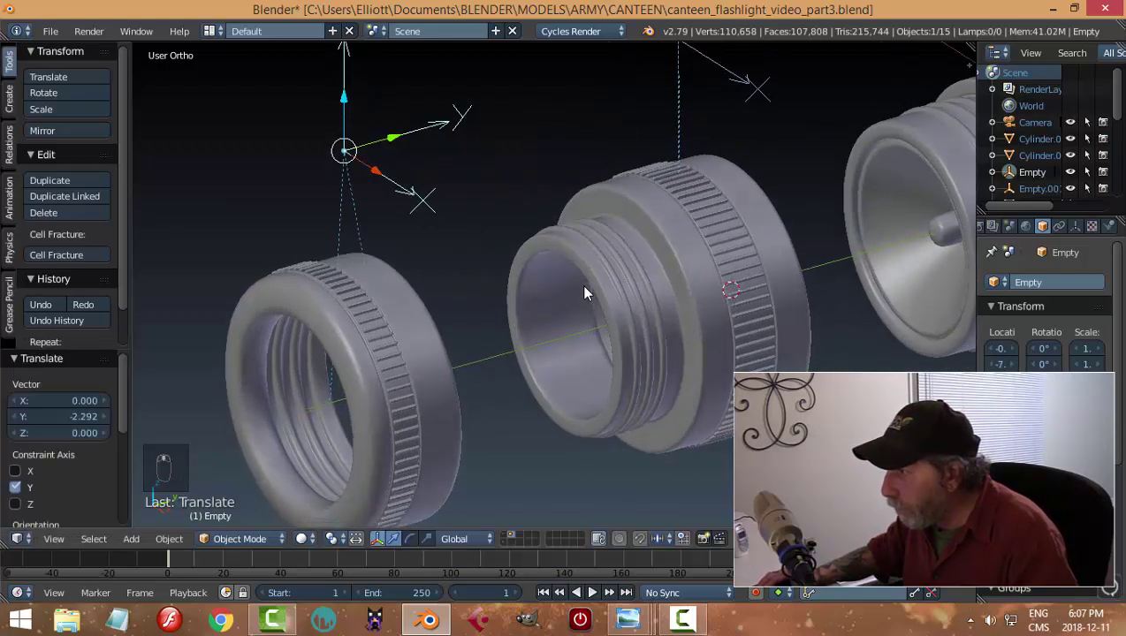
pyautogui.rightClick(599, 264)
pyautogui.press('Tab')
pyautogui.click(713, 278)
pyautogui.scroll(3, 597, 314)
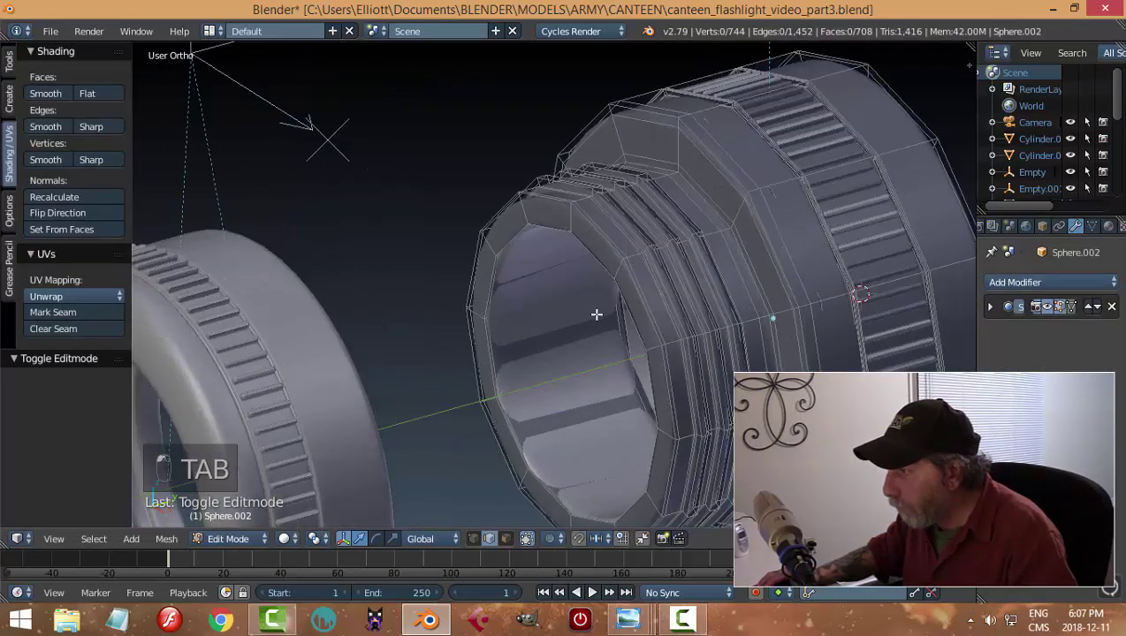
pyautogui.keyDown('shift'); pyautogui.moveTo(591, 297); pyautogui.dragTo(581, 274, button='middle'); pyautogui.keyUp('shift')
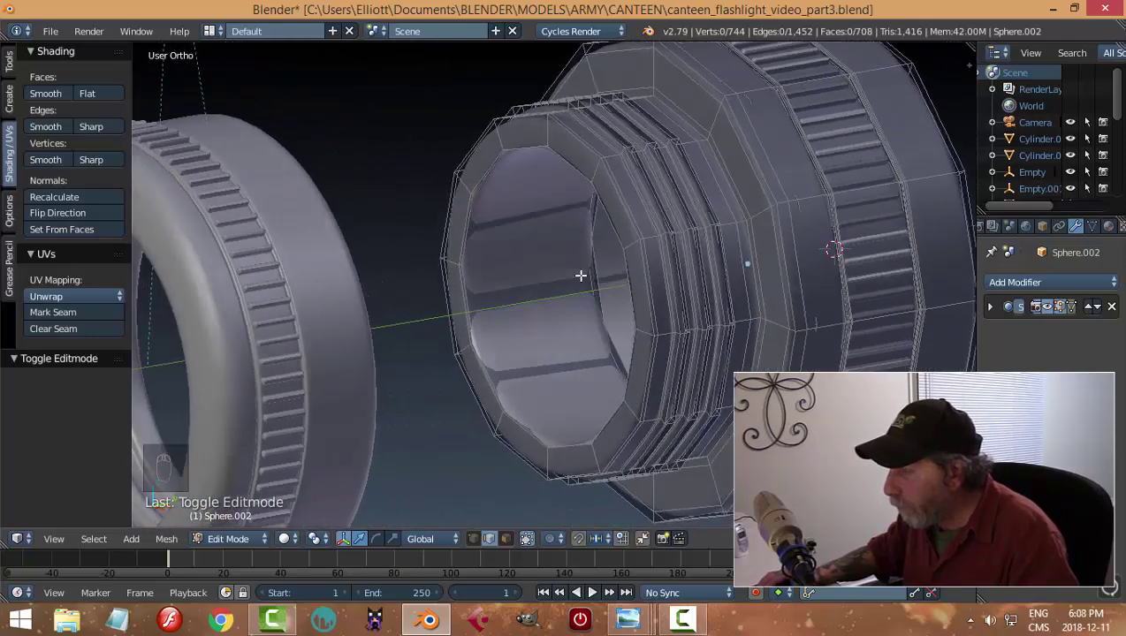
pyautogui.hotkey('ctrl', 'Tab')
pyautogui.click(579, 278)
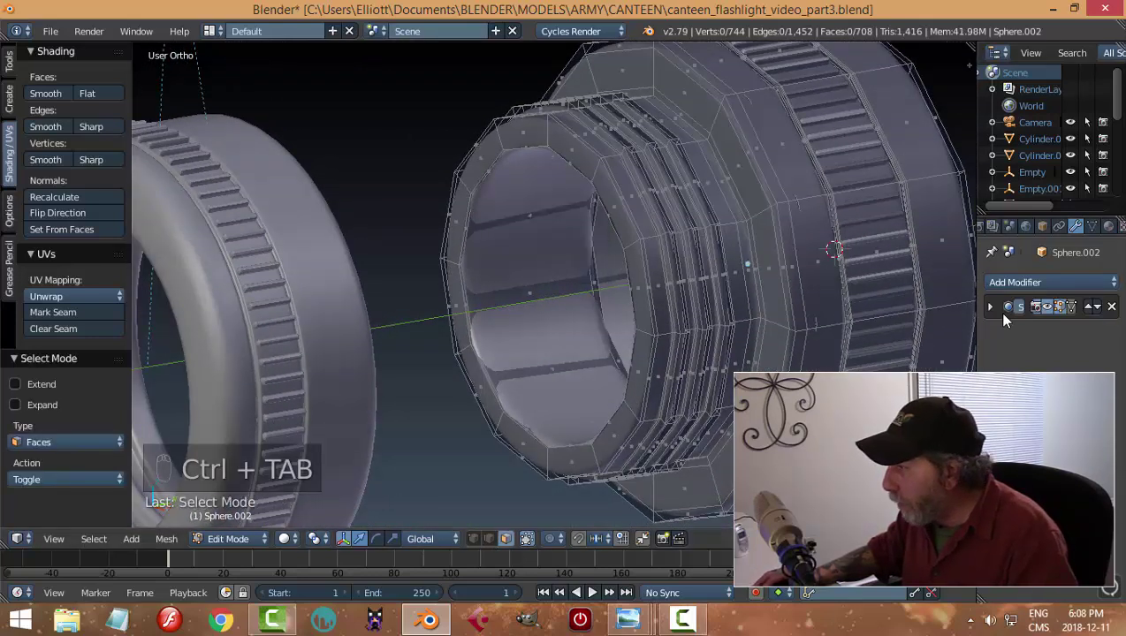
pyautogui.click(1045, 307)
# Select the face loop of the middle ring's inner wall, grow the selection once, and hide it.
pyautogui.keyDown('alt'); pyautogui.click(594, 296); pyautogui.keyUp('alt')
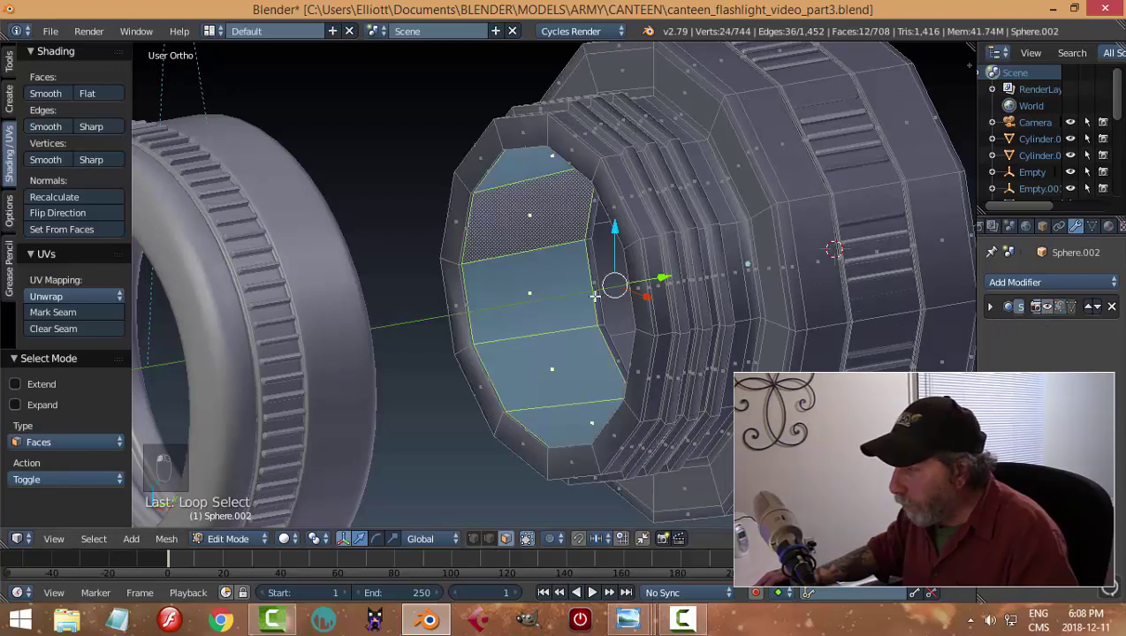
pyautogui.moveTo(595, 296); pyautogui.dragTo(594, 296, button='middle')
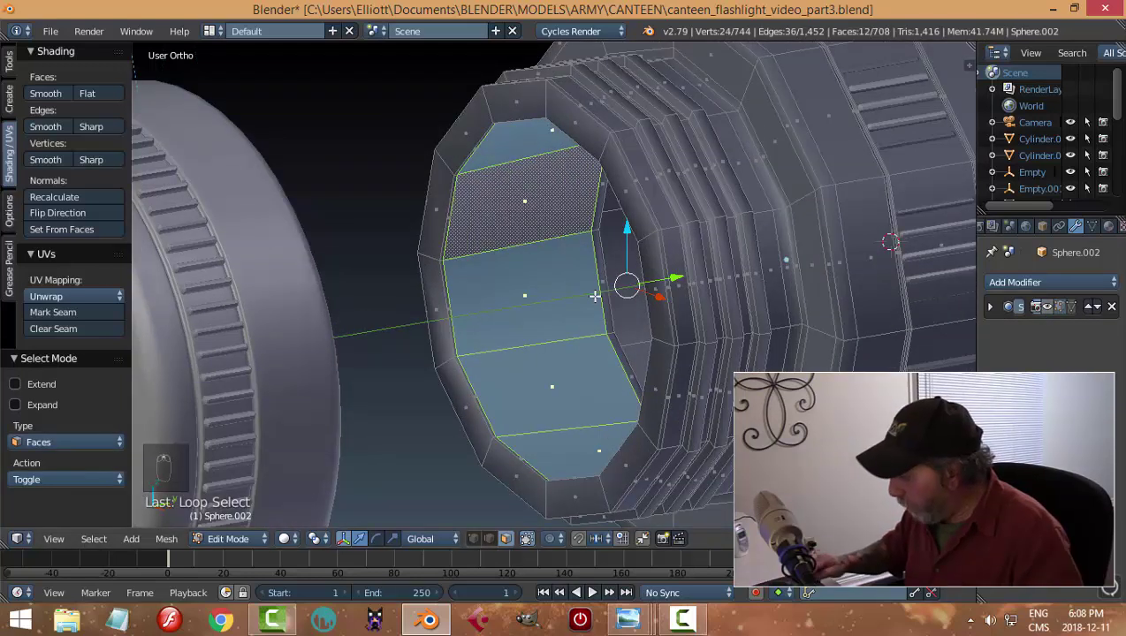
pyautogui.press('ctrl+KP_Add')
pyautogui.press('h')
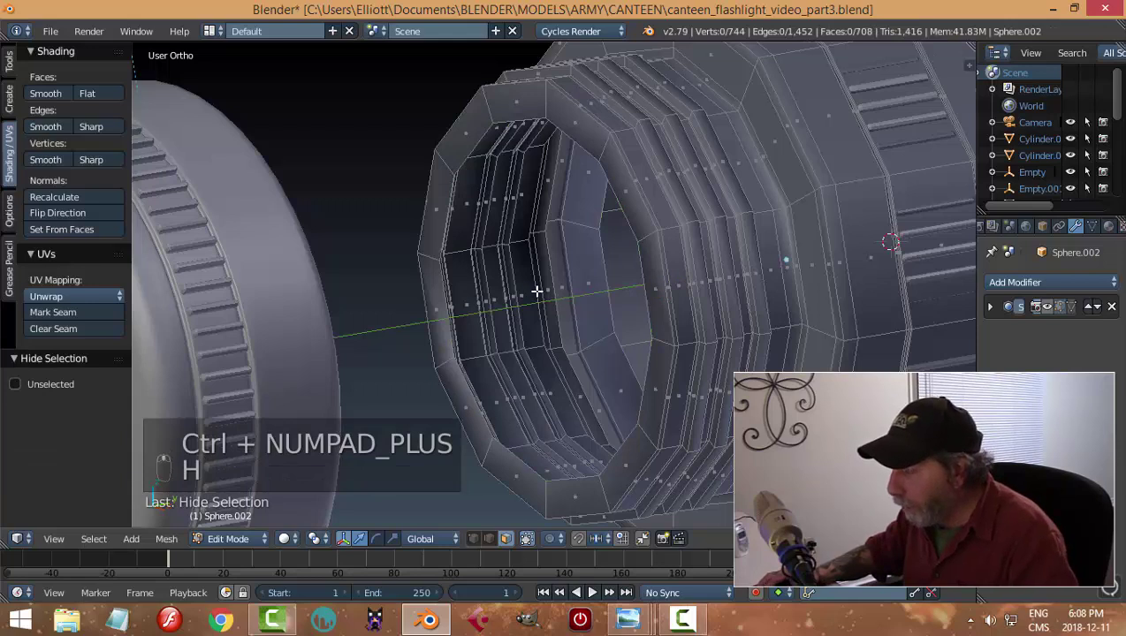
# Select three face loops behind the hidden inner wall, on the inside of the threads, and delete their faces.
pyautogui.moveTo(536, 292); pyautogui.dragTo(414, 281, button='middle')
pyautogui.scroll(3, 513, 333)
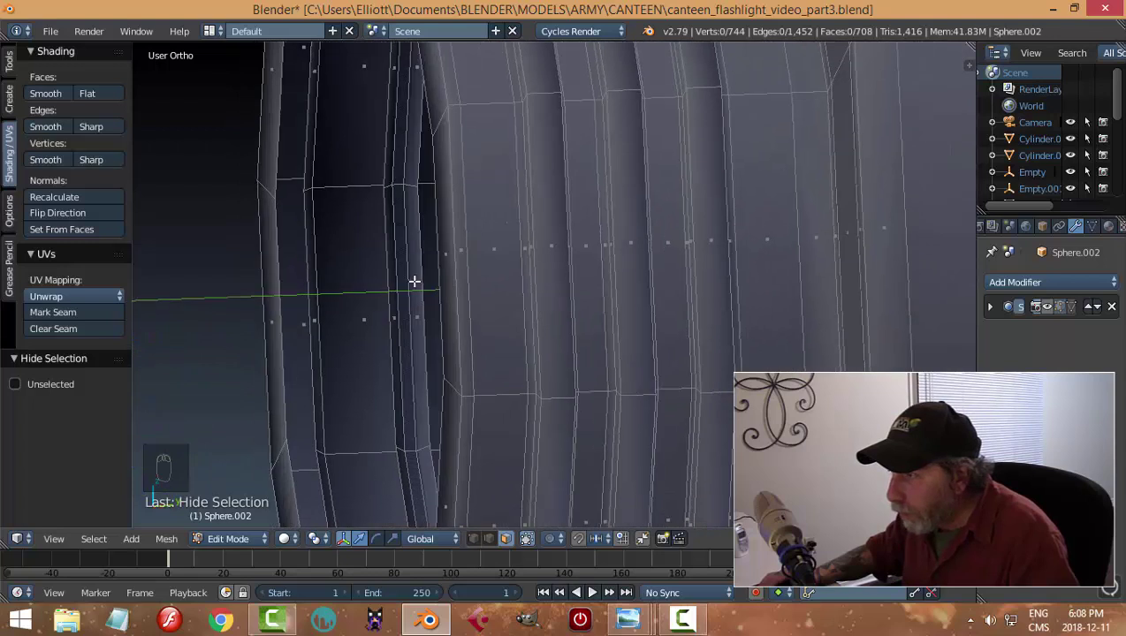
pyautogui.keyDown('alt'); pyautogui.rightClick(306, 189); pyautogui.keyUp('alt')
pyautogui.moveTo(344, 238); pyautogui.dragTo(424, 261, button='middle')
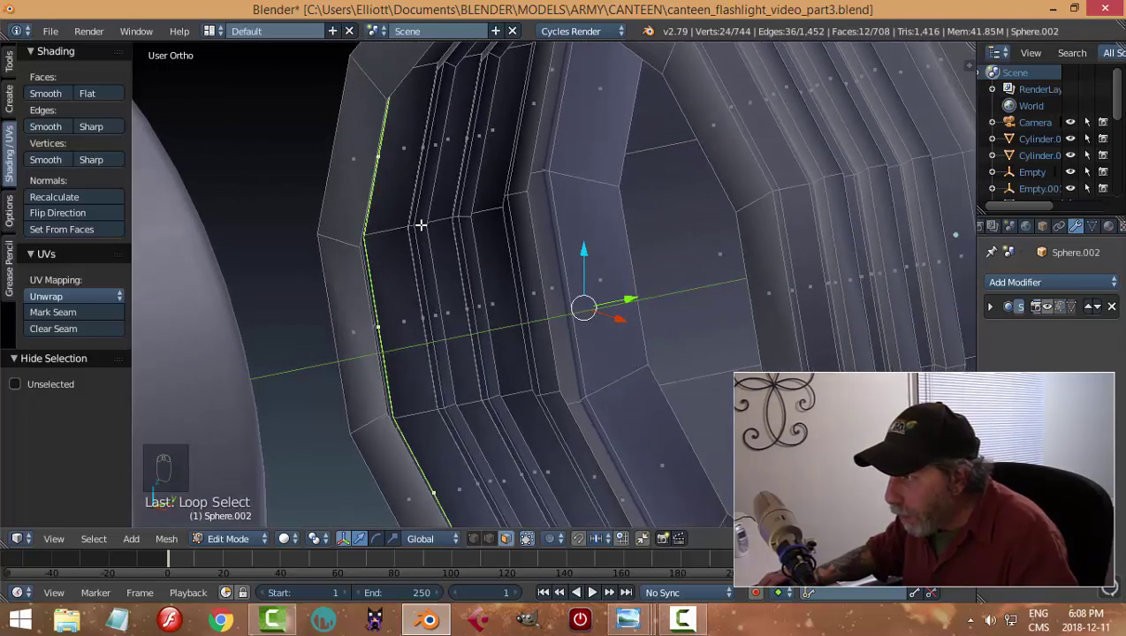
pyautogui.keyDown('alt'); pyautogui.keyDown('shift'); pyautogui.rightClick(463, 215); pyautogui.keyUp('shift'); pyautogui.keyUp('alt')
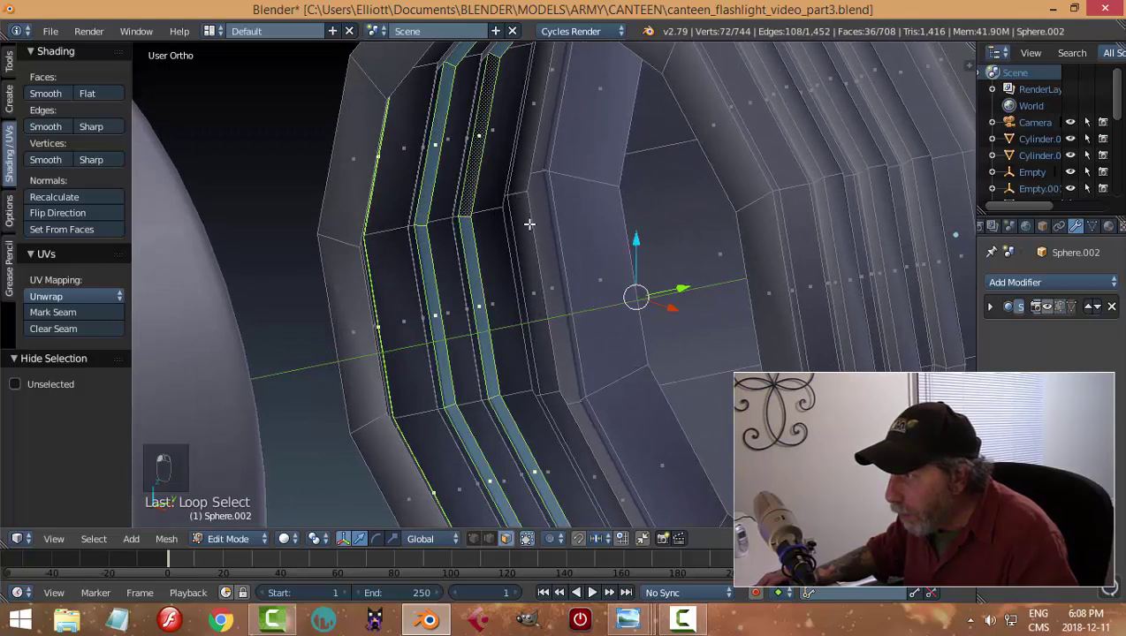
pyautogui.press('x')
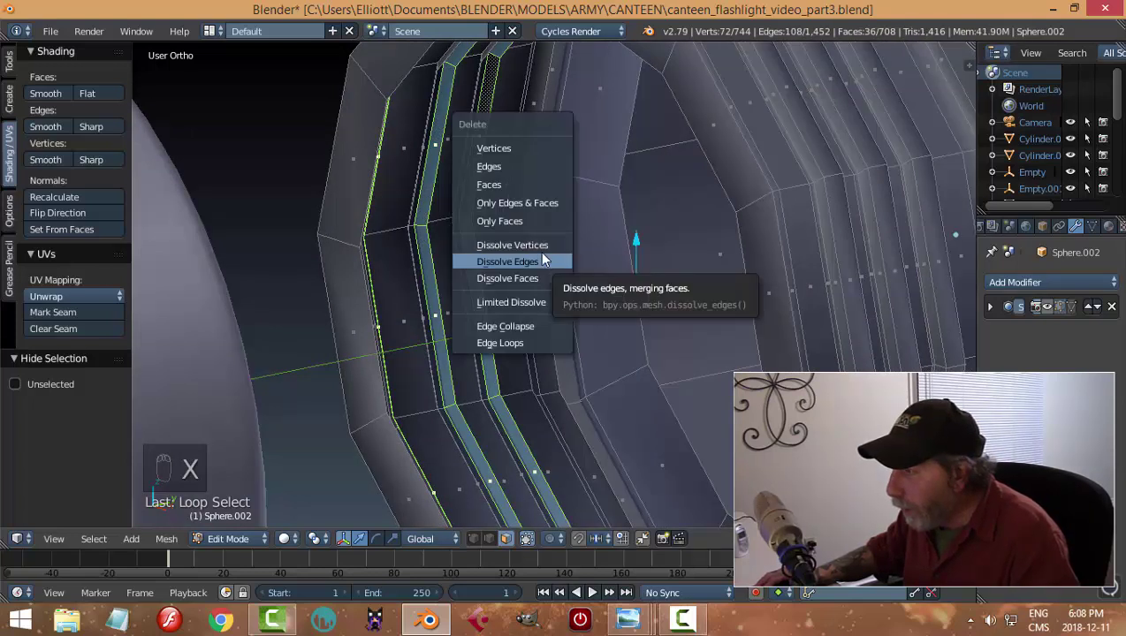
pyautogui.click(503, 183)
pyautogui.moveTo(495, 249); pyautogui.dragTo(462, 241, button='middle')
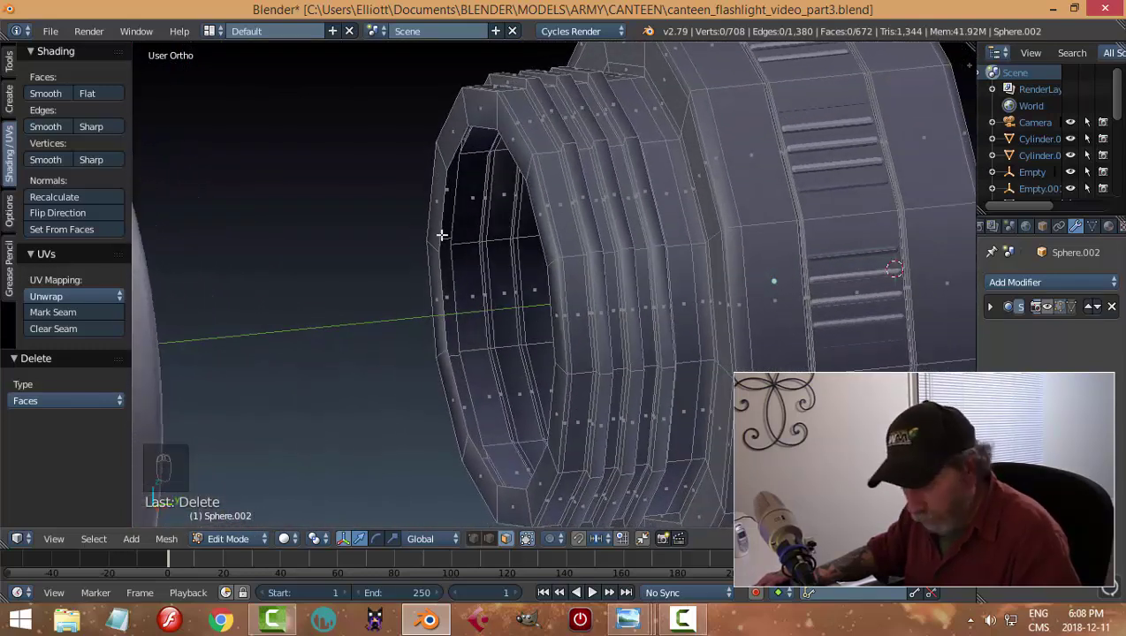
# Reveal the hidden inner wall of the middle ring and dissolve the two edge loops running around it near its ends.
pyautogui.hotkey('alt', 'h')
pyautogui.press('a')
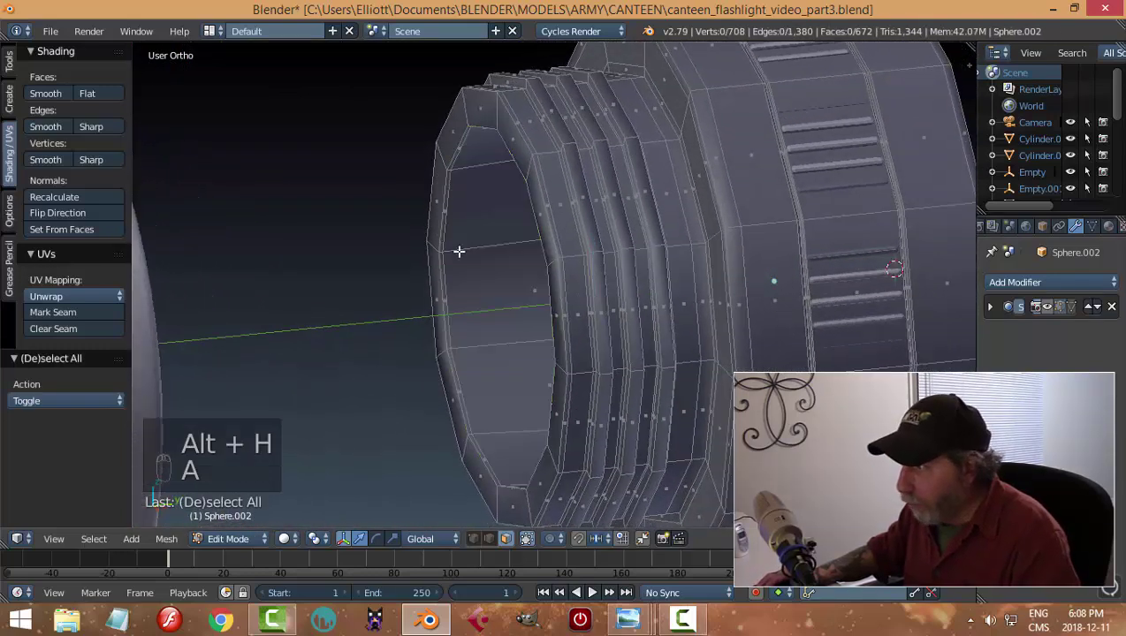
pyautogui.moveTo(459, 251); pyautogui.dragTo(587, 236, button='middle')
pyautogui.hotkey('ctrl', 'Tab')
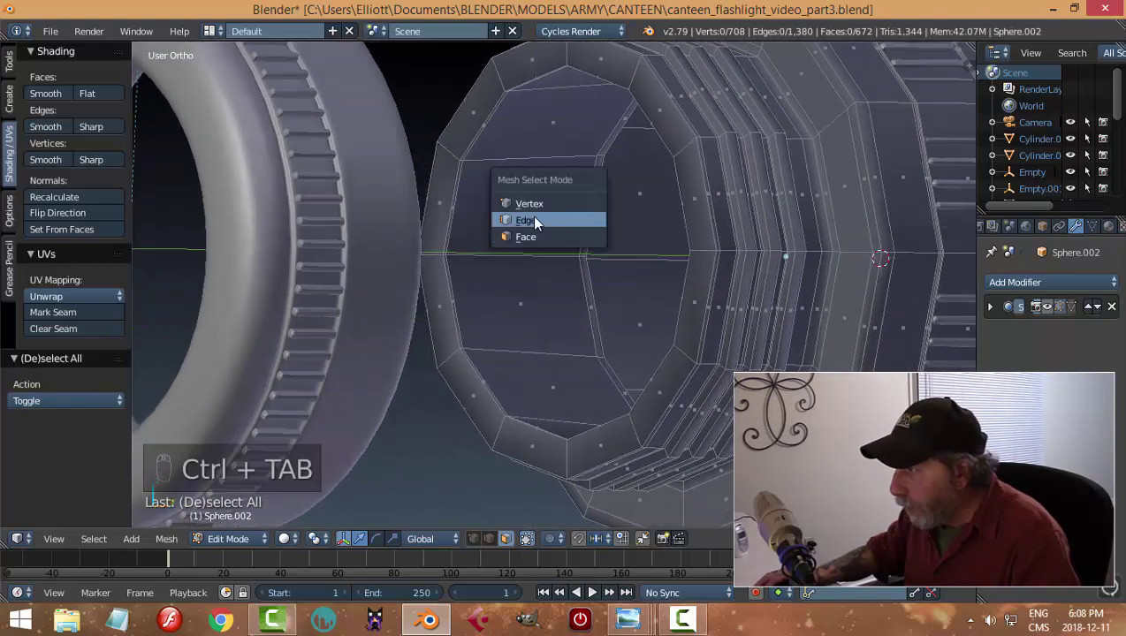
pyautogui.click(535, 221)
pyautogui.keyDown('alt'); pyautogui.rightClick(595, 195); pyautogui.keyUp('alt')
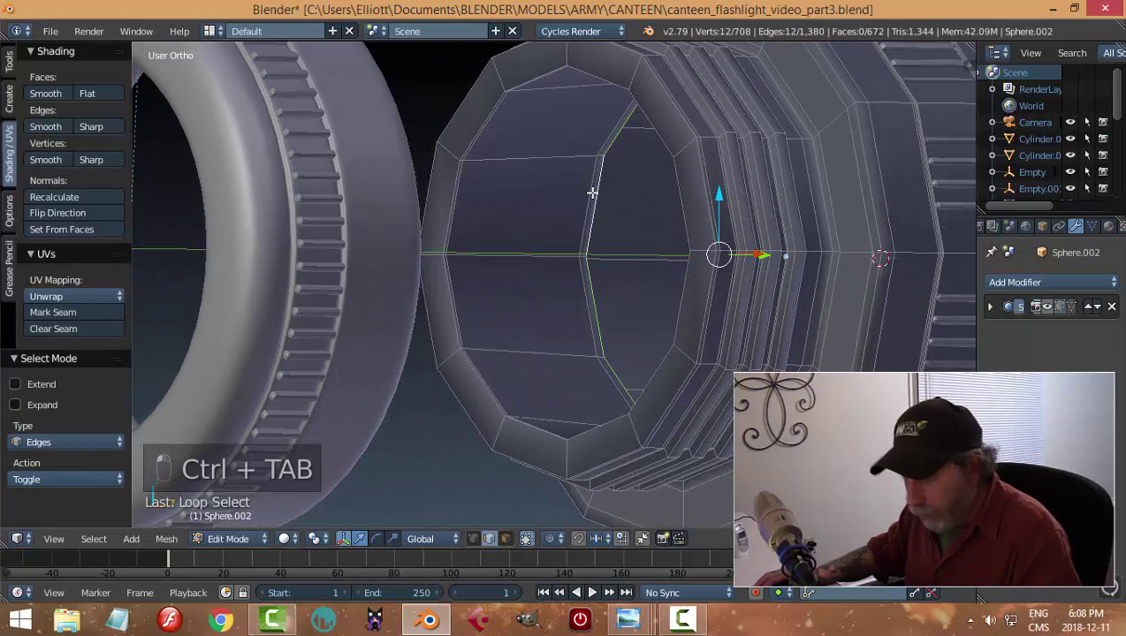
pyautogui.press('a')
pyautogui.keyDown('alt'); pyautogui.rightClick(558, 194); pyautogui.keyUp('alt')
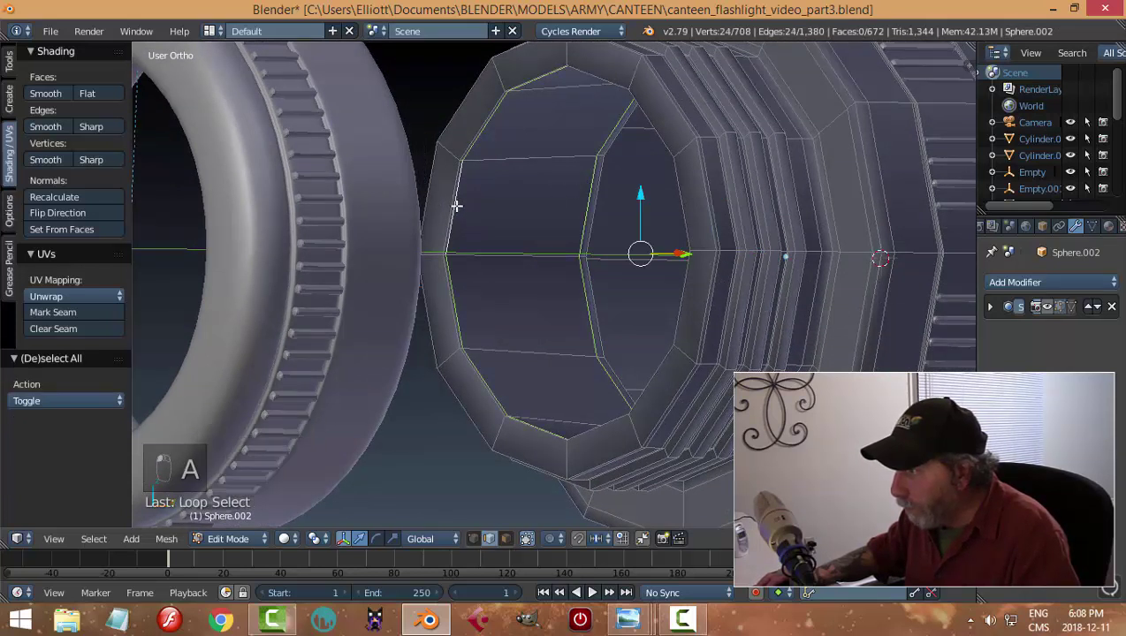
pyautogui.press('x')
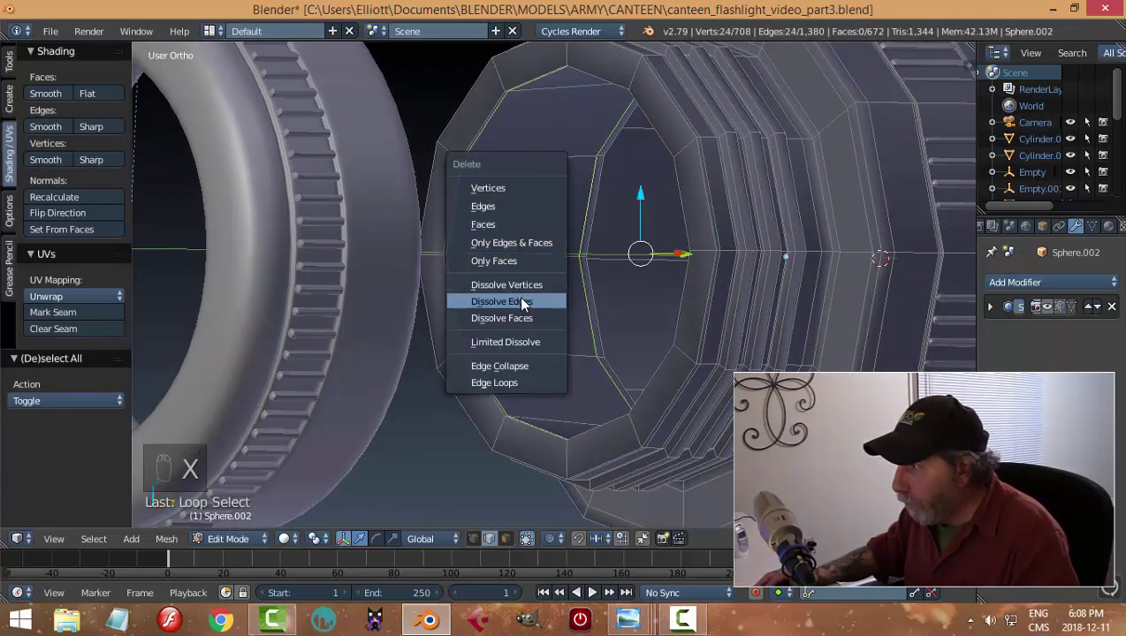
pyautogui.click(521, 300)
# Select the middle ring's inner wall face loop and scale it slightly outward, excluding the Y axis.
pyautogui.hotkey('ctrl', 'Tab')
pyautogui.click(508, 296)
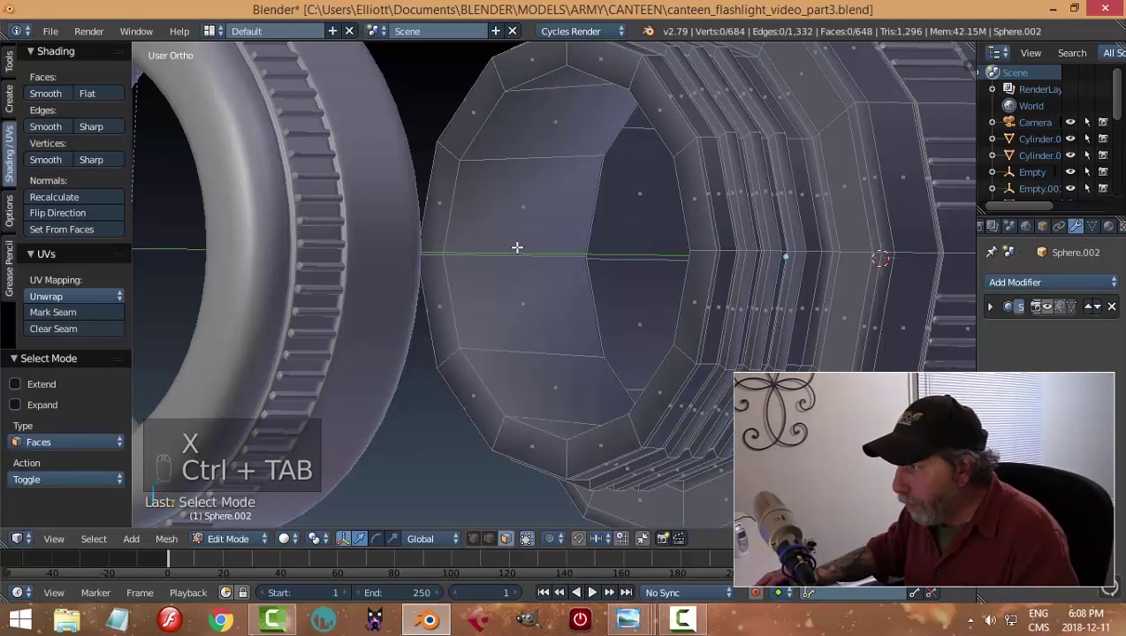
pyautogui.keyDown('alt'); pyautogui.rightClick(515, 251); pyautogui.keyUp('alt')
pyautogui.moveTo(515, 251); pyautogui.dragTo(566, 292, button='middle')
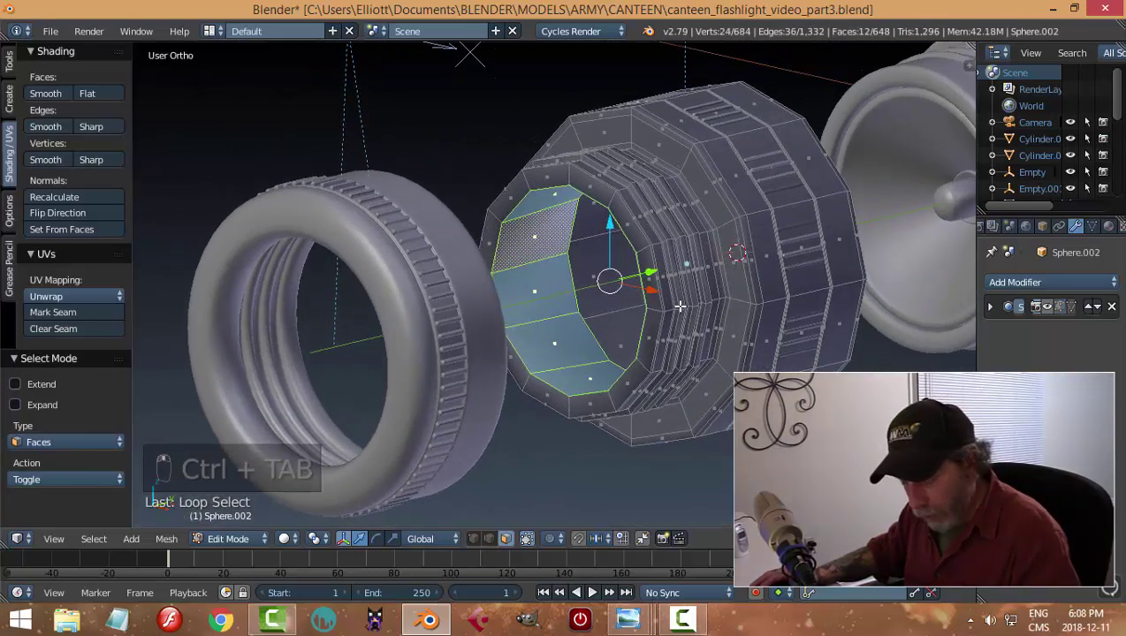
pyautogui.press('s')
pyautogui.hotkey('shift', 'y')
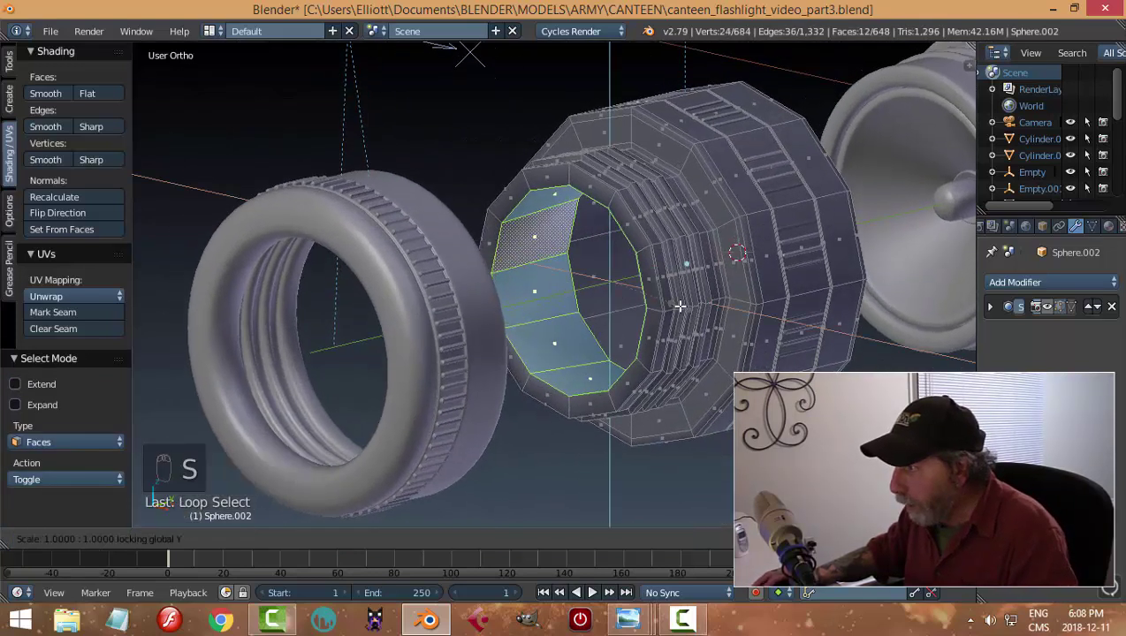
pyautogui.moveTo(681, 308)
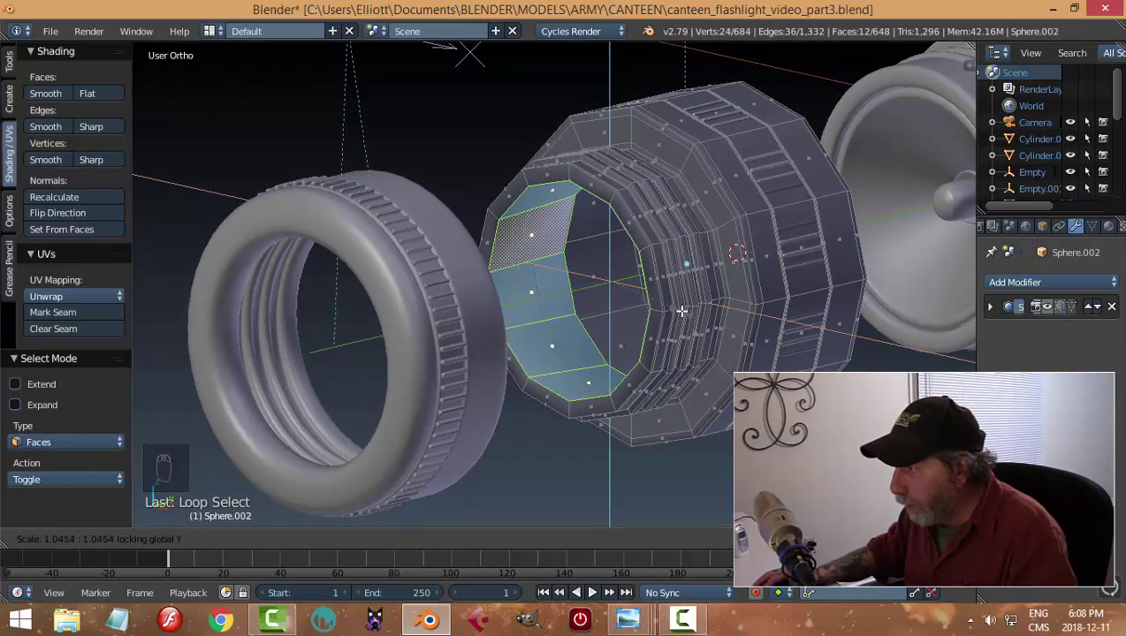
pyautogui.click(694, 307)
pyautogui.press('a')
# Return the middle ring to Object Mode and turn its subdivision modifier's viewport display back on.
pyautogui.press('Tab')
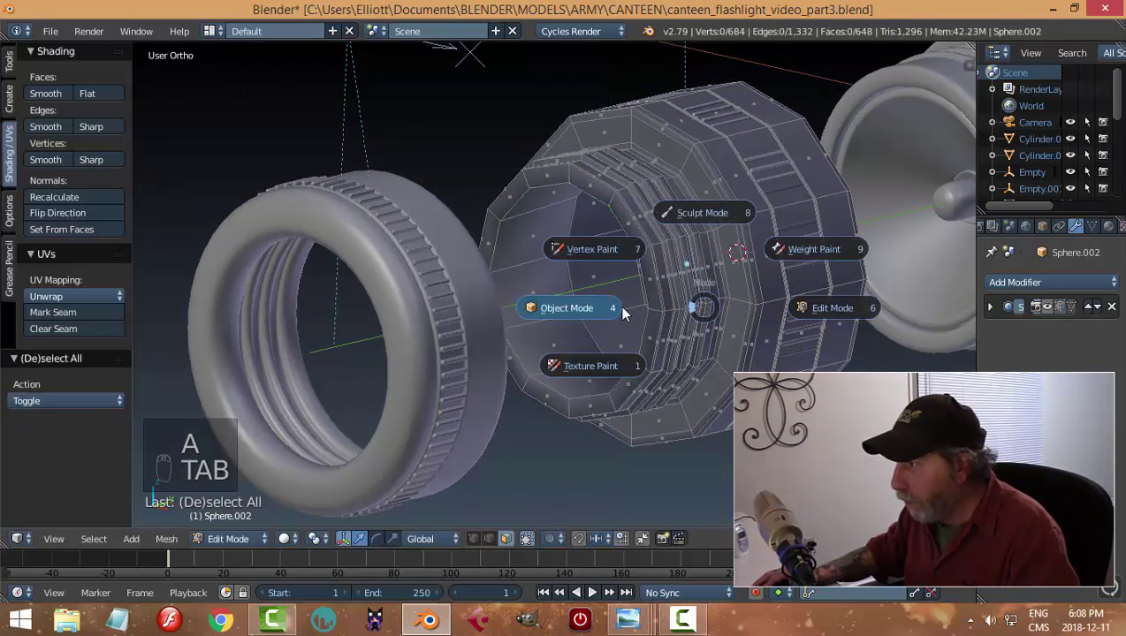
pyautogui.click(620, 305)
pyautogui.click(1048, 306)
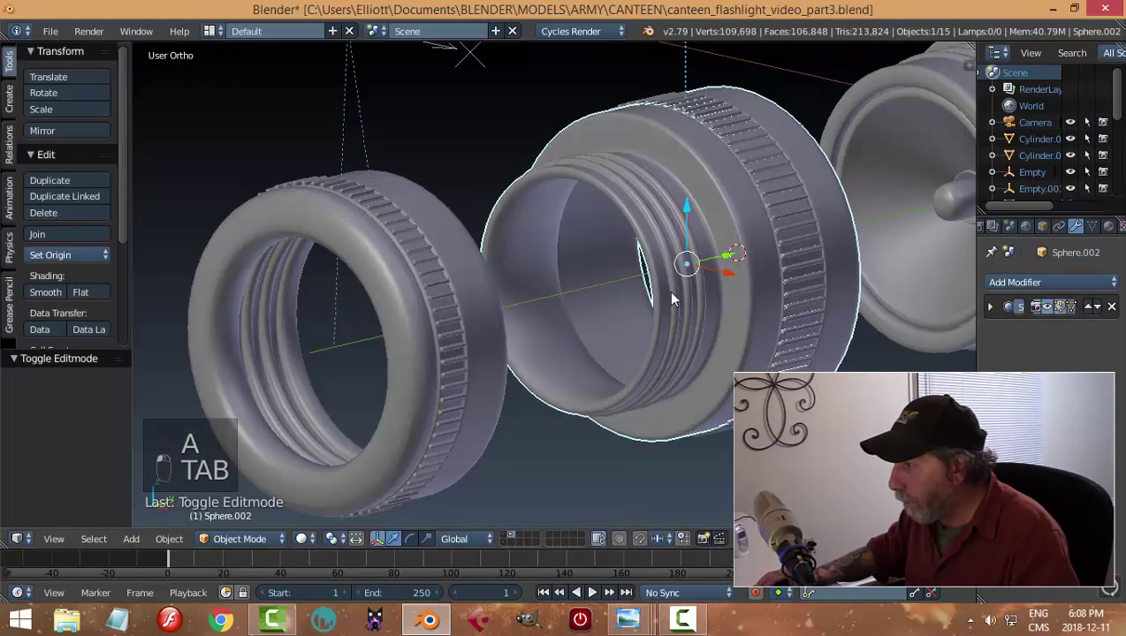
# Add a two-cut edge loop around the middle ring's inner wall and scale the loops apart along Y toward the wall's ends.
pyautogui.moveTo(667, 290); pyautogui.dragTo(534, 328, button='middle')
pyautogui.press('Tab')
pyautogui.click(829, 320)
pyautogui.hotkey('ctrl', 'r')
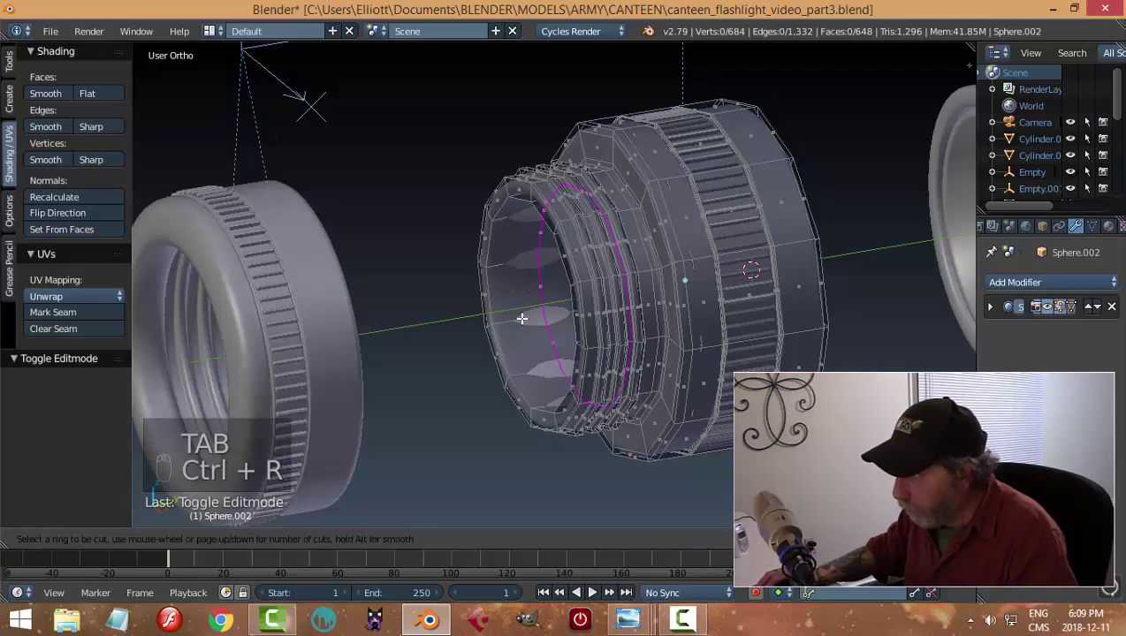
pyautogui.click(523, 318)
pyautogui.click(522, 318)
pyautogui.moveTo(601, 331); pyautogui.dragTo(625, 326, button='middle')
pyautogui.press('s')
pyautogui.press('y')
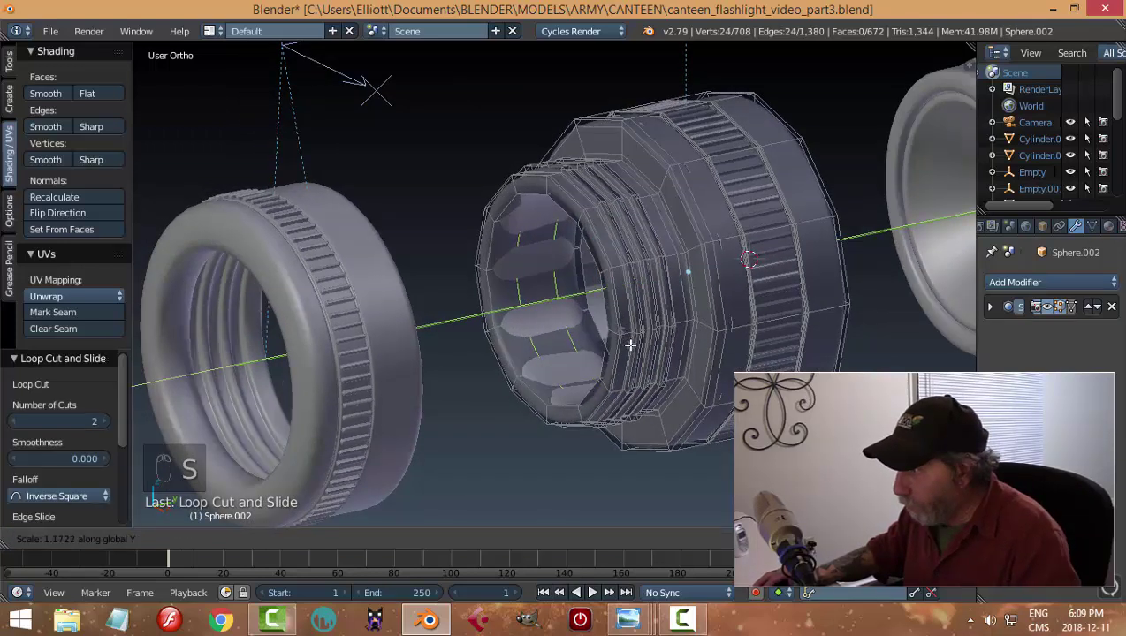
pyautogui.click(662, 393)
pyautogui.press('a')
pyautogui.press('Tab')
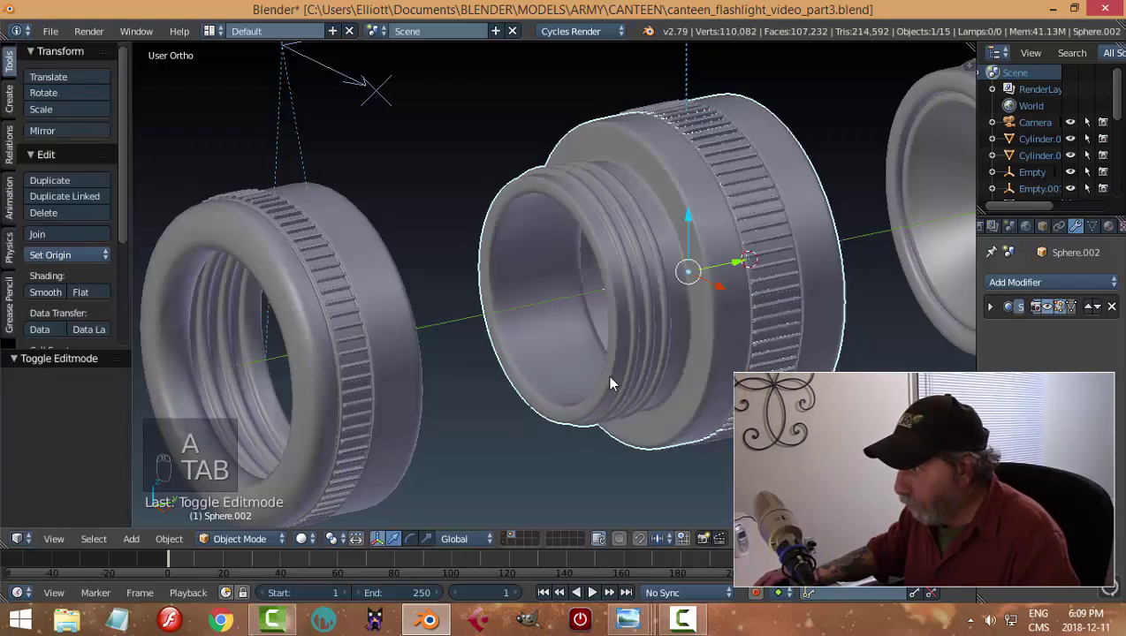
# Move the front ring's Empty about 2.314 along Y to fit the front ring back onto the middle ring.
pyautogui.moveTo(610, 378)
pyautogui.mouseDown(button='middle')
pyautogui.moveTo(647, 374)
pyautogui.moveTo(643, 362)
pyautogui.moveTo(619, 367)
pyautogui.mouseUp(button='middle')
pyautogui.scroll(-3, 618, 367)
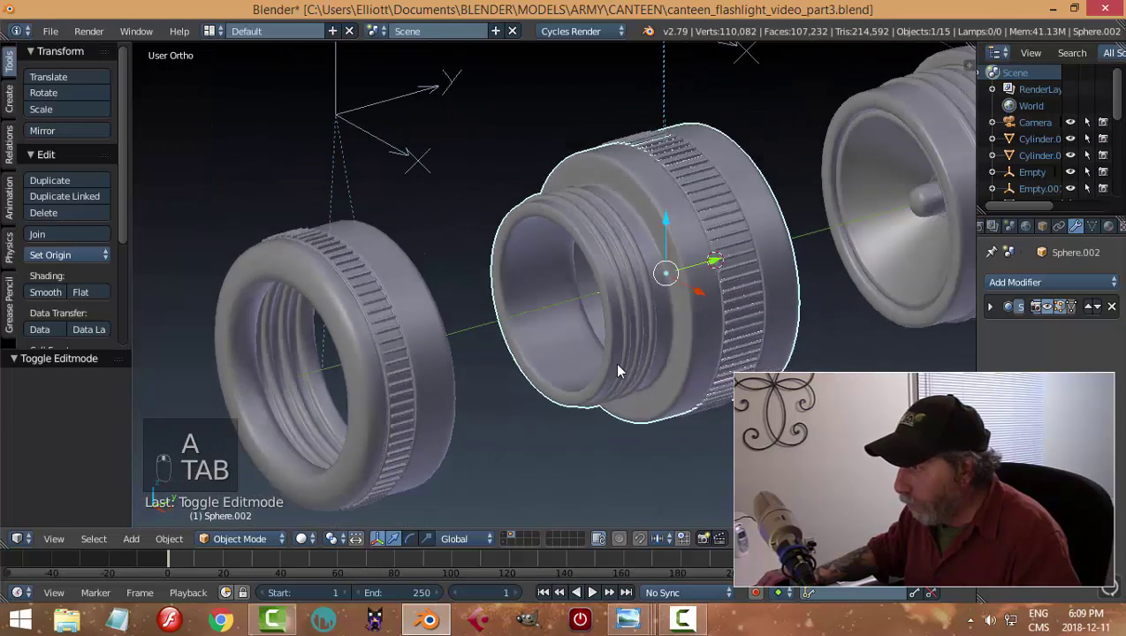
pyautogui.rightClick(475, 161)
pyautogui.press('g')
pyautogui.press('y')
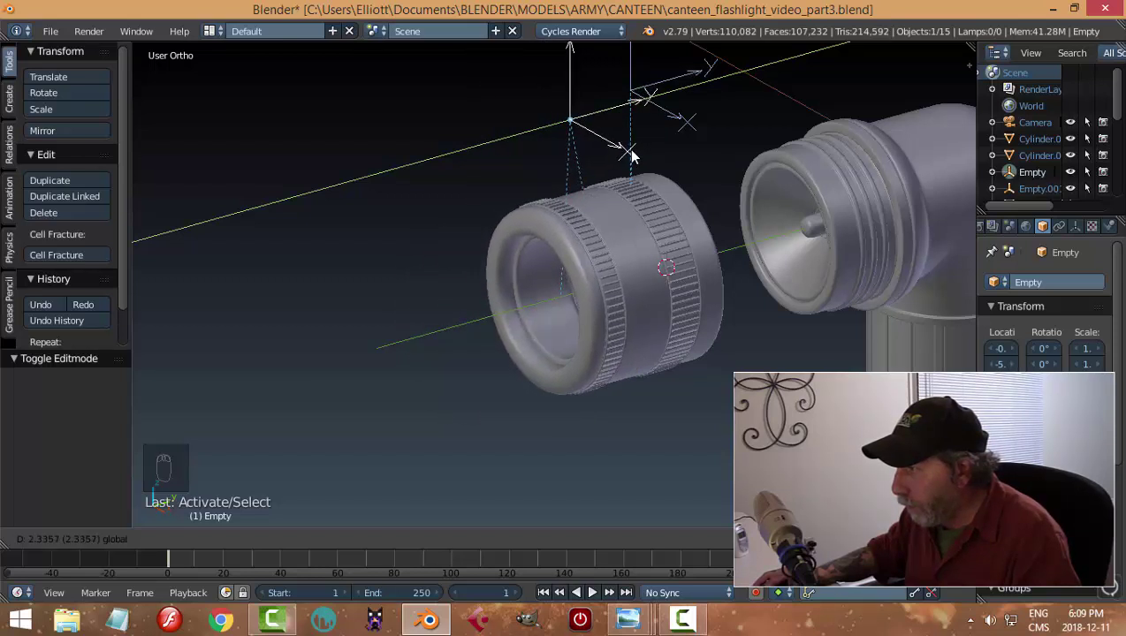
pyautogui.click(630, 155)
# Open the front ring in Edit Mode with face selection and select the face loop inside its front opening.
pyautogui.moveTo(545, 330); pyautogui.dragTo(558, 360, button='middle')
pyautogui.scroll(3, 542, 336)
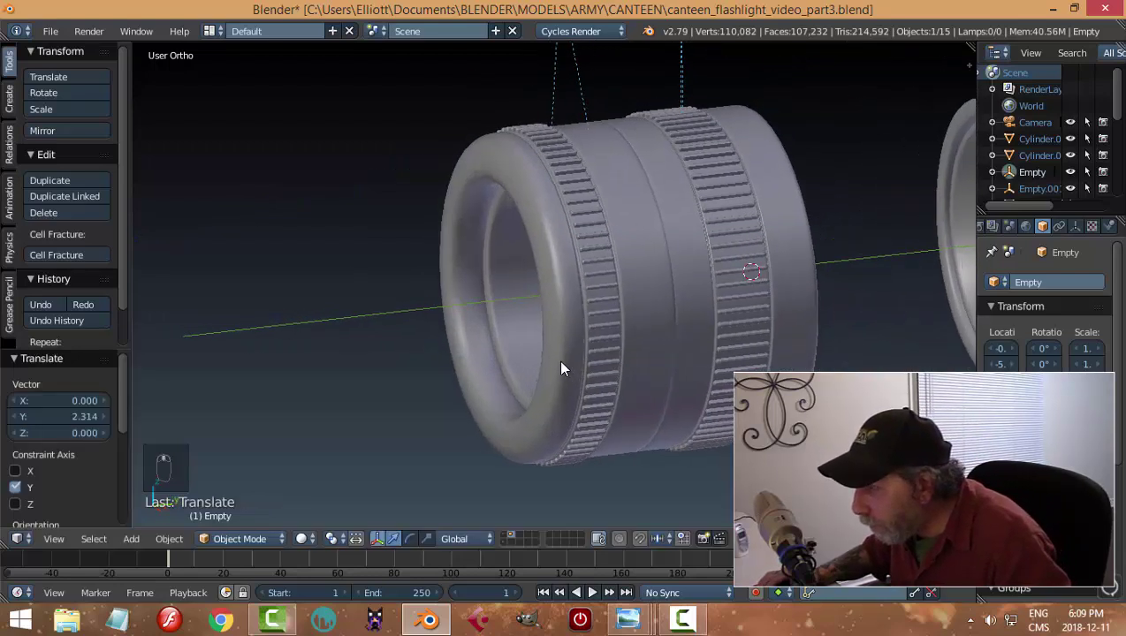
pyautogui.rightClick(478, 291)
pyautogui.press('Tab')
pyautogui.click(588, 297)
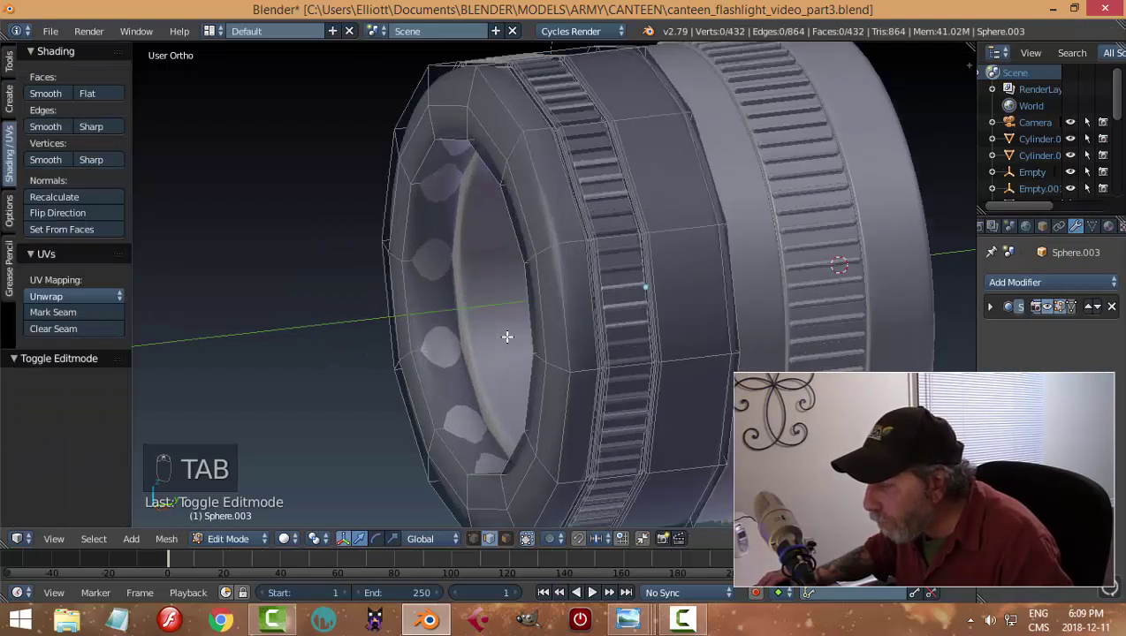
pyautogui.moveTo(552, 306); pyautogui.dragTo(521, 317, button='middle')
pyautogui.hotkey('ctrl', 'Tab')
pyautogui.click(535, 305)
pyautogui.keyDown('alt'); pyautogui.rightClick(472, 271); pyautogui.keyUp('alt')
# Examine the selected loop against the middle ring in wireframe shading, returning to solid shading.
pyautogui.press('z')
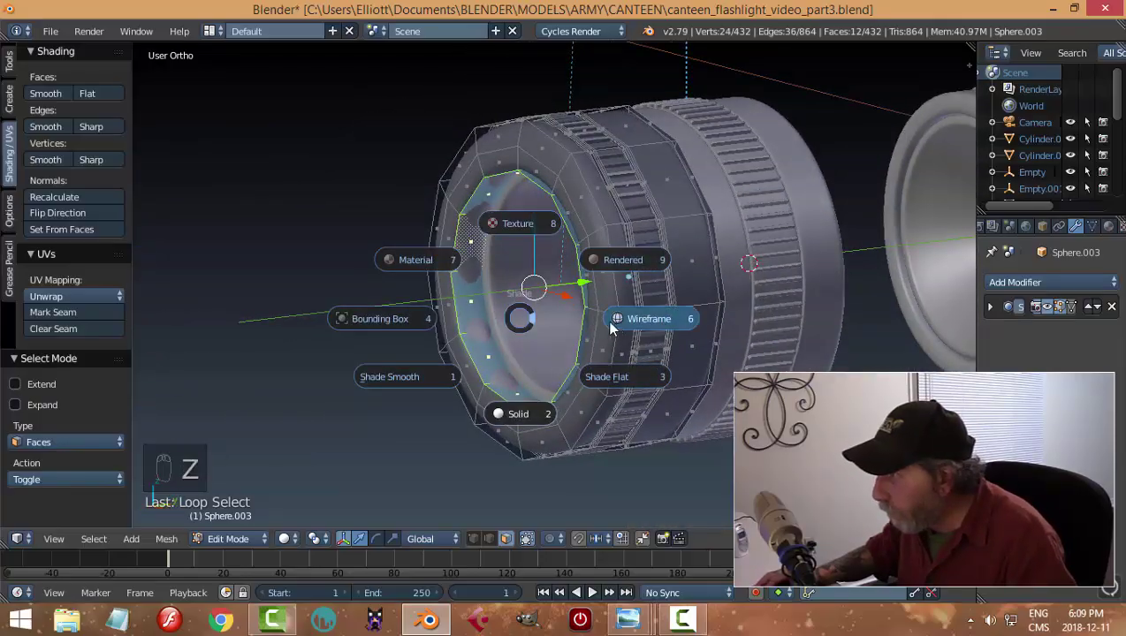
pyautogui.click(607, 321)
pyautogui.scroll(2, 597, 330)
pyautogui.moveTo(597, 331)
pyautogui.mouseDown(button='middle')
pyautogui.moveTo(527, 361)
pyautogui.moveTo(525, 399)
pyautogui.moveTo(538, 371)
pyautogui.mouseUp(button='middle')
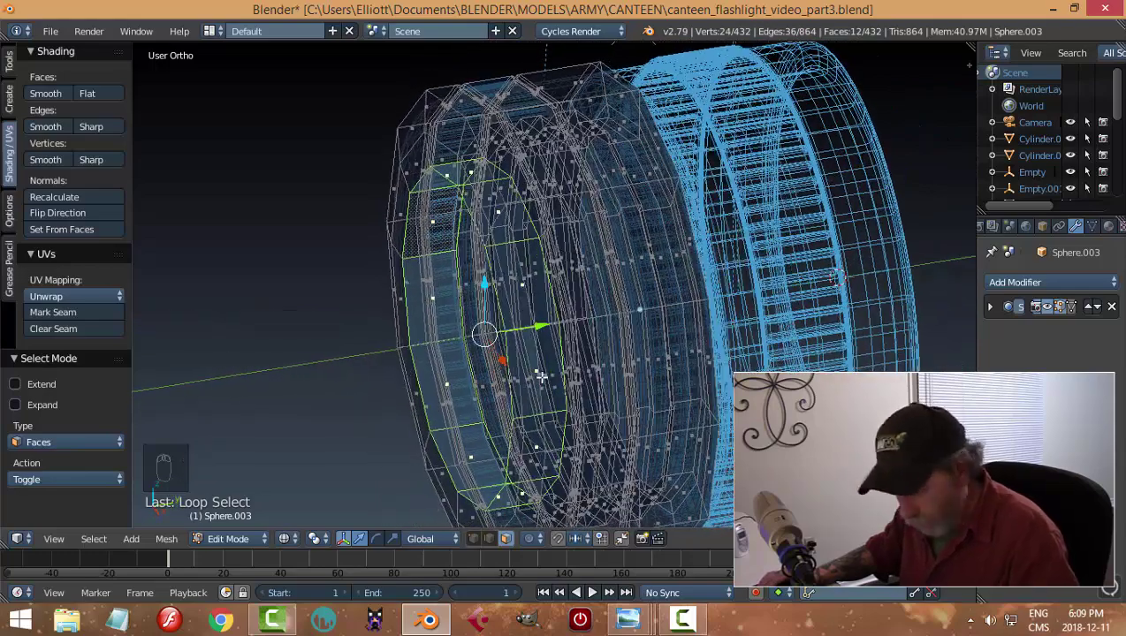
pyautogui.press('z')
pyautogui.click(544, 469)
# Scale the front opening's face loop slightly inward, excluding the Y axis, and return to Object Mode.
pyautogui.moveTo(543, 469); pyautogui.dragTo(575, 380, button='middle')
pyautogui.scroll(2, 646, 355)
pyautogui.press('s')
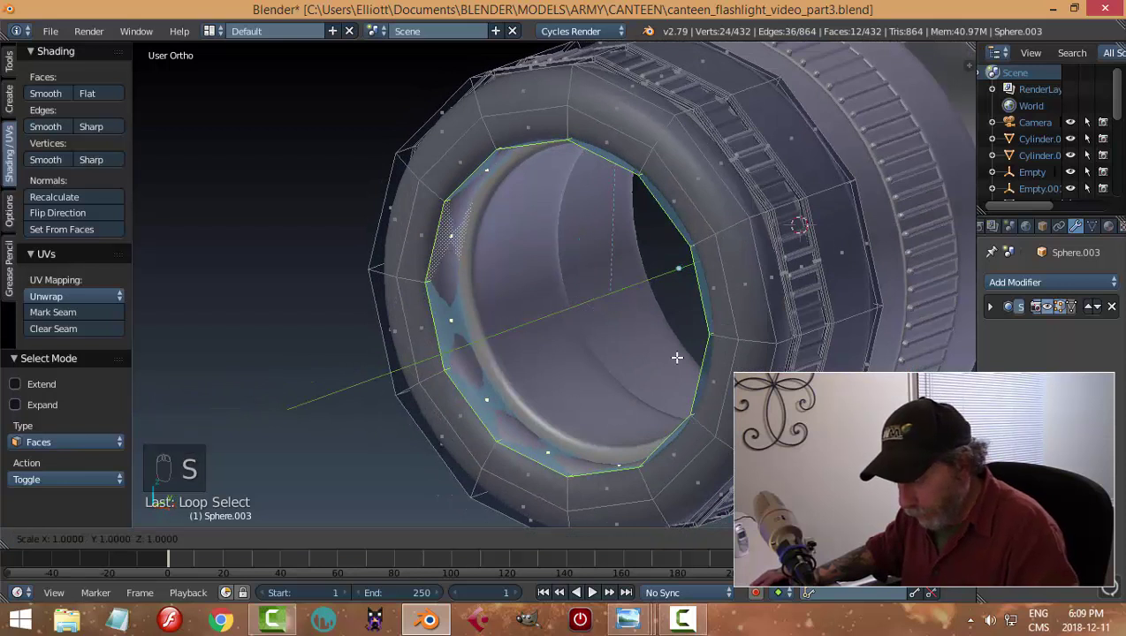
pyautogui.hotkey('shift', 'y')
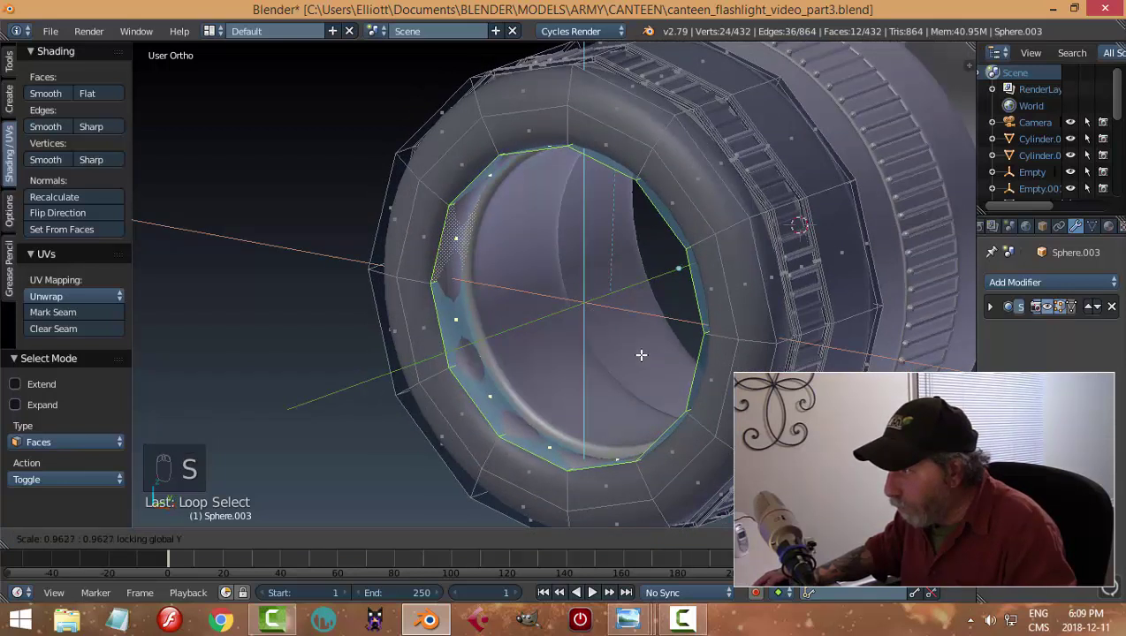
pyautogui.click(614, 352)
pyautogui.press('a')
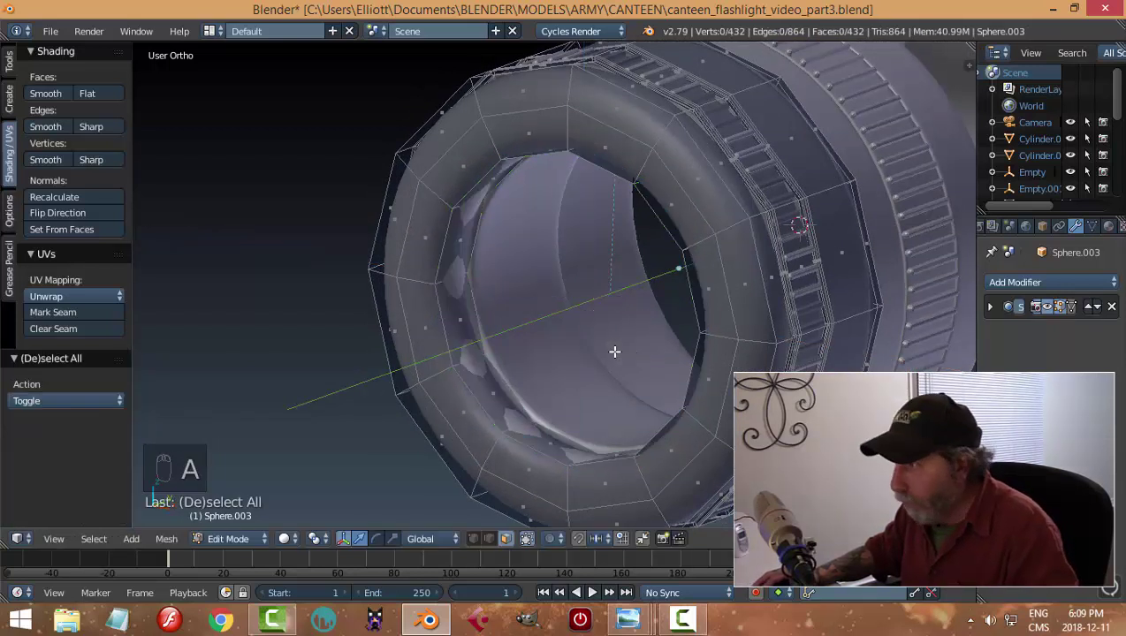
pyautogui.press('Tab')
pyautogui.press('a')
pyautogui.moveTo(556, 327); pyautogui.dragTo(534, 356, button='middle')
# Add two unslid loop cuts around the inner wall of the front ring's opening and return to Object Mode.
pyautogui.rightClick(542, 228)
pyautogui.press('Tab')
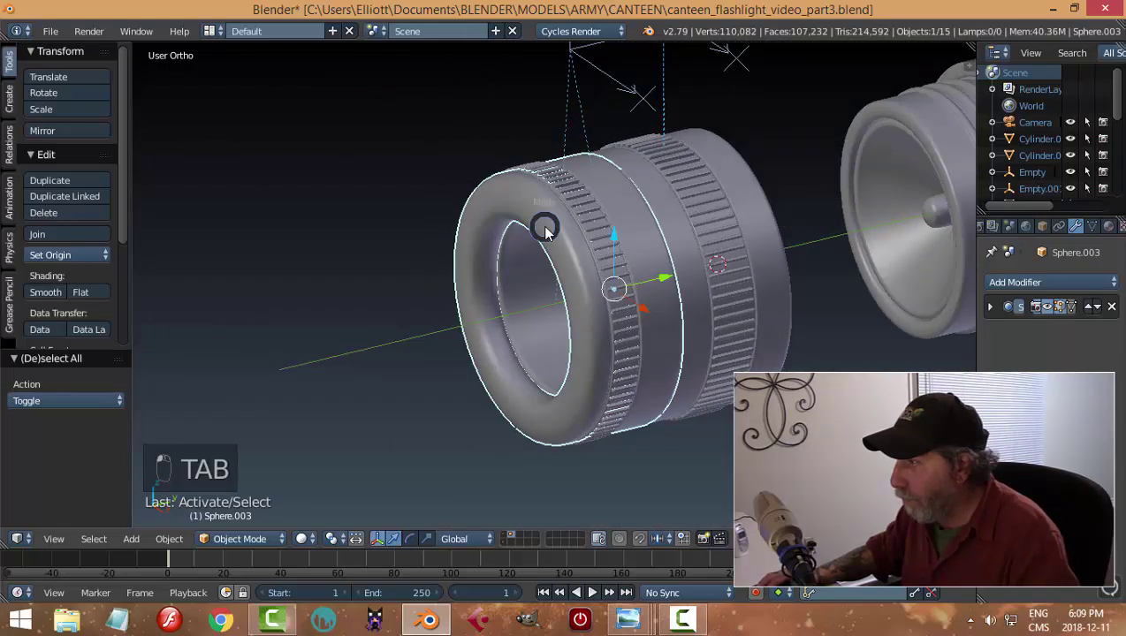
pyautogui.scroll(2, 527, 287)
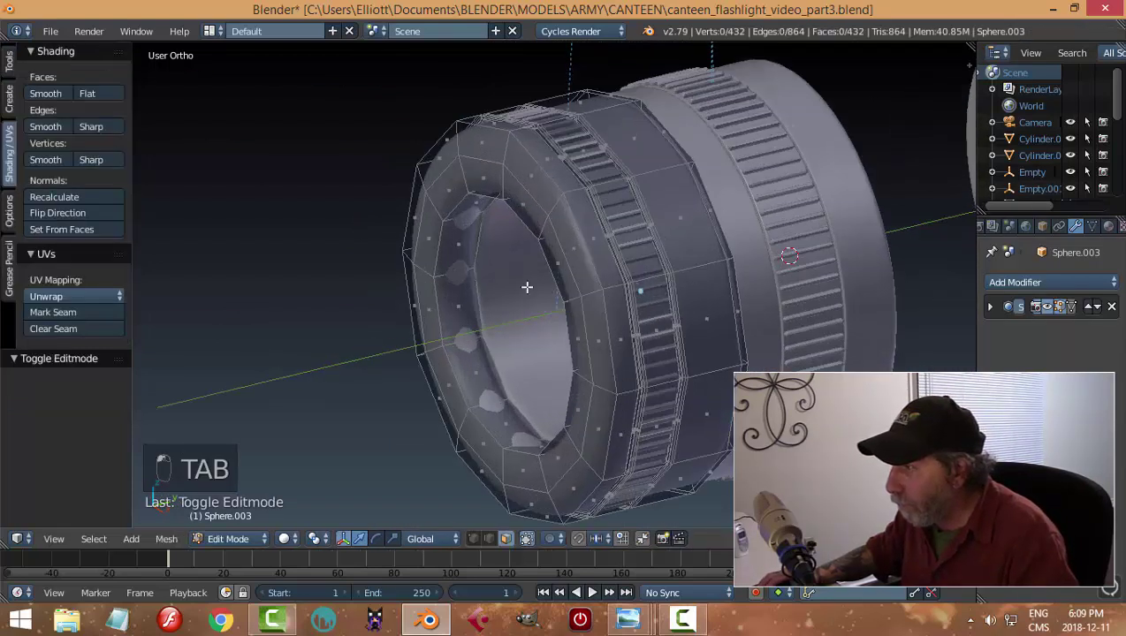
pyautogui.hotkey('ctrl', 'r')
pyautogui.click(449, 276)
pyautogui.rightClick(449, 276)
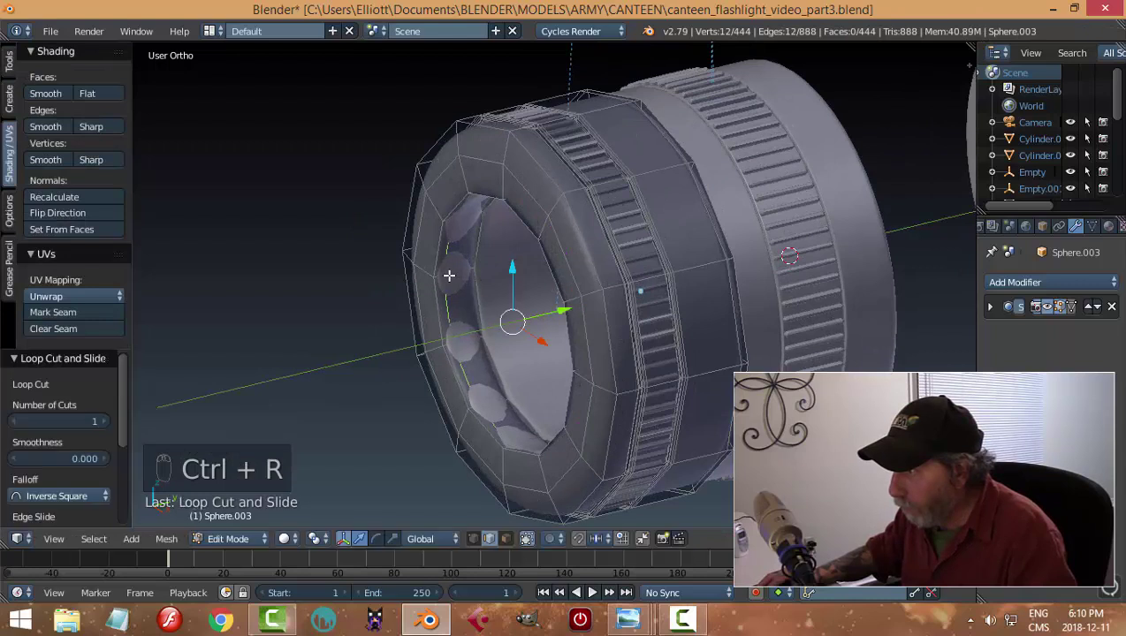
pyautogui.hotkey('ctrl', 'r')
pyautogui.click(469, 274)
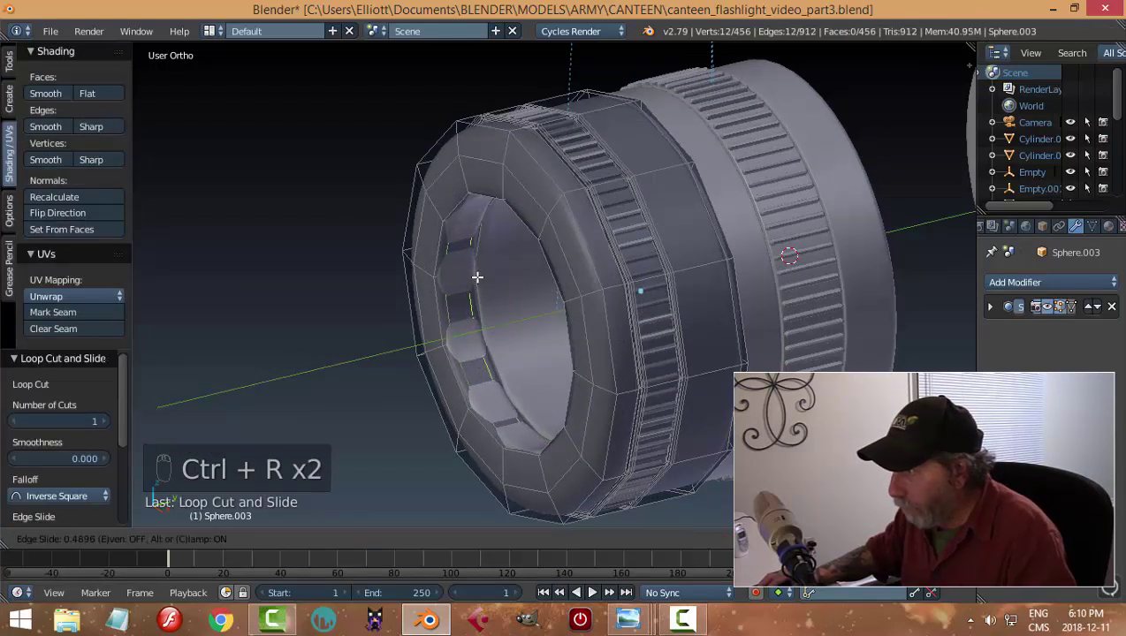
pyautogui.rightClick(477, 276)
pyautogui.press('a')
pyautogui.press('Tab')
pyautogui.click(469, 280)
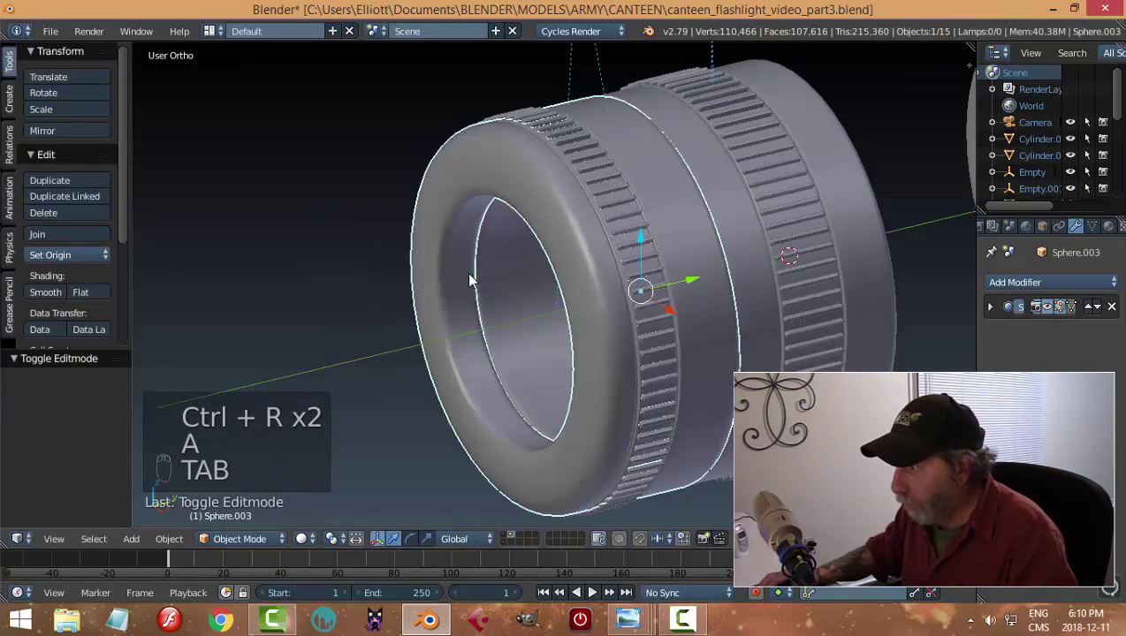
# Select both rings' Empties and move them about 2.477 along Y to seat the rings on the flashlight head.
pyautogui.scroll(-5, 469, 280)
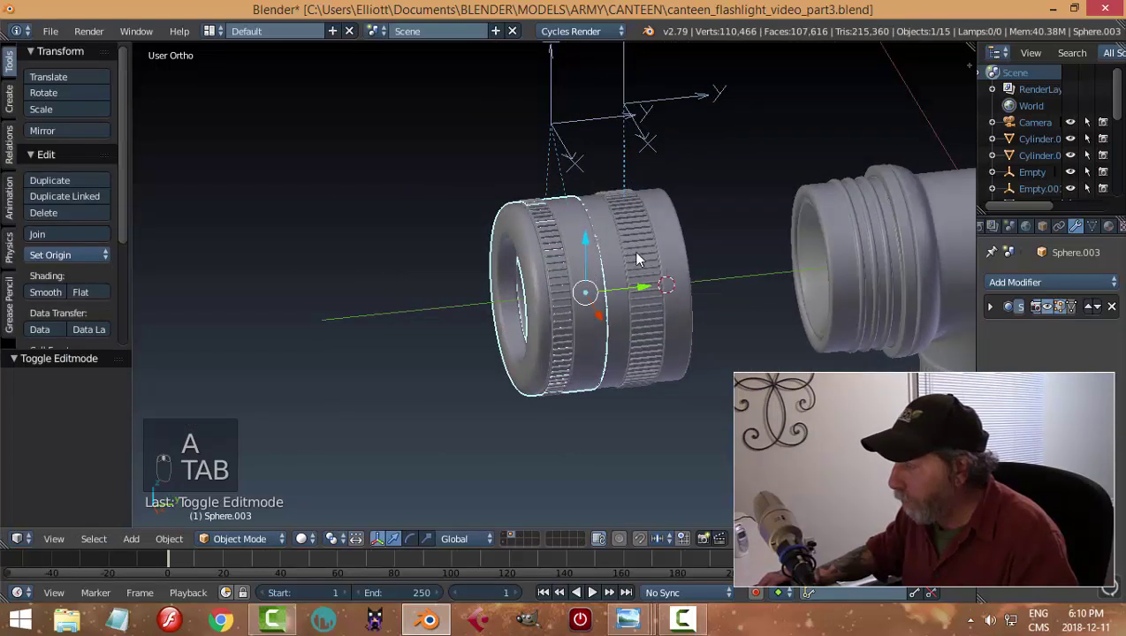
pyautogui.rightClick(582, 122)
pyautogui.keyDown('shift'); pyautogui.rightClick(698, 107); pyautogui.keyUp('shift')
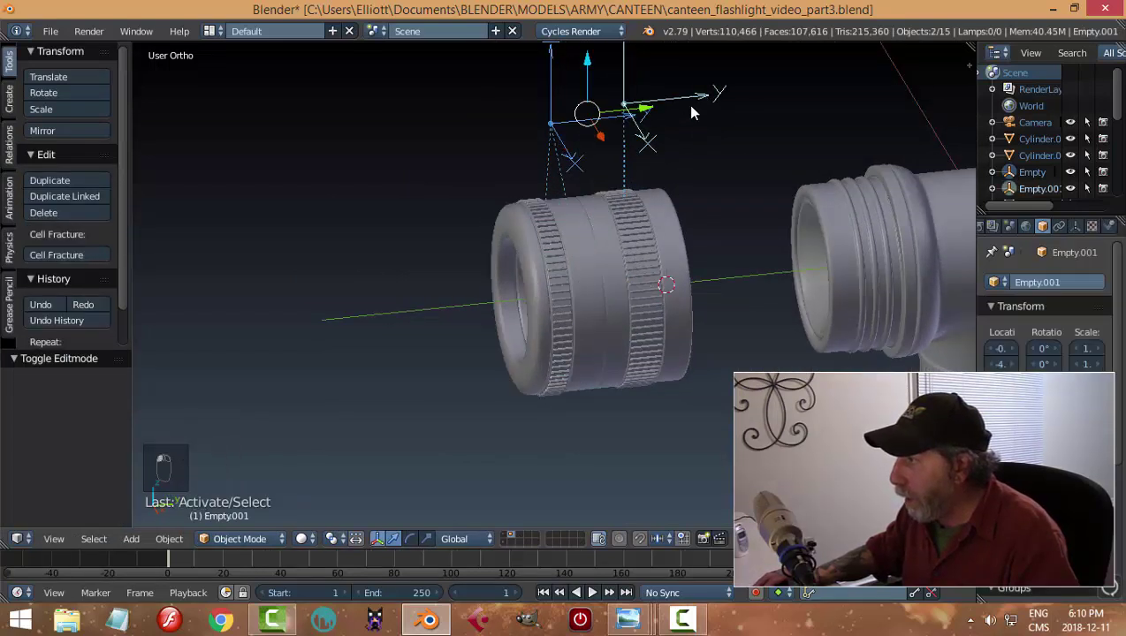
pyautogui.press('g')
pyautogui.press('y')
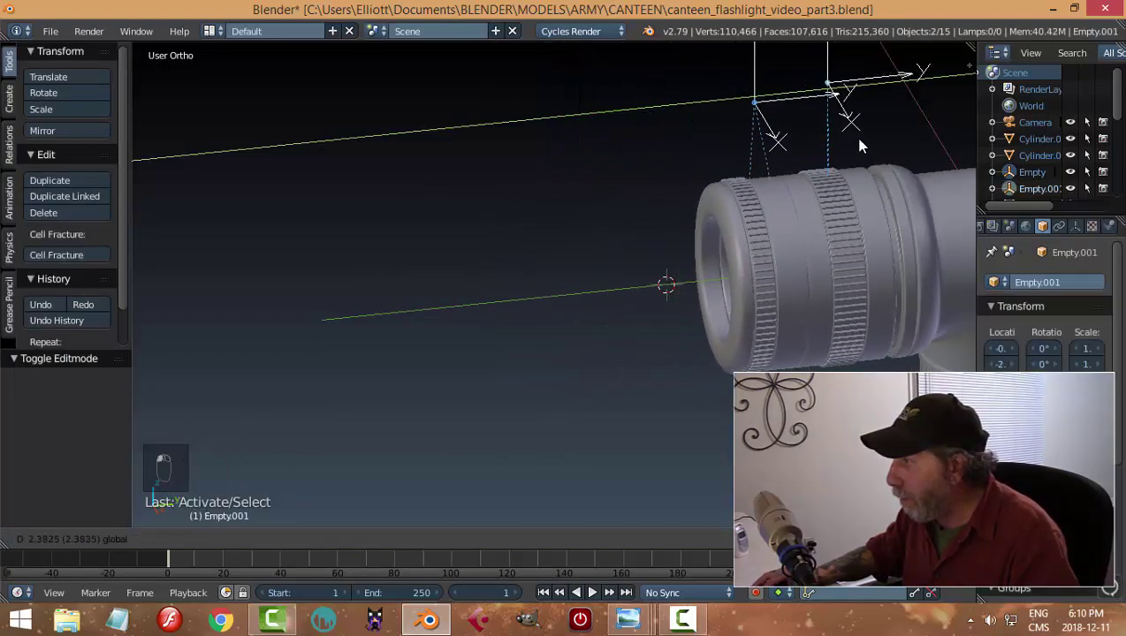
pyautogui.click(861, 142)
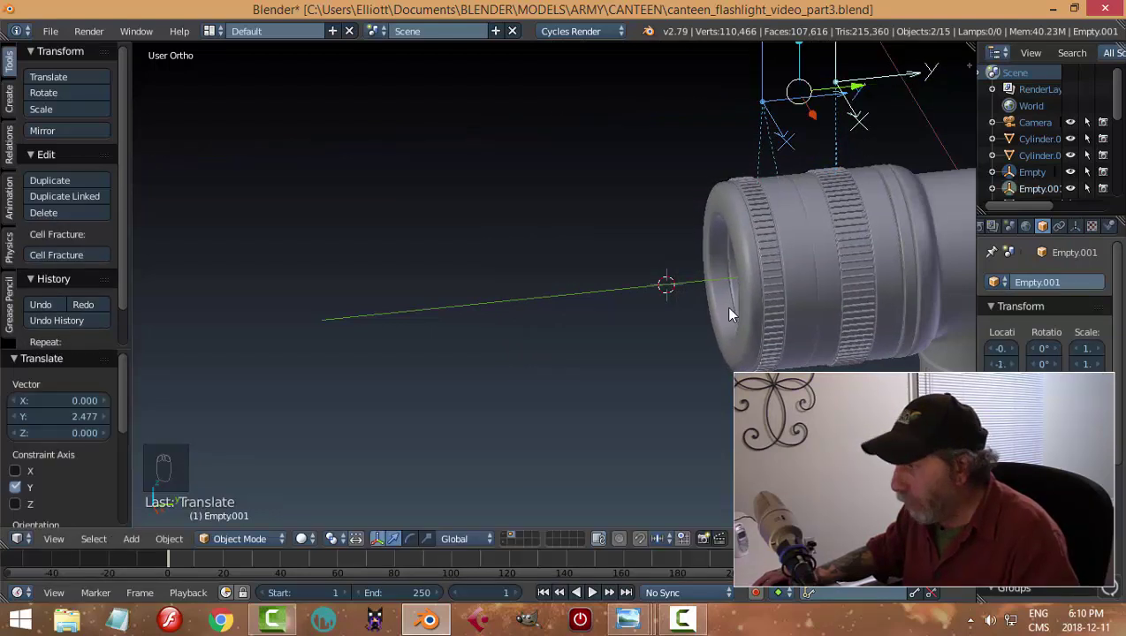
pyautogui.press('a')
# Move both rings' Empties about -2.743 along Y to separate the joined rings from the flashlight head.
pyautogui.moveTo(697, 358); pyautogui.dragTo(720, 361, button='middle')
pyautogui.scroll(5, 701, 354)
pyautogui.keyDown('shift'); pyautogui.moveTo(750, 292); pyautogui.dragTo(727, 439, button='middle'); pyautogui.keyUp('shift')
pyautogui.scroll(3, 559, 411)
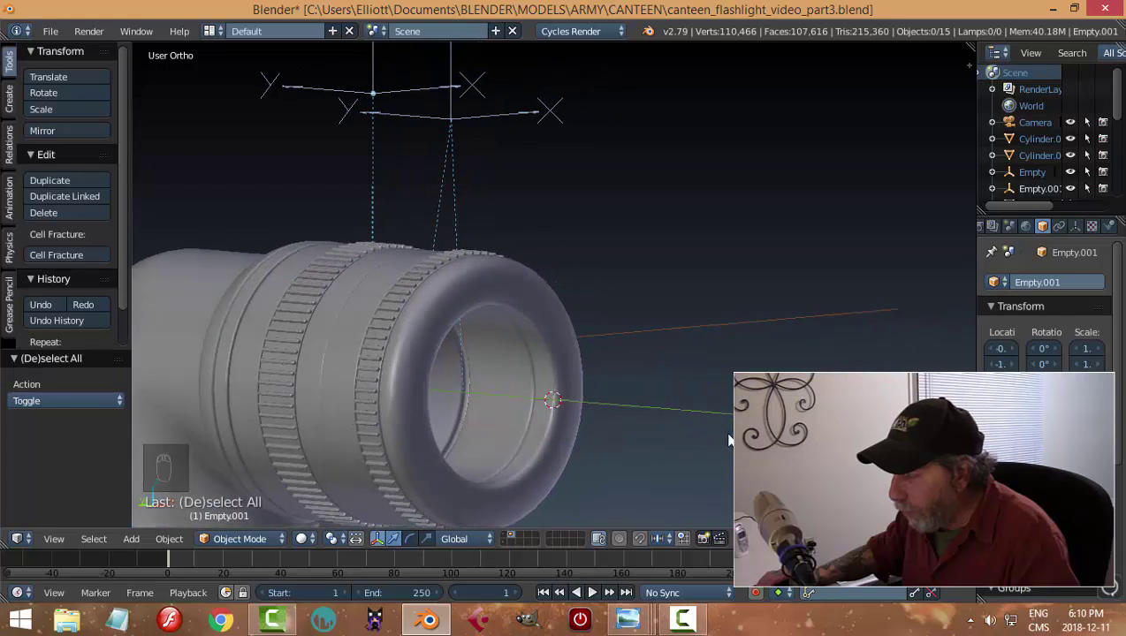
pyautogui.moveTo(604, 418); pyautogui.dragTo(528, 278, button='middle')
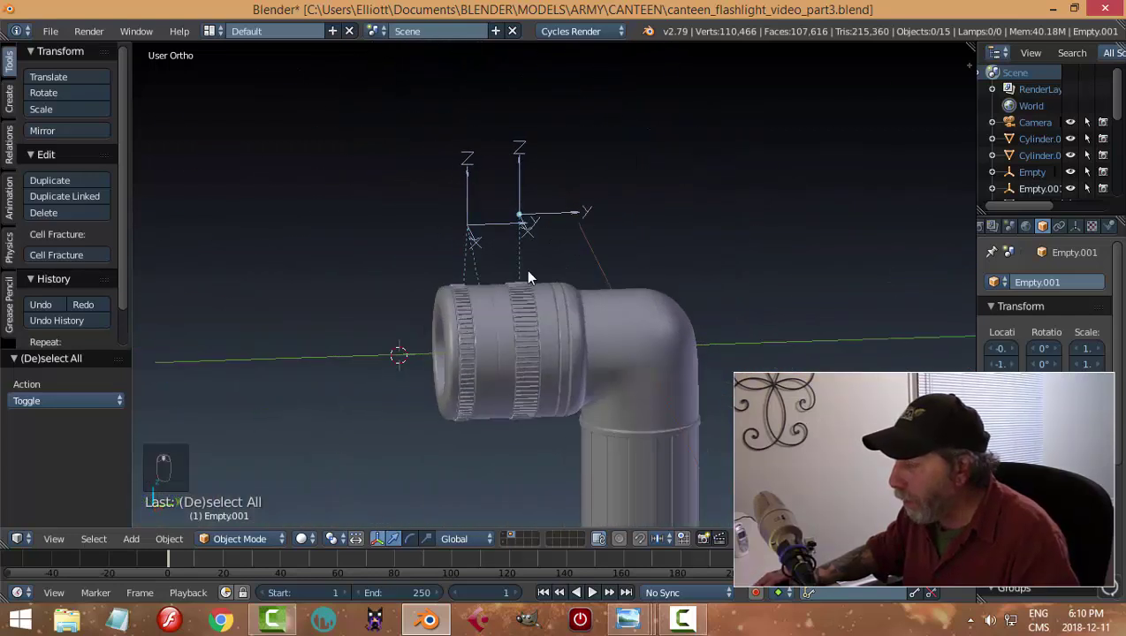
pyautogui.keyDown('shift'); pyautogui.rightClick(570, 216); pyautogui.keyUp('shift')
pyautogui.moveTo(557, 226); pyautogui.dragTo(367, 222)
pyautogui.moveTo(493, 291); pyautogui.dragTo(513, 391, button='middle')
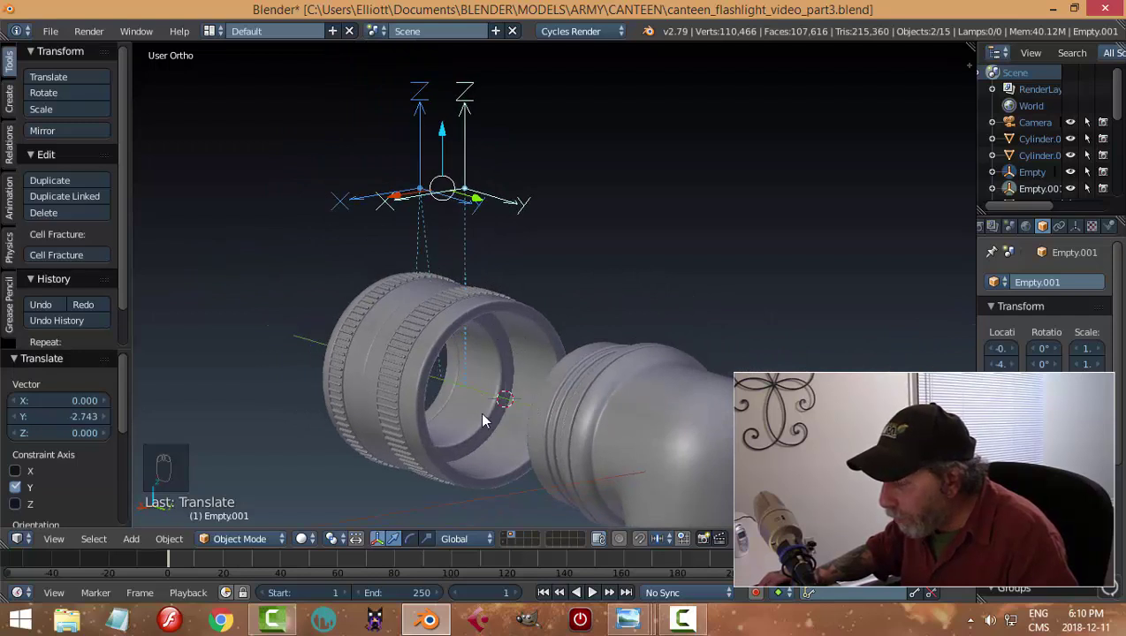
# Duplicate the edge loop at the flashlight head's front rim, separate it into its own object, and return to Object Mode.
pyautogui.moveTo(517, 422); pyautogui.dragTo(495, 434, button='middle')
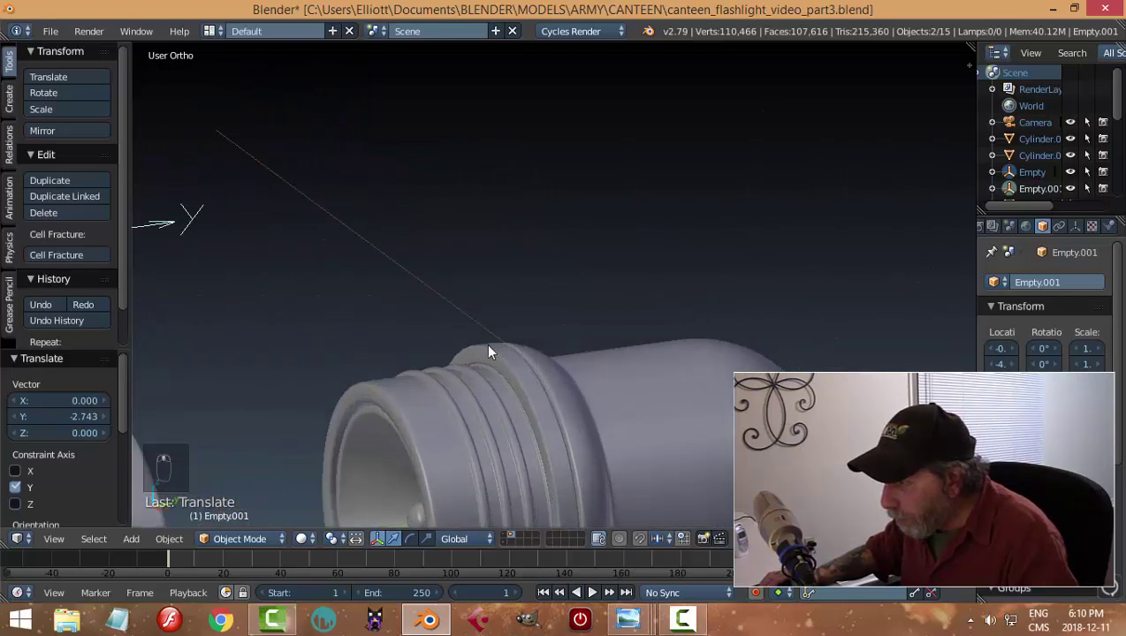
pyautogui.moveTo(488, 352); pyautogui.dragTo(402, 301, button='middle')
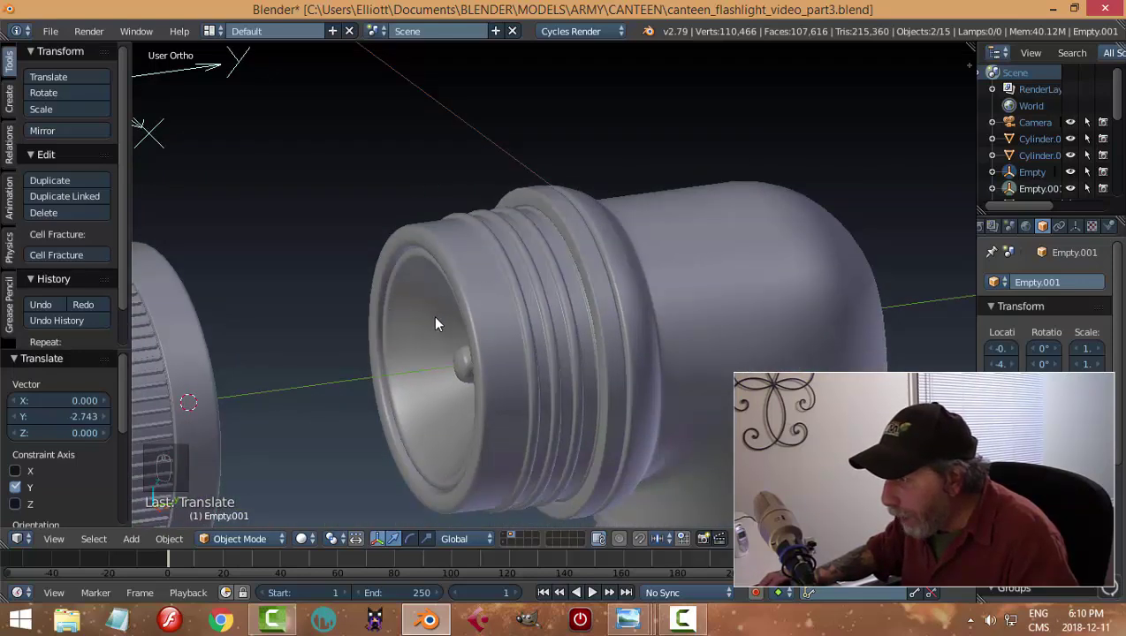
pyautogui.moveTo(459, 339); pyautogui.dragTo(608, 326, button='middle')
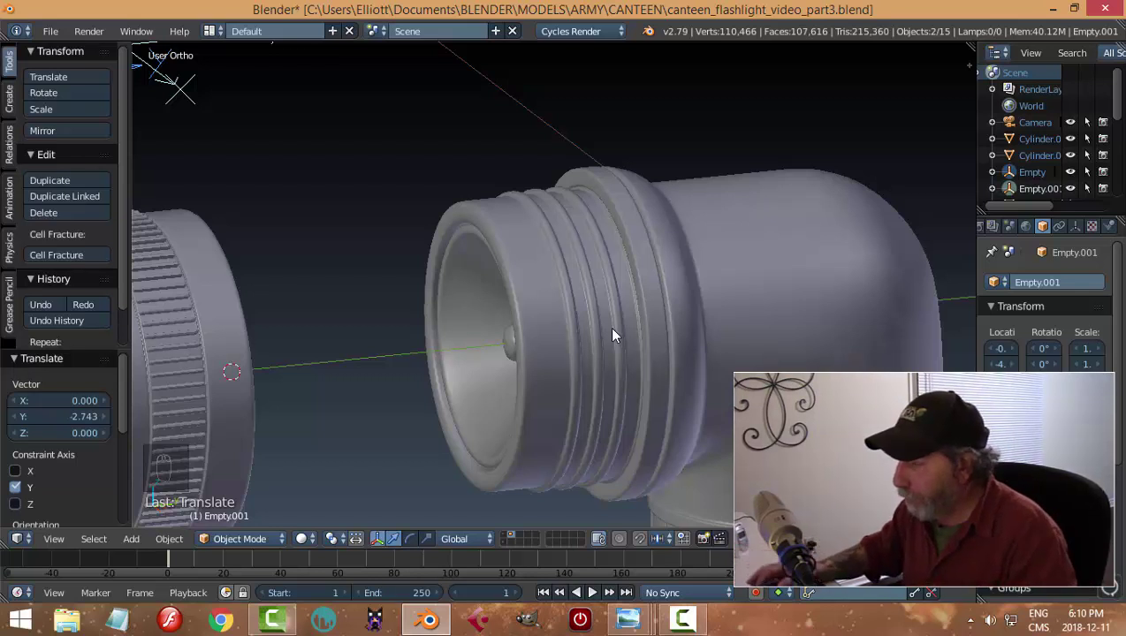
pyautogui.rightClick(503, 232)
pyautogui.press('Tab')
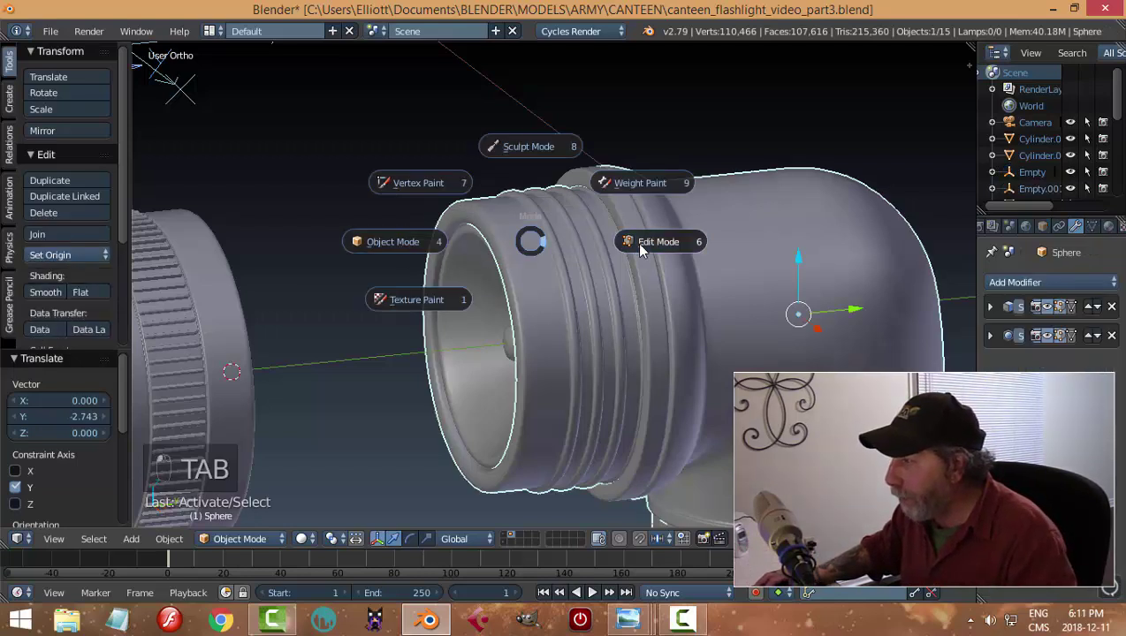
pyautogui.click(638, 247)
pyautogui.scroll(3, 529, 270)
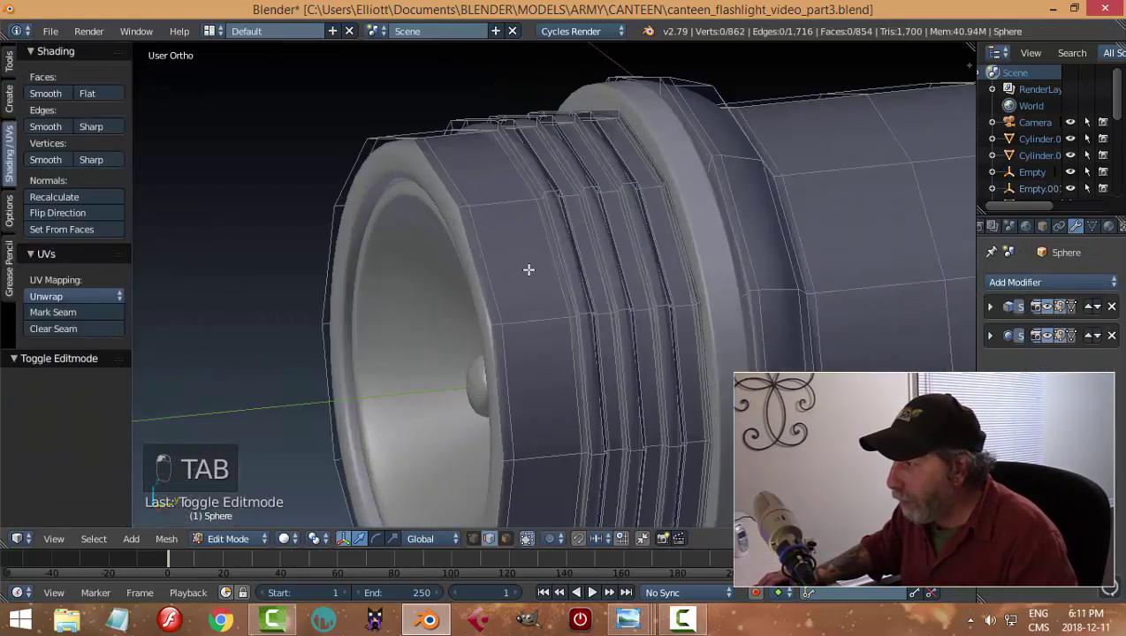
pyautogui.keyDown('alt'); pyautogui.rightClick(444, 183); pyautogui.keyUp('alt')
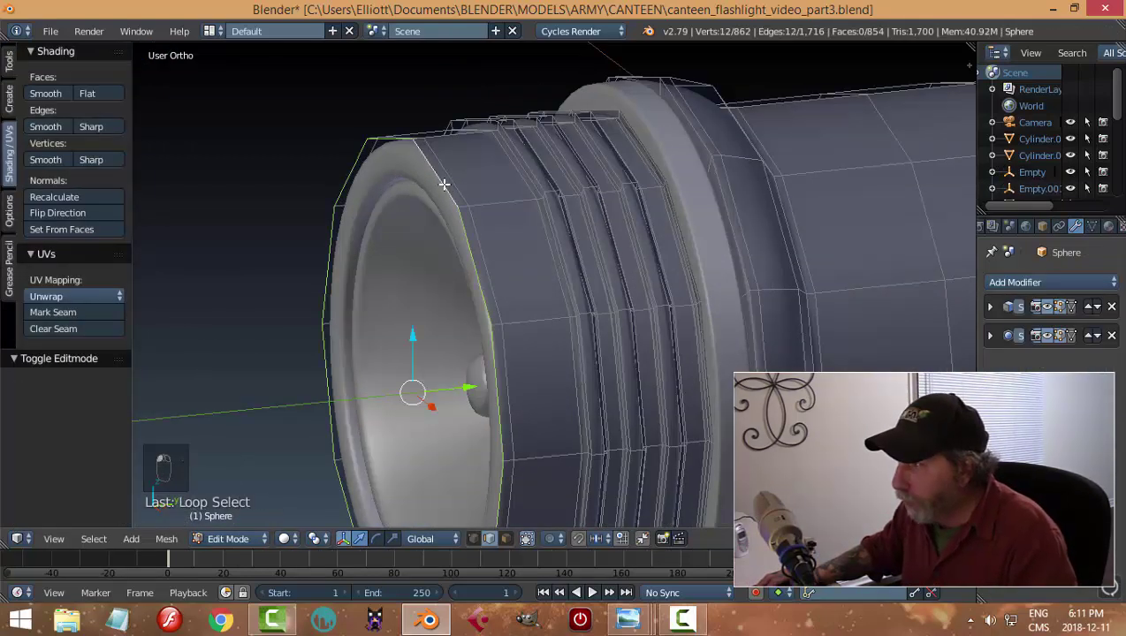
pyautogui.hotkey('shift', 'd')
pyautogui.press('p')
pyautogui.click(512, 265)
pyautogui.press('Tab')
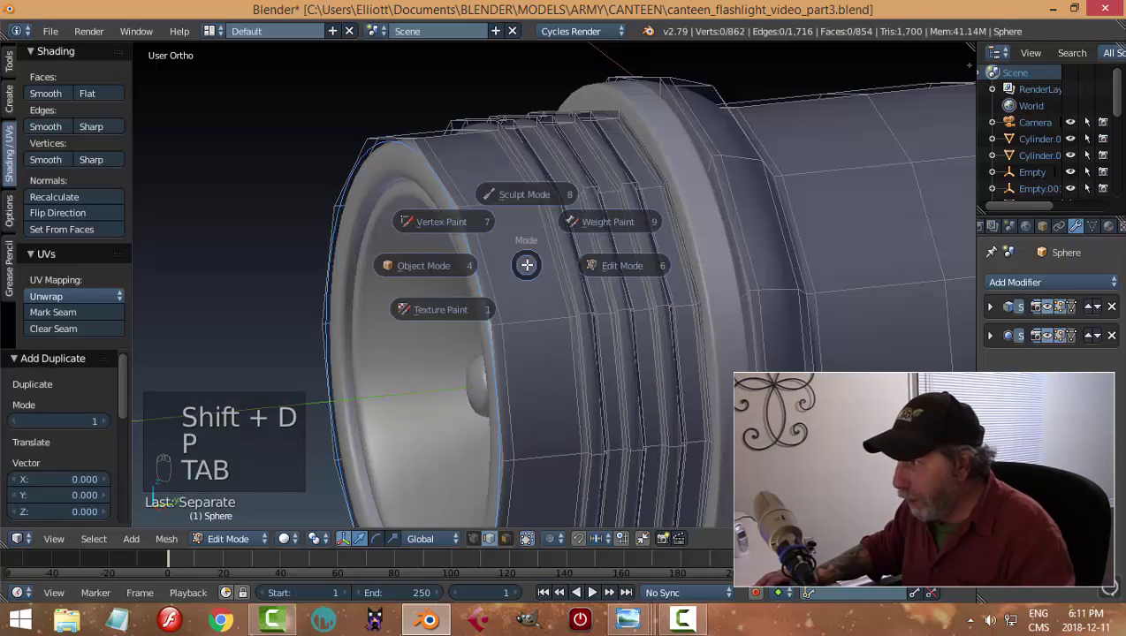
pyautogui.click(388, 261)
# Remove the Solidify modifier from the separated rim loop and set its origin to its geometry.
pyautogui.rightClick(447, 204)
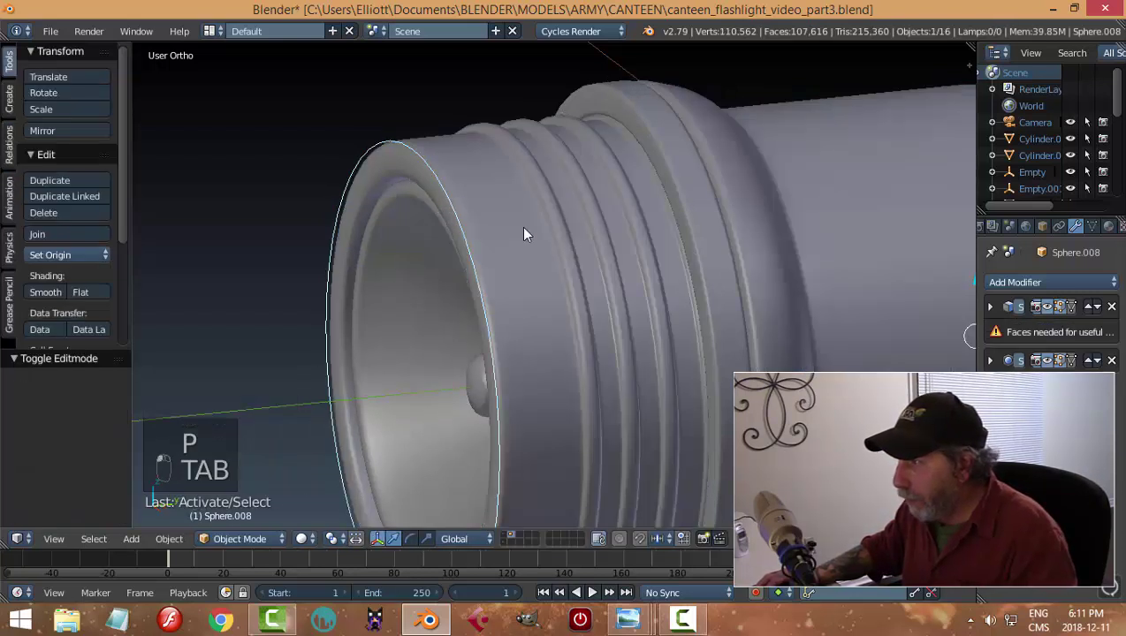
pyautogui.click(1111, 306)
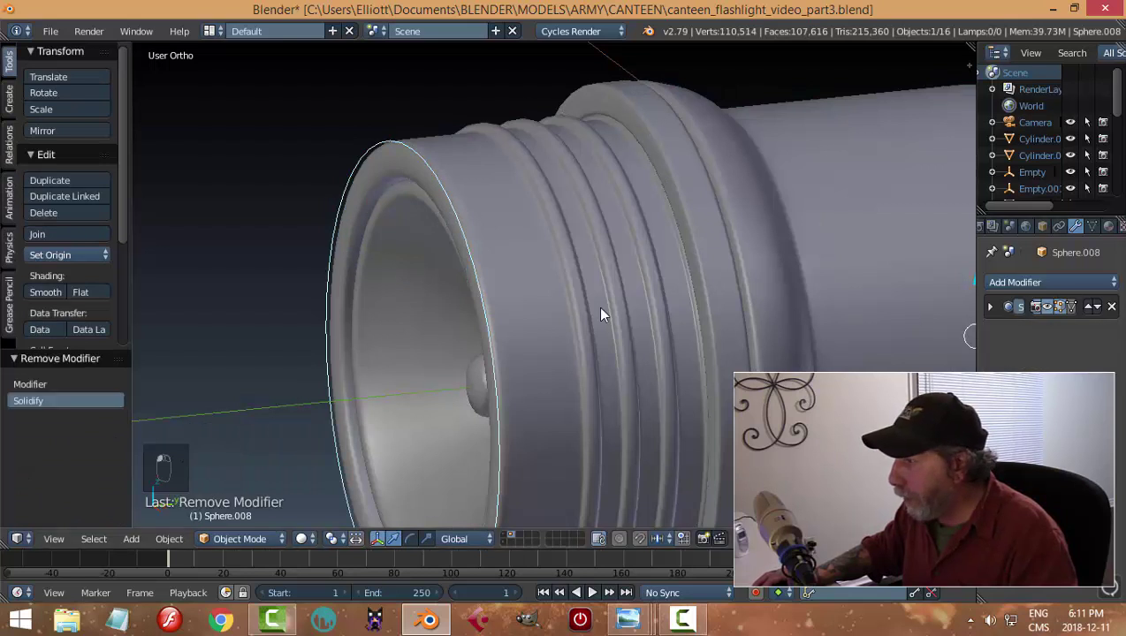
pyautogui.click(47, 256)
pyautogui.click(64, 286)
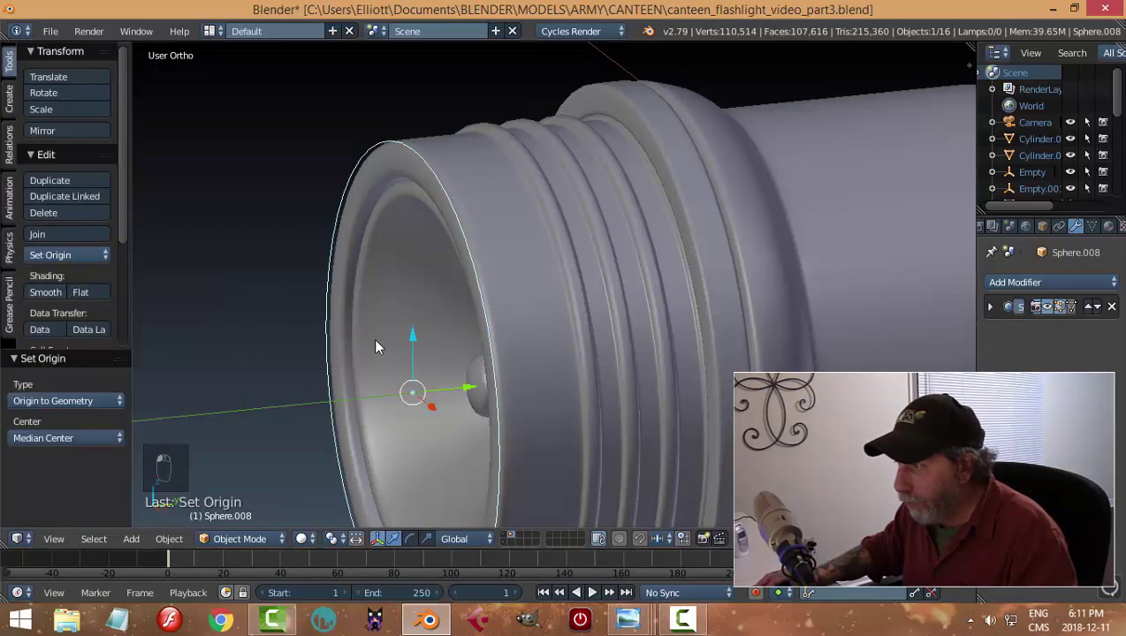
# Move the rim loop about -0.129 along Y in front of the head and snap the 3D cursor to it.
pyautogui.moveTo(471, 392); pyautogui.dragTo(446, 395)
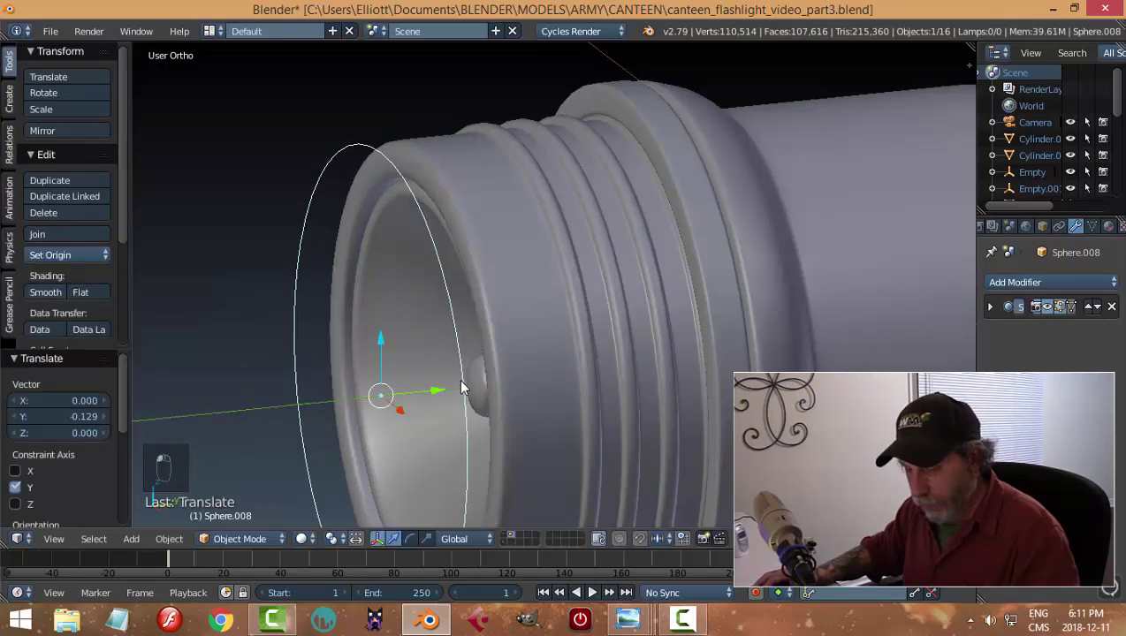
pyautogui.hotkey('shift', 's')
pyautogui.click(462, 455)
# Scale the loop down to about 0.891, move it back along Y into the head's opening, and fine-tune its size to fit.
pyautogui.moveTo(471, 372); pyautogui.dragTo(516, 378, button='middle')
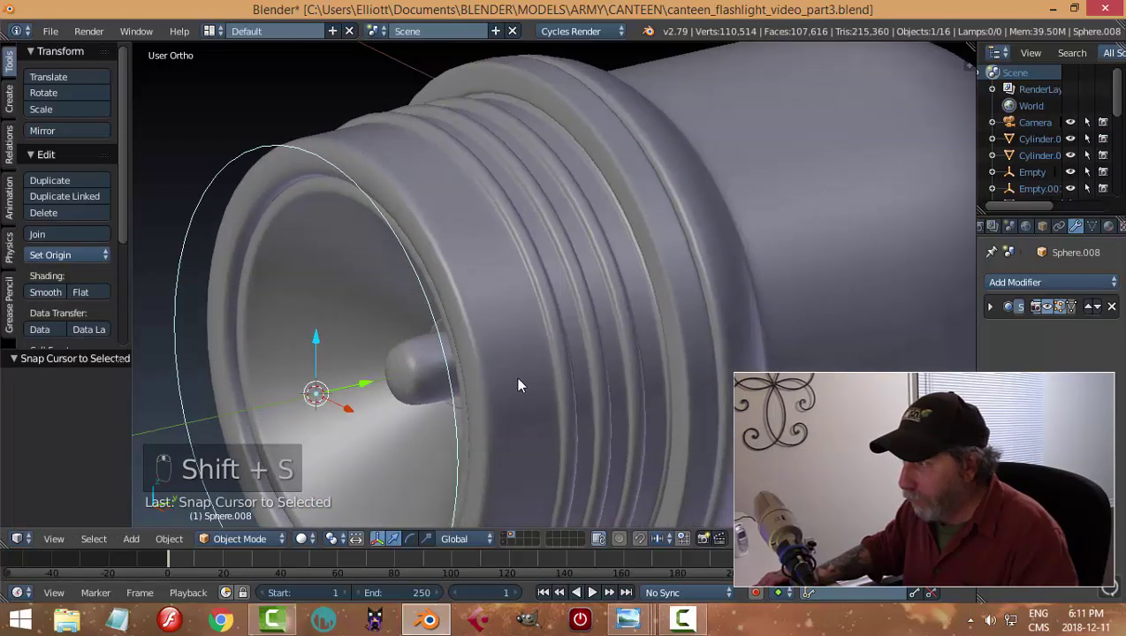
pyautogui.press('s')
pyautogui.click(520, 378)
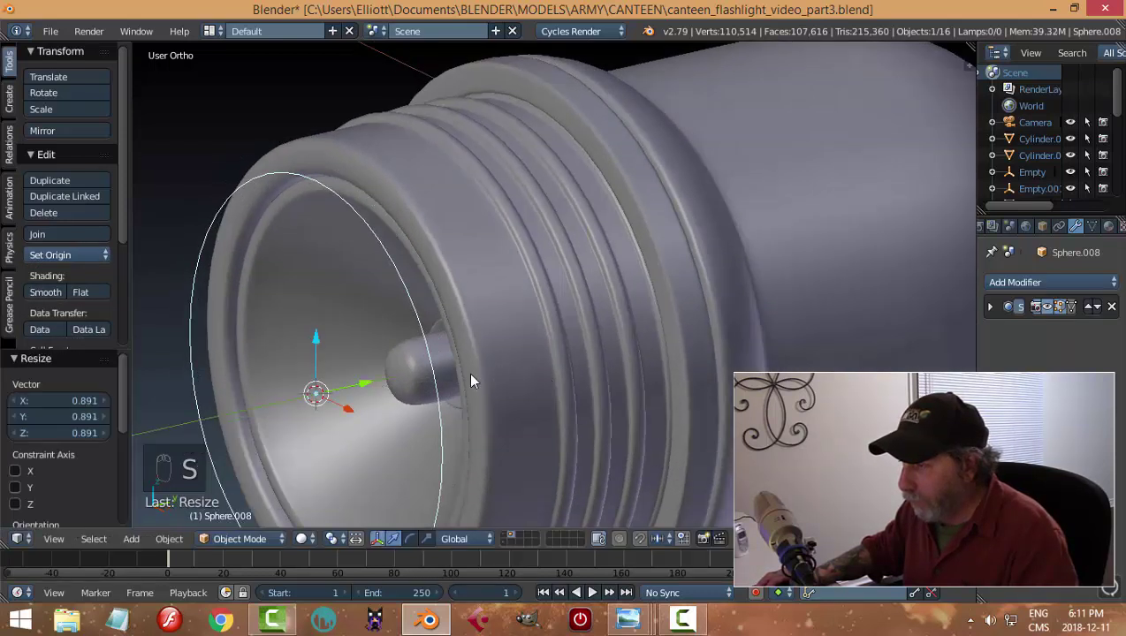
pyautogui.press('g')
pyautogui.press('y')
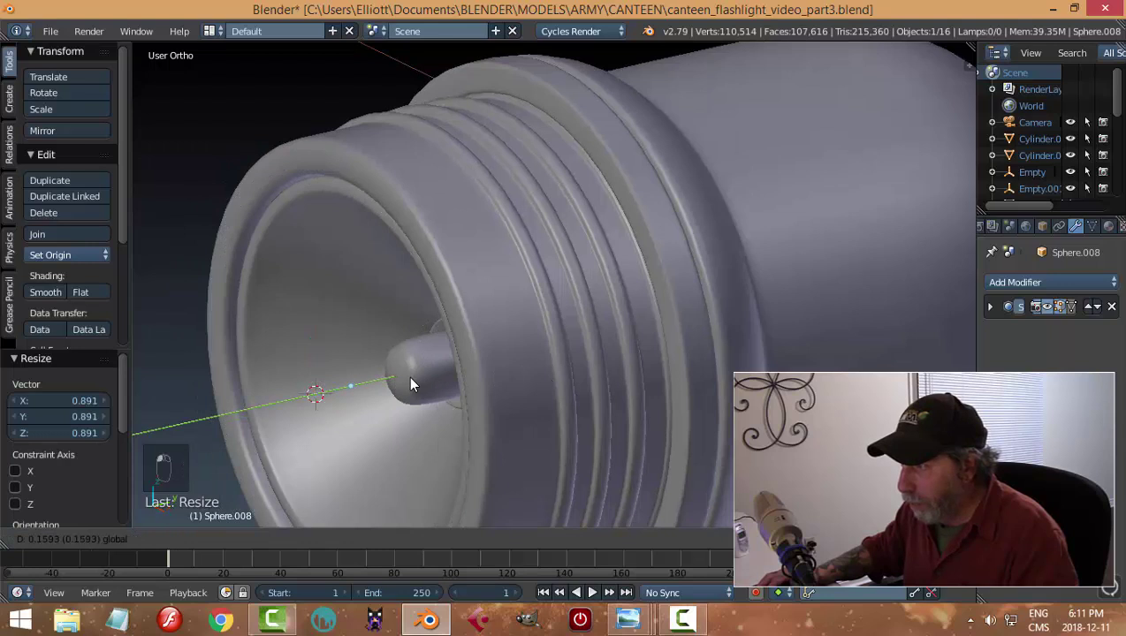
pyautogui.click(404, 378)
pyautogui.moveTo(404, 378); pyautogui.dragTo(447, 386, button='middle')
pyautogui.press('s')
pyautogui.click(521, 371)
# In Edit Mode, extrude the whole loop inward twice, scaling each new ring smaller to form concentric rings of faces.
pyautogui.press('Tab')
pyautogui.press('a')
pyautogui.press('a')
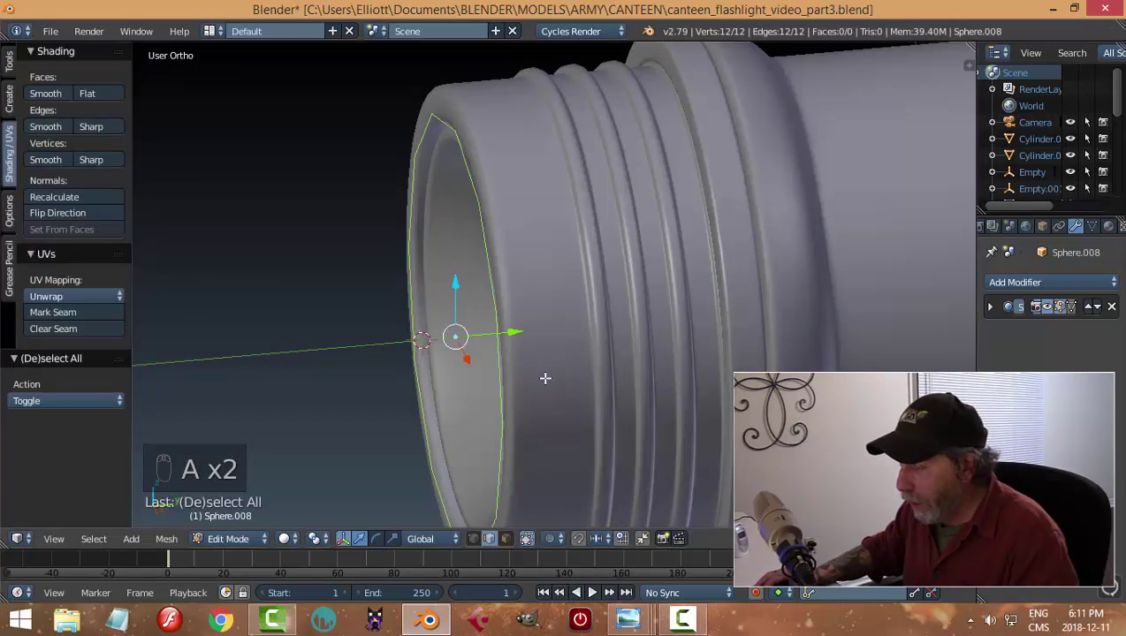
pyautogui.moveTo(614, 390); pyautogui.dragTo(643, 389, button='middle')
pyautogui.press('e')
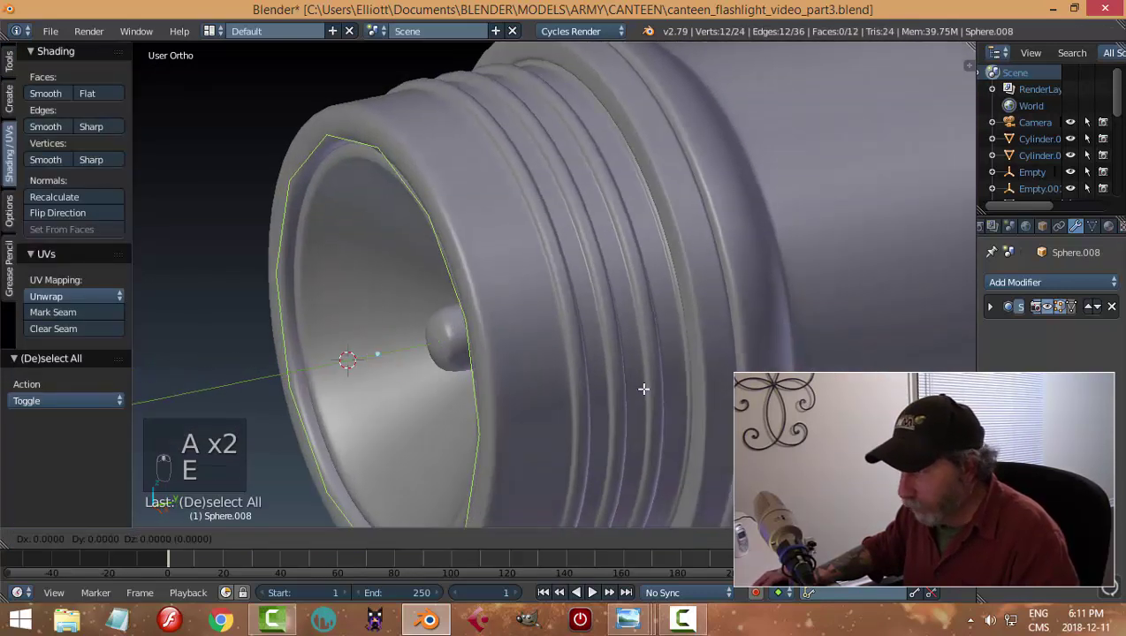
pyautogui.press('s')
pyautogui.click(589, 378)
pyautogui.press('e')
pyautogui.click(589, 377)
pyautogui.press('s')
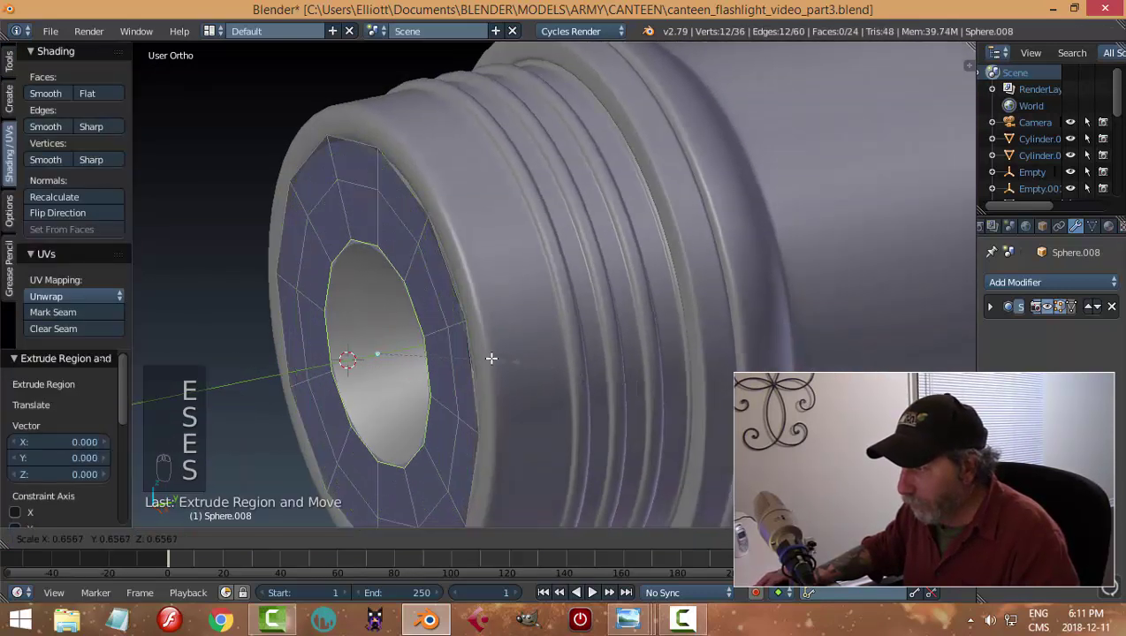
pyautogui.click(451, 352)
# Extrude the innermost ring in place and merge its vertices at center to close the disc.
pyautogui.press('e')
pyautogui.click(453, 351)
pyautogui.hotkey('alt', 'm')
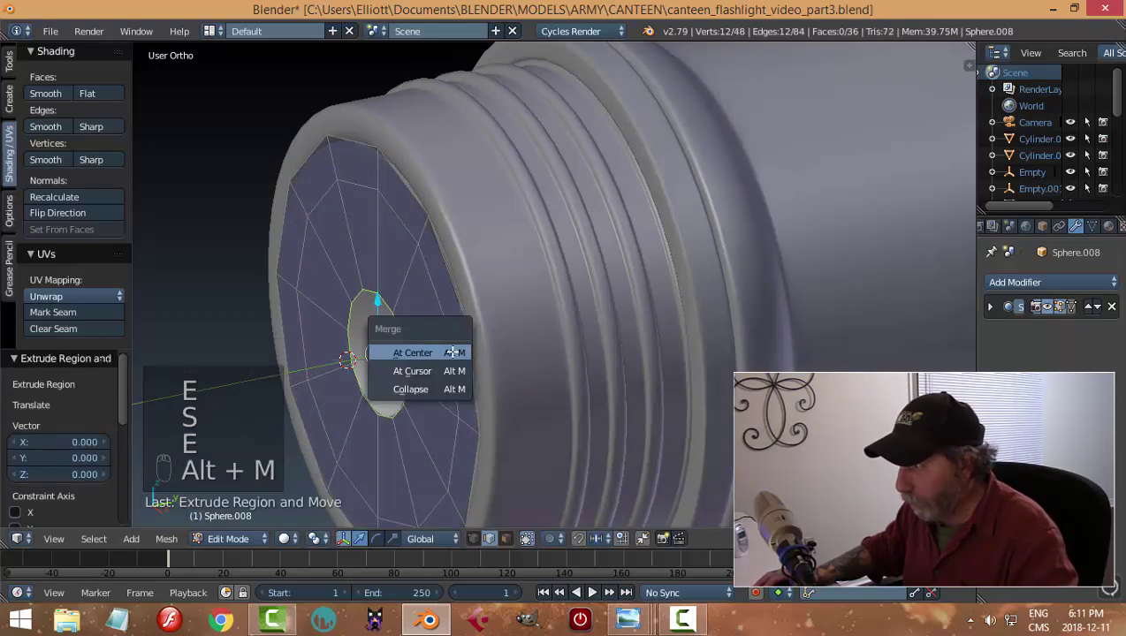
pyautogui.click(451, 351)
# Select the entire disc and extrude it slightly along its normal to give the lens a thin thickness.
pyautogui.press('a')
pyautogui.moveTo(465, 352); pyautogui.dragTo(525, 357, button='middle')
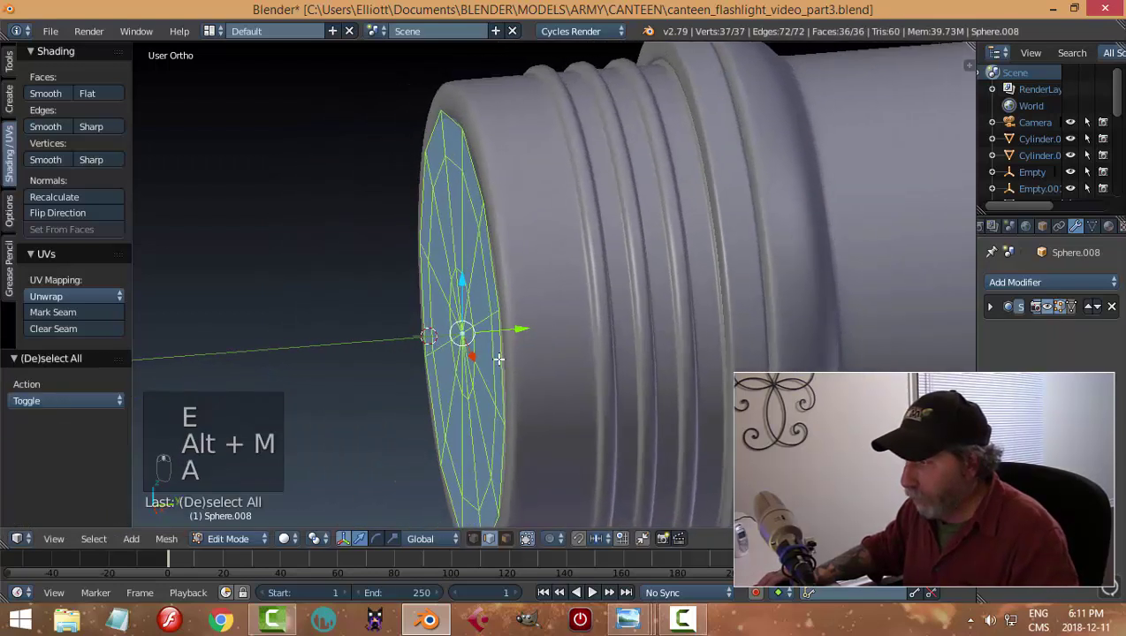
pyautogui.press('e')
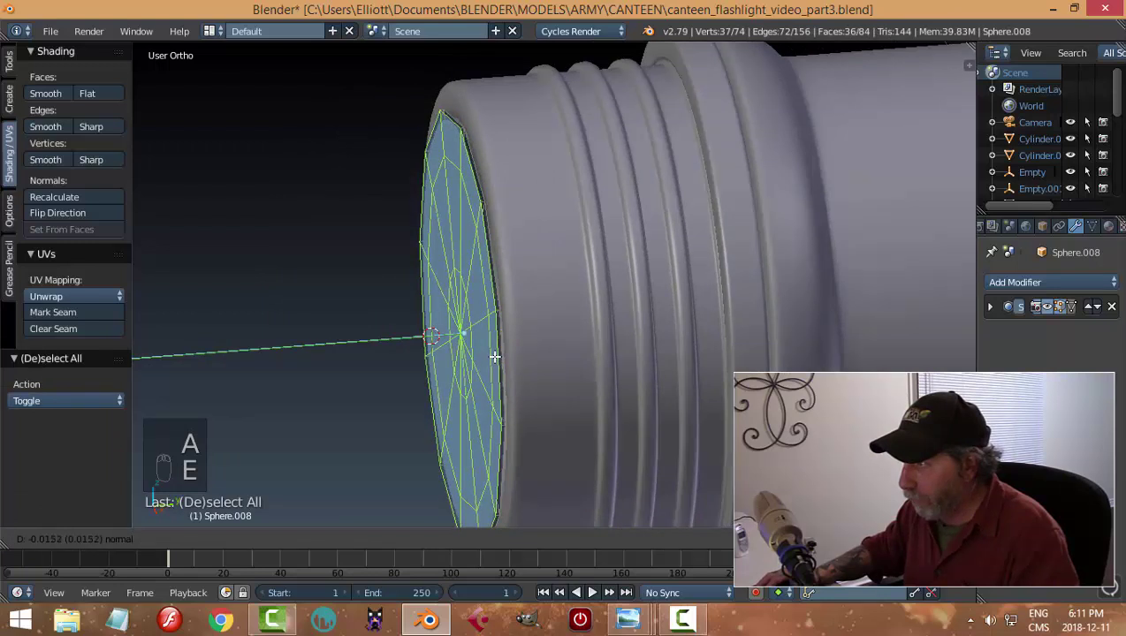
pyautogui.click(493, 356)
# Select all of the lens mesh and move it about -0.224 along Y, clear of the head's opening.
pyautogui.press('a')
pyautogui.press('a')
pyautogui.press('a')
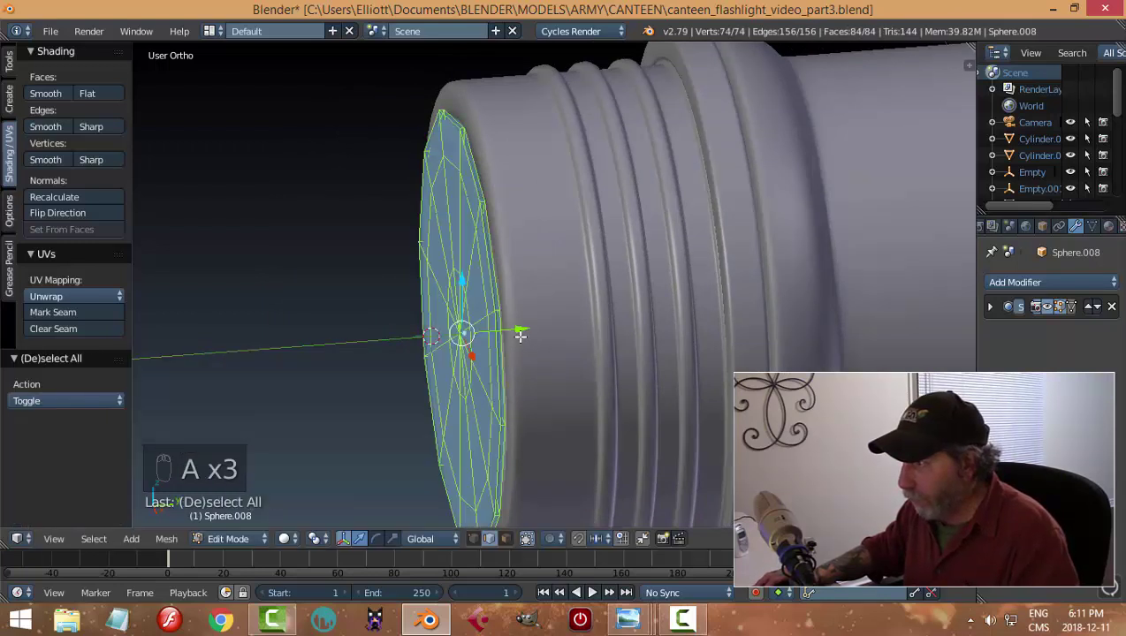
pyautogui.moveTo(517, 329); pyautogui.dragTo(462, 334)
pyautogui.moveTo(535, 361)
pyautogui.mouseDown(button='middle')
pyautogui.moveTo(488, 360)
pyautogui.moveTo(518, 355)
pyautogui.mouseUp(button='middle')
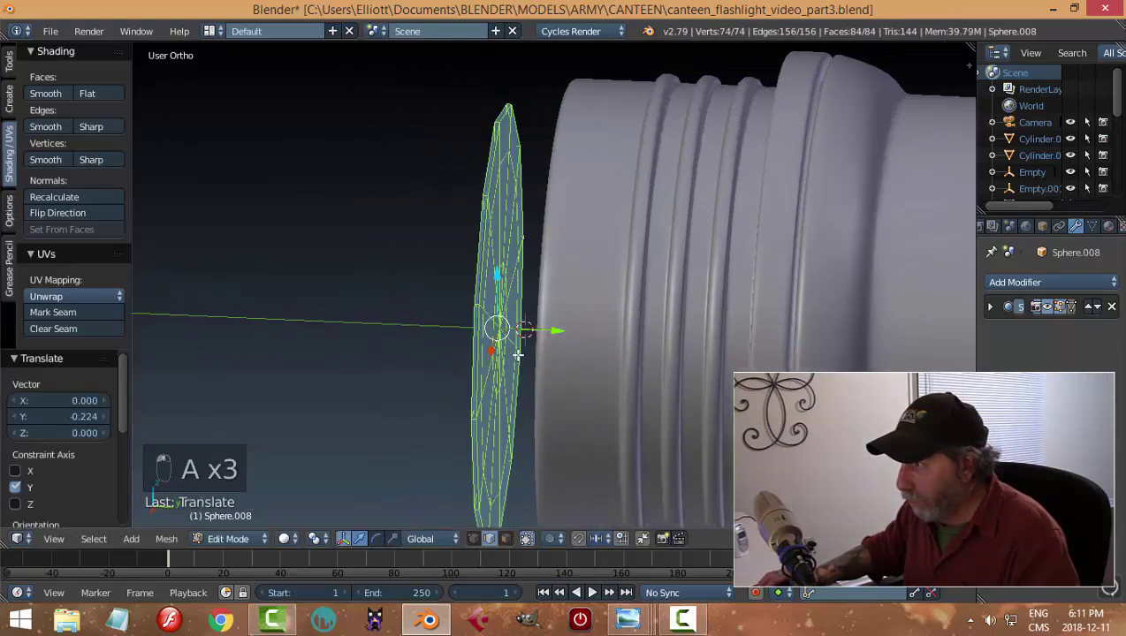
# Add two loop cuts around the lens disc's thin outer rim, one near each edge, and return to Object Mode.
pyautogui.scroll(3, 516, 349)
pyautogui.keyDown('shift'); pyautogui.moveTo(495, 225); pyautogui.dragTo(331, 184, button='middle'); pyautogui.keyUp('shift')
pyautogui.press('a')
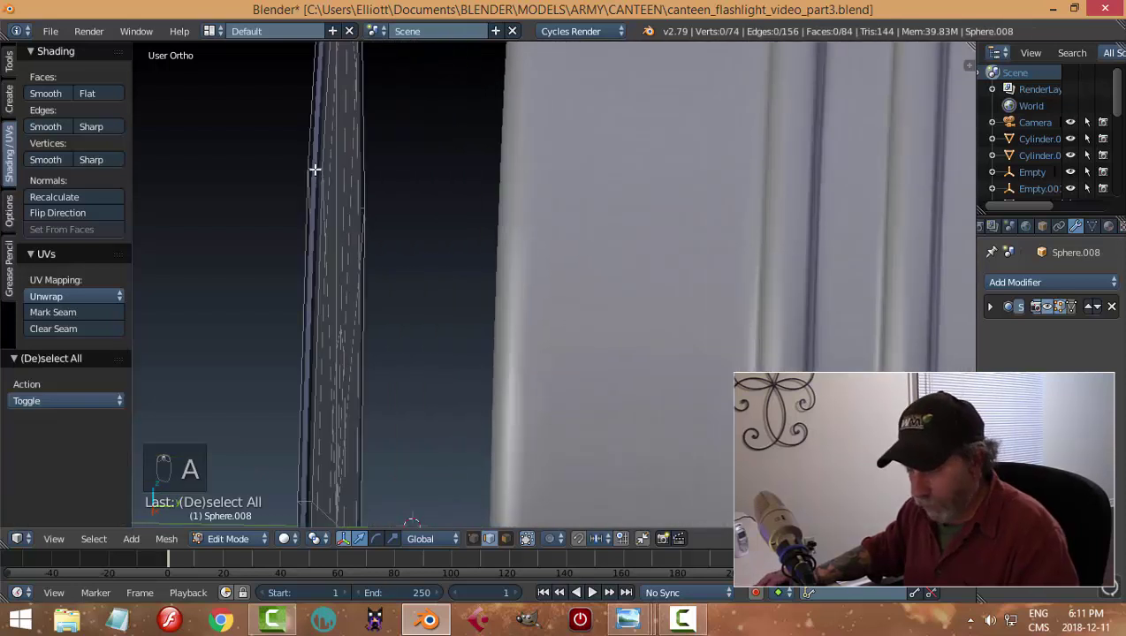
pyautogui.hotkey('ctrl', 'r')
pyautogui.click(313, 169)
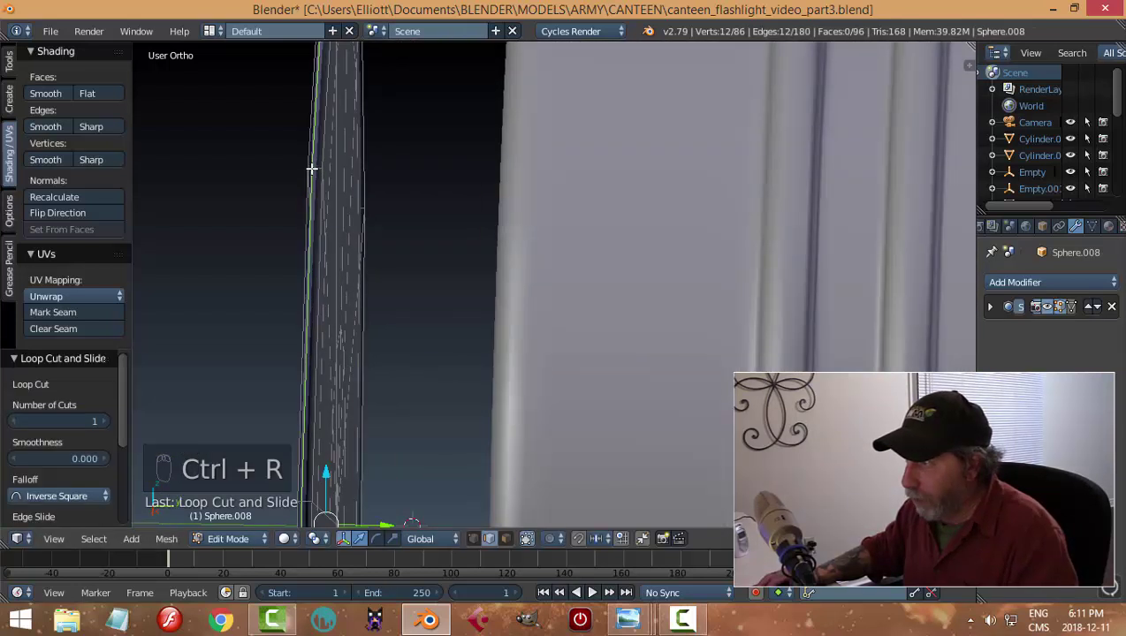
pyautogui.hotkey('ctrl', 'r')
pyautogui.click(313, 169)
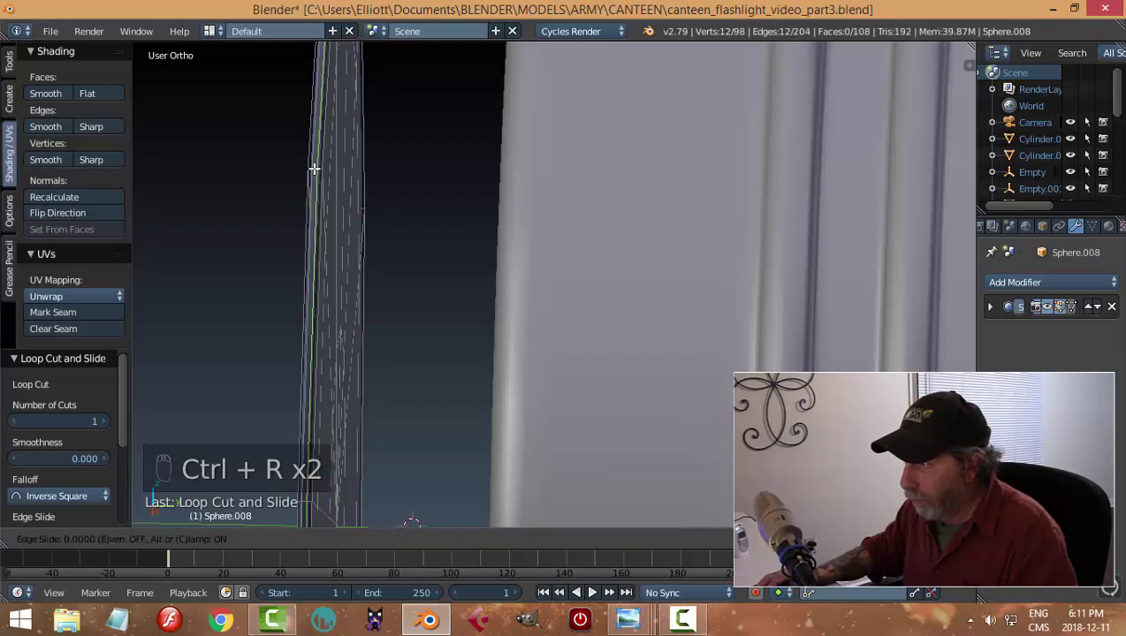
pyautogui.click(316, 169)
pyautogui.press('a')
pyautogui.press('Tab')
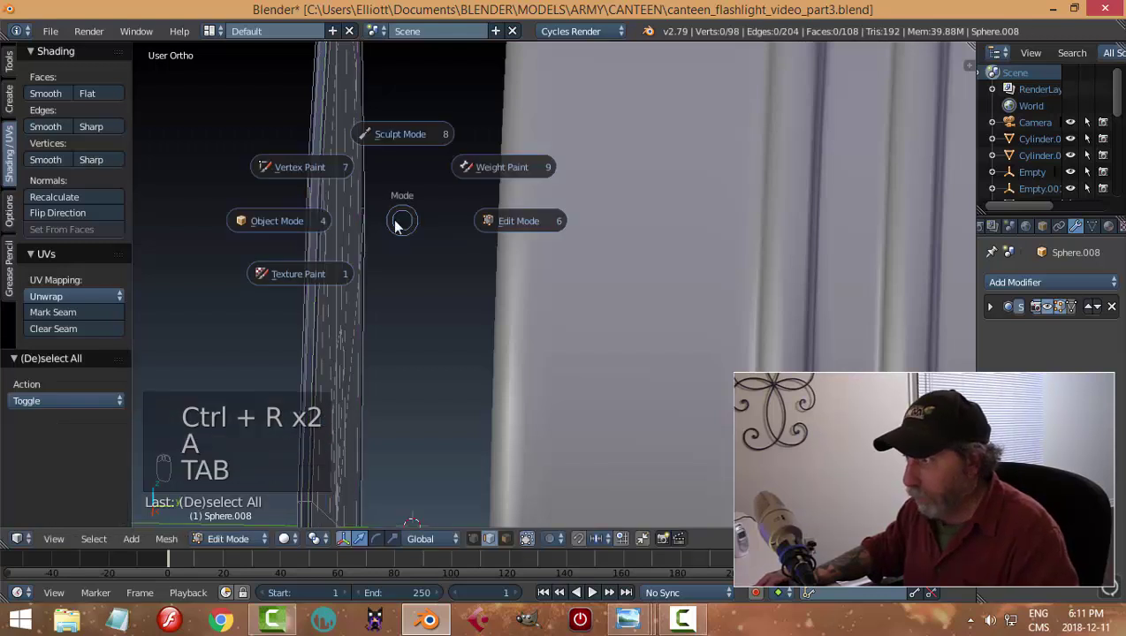
pyautogui.click(394, 226)
# Recalculate the normals of the entire lens mesh in Edit Mode, and return to Object Mode.
pyautogui.moveTo(396, 226); pyautogui.dragTo(449, 222, button='middle')
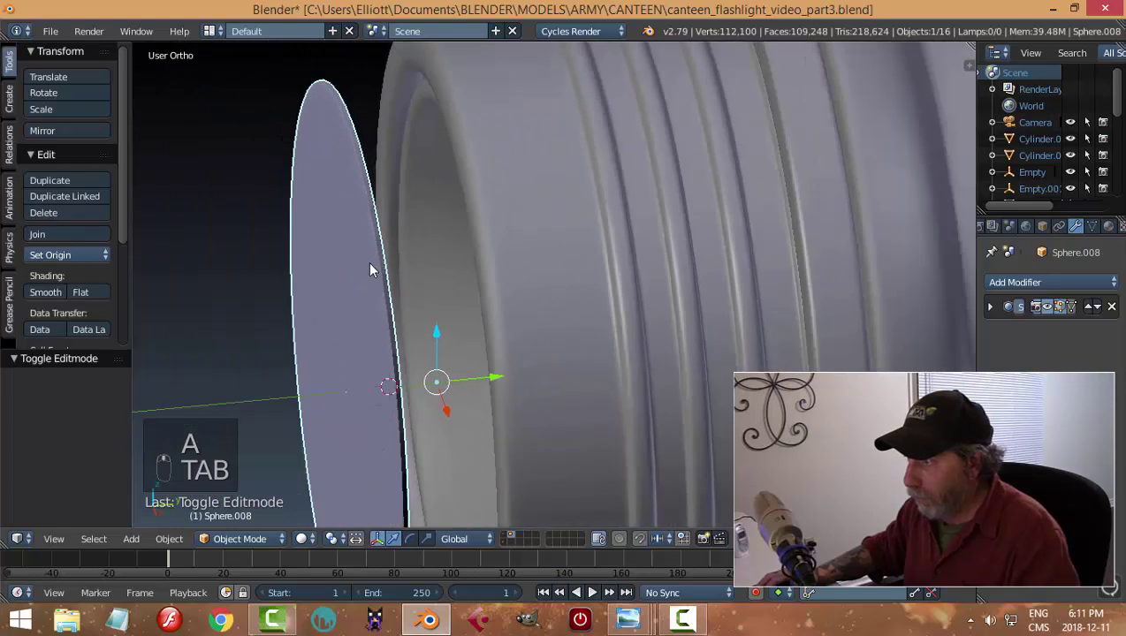
pyautogui.press('Tab')
pyautogui.click(485, 264)
pyautogui.press('a')
pyautogui.press('a')
pyautogui.press('a')
pyautogui.hotkey('ctrl', 'n')
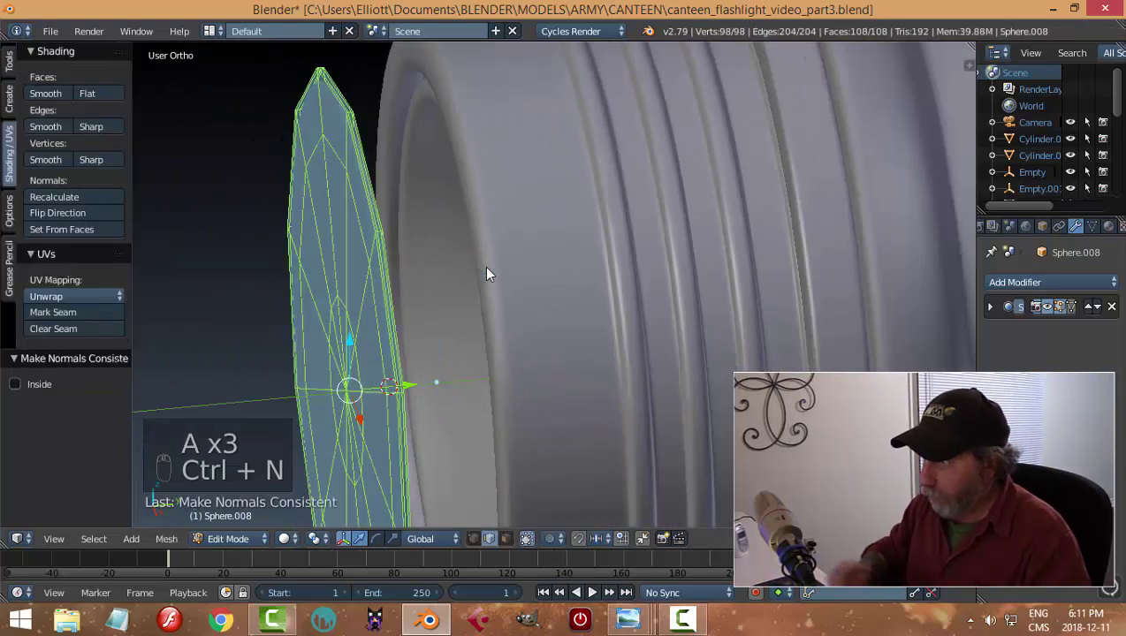
pyautogui.press('a')
pyautogui.press('Tab')
pyautogui.click(334, 280)
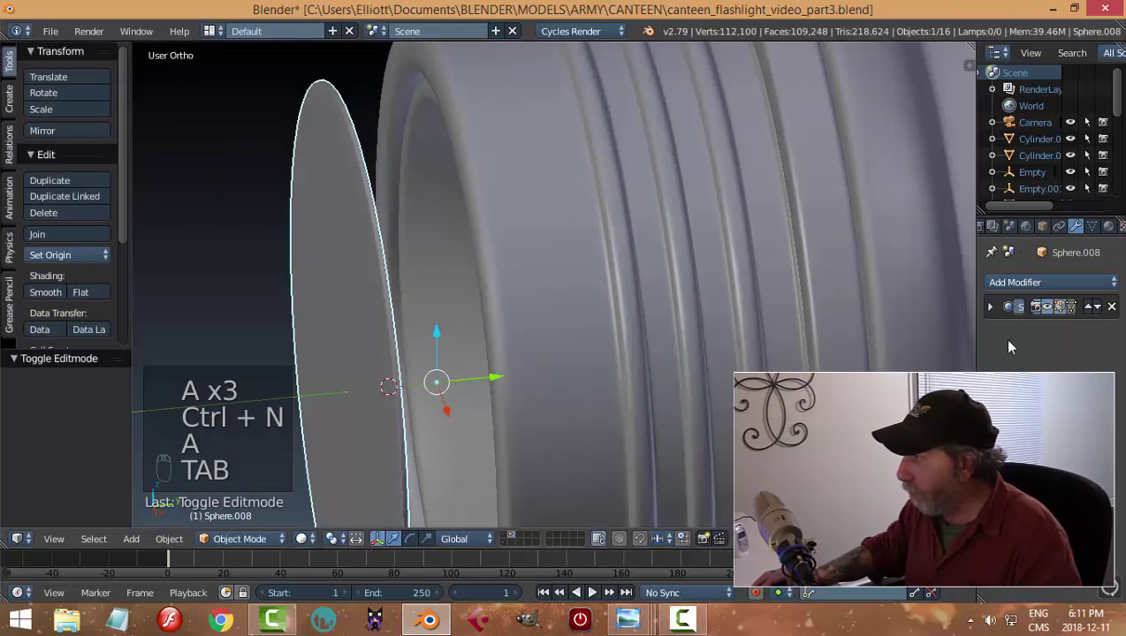
# Move the lens disc back along Y into the head's front opening and deselect it.
pyautogui.scroll(-3, 639, 307)
pyautogui.moveTo(572, 333); pyautogui.dragTo(537, 322, button='middle')
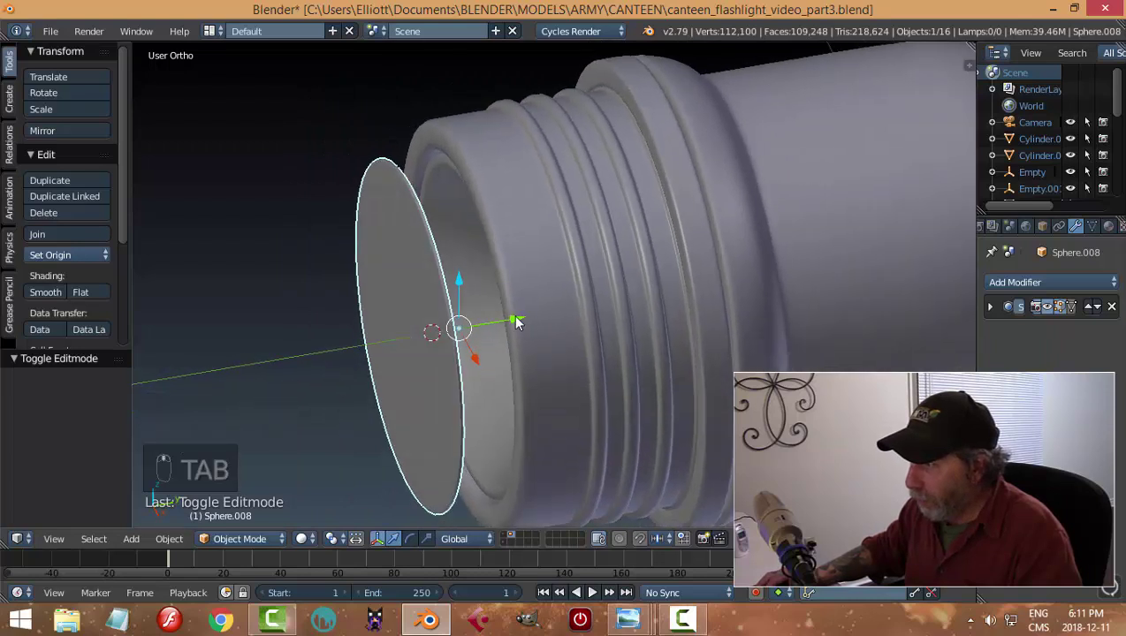
pyautogui.moveTo(517, 322); pyautogui.dragTo(572, 315)
pyautogui.press('a')
# Select both rings' Empties and move them along Y to seat the rings over the lens on the flashlight head.
pyautogui.scroll(-3, 547, 315)
pyautogui.moveTo(579, 295); pyautogui.dragTo(525, 320, button='middle')
pyautogui.scroll(-2, 450, 324)
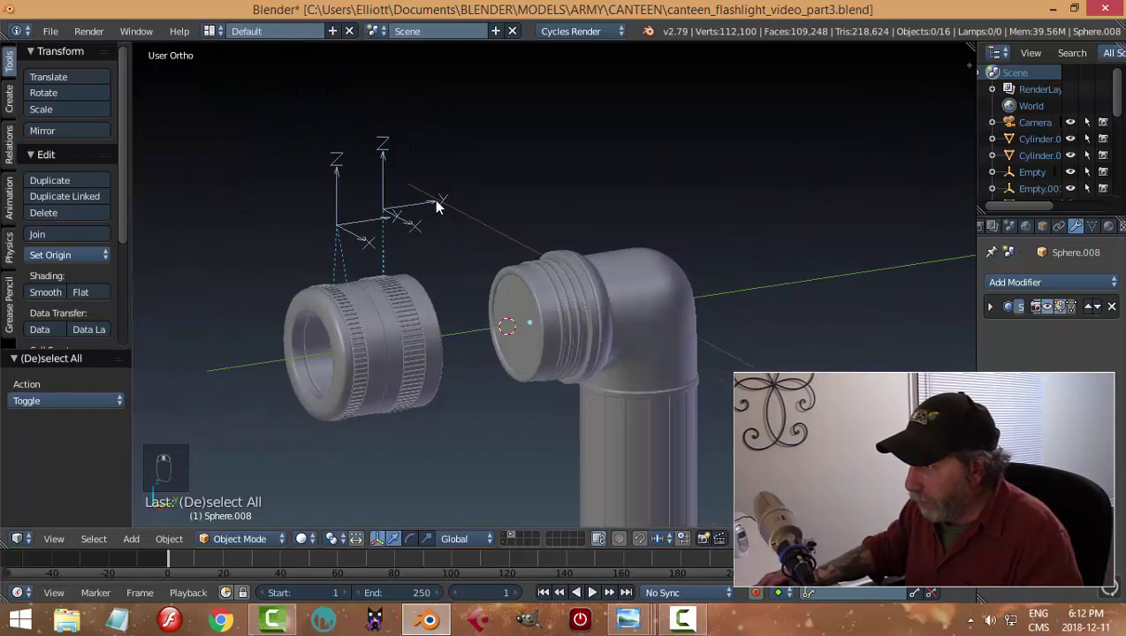
pyautogui.rightClick(382, 219)
pyautogui.keyDown('shift'); pyautogui.rightClick(351, 228); pyautogui.keyUp('shift')
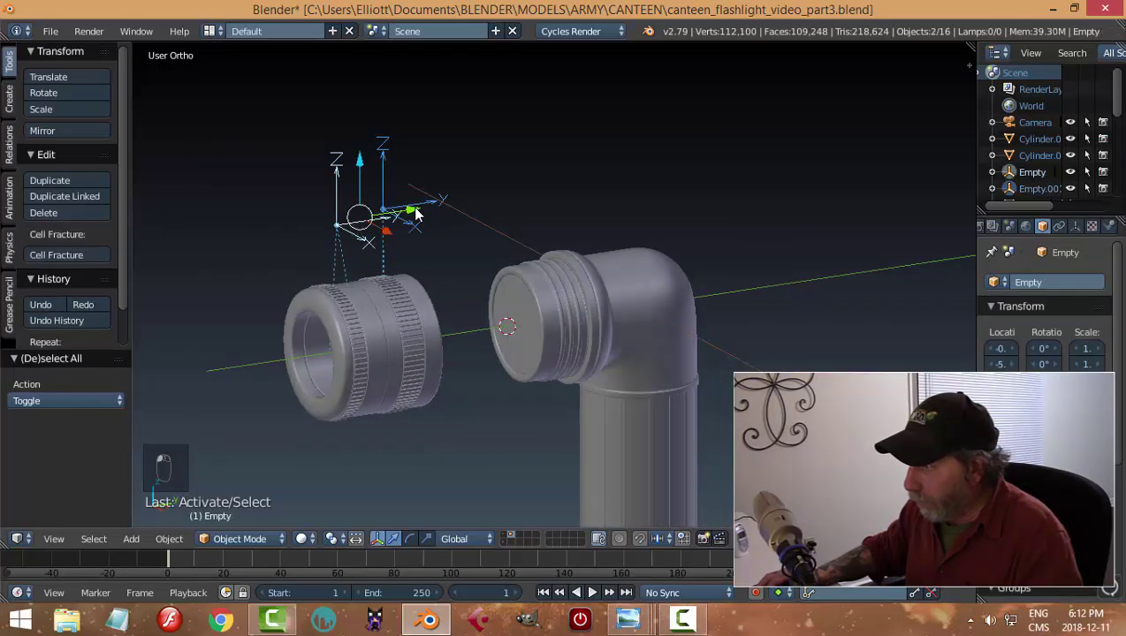
pyautogui.moveTo(415, 214); pyautogui.dragTo(570, 231)
pyautogui.press('a')
pyautogui.moveTo(492, 329); pyautogui.dragTo(531, 253, button='middle')
# Open the angled olive-drab flashlight reference photo to compare it with the model, and switch back to Blender.
pyautogui.click(632, 620)
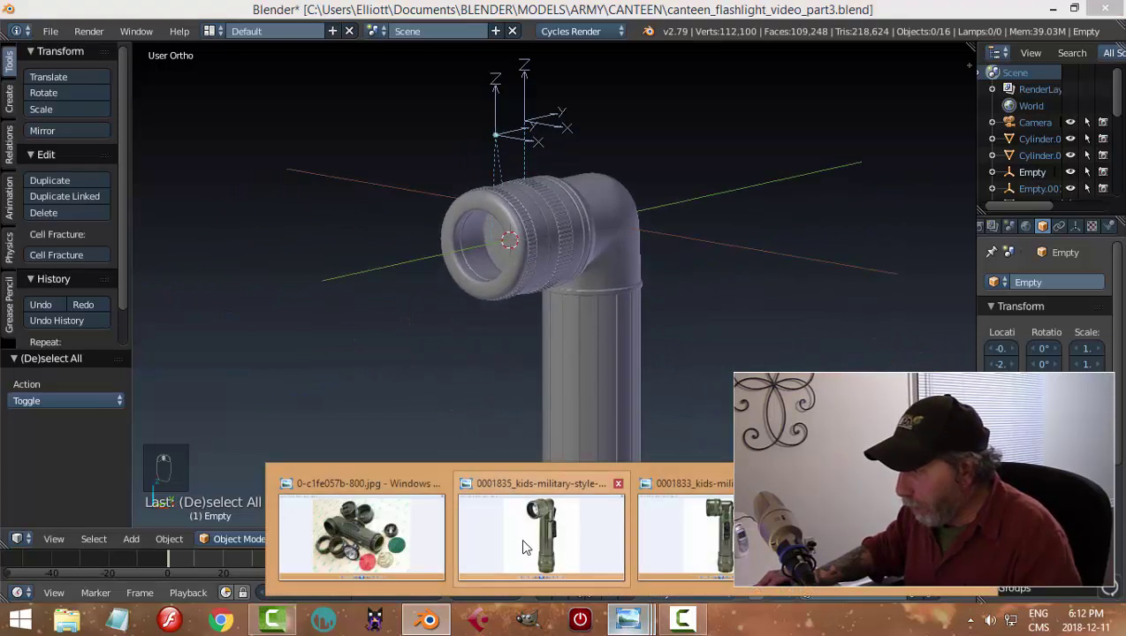
pyautogui.click(522, 546)
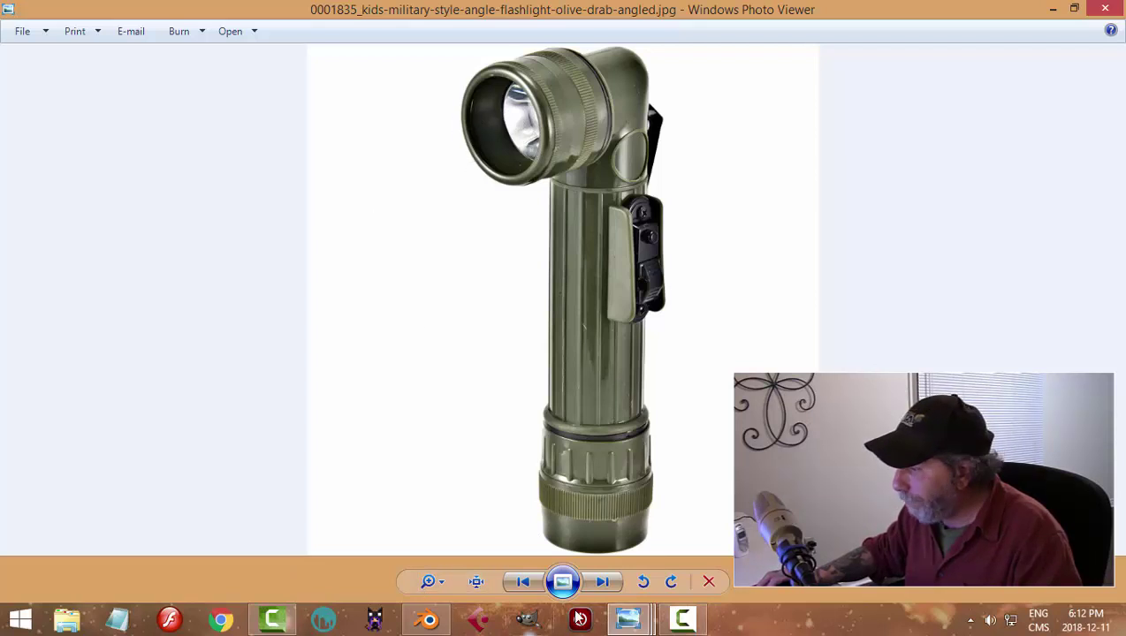
pyautogui.click(427, 620)
pyautogui.moveTo(560, 396); pyautogui.dragTo(538, 402, button='middle')
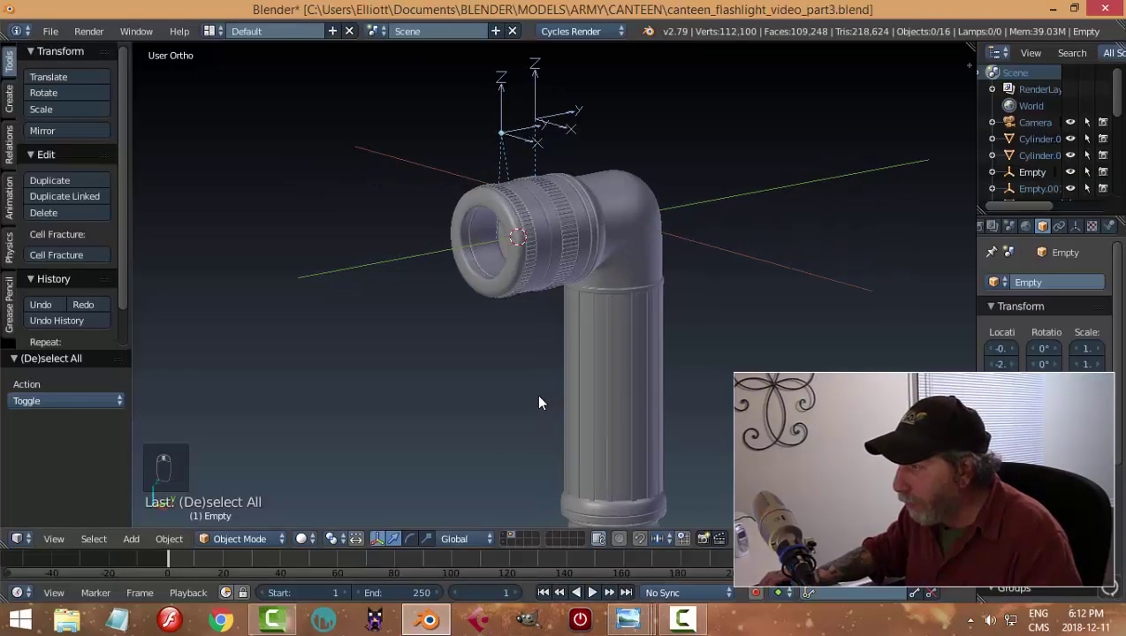
# Compare the flashlight head with the angled olive-drab photo and the disassembled-parts photo, and switch back to Blender.
pyautogui.scroll(4, 521, 327)
pyautogui.moveTo(534, 325); pyautogui.dragTo(482, 346, button='middle')
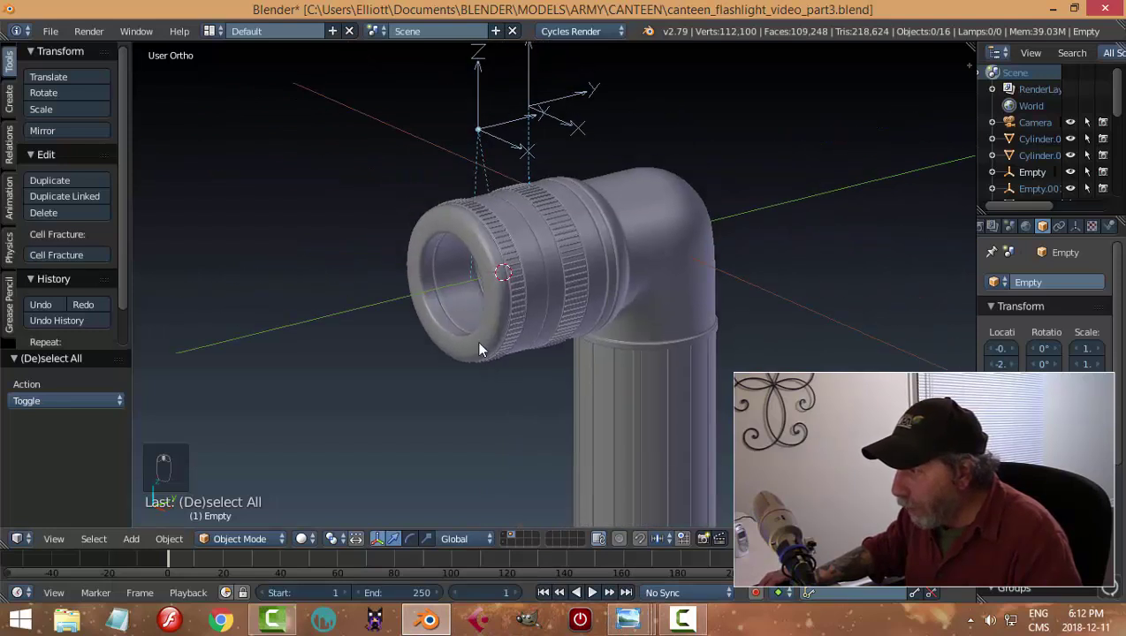
pyautogui.scroll(2, 399, 288)
pyautogui.moveTo(417, 290); pyautogui.dragTo(517, 367, button='middle')
pyautogui.moveTo(627, 620)
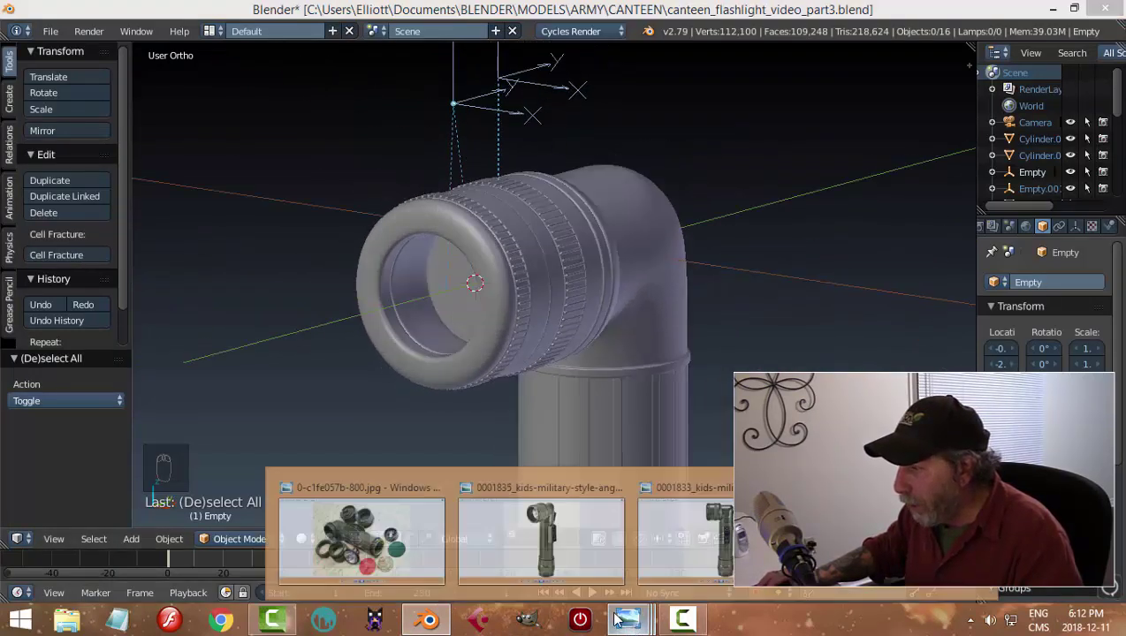
pyautogui.click(527, 523)
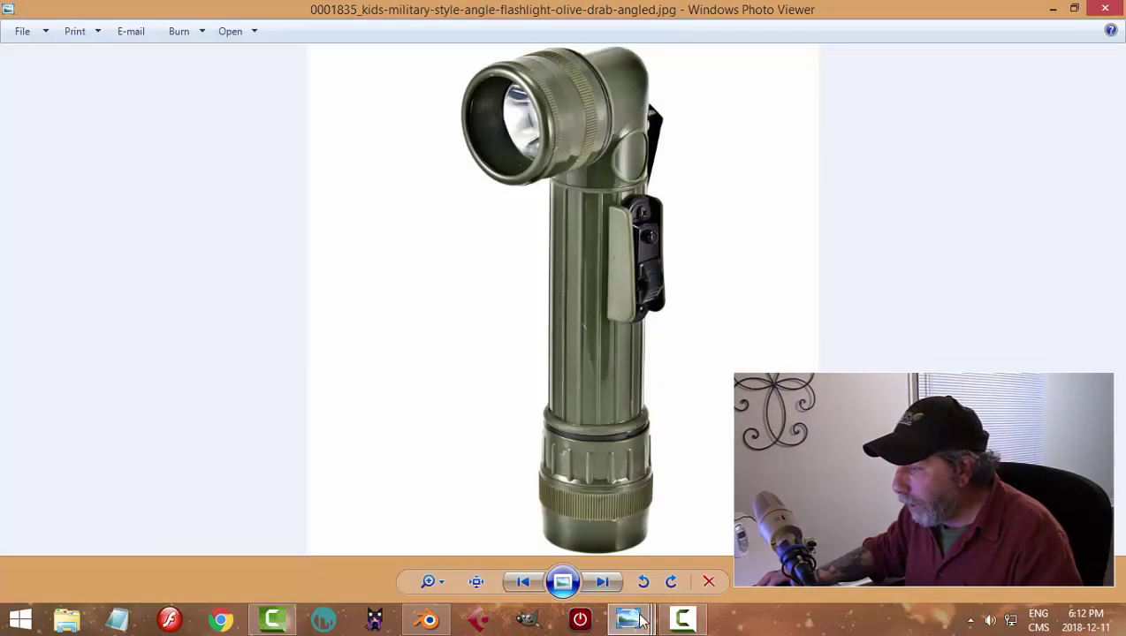
pyautogui.moveTo(641, 622)
pyautogui.click(439, 568)
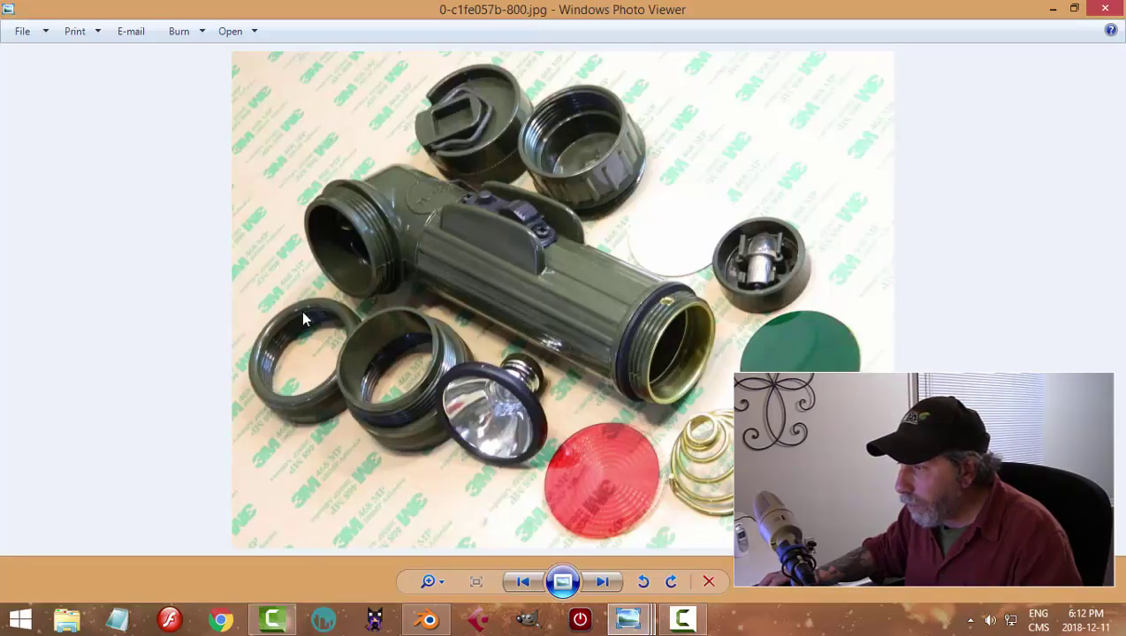
pyautogui.click(430, 620)
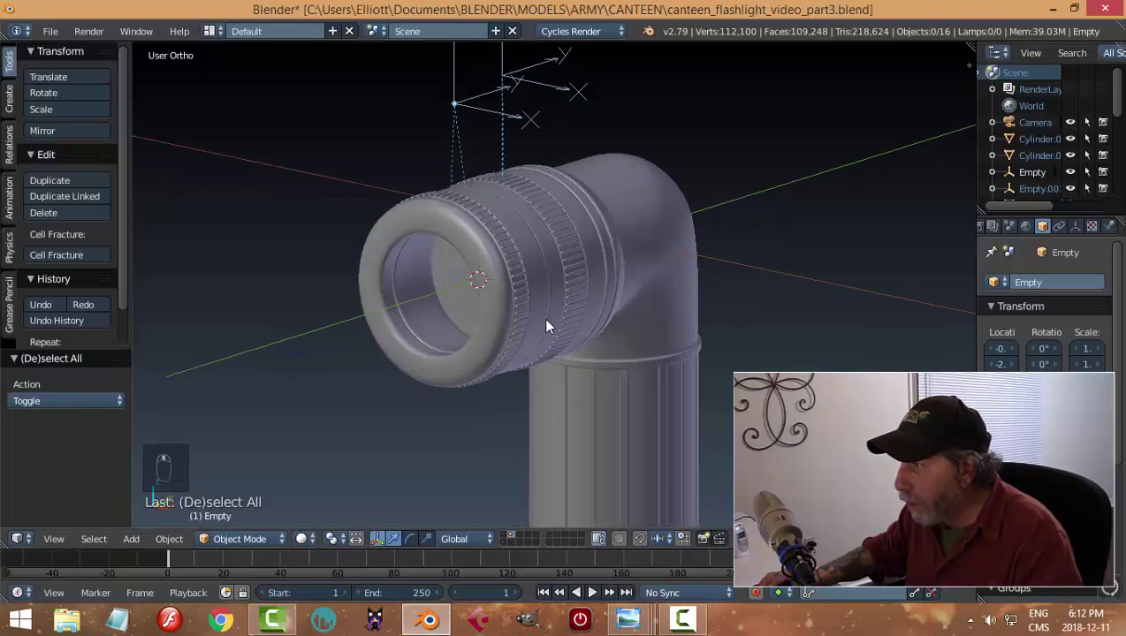
# Select the front ring's Empty and move it 0.047 along Y to push the ring further onto the head.
pyautogui.moveTo(548, 322)
pyautogui.mouseDown(button='middle')
pyautogui.moveTo(568, 281)
pyautogui.moveTo(536, 305)
pyautogui.mouseUp(button='middle')
pyautogui.scroll(4, 482, 313)
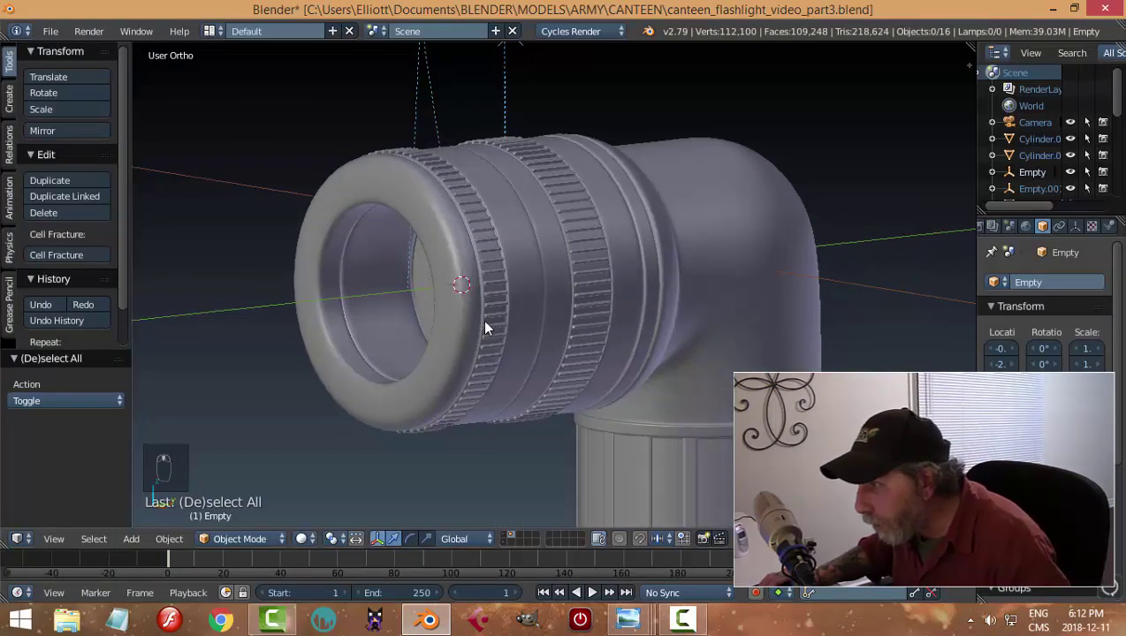
pyautogui.scroll(-2, 468, 324)
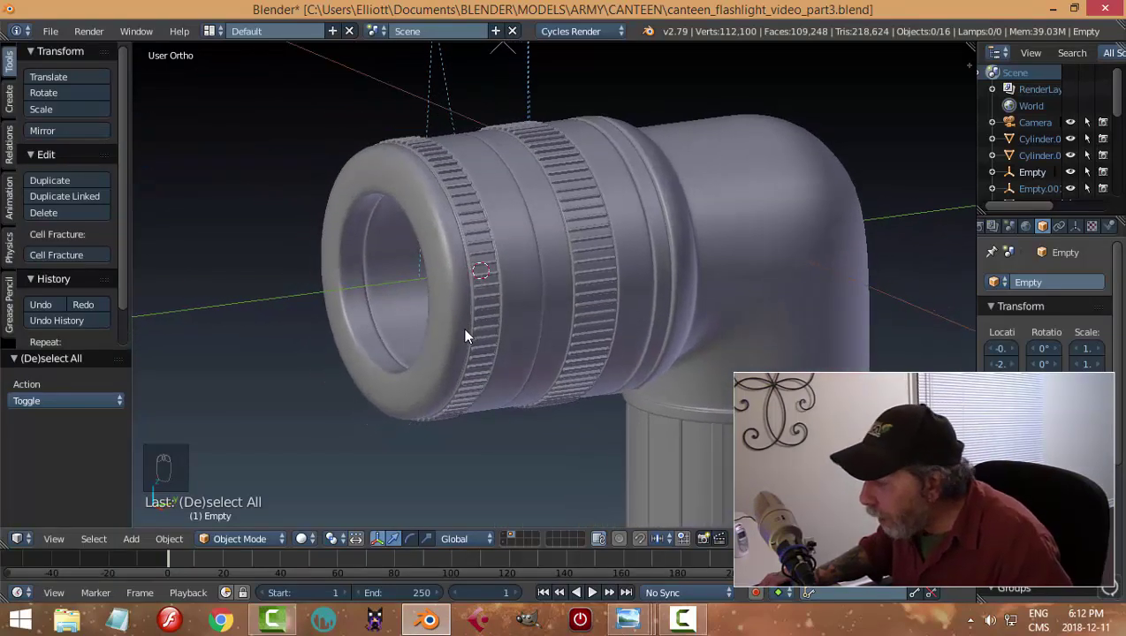
pyautogui.moveTo(432, 365); pyautogui.dragTo(429, 354, button='middle')
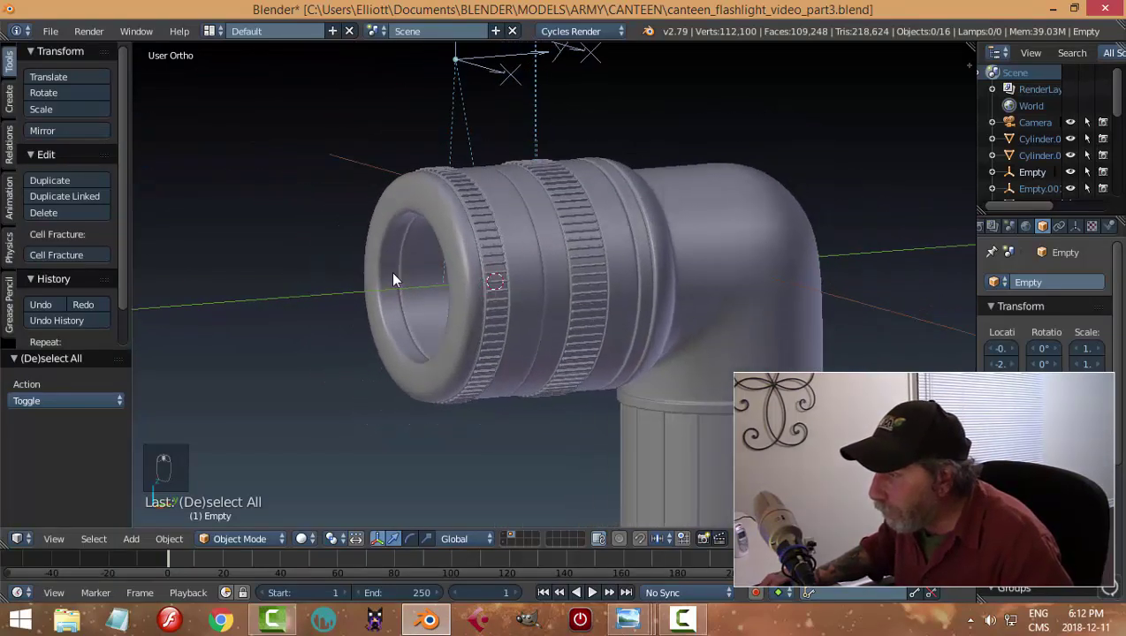
pyautogui.rightClick(497, 61)
pyautogui.press('g')
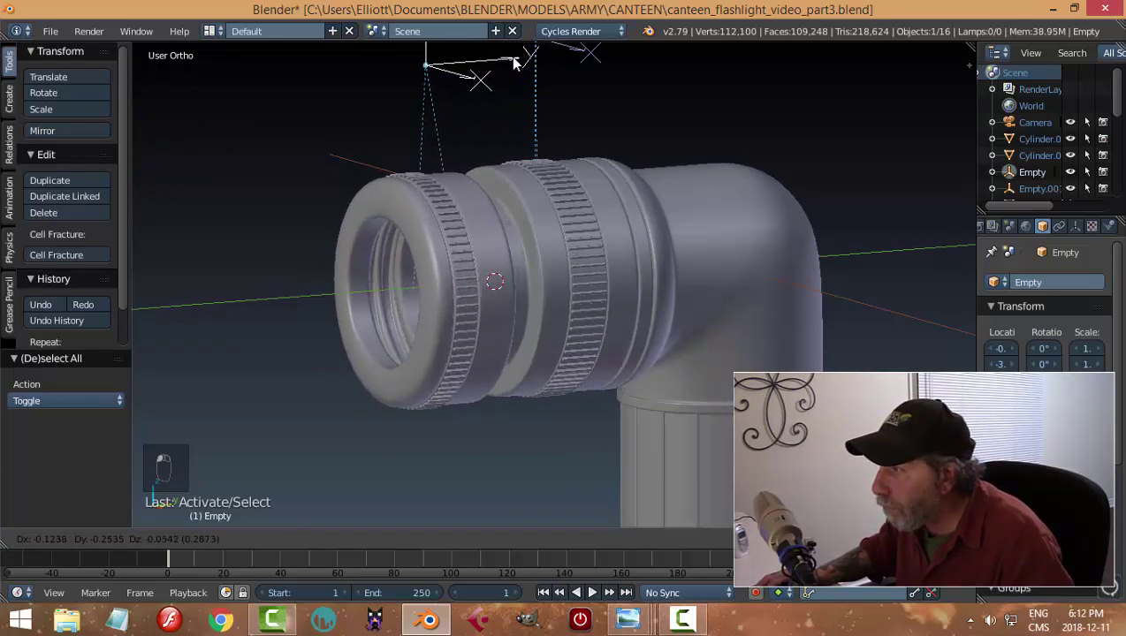
pyautogui.rightClick(518, 75)
pyautogui.press('g')
pyautogui.press('y')
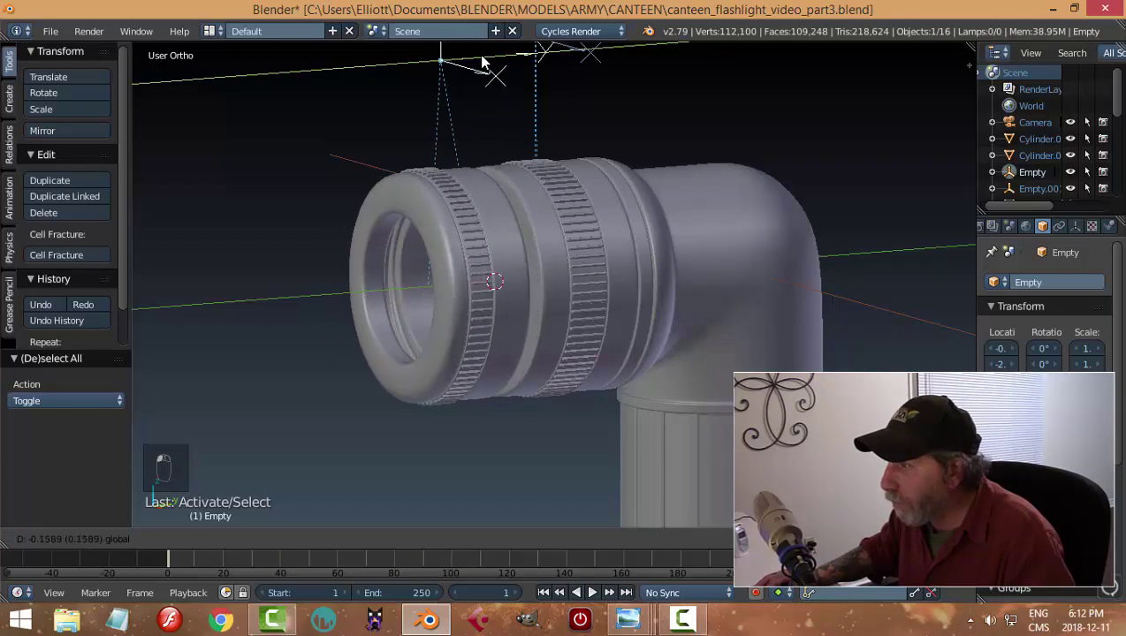
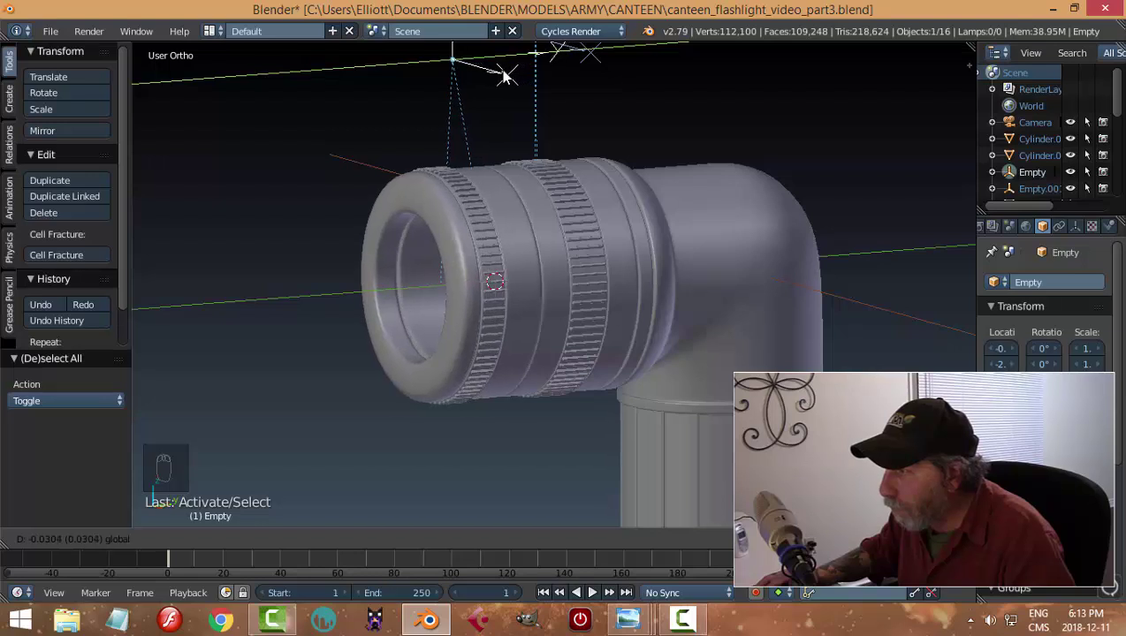
pyautogui.click(508, 72)
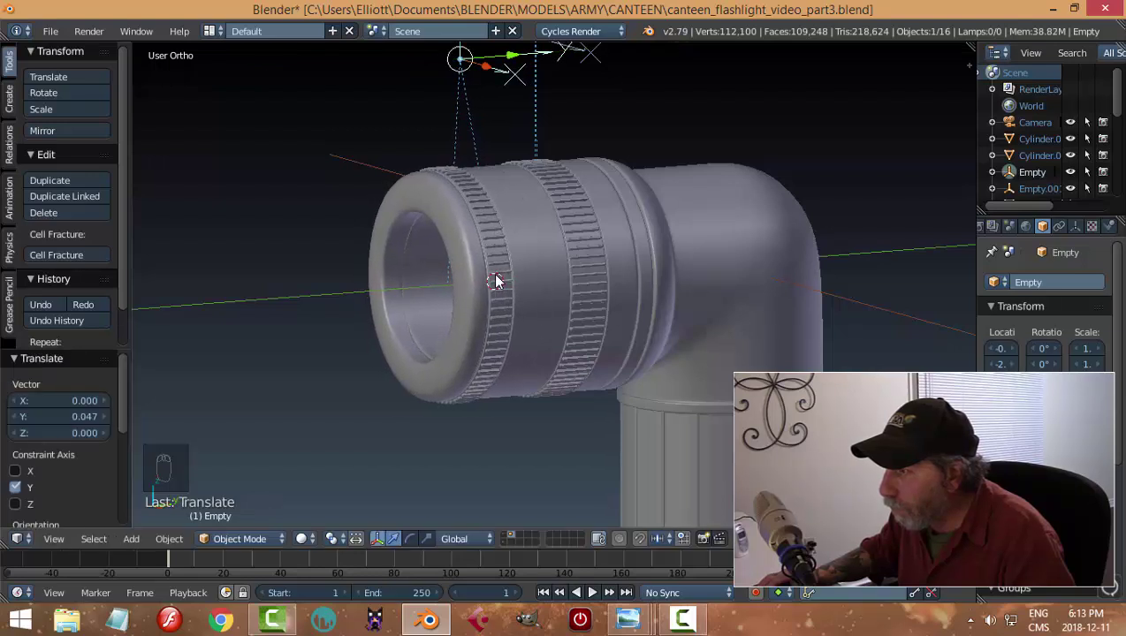
# Pull the front ring's Empty away from the head along Y by -0.123, -0.113 and -1.604 to expose the threaded ring.
pyautogui.moveTo(495, 278); pyautogui.dragTo(484, 298, button='middle')
pyautogui.scroll(-3, 489, 239)
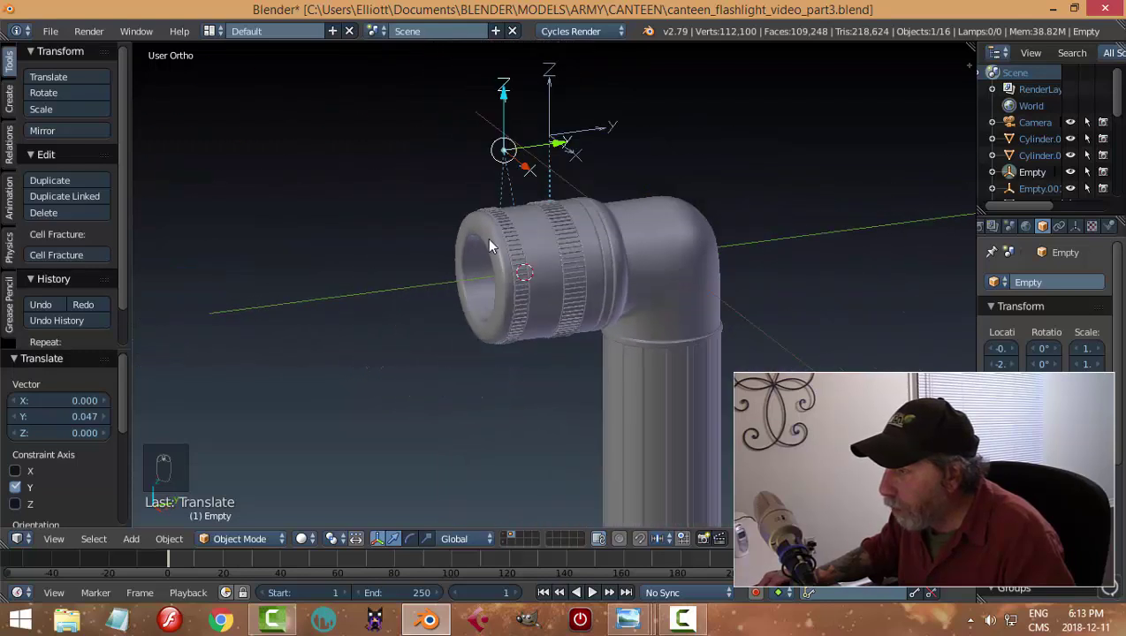
pyautogui.moveTo(488, 239); pyautogui.dragTo(503, 232, button='middle')
pyautogui.moveTo(575, 144); pyautogui.dragTo(568, 148)
pyautogui.moveTo(516, 235); pyautogui.dragTo(542, 216, button='middle')
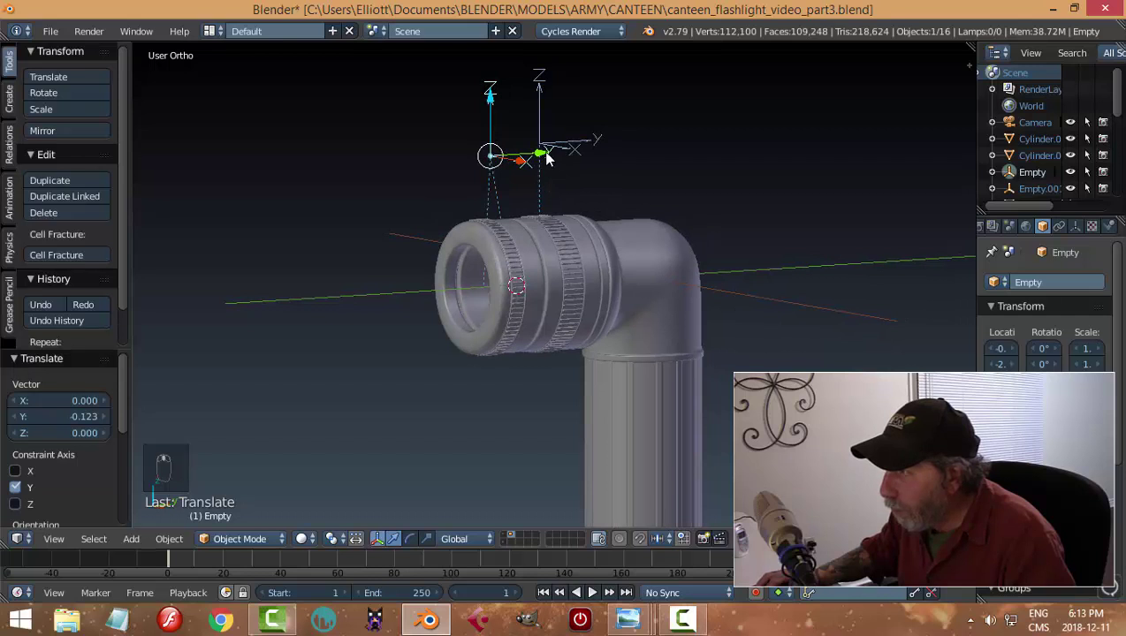
pyautogui.moveTo(546, 157); pyautogui.dragTo(541, 152)
pyautogui.scroll(2, 486, 311)
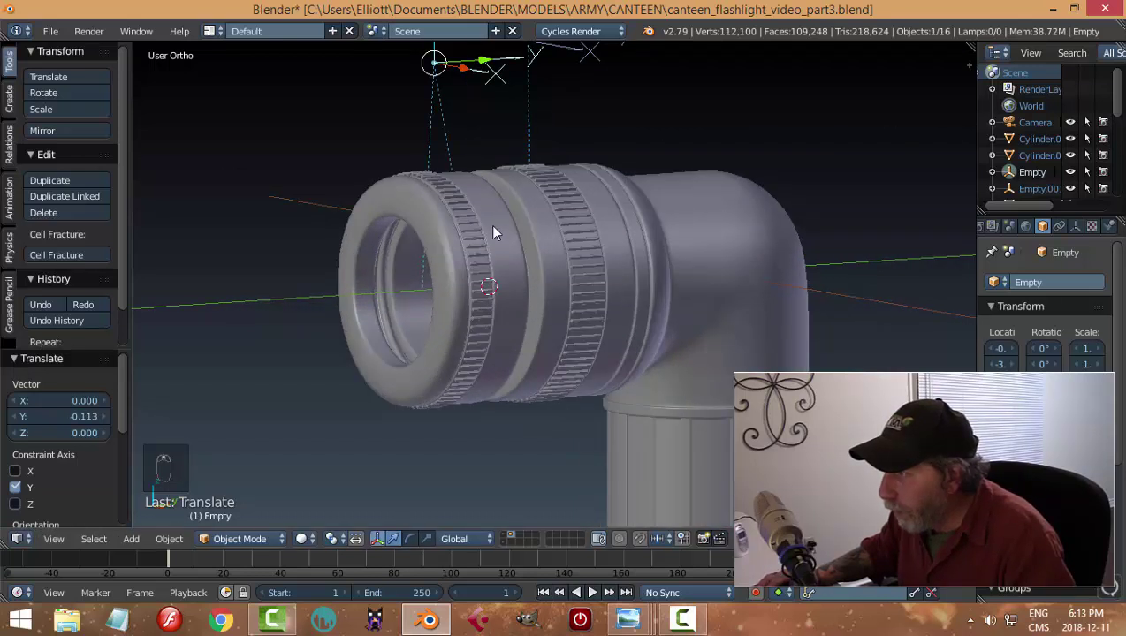
pyautogui.moveTo(493, 233); pyautogui.dragTo(435, 329, button='middle')
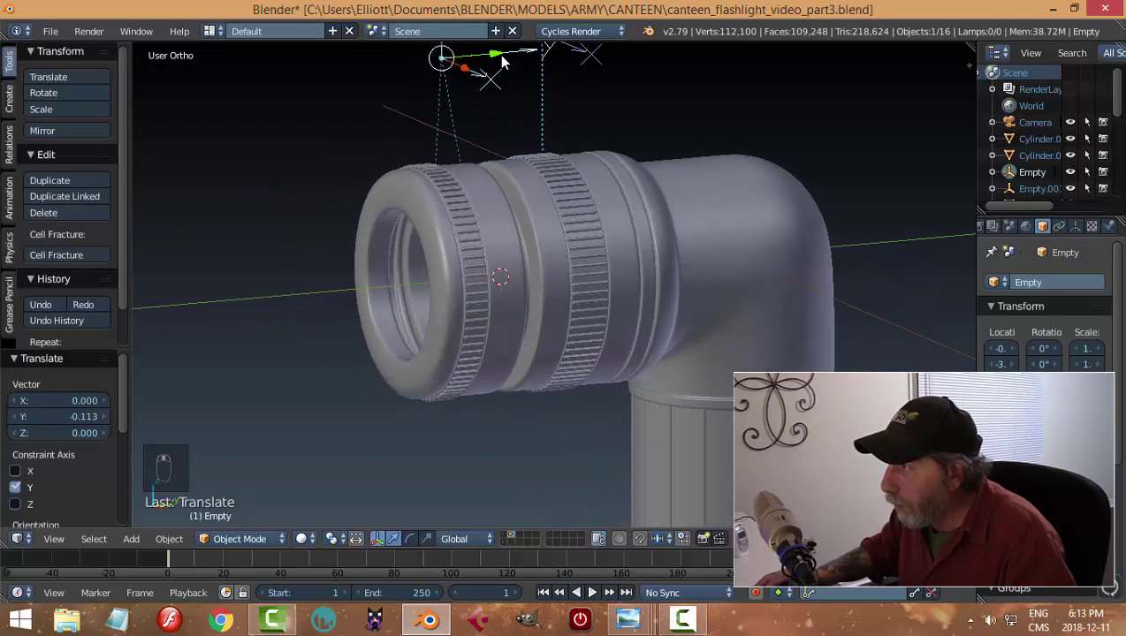
pyautogui.moveTo(501, 60); pyautogui.dragTo(402, 262)
# Select the threaded ring's inner-wall face loop in Edit Mode and turn off the subdivision modifier's viewport display.
pyautogui.rightClick(435, 276)
pyautogui.press('Tab')
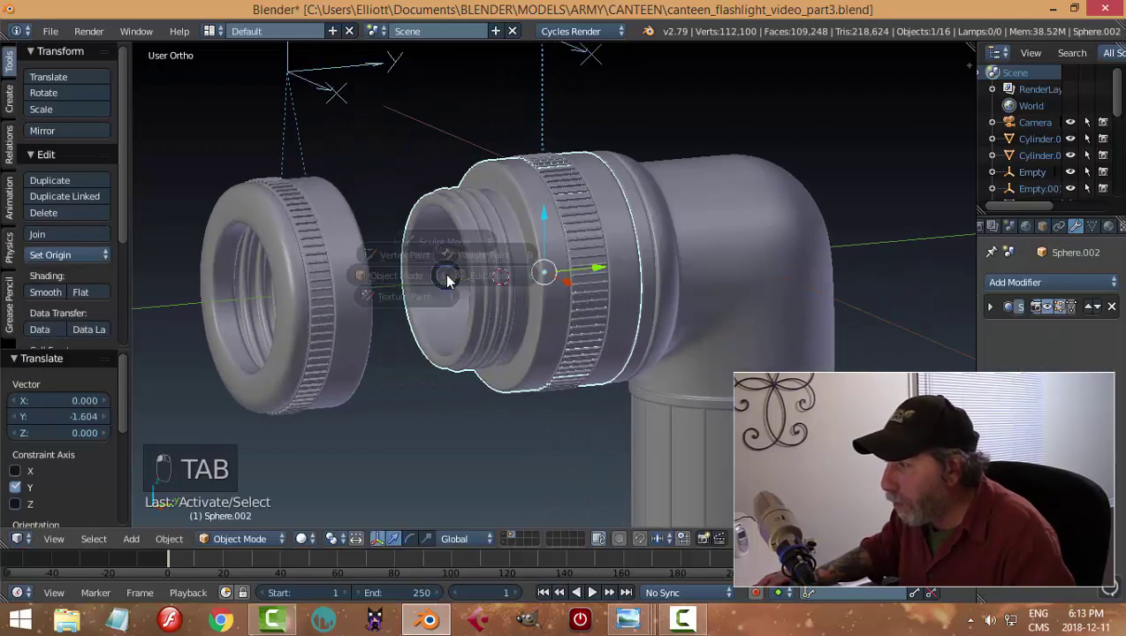
pyautogui.click(546, 275)
pyautogui.scroll(2, 449, 314)
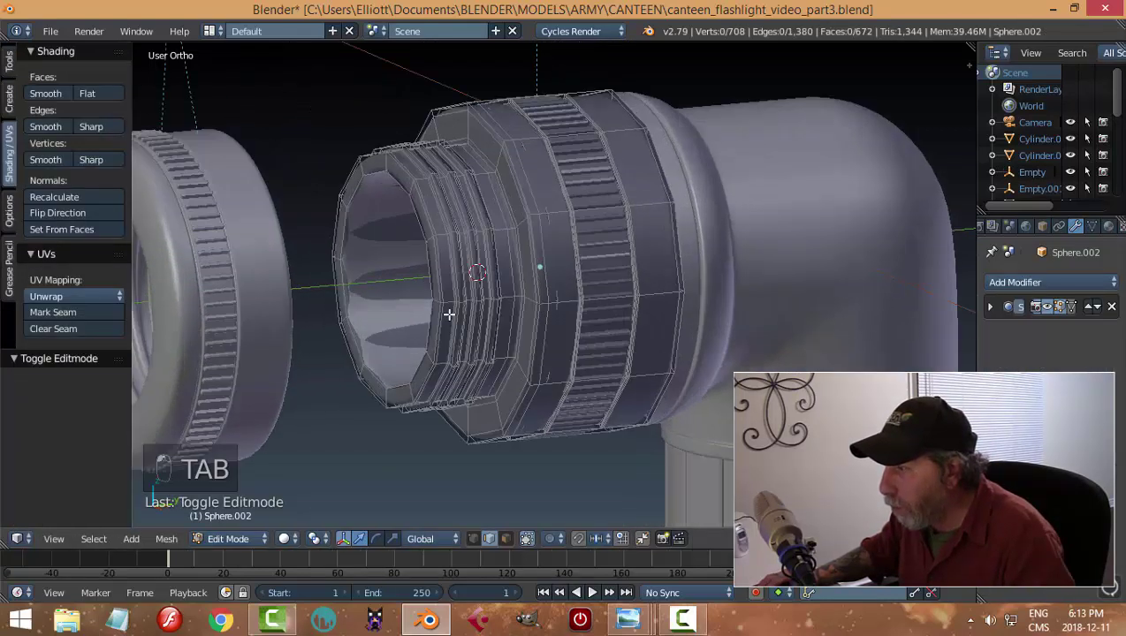
pyautogui.hotkey('ctrl', 'Tab')
pyautogui.click(362, 270)
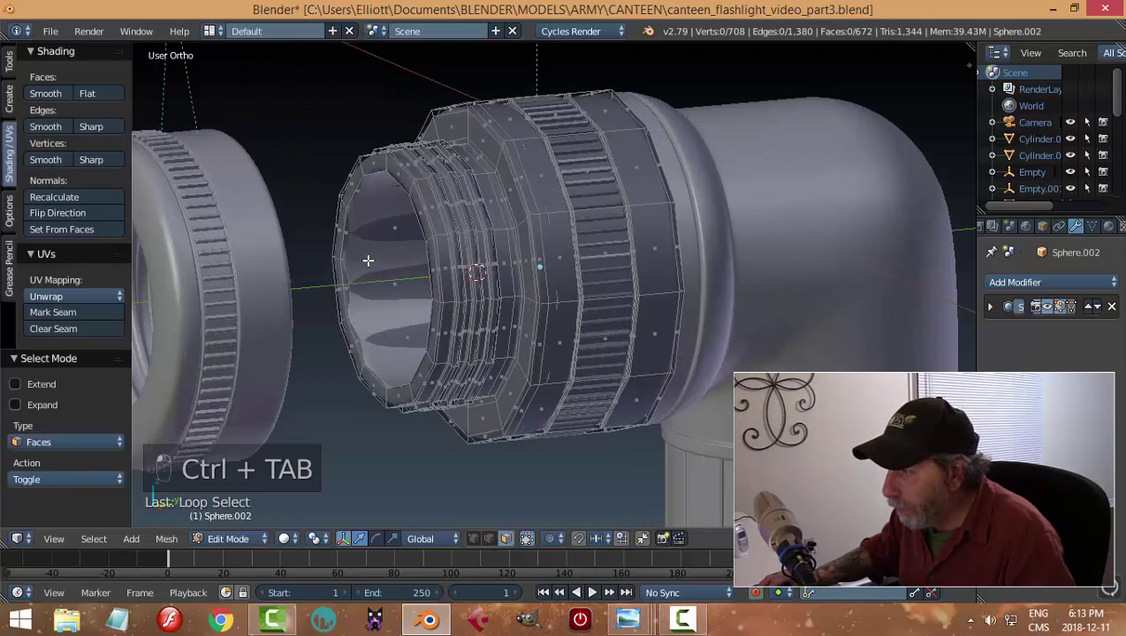
pyautogui.keyDown('alt'); pyautogui.rightClick(351, 255); pyautogui.keyUp('alt')
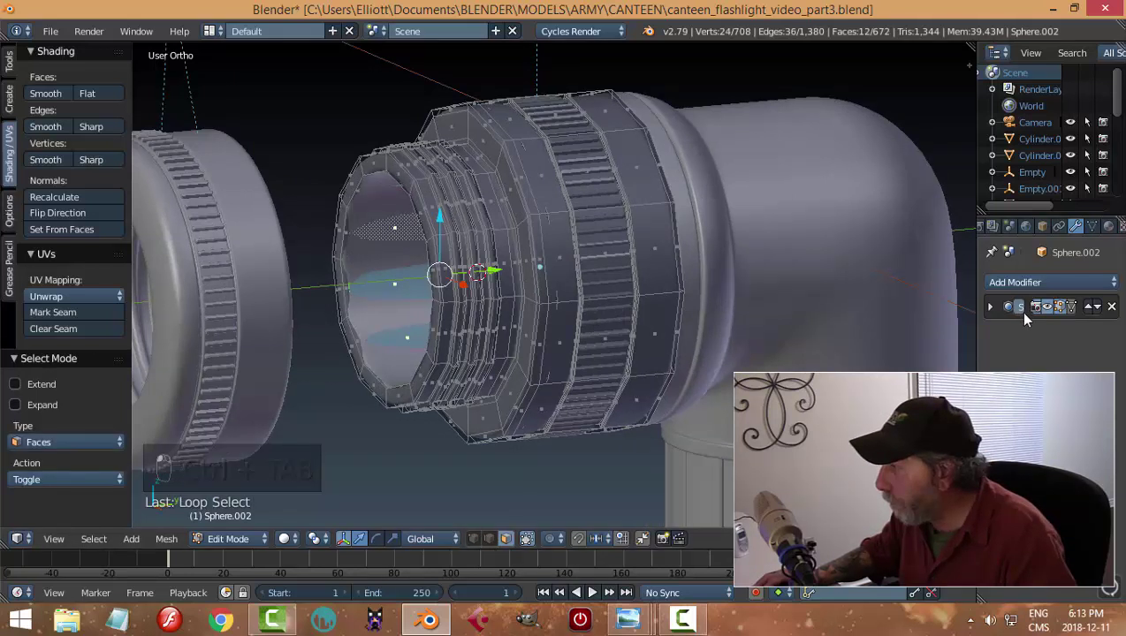
pyautogui.click(1045, 307)
pyautogui.moveTo(523, 308); pyautogui.dragTo(535, 307, button='middle')
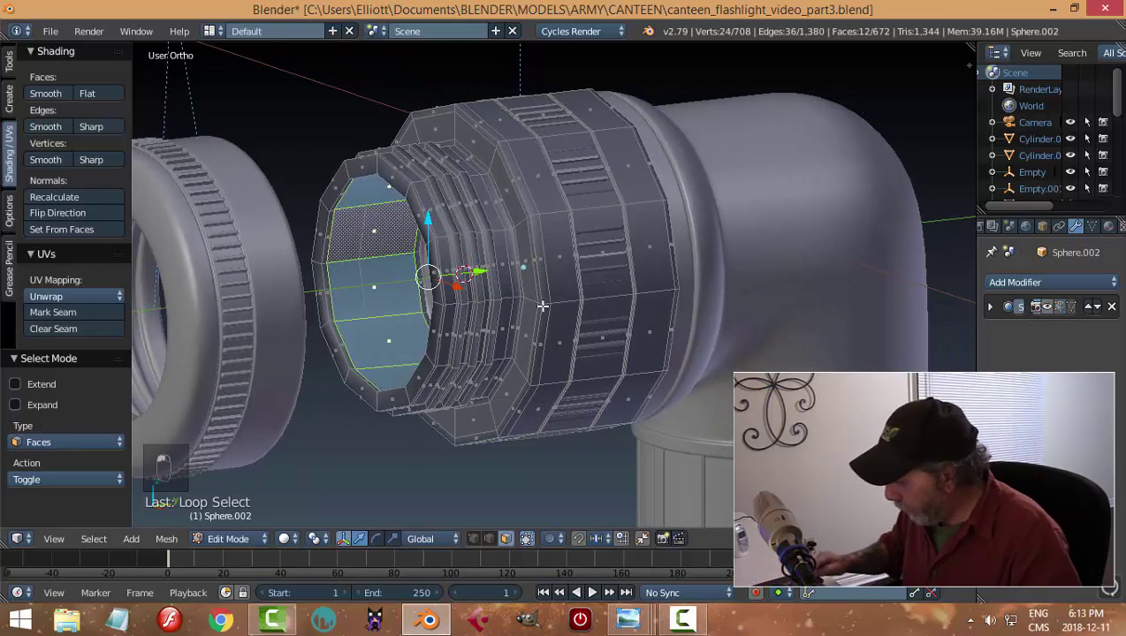
# Grow the inner-wall selection, scale it by about 1.013 in X and Z only, and return to Object Mode with subdivision shown.
pyautogui.press('ctrl+KP_Add')
pyautogui.scroll(6, 542, 305)
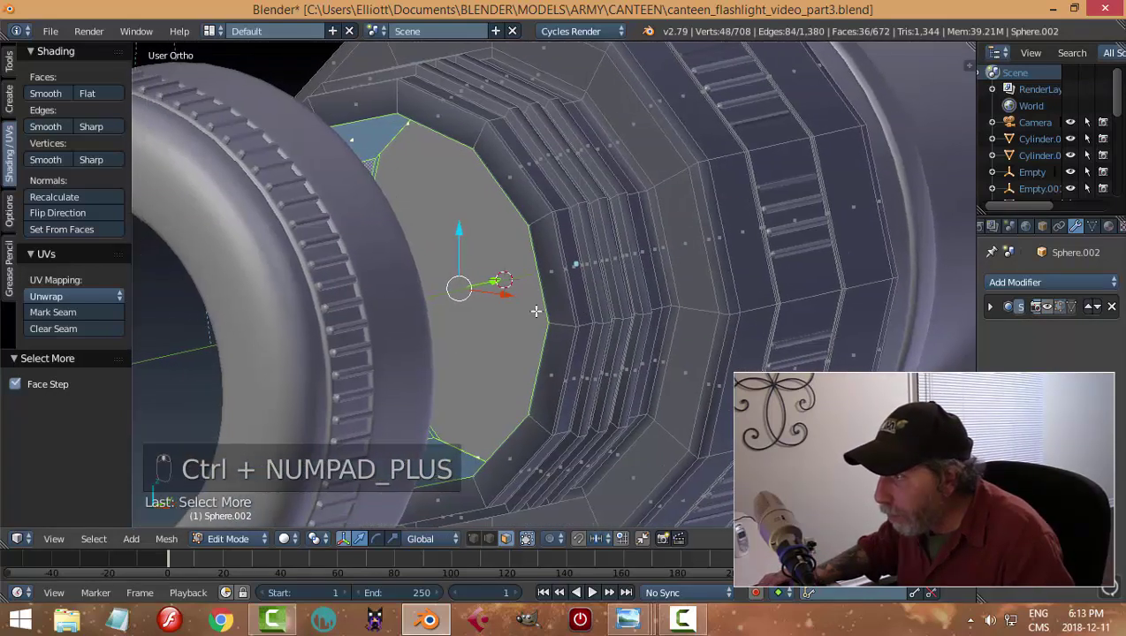
pyautogui.moveTo(535, 311); pyautogui.dragTo(509, 334, button='middle')
pyautogui.moveTo(453, 310); pyautogui.dragTo(590, 342, button='middle')
pyautogui.press('s')
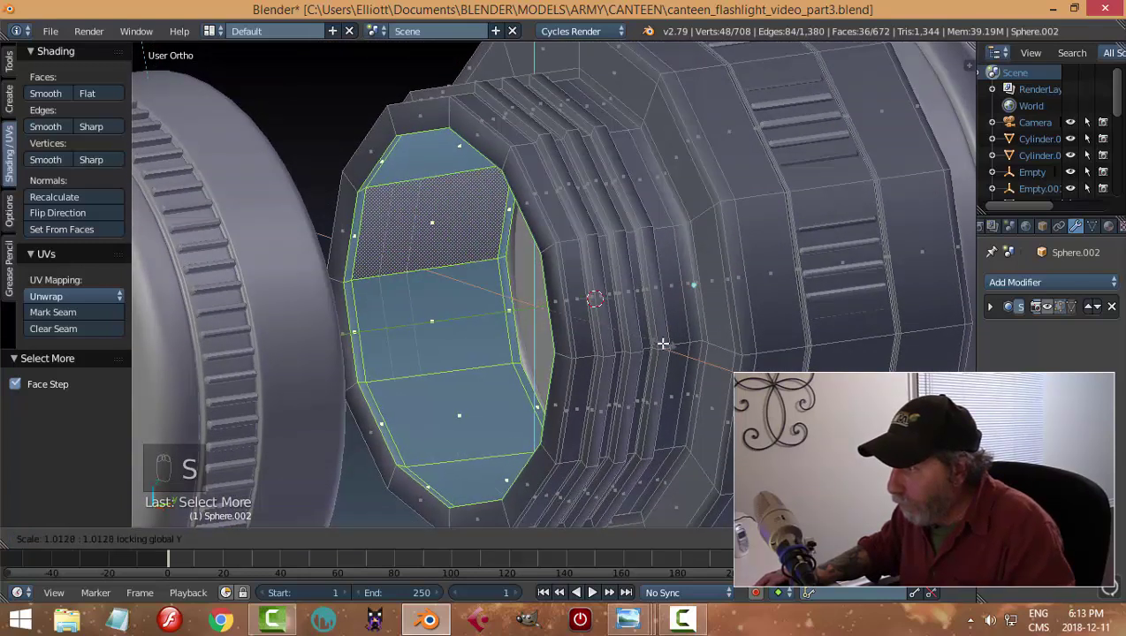
pyautogui.click(663, 344)
pyautogui.press('a')
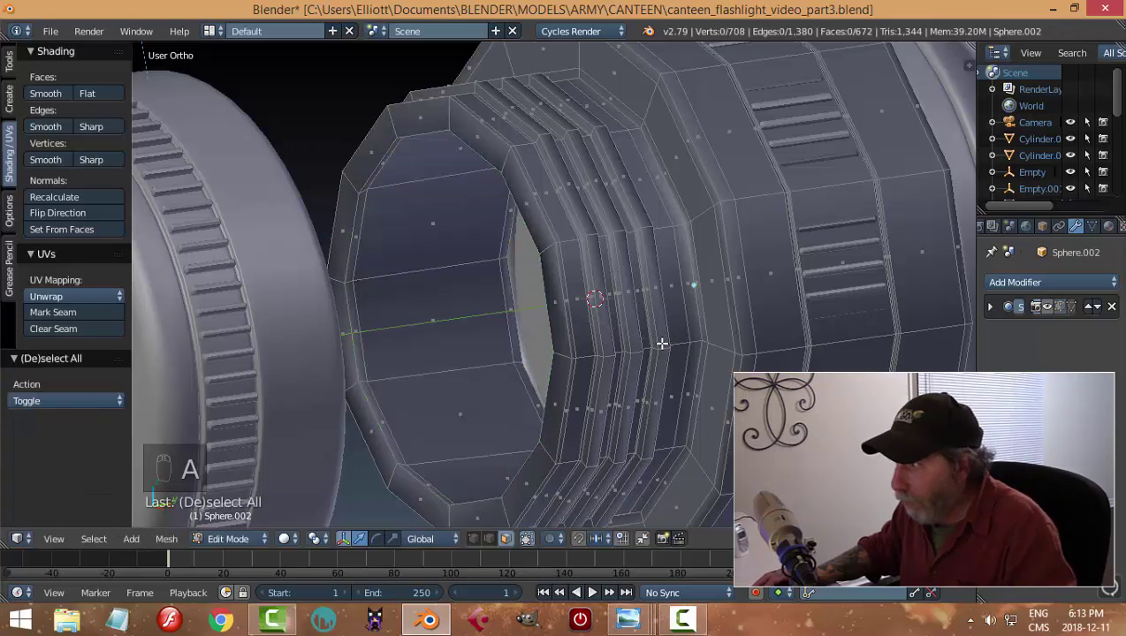
pyautogui.press('Tab')
pyautogui.click(522, 341)
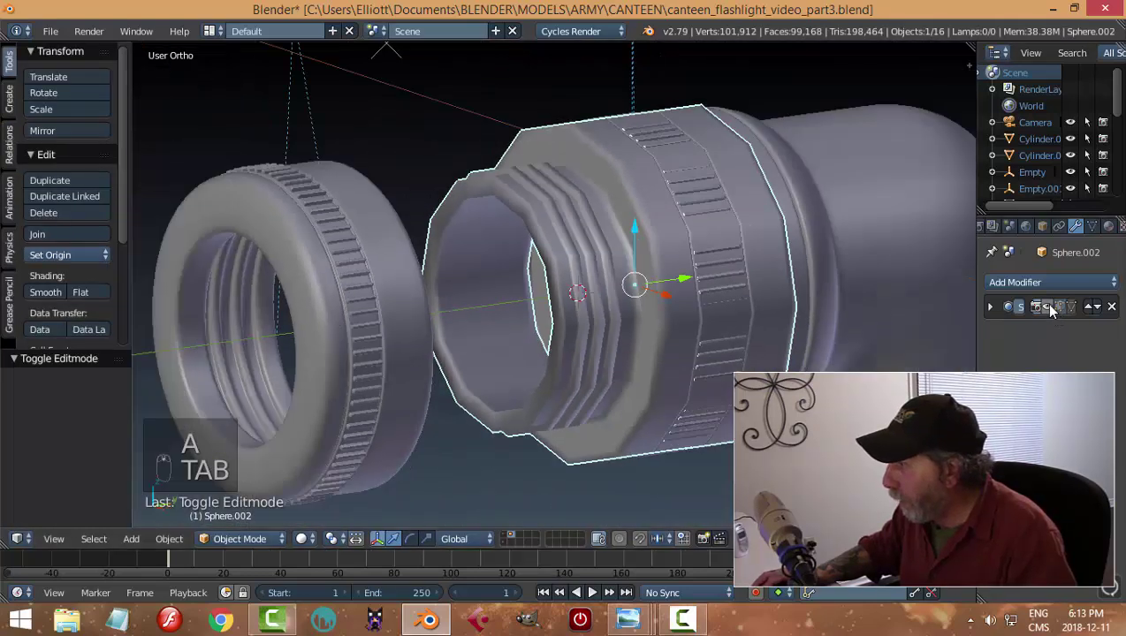
# Move the front ring's Empty 1.812 along Y to seat the ring back on the head, and deselect it.
pyautogui.scroll(-5, 399, 228)
pyautogui.rightClick(499, 166)
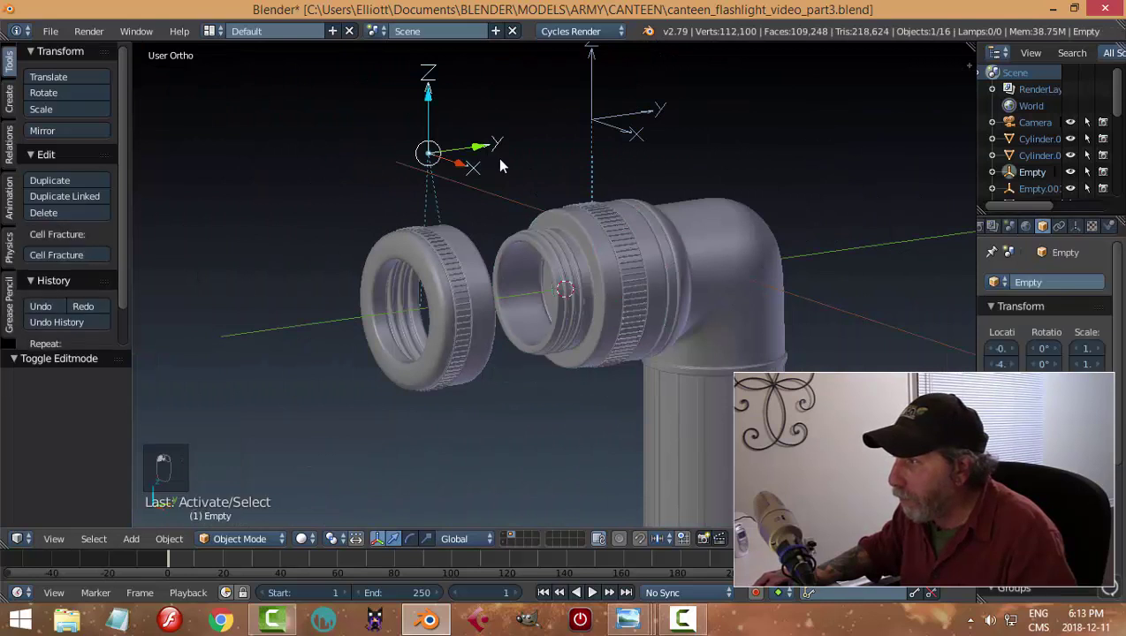
pyautogui.press('g')
pyautogui.press('y')
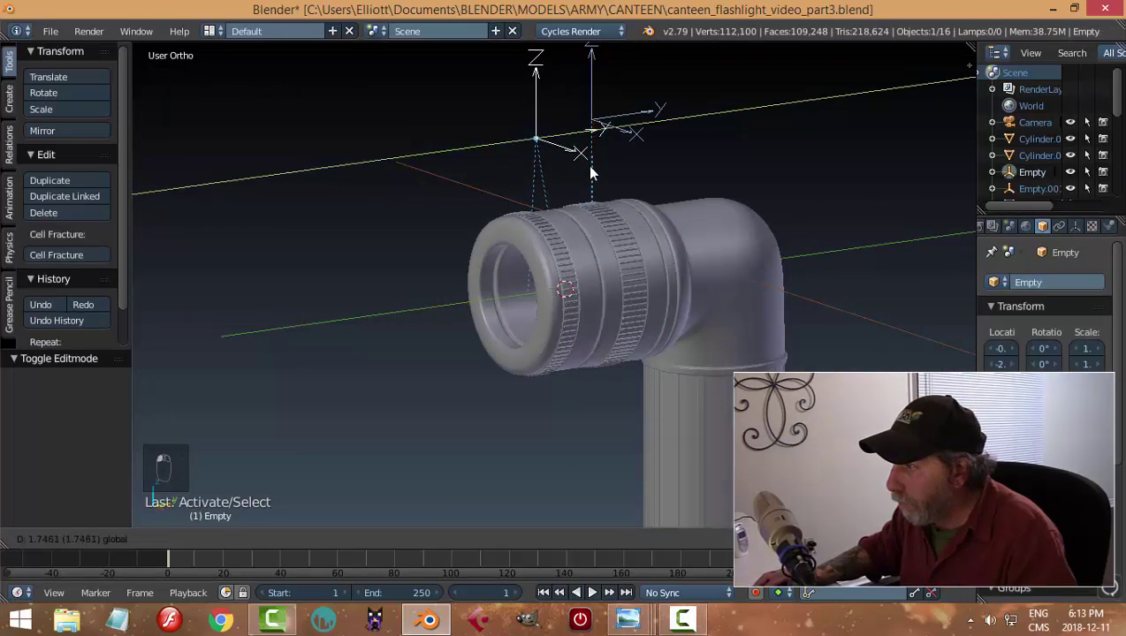
pyautogui.click(591, 165)
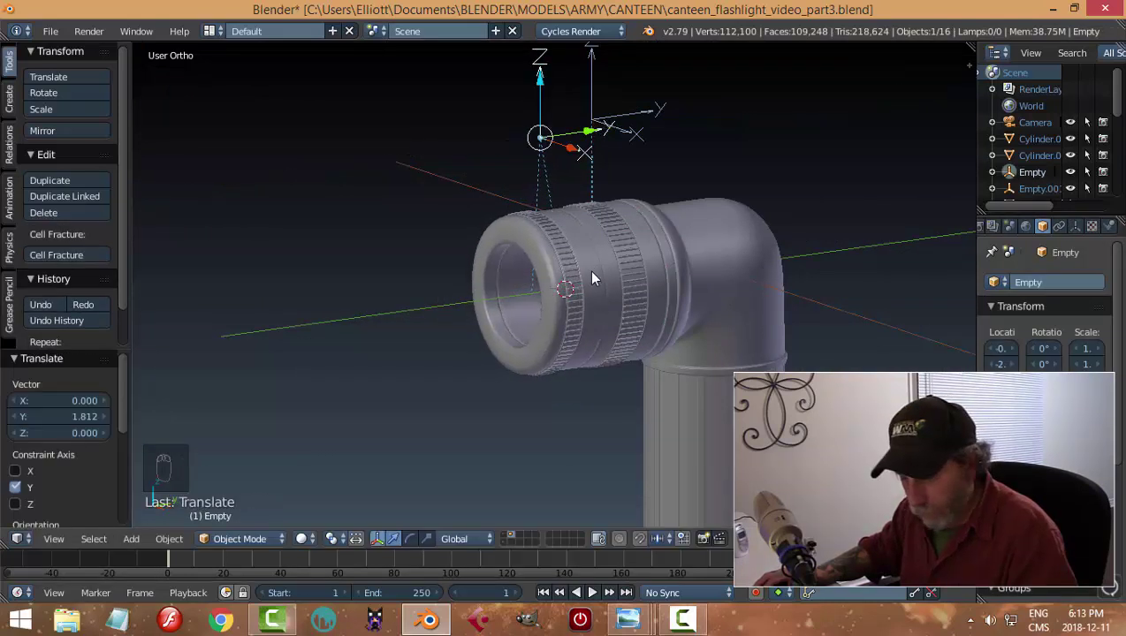
pyautogui.press('a')
pyautogui.moveTo(590, 276); pyautogui.dragTo(635, 262, button='middle')
pyautogui.scroll(2, 475, 271)
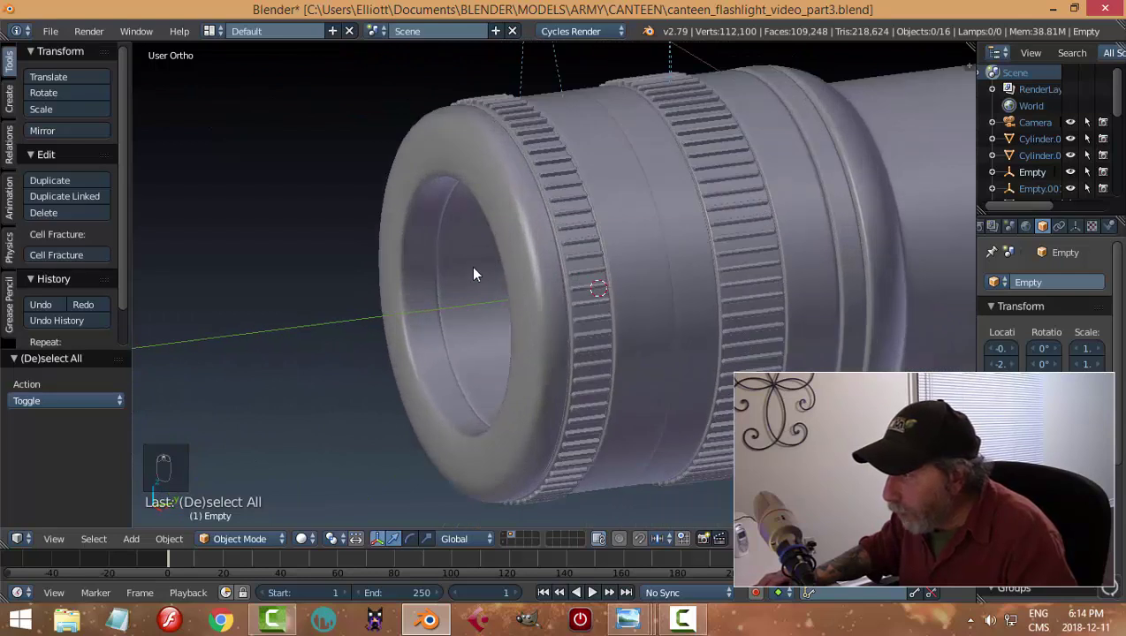
# Inspect the threaded ring's inner faces in Edit Mode with subdivision display off, and return to Object Mode with it restored.
pyautogui.rightClick(473, 268)
pyautogui.press('Tab')
pyautogui.click(583, 276)
pyautogui.scroll(3, 472, 289)
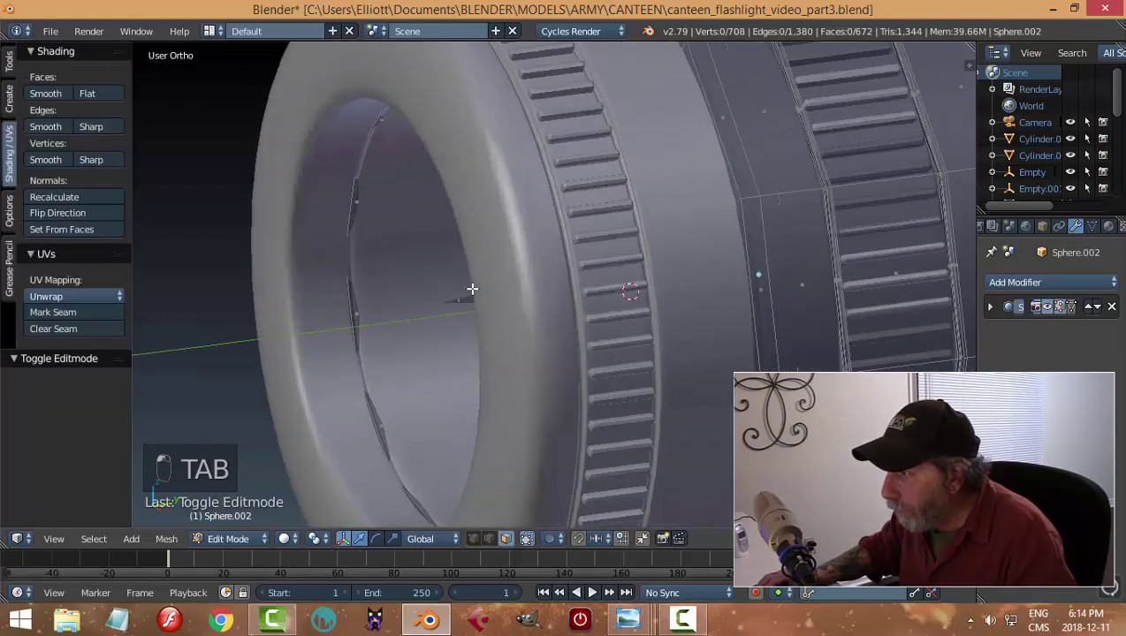
pyautogui.click(1045, 306)
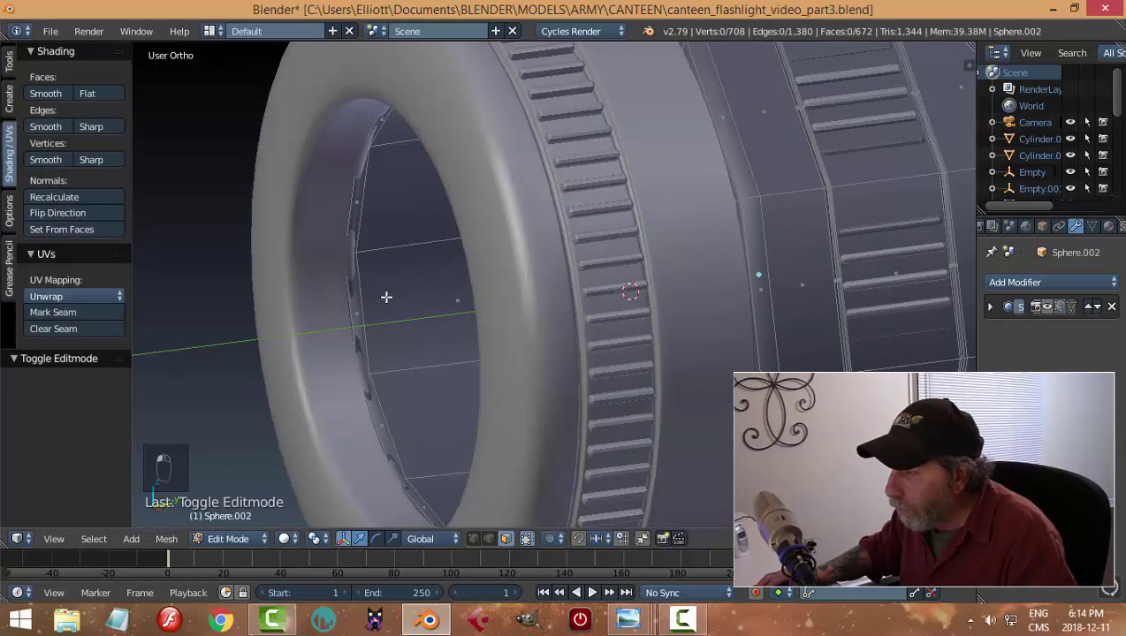
pyautogui.press('Tab')
pyautogui.click(375, 297)
pyautogui.moveTo(407, 293); pyautogui.dragTo(543, 251, button='middle')
pyautogui.click(1046, 307)
pyautogui.scroll(-3, 586, 305)
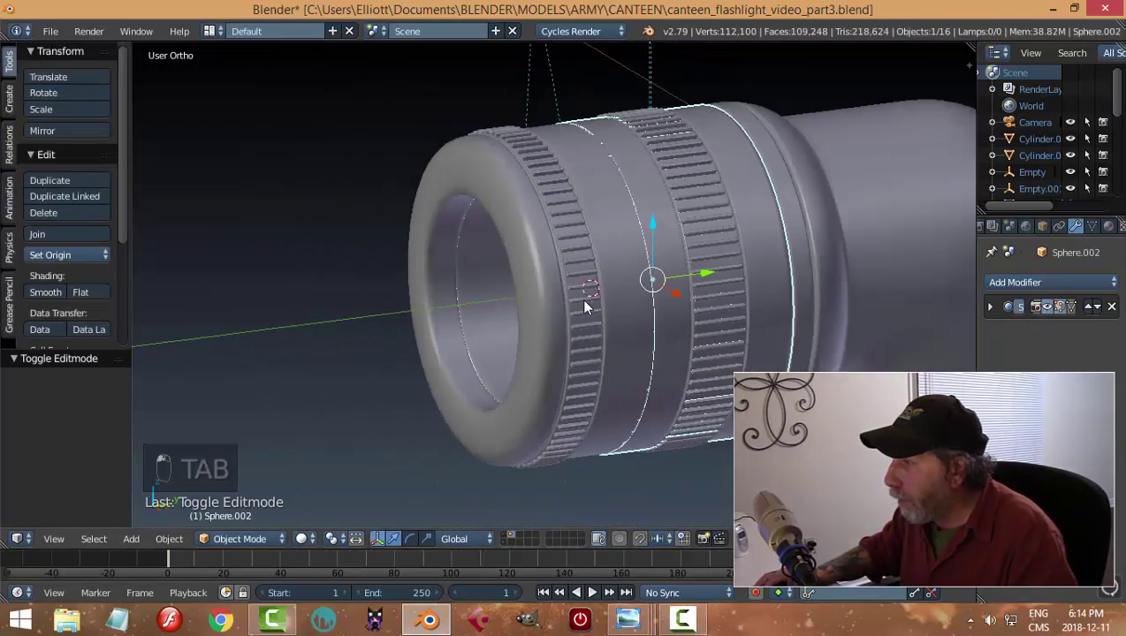
# Select the front ring's Empty and move it -2.413 along Y to separate the ring from the head.
pyautogui.rightClick(616, 71)
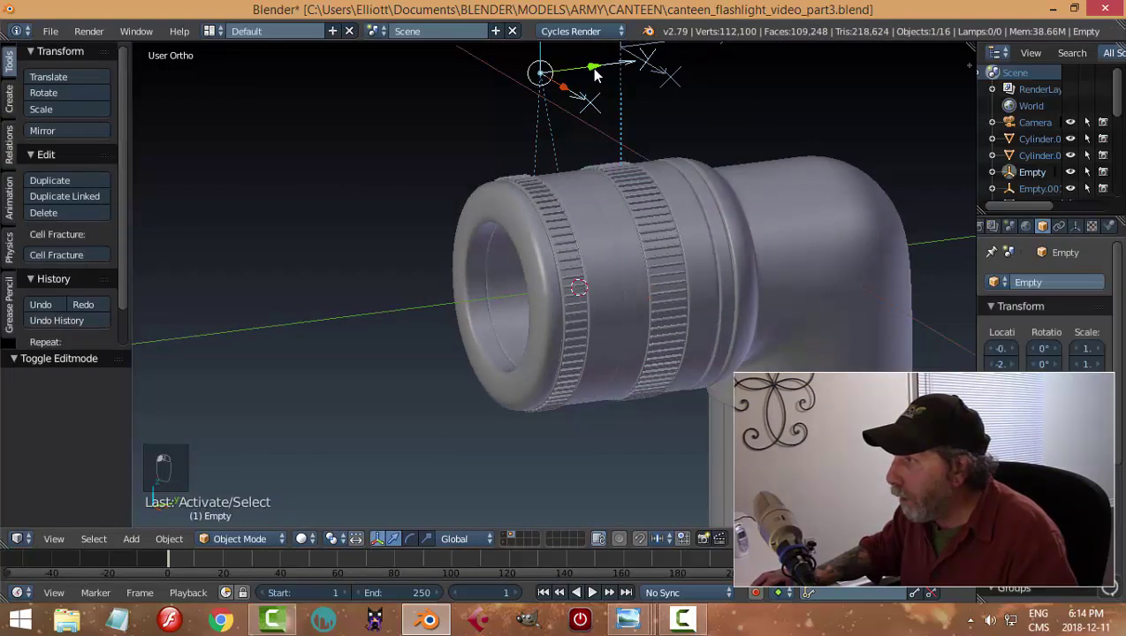
pyautogui.moveTo(596, 76); pyautogui.dragTo(365, 134)
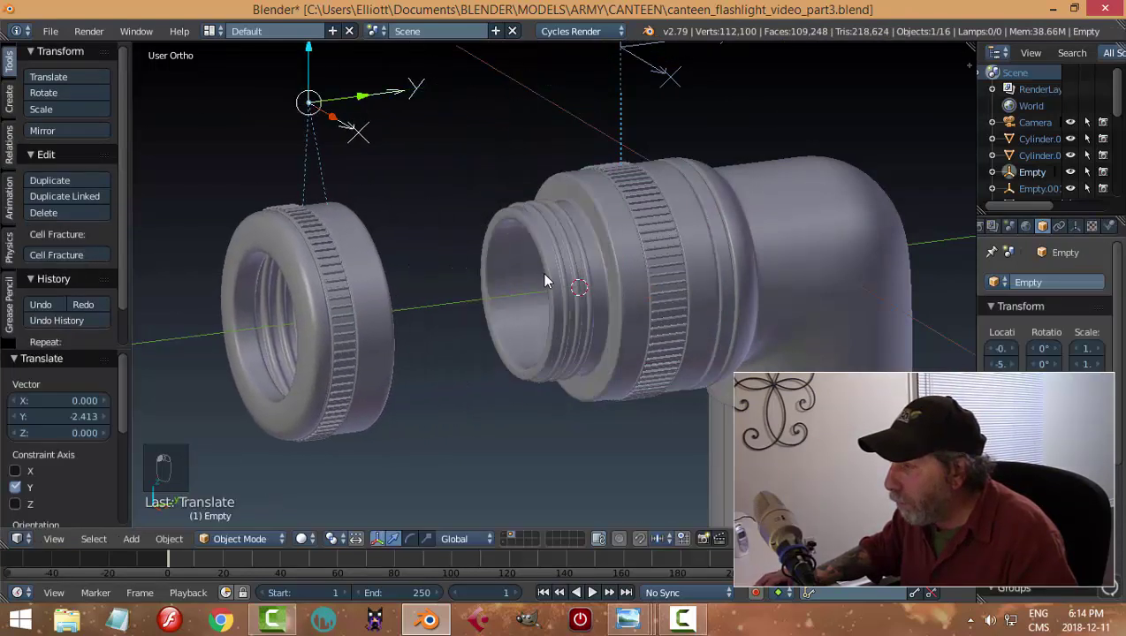
pyautogui.scroll(5, 544, 281)
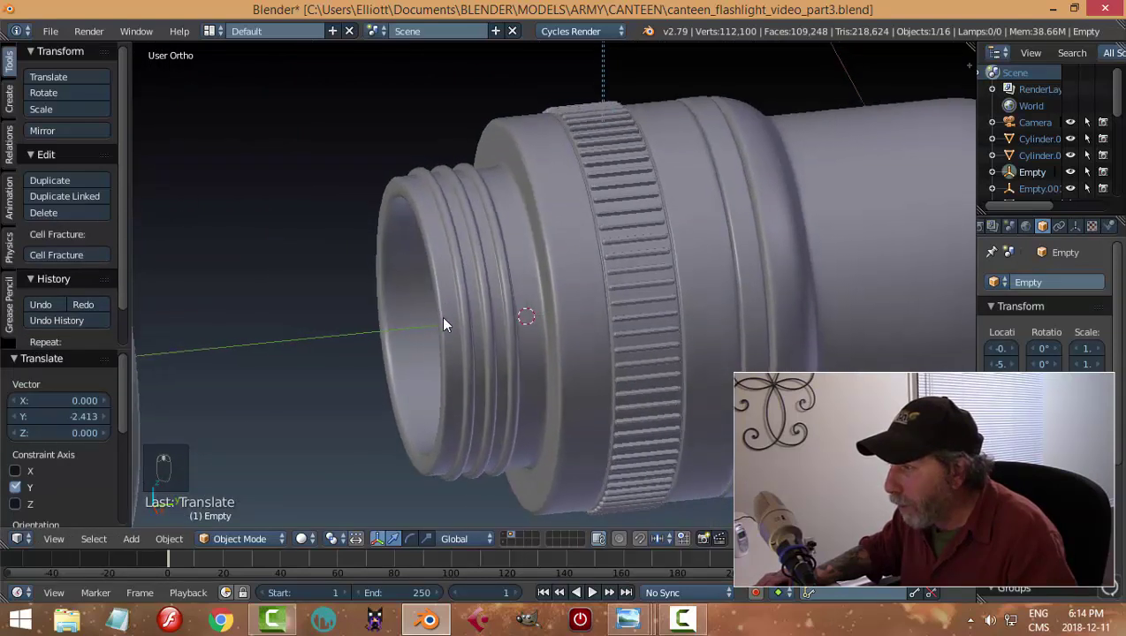
# Open the threaded ring's mesh in Edit Mode with edge selection and subdivision display off, leaving nothing selected.
pyautogui.press('Tab')
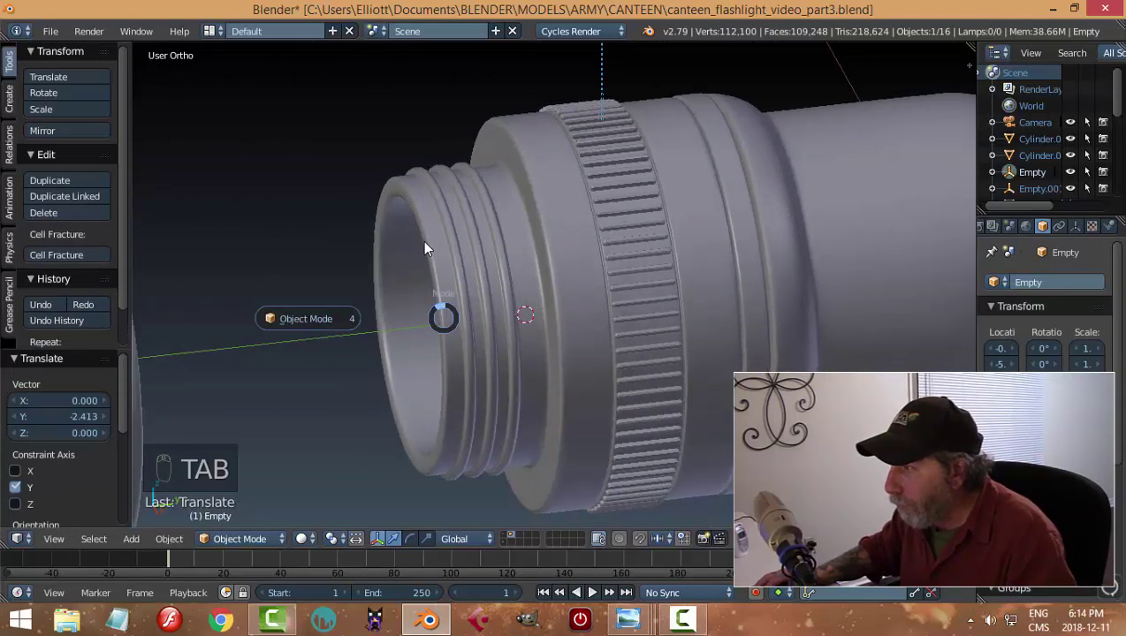
pyautogui.rightClick(428, 241)
pyautogui.press('Tab')
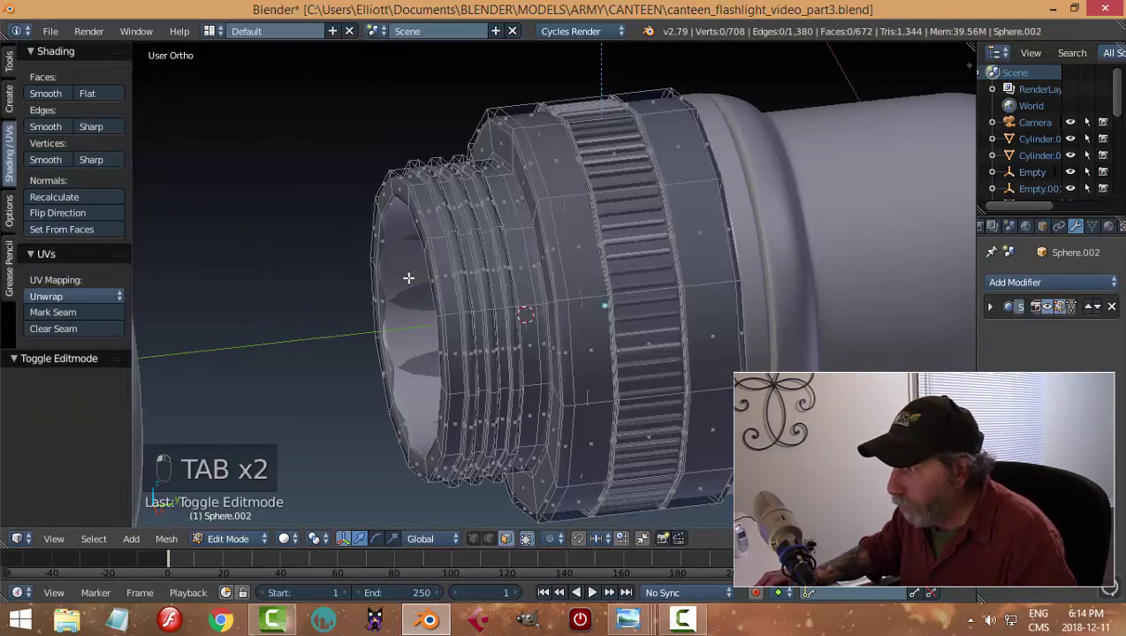
pyautogui.scroll(3, 409, 278)
pyautogui.click(1037, 307)
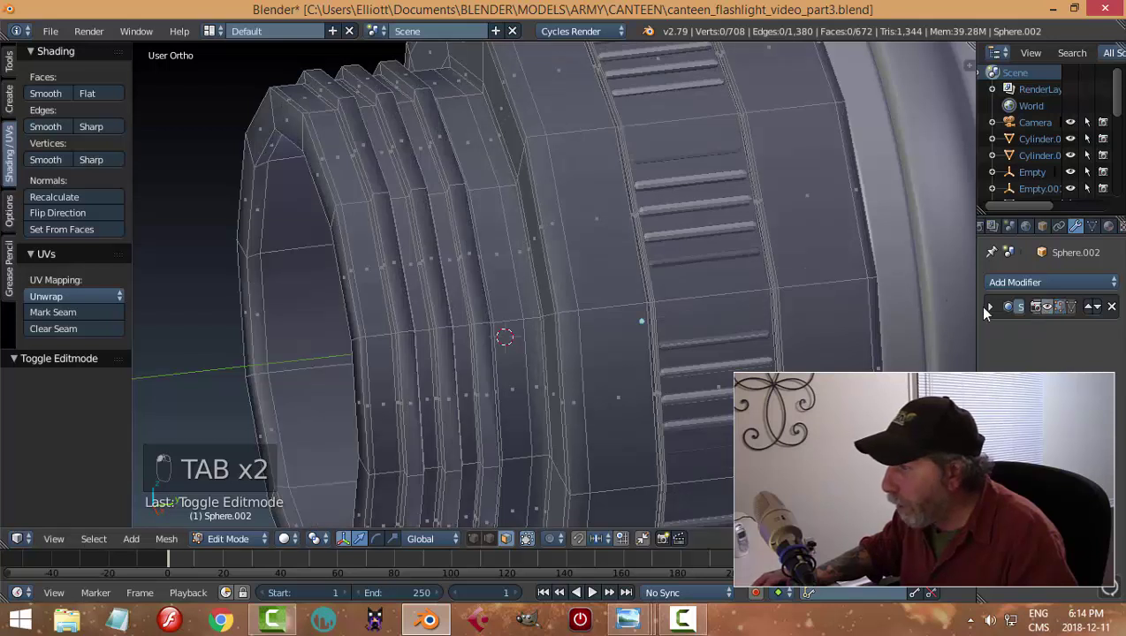
pyautogui.hotkey('ctrl', 'Tab')
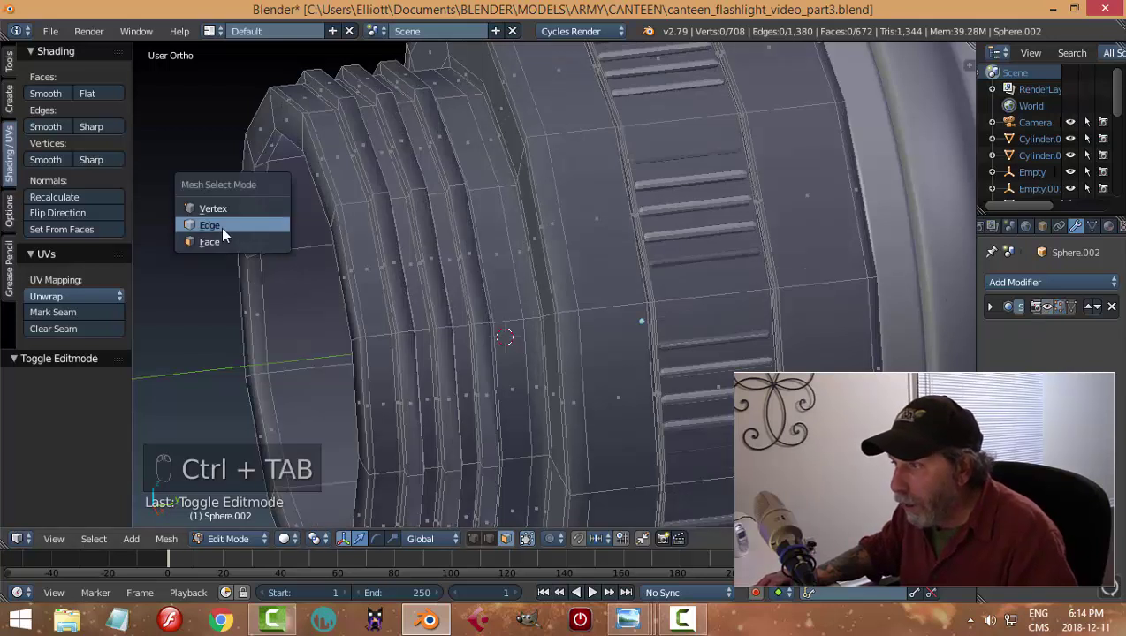
pyautogui.click(221, 227)
pyautogui.keyDown('alt'); pyautogui.rightClick(265, 209); pyautogui.keyUp('alt')
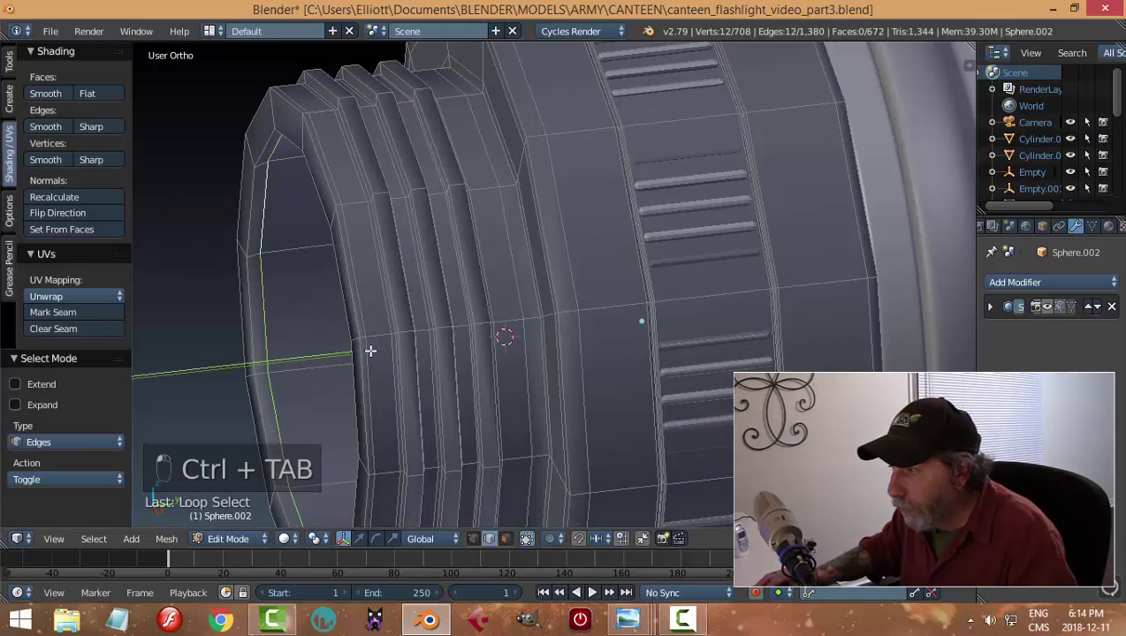
pyautogui.click(372, 346)
pyautogui.press('a')
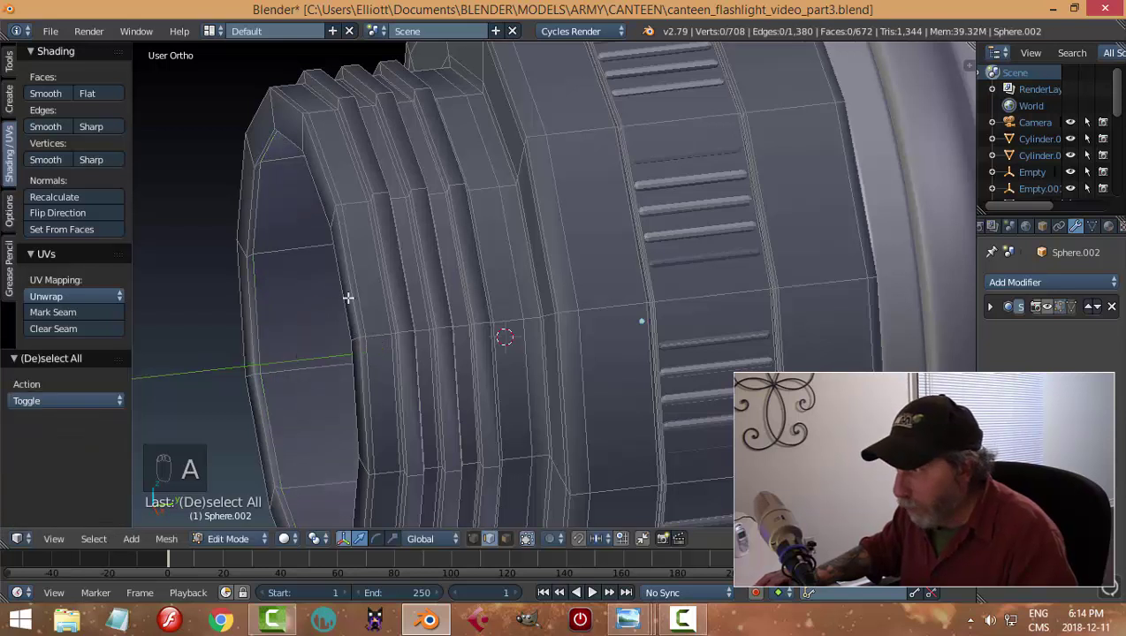
# Add a loop cut around the ring's inner wall, slid about 0.80 toward the front rim, and return to Object Mode with subdivision shown.
pyautogui.hotkey('ctrl', 'r')
pyautogui.click(319, 250)
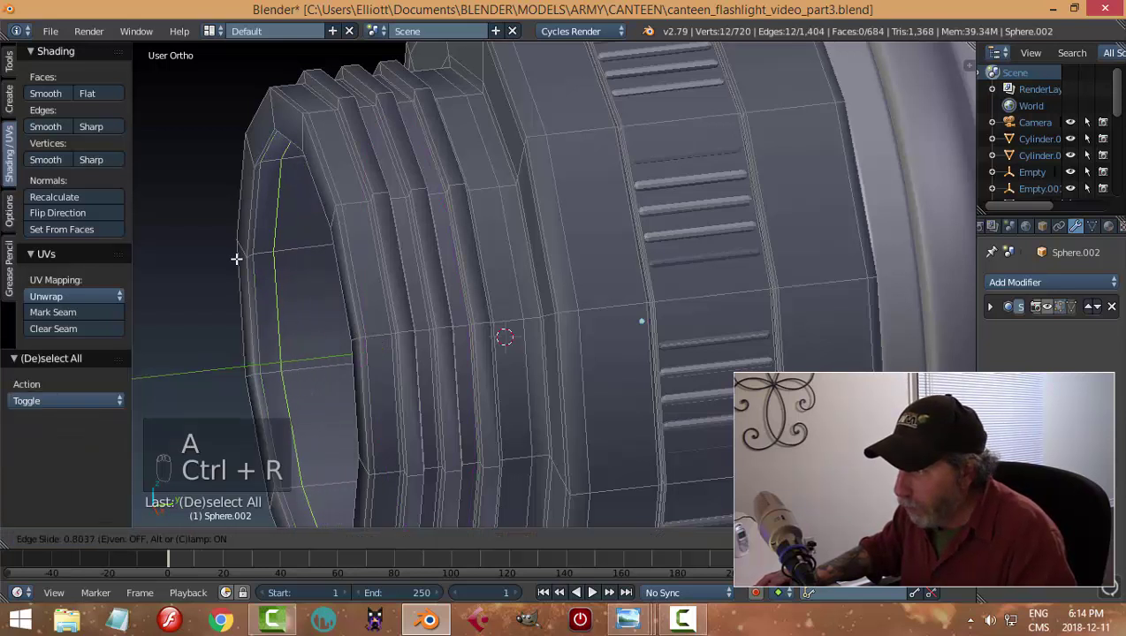
pyautogui.click(236, 258)
pyautogui.press('a')
pyautogui.press('Tab')
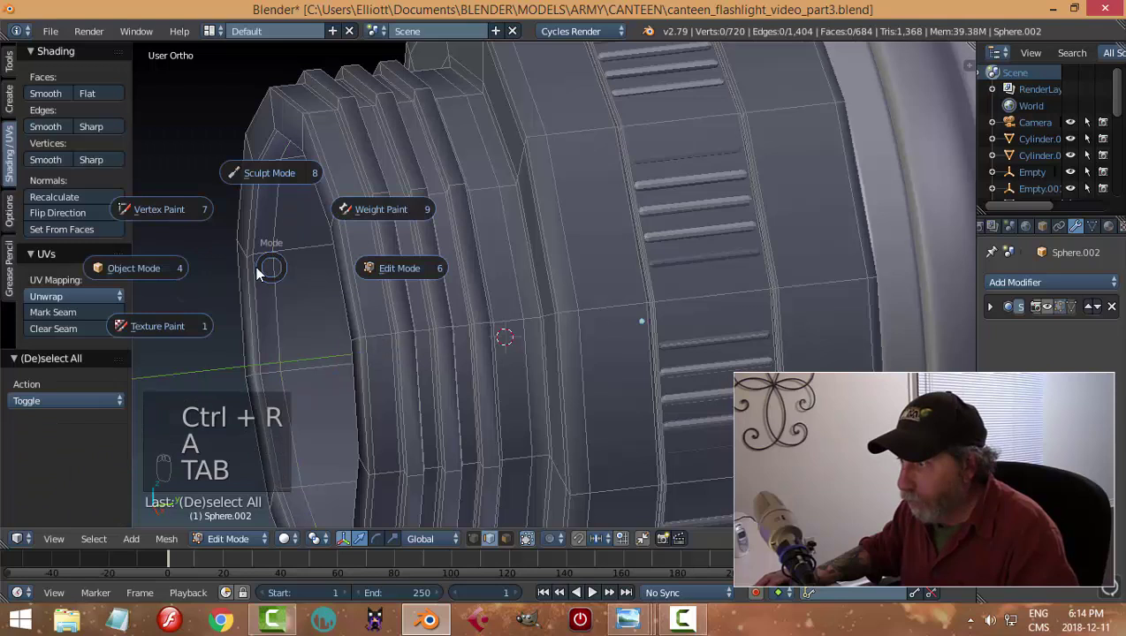
pyautogui.click(190, 265)
pyautogui.moveTo(238, 261); pyautogui.dragTo(348, 236, button='middle')
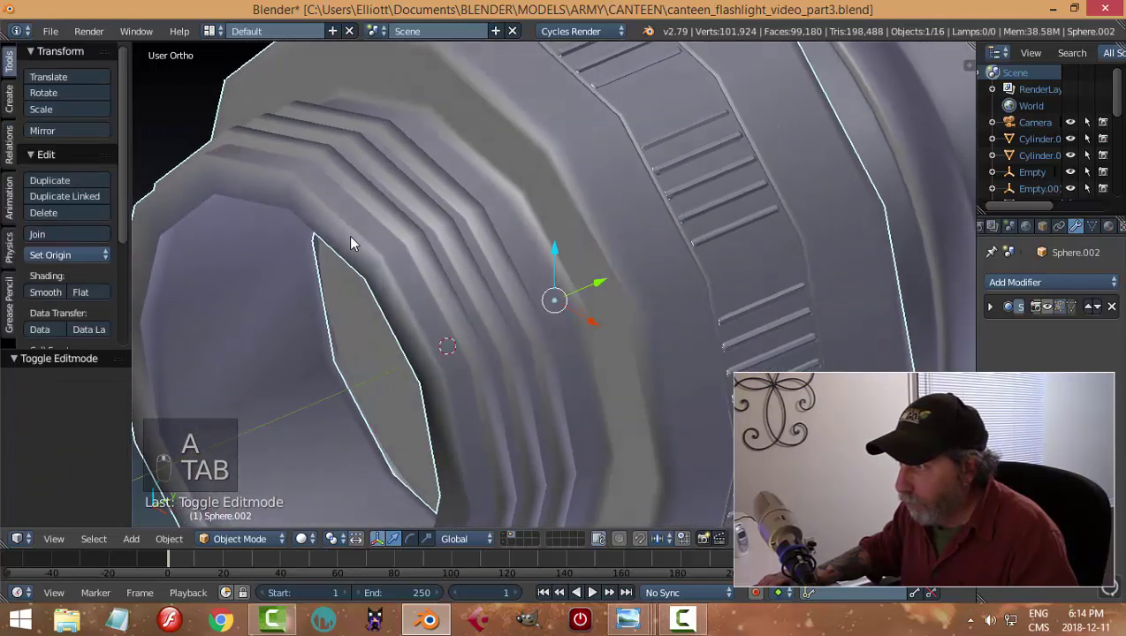
pyautogui.click(1051, 306)
# Add a loop cut around the front rim face, slid against its inner edge, and return to Object Mode with nothing selected.
pyautogui.press('Tab')
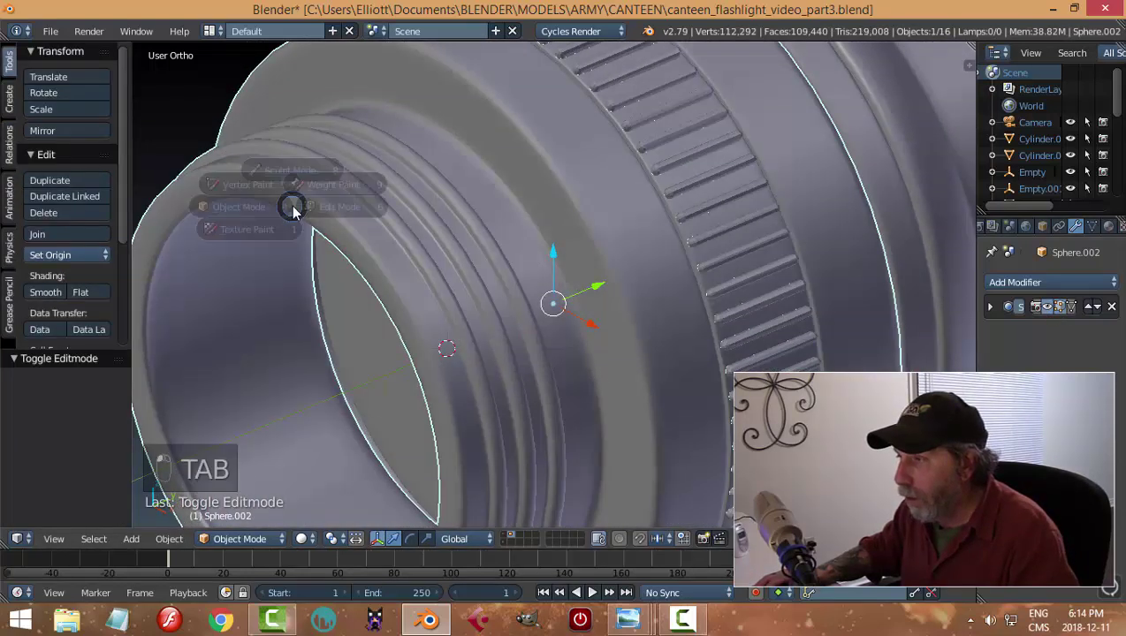
pyautogui.click(405, 205)
pyautogui.hotkey('ctrl', 'r')
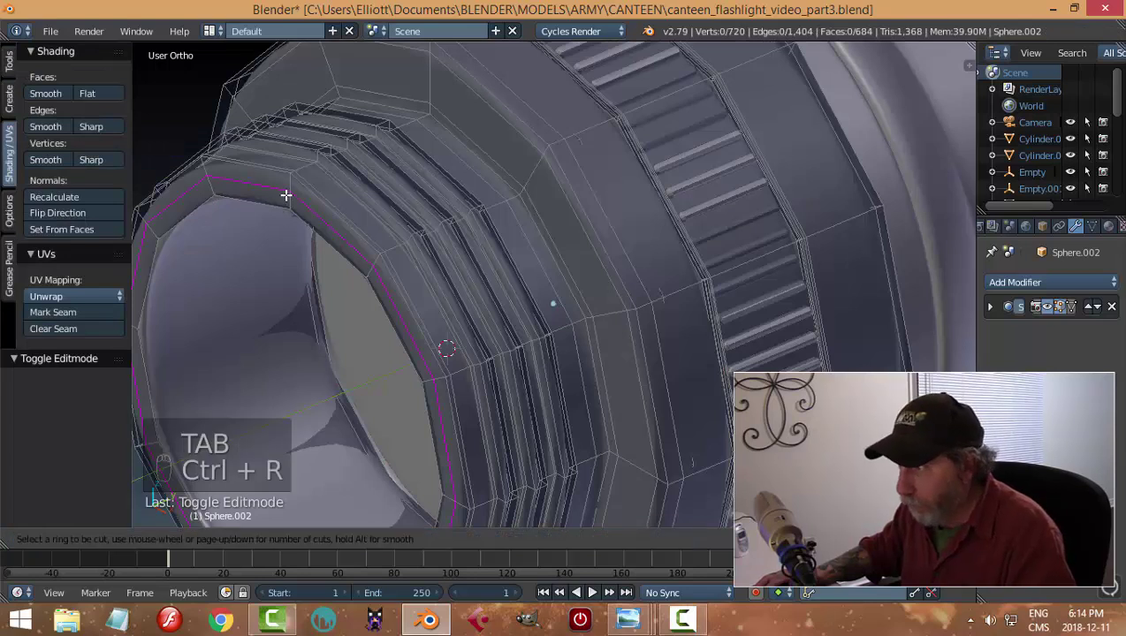
pyautogui.click(289, 194)
pyautogui.click(326, 230)
pyautogui.press('a')
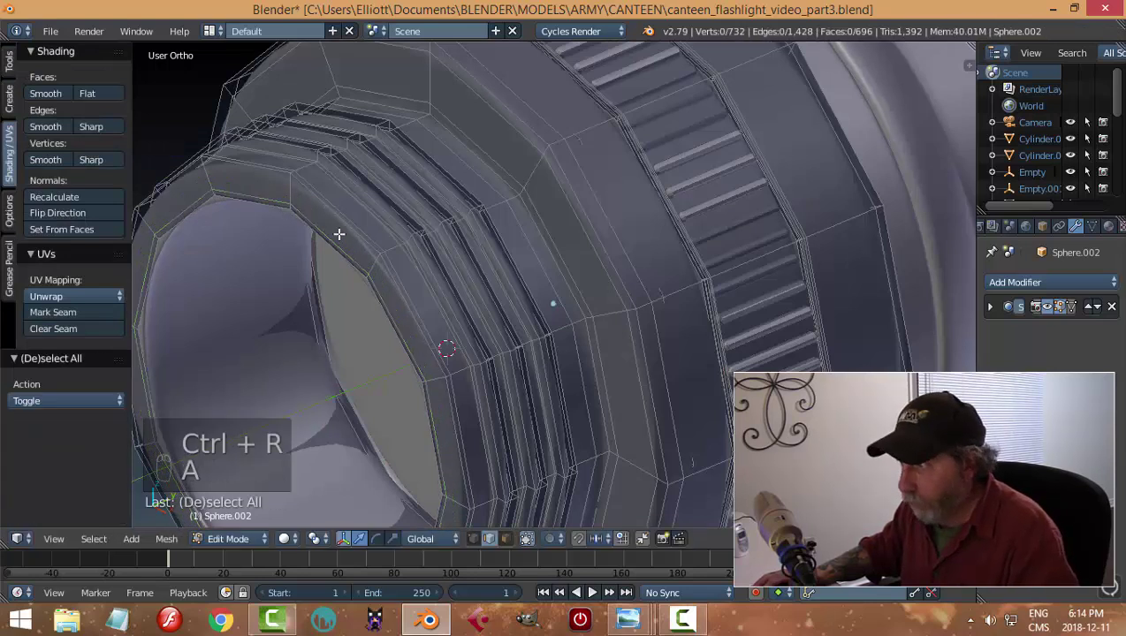
pyautogui.press('Tab')
pyautogui.click(205, 233)
pyautogui.scroll(-4, 433, 309)
pyautogui.moveTo(448, 320)
pyautogui.mouseDown(button='middle')
pyautogui.moveTo(400, 287)
pyautogui.moveTo(483, 265)
pyautogui.moveTo(540, 273)
pyautogui.moveTo(451, 318)
pyautogui.mouseUp(button='middle')
pyautogui.press('a')
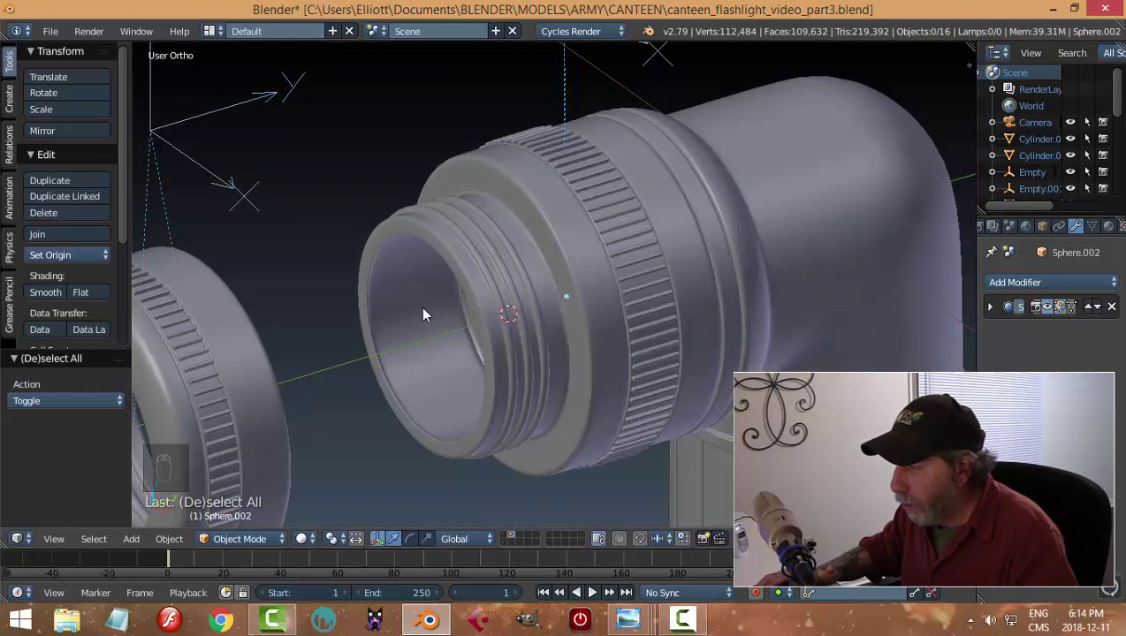
# Move the edge loop at the rim's inner corner 0.006 along Y with subdivision display off, and return to Object Mode.
pyautogui.press('Tab')
pyautogui.click(459, 309)
pyautogui.scroll(3, 380, 340)
pyautogui.scroll(2, 336, 343)
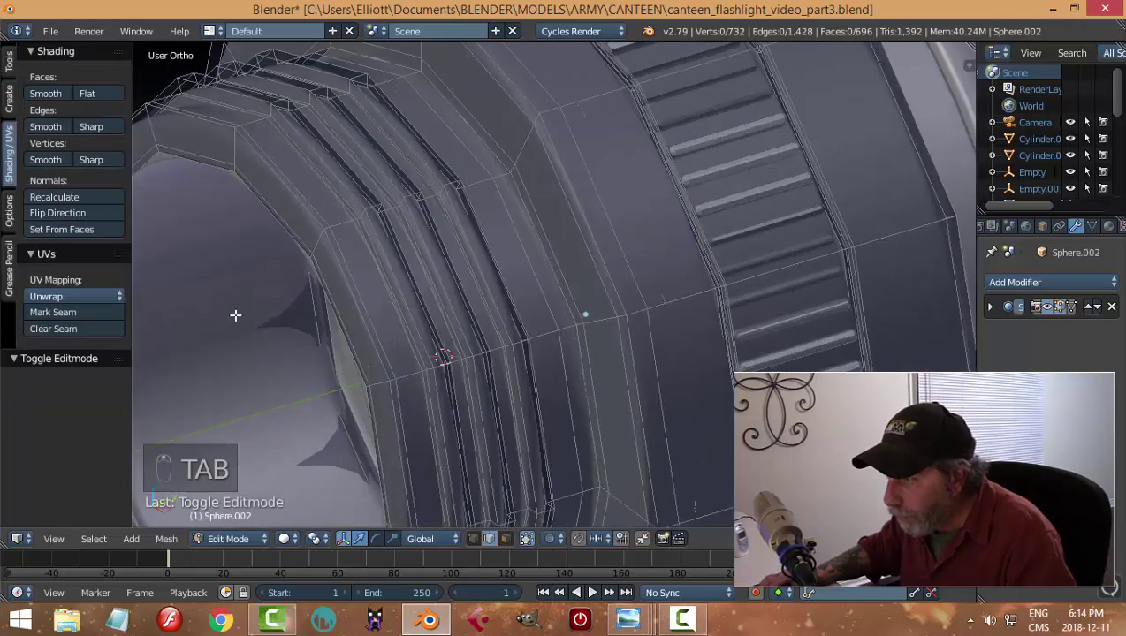
pyautogui.keyDown('shift'); pyautogui.moveTo(146, 355); pyautogui.dragTo(440, 362, button='middle'); pyautogui.keyUp('shift')
pyautogui.scroll(3, 675, 361)
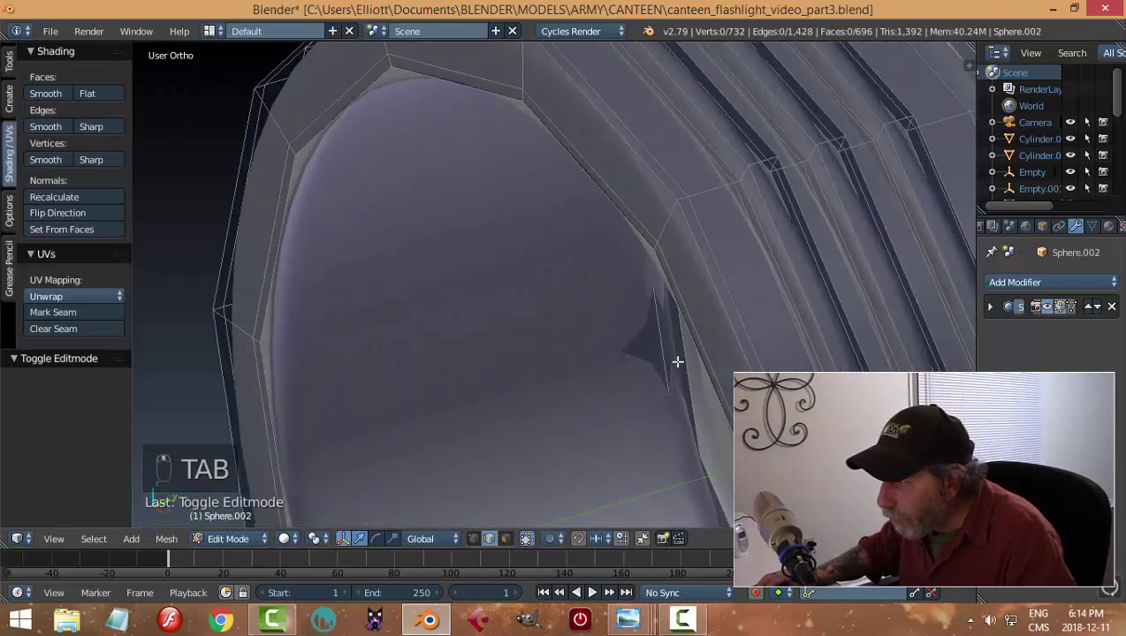
pyautogui.click(1045, 305)
pyautogui.keyDown('alt'); pyautogui.rightClick(270, 353); pyautogui.keyUp('alt')
pyautogui.scroll(-3, 307, 370)
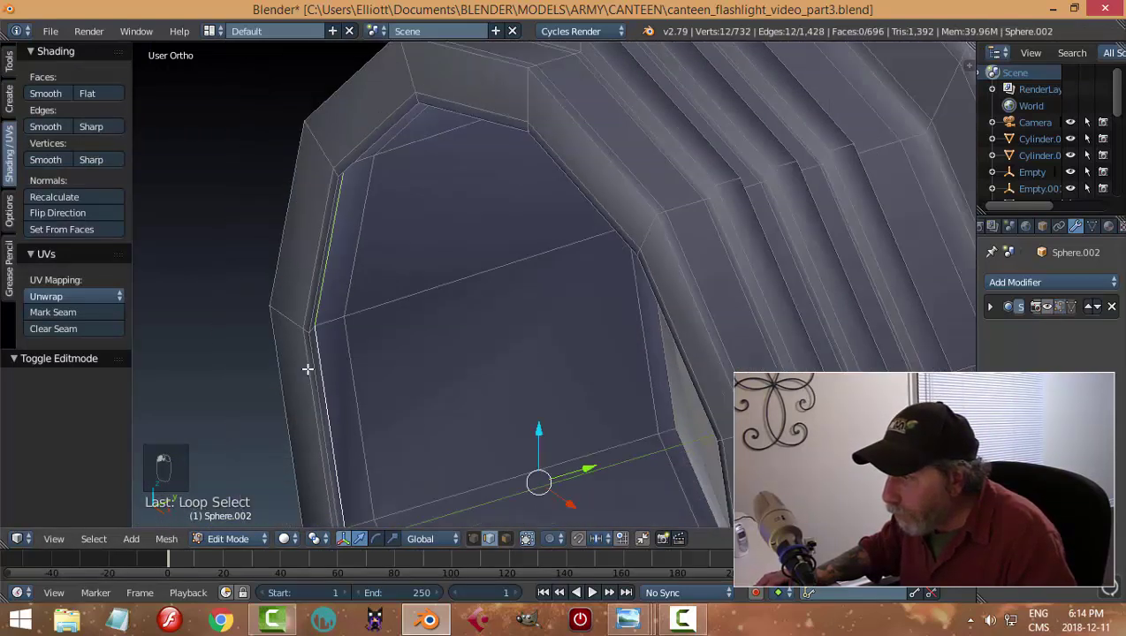
pyautogui.moveTo(589, 407); pyautogui.dragTo(591, 405)
pyautogui.scroll(3, 305, 322)
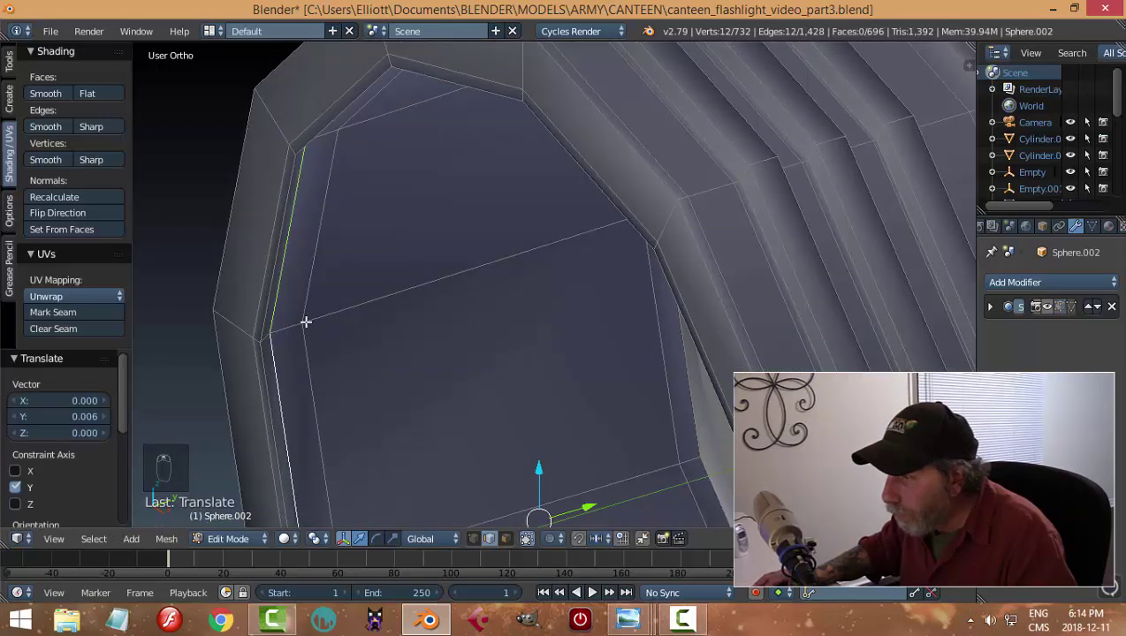
pyautogui.press('a')
pyautogui.press('Tab')
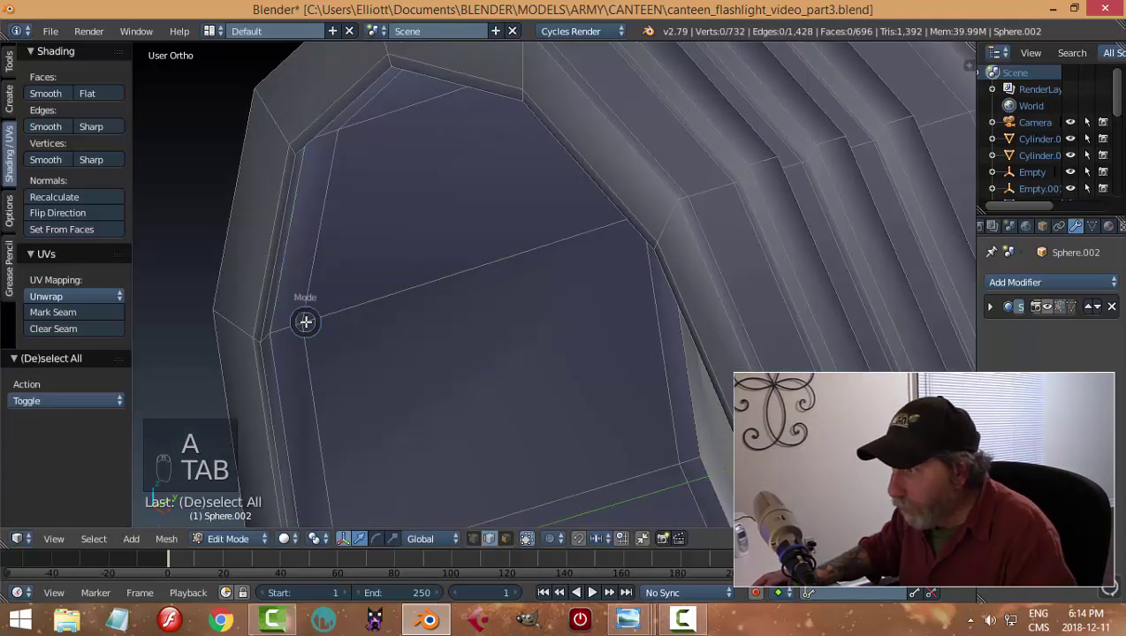
pyautogui.click(216, 321)
# Move the front ring's Empty 2.359 and another 0.048 along Y to seat the ring on the threaded head, and deselect it.
pyautogui.scroll(-8, 445, 371)
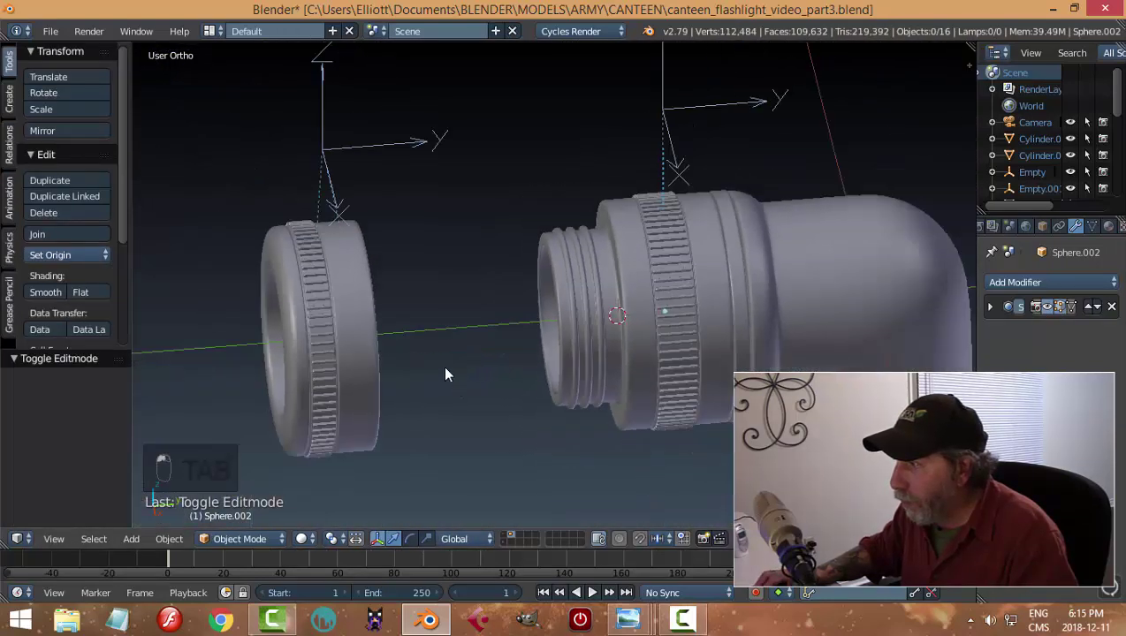
pyautogui.rightClick(416, 153)
pyautogui.press('g')
pyautogui.press('y')
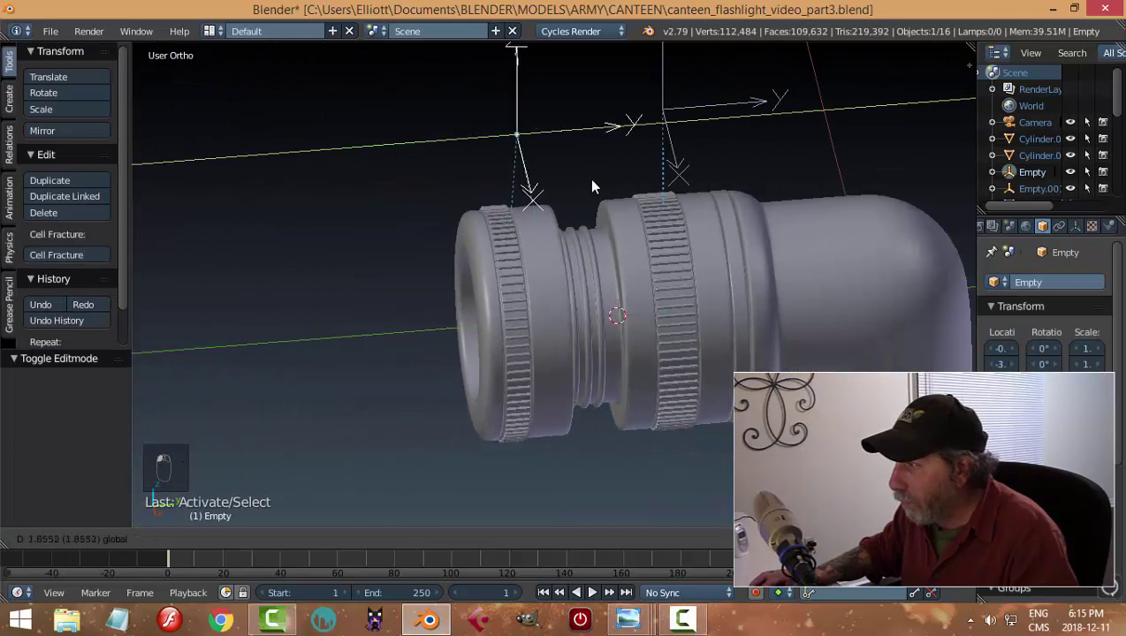
pyautogui.click(624, 184)
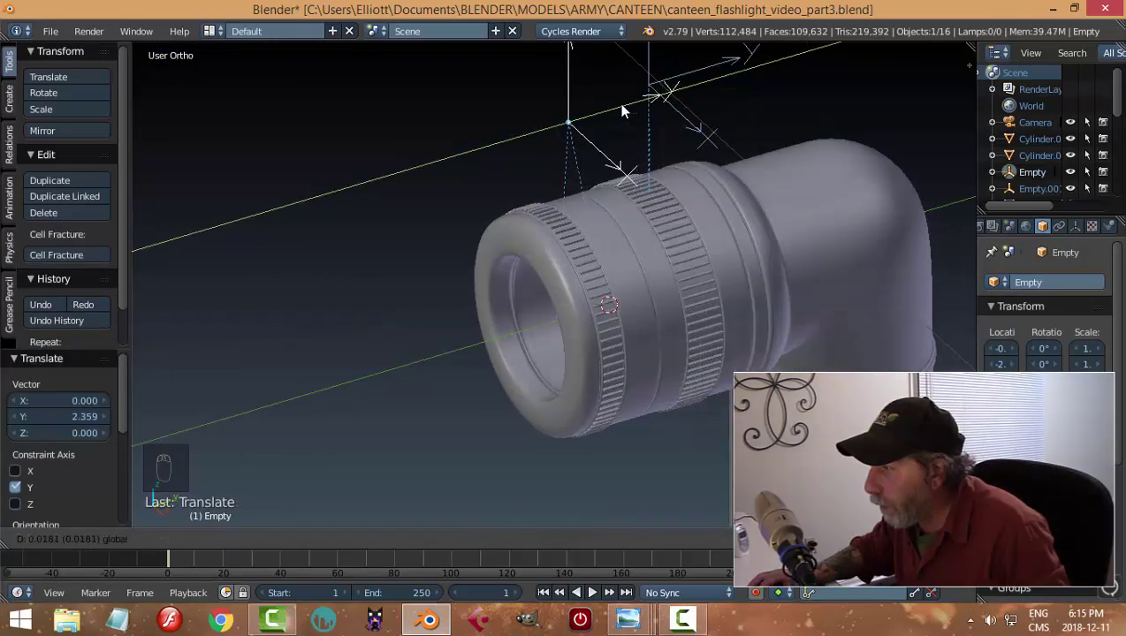
pyautogui.click(633, 177)
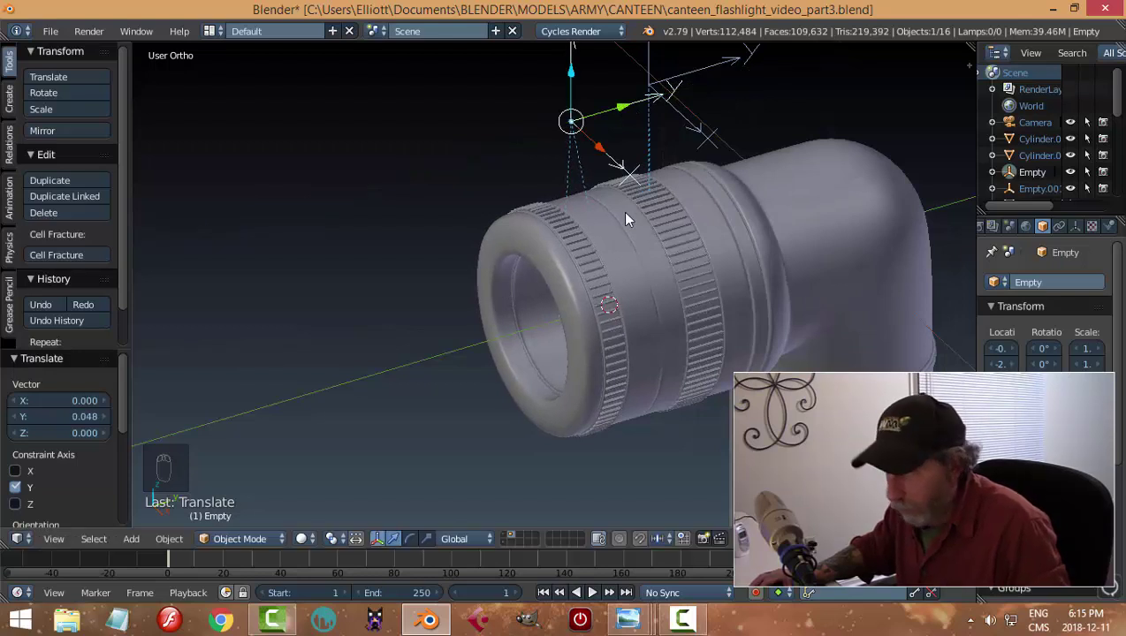
pyautogui.press('a')
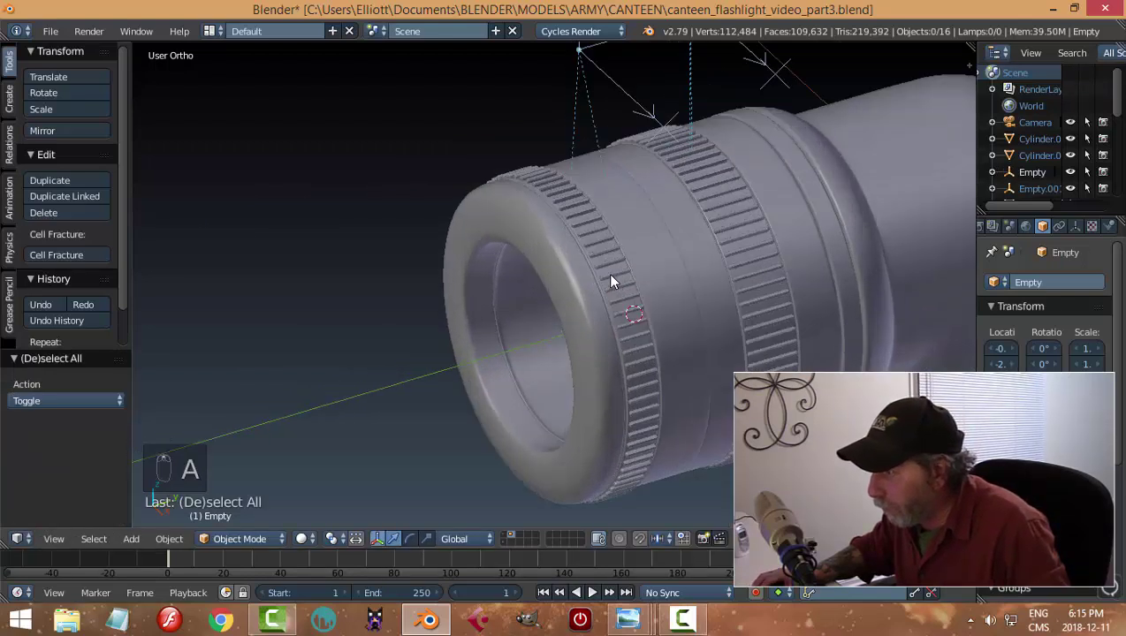
# Nudge the front ring's Empty slightly outward along Y to fine-tune the seam between the rings, and deselect it.
pyautogui.moveTo(610, 278); pyautogui.dragTo(557, 294, button='middle')
pyautogui.scroll(-4, 558, 287)
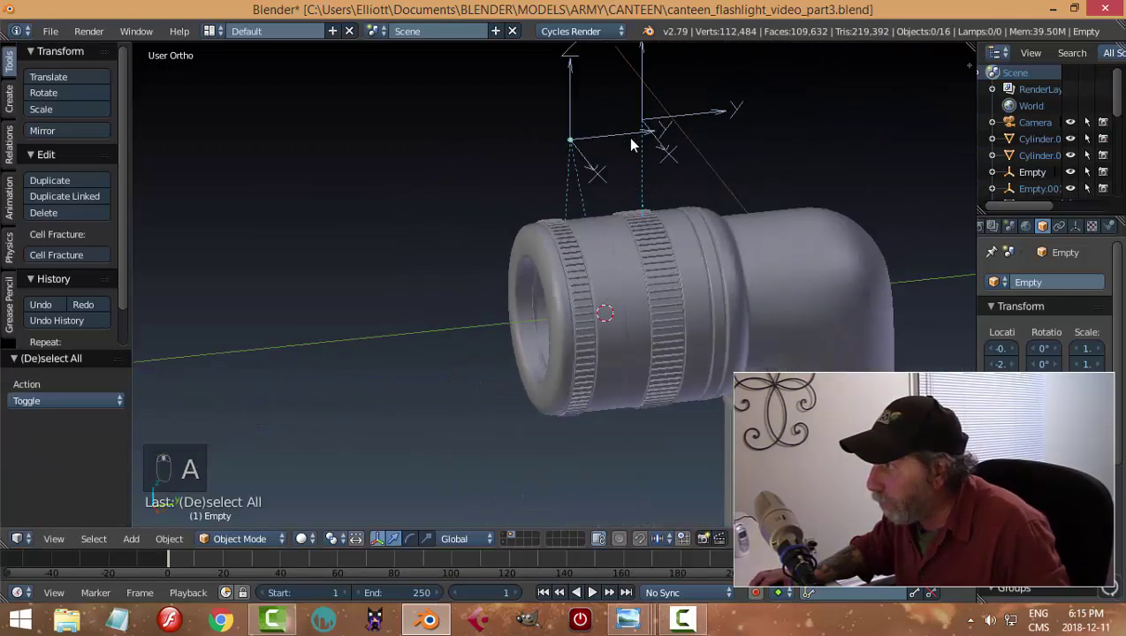
pyautogui.rightClick(585, 136)
pyautogui.press('g')
pyautogui.press('y')
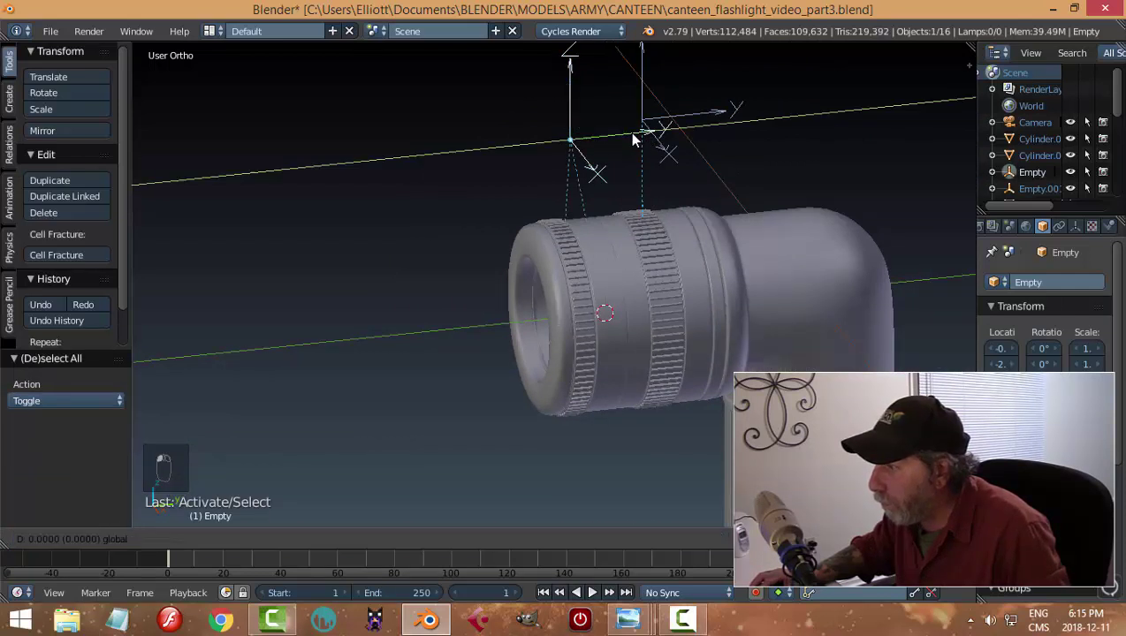
pyautogui.click(632, 140)
pyautogui.press('a')
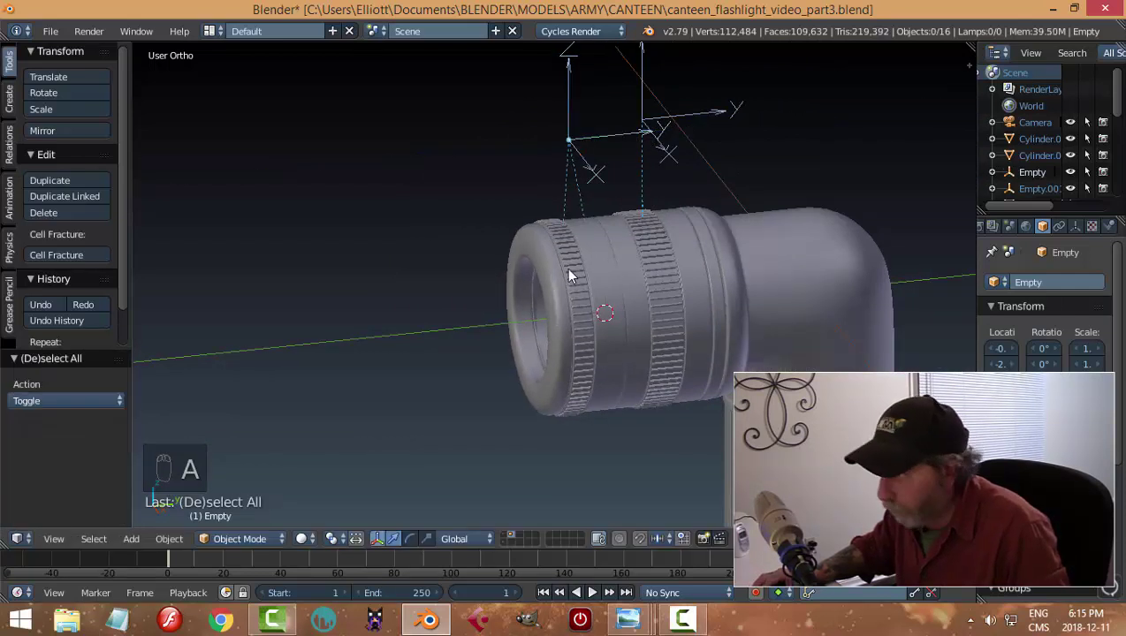
# Move the front ring's Empty -2.076 along Y to expose the threaded ring.
pyautogui.moveTo(621, 275); pyautogui.dragTo(637, 162, button='middle')
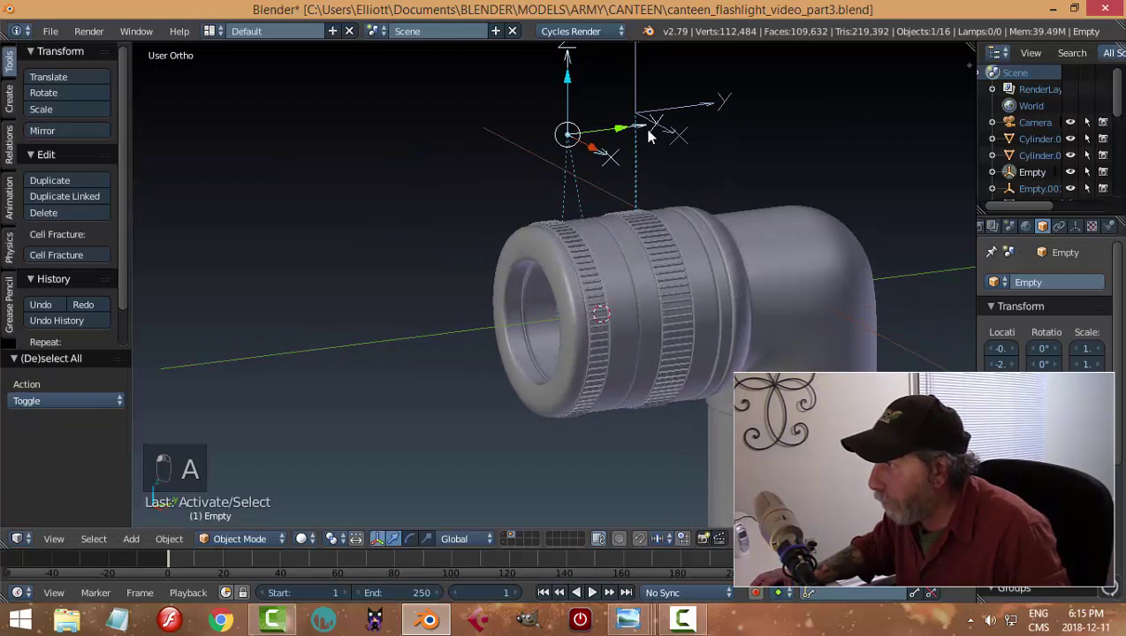
pyautogui.press('g')
pyautogui.press('y')
pyautogui.click(459, 164)
# Dissolve the edge loop at the threaded ring's inner front rim to soften the corner, and return to Object Mode.
pyautogui.rightClick(568, 271)
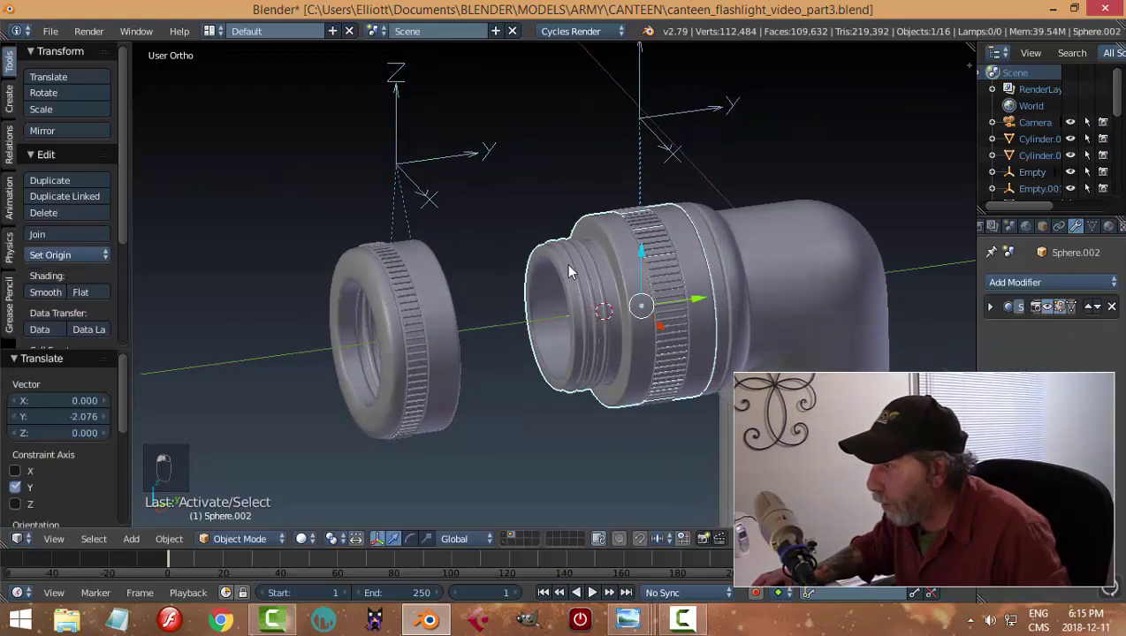
pyautogui.press('Tab')
pyautogui.click(683, 266)
pyautogui.scroll(2, 600, 296)
pyautogui.scroll(4, 544, 292)
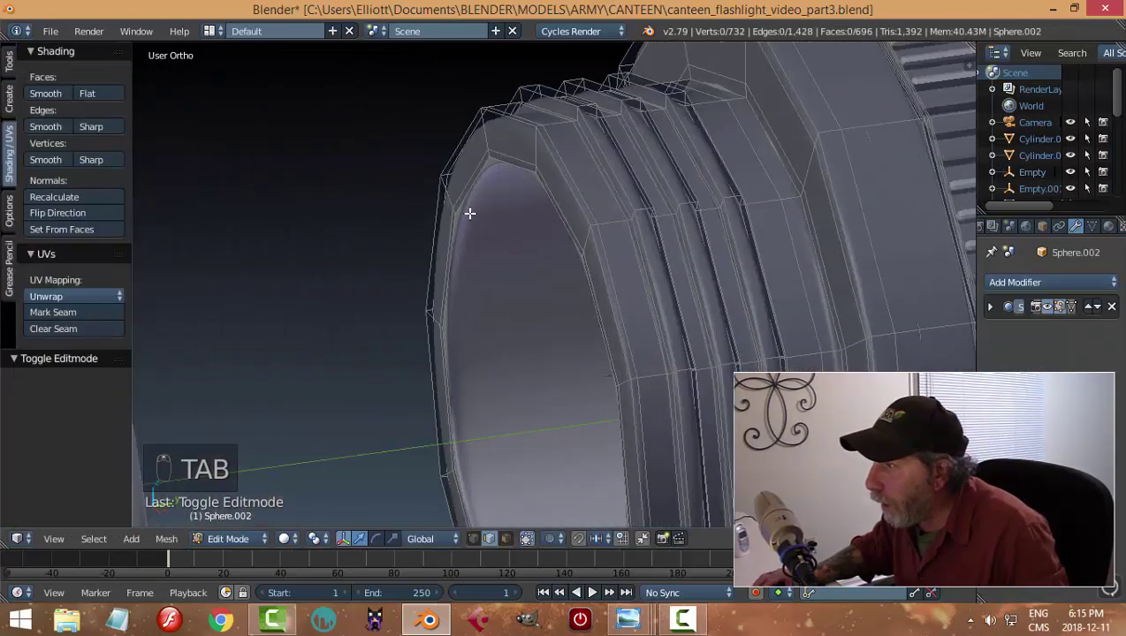
pyautogui.keyDown('alt'); pyautogui.rightClick(461, 182); pyautogui.keyUp('alt')
pyautogui.press('x')
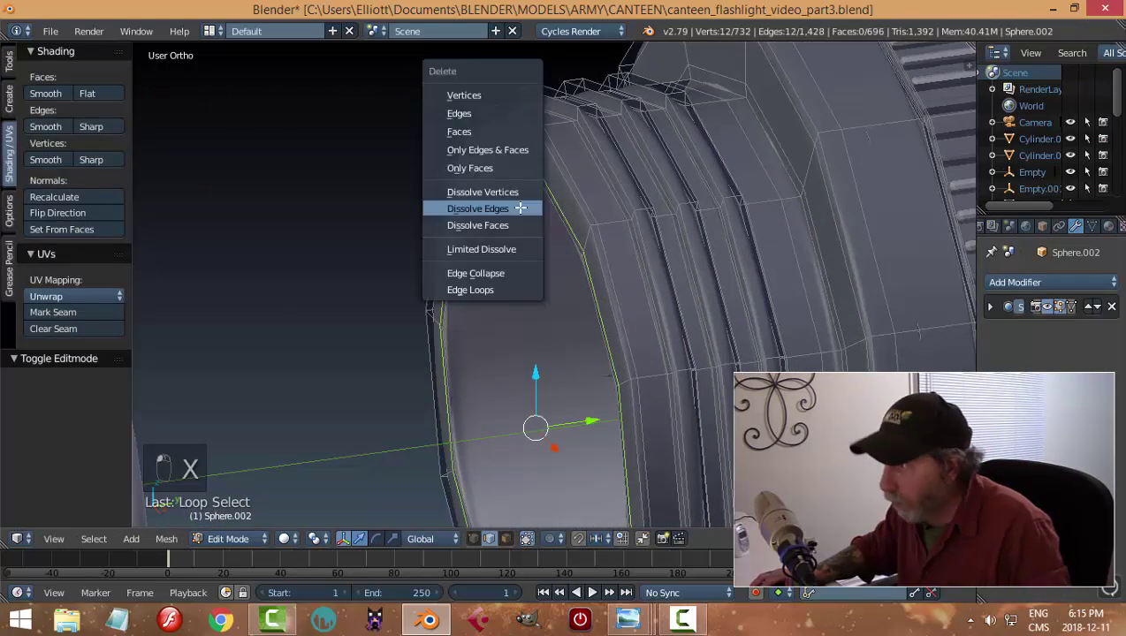
pyautogui.click(477, 210)
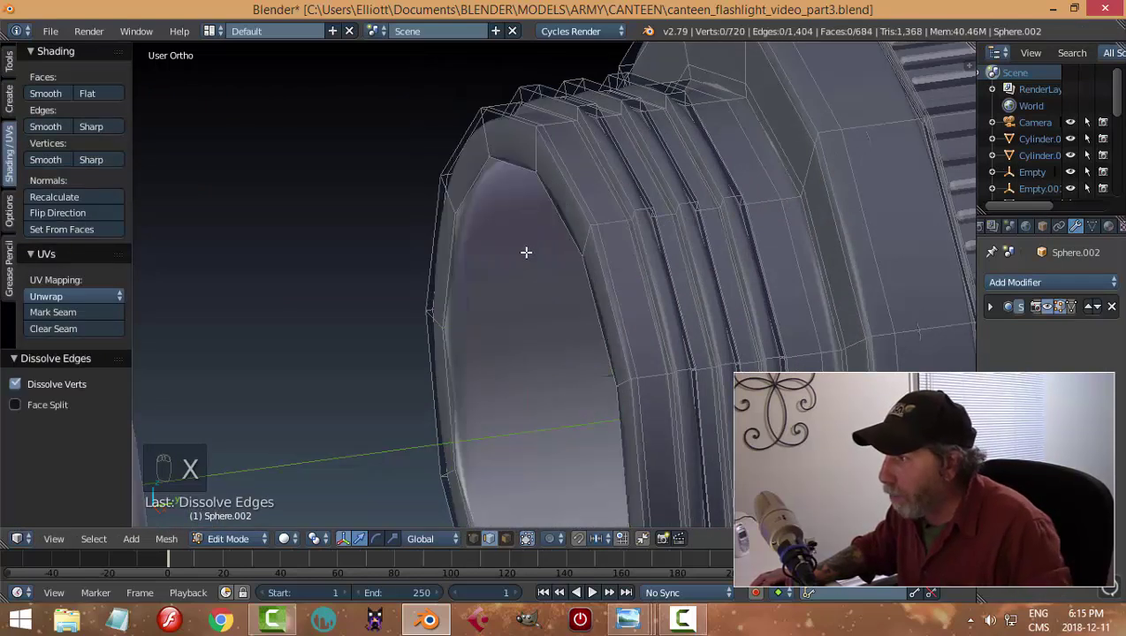
pyautogui.press('Tab')
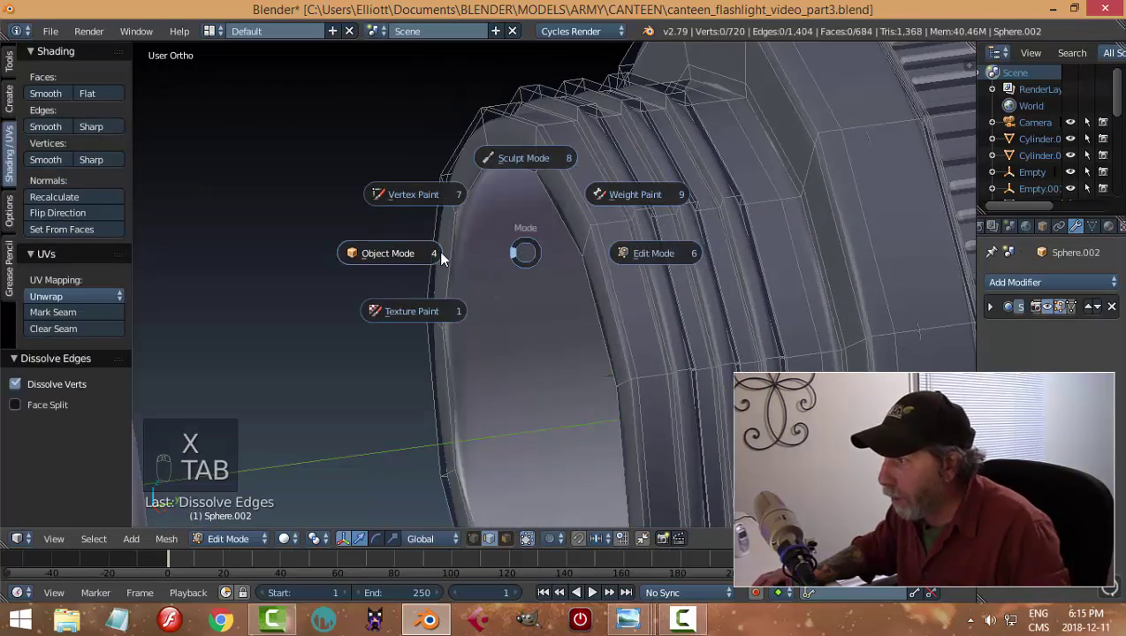
pyautogui.click(442, 254)
pyautogui.scroll(-4, 493, 267)
pyautogui.moveTo(495, 265); pyautogui.dragTo(525, 267, button='middle')
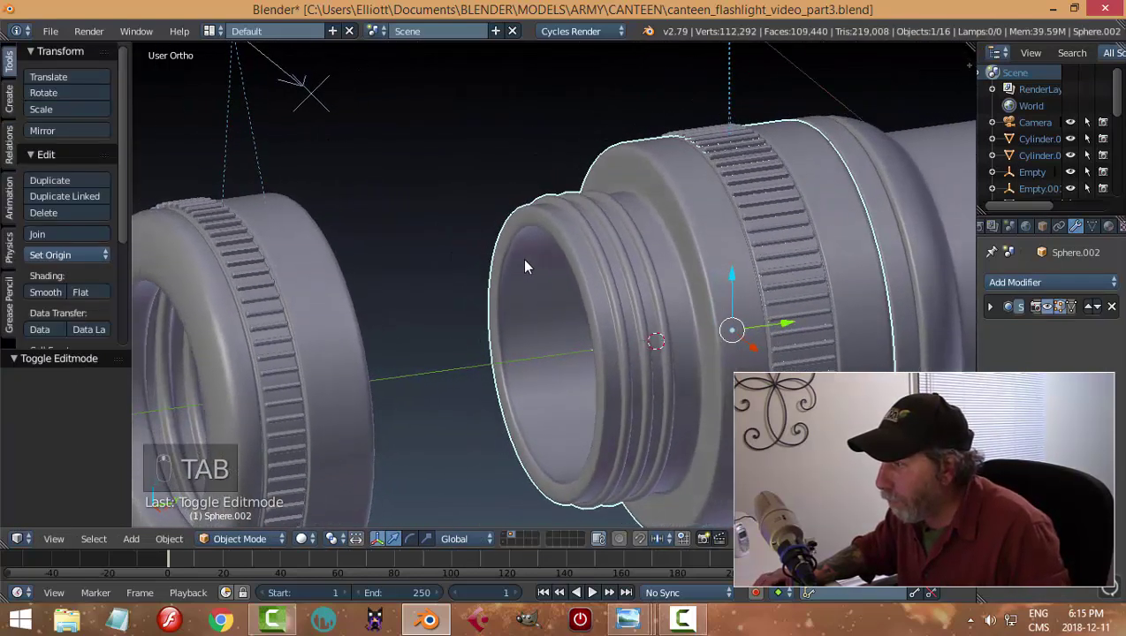
# Shift the edge loop just inside the threaded ring's front opening slightly along Y with subdivision display off, and return to Object Mode.
pyautogui.press('Tab')
pyautogui.click(648, 262)
pyautogui.scroll(4, 560, 298)
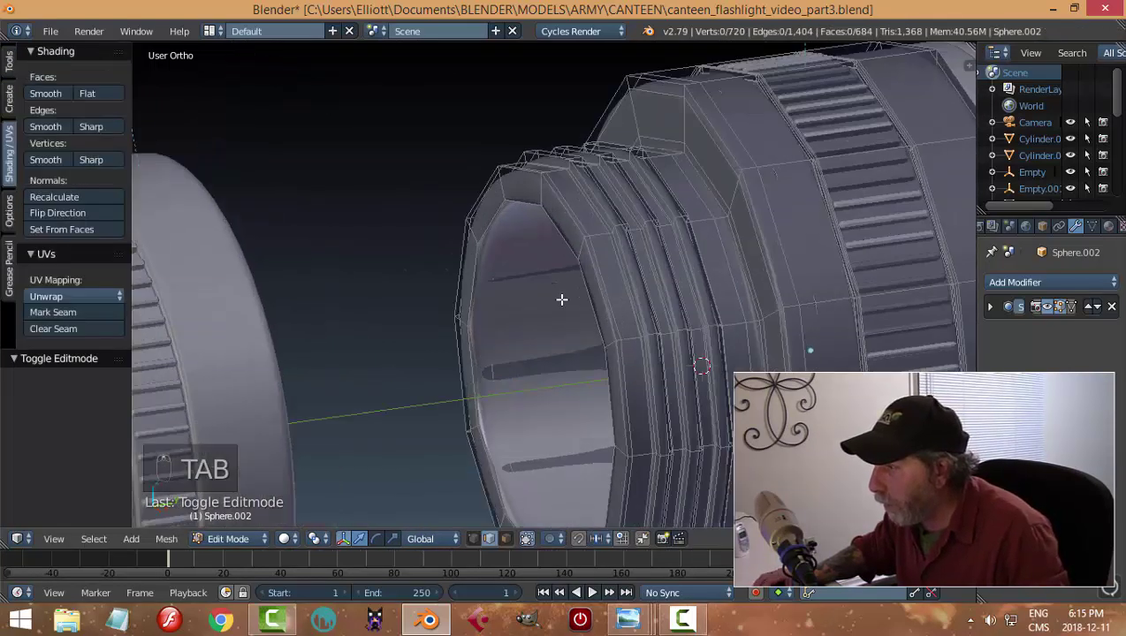
pyautogui.click(1046, 307)
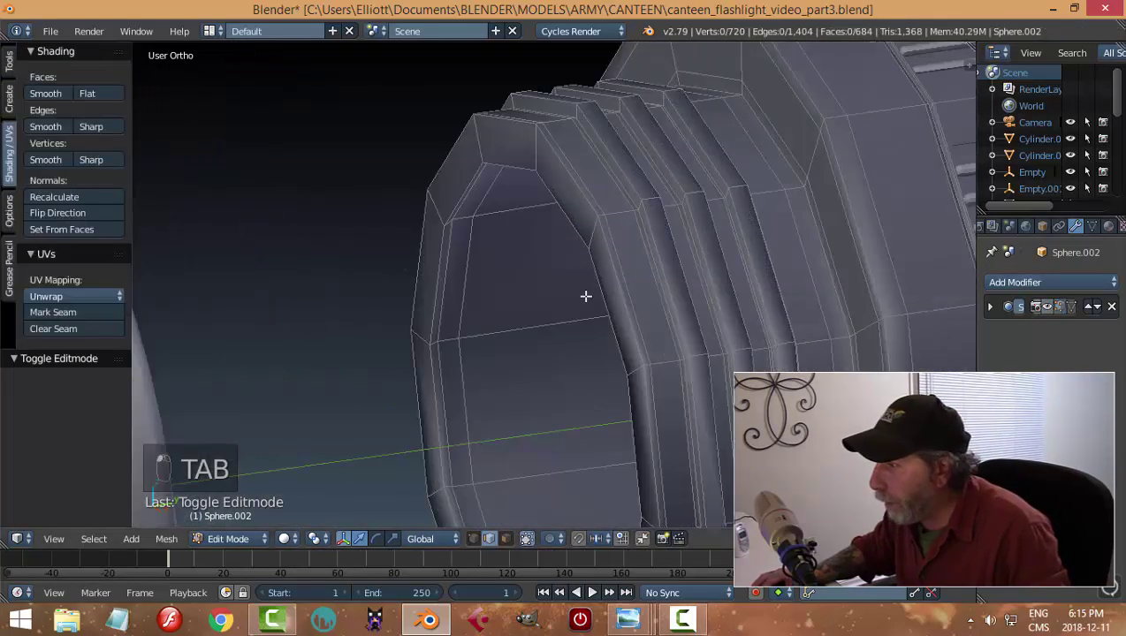
pyautogui.keyDown('alt'); pyautogui.click(442, 281); pyautogui.keyUp('alt')
pyautogui.moveTo(602, 427); pyautogui.dragTo(607, 422)
pyautogui.press('a')
pyautogui.press('Tab')
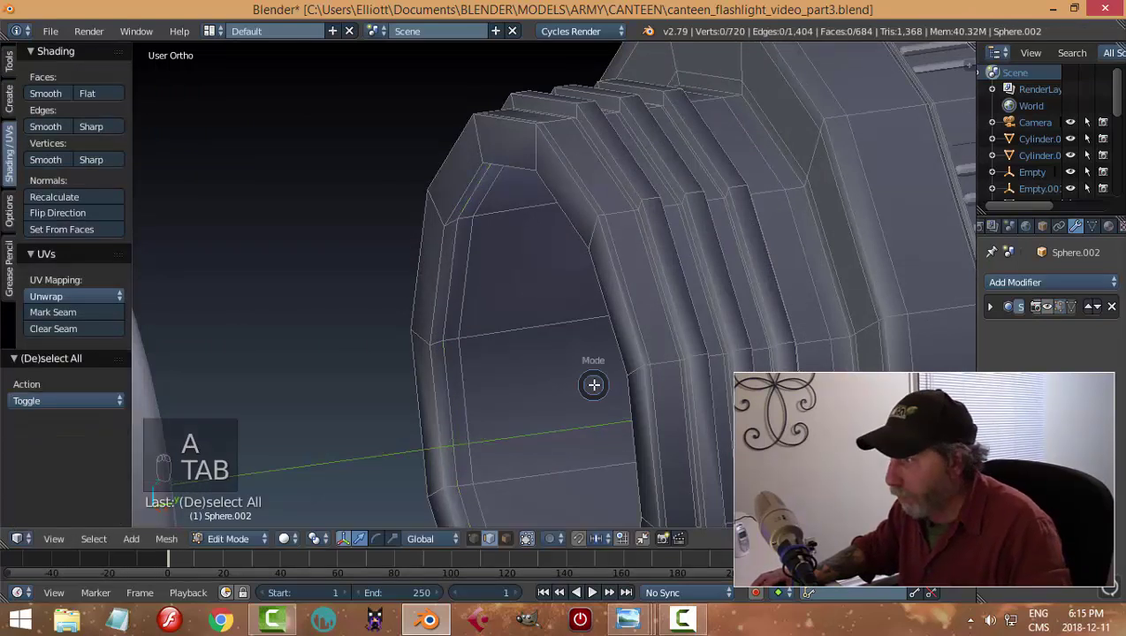
pyautogui.click(513, 396)
pyautogui.scroll(-3, 541, 382)
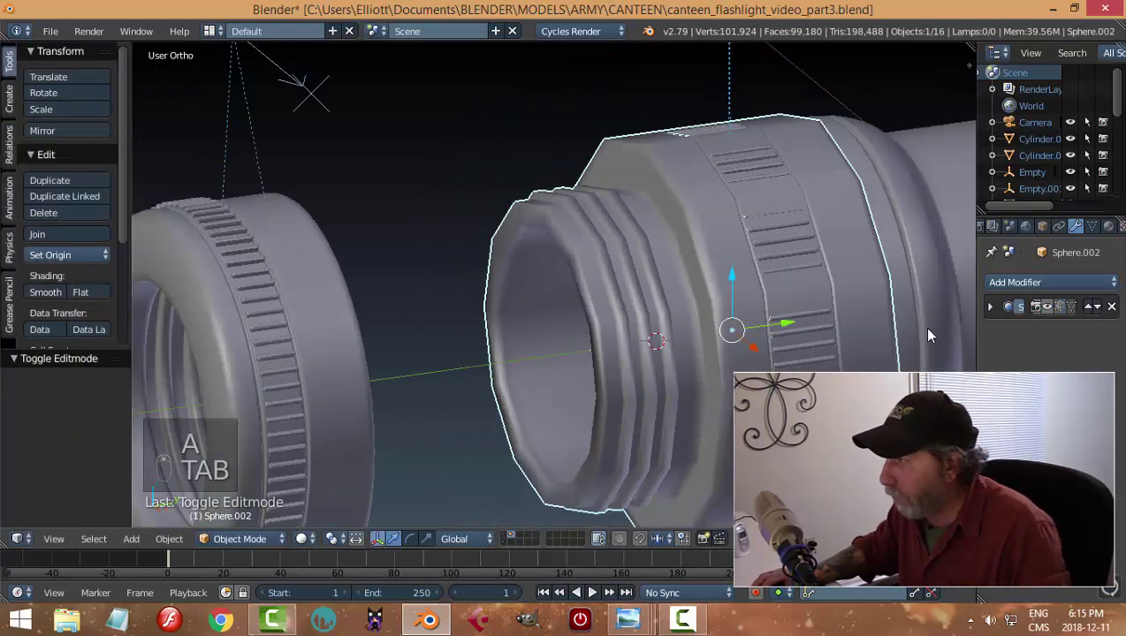
# Turn the threaded ring's subdivision display back on, deselect everything and save the file.
pyautogui.click(1046, 307)
pyautogui.press('a')
pyautogui.moveTo(611, 329)
pyautogui.mouseDown(button='middle')
pyautogui.moveTo(662, 302)
pyautogui.moveTo(596, 333)
pyautogui.mouseUp(button='middle')
pyautogui.hotkey('ctrl', 's')
pyautogui.scroll(-4, 597, 340)
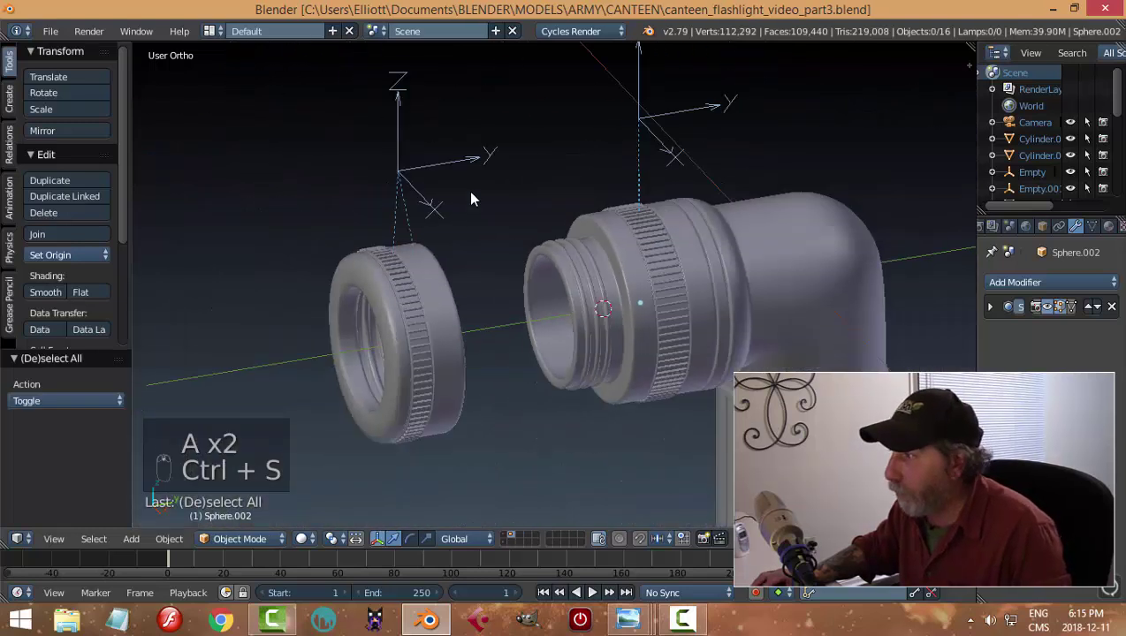
# Move the front ring's Empty 2.046 along Y to seat the ring on the threaded head.
pyautogui.rightClick(466, 162)
pyautogui.moveTo(453, 171); pyautogui.dragTo(632, 201)
pyautogui.moveTo(632, 201); pyautogui.dragTo(491, 345, button='middle')
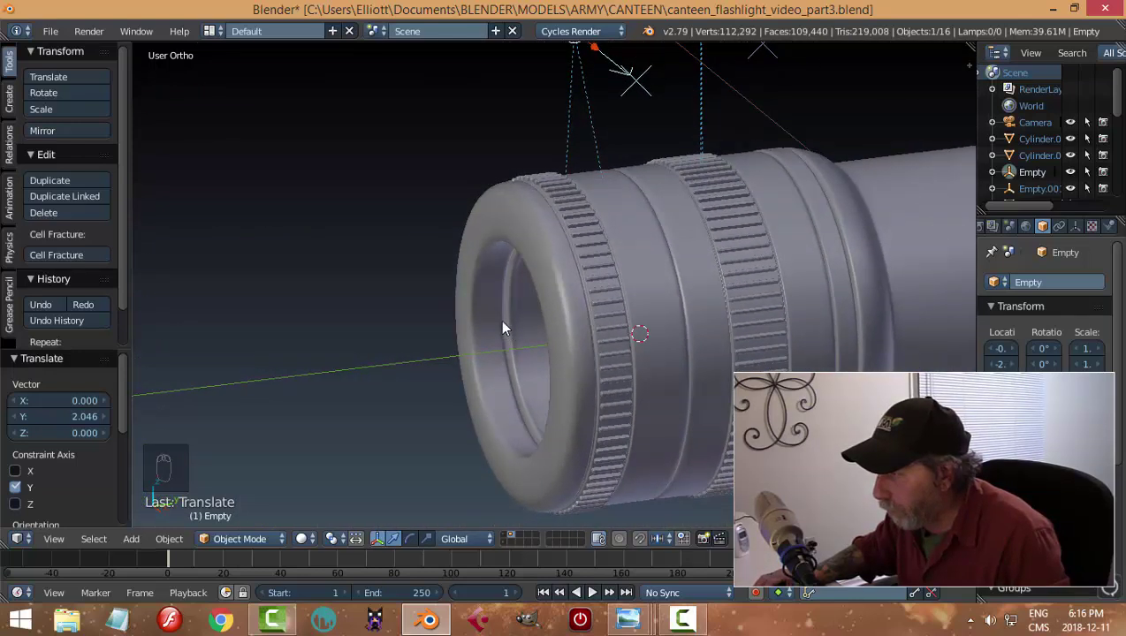
# Move the edge loop inside the front ring's opening 0.030 along Y, return to Object Mode and deselect the ring.
pyautogui.press('Tab')
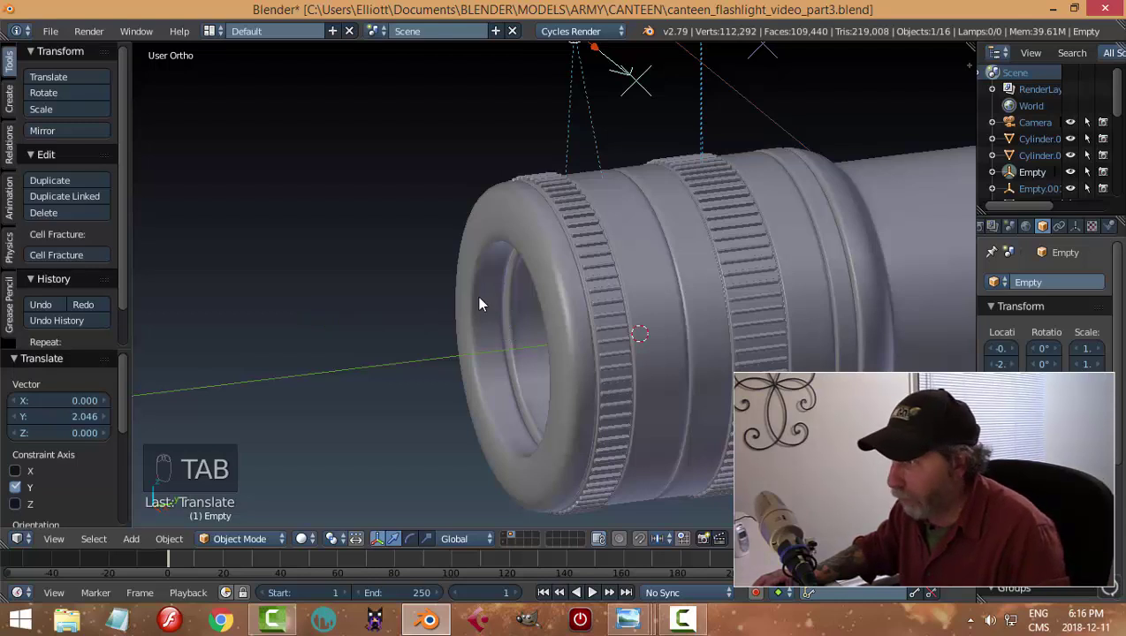
pyautogui.rightClick(475, 273)
pyautogui.press('Tab')
pyautogui.press('Tab')
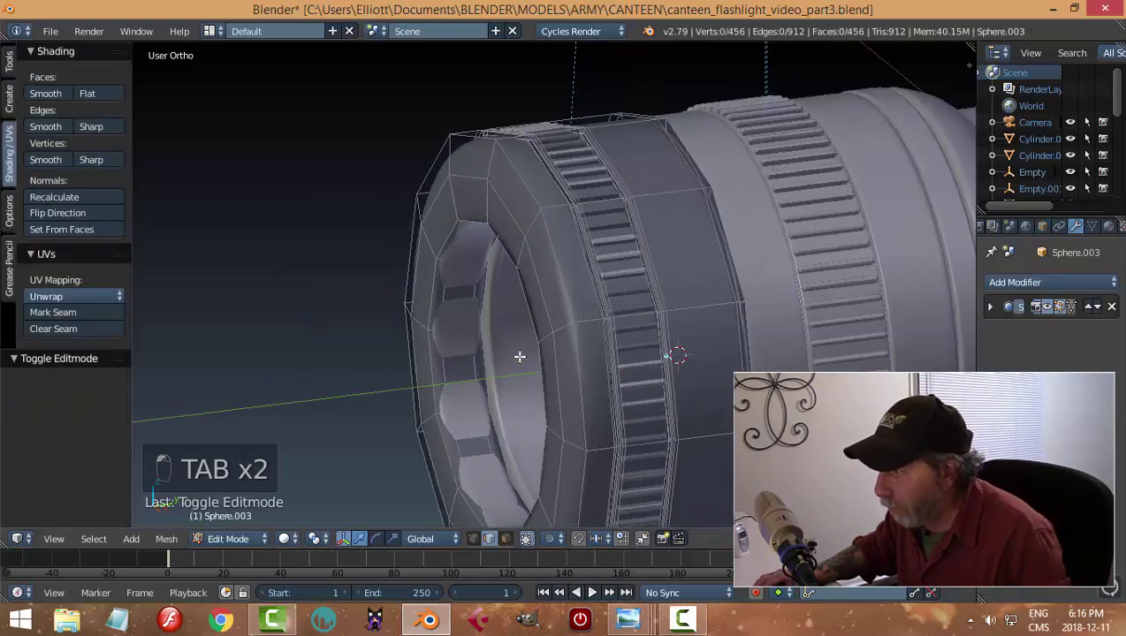
pyautogui.scroll(2, 519, 356)
pyautogui.keyDown('alt'); pyautogui.rightClick(455, 311); pyautogui.keyUp('alt')
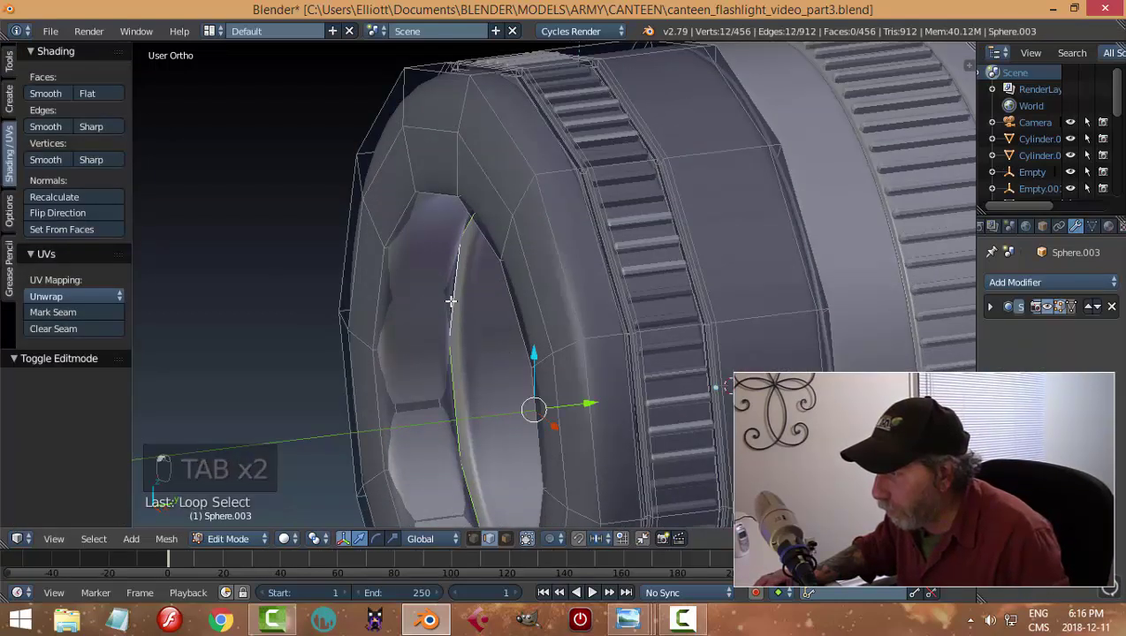
pyautogui.moveTo(586, 404); pyautogui.dragTo(596, 400)
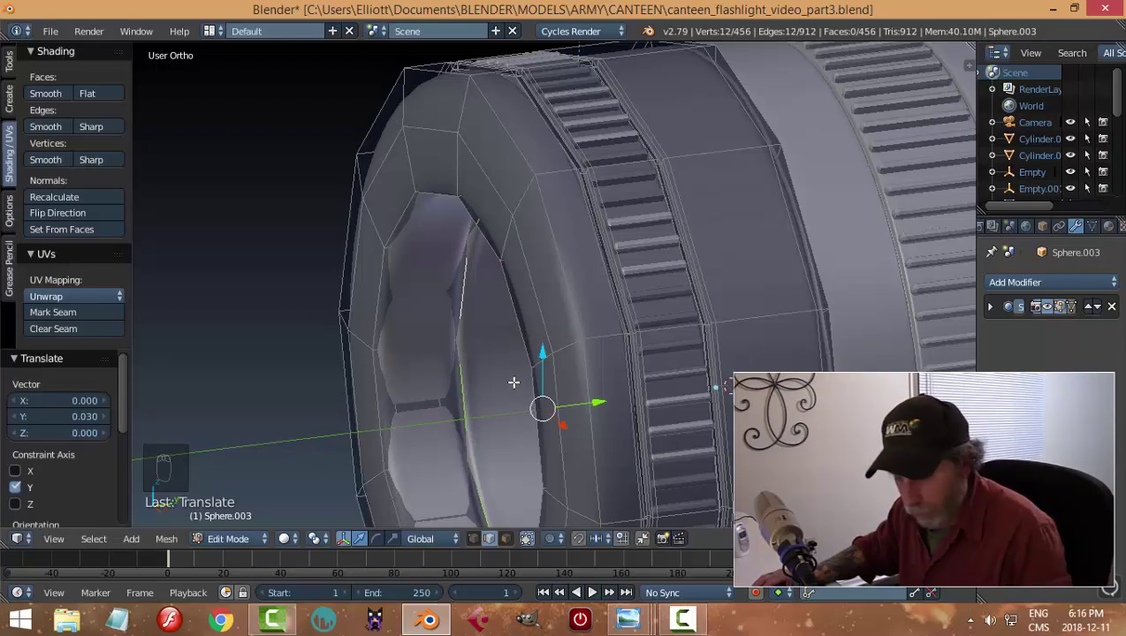
pyautogui.press('a')
pyautogui.press('Tab')
pyautogui.click(461, 382)
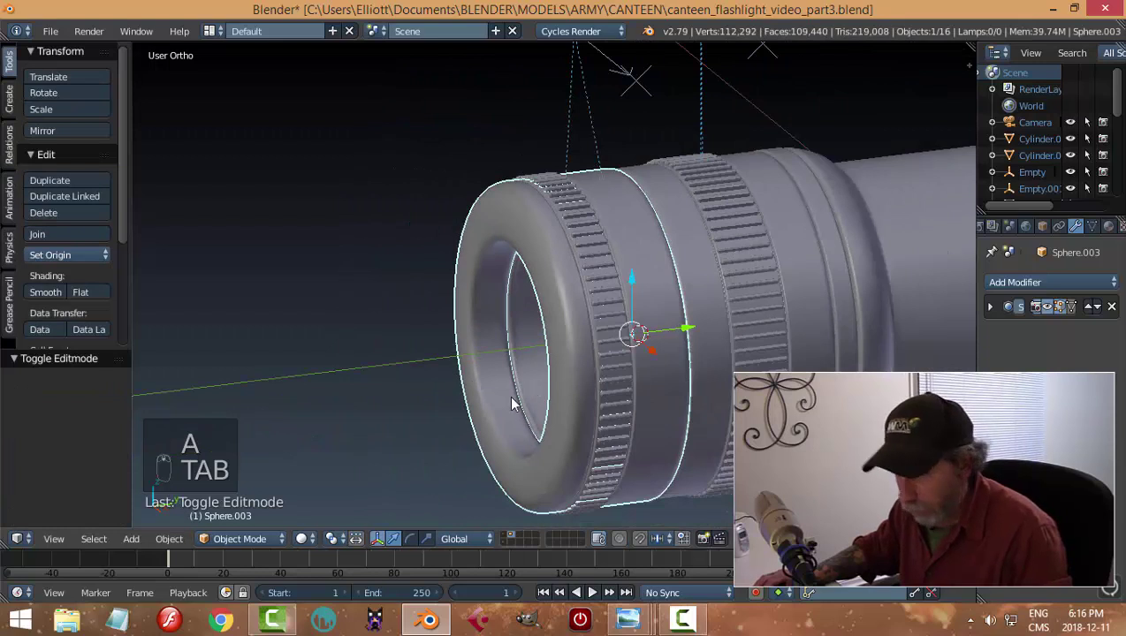
pyautogui.press('a')
# Scale the edge loop at the back of the front ring's opening to about 0.987 with Y locked, return to Object Mode and deselect.
pyautogui.moveTo(511, 404)
pyautogui.mouseDown(button='middle')
pyautogui.moveTo(548, 369)
pyautogui.moveTo(525, 353)
pyautogui.moveTo(515, 389)
pyautogui.mouseUp(button='middle')
pyautogui.rightClick(488, 332)
pyautogui.press('Tab')
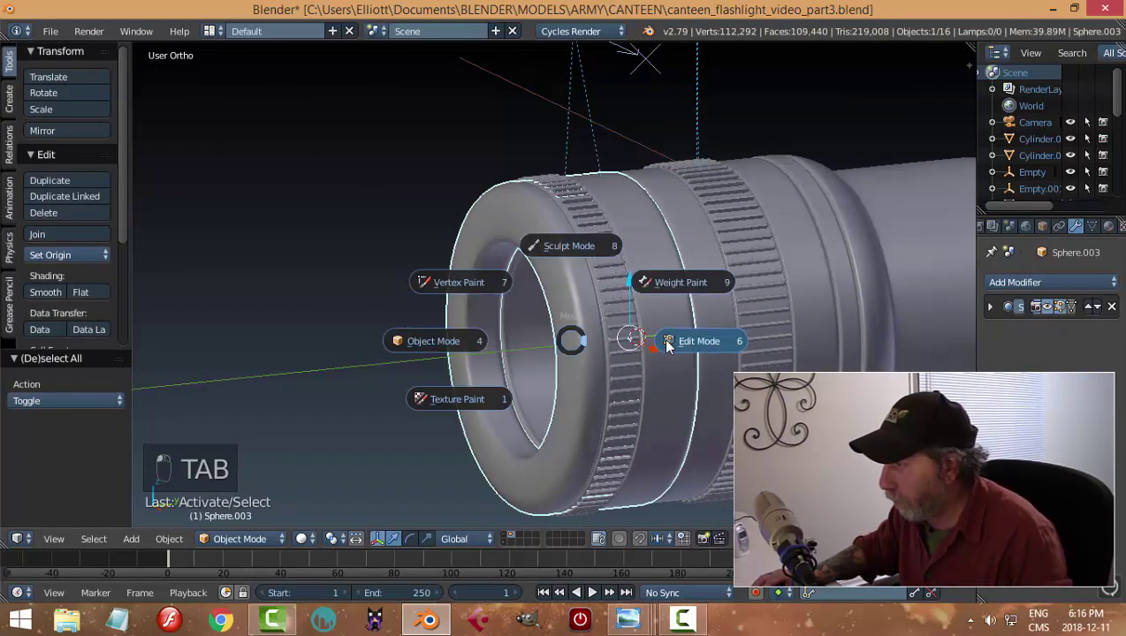
pyautogui.click(667, 344)
pyautogui.scroll(3, 489, 324)
pyautogui.keyDown('alt'); pyautogui.rightClick(470, 303); pyautogui.keyUp('alt')
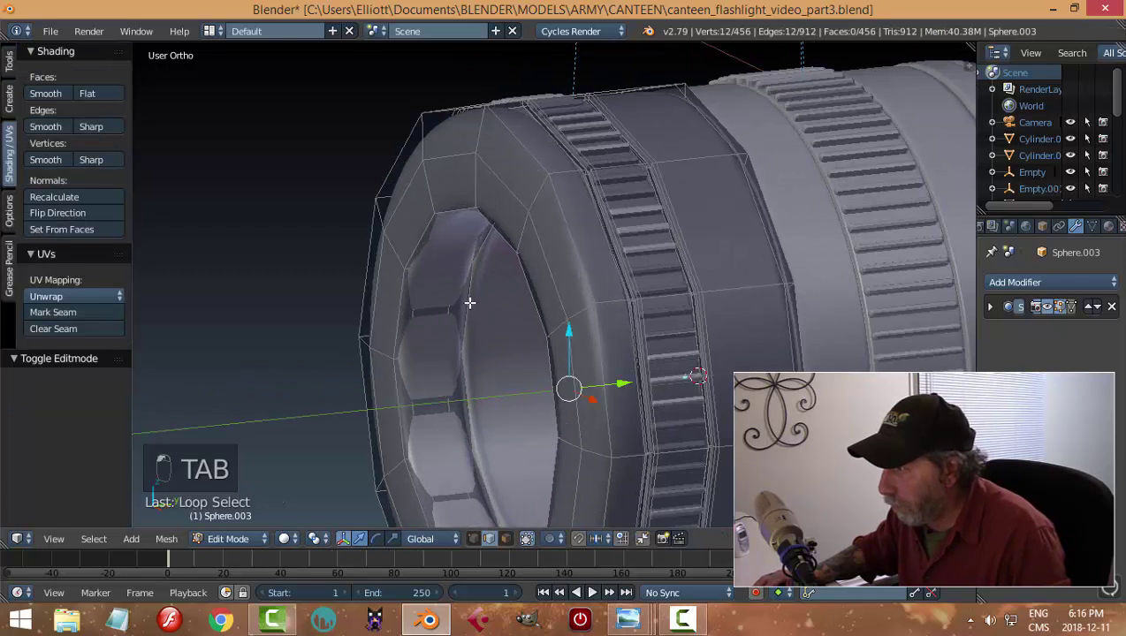
pyautogui.press('a')
pyautogui.press('a')
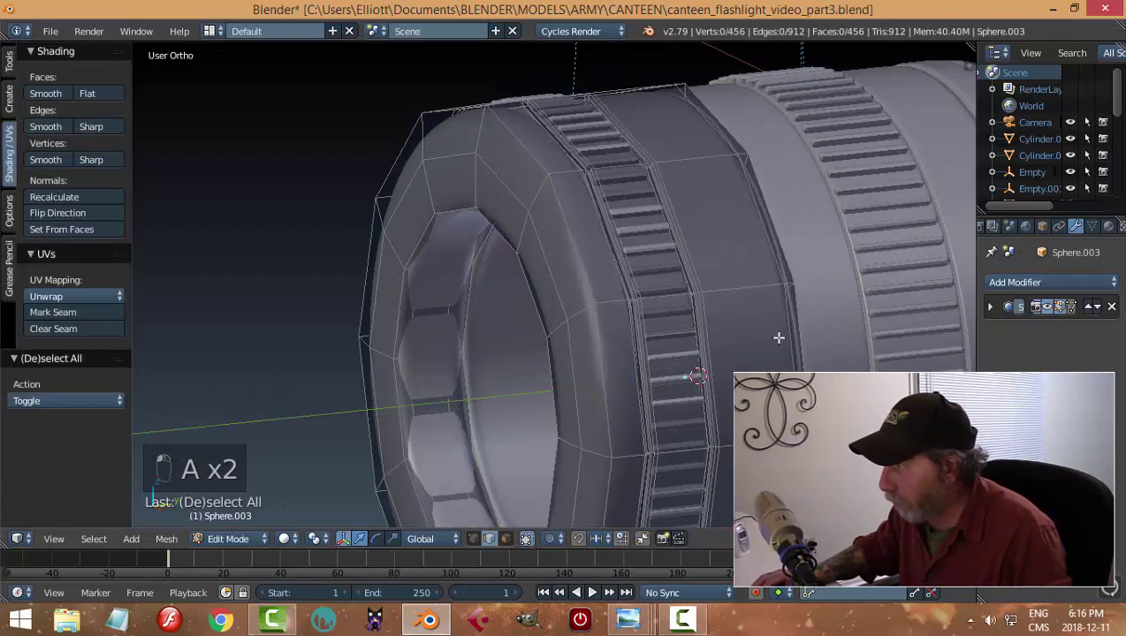
pyautogui.click(1046, 307)
pyautogui.keyDown('alt'); pyautogui.rightClick(464, 312); pyautogui.keyUp('alt')
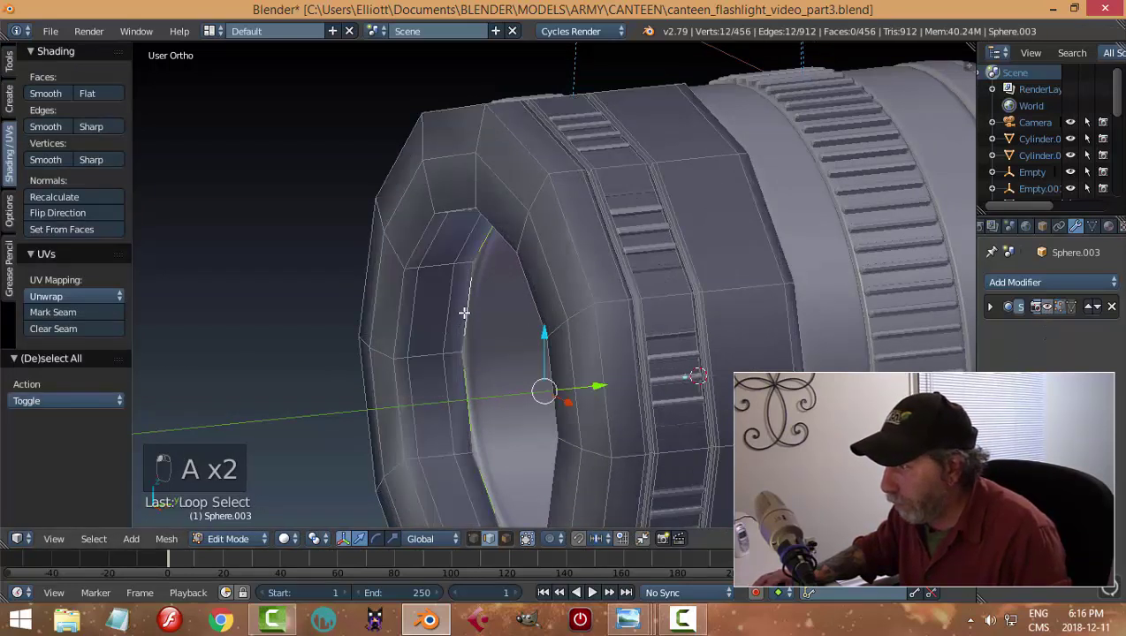
pyautogui.click(1058, 306)
pyautogui.press('s')
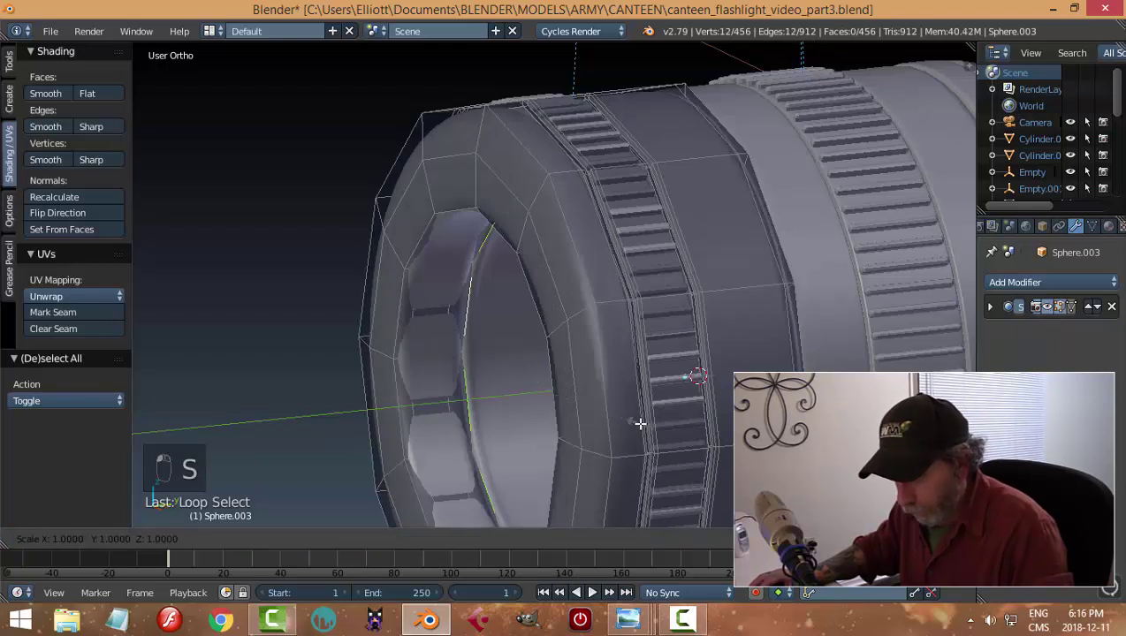
pyautogui.hotkey('shift', 'y')
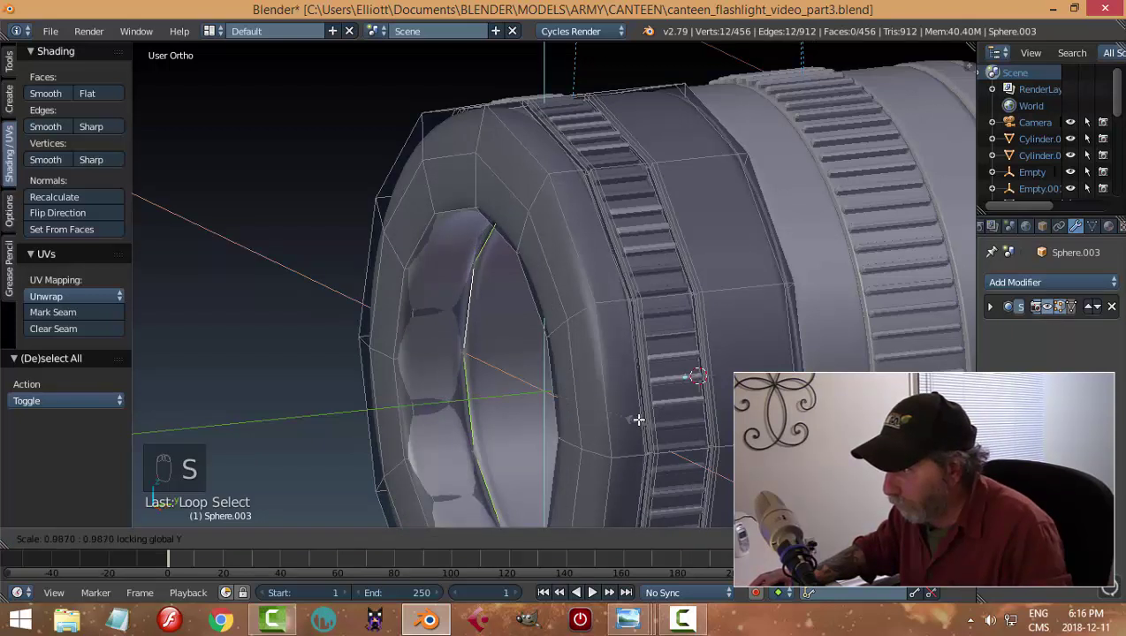
pyautogui.click(638, 417)
pyautogui.press('Tab')
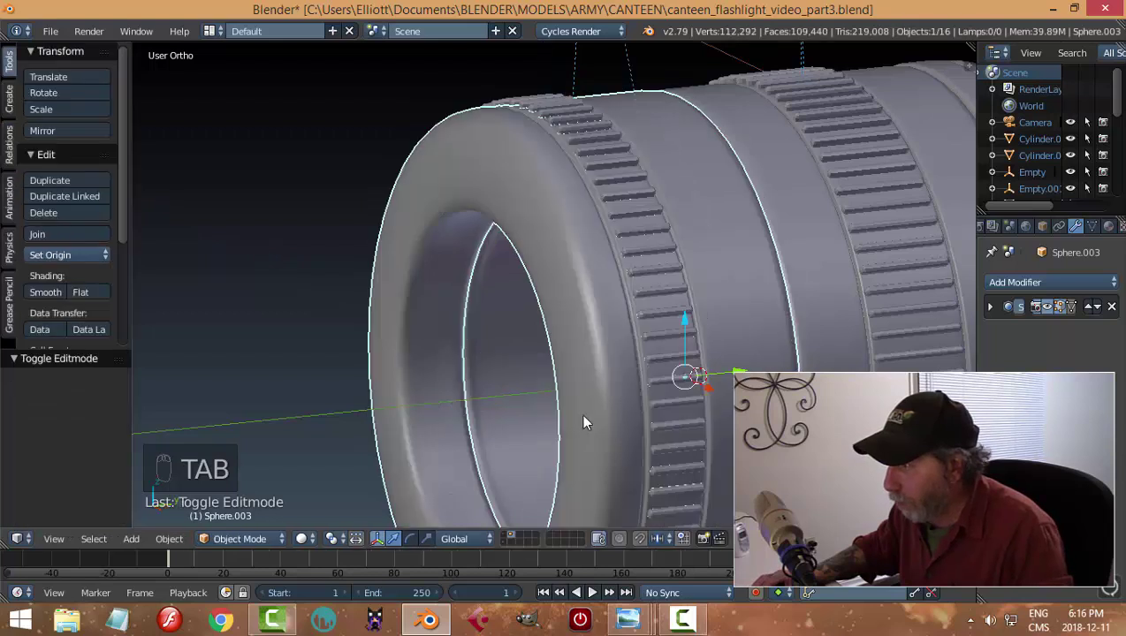
pyautogui.press('a')
pyautogui.press('a')
# Move the front ring's Empty 0.064 along Y to close the seam between the rings.
pyautogui.moveTo(540, 409); pyautogui.dragTo(616, 336, button='middle')
pyautogui.scroll(-3, 592, 336)
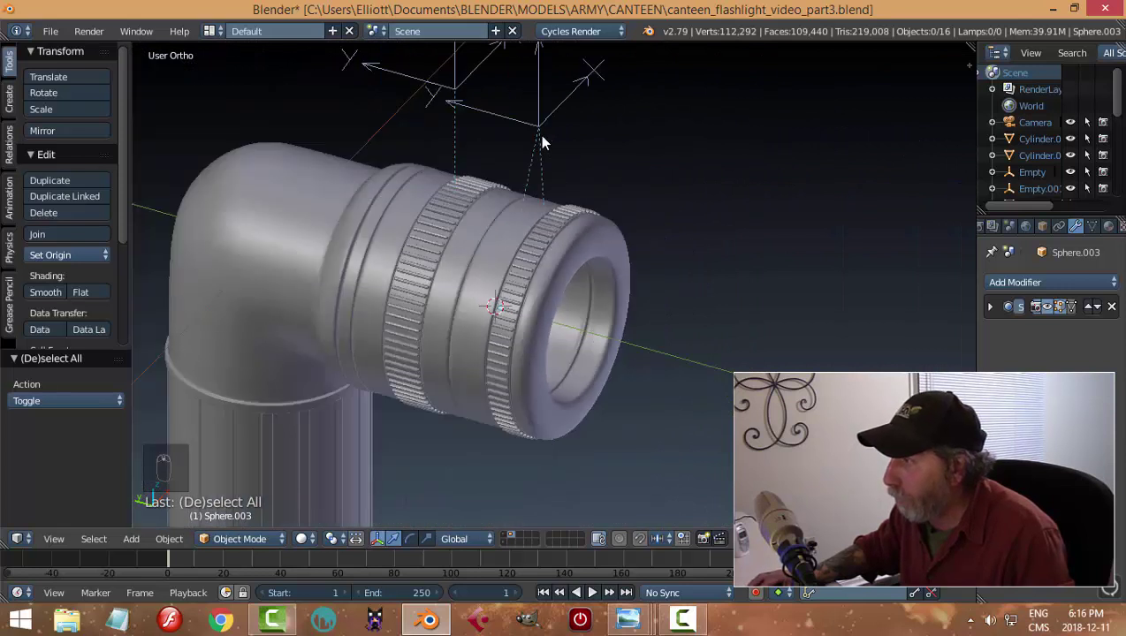
pyautogui.rightClick(446, 108)
pyautogui.moveTo(484, 115); pyautogui.dragTo(469, 141)
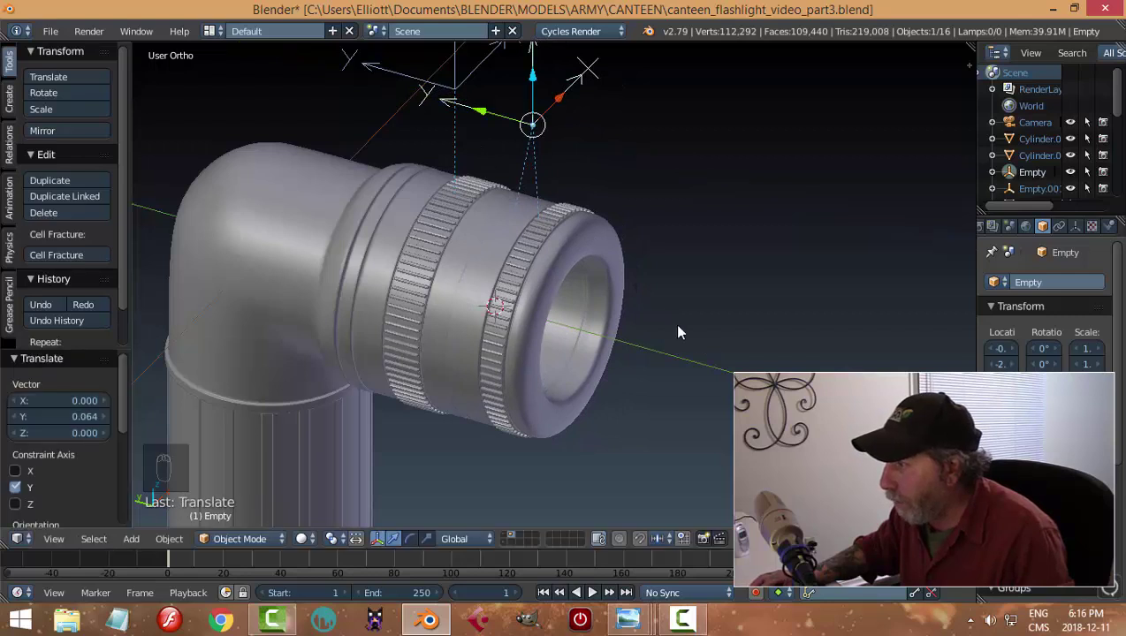
# Open the front ring in Edit Mode from the right view, with wireframe display, nothing selected and vertex selection active.
pyautogui.moveTo(678, 327); pyautogui.dragTo(427, 344, button='middle')
pyautogui.moveTo(579, 318); pyautogui.dragTo(412, 258, button='middle')
pyautogui.rightClick(413, 258)
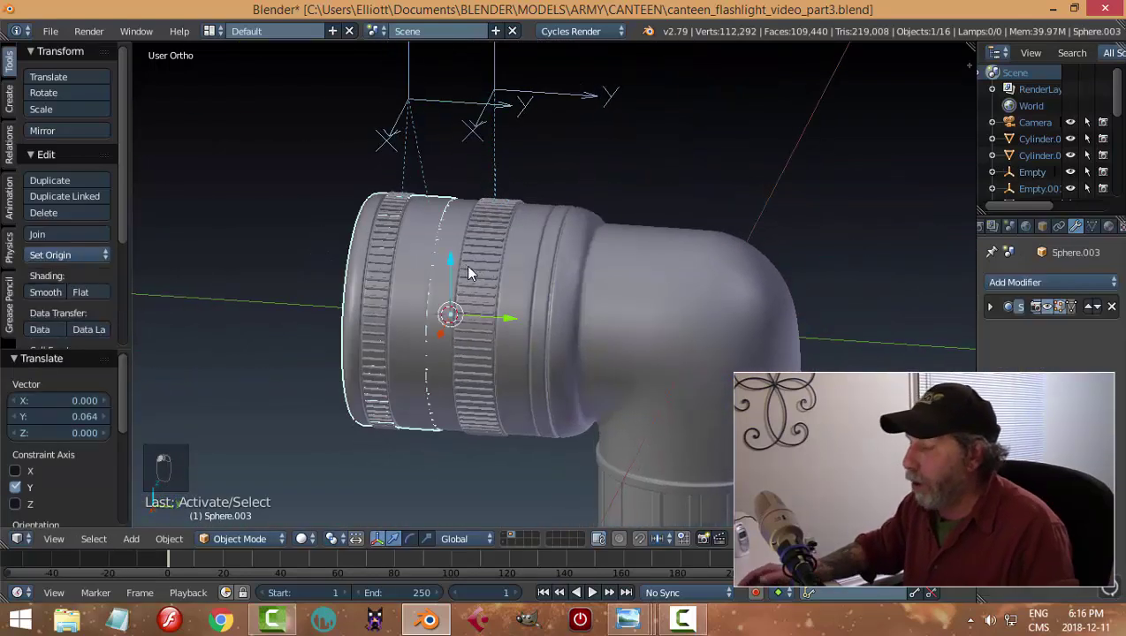
pyautogui.press('KP_3')
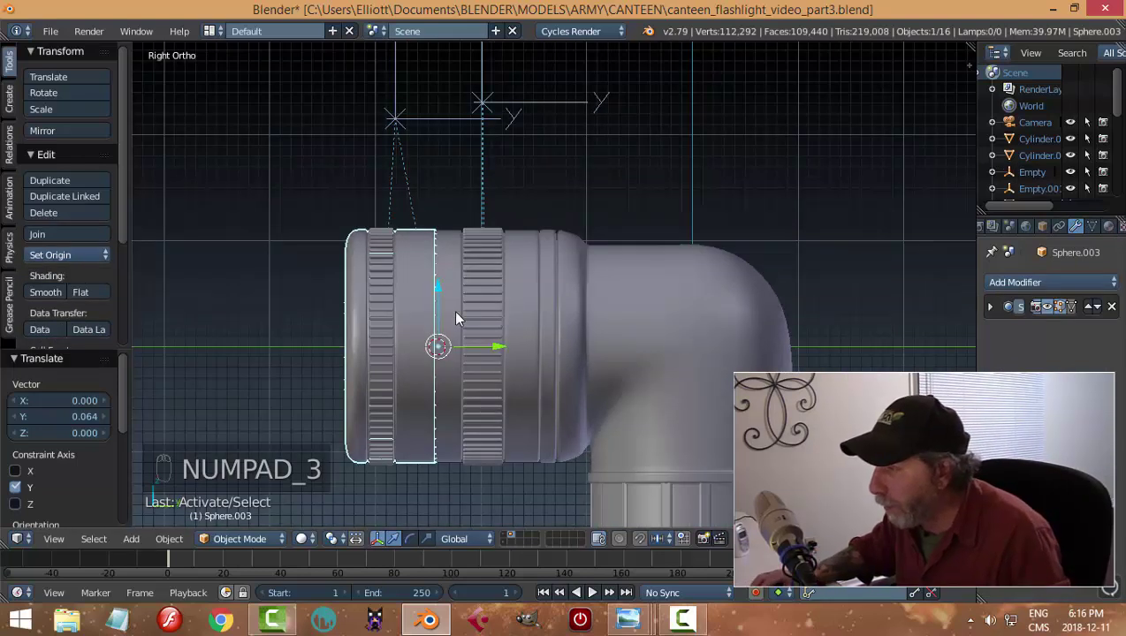
pyautogui.scroll(3, 488, 372)
pyautogui.press('Tab')
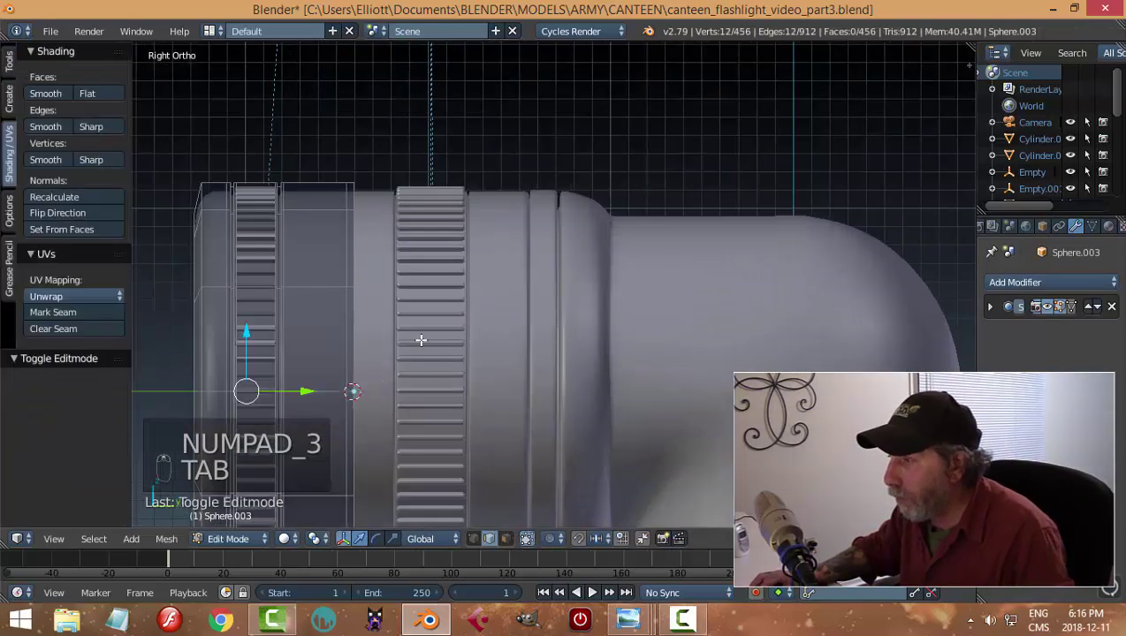
pyautogui.press('z')
pyautogui.click(557, 334)
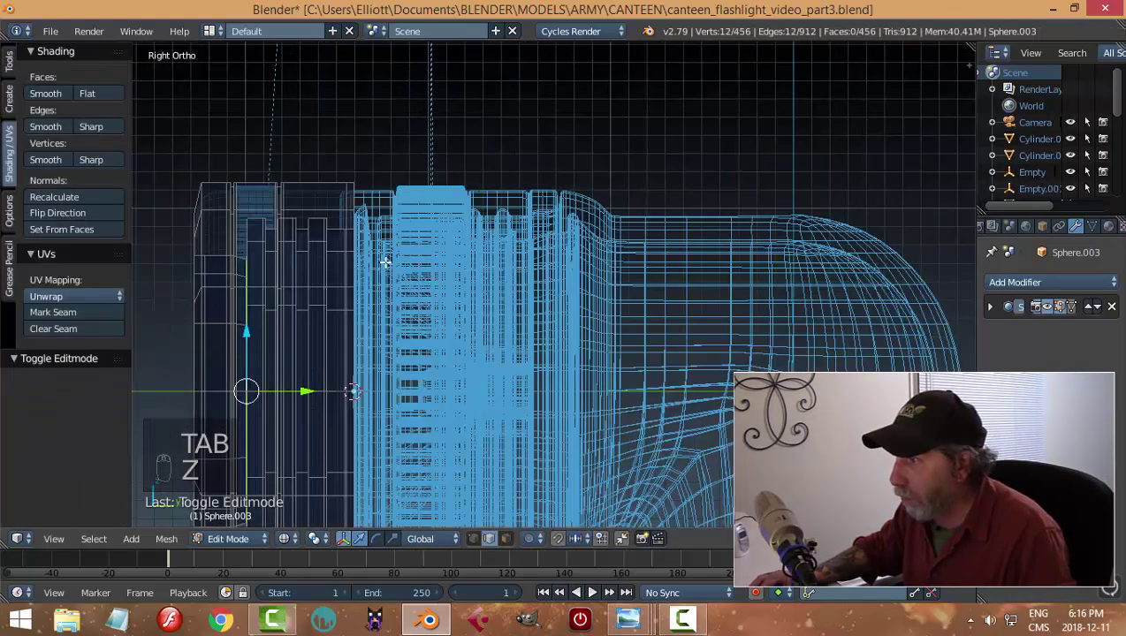
pyautogui.press('b')
pyautogui.scroll(-3, 415, 313)
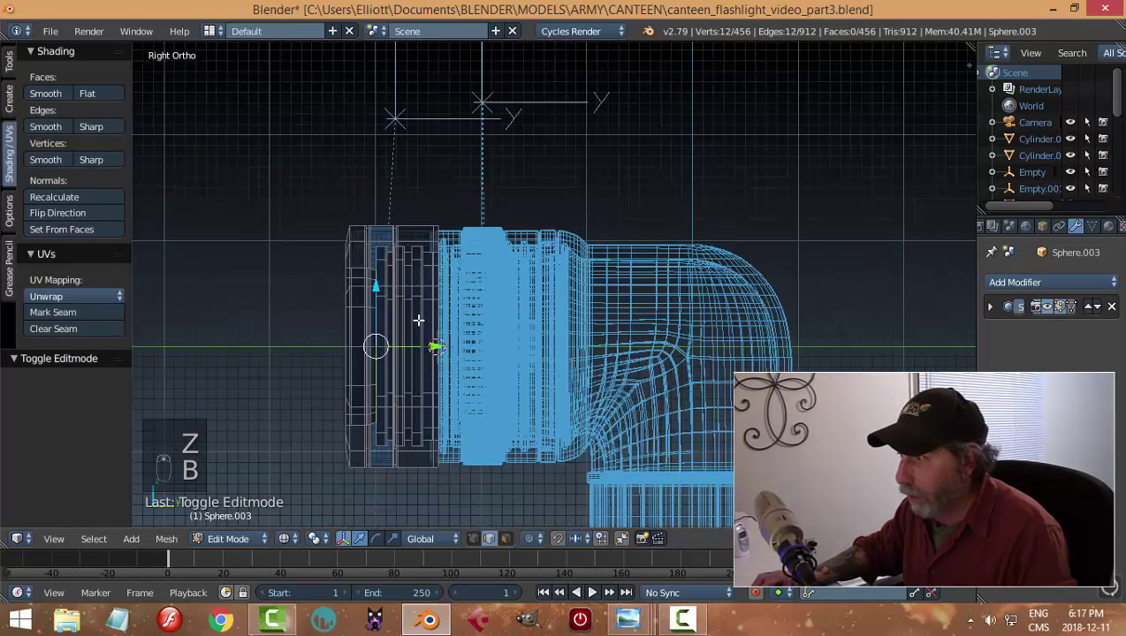
pyautogui.press('a')
pyautogui.hotkey('ctrl', 'Tab')
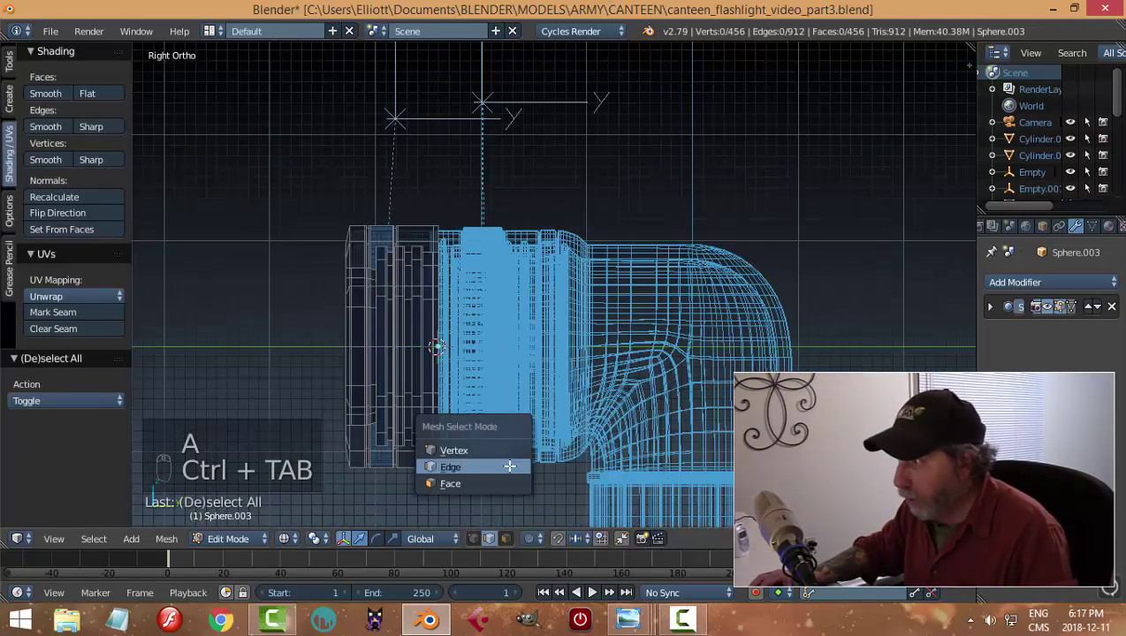
pyautogui.click(497, 451)
# Select only the vertices along the front ring's rear rim edge and return to solid shading.
pyautogui.press('b')
pyautogui.moveTo(505, 526); pyautogui.dragTo(429, 195)
pyautogui.scroll(3, 535, 347)
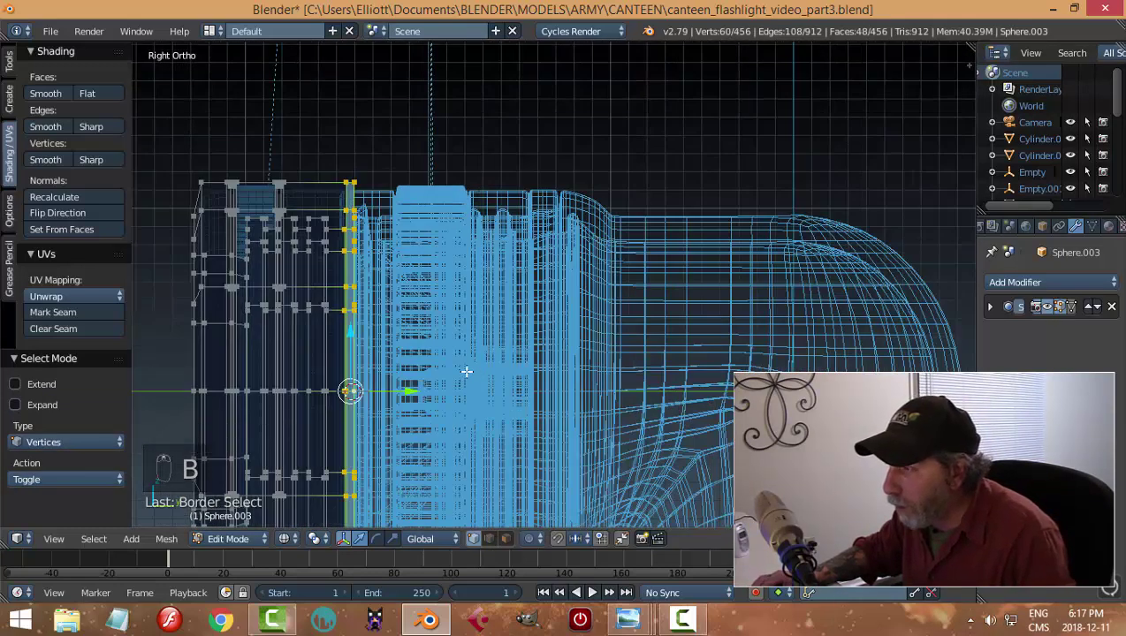
pyautogui.keyDown('shift'); pyautogui.moveTo(466, 371); pyautogui.dragTo(510, 279, button='middle'); pyautogui.keyUp('shift')
pyautogui.press('a')
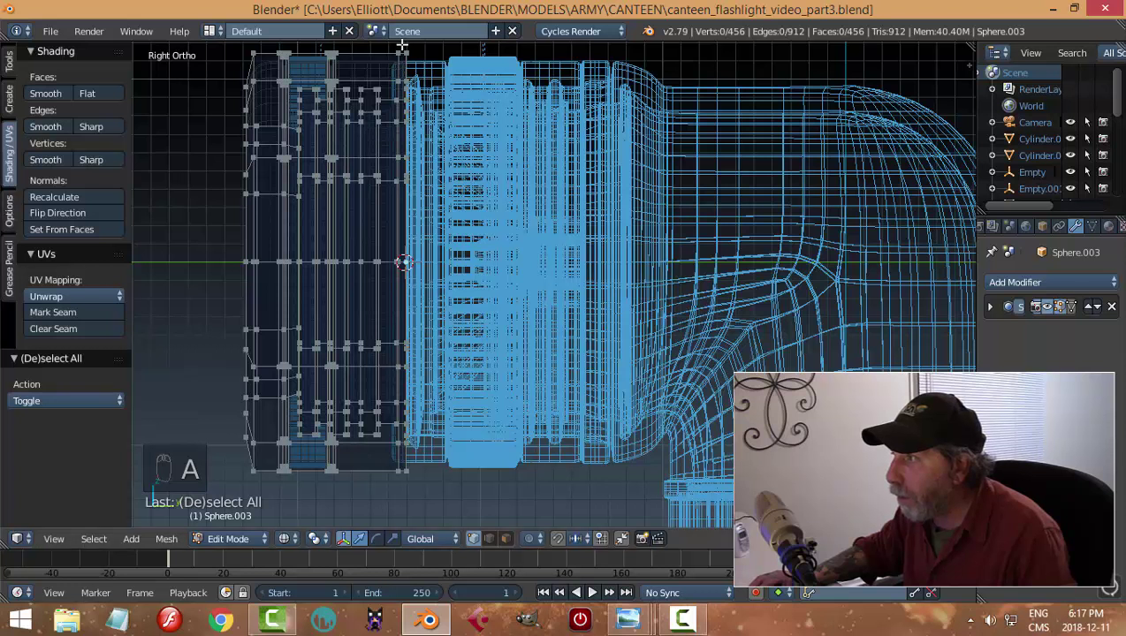
pyautogui.press('b')
pyautogui.moveTo(399, 43); pyautogui.dragTo(482, 523)
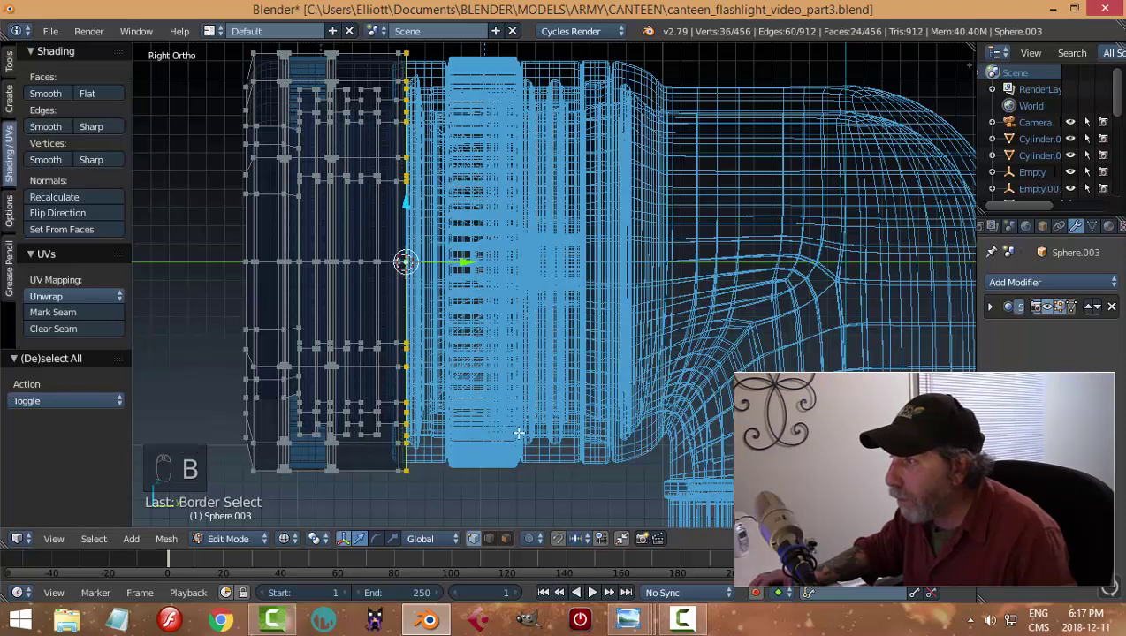
pyautogui.press('z')
pyautogui.click(515, 369)
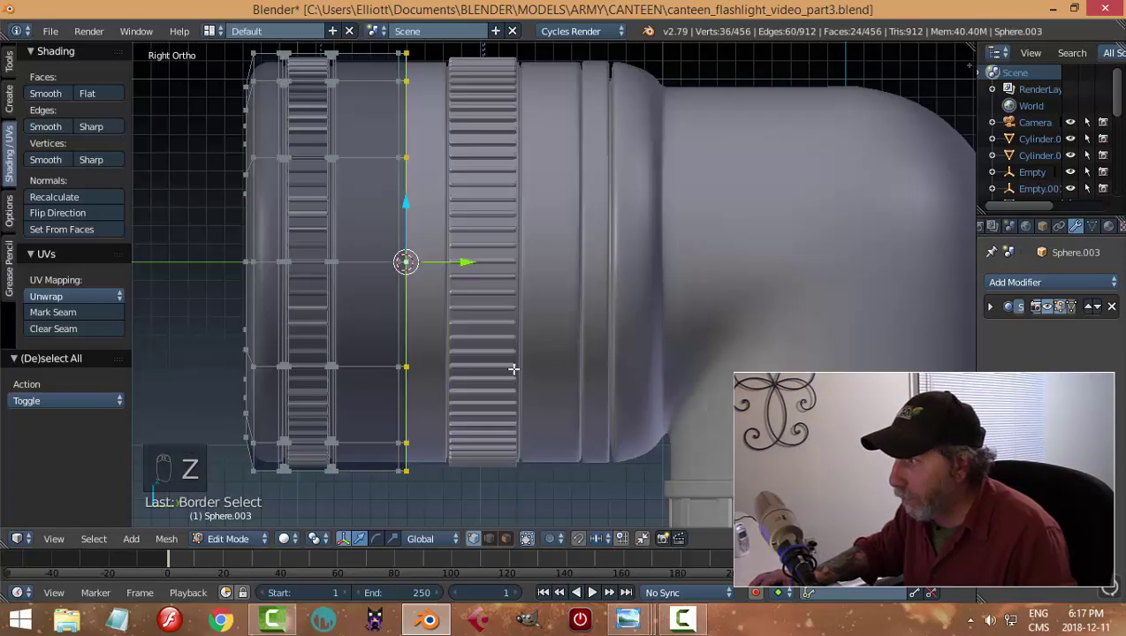
# Shift the rear rim vertices slightly forward, expand the selection to the adjacent loop, move both -0.049 along Y, and deselect in Object Mode.
pyautogui.scroll(2, 521, 371)
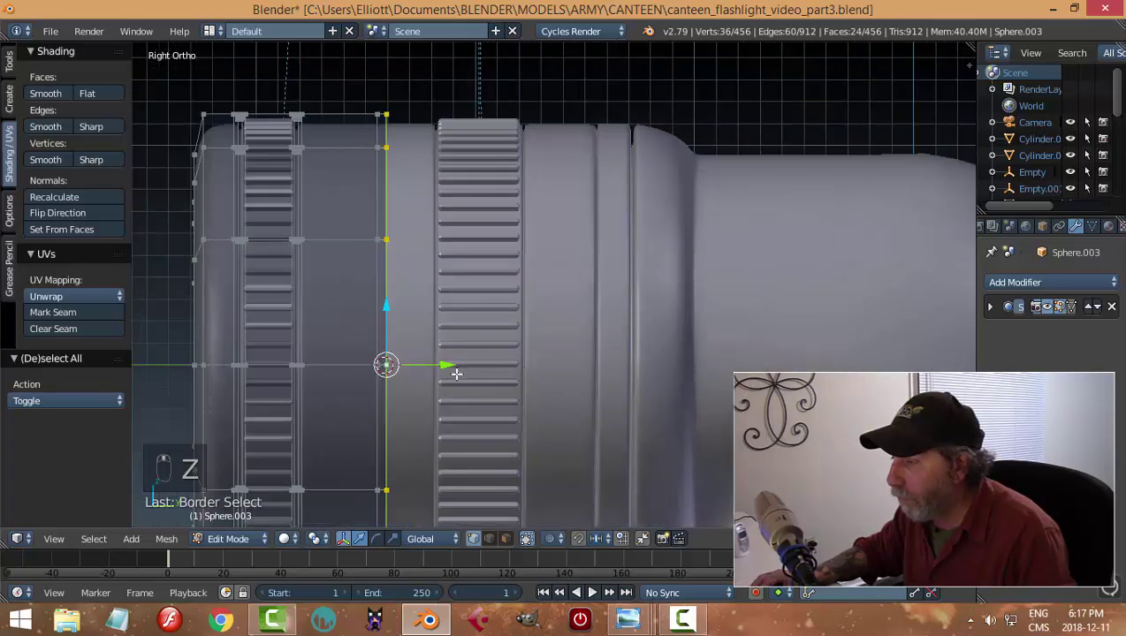
pyautogui.moveTo(445, 365); pyautogui.dragTo(442, 365)
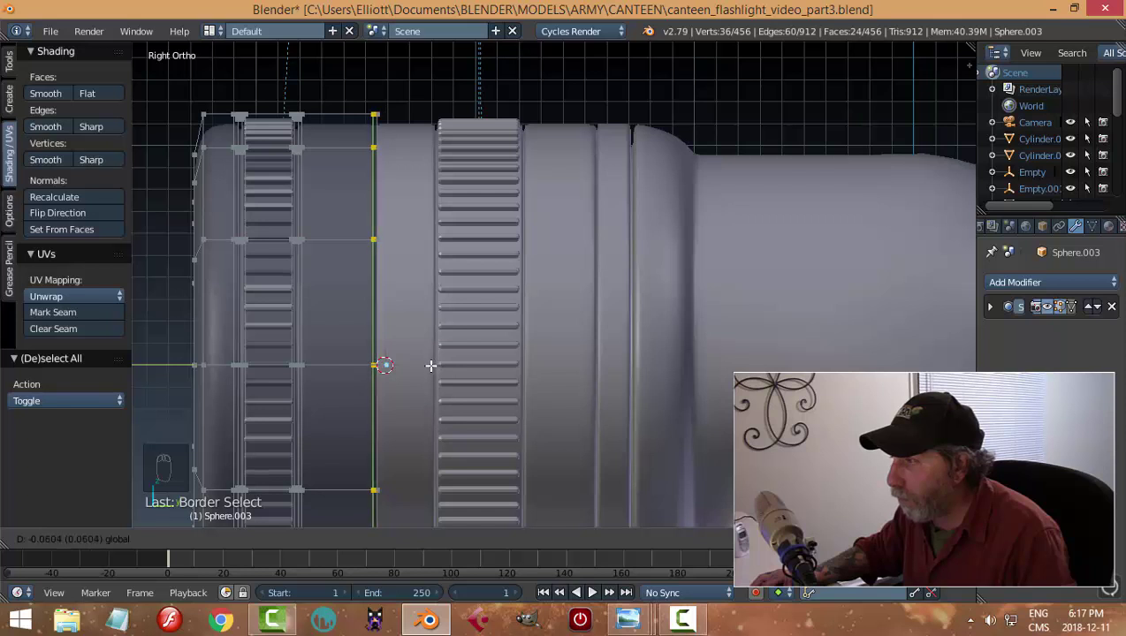
pyautogui.moveTo(441, 368)
pyautogui.mouseDown()
pyautogui.moveTo(420, 368)
pyautogui.moveTo(432, 372)
pyautogui.mouseUp()
pyautogui.press('ctrl+KP_Add')
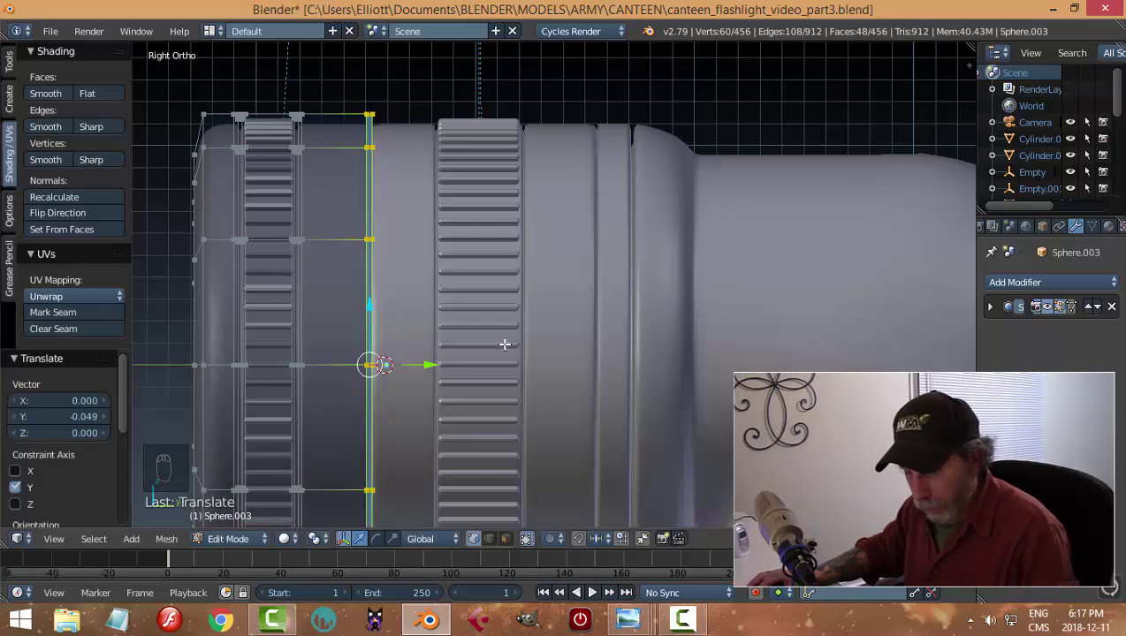
pyautogui.press('Tab')
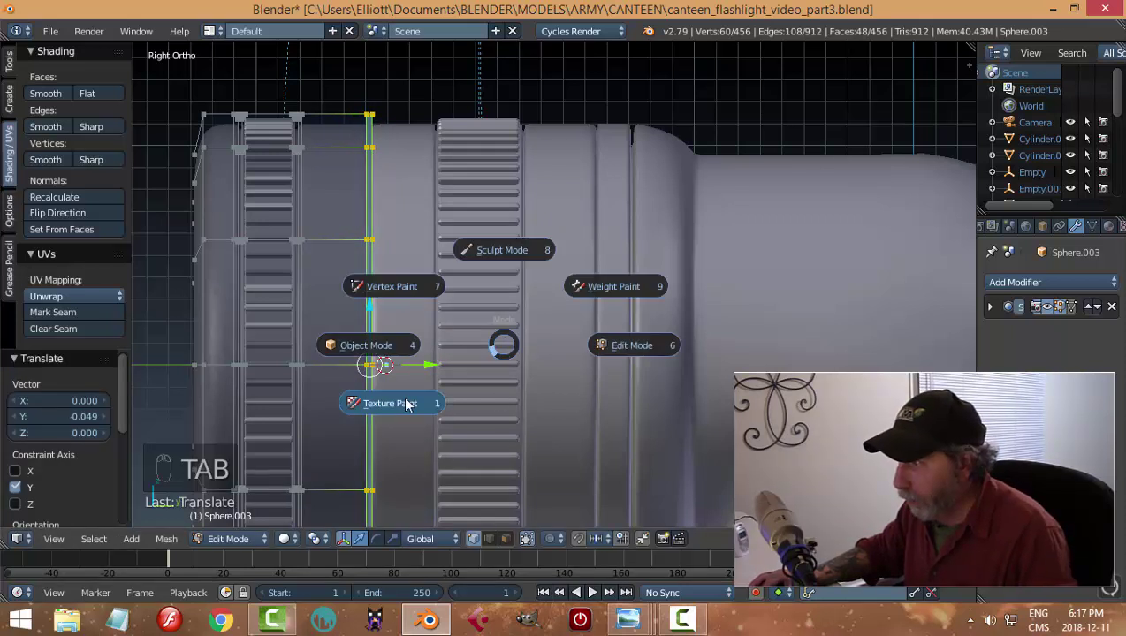
pyautogui.click(392, 353)
pyautogui.moveTo(505, 312)
pyautogui.mouseDown(button='middle')
pyautogui.moveTo(474, 372)
pyautogui.moveTo(512, 360)
pyautogui.moveTo(525, 322)
pyautogui.moveTo(461, 322)
pyautogui.moveTo(487, 340)
pyautogui.moveTo(586, 309)
pyautogui.moveTo(463, 381)
pyautogui.moveTo(486, 394)
pyautogui.moveTo(524, 344)
pyautogui.moveTo(504, 347)
pyautogui.moveTo(505, 331)
pyautogui.moveTo(555, 304)
pyautogui.moveTo(563, 334)
pyautogui.moveTo(492, 313)
pyautogui.mouseUp(button='middle')
pyautogui.scroll(-2, 532, 325)
pyautogui.press('a')
pyautogui.scroll(-3, 532, 325)
# Reopen the front ring in Edit Mode with nothing selected and switch to edge selection.
pyautogui.rightClick(448, 263)
pyautogui.press('Tab')
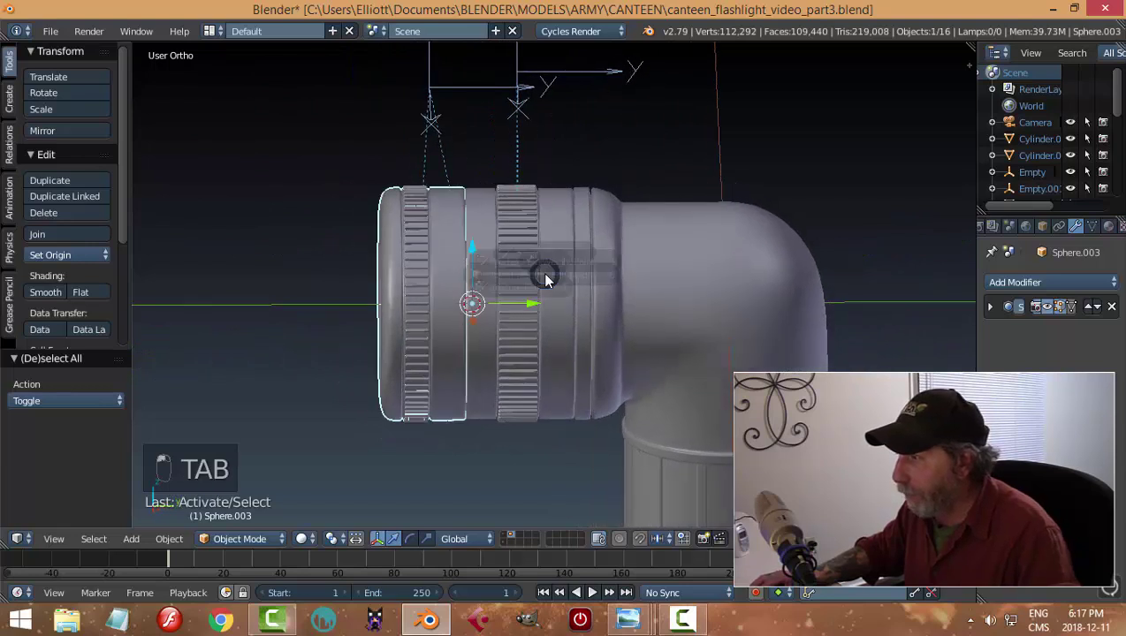
pyautogui.scroll(5, 524, 275)
pyautogui.press('a')
pyautogui.press('a')
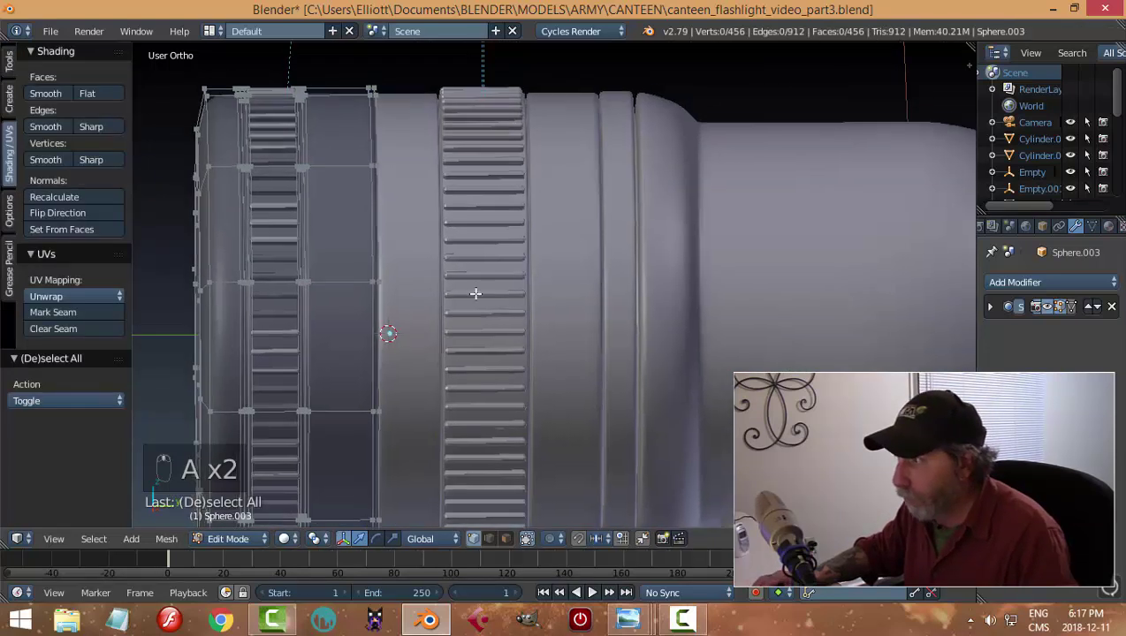
pyautogui.scroll(3, 461, 305)
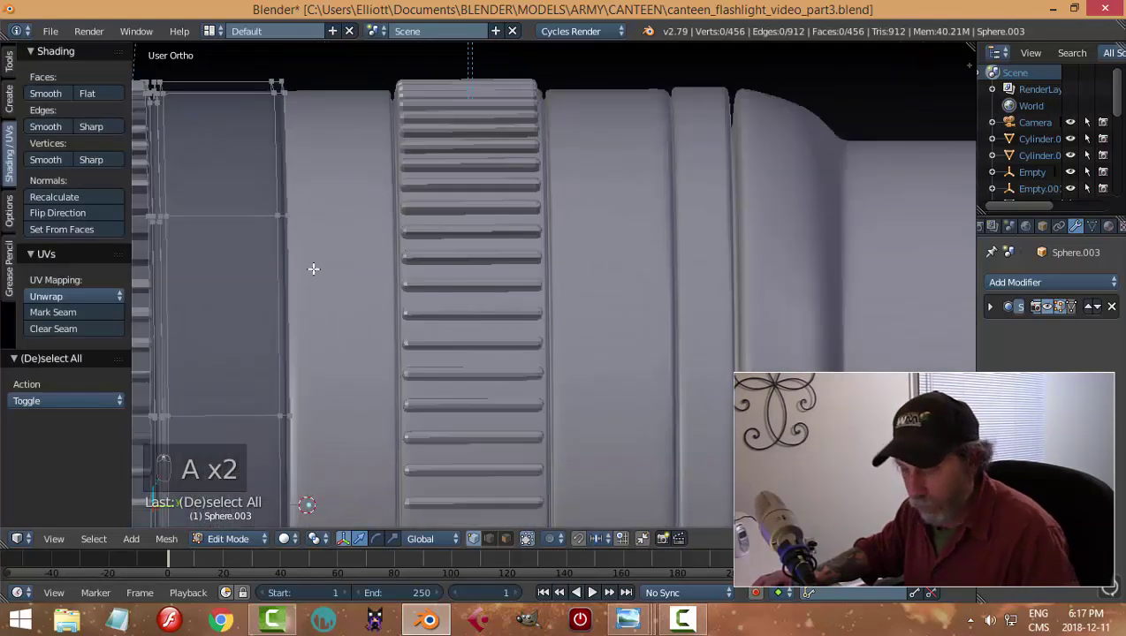
pyautogui.hotkey('ctrl', 'Tab')
pyautogui.click(276, 283)
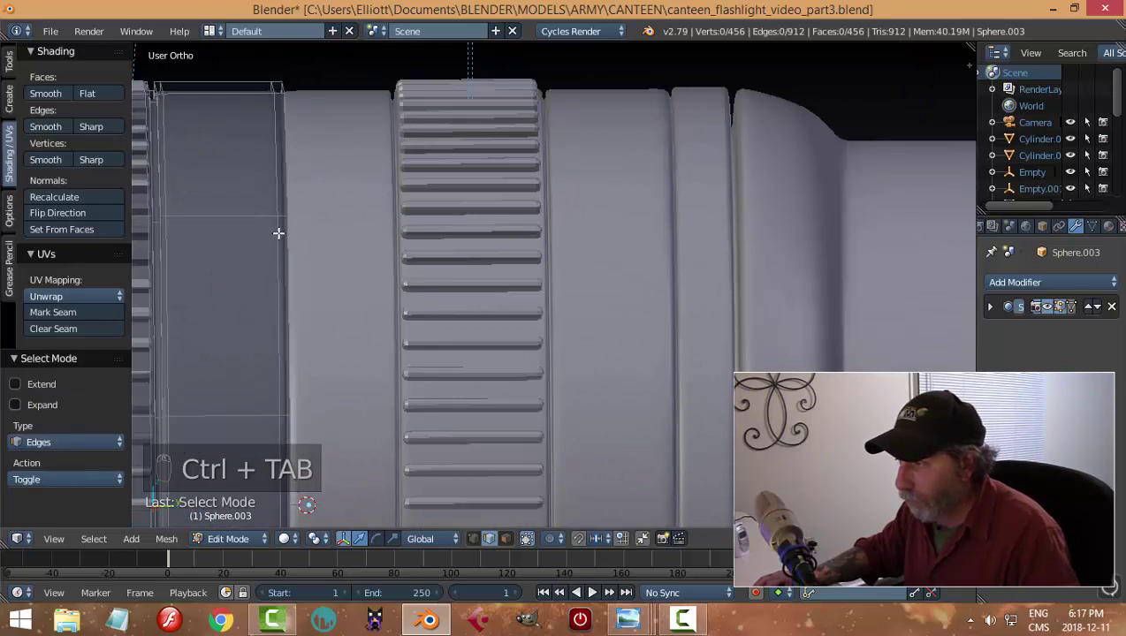
# Nudge the front ring's rear rim edge loop slightly forward along Y, and move the adjacent edge loop 0.002 along Y.
pyautogui.keyDown('alt'); pyautogui.rightClick(284, 231); pyautogui.keyUp('alt')
pyautogui.moveTo(353, 503); pyautogui.dragTo(349, 499)
pyautogui.press('a')
pyautogui.keyDown('alt'); pyautogui.rightClick(274, 251); pyautogui.keyUp('alt')
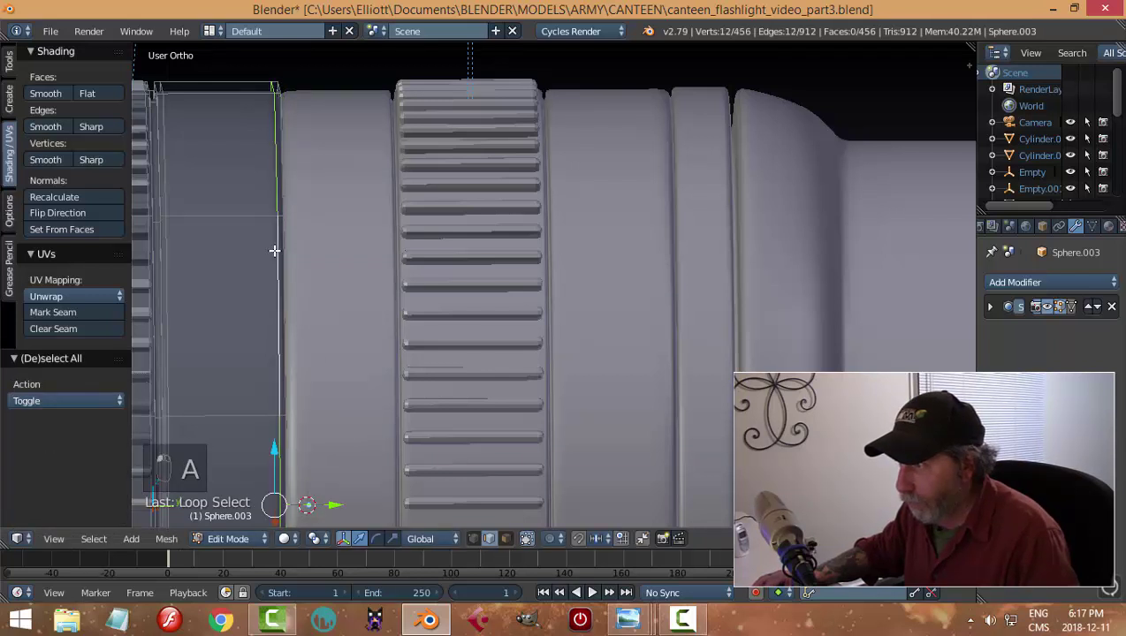
pyautogui.moveTo(331, 505); pyautogui.dragTo(332, 503)
pyautogui.scroll(-3, 415, 380)
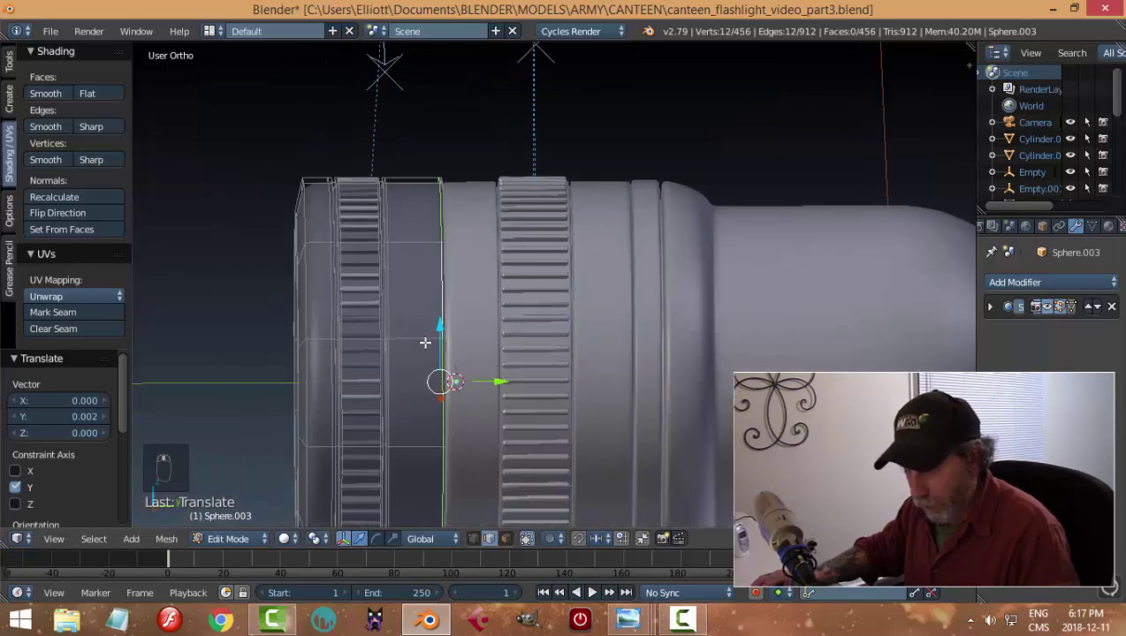
# Add a single loop cut close to the front ring's rear edge and return to Object Mode with nothing selected.
pyautogui.hotkey('ctrl', 'r')
pyautogui.click(428, 341)
pyautogui.click(448, 354)
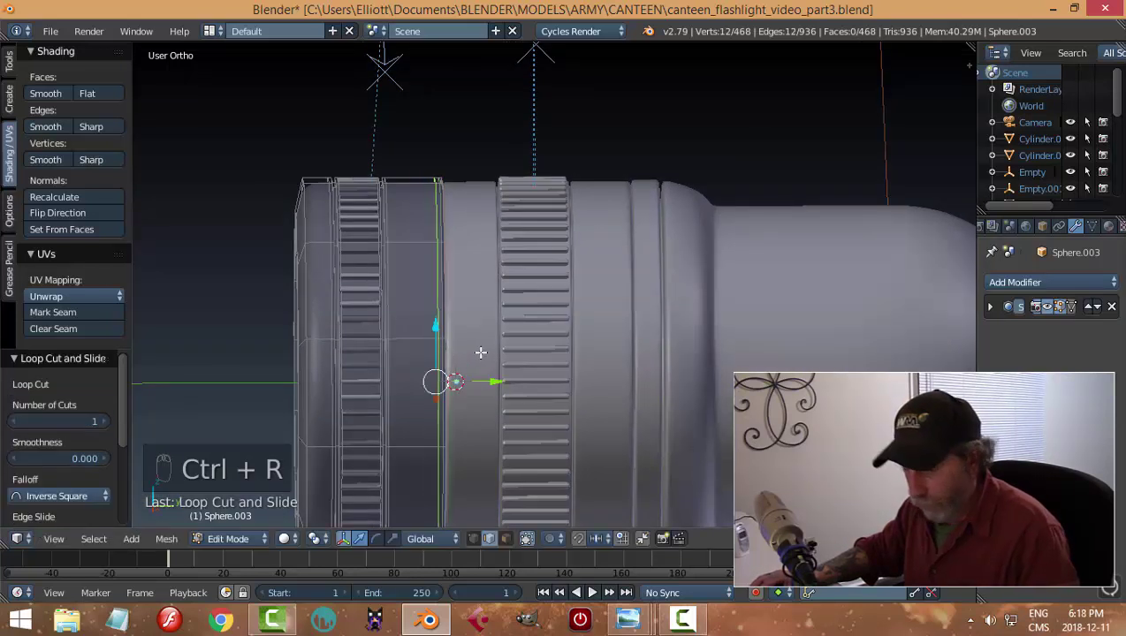
pyautogui.press('a')
pyautogui.press('Tab')
pyautogui.press('a')
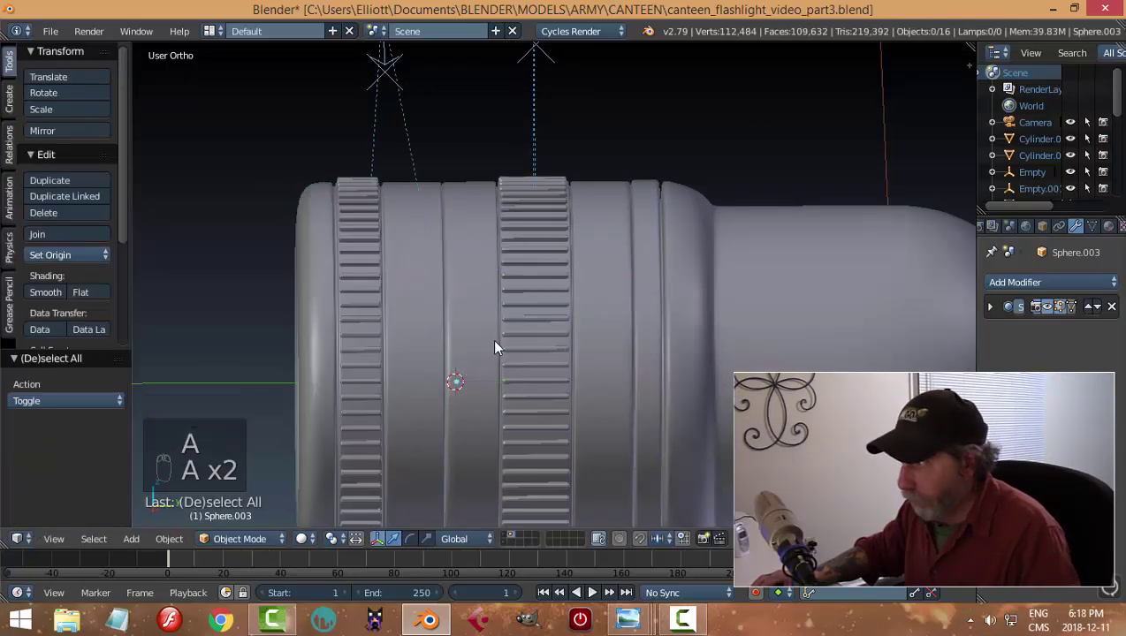
# Move the front ring's Empty -2.951 along Y to pull that ring away from the head.
pyautogui.moveTo(495, 345); pyautogui.dragTo(584, 315, button='middle')
pyautogui.scroll(-3, 714, 358)
pyautogui.moveTo(713, 357)
pyautogui.mouseDown(button='middle')
pyautogui.moveTo(583, 319)
pyautogui.moveTo(751, 334)
pyautogui.moveTo(759, 367)
pyautogui.moveTo(785, 331)
pyautogui.moveTo(735, 356)
pyautogui.mouseUp(button='middle')
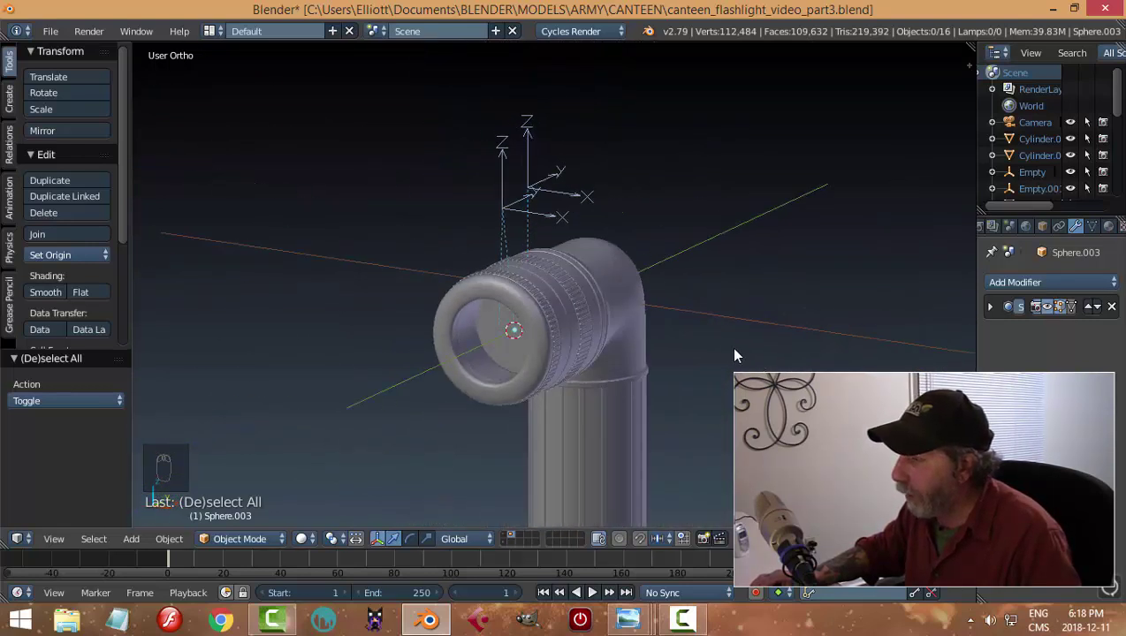
pyautogui.moveTo(574, 351)
pyautogui.mouseDown(button='middle')
pyautogui.moveTo(706, 334)
pyautogui.moveTo(508, 369)
pyautogui.moveTo(516, 332)
pyautogui.moveTo(583, 346)
pyautogui.mouseUp(button='middle')
pyautogui.rightClick(534, 225)
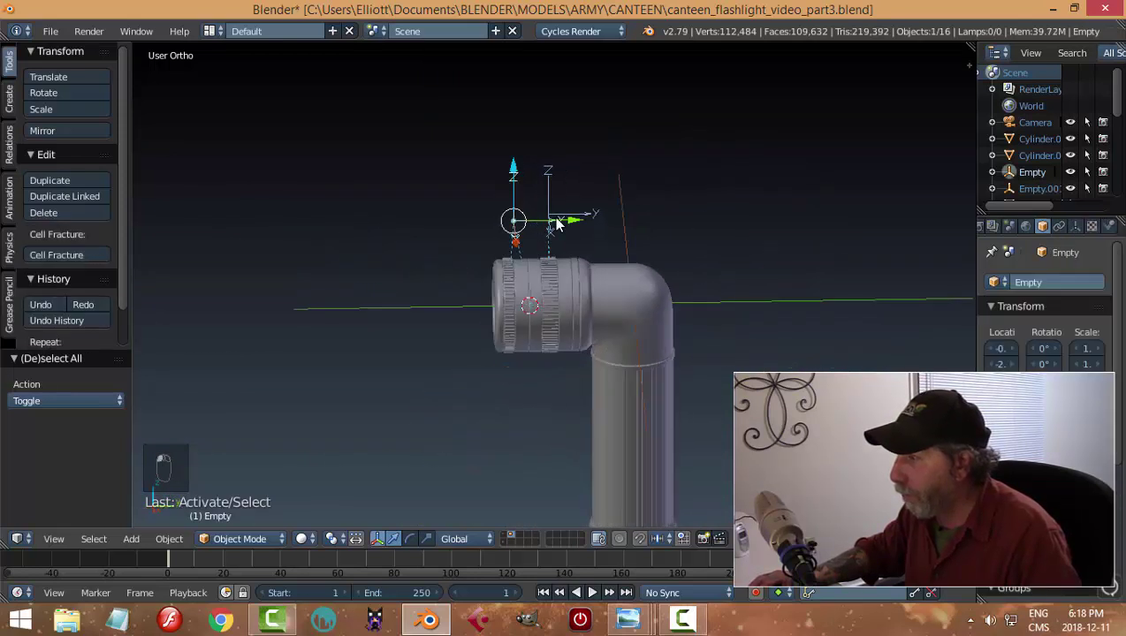
pyautogui.press('g')
pyautogui.press('y')
pyautogui.click(446, 231)
# Move the second ring's Empty.001 -1.759 along Y to separate it from the threaded elbow.
pyautogui.rightClick(588, 221)
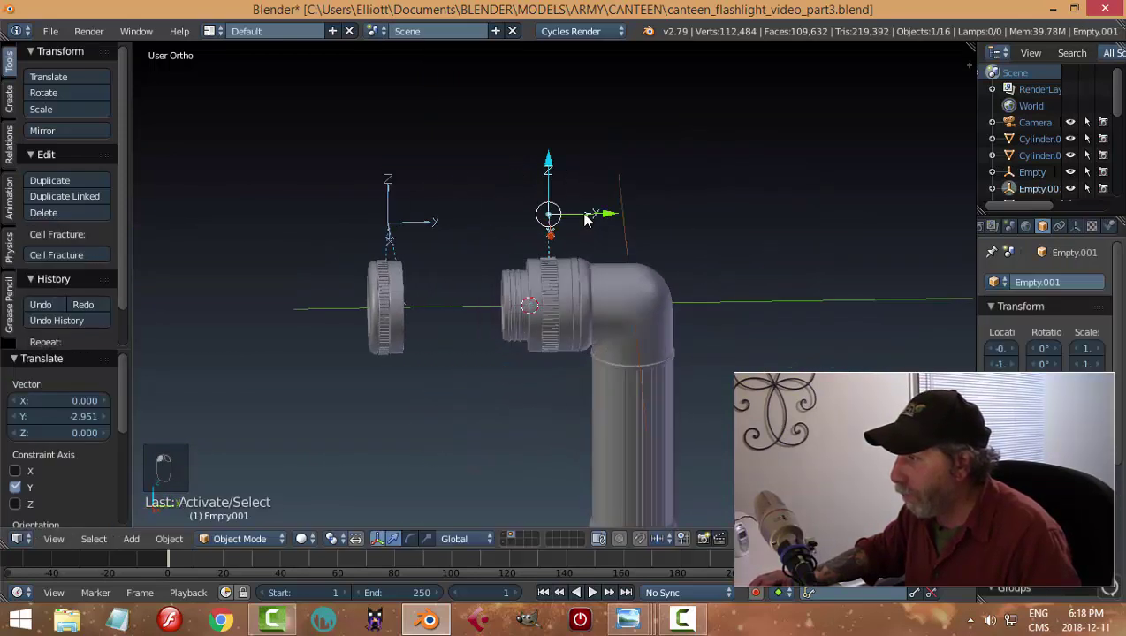
pyautogui.press('g')
pyautogui.press('y')
pyautogui.click(527, 259)
pyautogui.moveTo(528, 260); pyautogui.dragTo(587, 409, button='middle')
pyautogui.scroll(5, 583, 402)
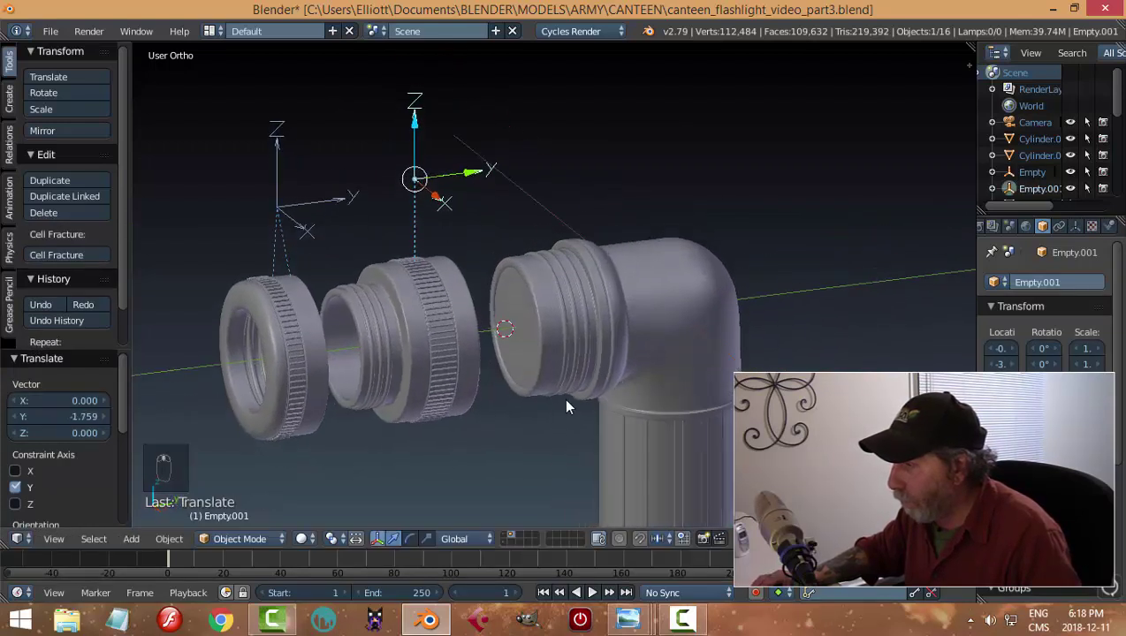
# Set the maximum draw type of the lens disc at the elbow's threaded opening to Wire, leaving its wire overlay off.
pyautogui.rightClick(521, 332)
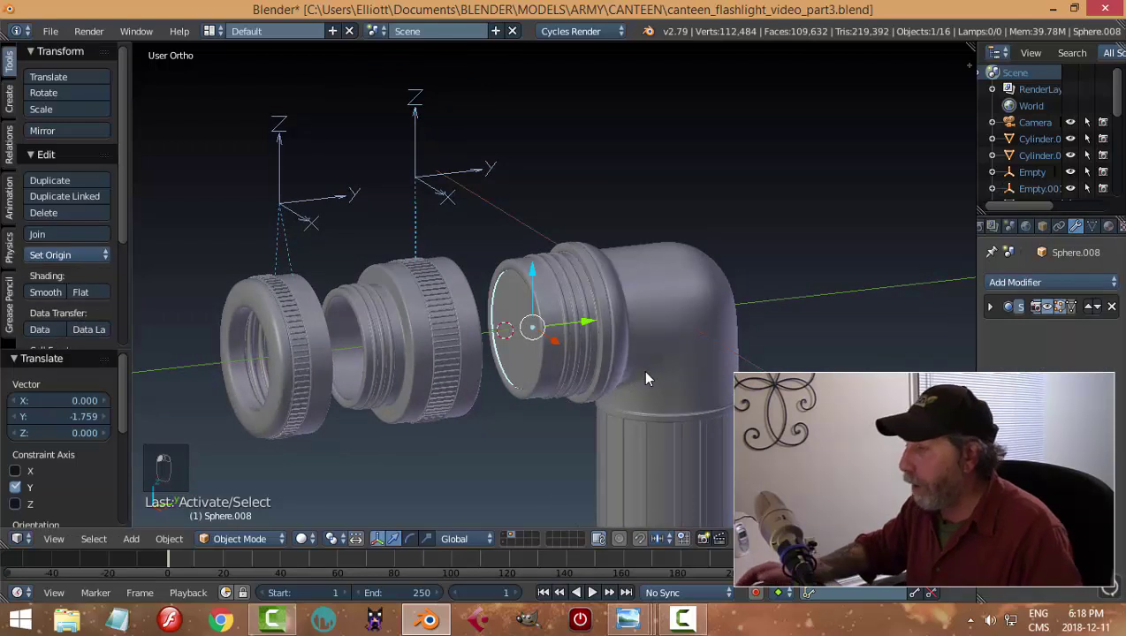
pyautogui.moveTo(673, 382)
pyautogui.mouseDown(button='middle')
pyautogui.moveTo(683, 375)
pyautogui.moveTo(625, 399)
pyautogui.moveTo(681, 385)
pyautogui.moveTo(687, 372)
pyautogui.moveTo(666, 391)
pyautogui.moveTo(721, 372)
pyautogui.moveTo(658, 394)
pyautogui.moveTo(551, 395)
pyautogui.moveTo(668, 386)
pyautogui.mouseUp(button='middle')
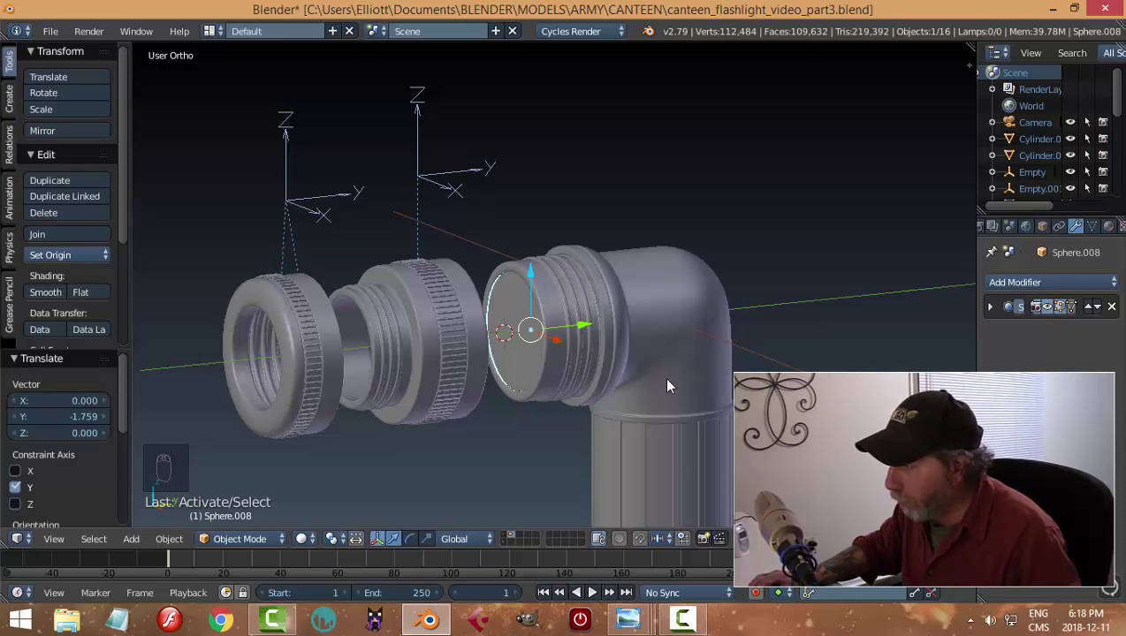
pyautogui.scroll(1, 667, 386)
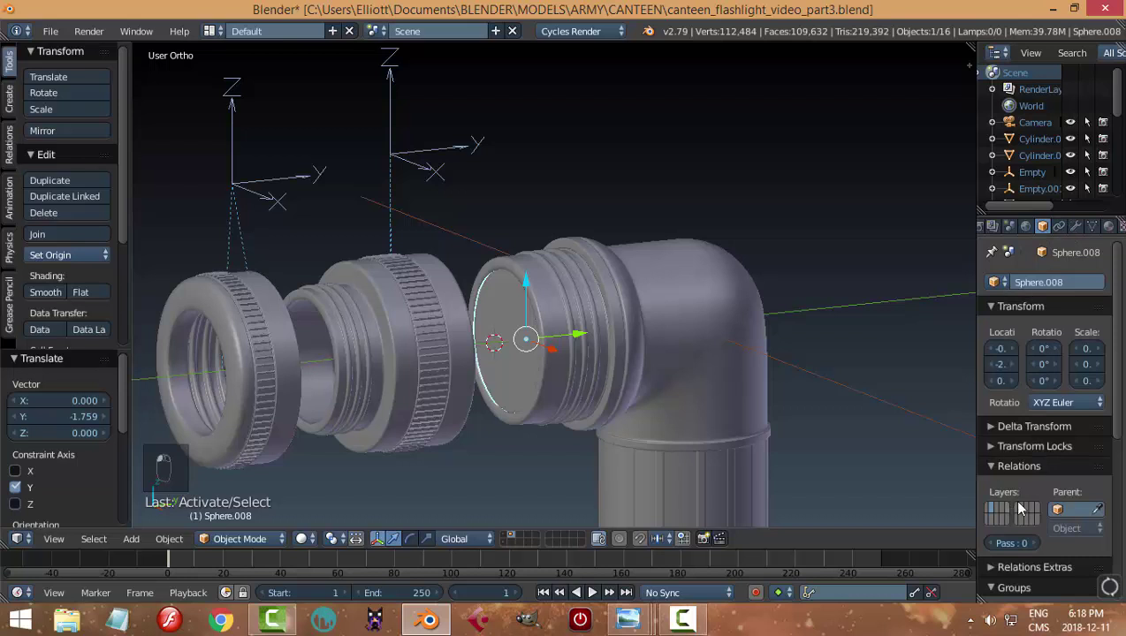
pyautogui.scroll(-8, 1027, 430)
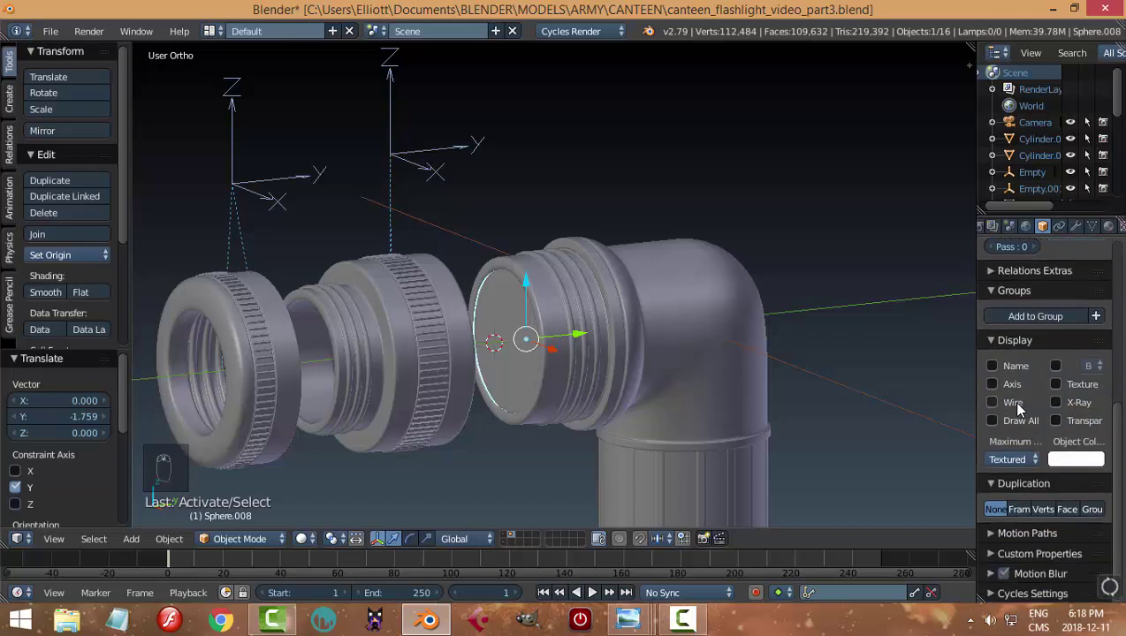
pyautogui.click(1014, 402)
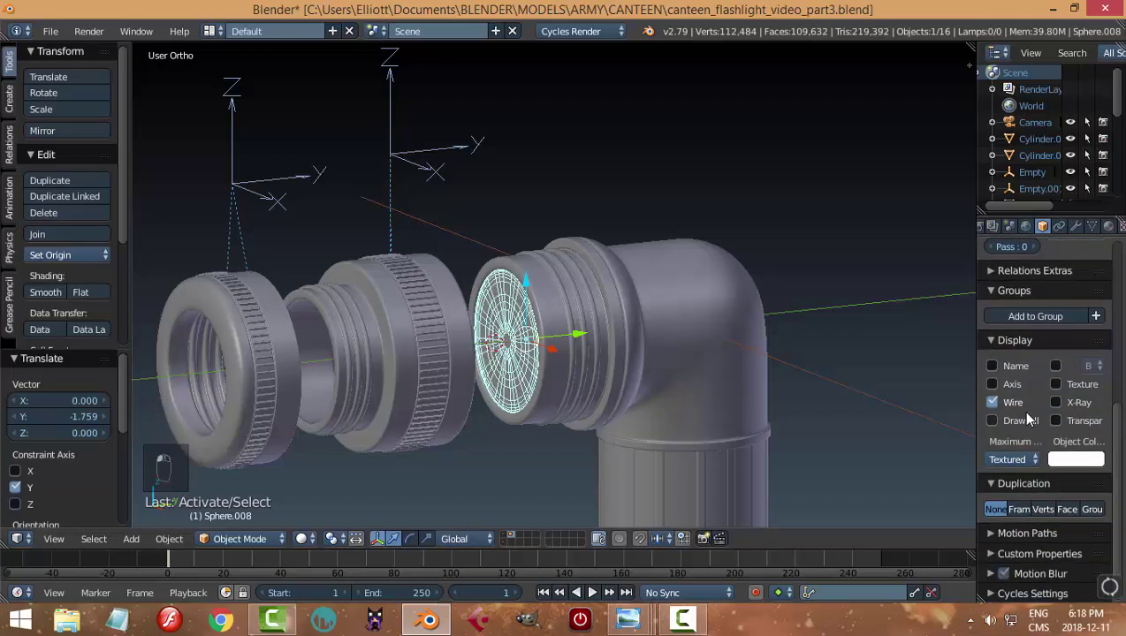
pyautogui.click(992, 402)
pyautogui.click(1010, 459)
pyautogui.click(967, 430)
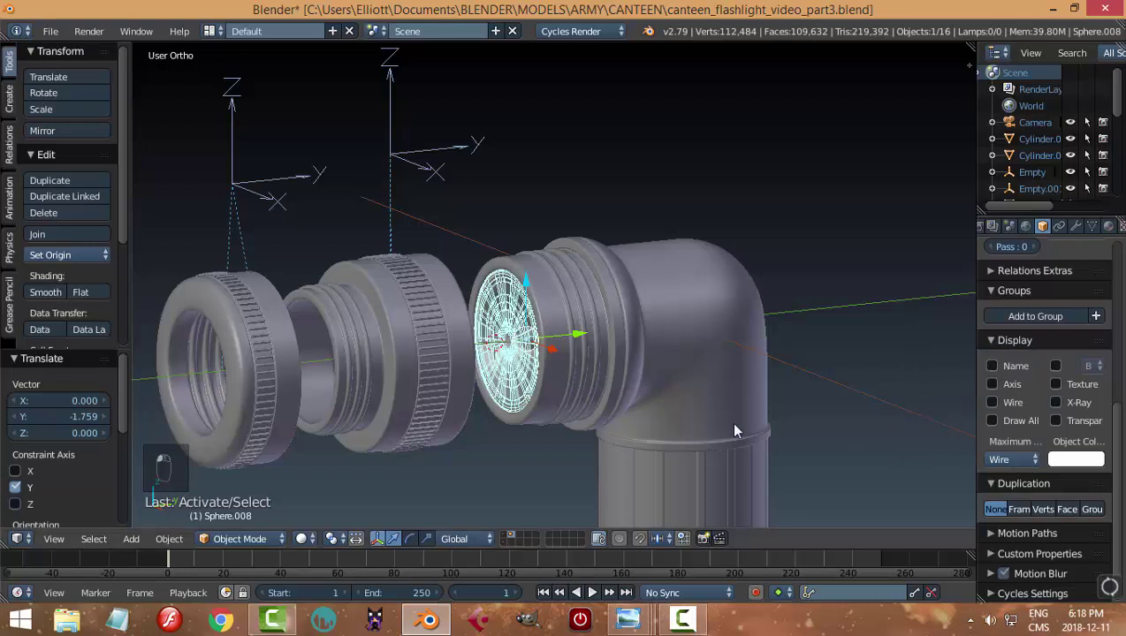
# Deselect everything and save the file, overwriting canteen_flashlight_video_part3.blend.
pyautogui.moveTo(729, 422)
pyautogui.mouseDown(button='middle')
pyautogui.moveTo(781, 416)
pyautogui.moveTo(764, 424)
pyautogui.mouseUp(button='middle')
pyautogui.moveTo(694, 426); pyautogui.dragTo(634, 402, button='middle')
pyautogui.press('a')
pyautogui.hotkey('ctrl', 's')
pyautogui.click(640, 443)
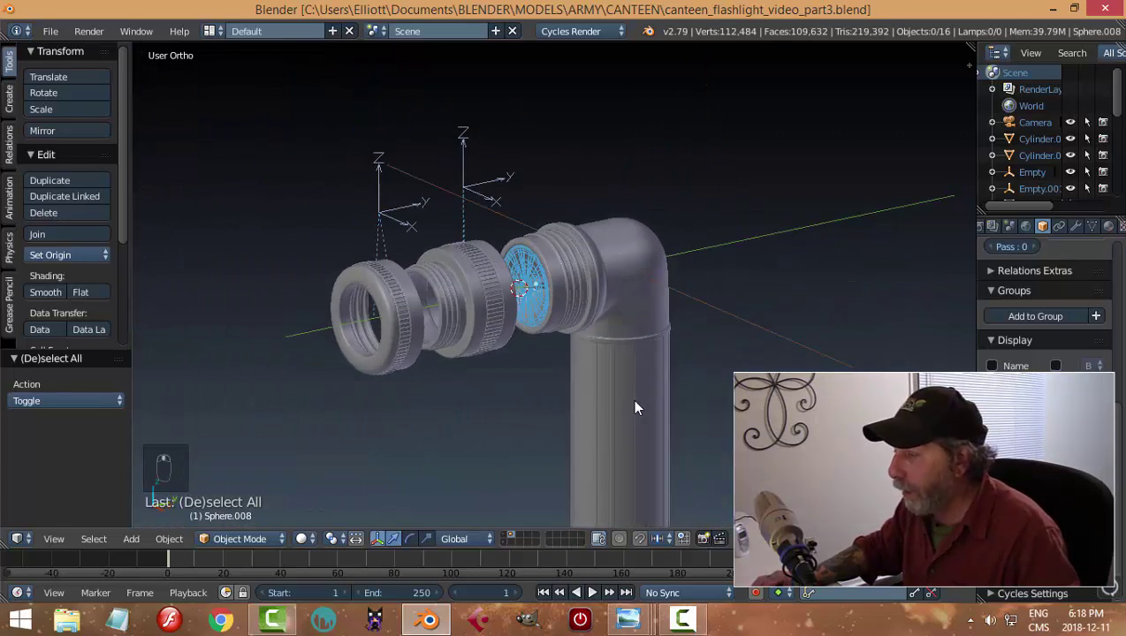
# Preview the separated flashlight with an OpenGL viewport render, close it, and inspect the whole model from several angles.
pyautogui.click(703, 540)
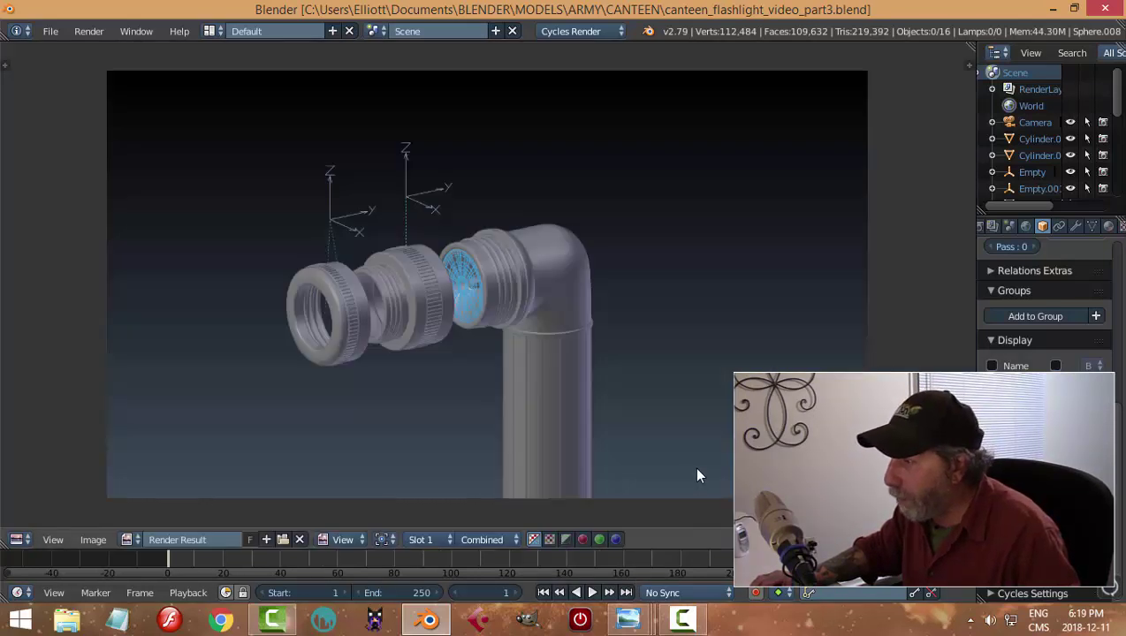
pyautogui.press('Escape')
pyautogui.moveTo(696, 475); pyautogui.dragTo(588, 271, button='middle')
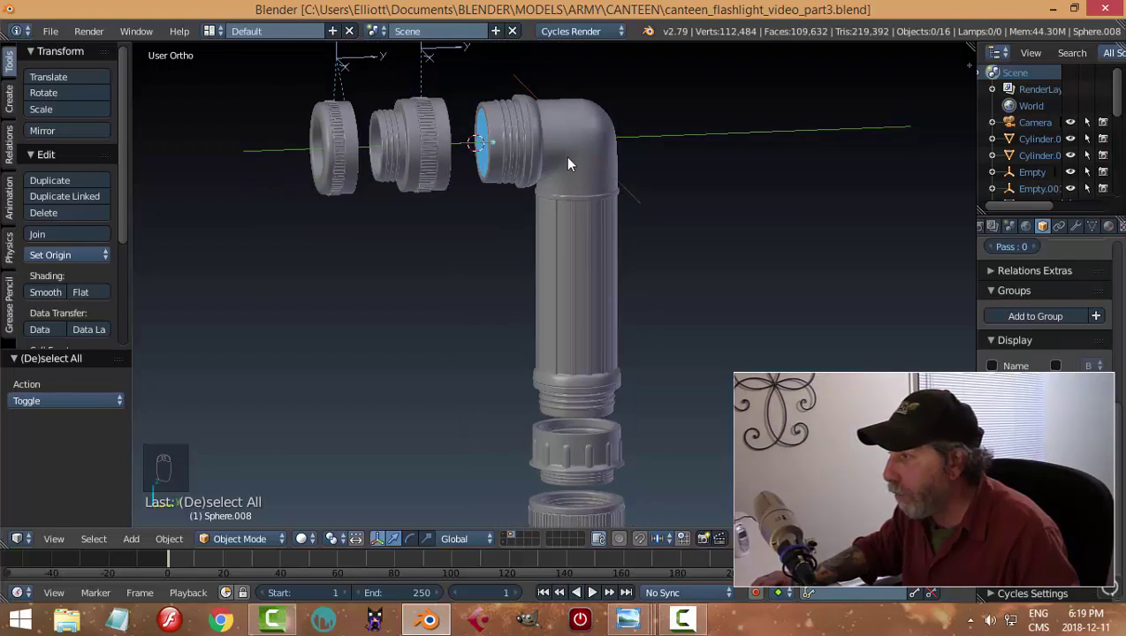
pyautogui.moveTo(608, 204); pyautogui.dragTo(666, 390, button='middle')
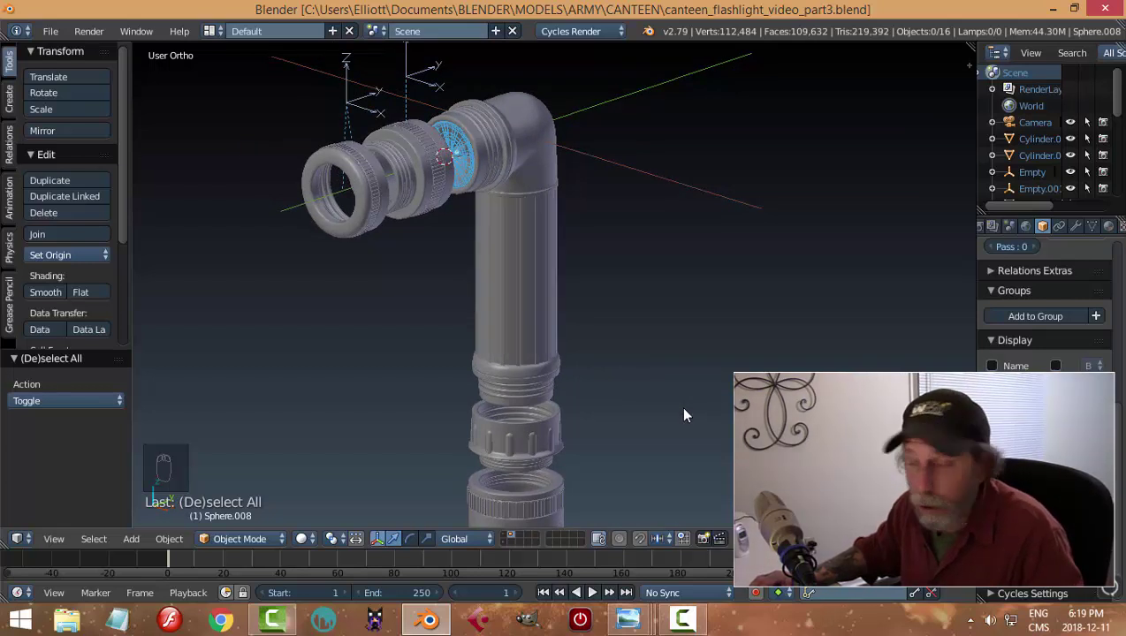
pyautogui.moveTo(683, 389)
pyautogui.mouseDown(button='middle')
pyautogui.moveTo(633, 407)
pyautogui.moveTo(671, 394)
pyautogui.mouseUp(button='middle')
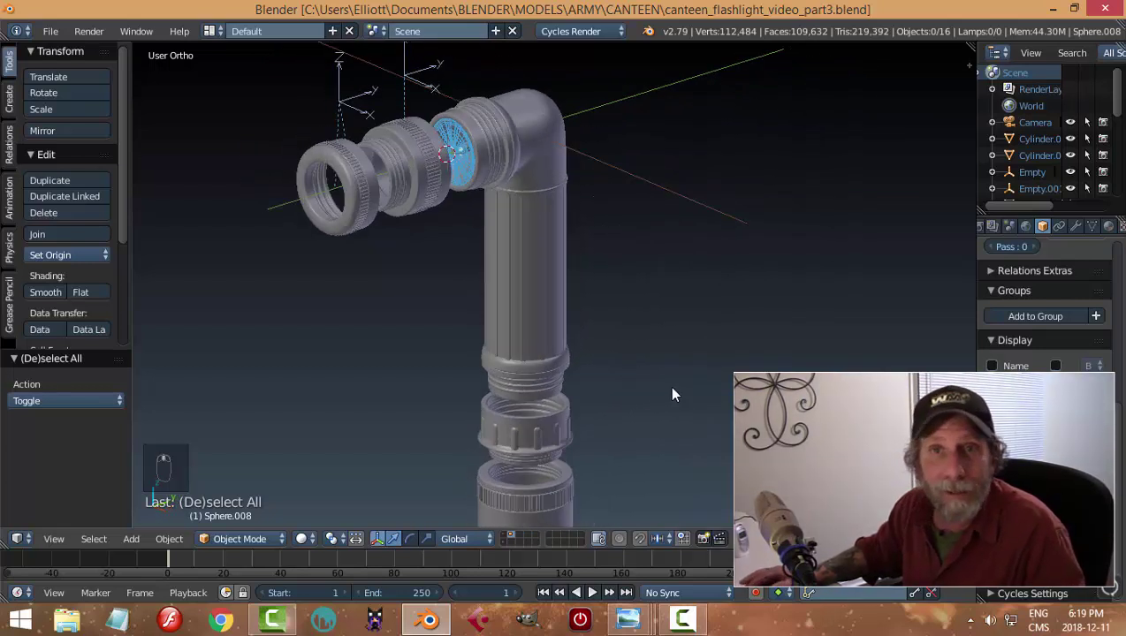